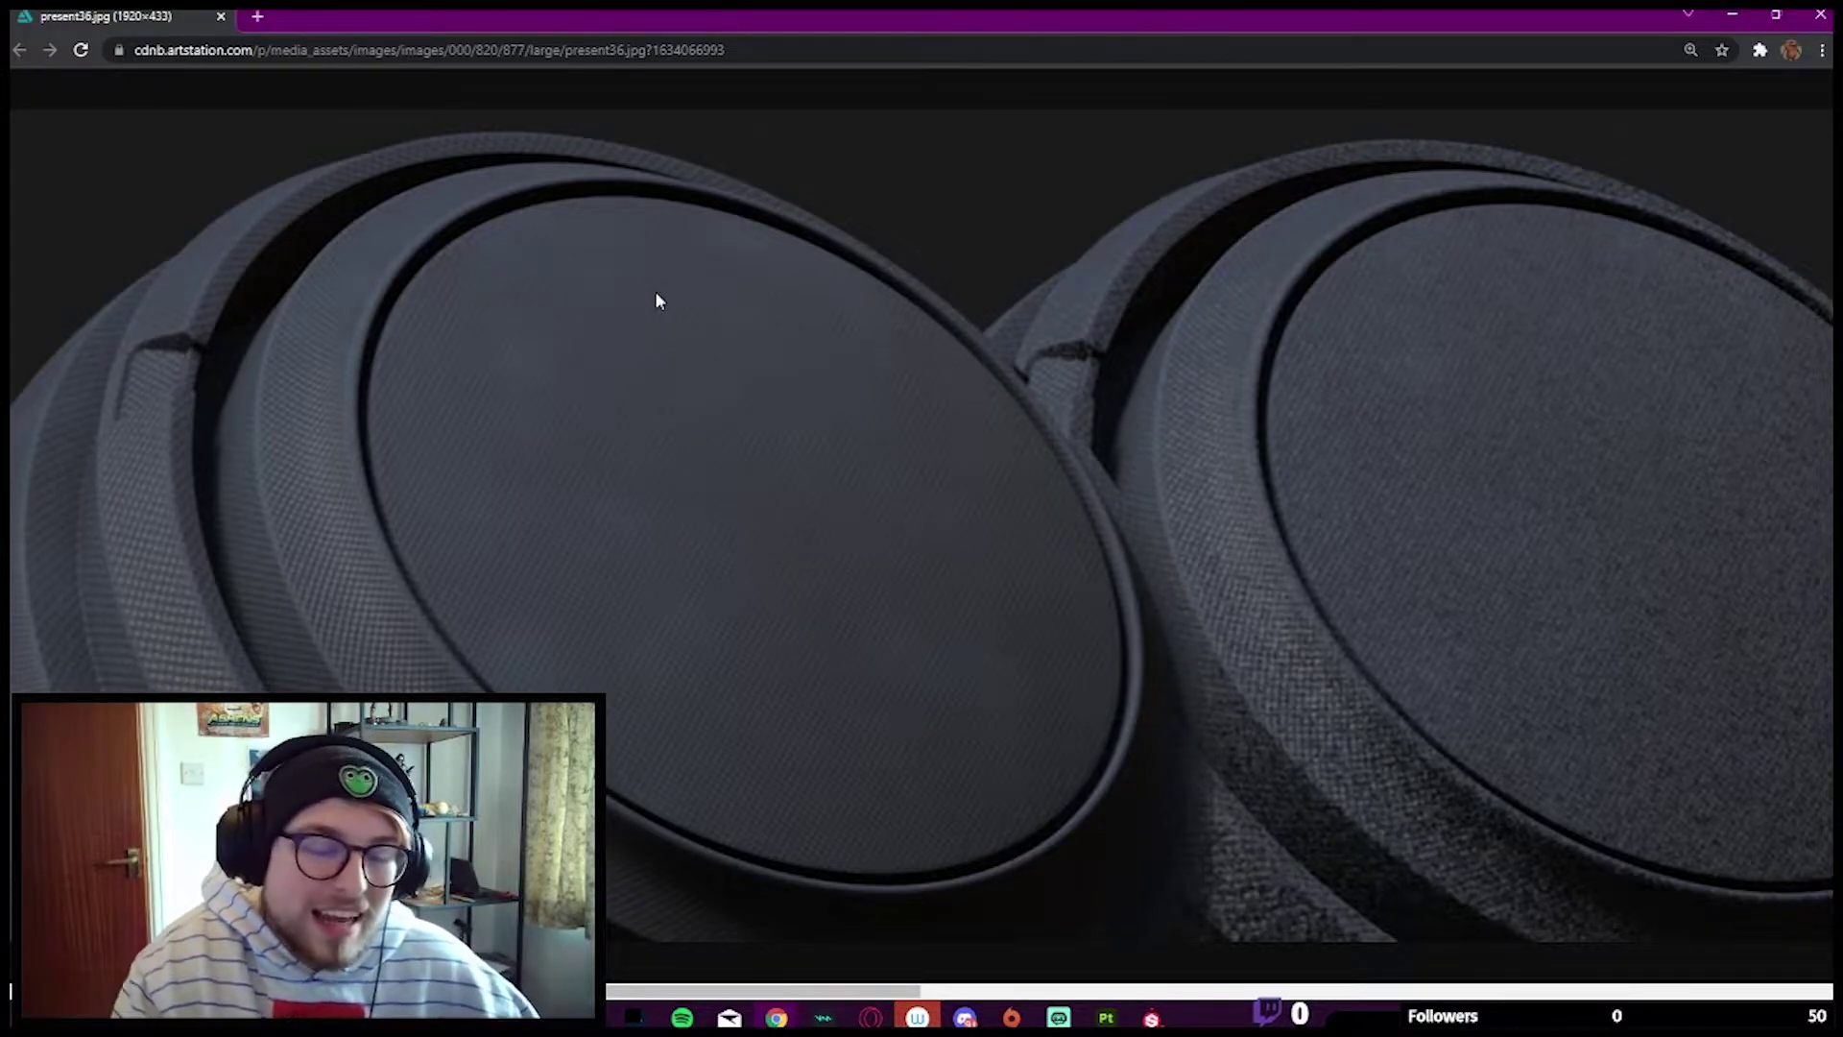
# Step: Examine the fabric renders in the comparison image, zooming in on the last one
pyautogui.middleClick(1088, 797)
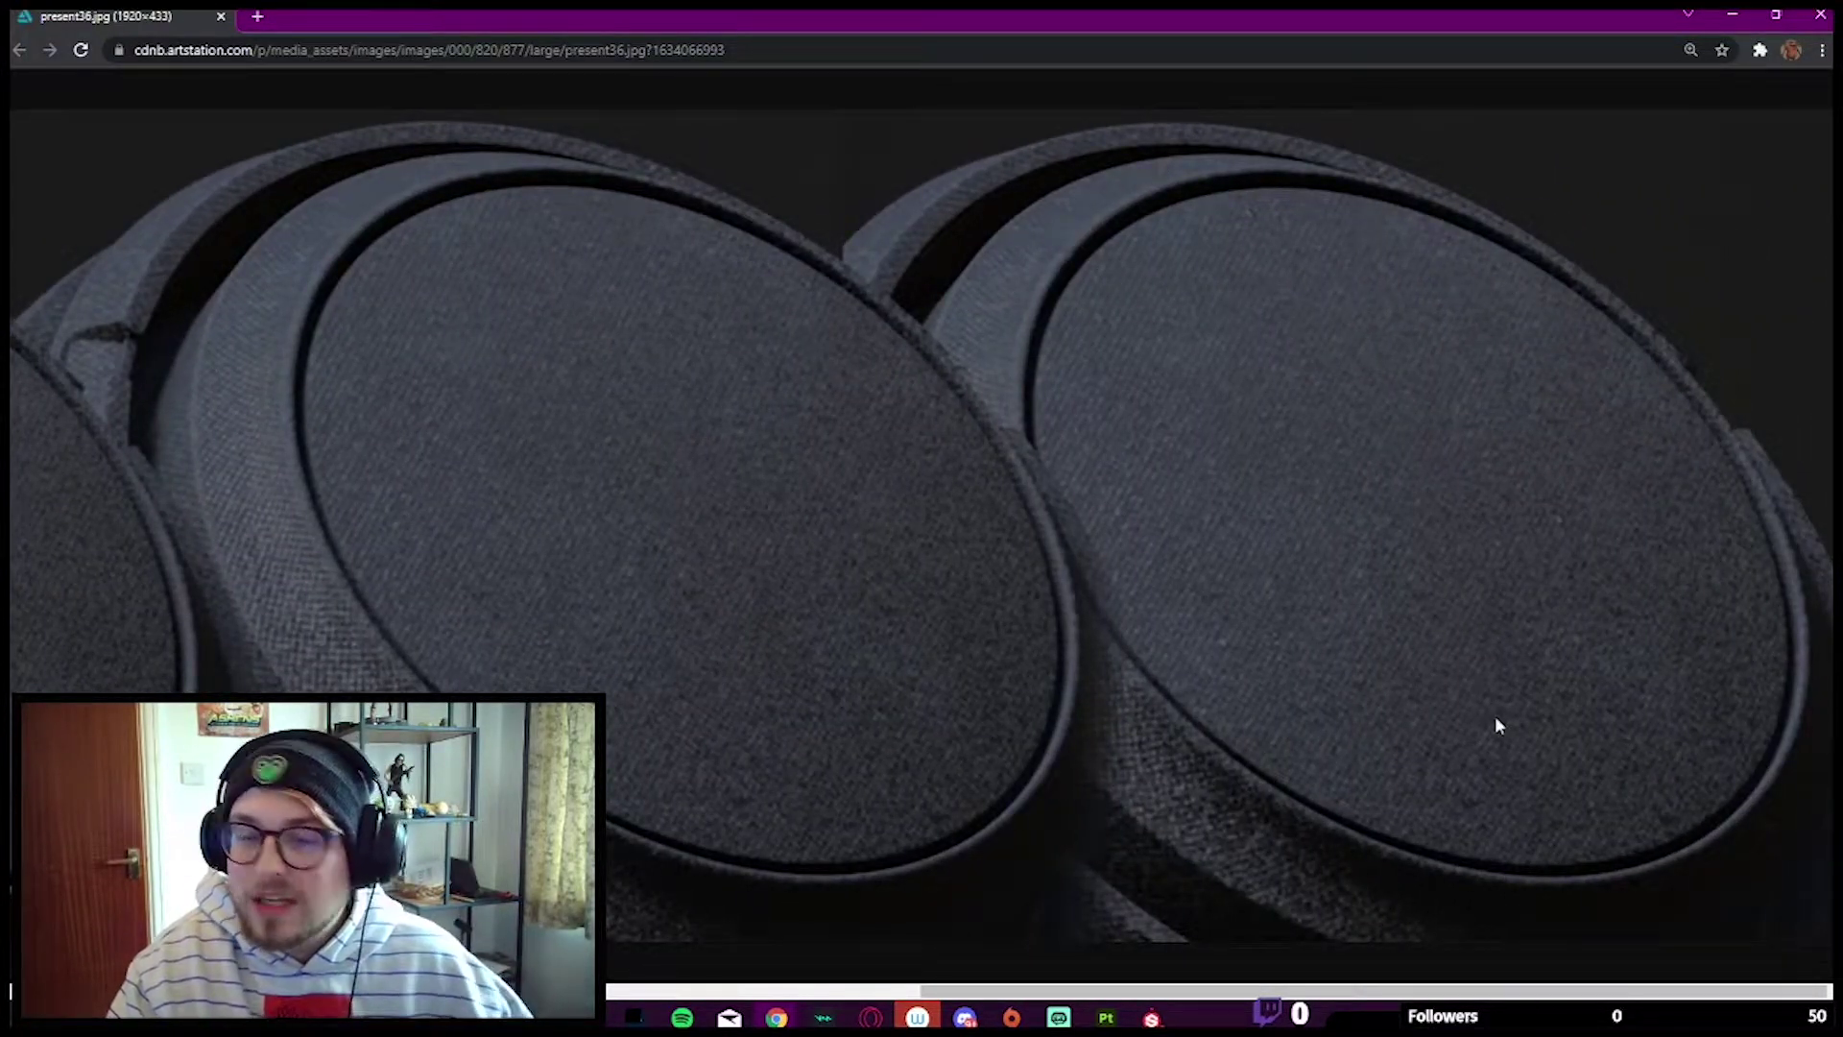
pyautogui.keyDown('ctrl'); pyautogui.scroll(3, 1494, 717); pyautogui.keyUp('ctrl')
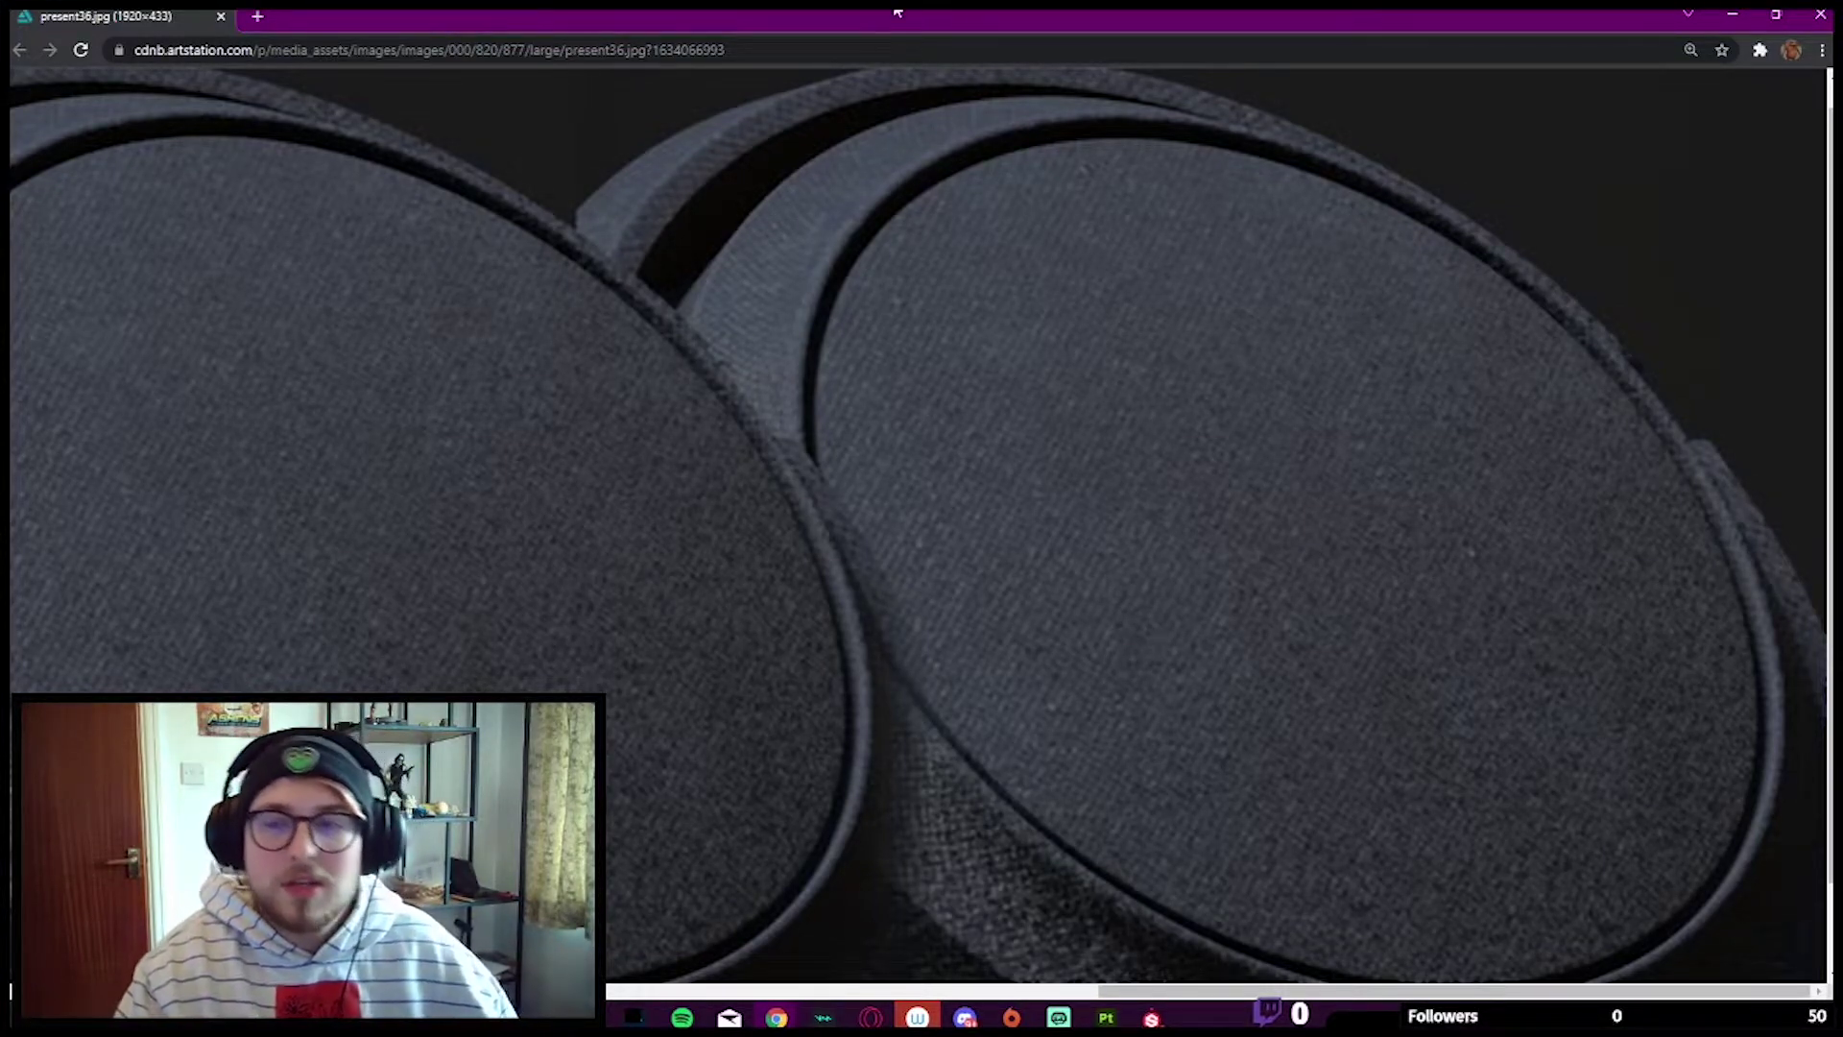
pyautogui.moveTo(845, 15); pyautogui.dragTo(0, 105)
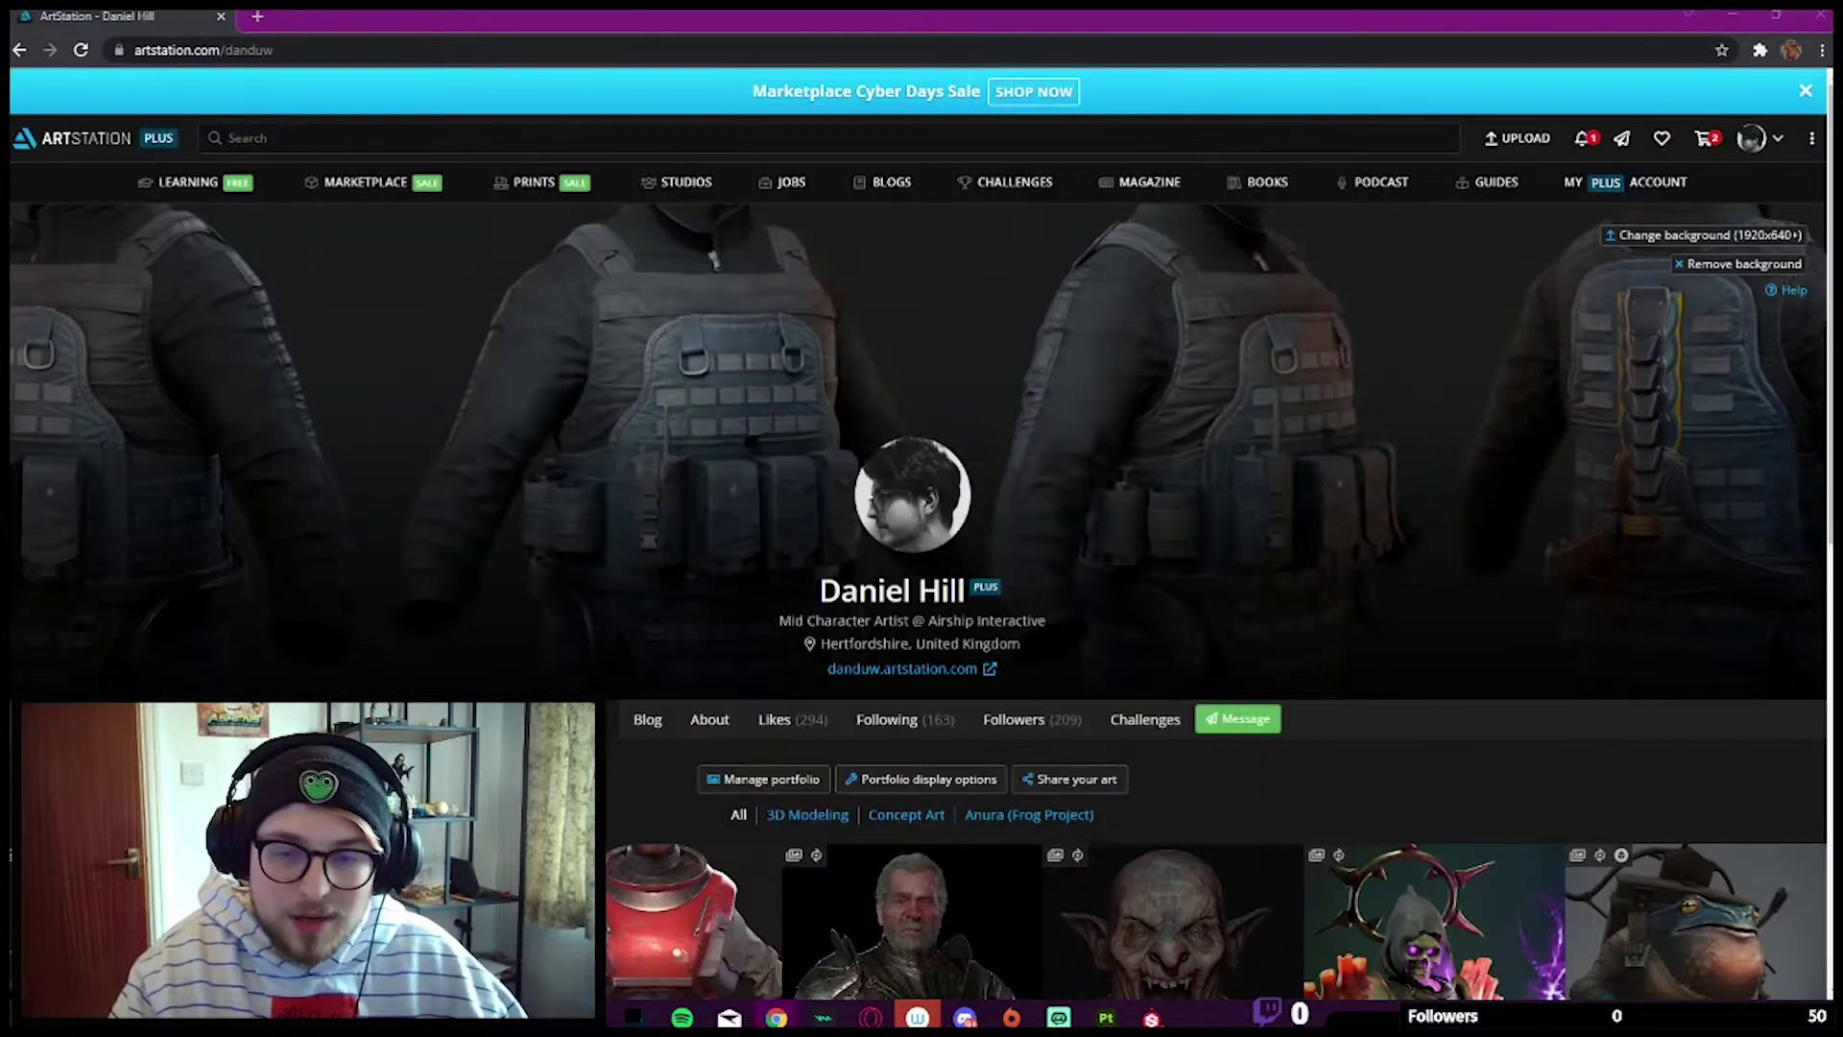
# Step: Switch to Substance Painter and inspect the blue fabric material on the preview sphere from several angles and distances
pyautogui.click(1733, 16)
pyautogui.click(1156, 1016)
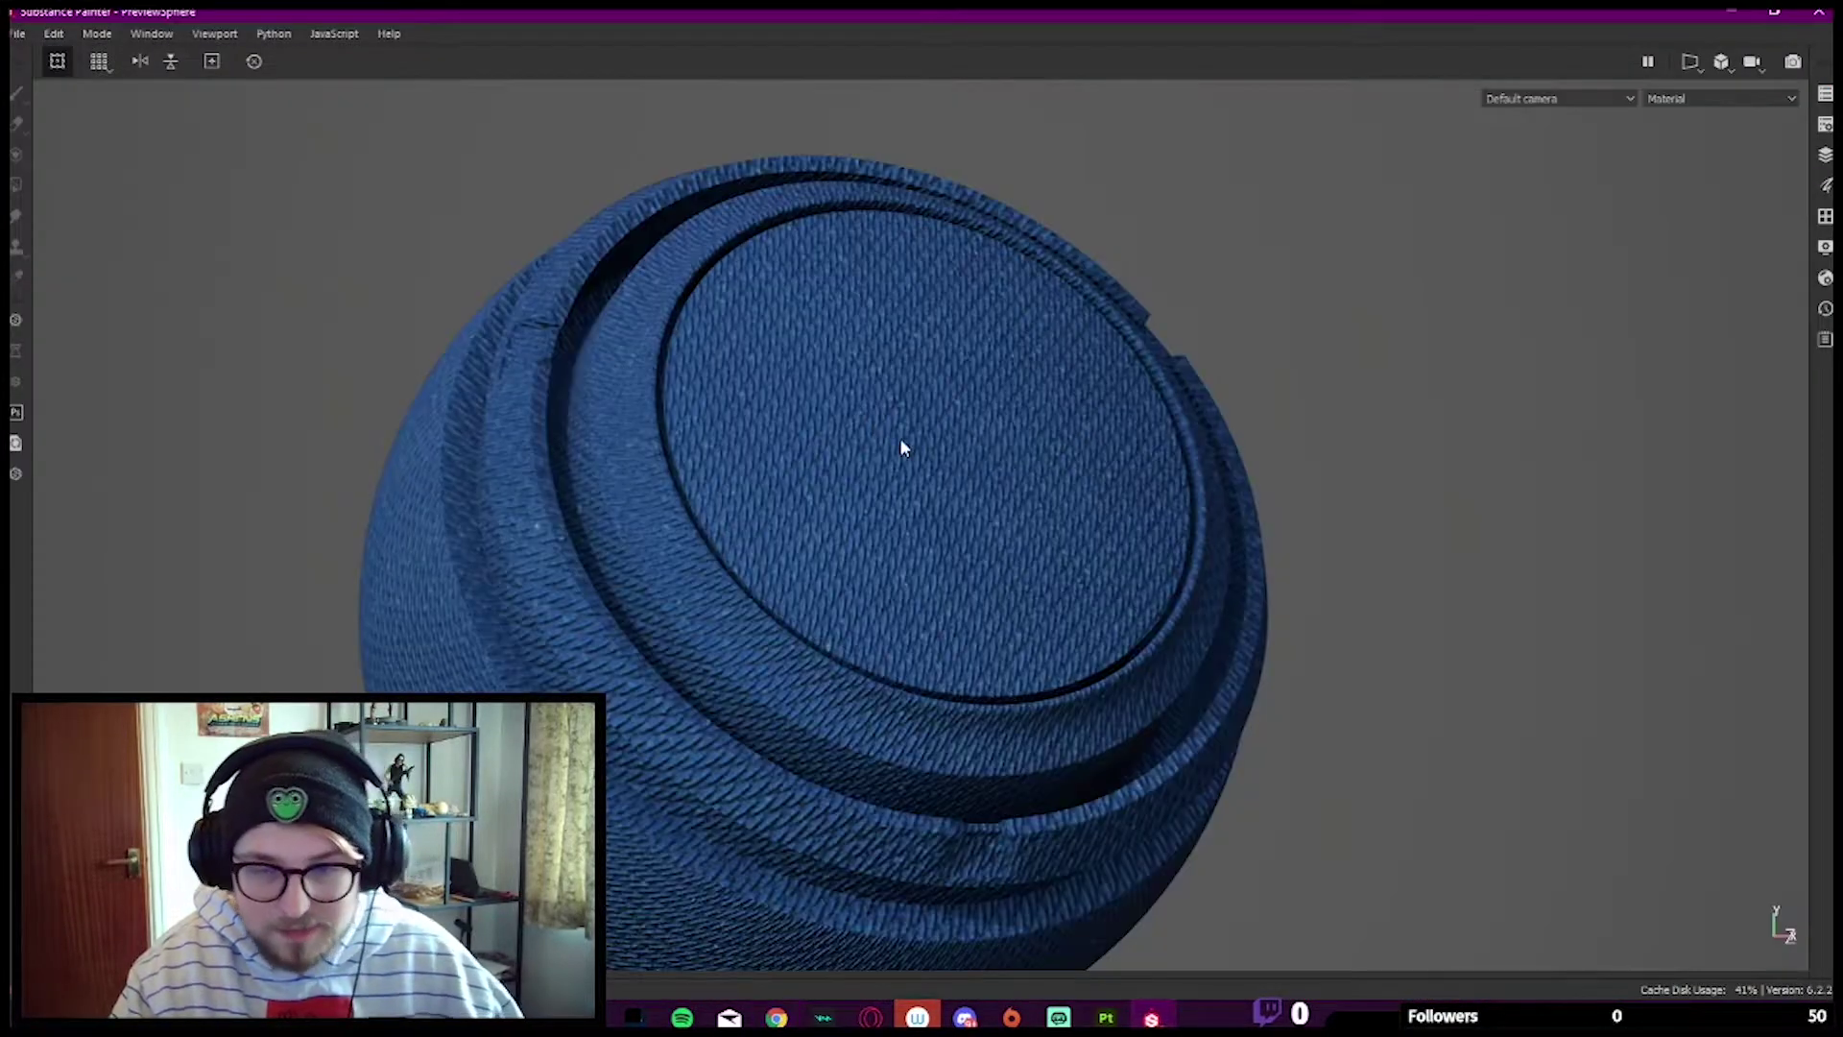
pyautogui.scroll(-3, 917, 452)
pyautogui.keyDown('alt'); pyautogui.moveTo(901, 438); pyautogui.dragTo(965, 469); pyautogui.keyUp('alt')
pyautogui.keyDown('alt'); pyautogui.moveTo(965, 469); pyautogui.dragTo(1014, 451, button='middle'); pyautogui.keyUp('alt')
pyautogui.scroll(2, 1008, 459)
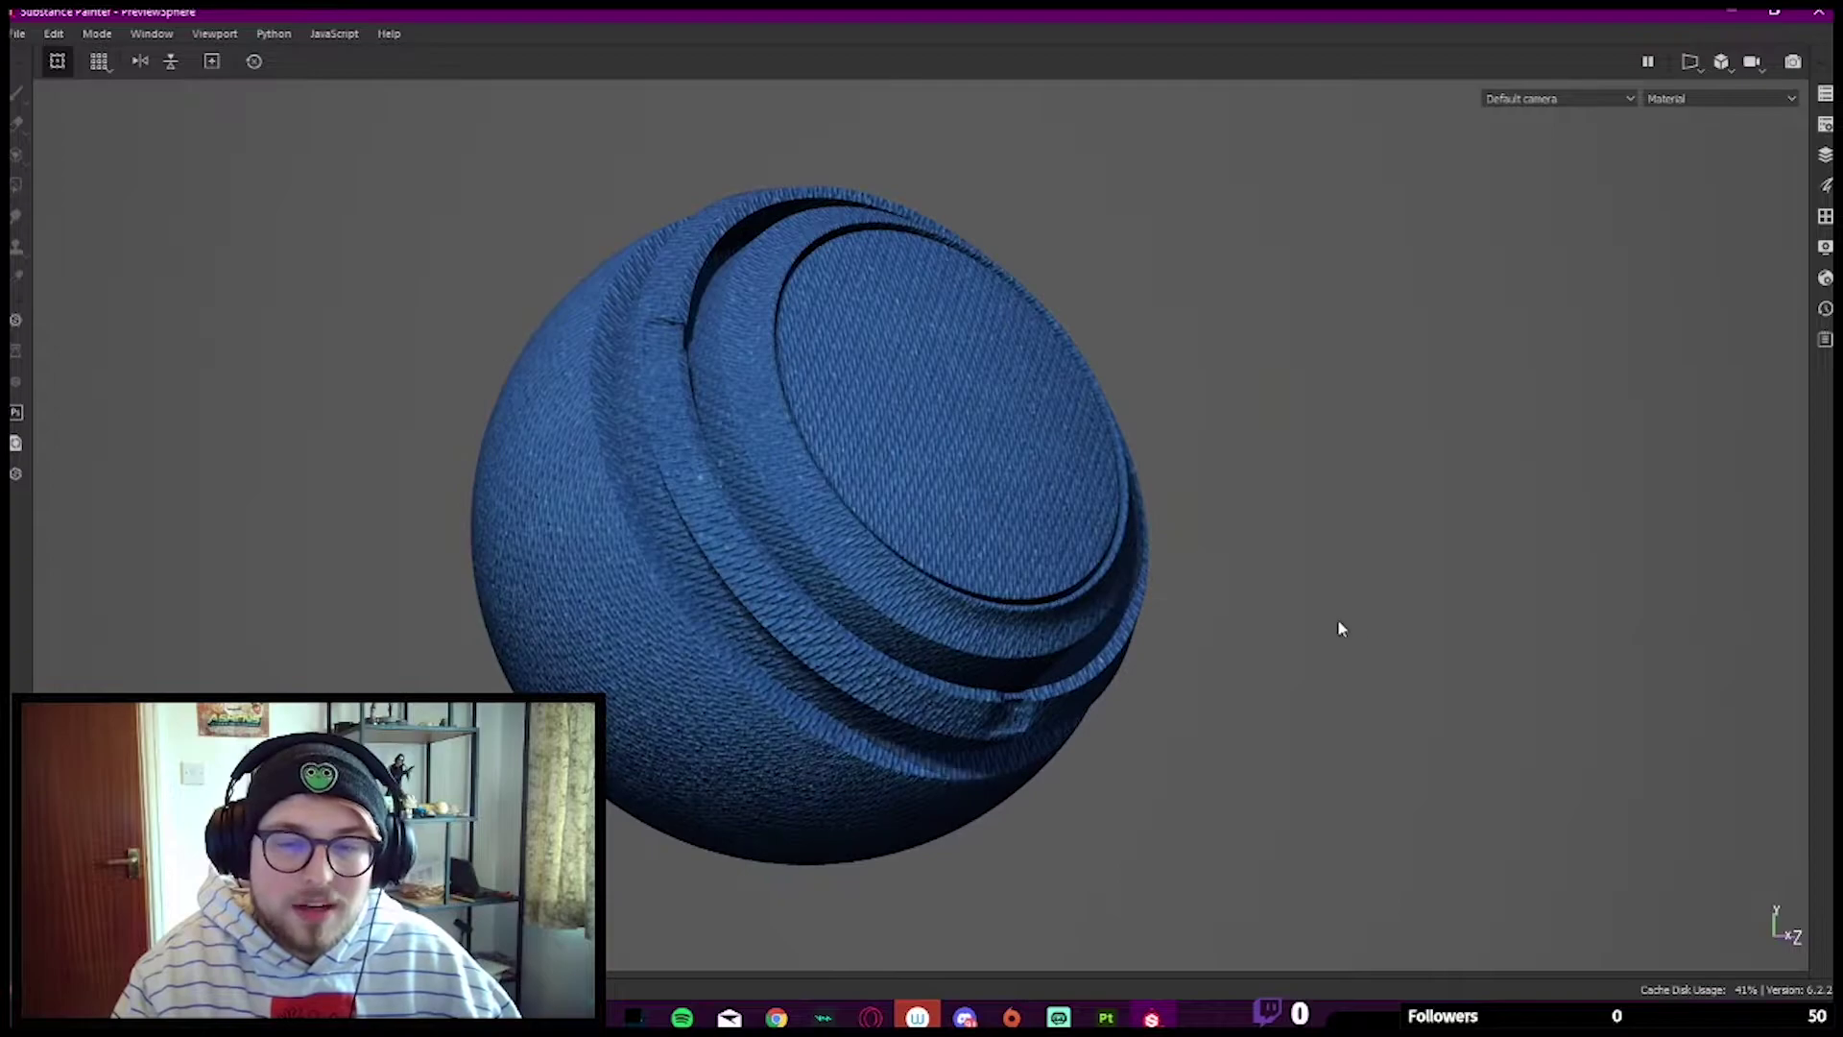
pyautogui.keyDown('shift'); pyautogui.moveTo(1331, 617); pyautogui.dragTo(1309, 634, button='right'); pyautogui.keyUp('shift')
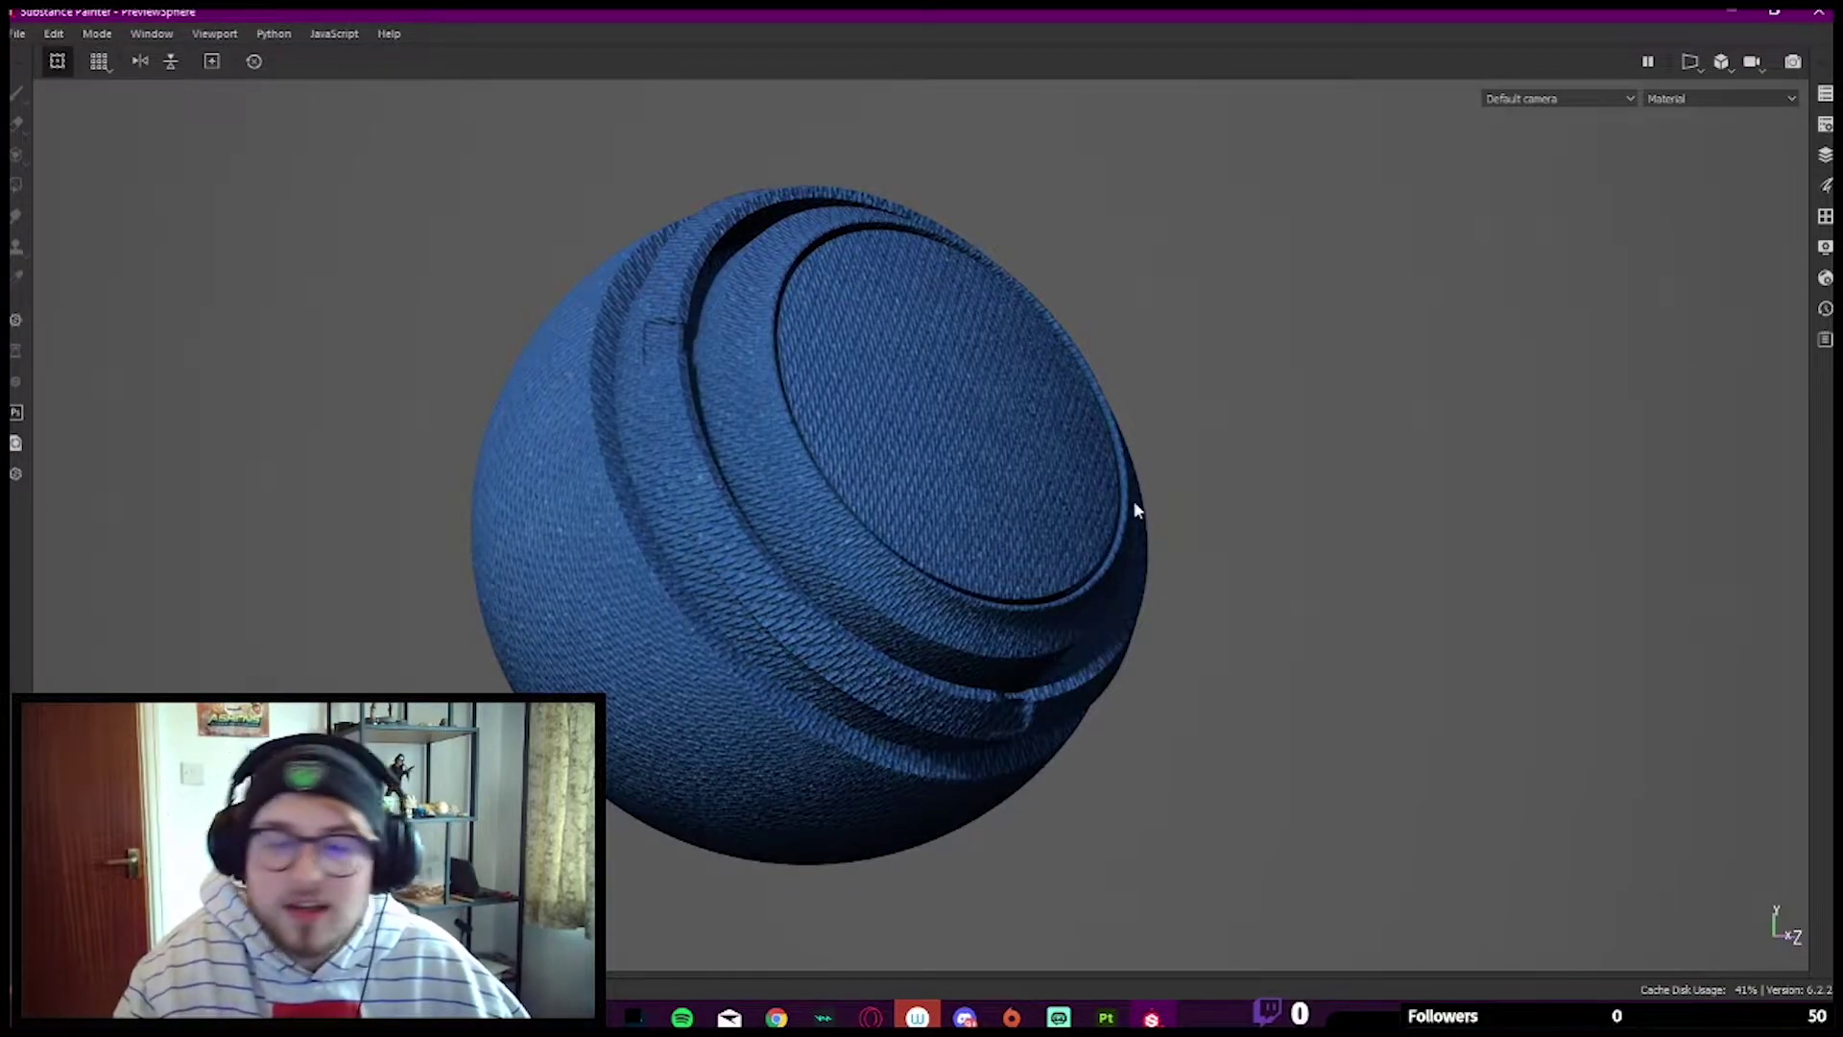
pyautogui.keyDown('alt'); pyautogui.moveTo(1132, 502); pyautogui.dragTo(1092, 509); pyautogui.keyUp('alt')
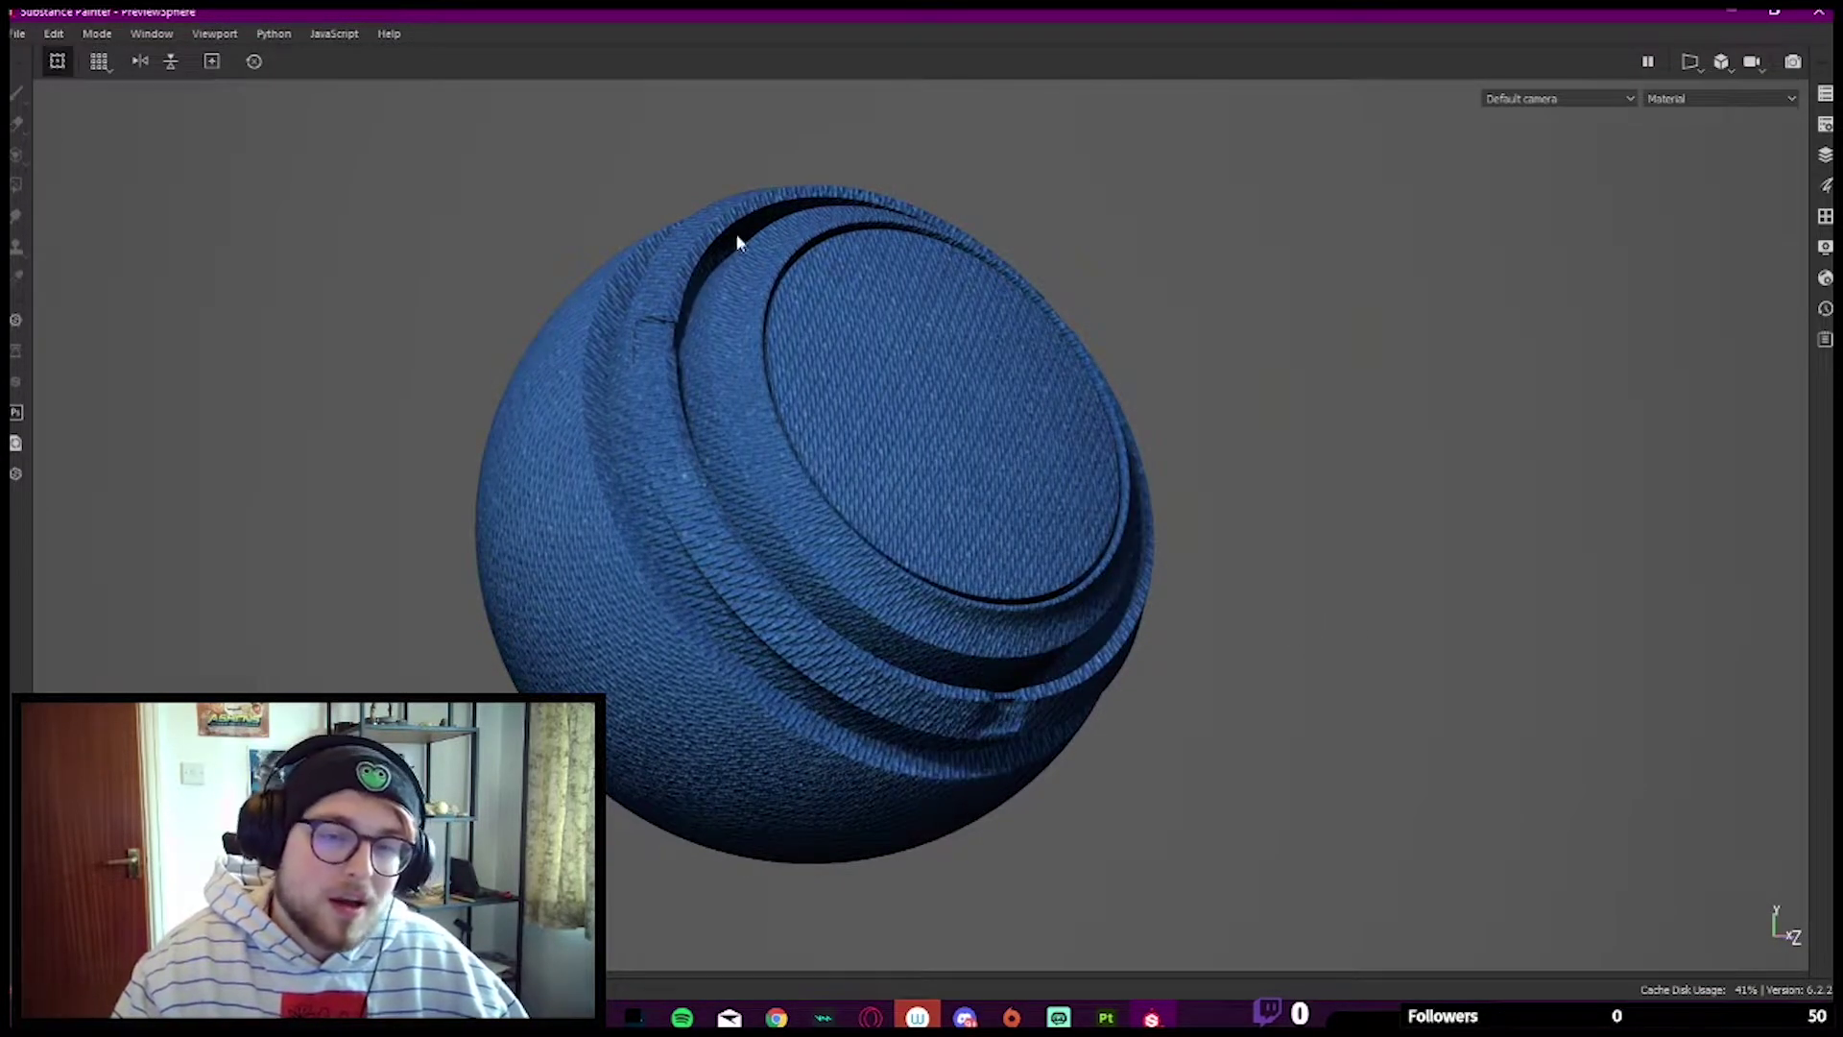
pyautogui.scroll(3, 739, 245)
pyautogui.scroll(-1, 778, 243)
pyautogui.keyDown('alt'); pyautogui.moveTo(666, 250); pyautogui.dragTo(700, 173, button='middle'); pyautogui.keyUp('alt')
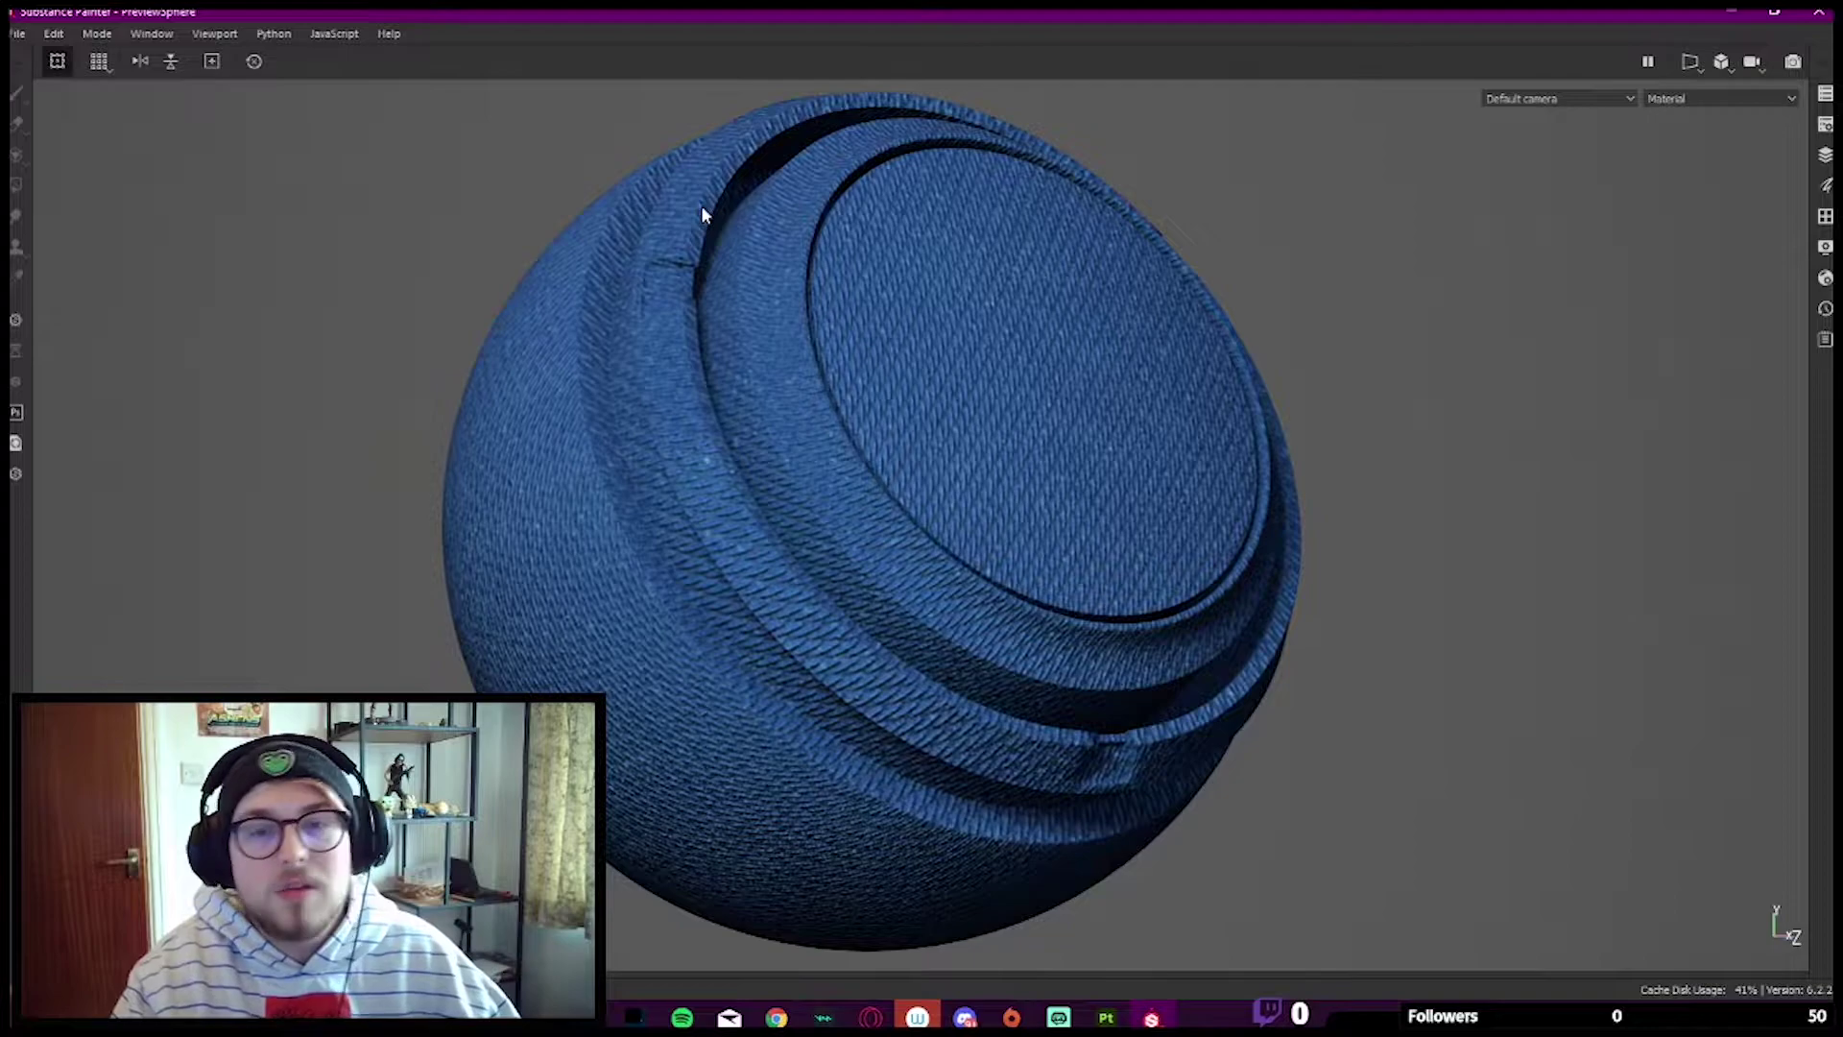
pyautogui.keyDown('alt'); pyautogui.moveTo(700, 207); pyautogui.dragTo(786, 246); pyautogui.keyUp('alt')
# Step: Hide the layers from Fill layer 3 up to Fill layer 7 to preview the base weave, and delete them
pyautogui.press('Tab')
pyautogui.scroll(2, 1510, 700)
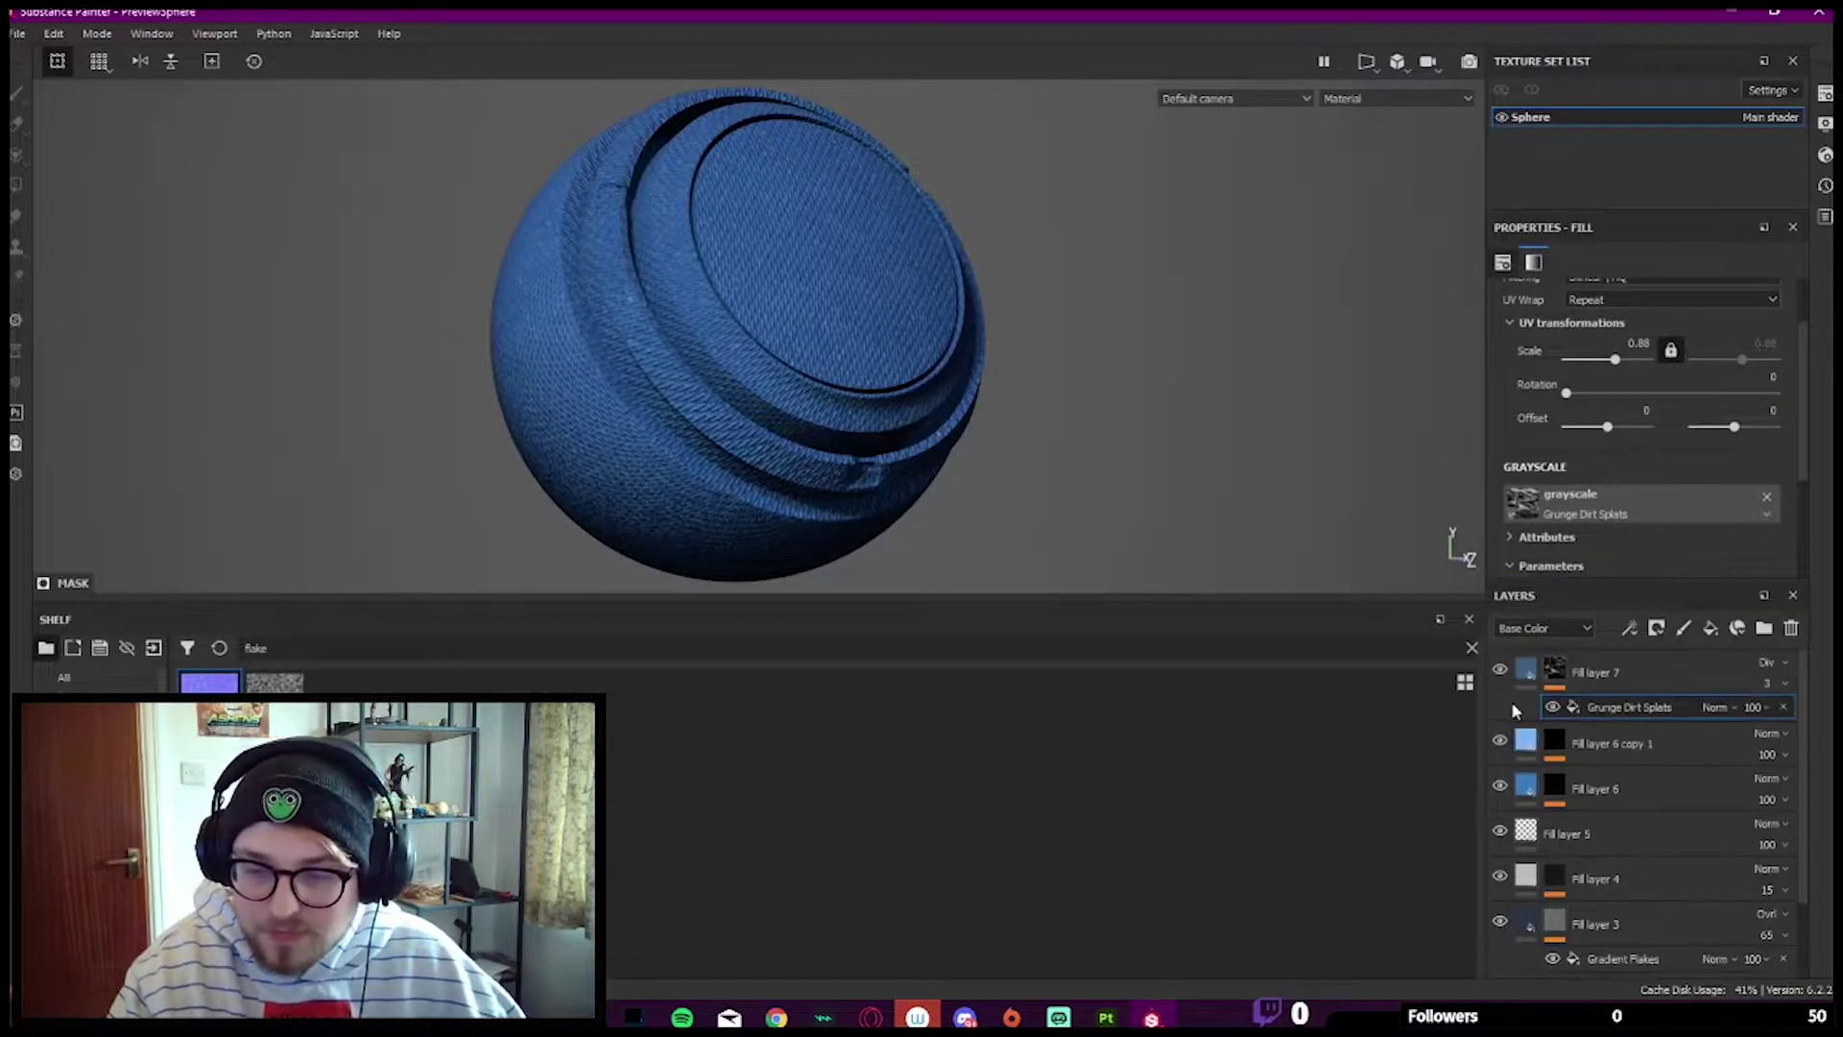
pyautogui.scroll(-2, 1508, 791)
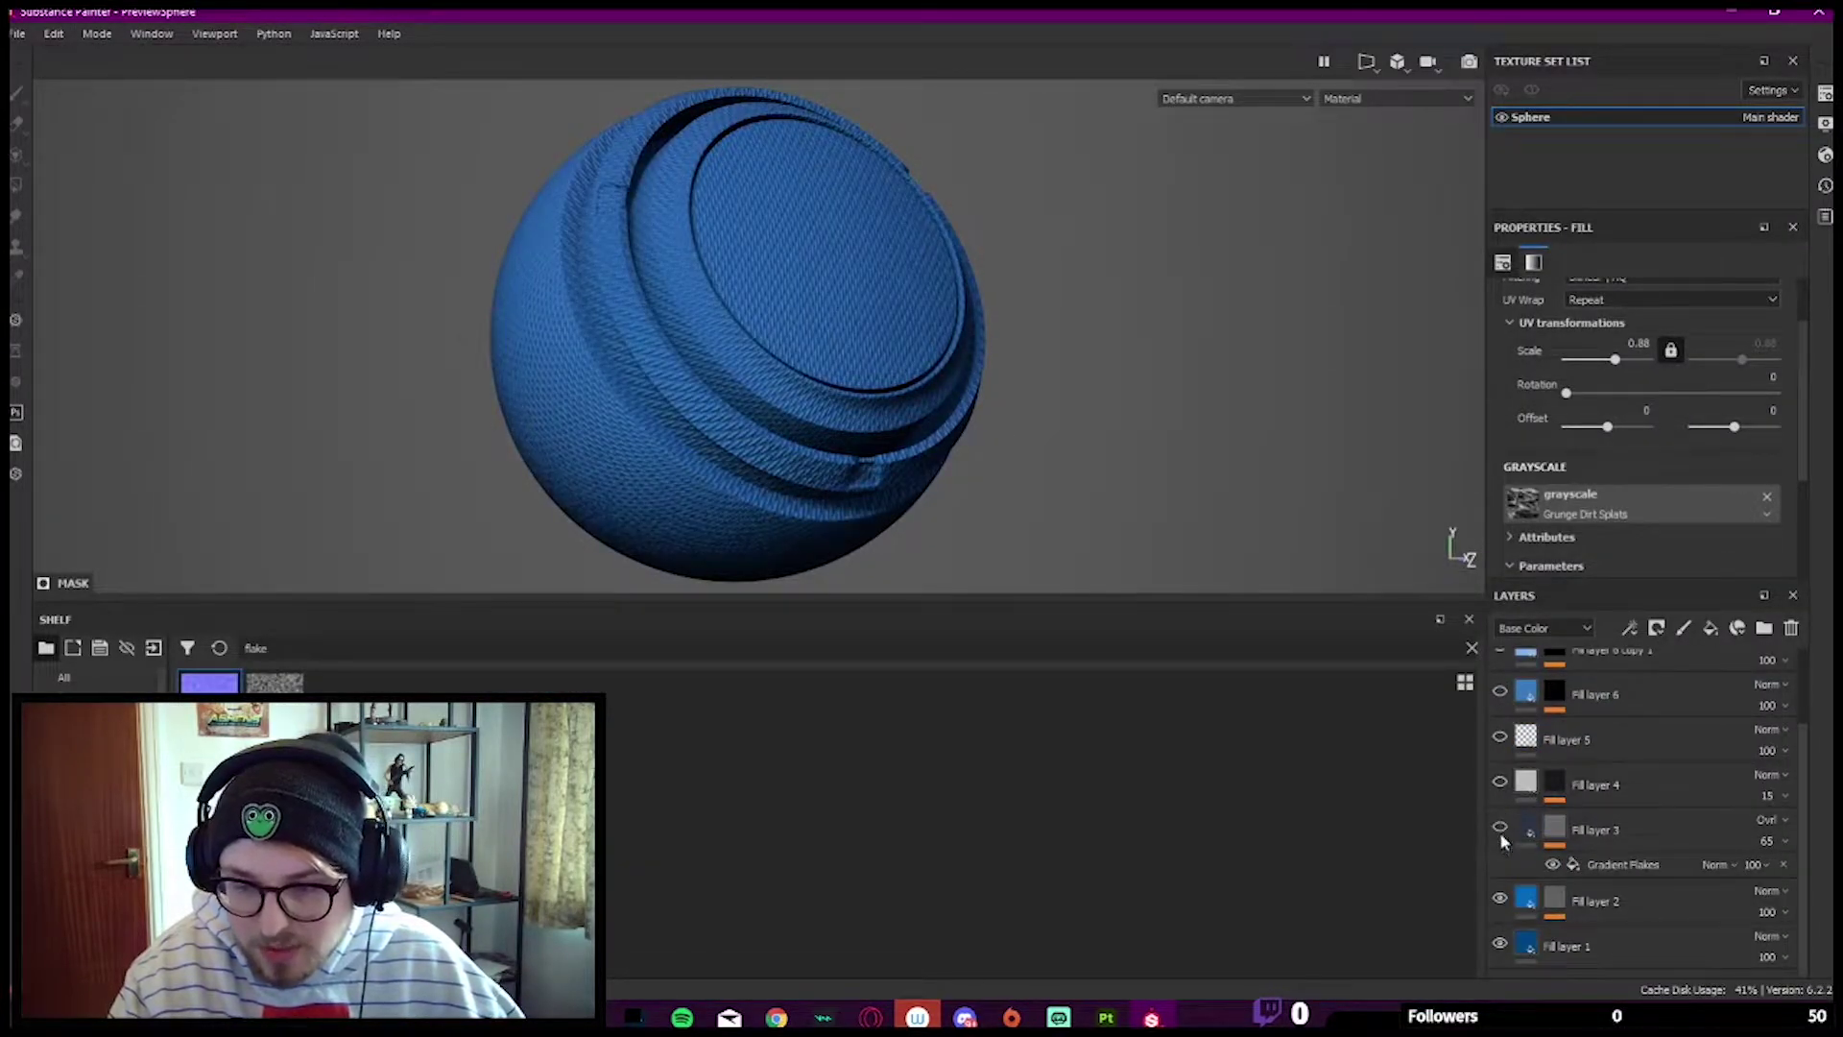
pyautogui.press('Tab')
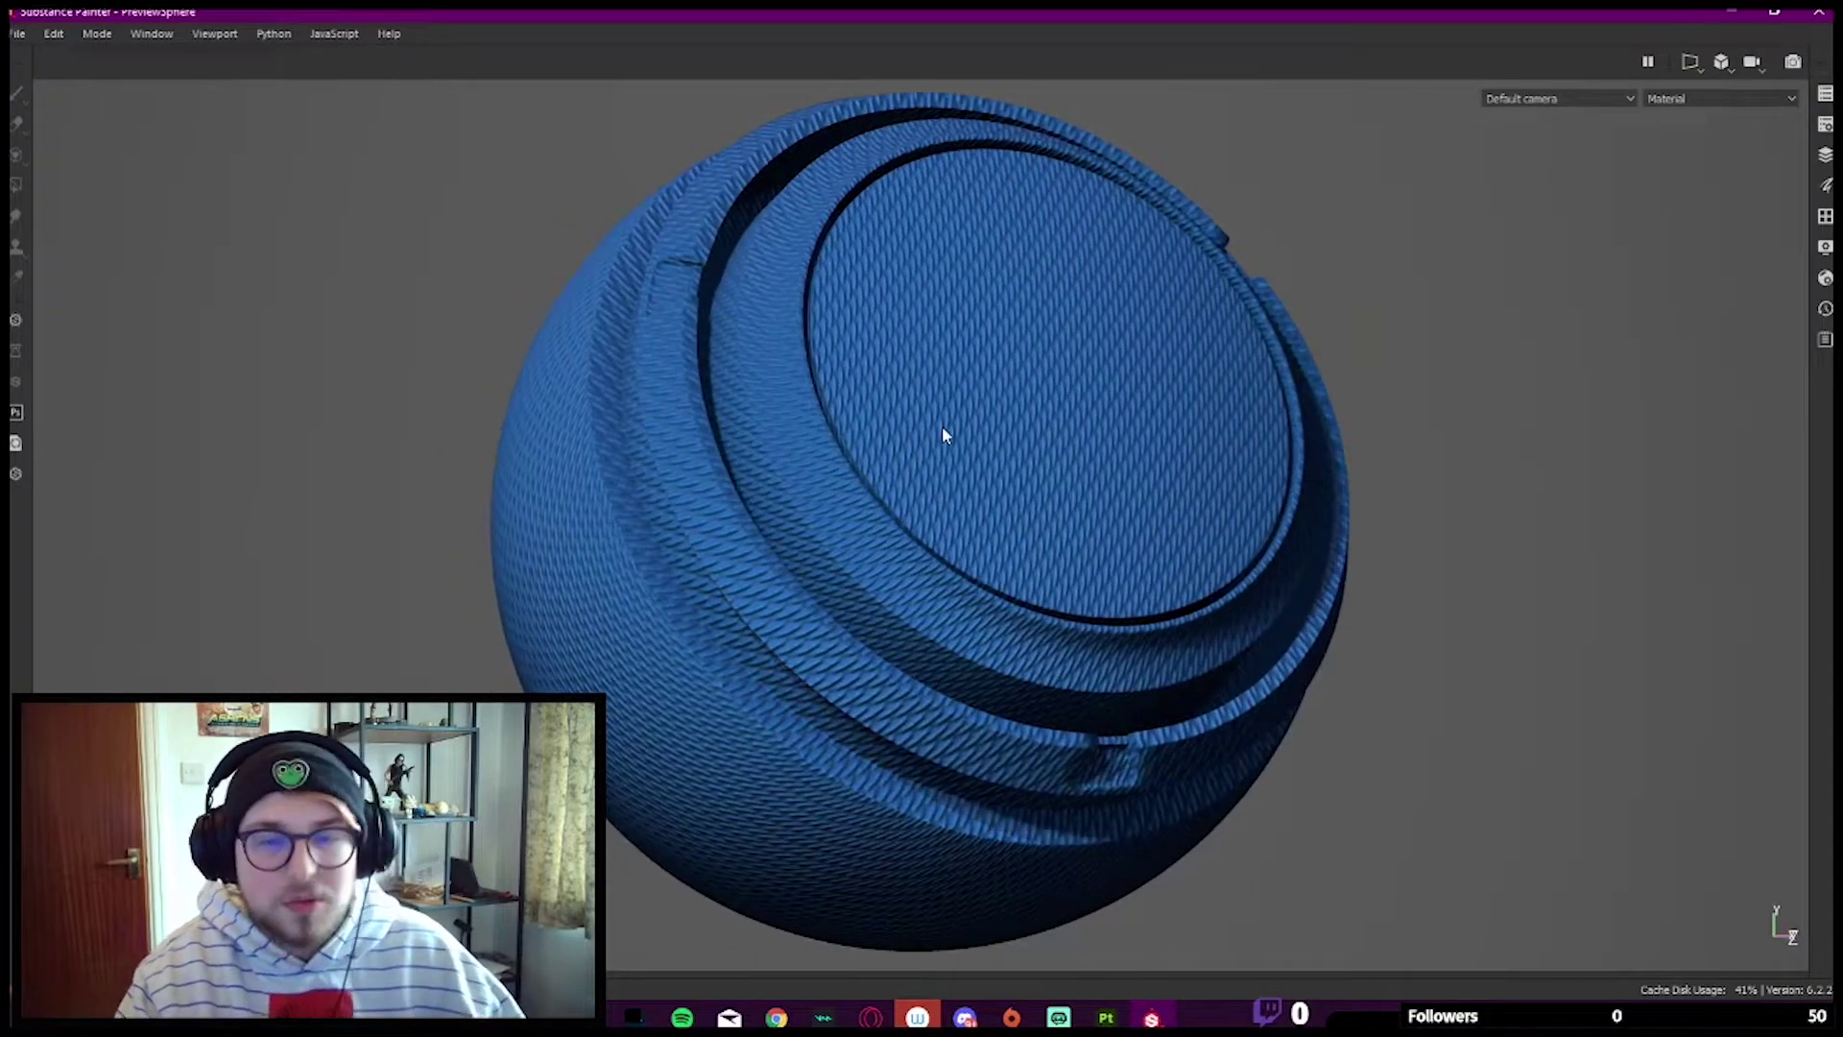
pyautogui.press('Tab')
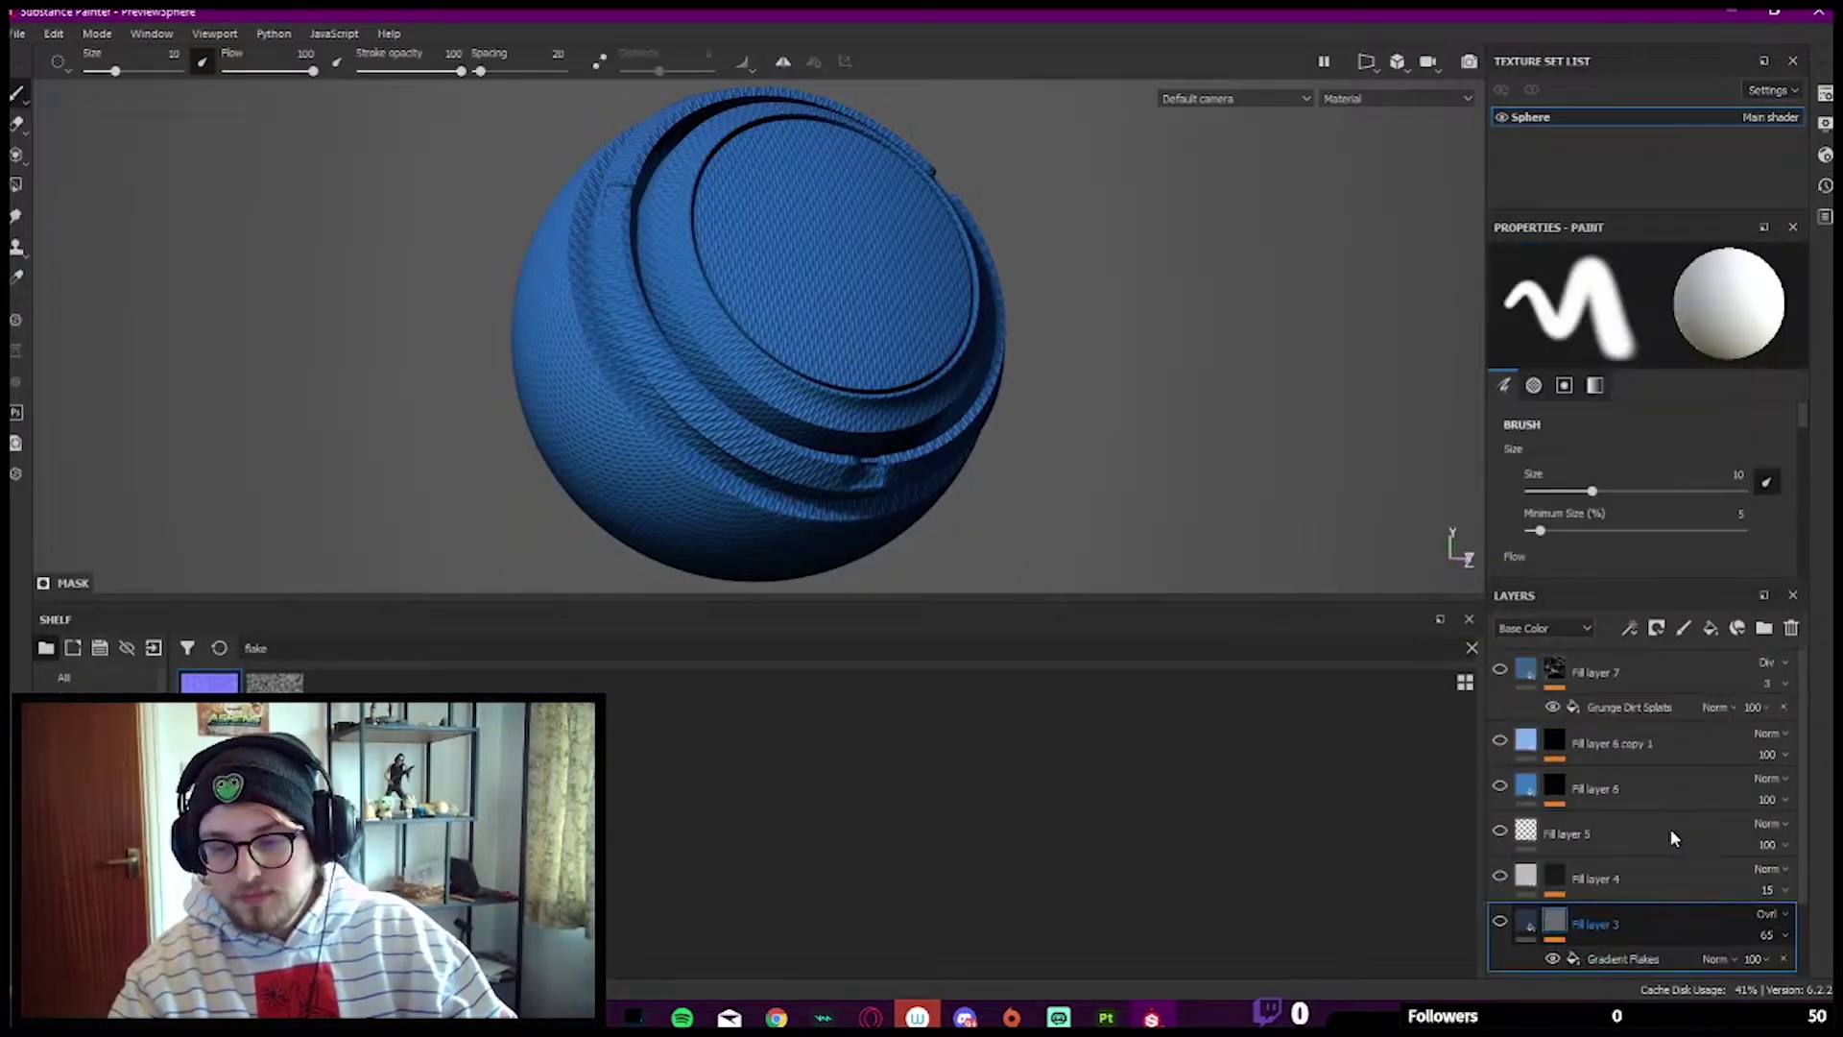
pyautogui.keyDown('shift'); pyautogui.click(1632, 674); pyautogui.keyUp('shift')
pyautogui.press('Delete')
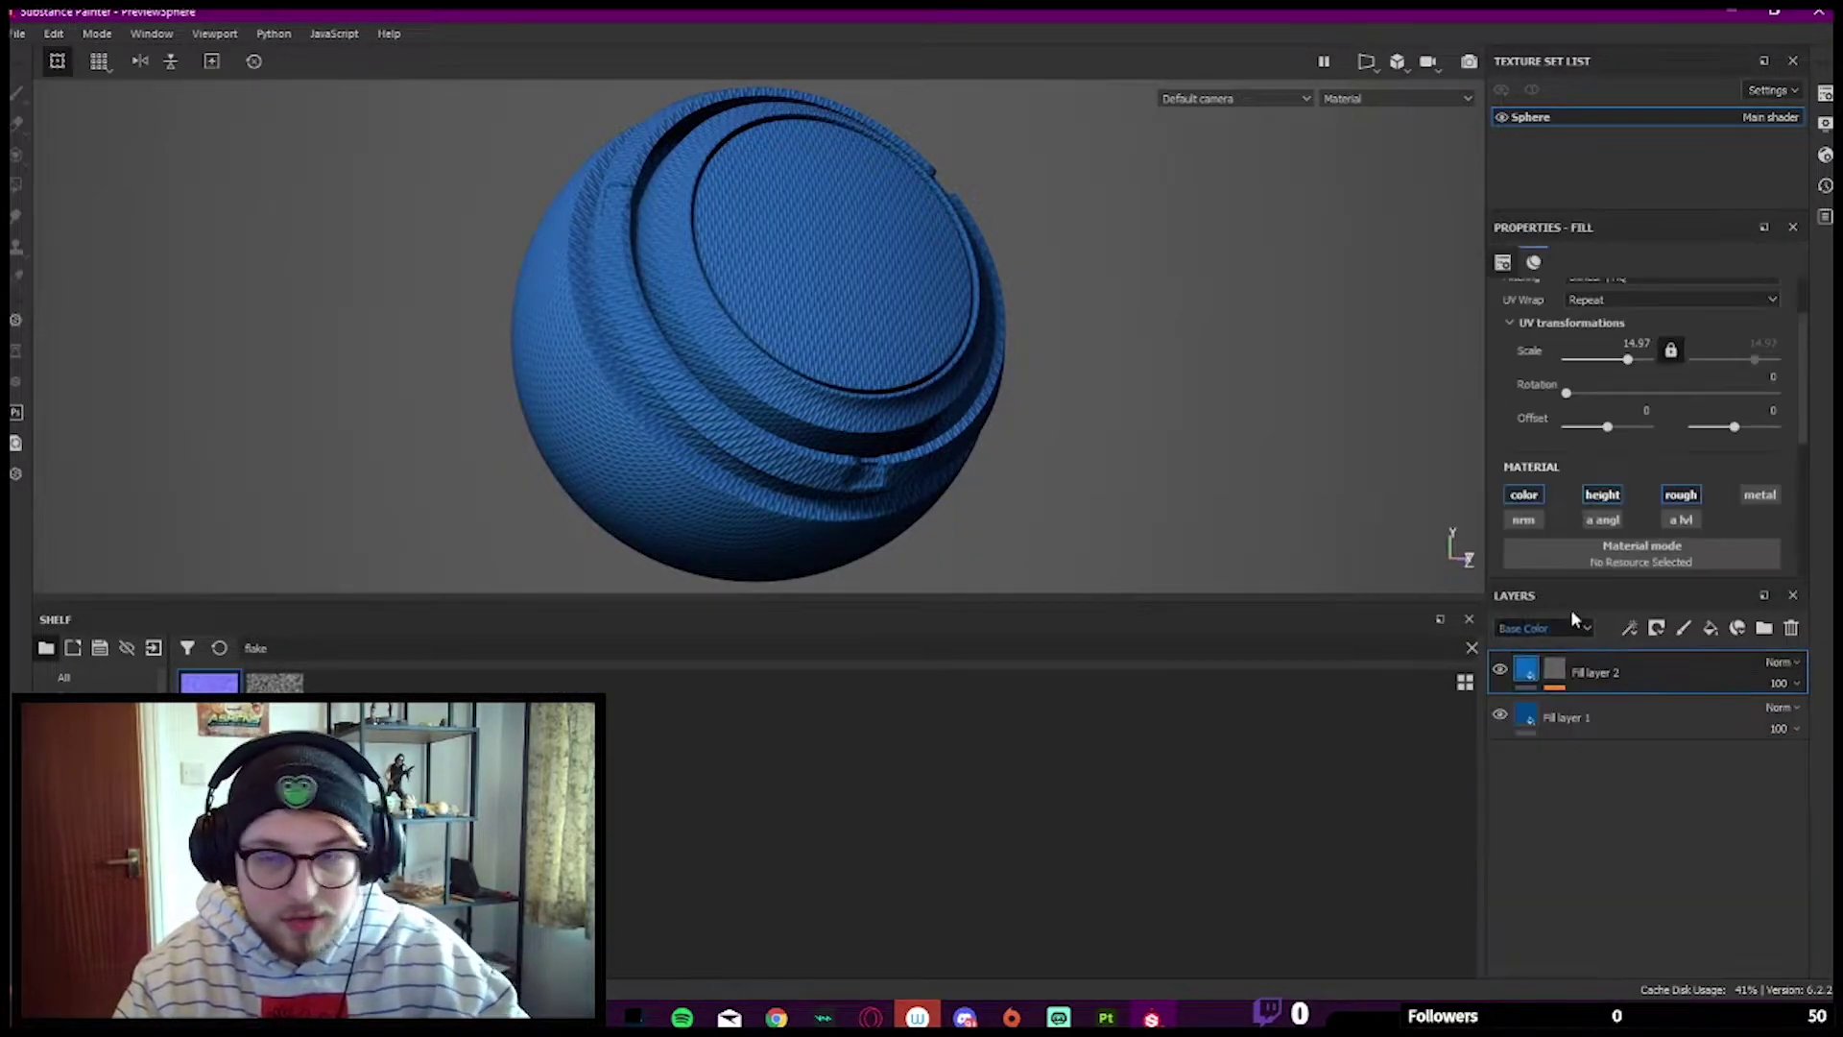
# Step: Check the remaining weave on the sphere and delete Fill layer 2, keeping only the blue base fill
pyautogui.keyDown('alt'); pyautogui.moveTo(757, 267); pyautogui.dragTo(778, 246); pyautogui.keyUp('alt')
pyautogui.press('Tab')
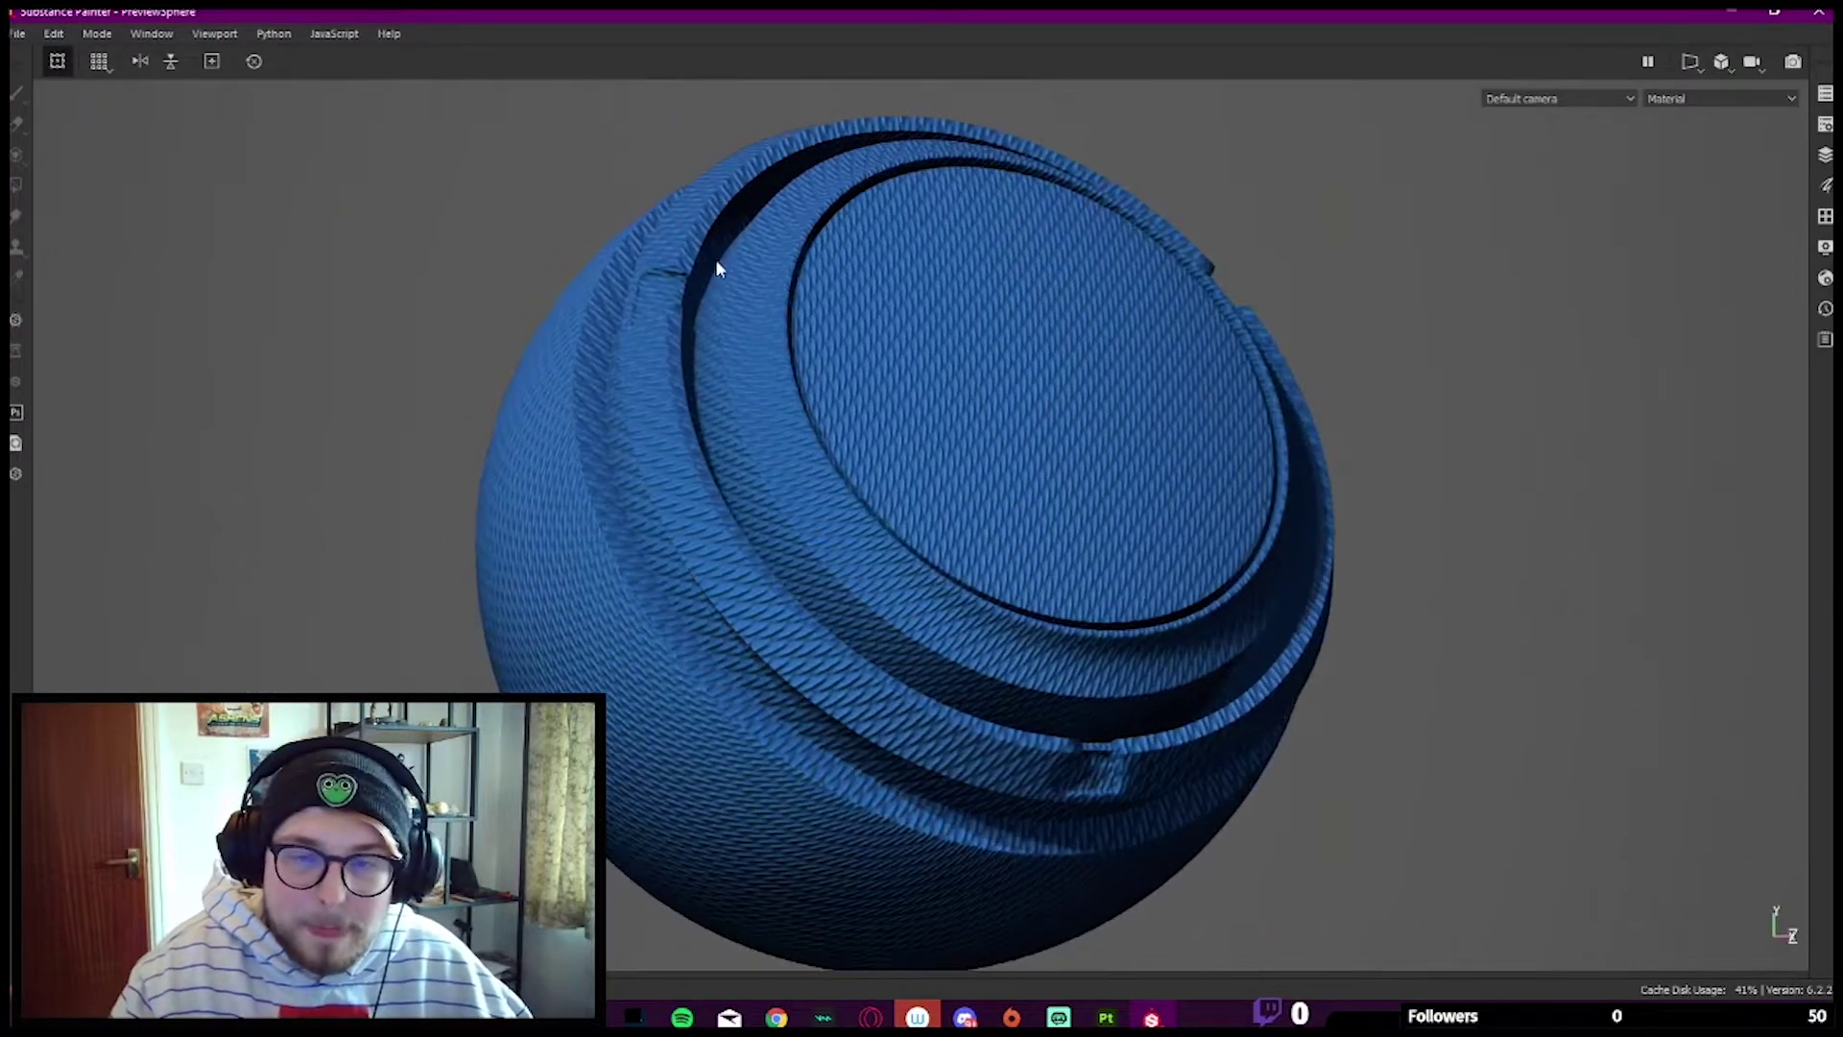
pyautogui.press('Tab')
pyautogui.click(1618, 670)
pyautogui.press('Delete')
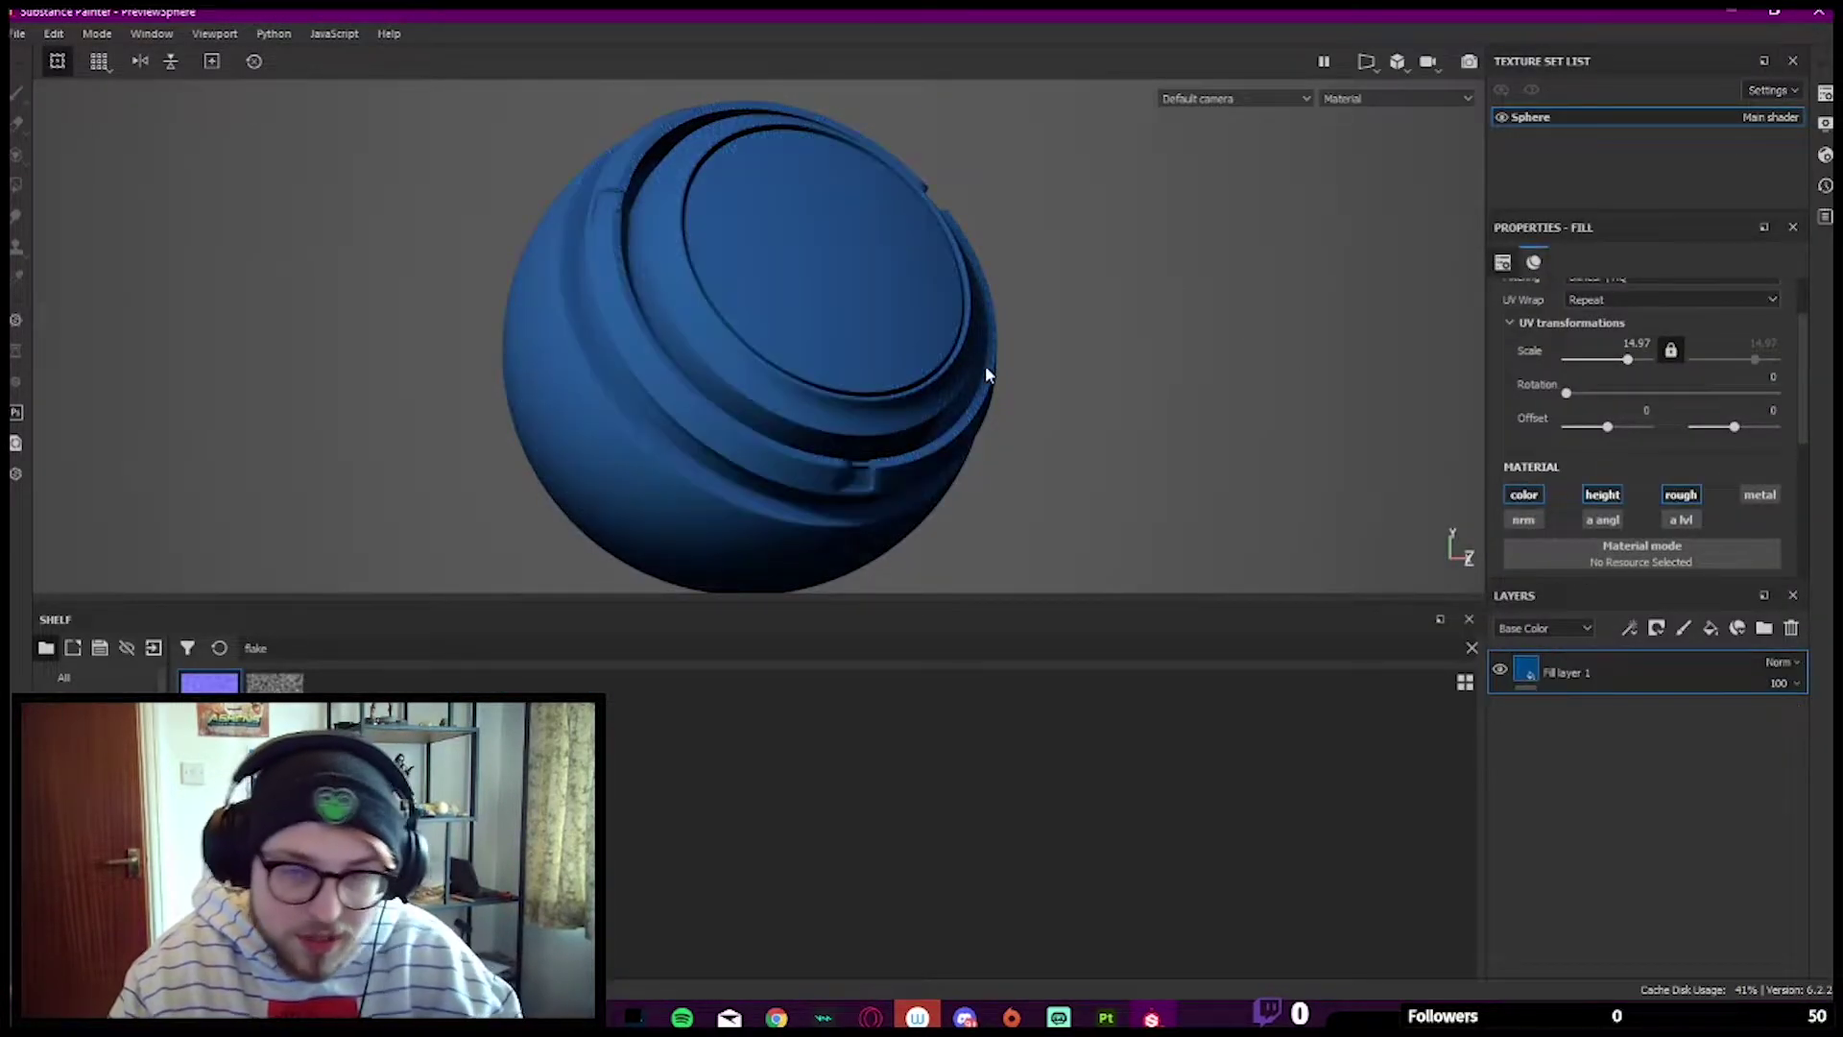
# Step: Add a new fill layer above the blue base and give it a mask filled with the Weave 2 texture
pyautogui.click(1717, 631)
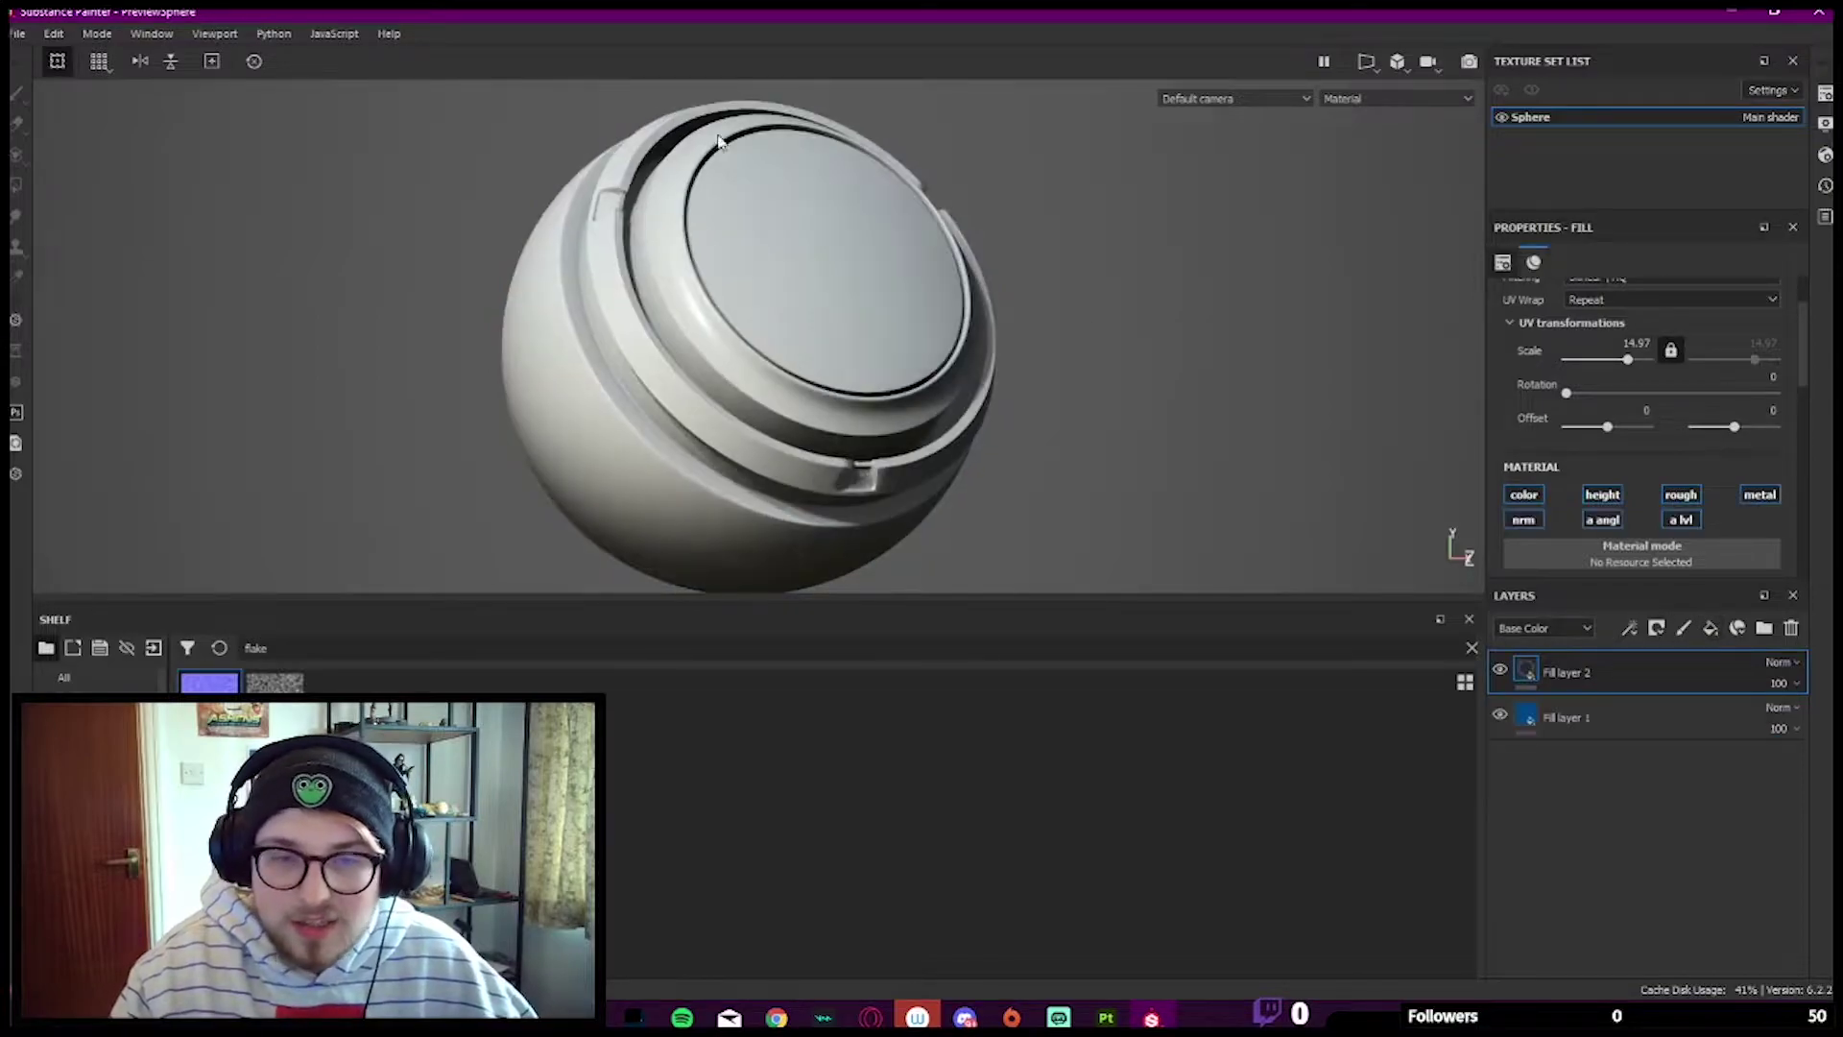
pyautogui.rightClick(1621, 674)
pyautogui.click(1666, 54)
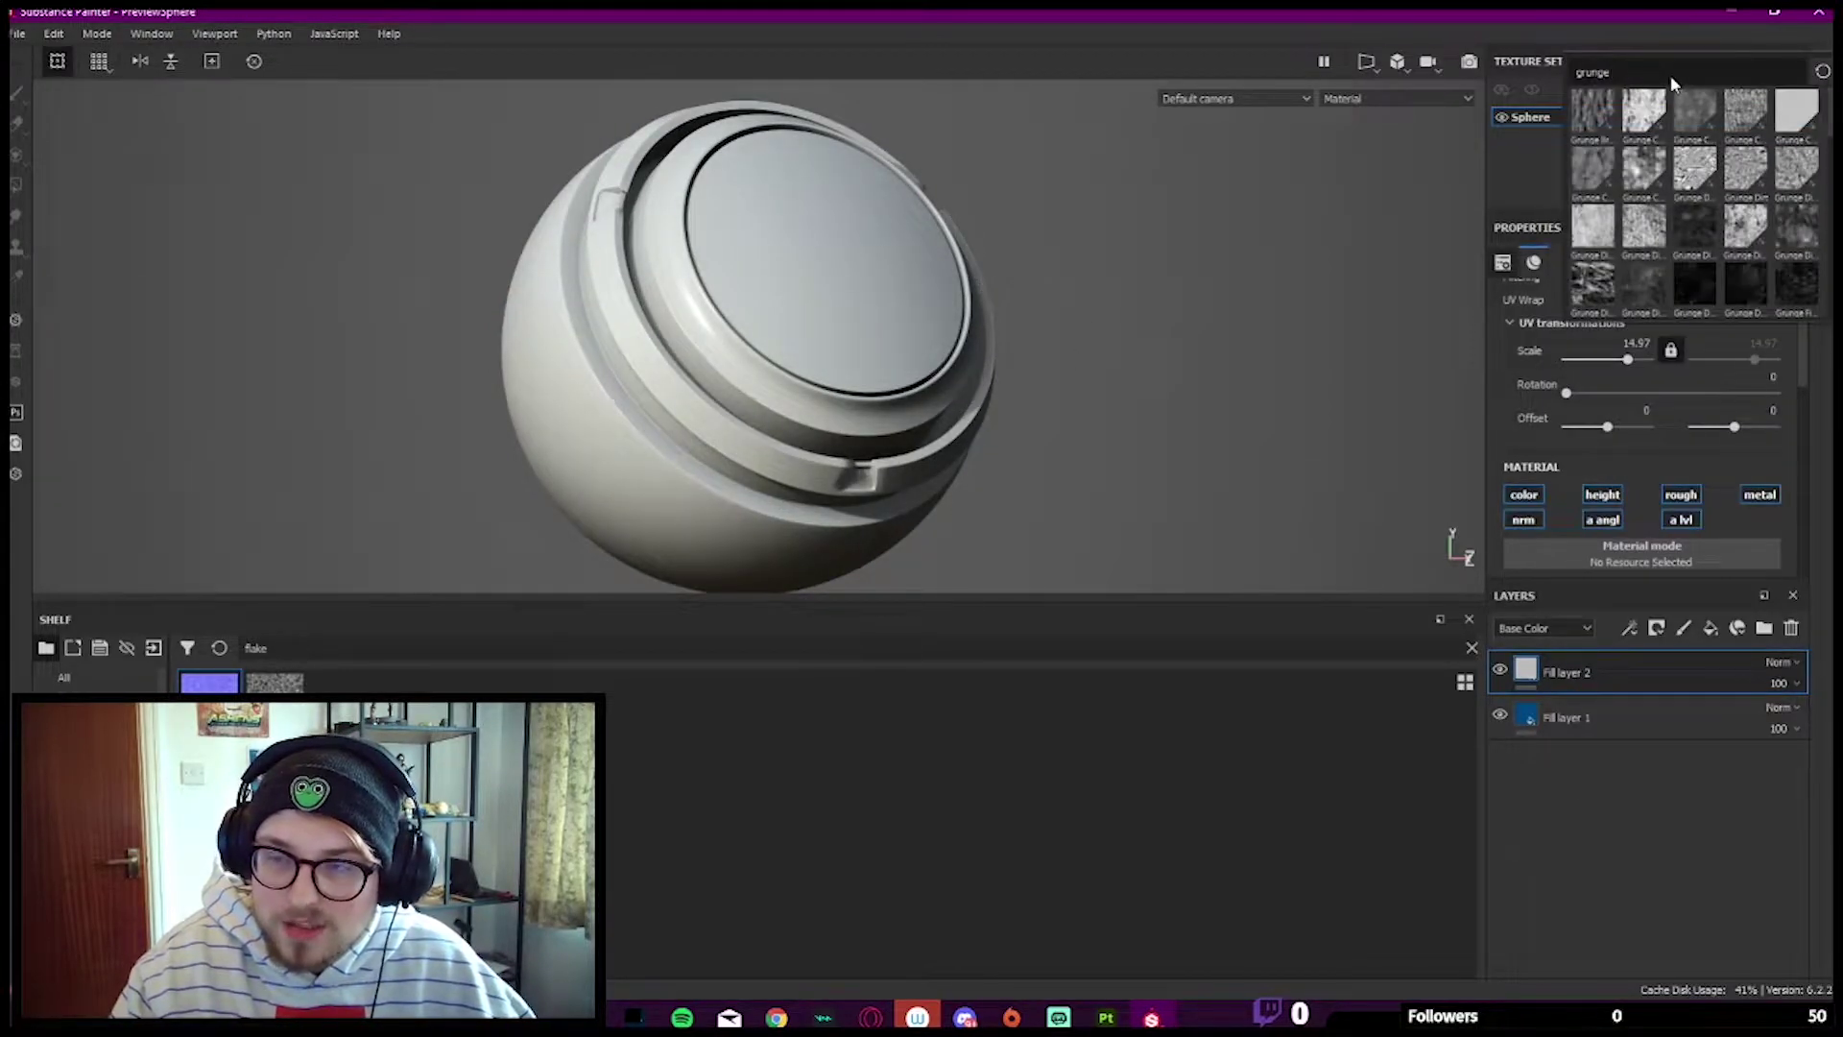
pyautogui.moveTo(1671, 77); pyautogui.dragTo(1328, 75)
pyautogui.write('ar')
pyautogui.press('BackSpace')
pyautogui.press('BackSpace')
pyautogui.write('weave')
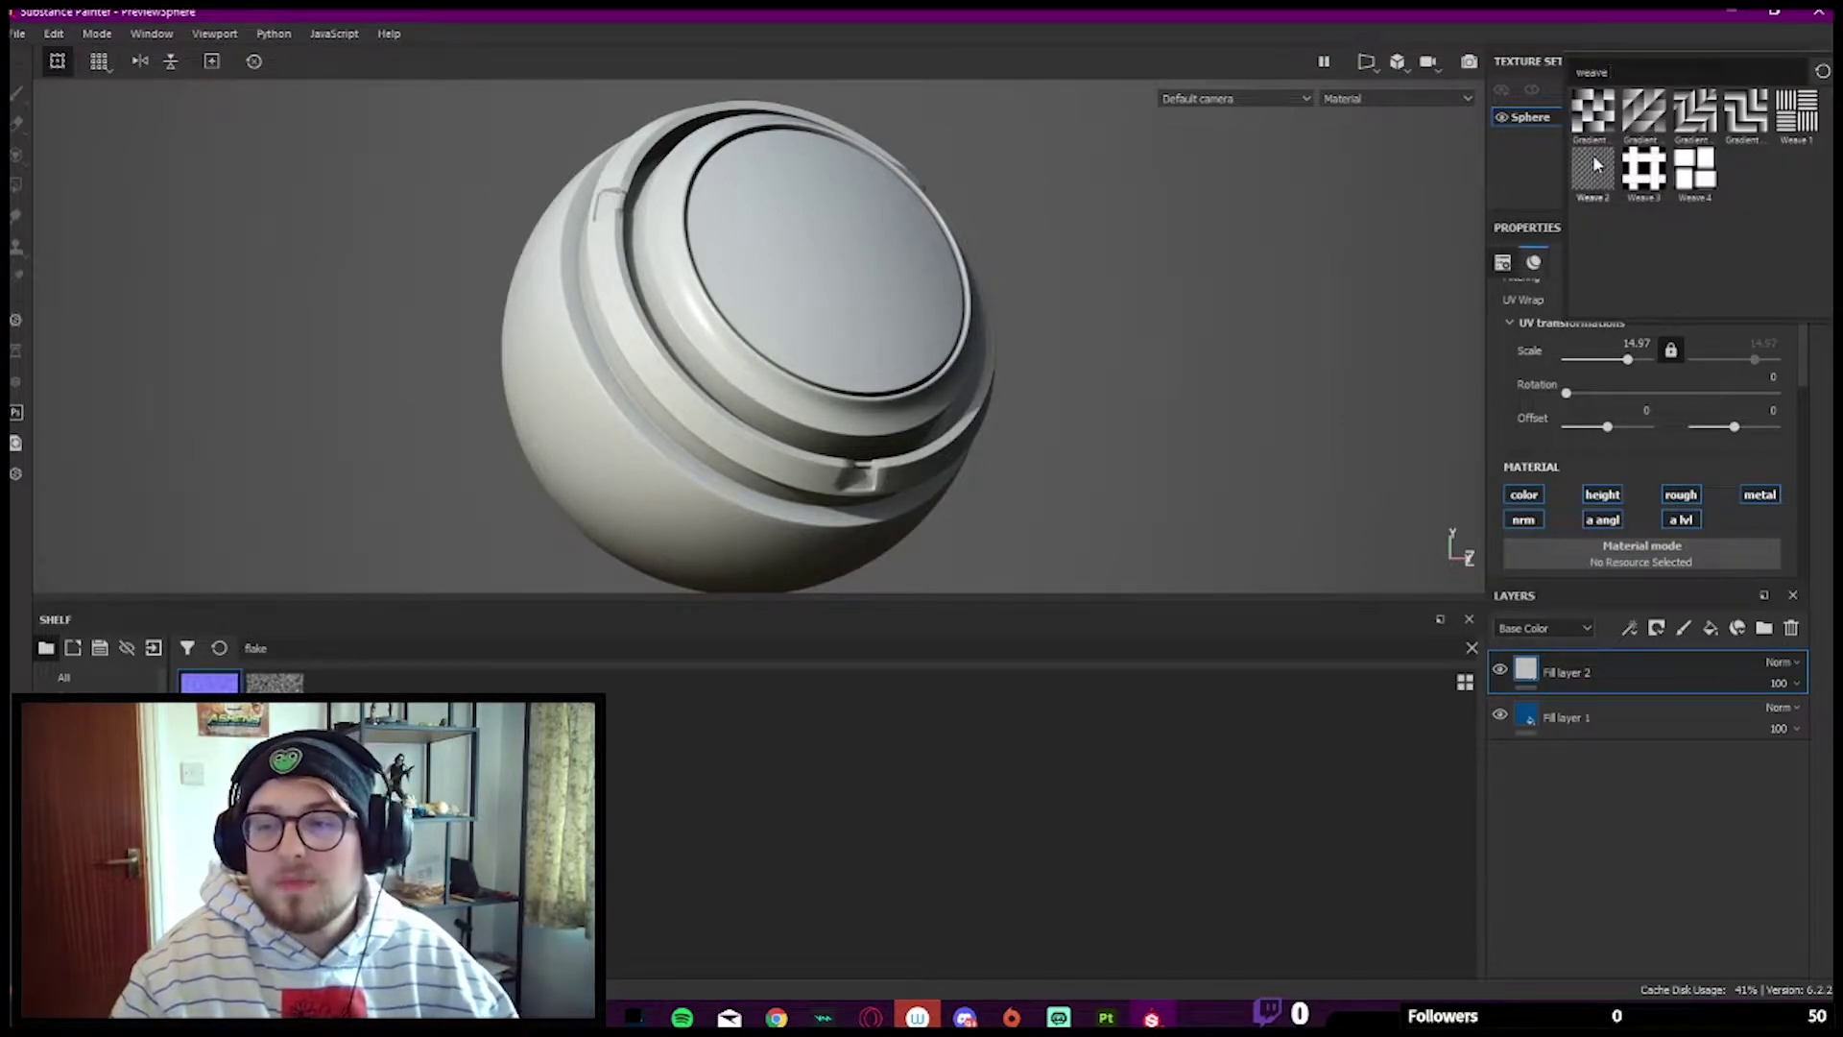
pyautogui.click(1595, 167)
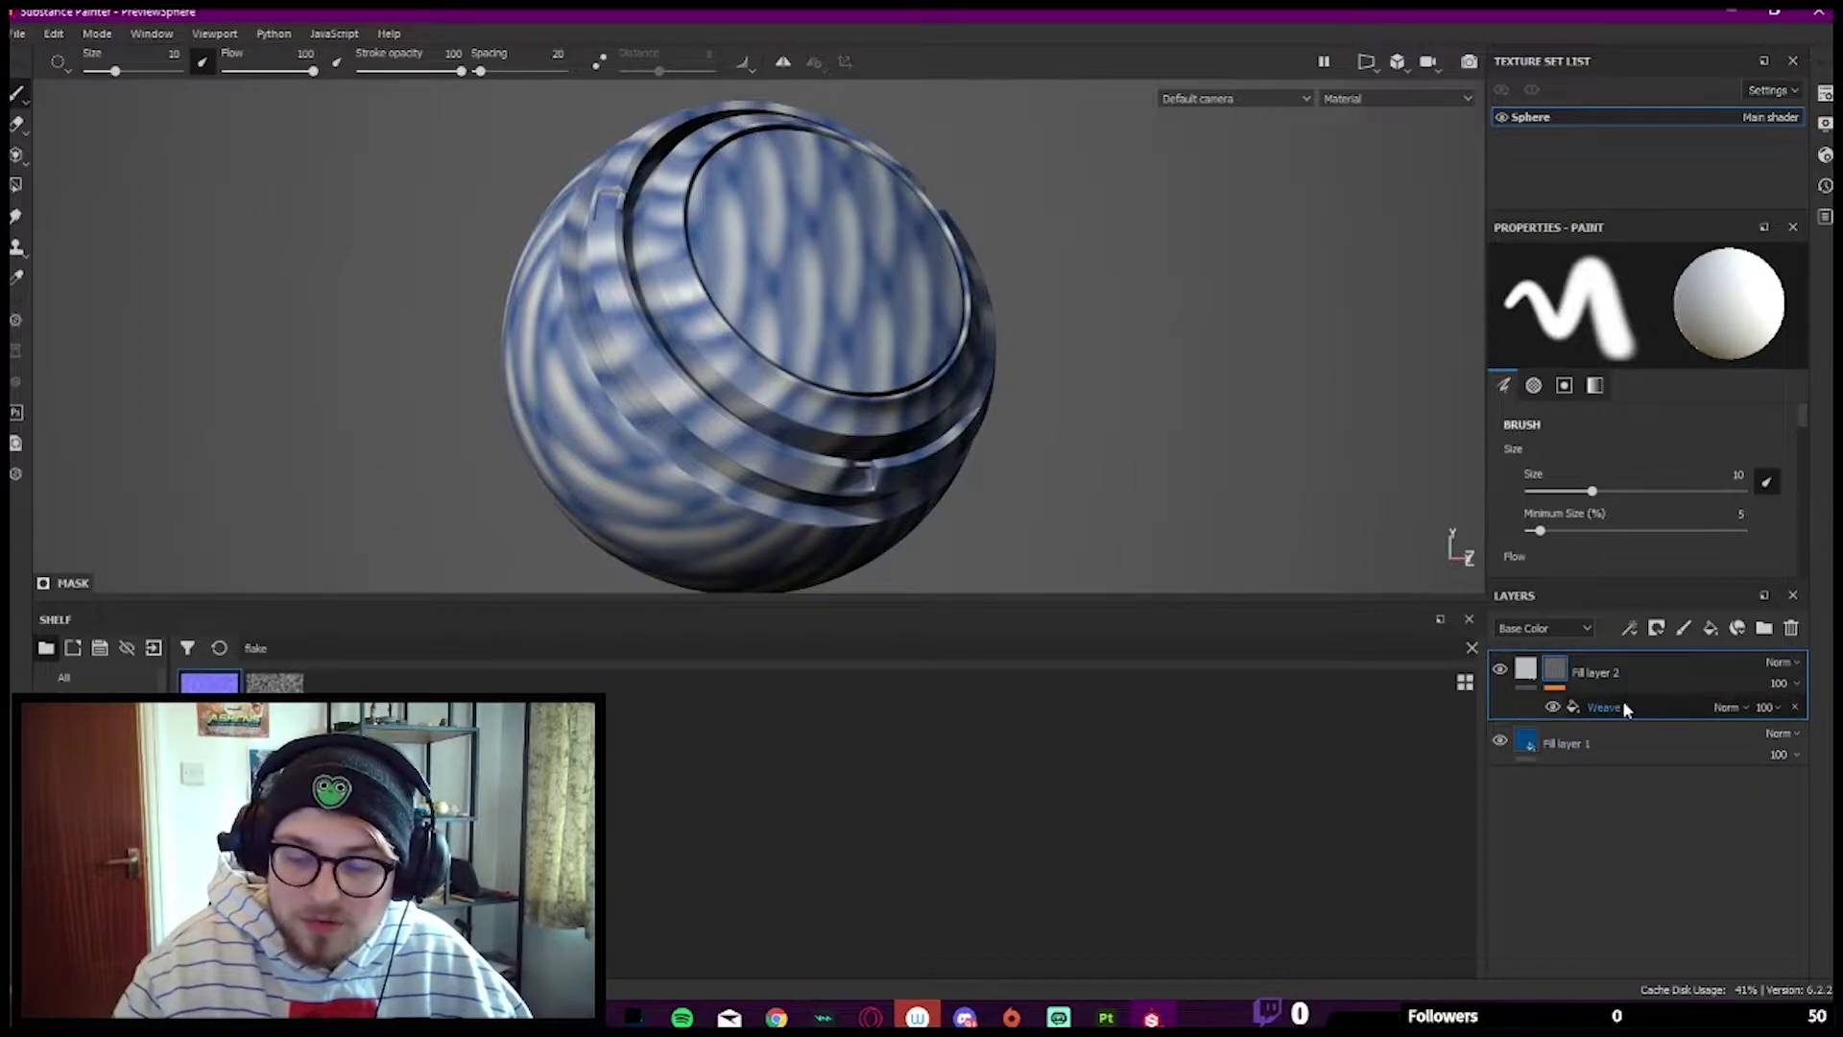
# Step: Set the UV scale of the Weave 2 mask fill to 13.82
pyautogui.click(1622, 707)
pyautogui.moveTo(1616, 435); pyautogui.dragTo(1628, 436)
pyautogui.scroll(5, 960, 273)
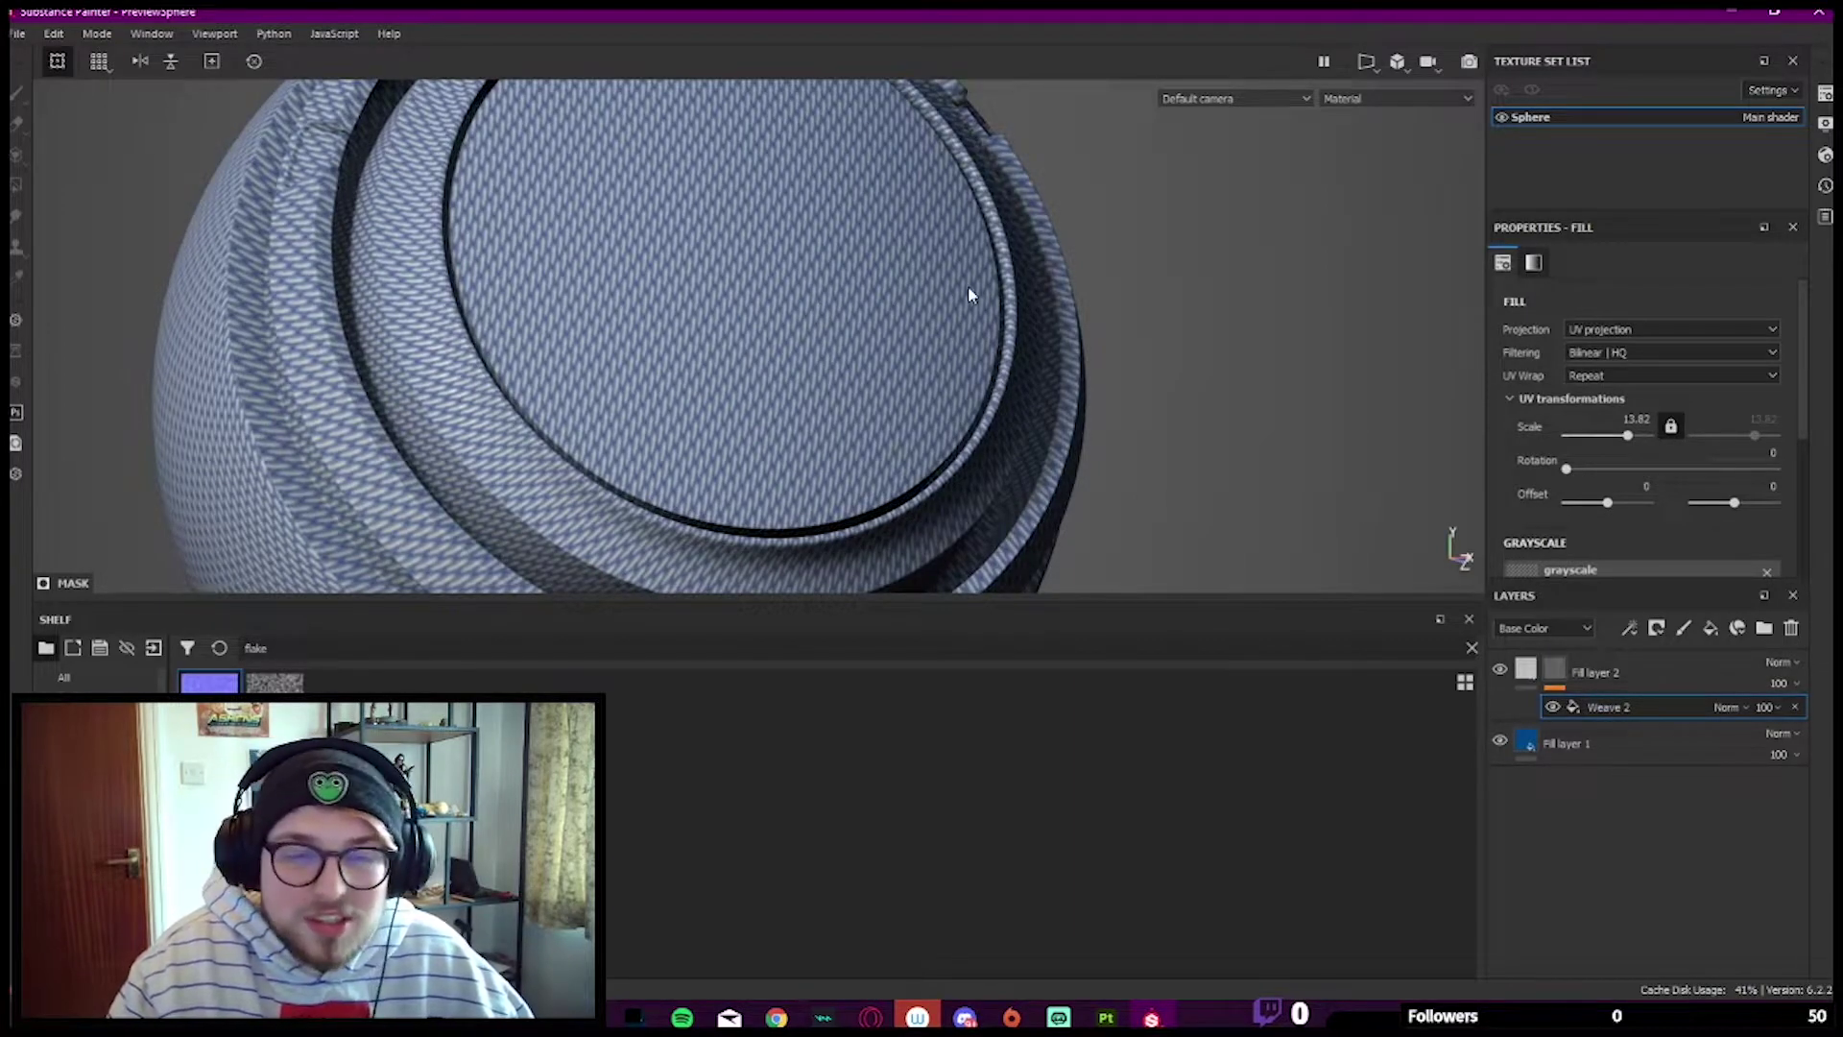
# Step: Examine the tiled weave pattern on the sphere's front disc and rims from several angles
pyautogui.keyDown('alt'); pyautogui.moveTo(960, 286); pyautogui.dragTo(707, 376); pyautogui.keyUp('alt')
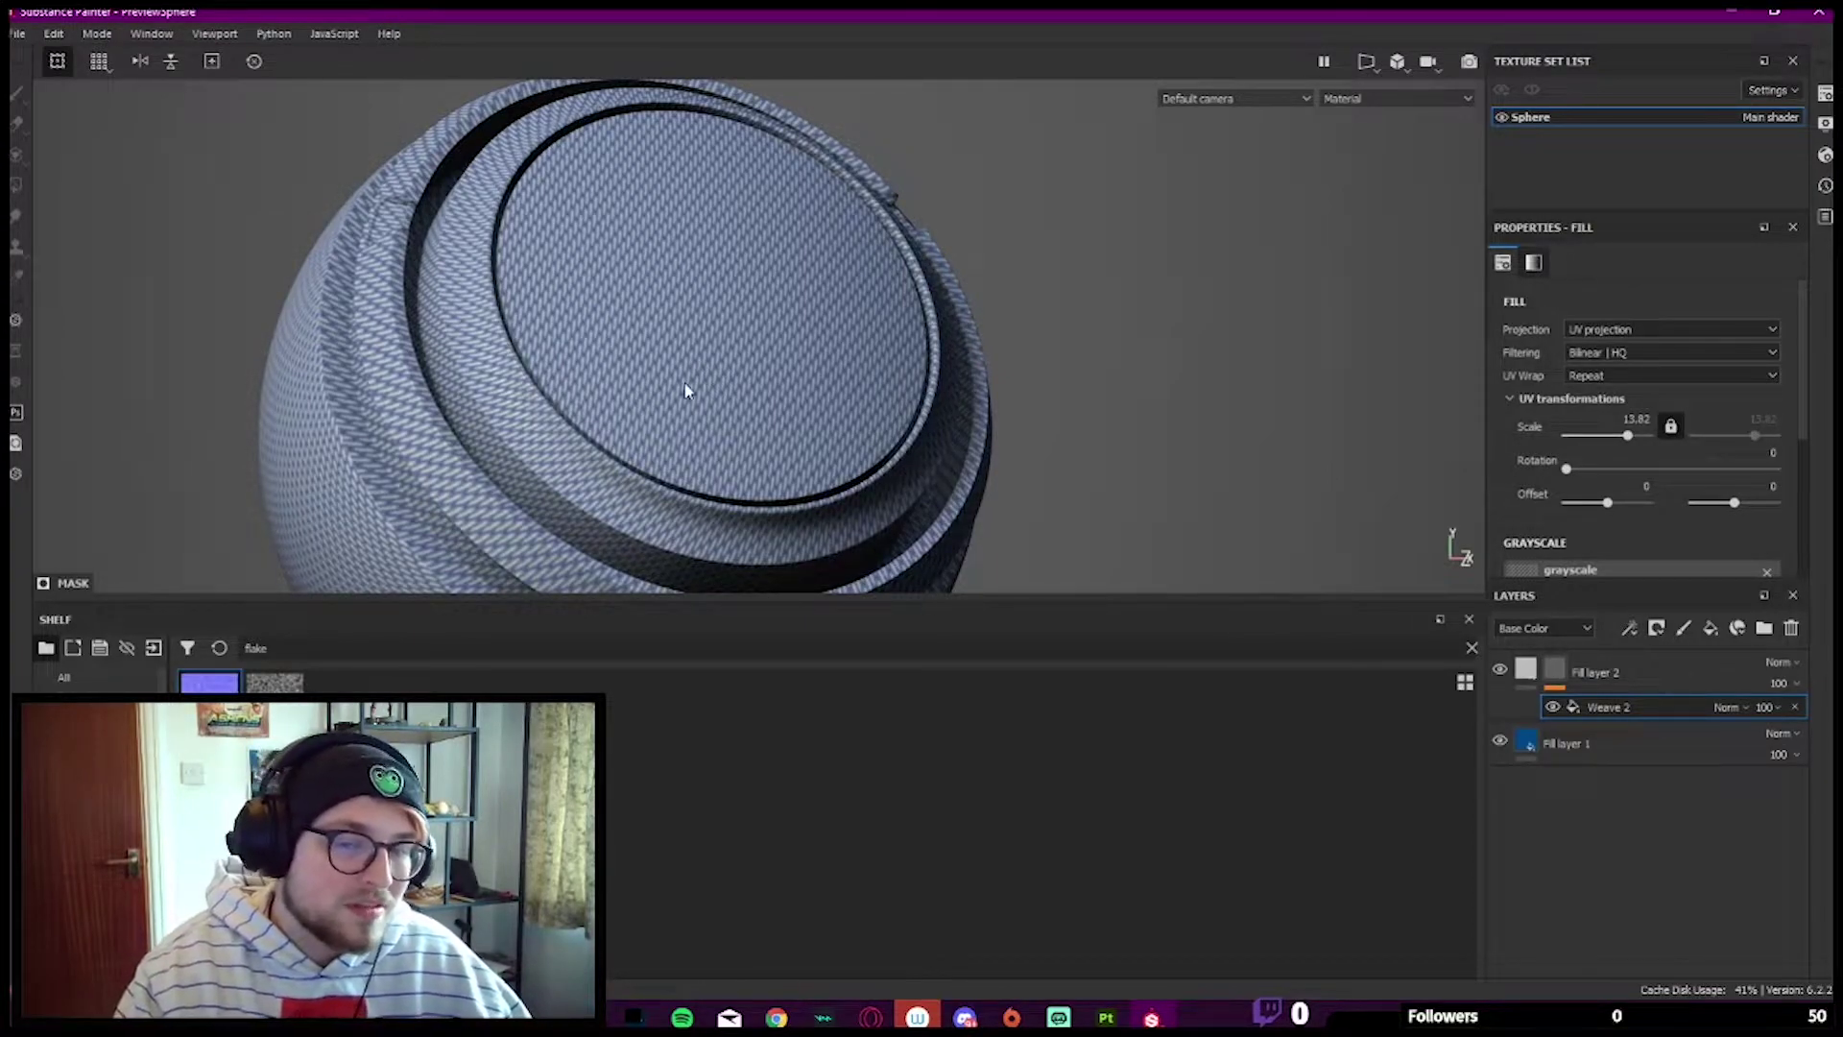
pyautogui.keyDown('alt'); pyautogui.moveTo(737, 353); pyautogui.dragTo(789, 283); pyautogui.keyUp('alt')
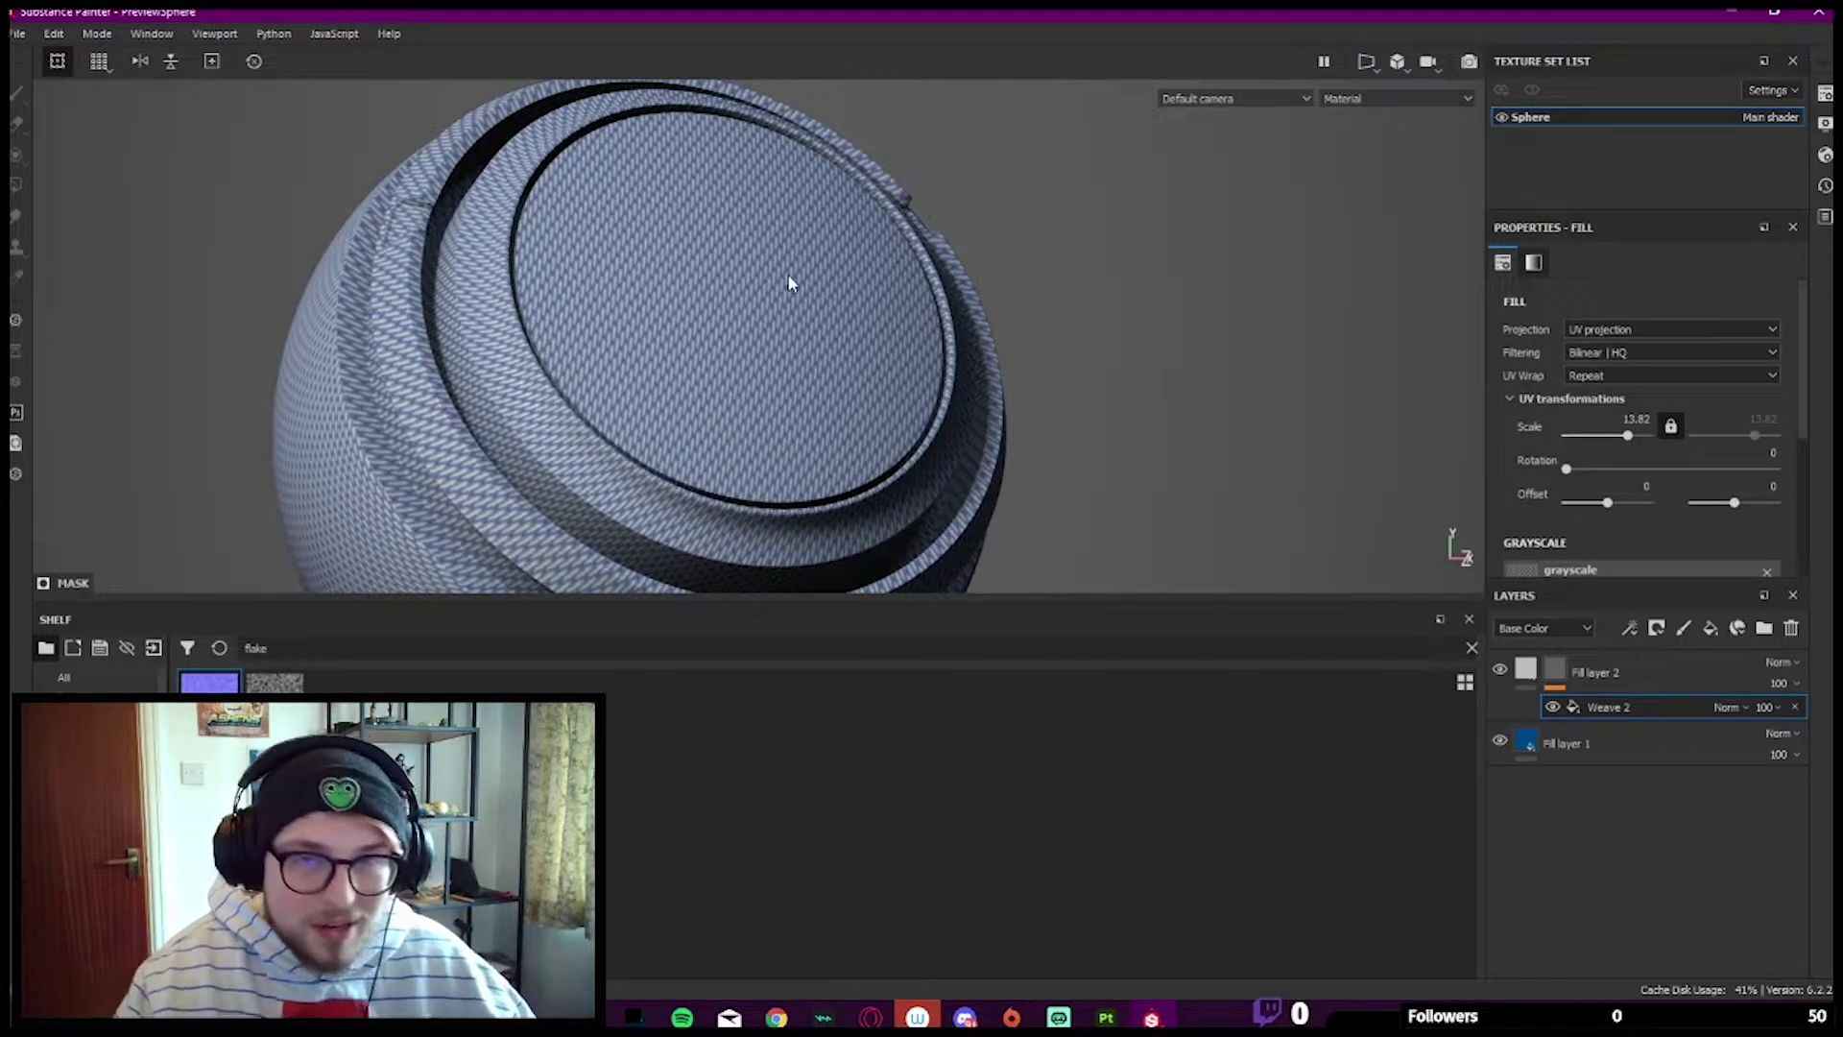
pyautogui.keyDown('alt'); pyautogui.moveTo(779, 276); pyautogui.dragTo(729, 234); pyautogui.keyUp('alt')
pyautogui.keyDown('alt'); pyautogui.keyDown('shift'); pyautogui.moveTo(768, 105); pyautogui.dragTo(712, 133); pyautogui.keyUp('shift'); pyautogui.keyUp('alt')
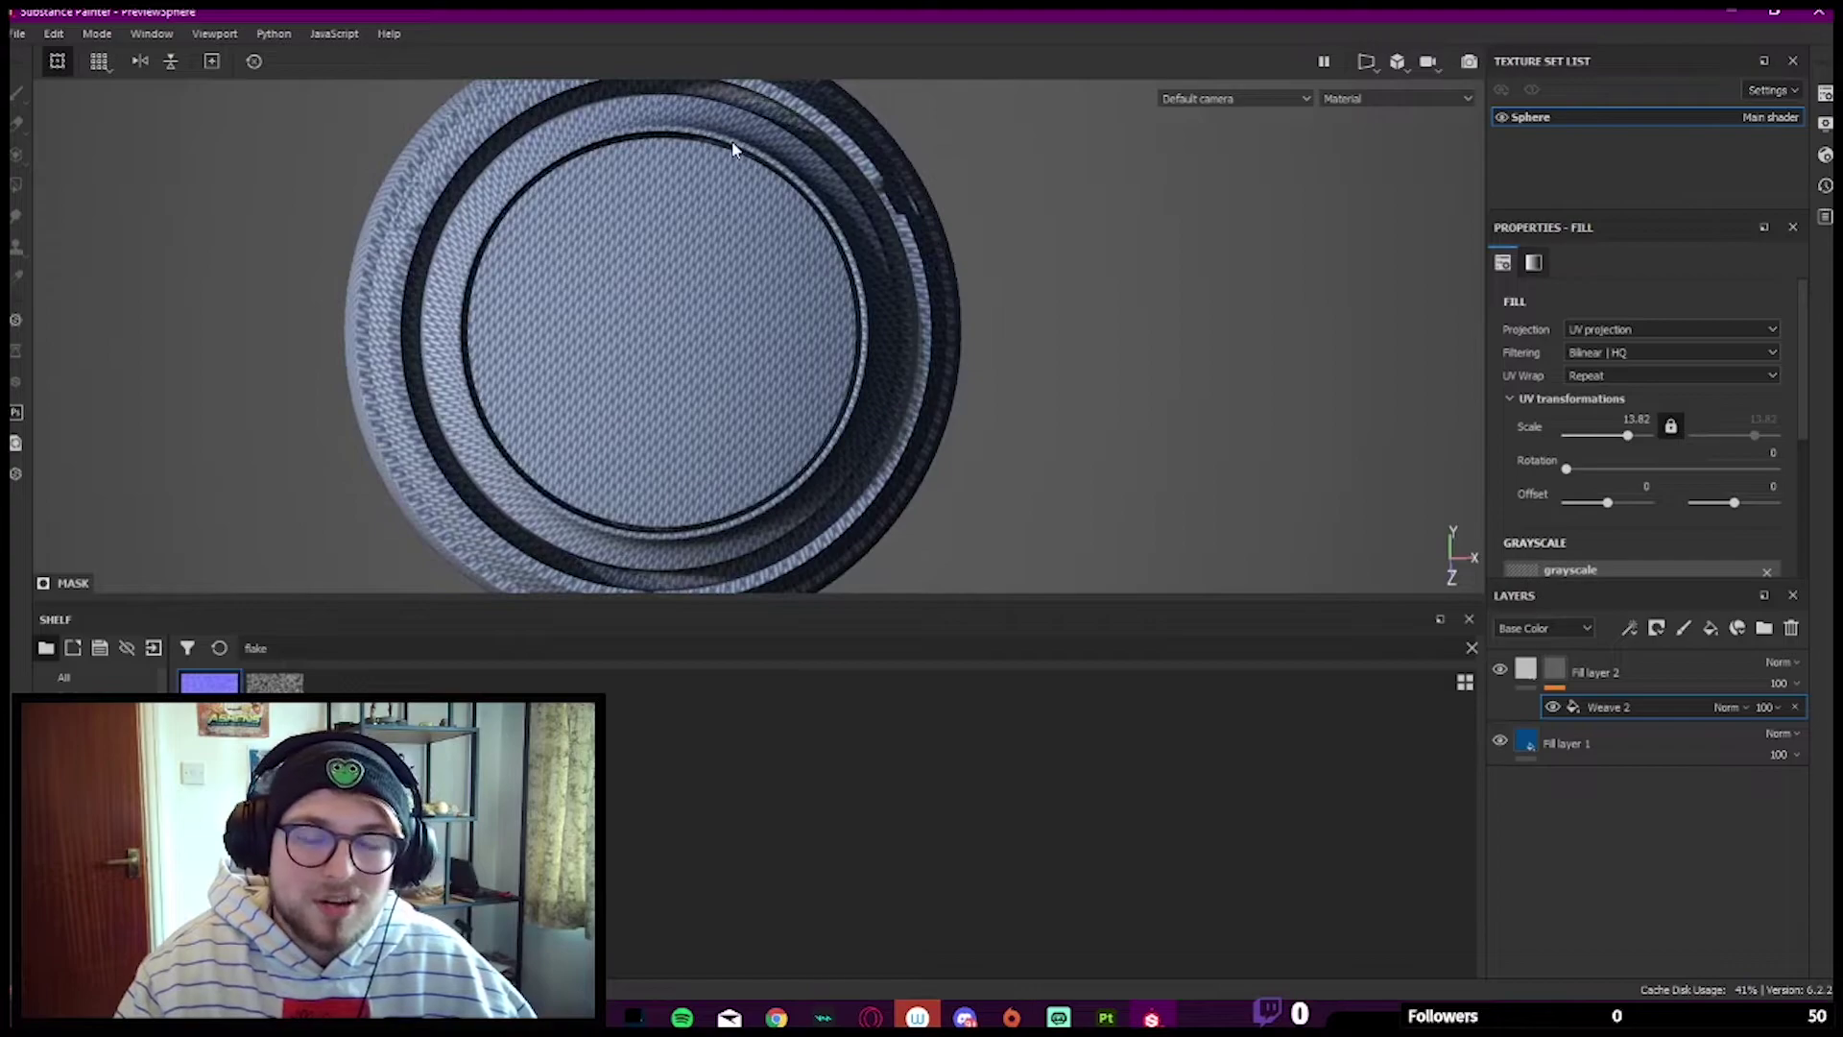
pyautogui.keyDown('shift'); pyautogui.moveTo(733, 141); pyautogui.dragTo(758, 140, button='right'); pyautogui.keyUp('shift')
pyautogui.keyDown('alt'); pyautogui.moveTo(758, 146); pyautogui.dragTo(973, 221); pyautogui.keyUp('alt')
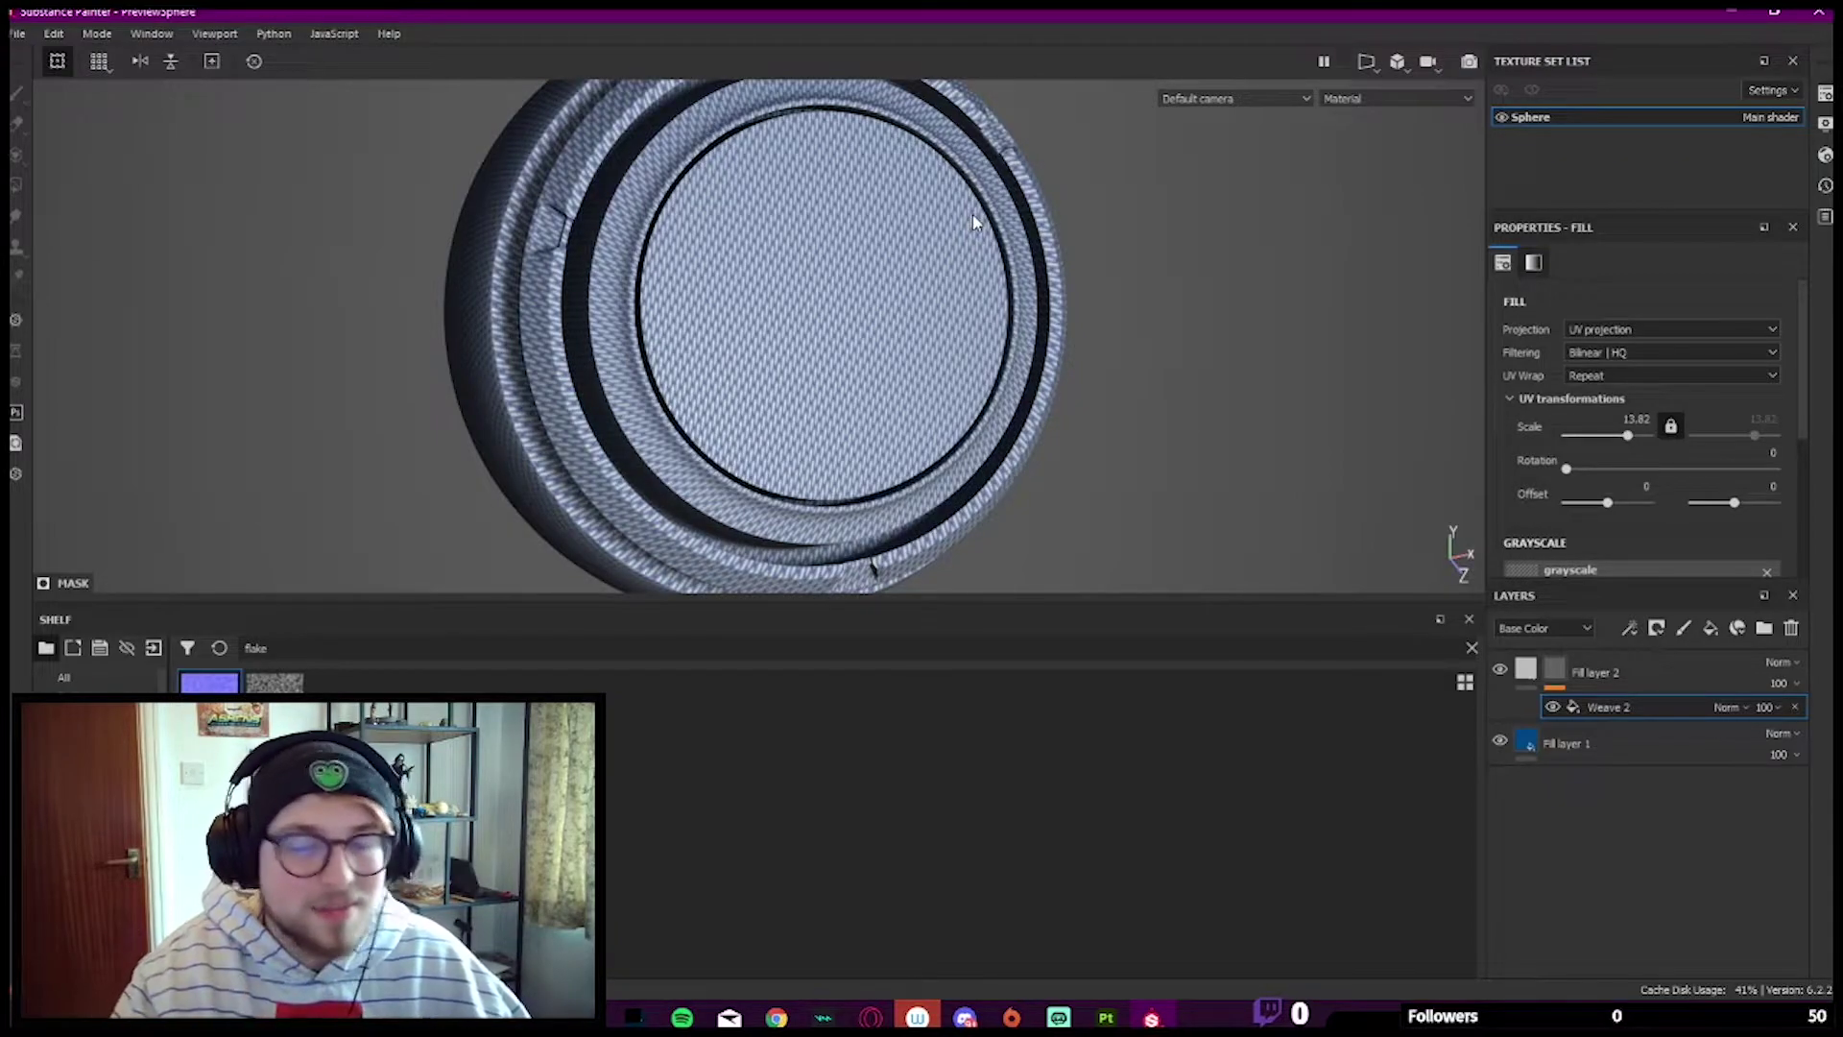
pyautogui.keyDown('alt'); pyautogui.moveTo(976, 217); pyautogui.dragTo(773, 295); pyautogui.keyUp('alt')
pyautogui.keyDown('alt'); pyautogui.moveTo(720, 218); pyautogui.dragTo(733, 313, button='right'); pyautogui.keyUp('alt')
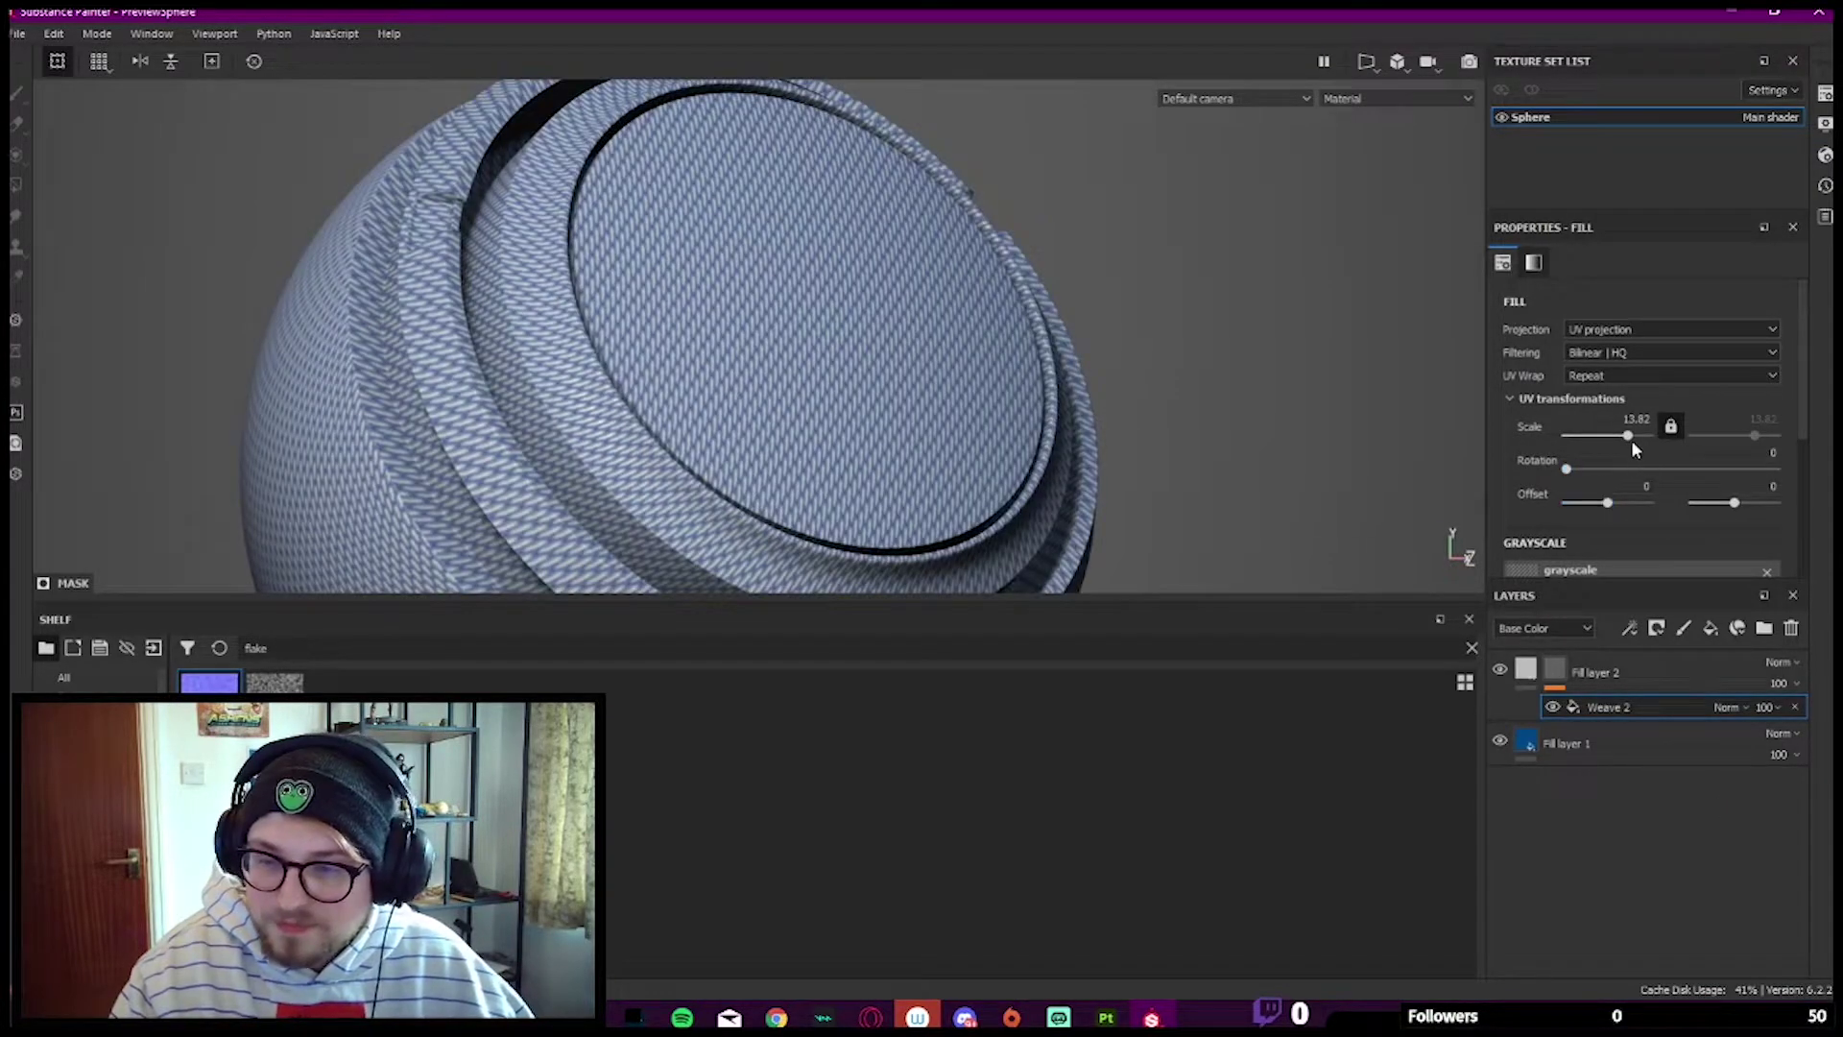
# Step: Set the Weave 2 scale to 10.08 and review the whole sphere in a full-size viewport
pyautogui.moveTo(1632, 439); pyautogui.dragTo(1622, 428)
pyautogui.press('f')
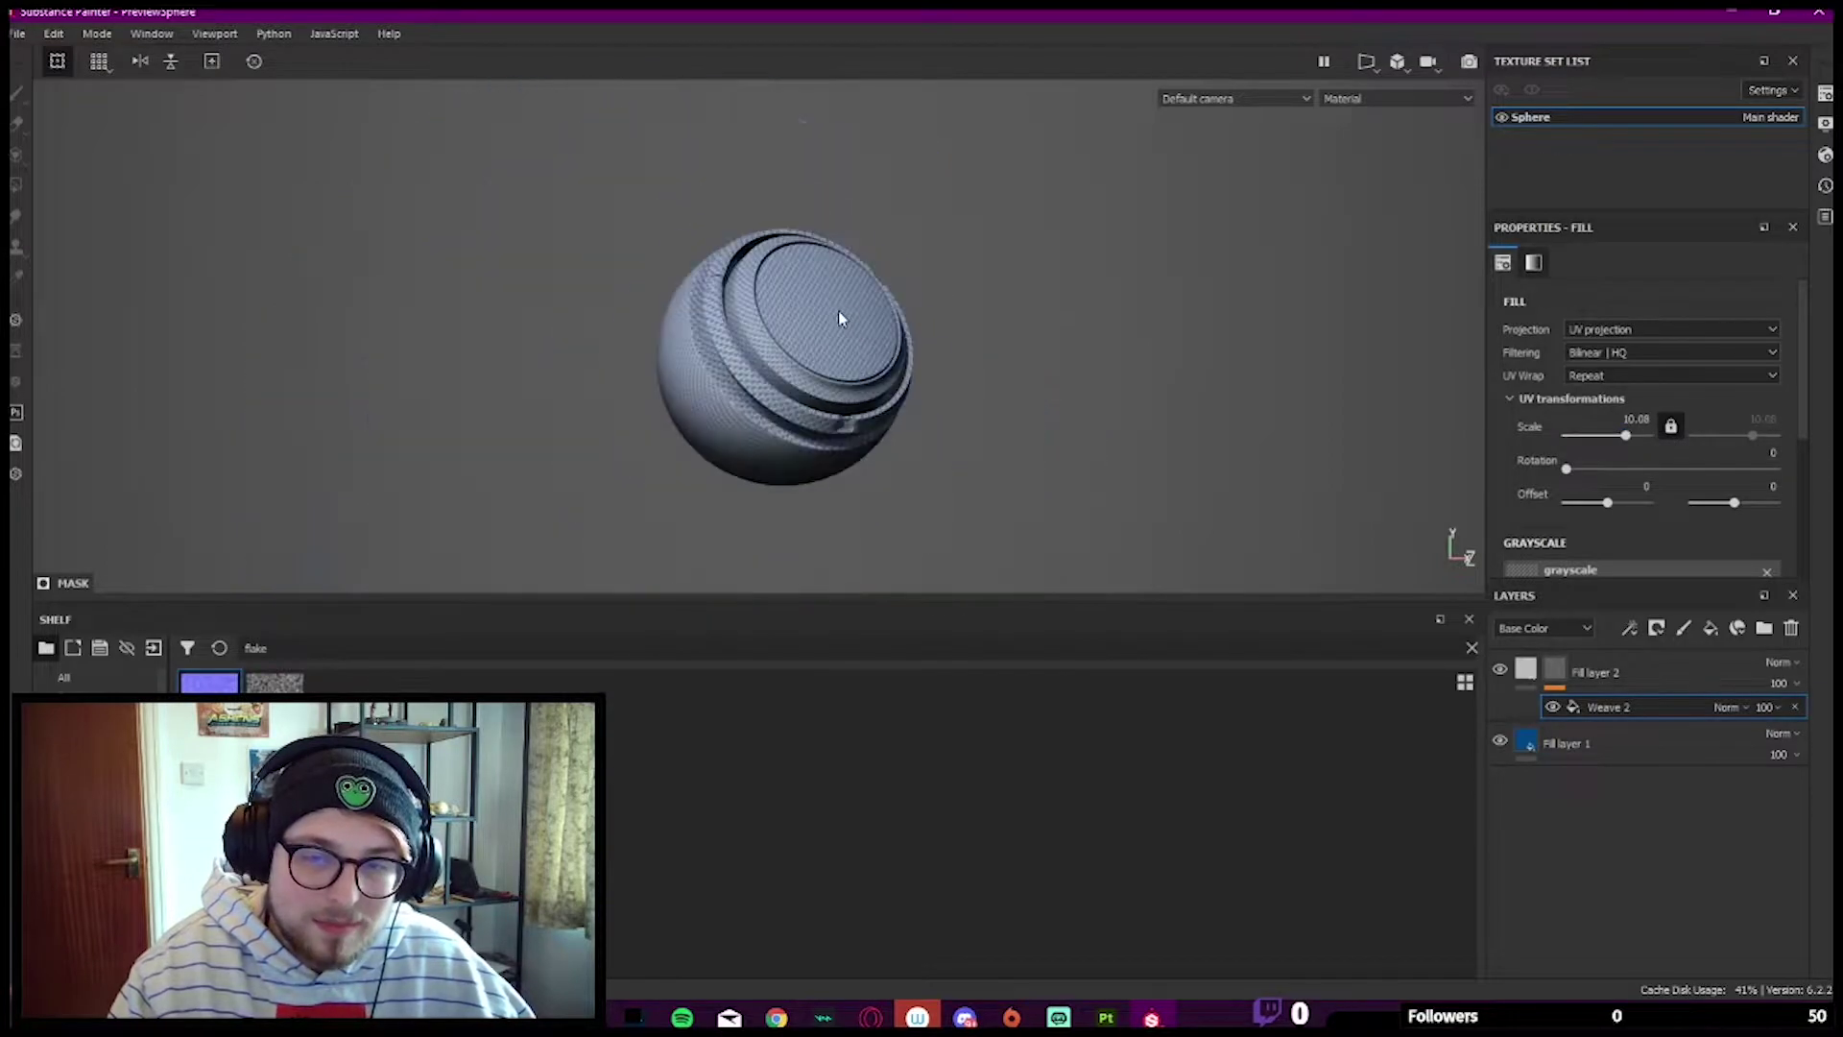
pyautogui.press('Tab')
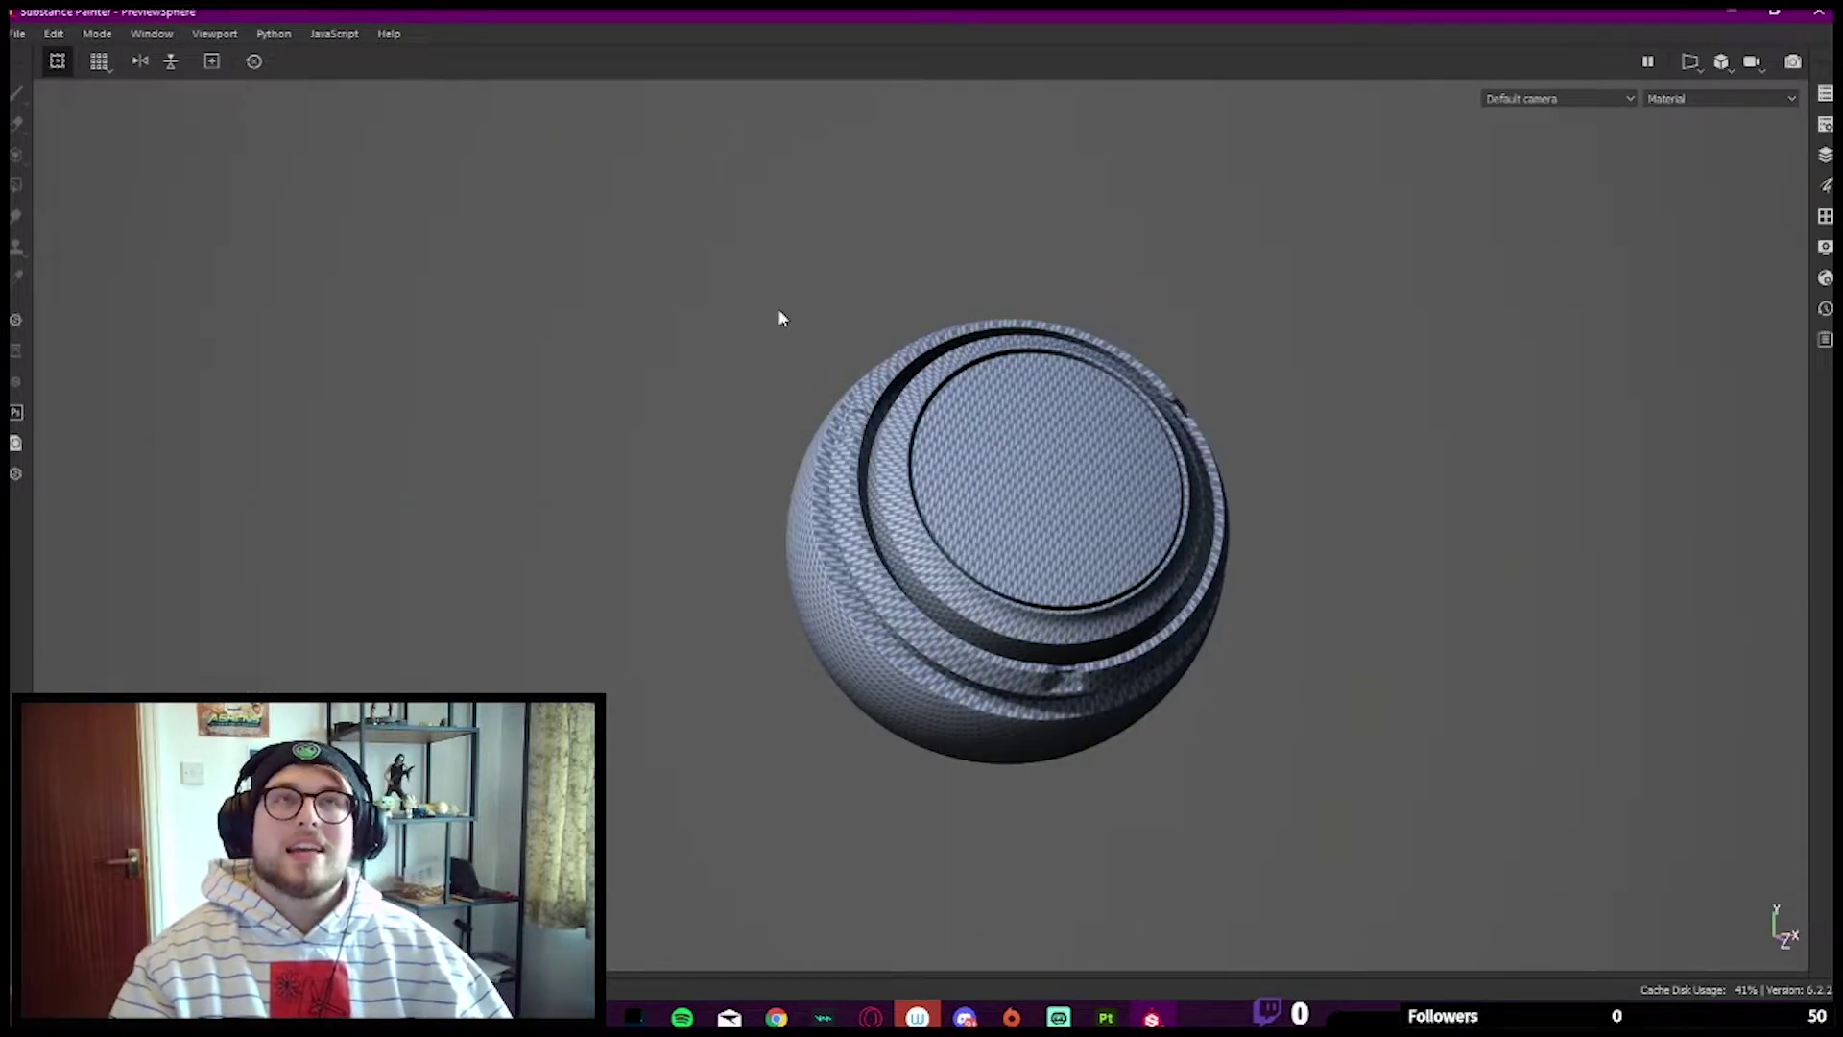
pyautogui.keyDown('alt'); pyautogui.moveTo(791, 383); pyautogui.dragTo(929, 494); pyautogui.keyUp('alt')
pyautogui.scroll(3, 928, 494)
pyautogui.press('Tab')
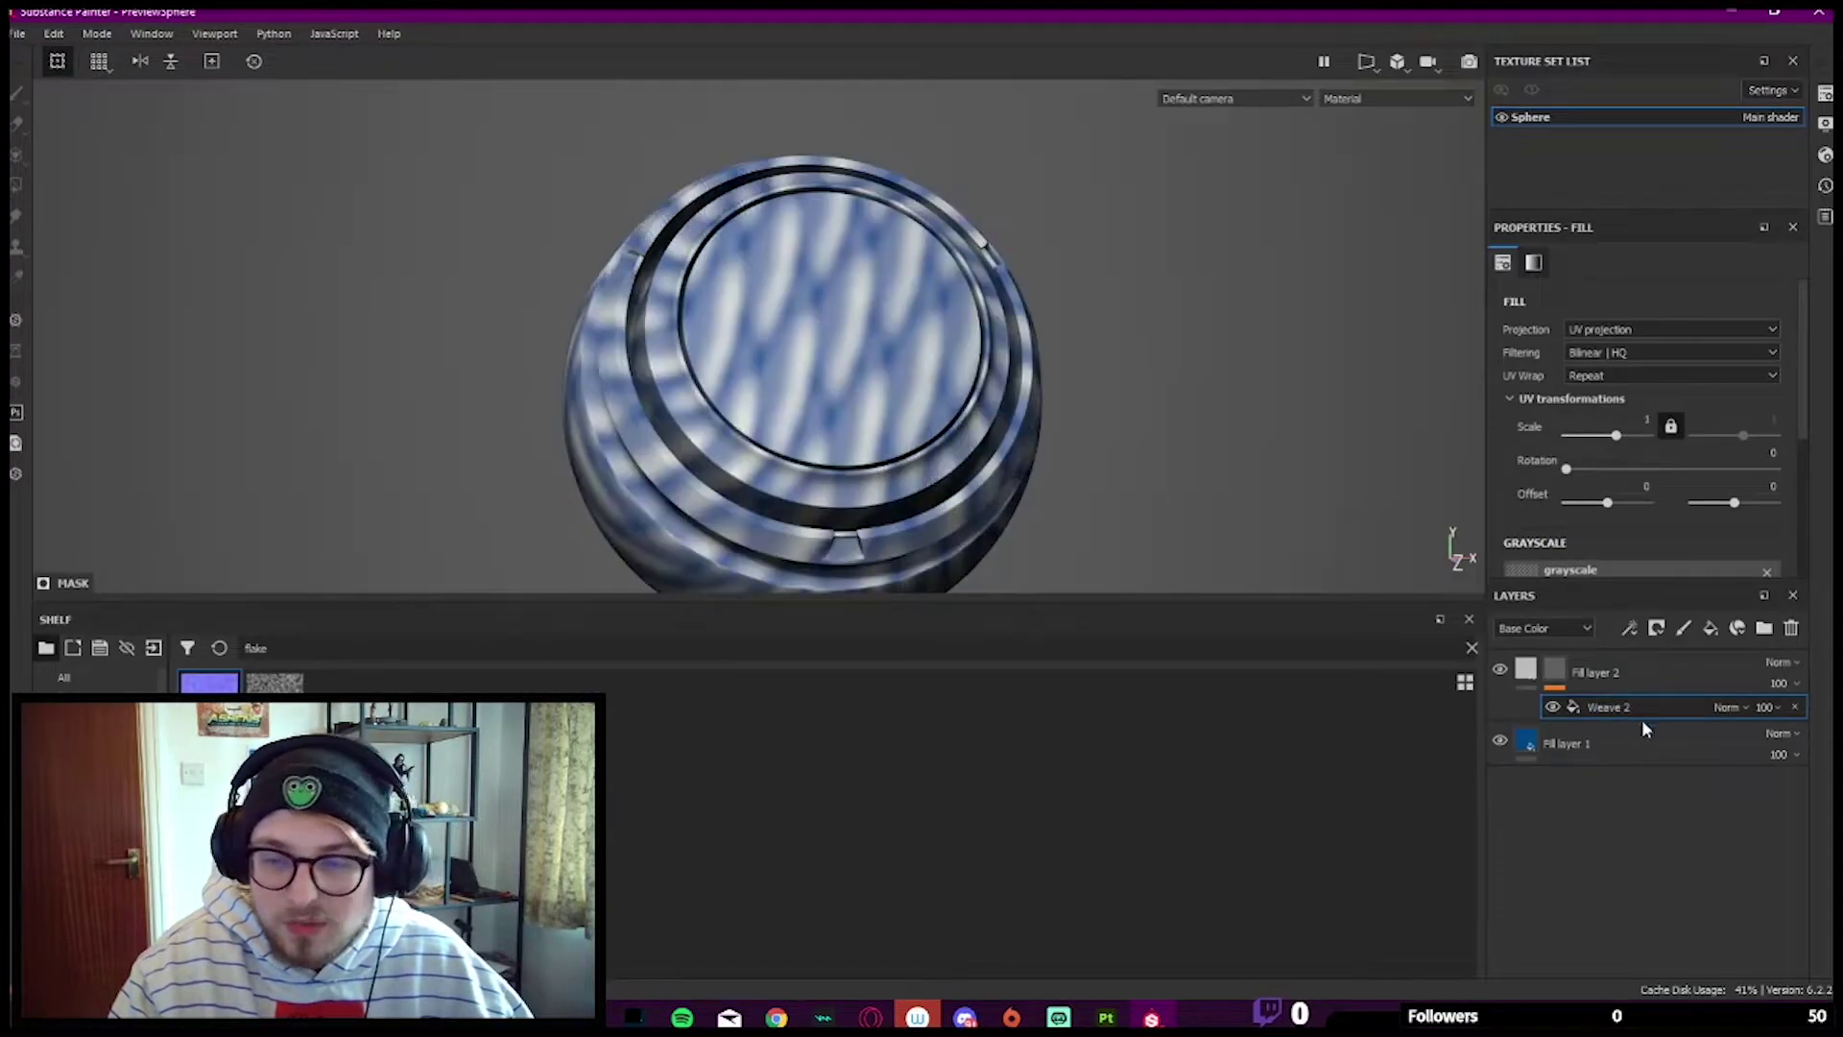
# Step: Set the Weave 2 scale to 34.01 for a close look, and reduce it again for viewing the whole sphere
pyautogui.moveTo(1619, 436); pyautogui.dragTo(1633, 433)
pyautogui.scroll(5, 855, 332)
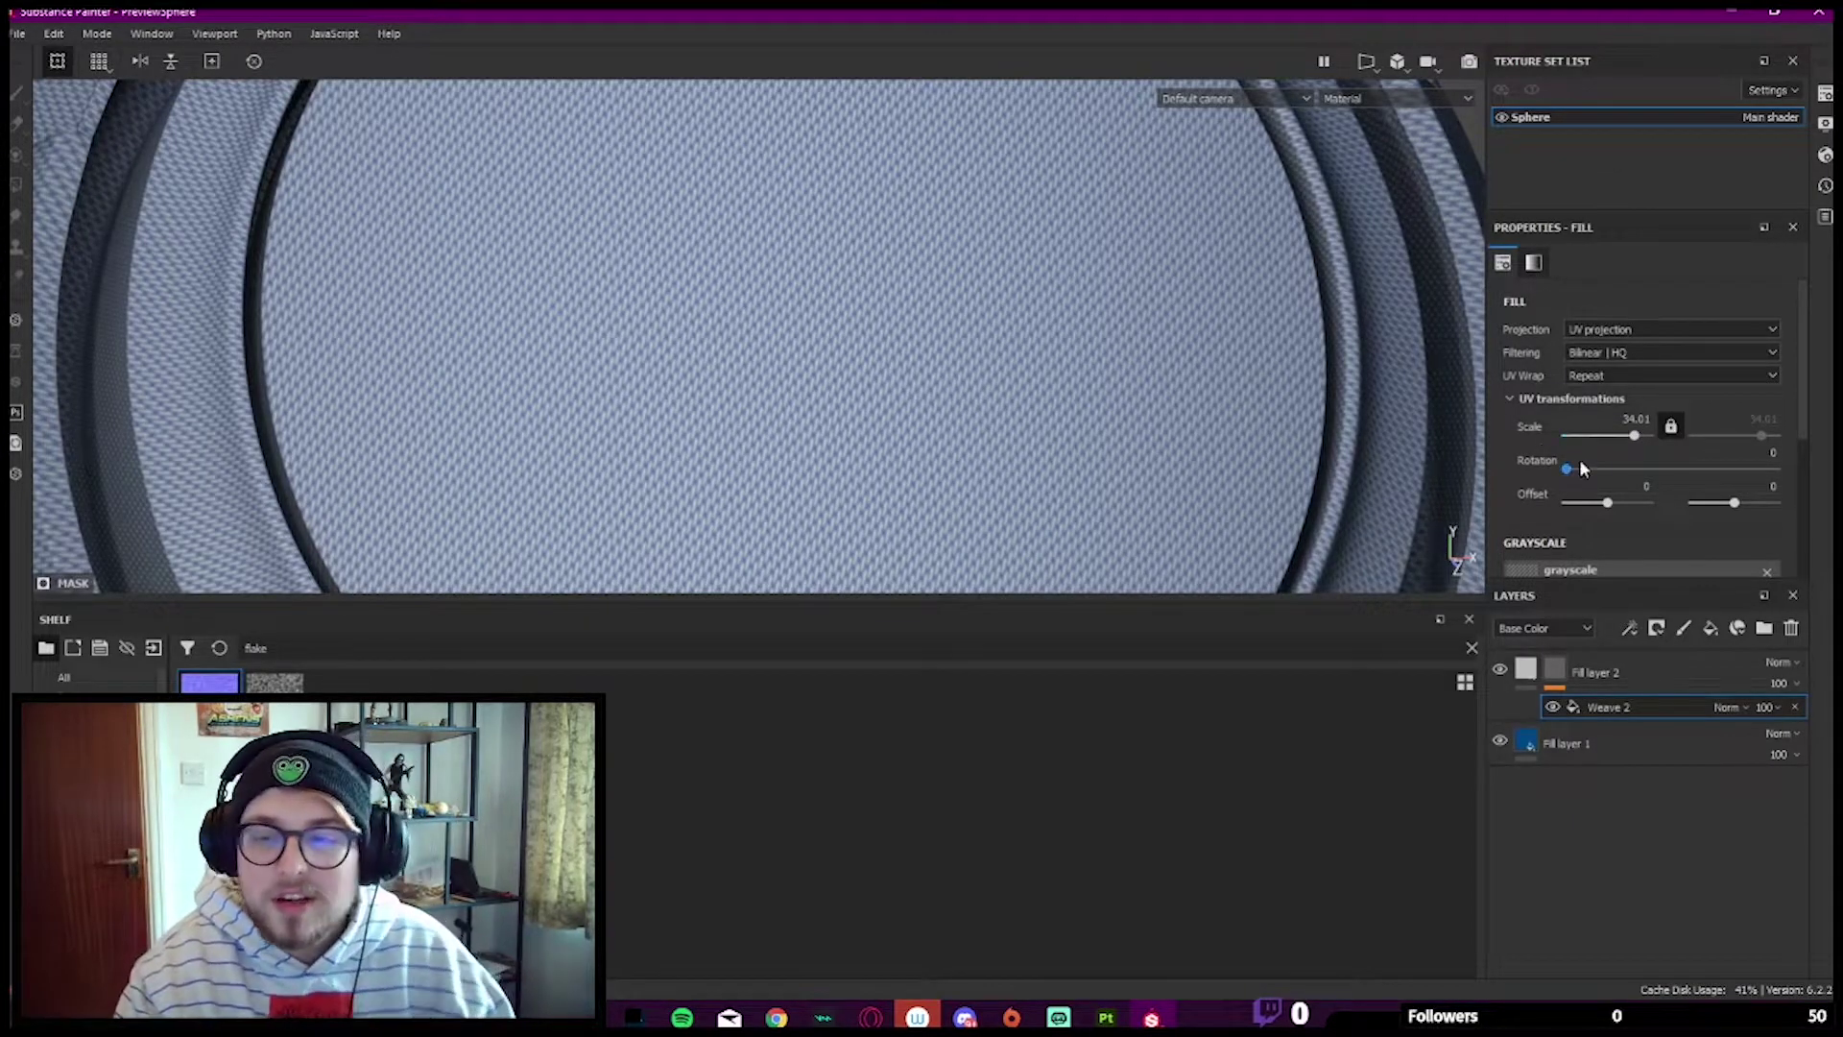
pyautogui.moveTo(1634, 437); pyautogui.dragTo(1627, 439)
pyautogui.scroll(-10, 1116, 407)
pyautogui.press('Tab')
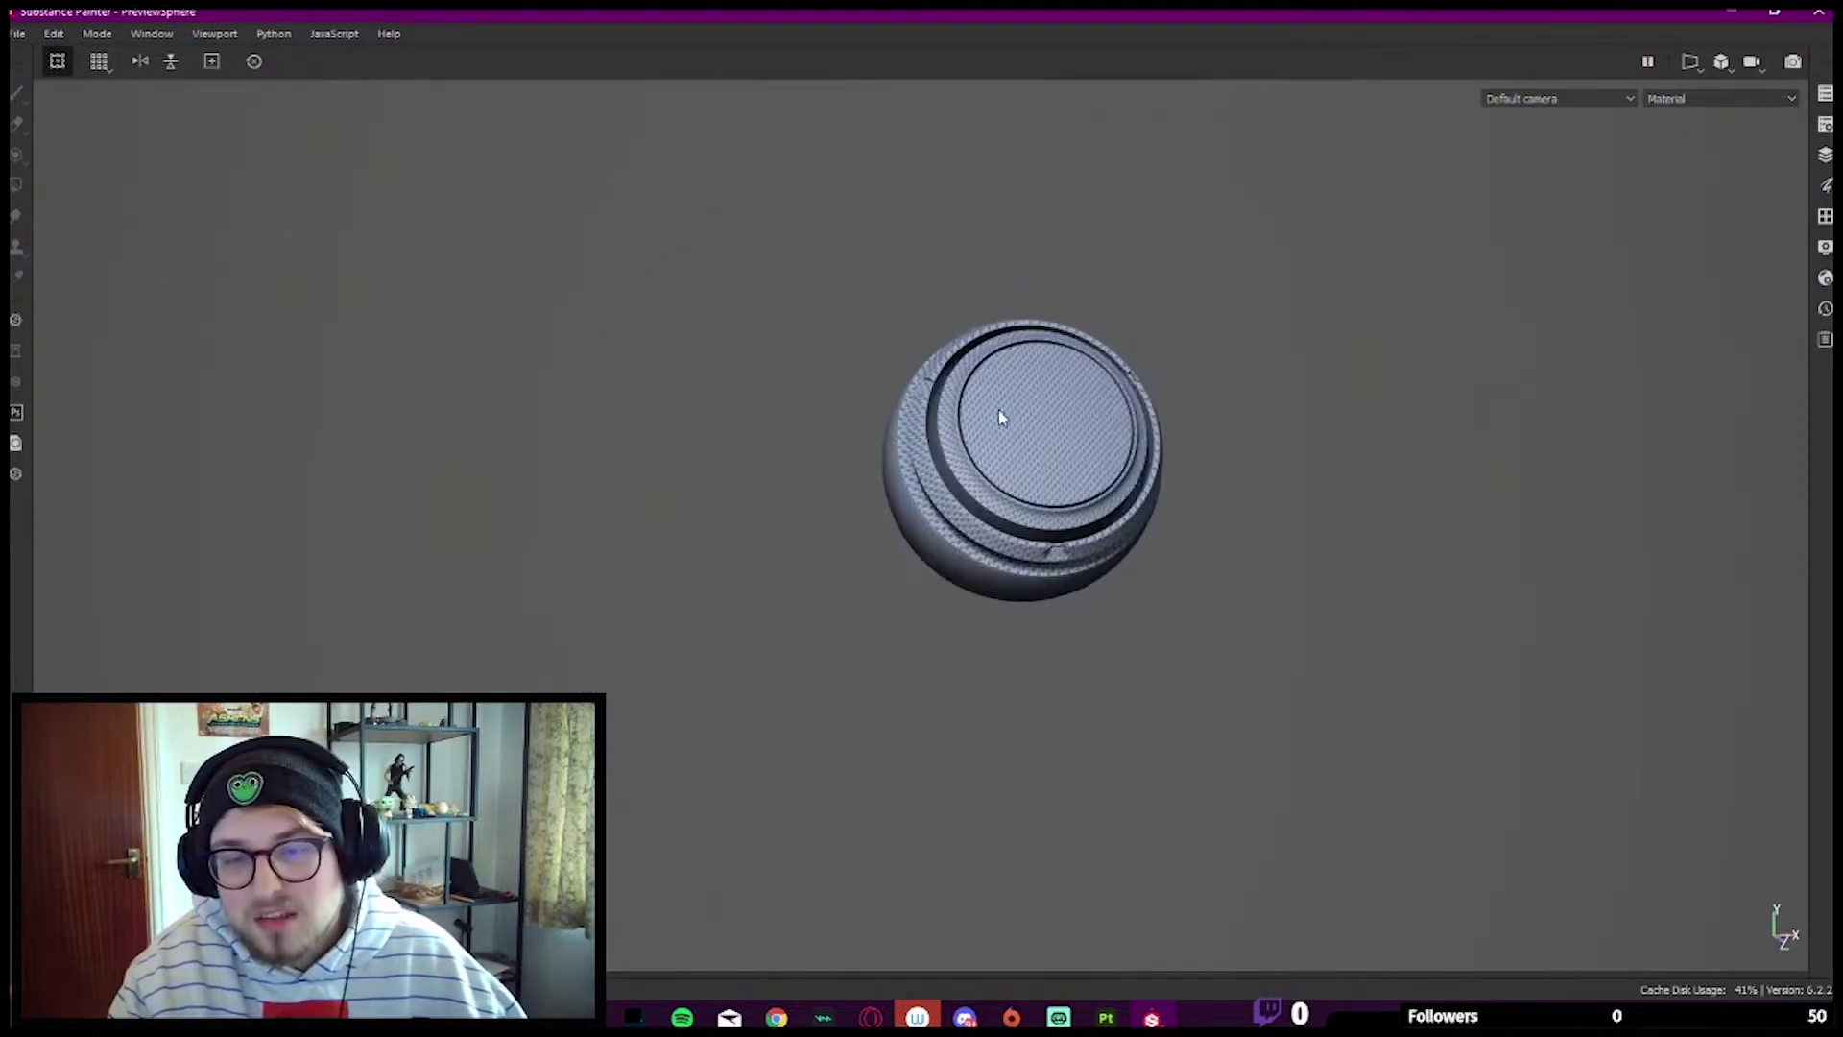
# Step: Examine how the weave reads on the sphere from varying distances and from its plain back side
pyautogui.keyDown('alt'); pyautogui.moveTo(999, 409); pyautogui.dragTo(1104, 377); pyautogui.keyUp('alt')
pyautogui.keyDown('alt'); pyautogui.moveTo(1104, 377); pyautogui.dragTo(895, 424, button='middle'); pyautogui.keyUp('alt')
pyautogui.keyDown('shift'); pyautogui.moveTo(895, 425); pyautogui.dragTo(835, 441, button='right'); pyautogui.keyUp('shift')
pyautogui.scroll(2, 1022, 507)
pyautogui.scroll(-5, 931, 471)
pyautogui.press('Tab')
pyautogui.scroll(-6, 902, 442)
pyautogui.press('Tab')
pyautogui.press('f')
pyautogui.scroll(3, 868, 378)
pyautogui.scroll(-2, 1038, 372)
pyautogui.scroll(-3, 1038, 371)
pyautogui.keyDown('alt'); pyautogui.moveTo(1037, 371); pyautogui.dragTo(726, 445, button='middle'); pyautogui.keyUp('alt')
pyautogui.scroll(-2, 821, 411)
pyautogui.scroll(-2, 840, 382)
pyautogui.keyDown('alt'); pyautogui.moveTo(840, 381); pyautogui.dragTo(865, 456, button='middle'); pyautogui.keyUp('alt')
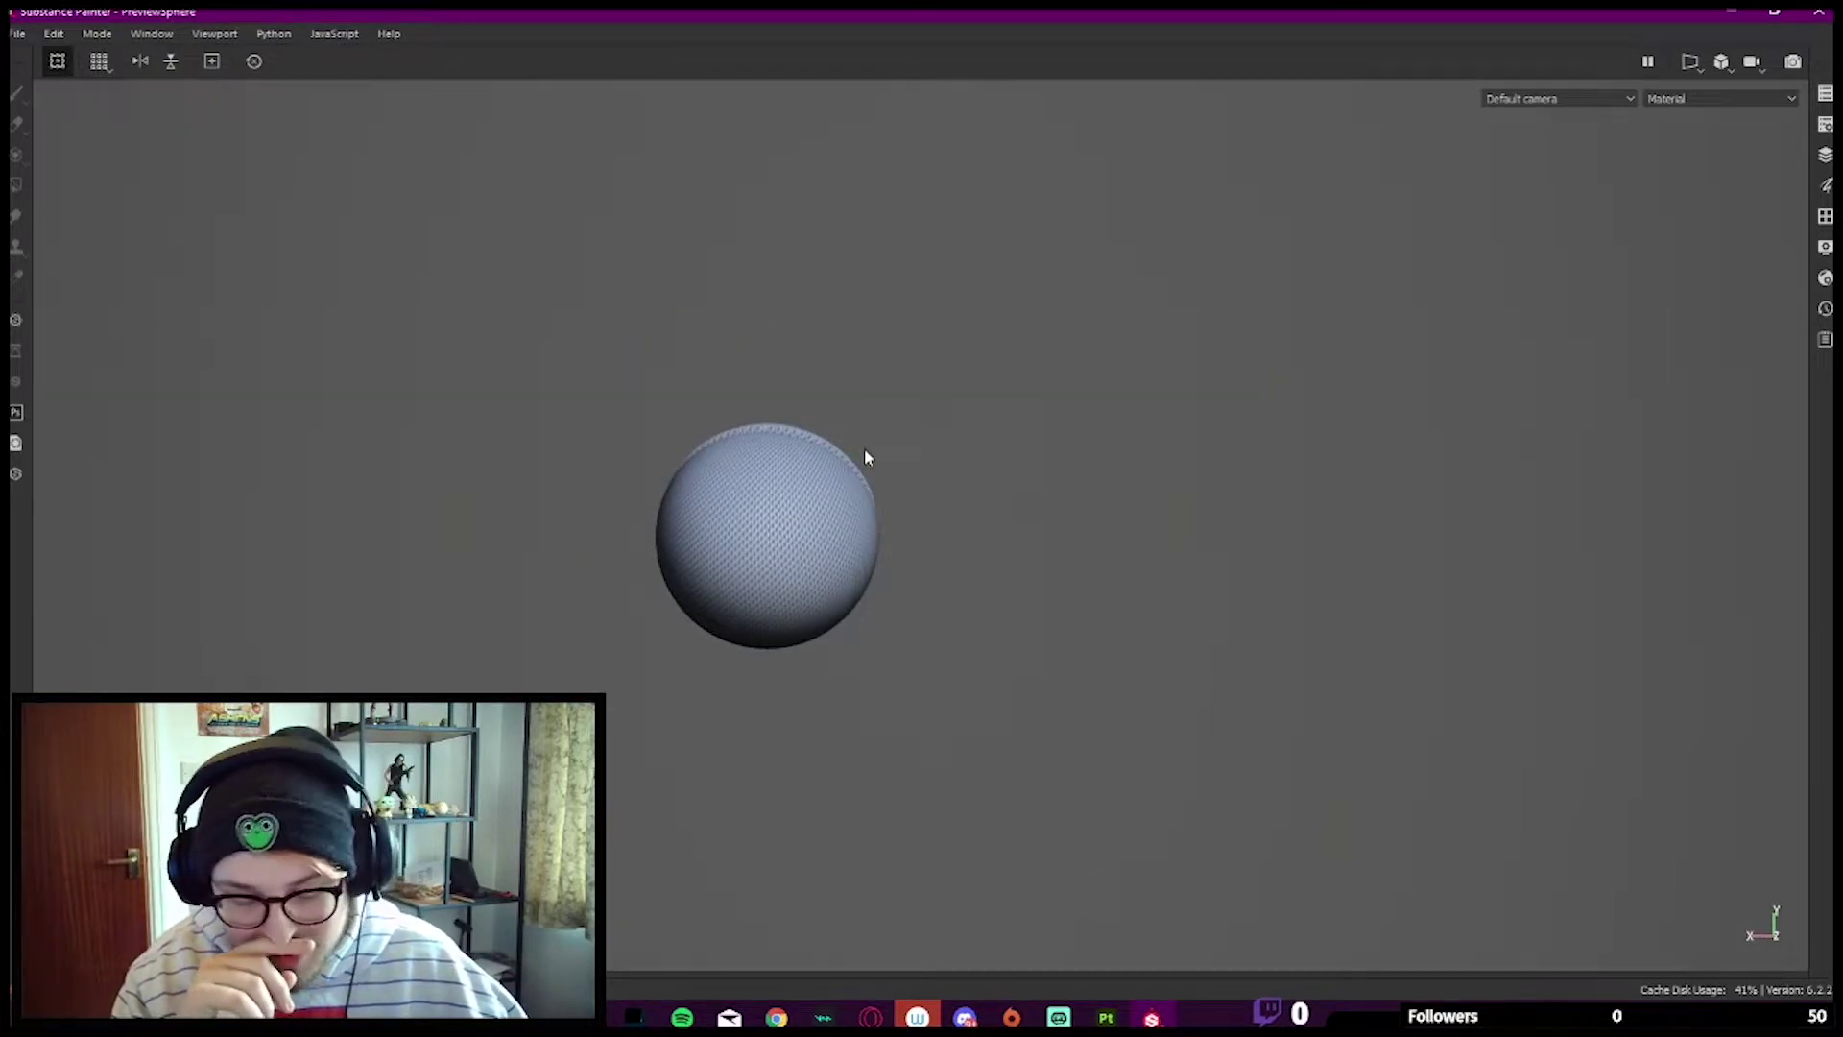
pyautogui.scroll(-1, 836, 480)
pyautogui.scroll(2, 807, 519)
pyautogui.scroll(4, 856, 451)
pyautogui.scroll(-6, 865, 456)
pyautogui.keyDown('alt'); pyautogui.moveTo(890, 416); pyautogui.dragTo(871, 433, button='middle'); pyautogui.keyUp('alt')
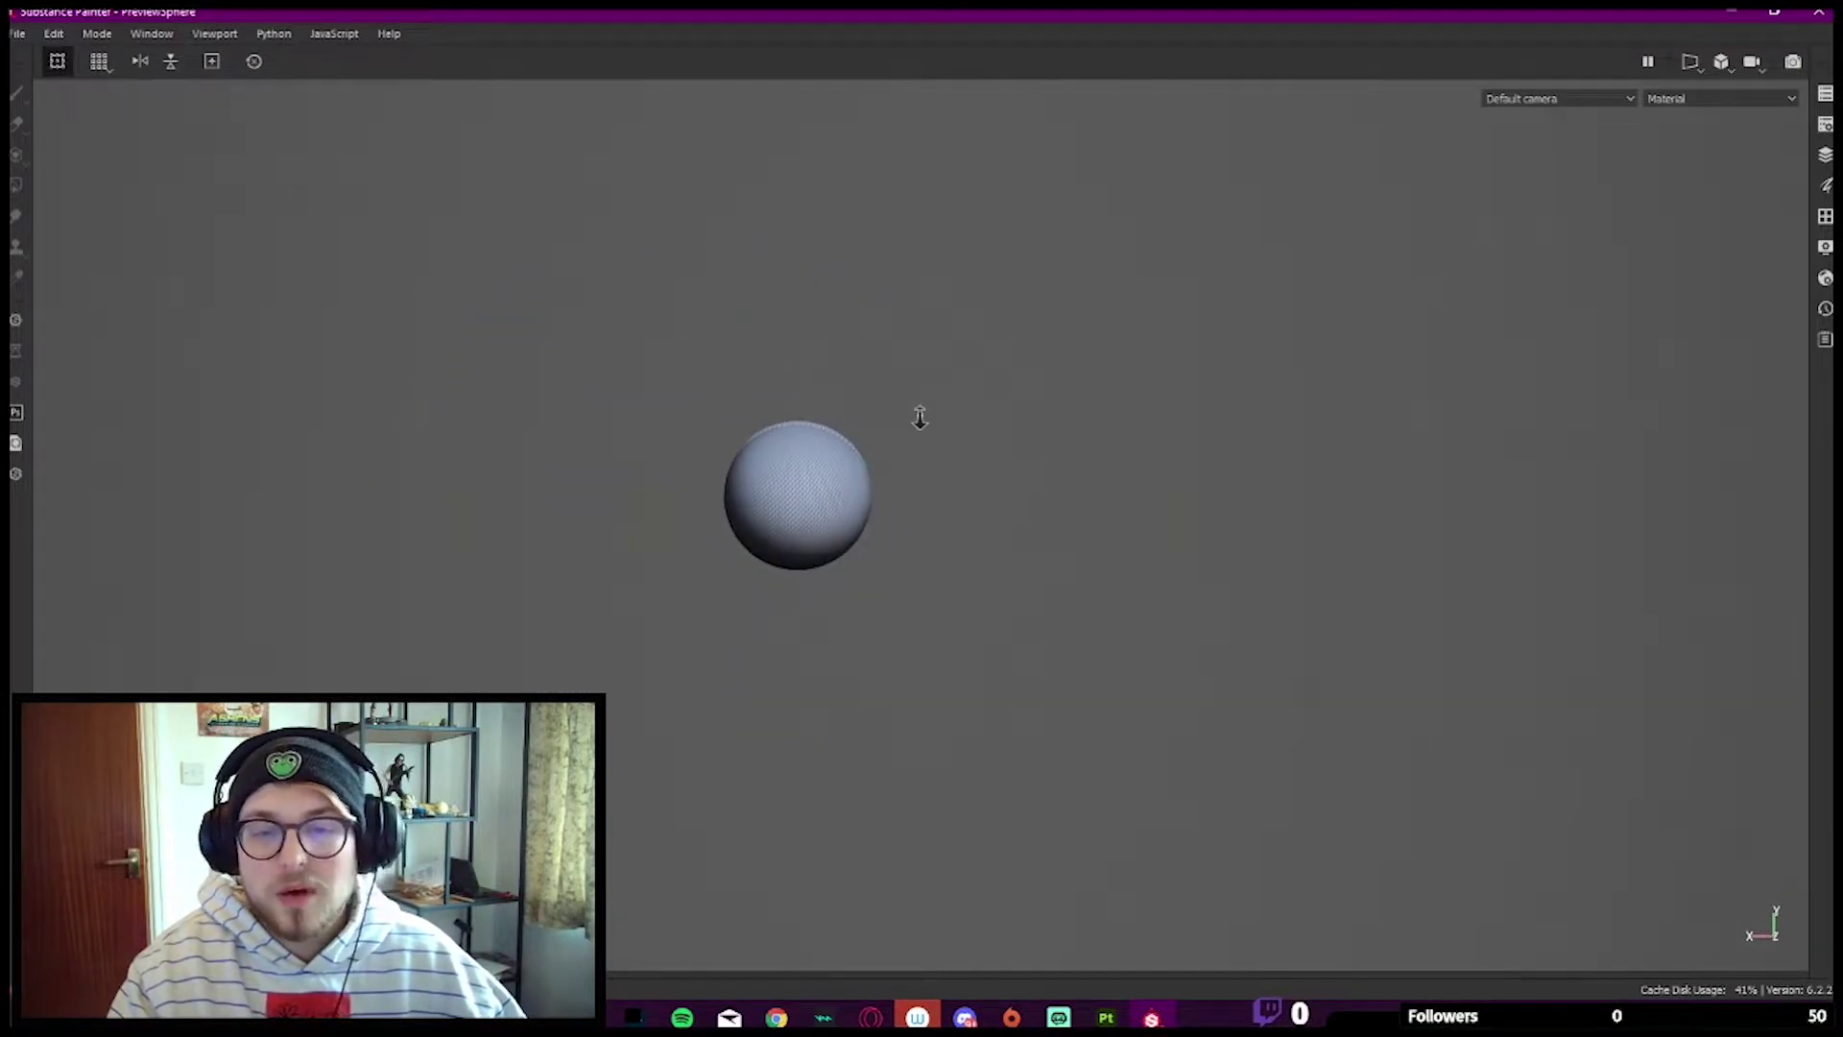
# Step: Set the Weave 2 scale to 5.83 and review the sphere in a full-size viewport
pyautogui.press('Tab')
pyautogui.scroll(-3, 1642, 452)
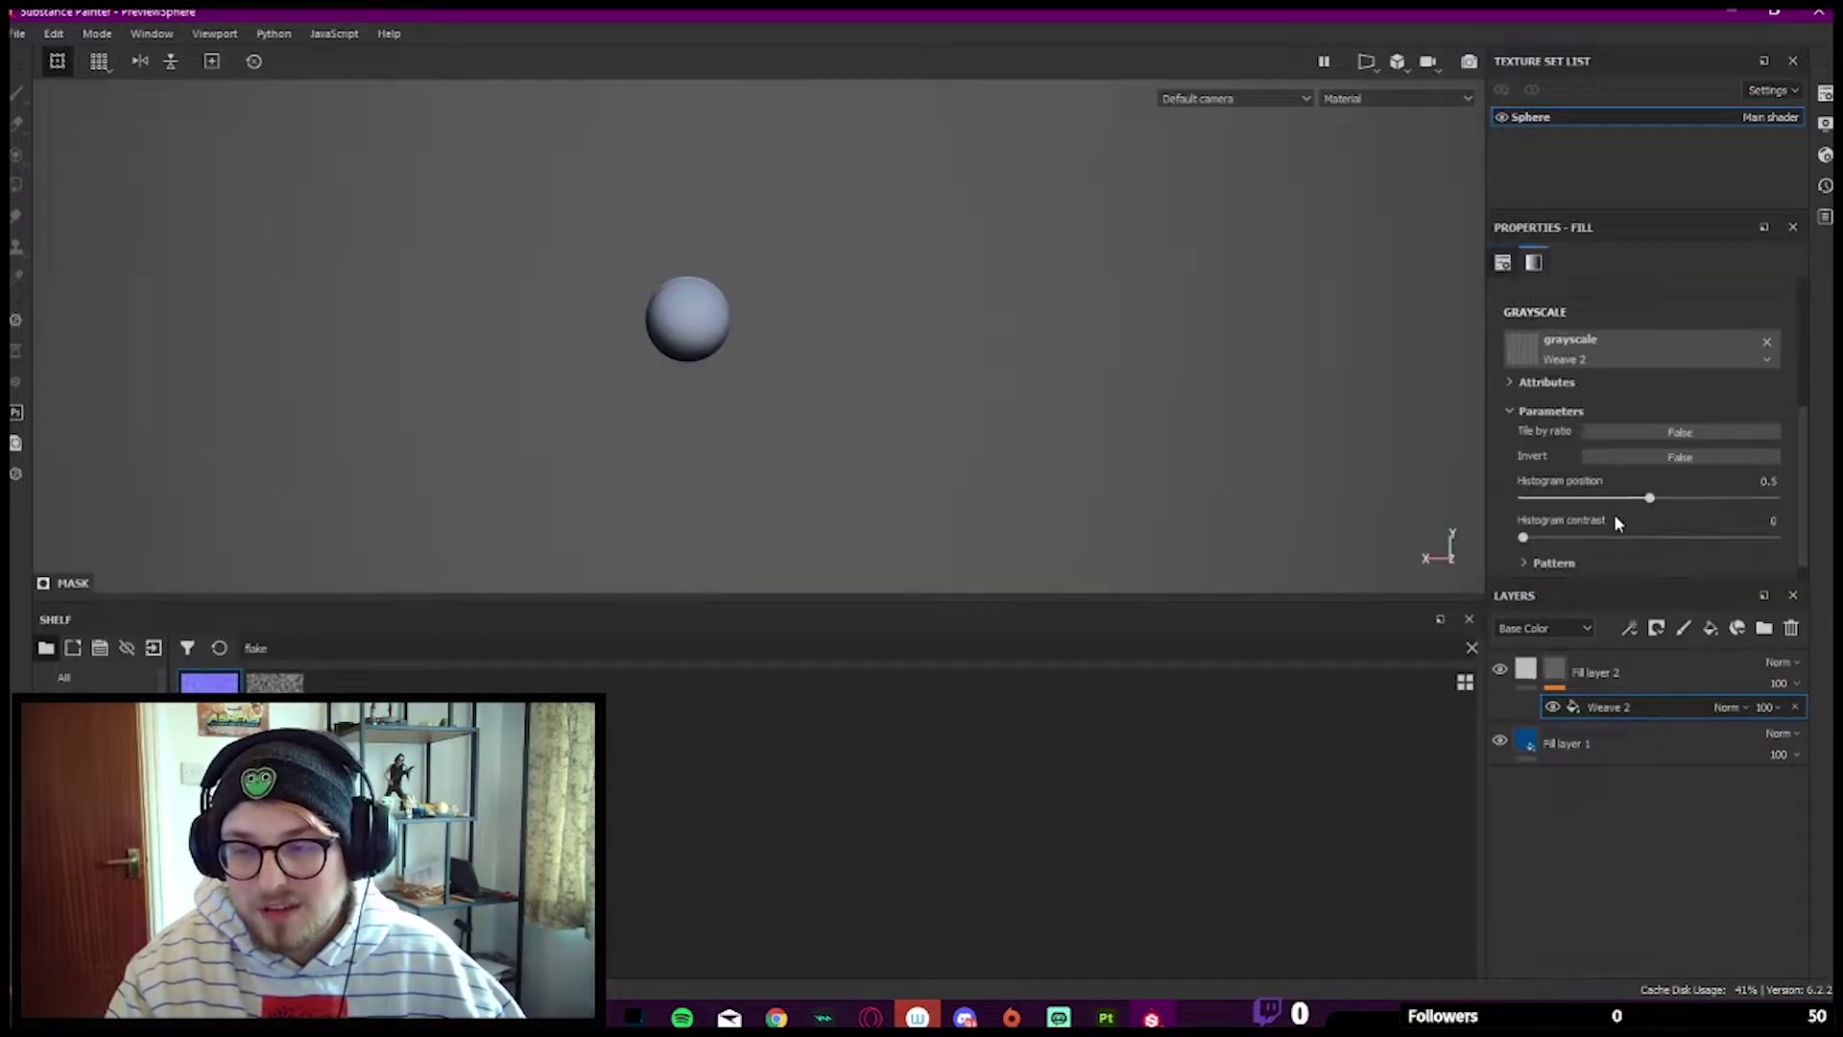
pyautogui.click(1594, 674)
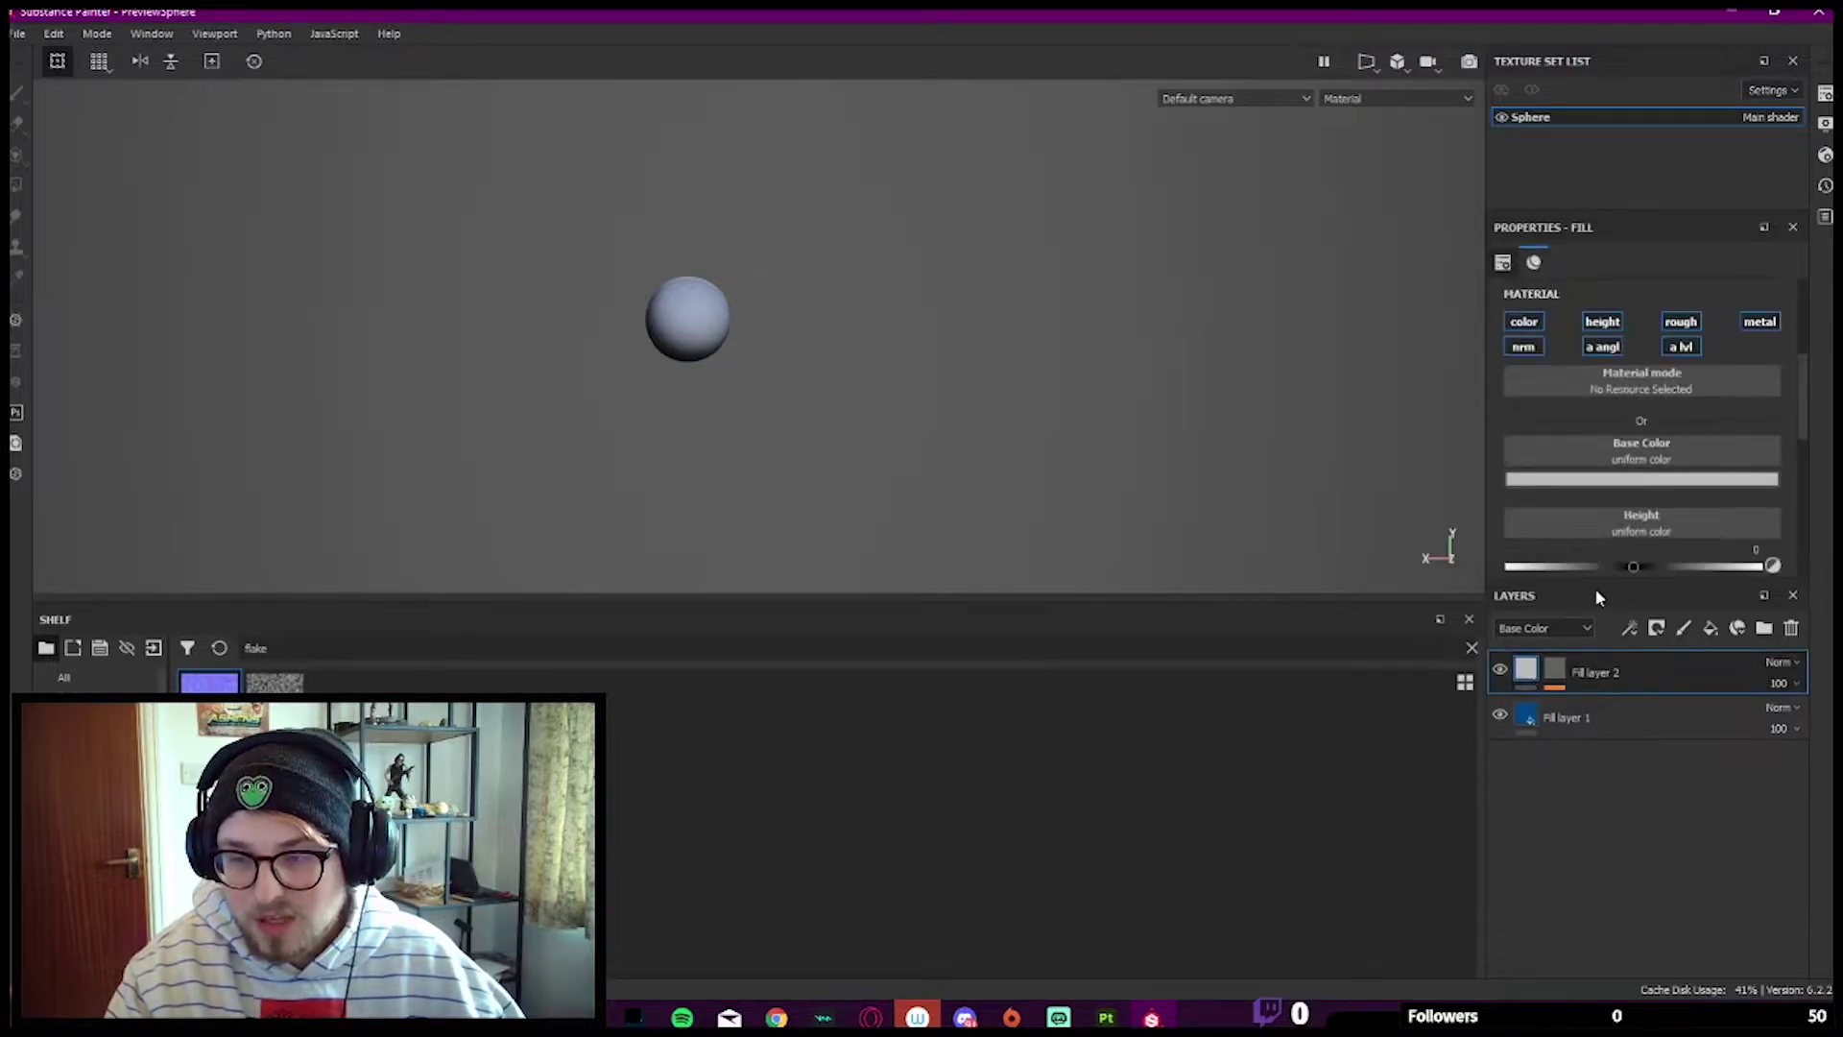
pyautogui.click(1555, 670)
pyautogui.scroll(3, 1629, 448)
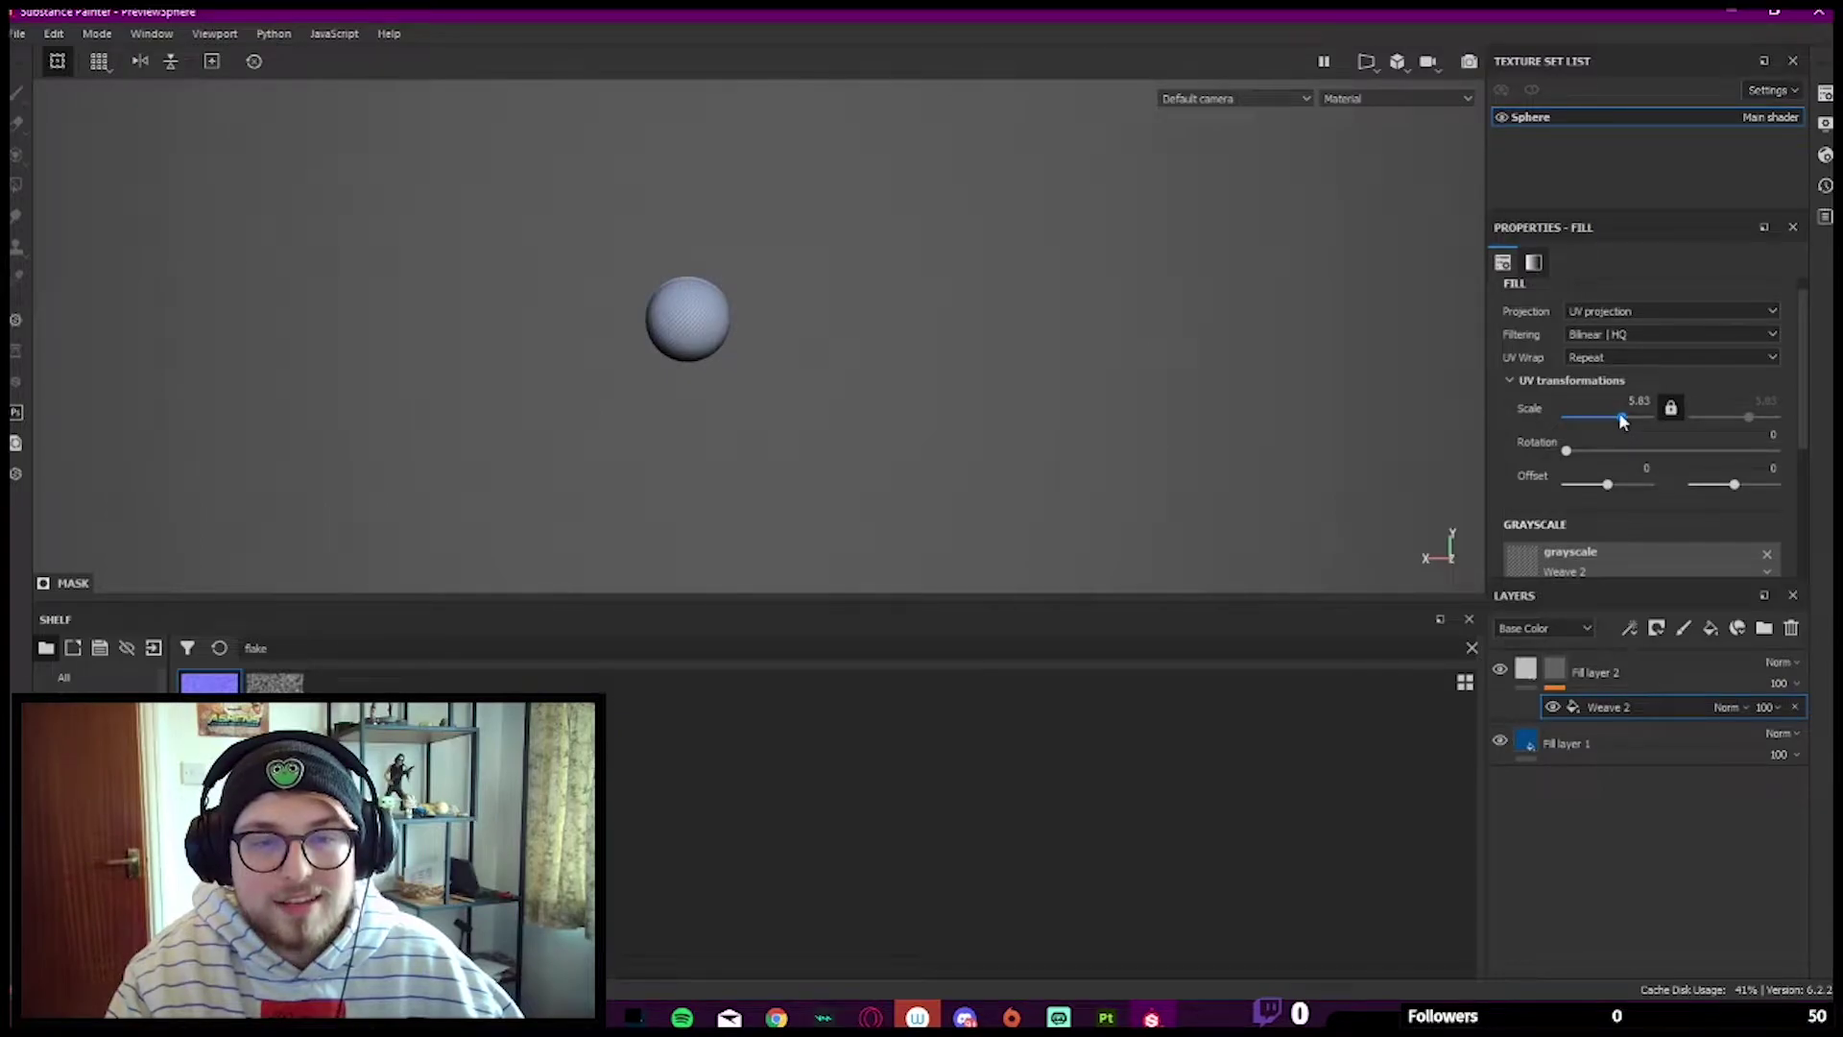
pyautogui.press('Tab')
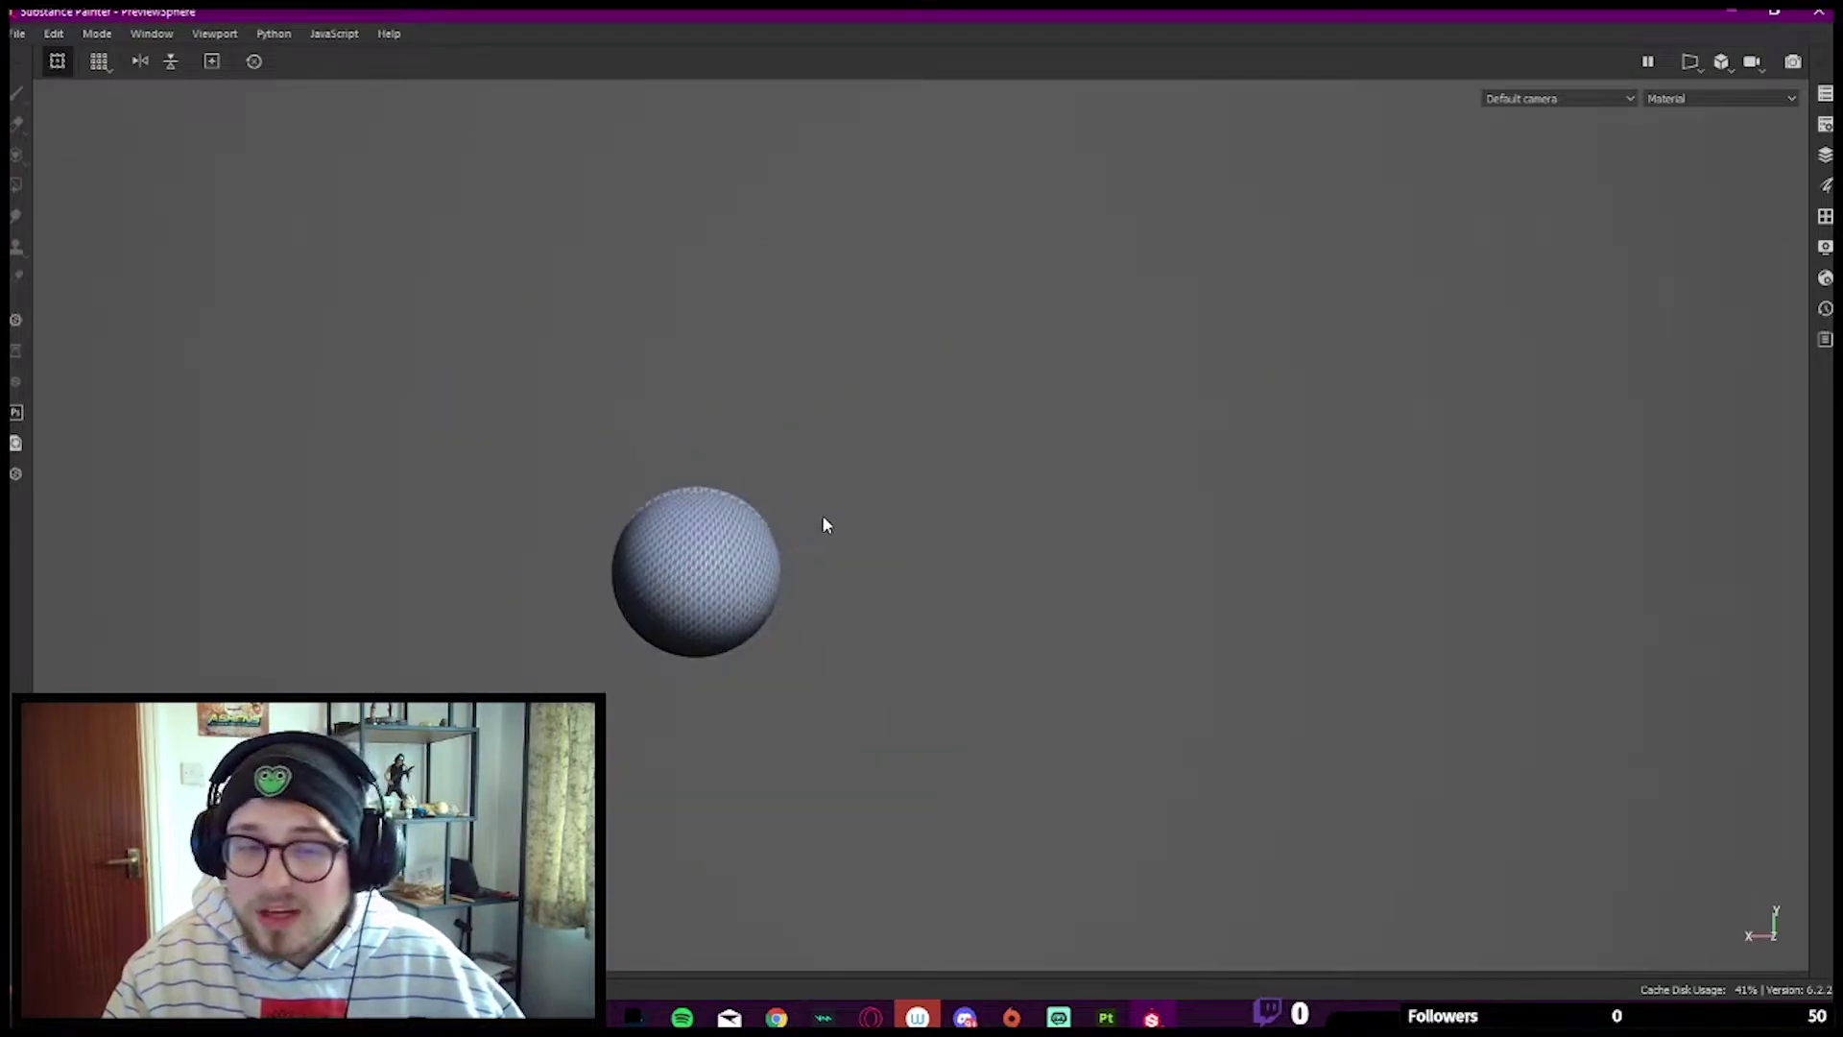
pyautogui.press('Tab')
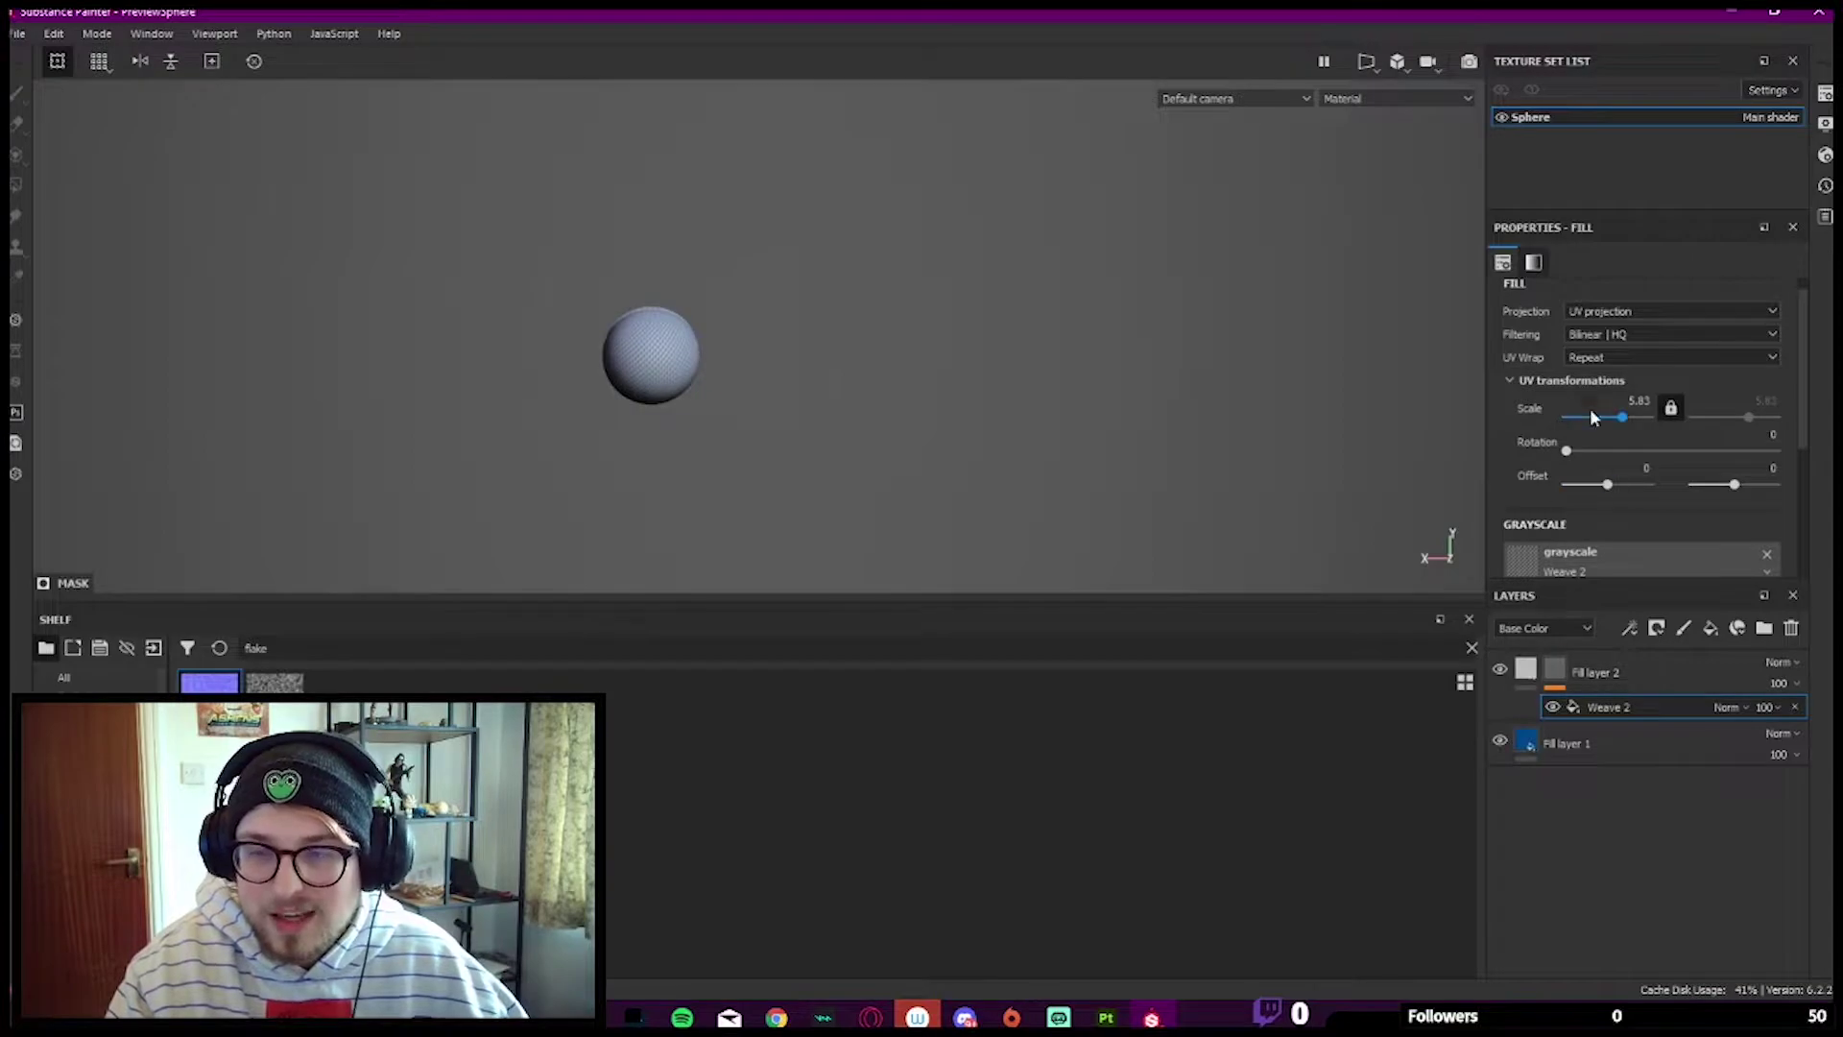
# Step: Set the Weave 2 scale to 42.14 and inspect the weave on the sphere's front disc up close
pyautogui.moveTo(1627, 417); pyautogui.dragTo(1637, 417)
pyautogui.scroll(8, 695, 388)
pyautogui.keyDown('alt'); pyautogui.moveTo(696, 388); pyautogui.dragTo(859, 372); pyautogui.keyUp('alt')
pyautogui.scroll(-3, 858, 372)
pyautogui.moveTo(858, 380); pyautogui.dragTo(703, 370, button='middle')
pyautogui.scroll(6, 852, 412)
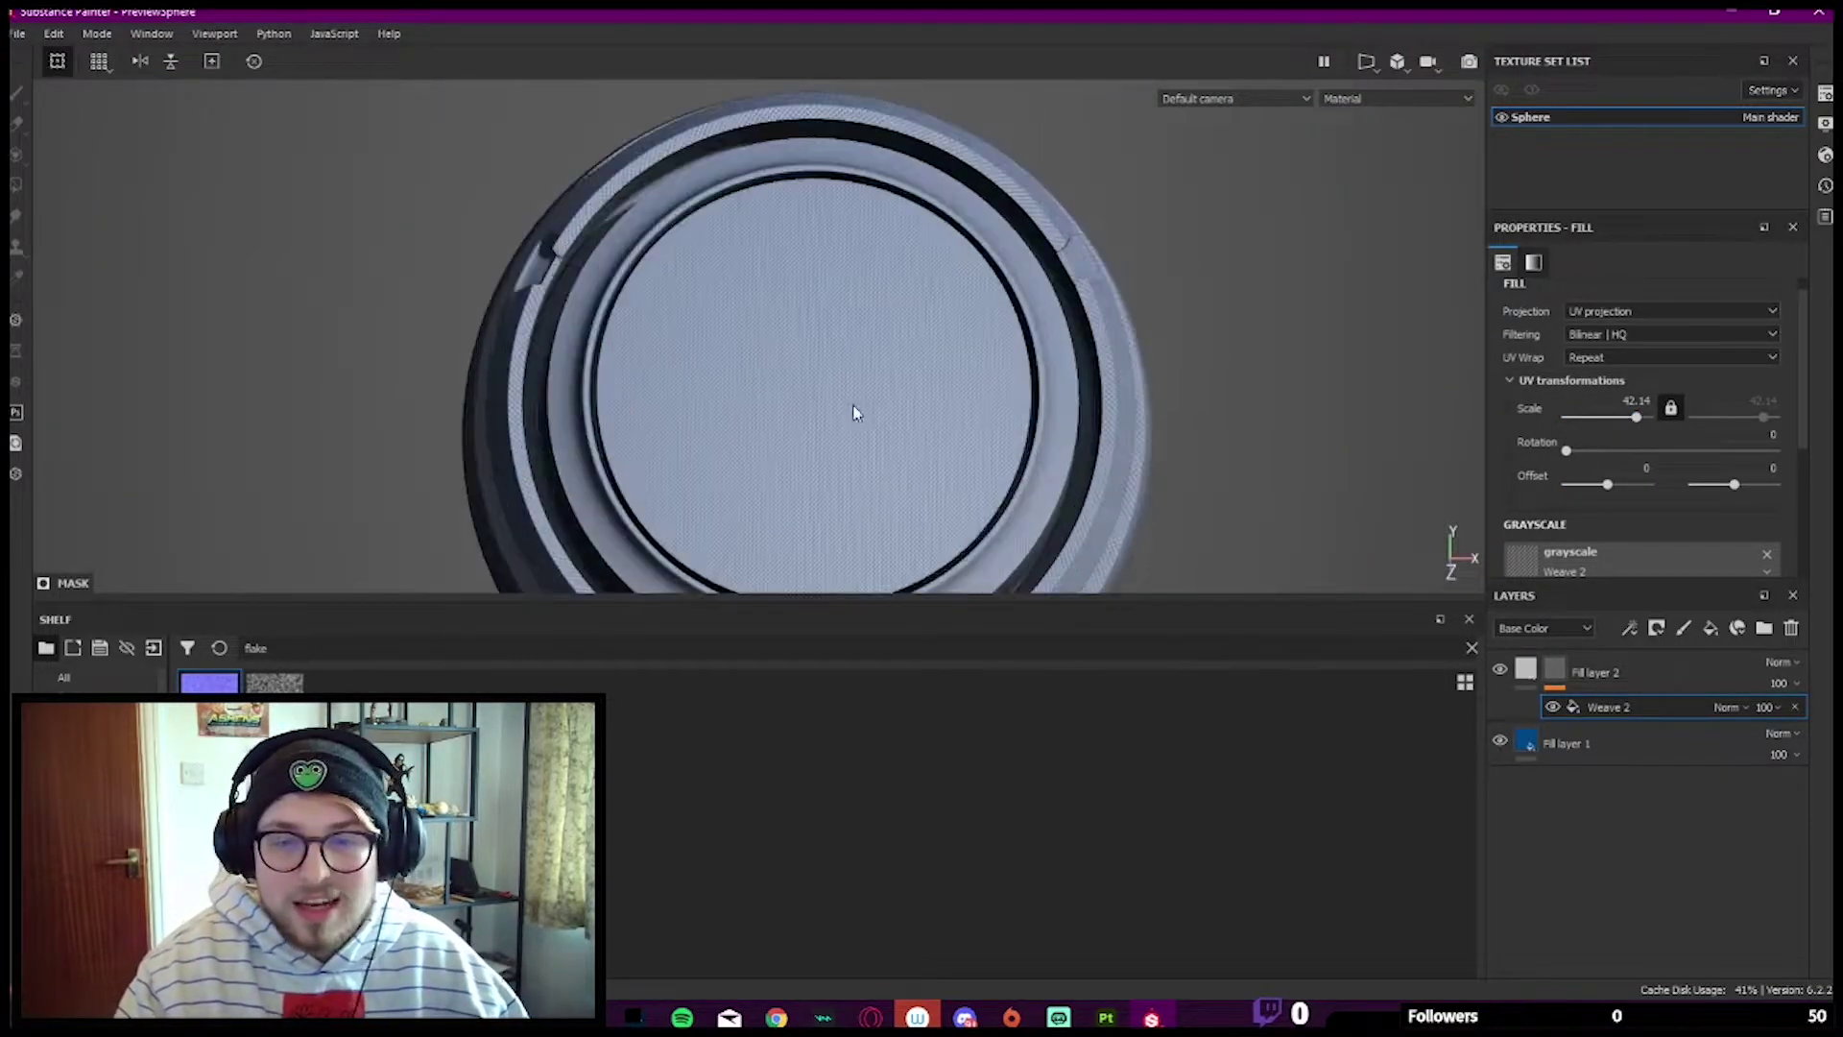
# Step: Set the Weave 2 scale to 16 for comparison, and settle on 10.08
pyautogui.moveTo(1636, 416); pyautogui.dragTo(1627, 411)
pyautogui.scroll(-6, 744, 324)
pyautogui.scroll(3, 744, 324)
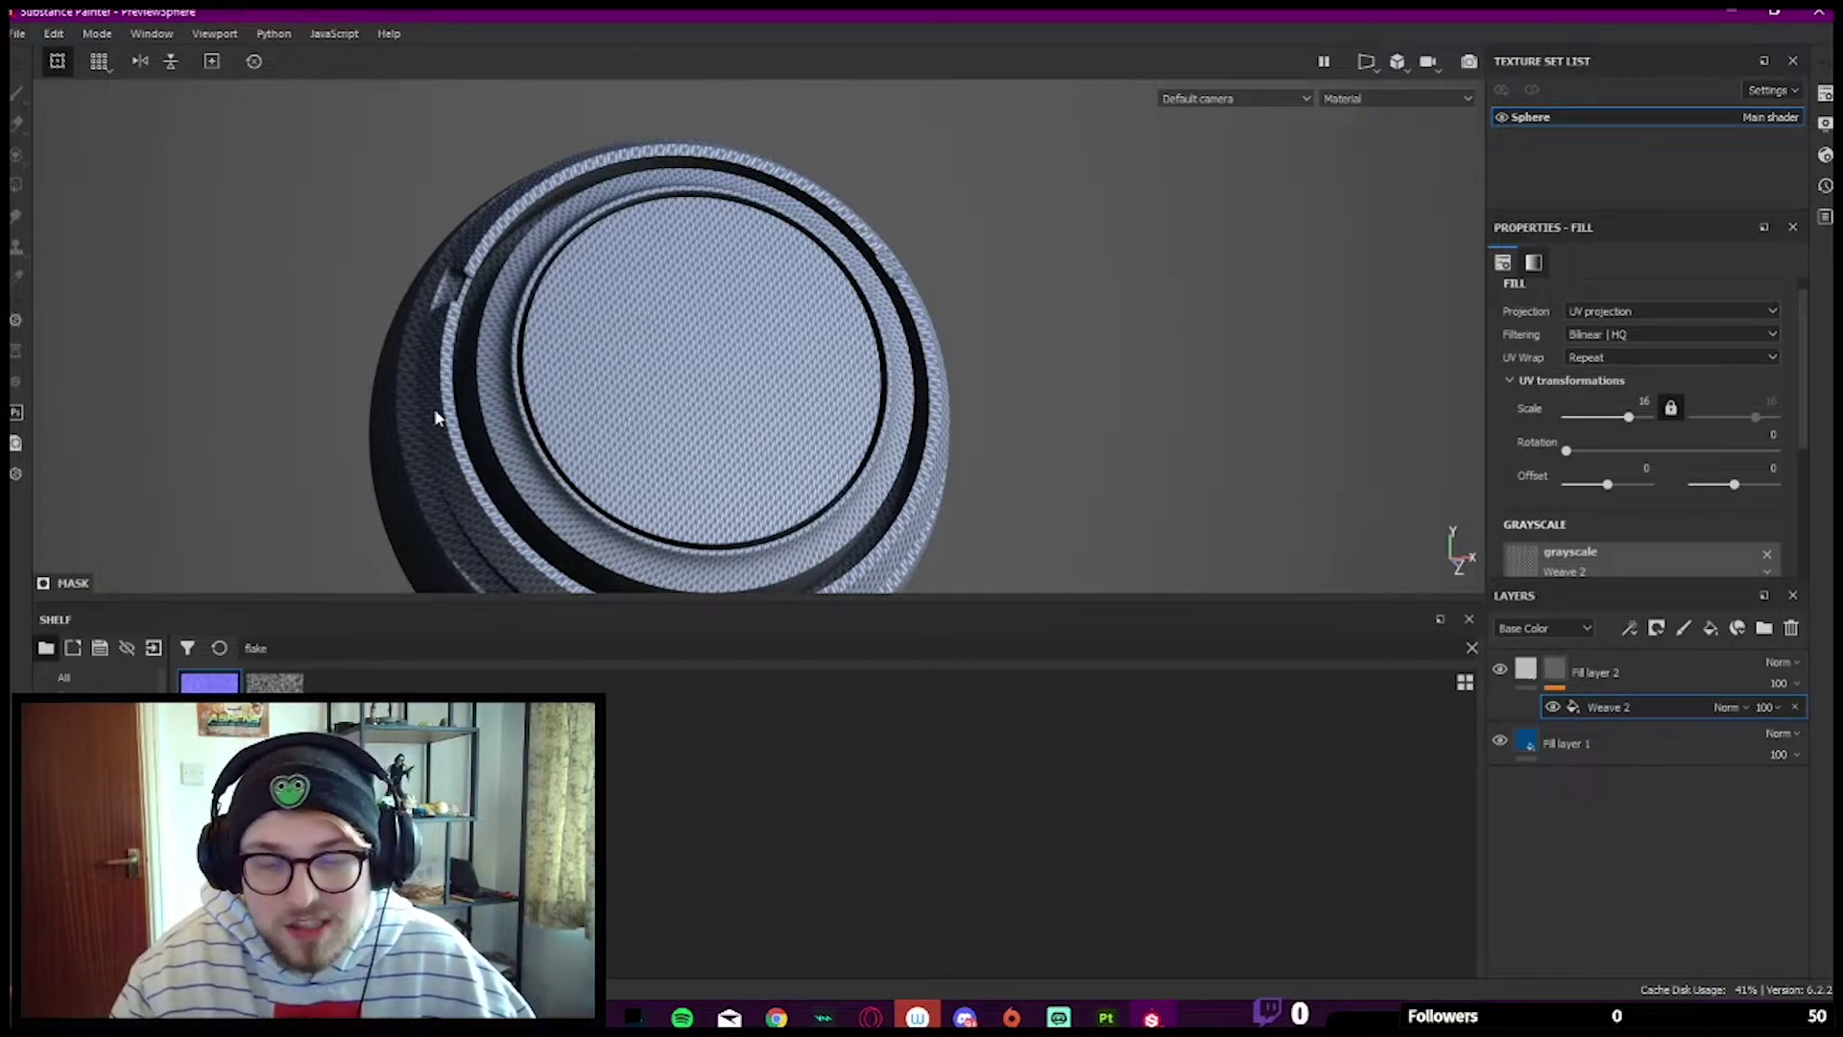
pyautogui.keyDown('alt'); pyautogui.moveTo(497, 367); pyautogui.dragTo(574, 336, button='middle'); pyautogui.keyUp('alt')
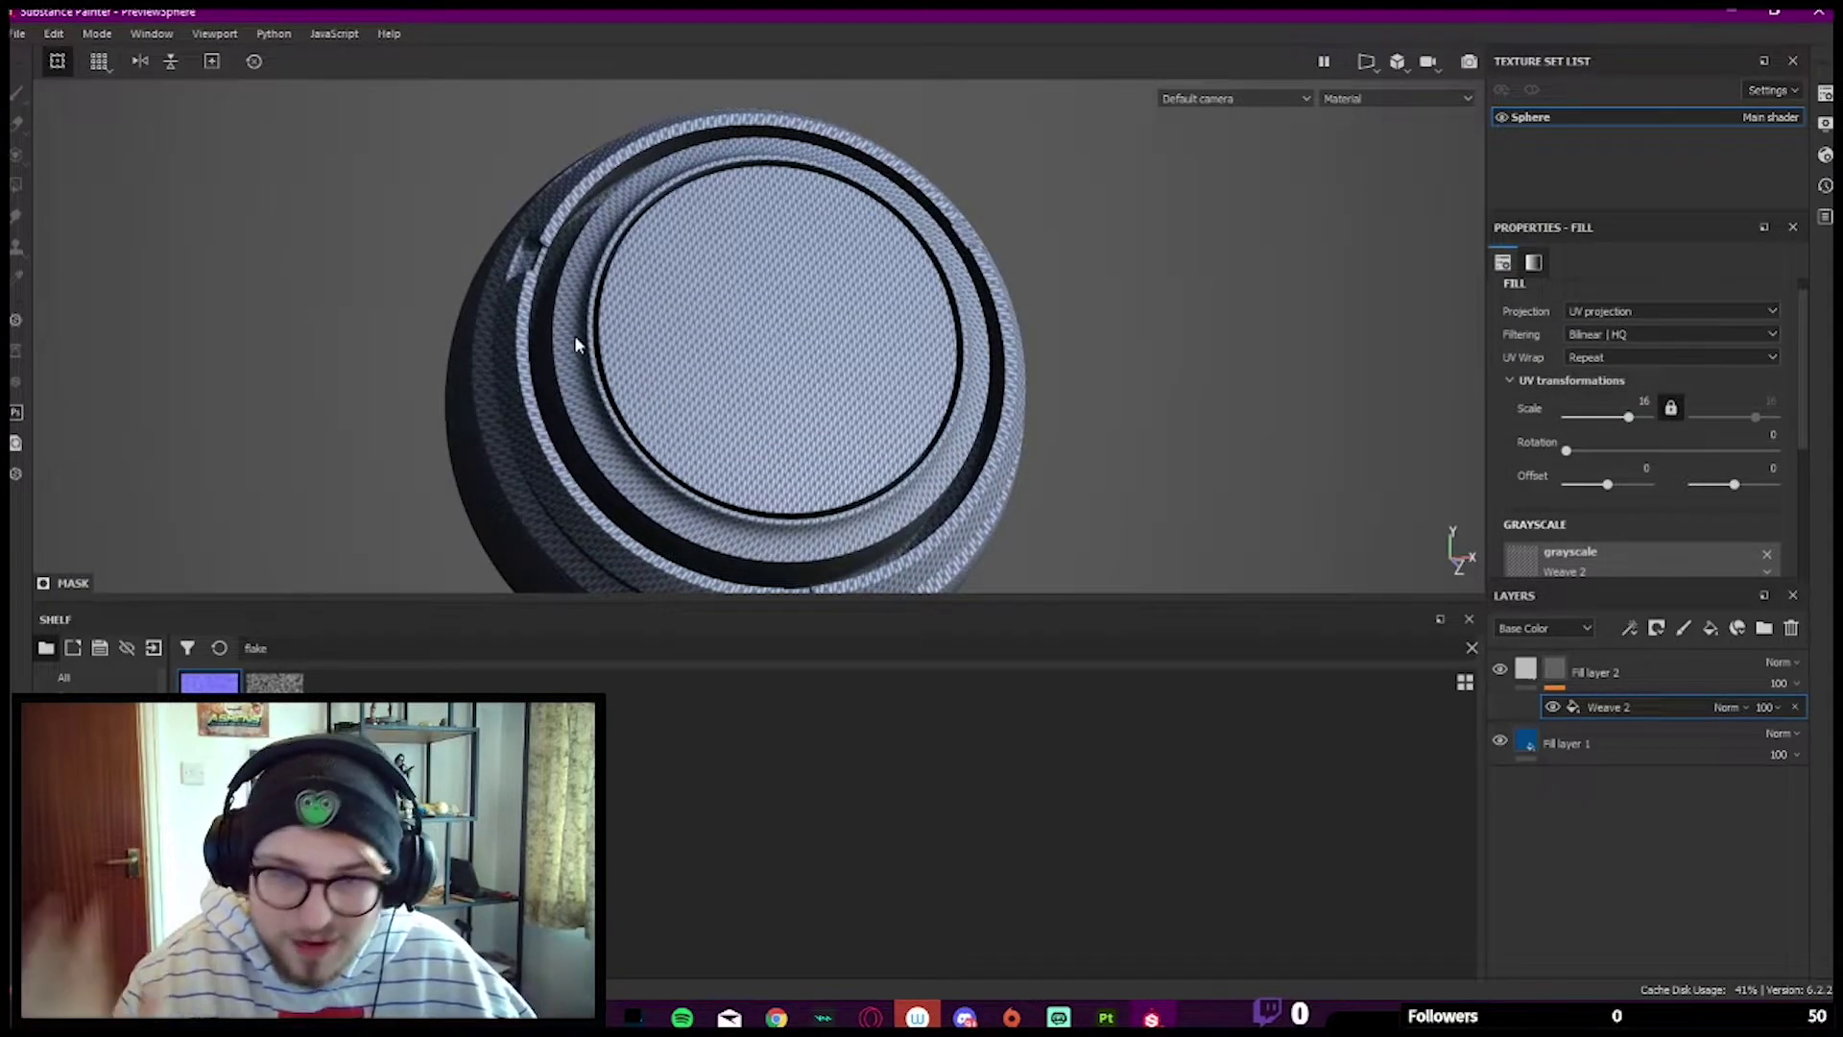
pyautogui.moveTo(1629, 419); pyautogui.dragTo(1628, 428)
pyautogui.keyDown('alt'); pyautogui.moveTo(938, 371); pyautogui.dragTo(879, 389); pyautogui.keyUp('alt')
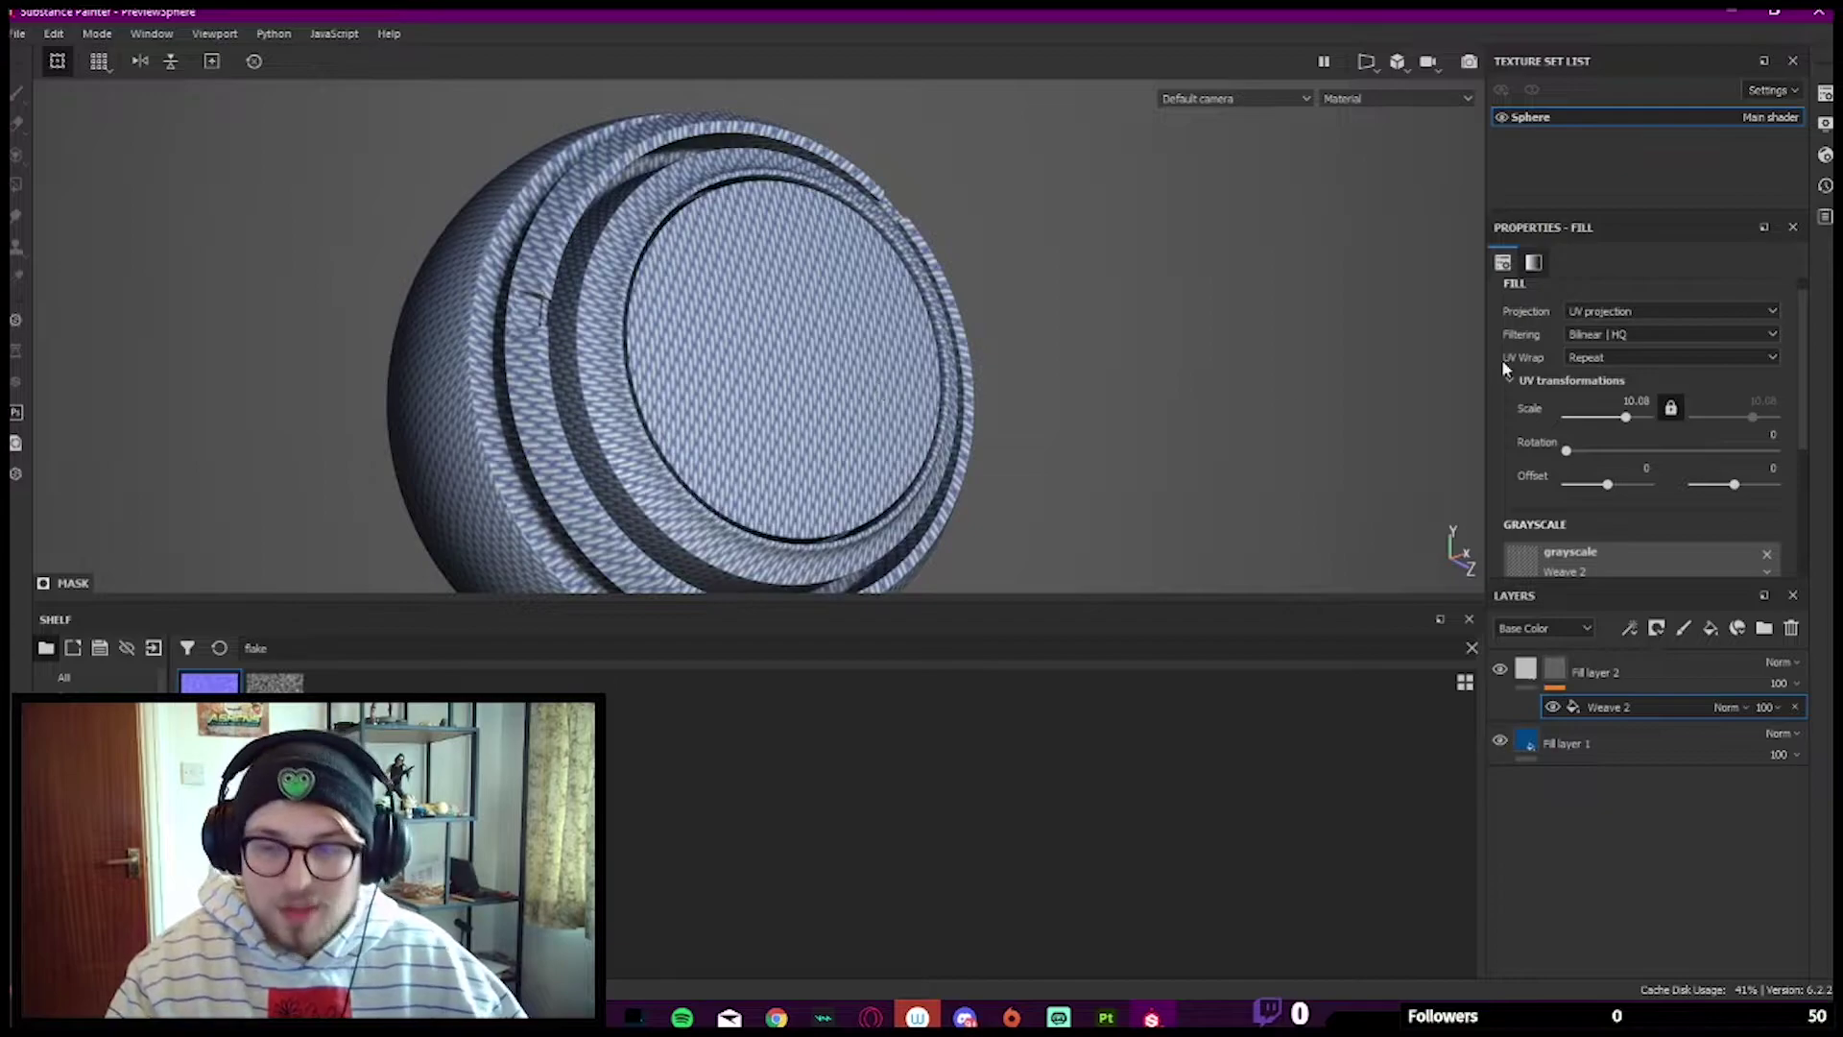
# Step: Disable the height, rough, metal, nrm, a angl and a lvl channels on Fill layer 2, keeping only color
pyautogui.scroll(-3, 1599, 459)
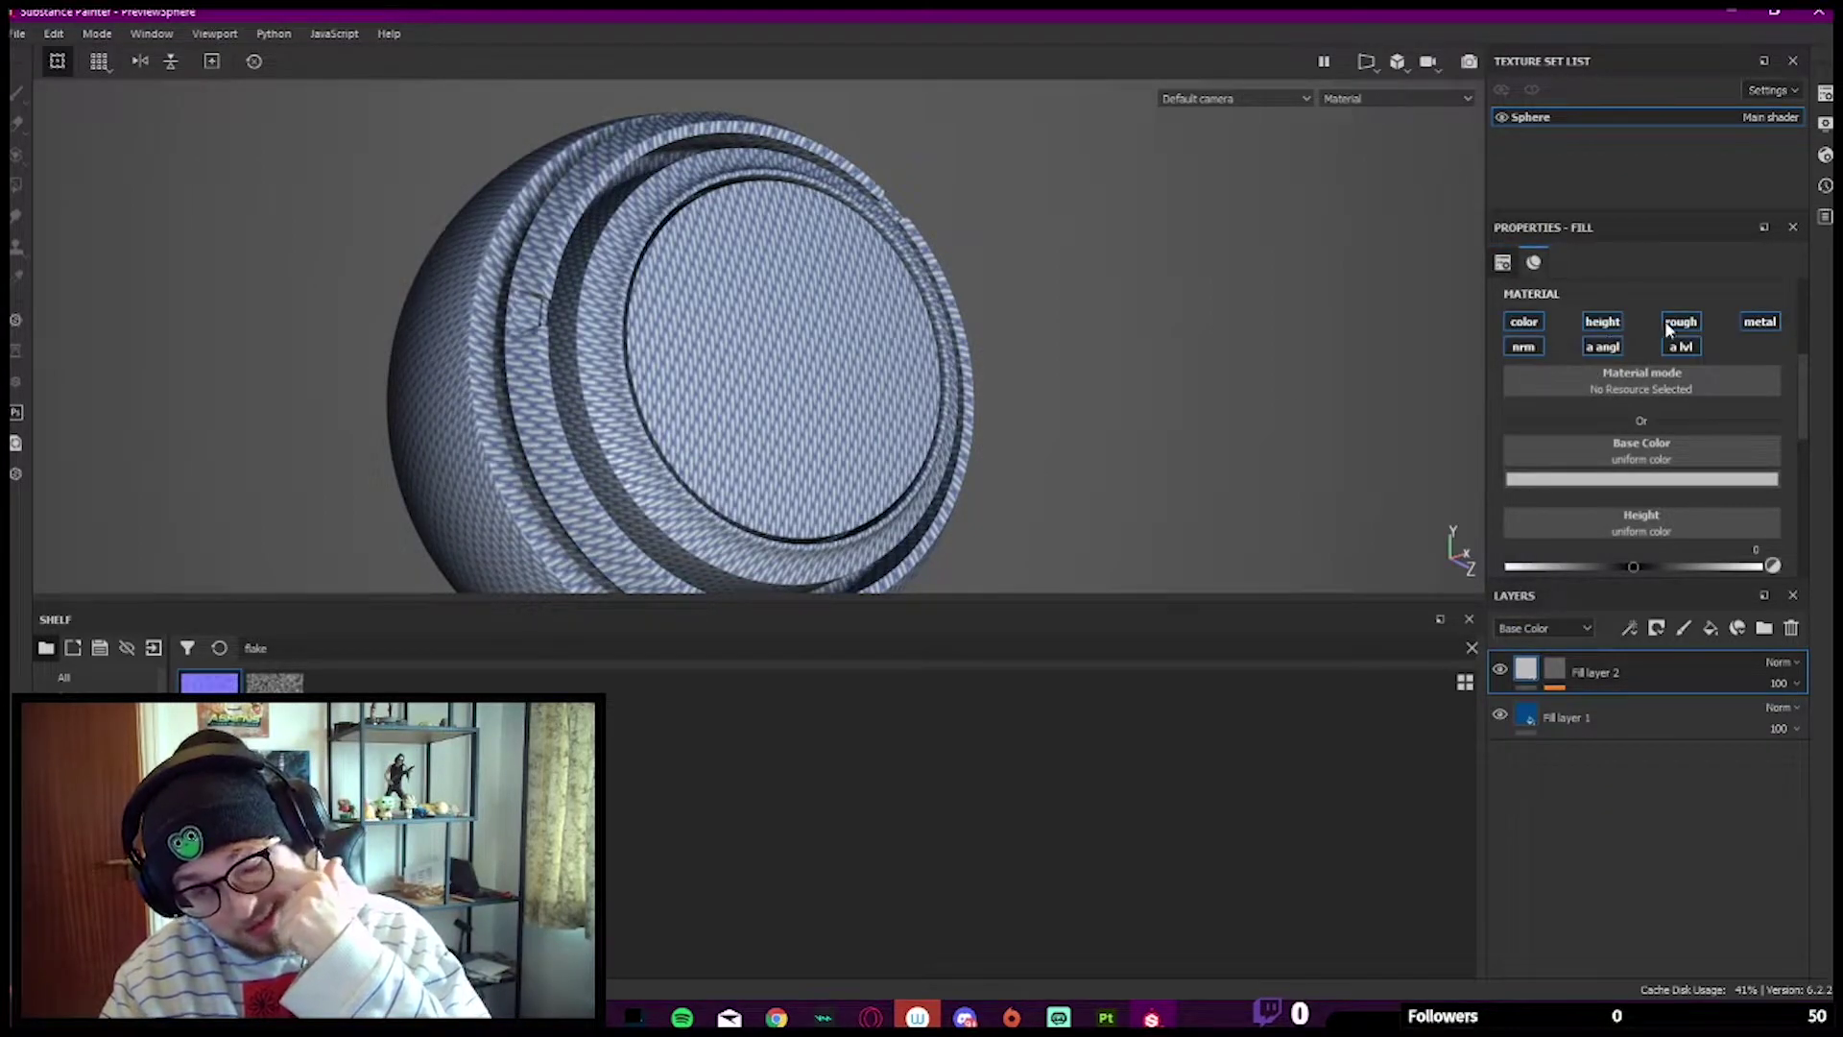
pyautogui.click(1671, 325)
pyautogui.click(1679, 346)
pyautogui.click(1617, 327)
pyautogui.click(1602, 347)
pyautogui.click(1535, 348)
pyautogui.click(1745, 324)
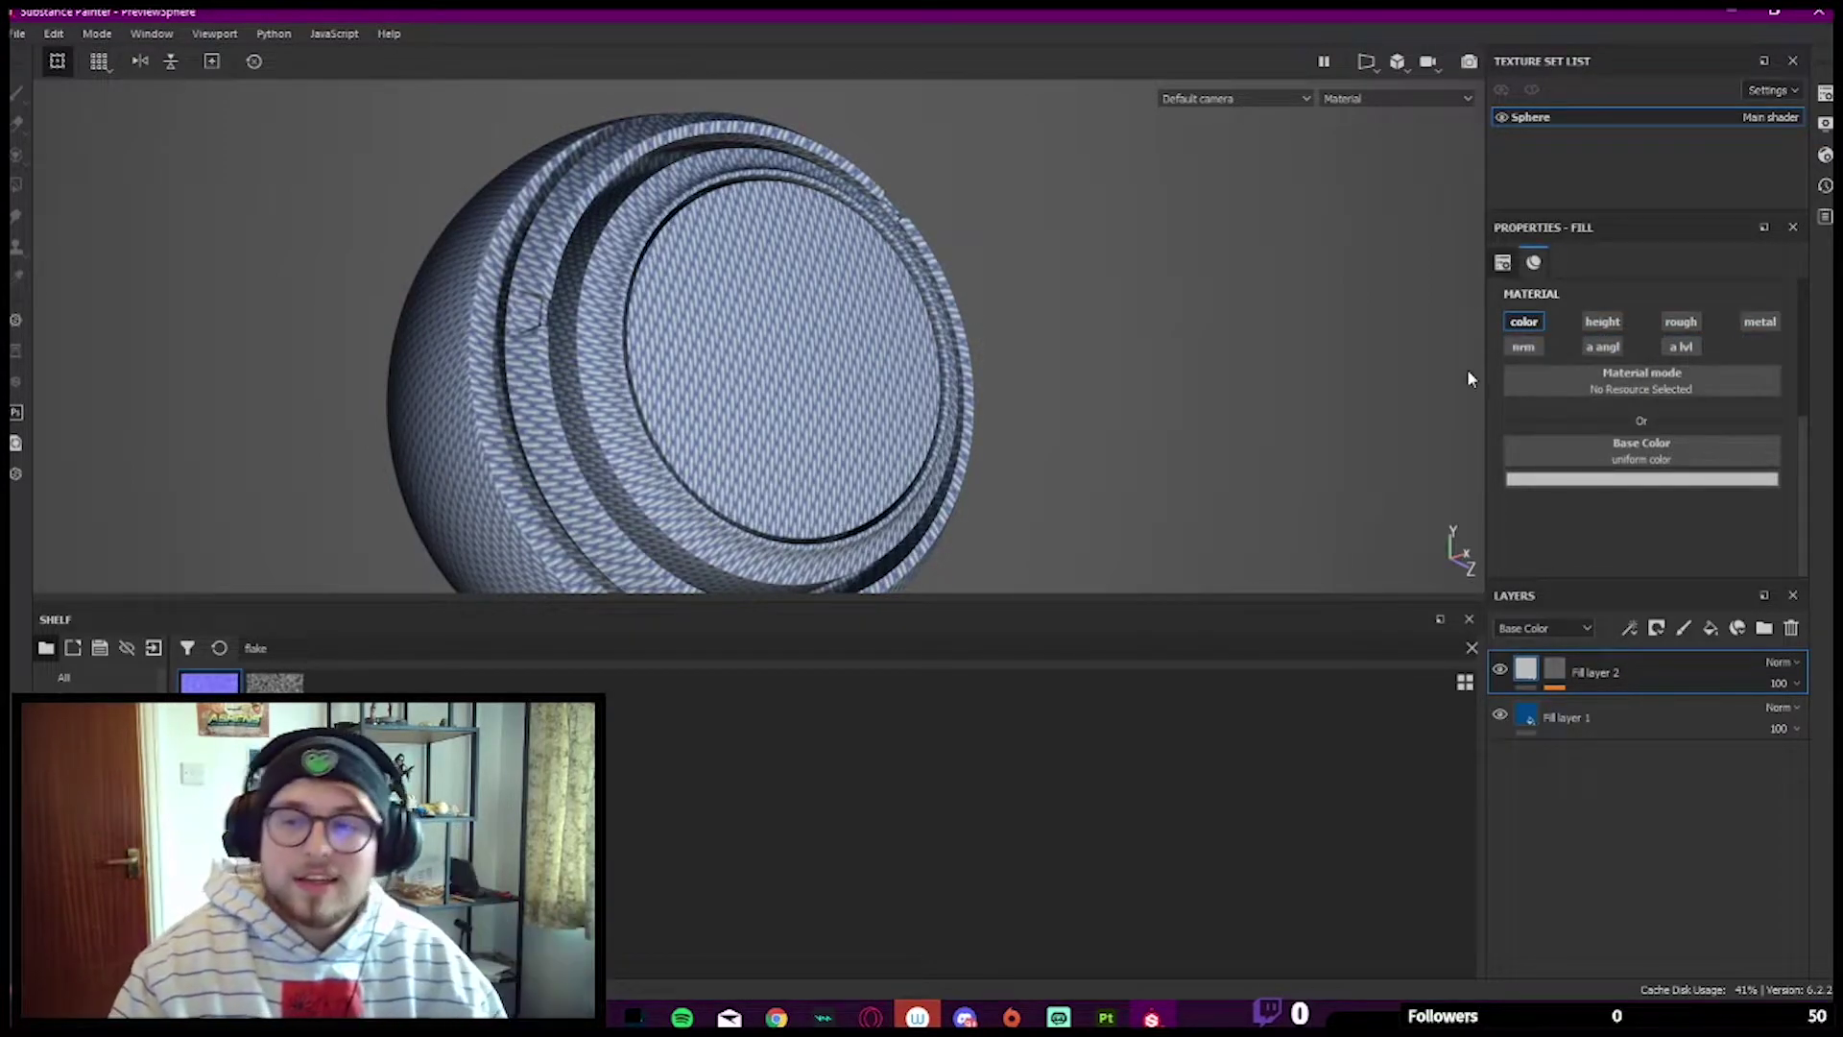
# Step: Sample the blue of Fill layer 1 as Fill layer 2's base color and make it slightly brighter
pyautogui.scroll(3, 877, 378)
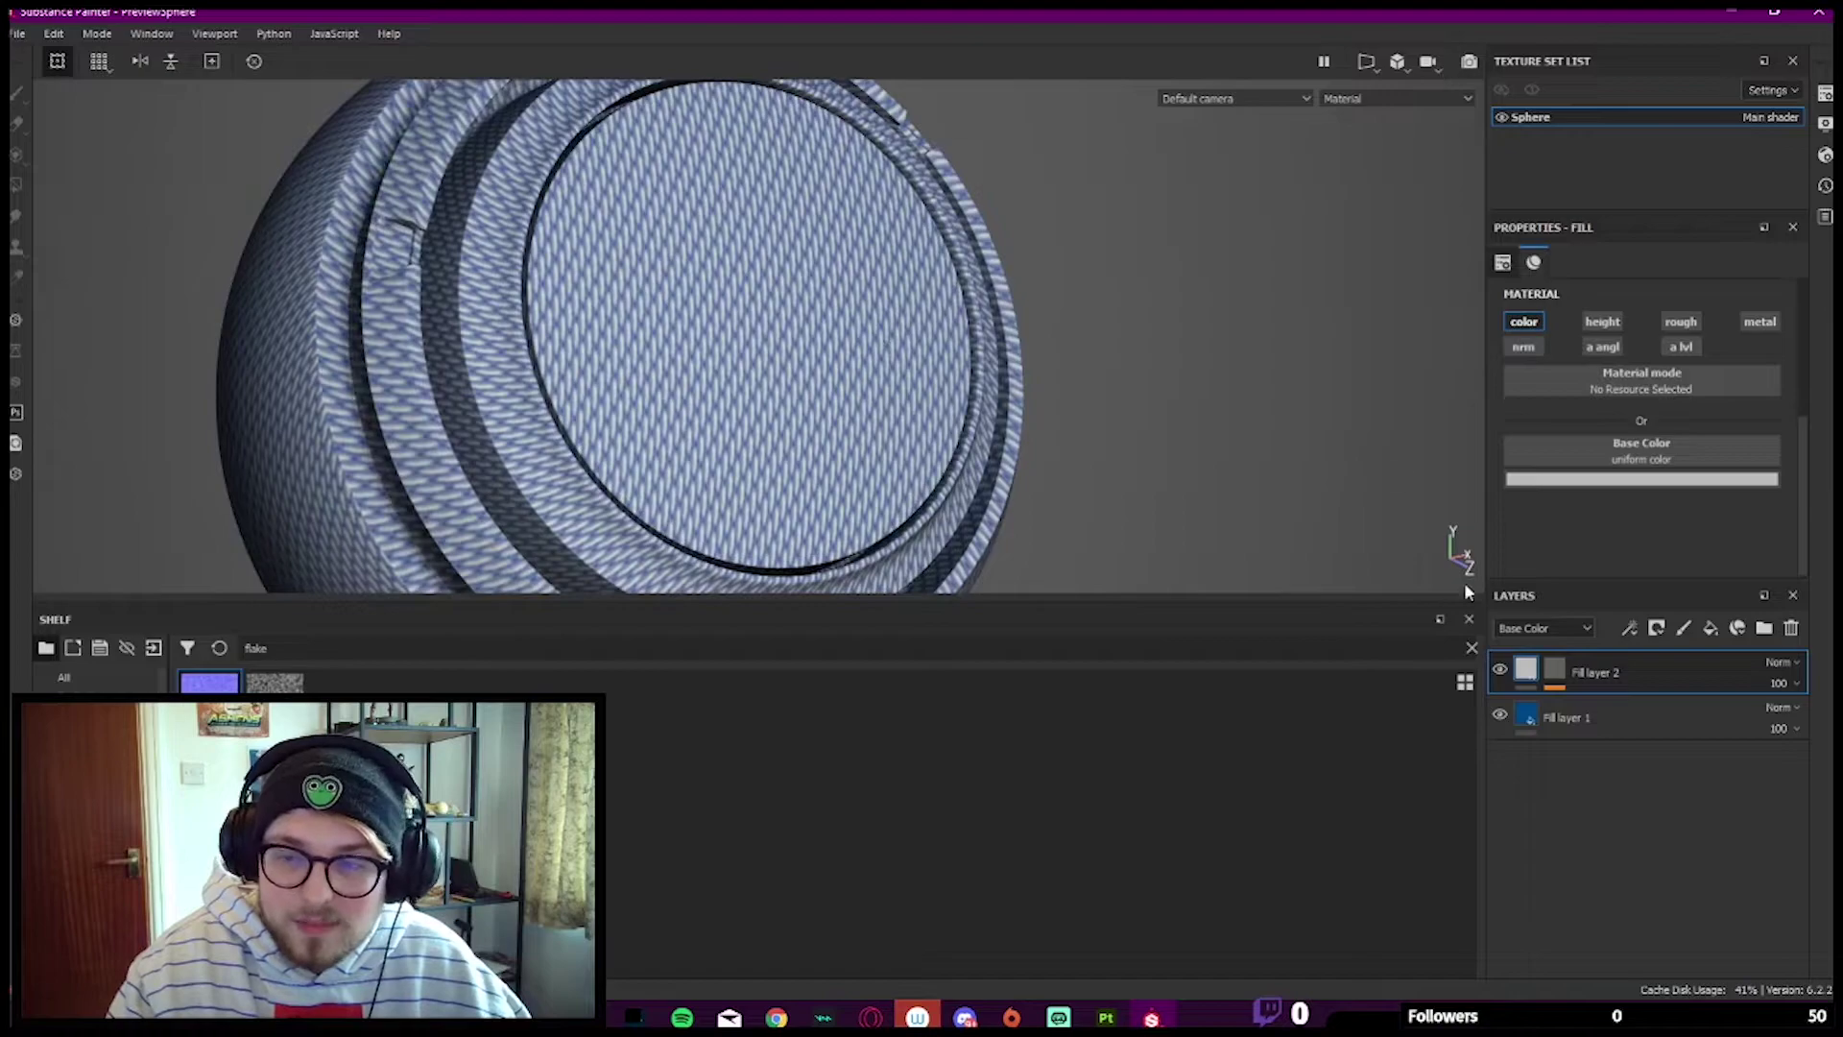
pyautogui.click(1585, 481)
pyautogui.moveTo(1666, 500); pyautogui.dragTo(1526, 714)
pyautogui.moveTo(1708, 572); pyautogui.dragTo(1715, 561)
pyautogui.scroll(-3, 885, 444)
pyautogui.keyDown('alt'); pyautogui.moveTo(884, 387); pyautogui.dragTo(899, 303, button='middle'); pyautogui.keyUp('alt')
pyautogui.scroll(2, 900, 305)
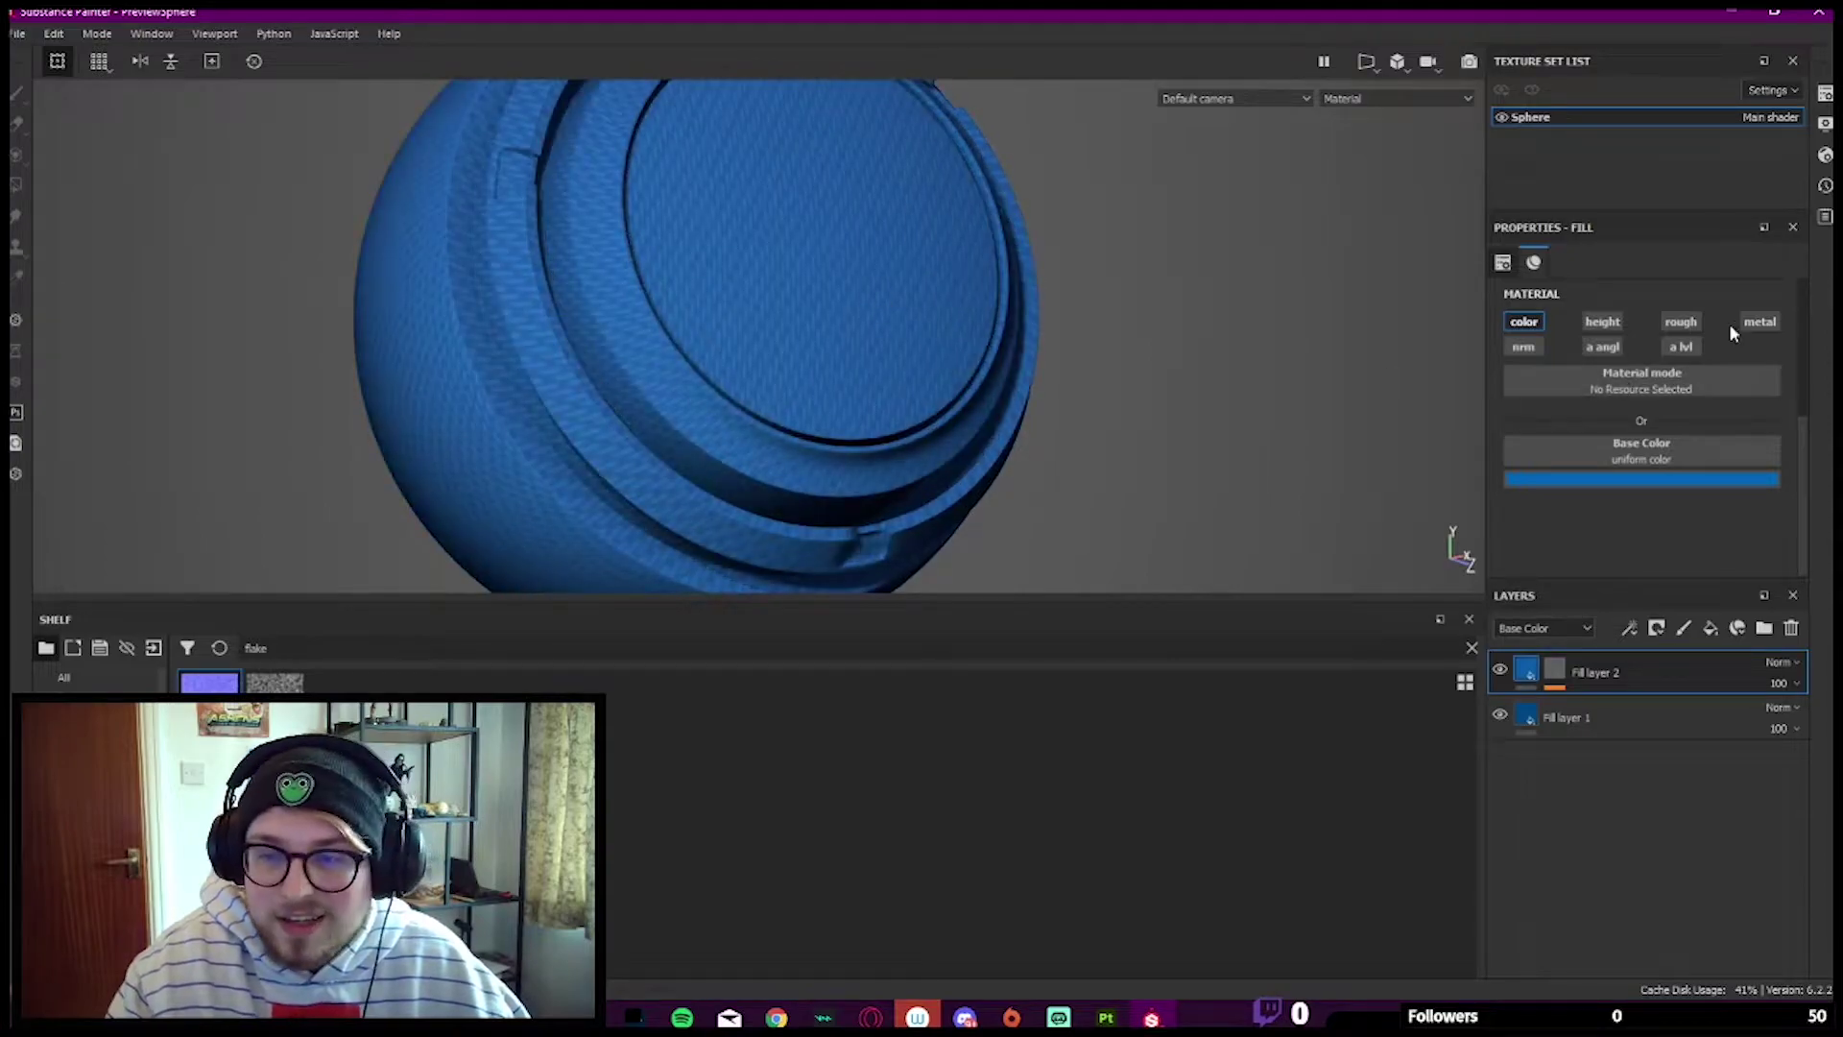
# Step: Enable the height channel on Fill layer 2 and set its height to 0.3333
pyautogui.click(1603, 322)
pyautogui.scroll(2, 843, 236)
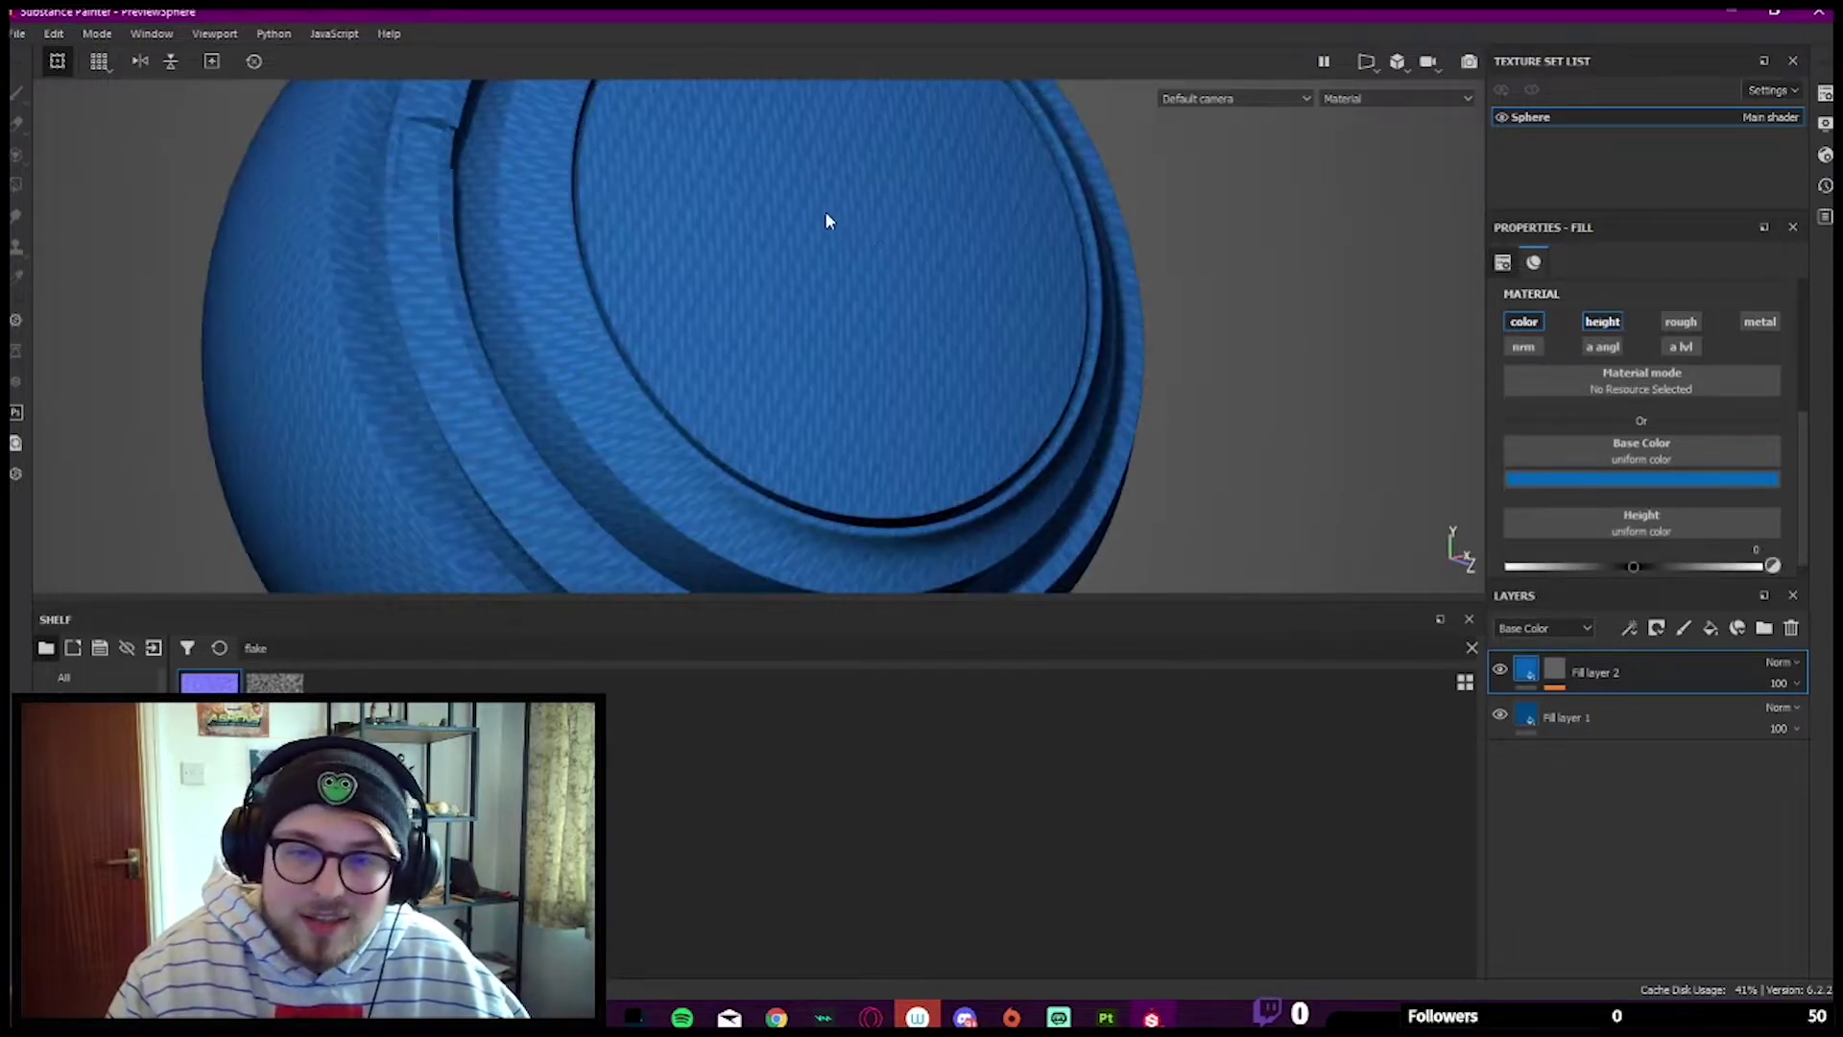
pyautogui.moveTo(1653, 564); pyautogui.dragTo(1678, 564)
pyautogui.scroll(-2, 817, 293)
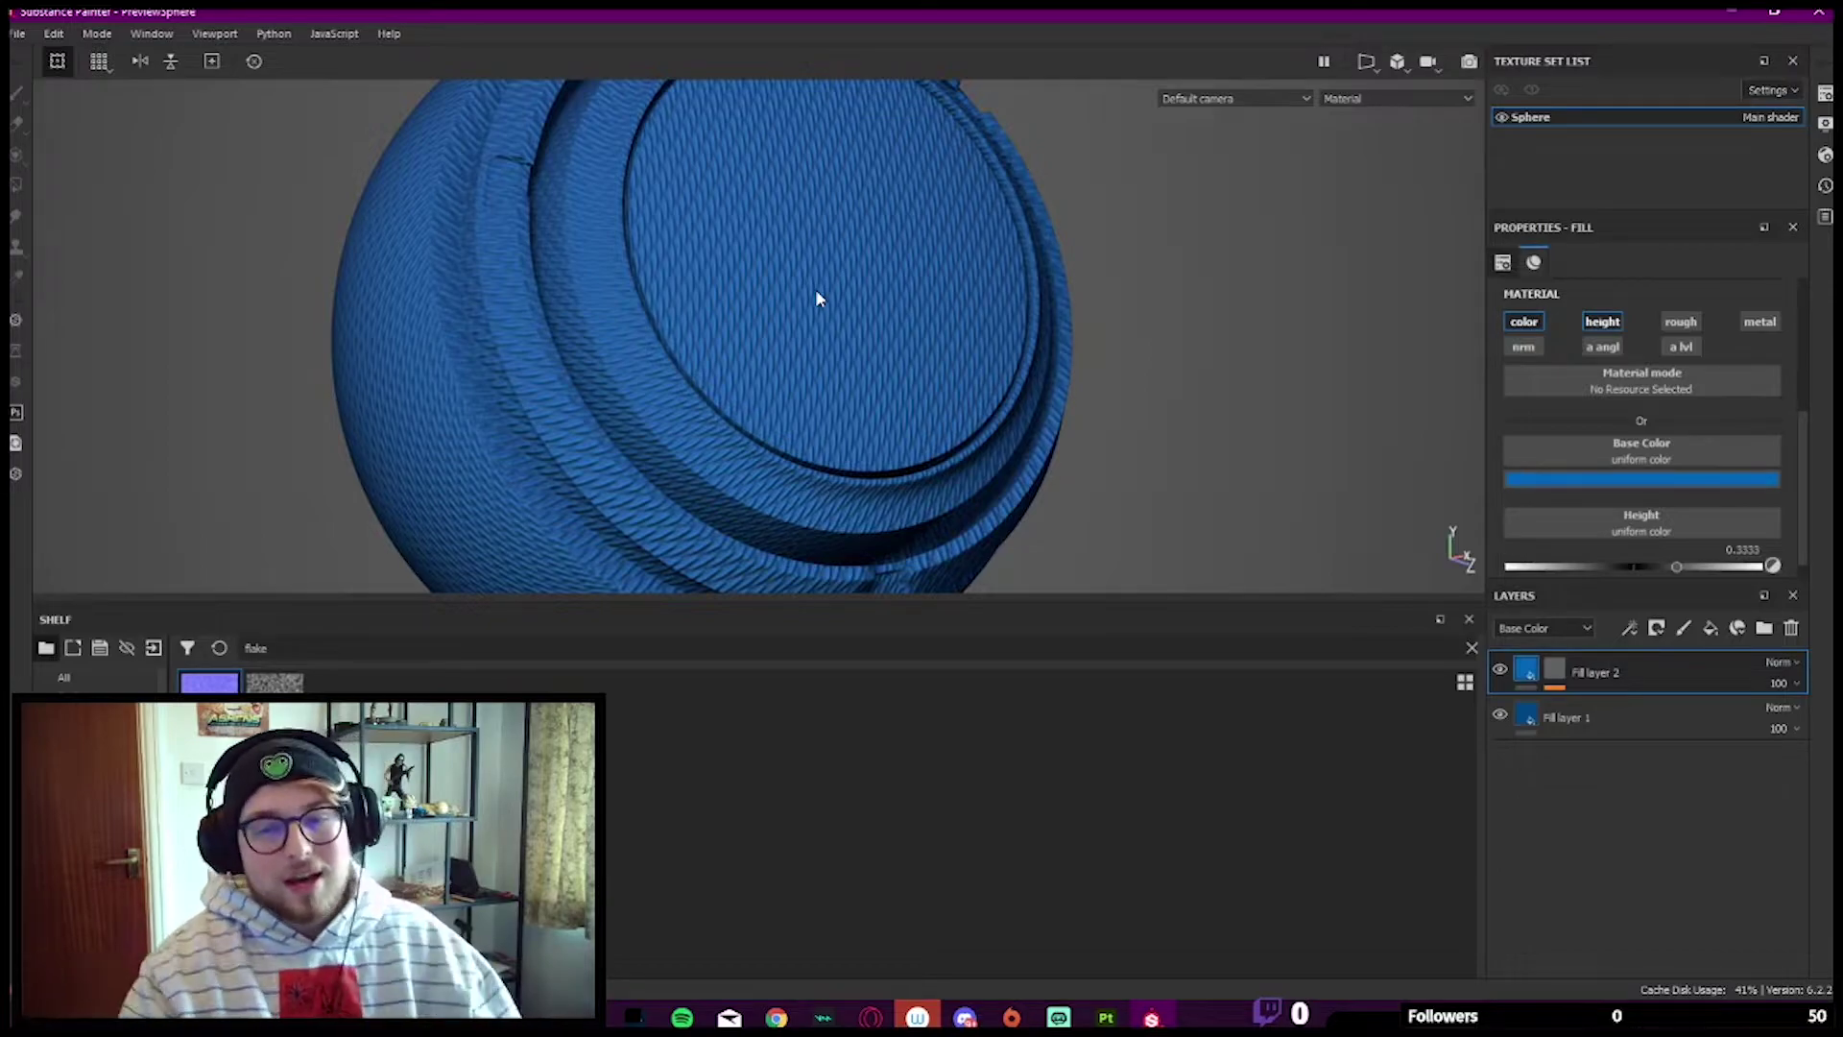
# Step: Set Fill layer 2's height to 0.5206 and check the weave's relief on the sphere's front and back
pyautogui.scroll(-5, 815, 290)
pyautogui.keyDown('alt'); pyautogui.moveTo(695, 325); pyautogui.dragTo(1118, 281); pyautogui.keyUp('alt')
pyautogui.keyDown('shift'); pyautogui.moveTo(1118, 289); pyautogui.dragTo(906, 288, button='right'); pyautogui.keyUp('shift')
pyautogui.scroll(-2, 908, 343)
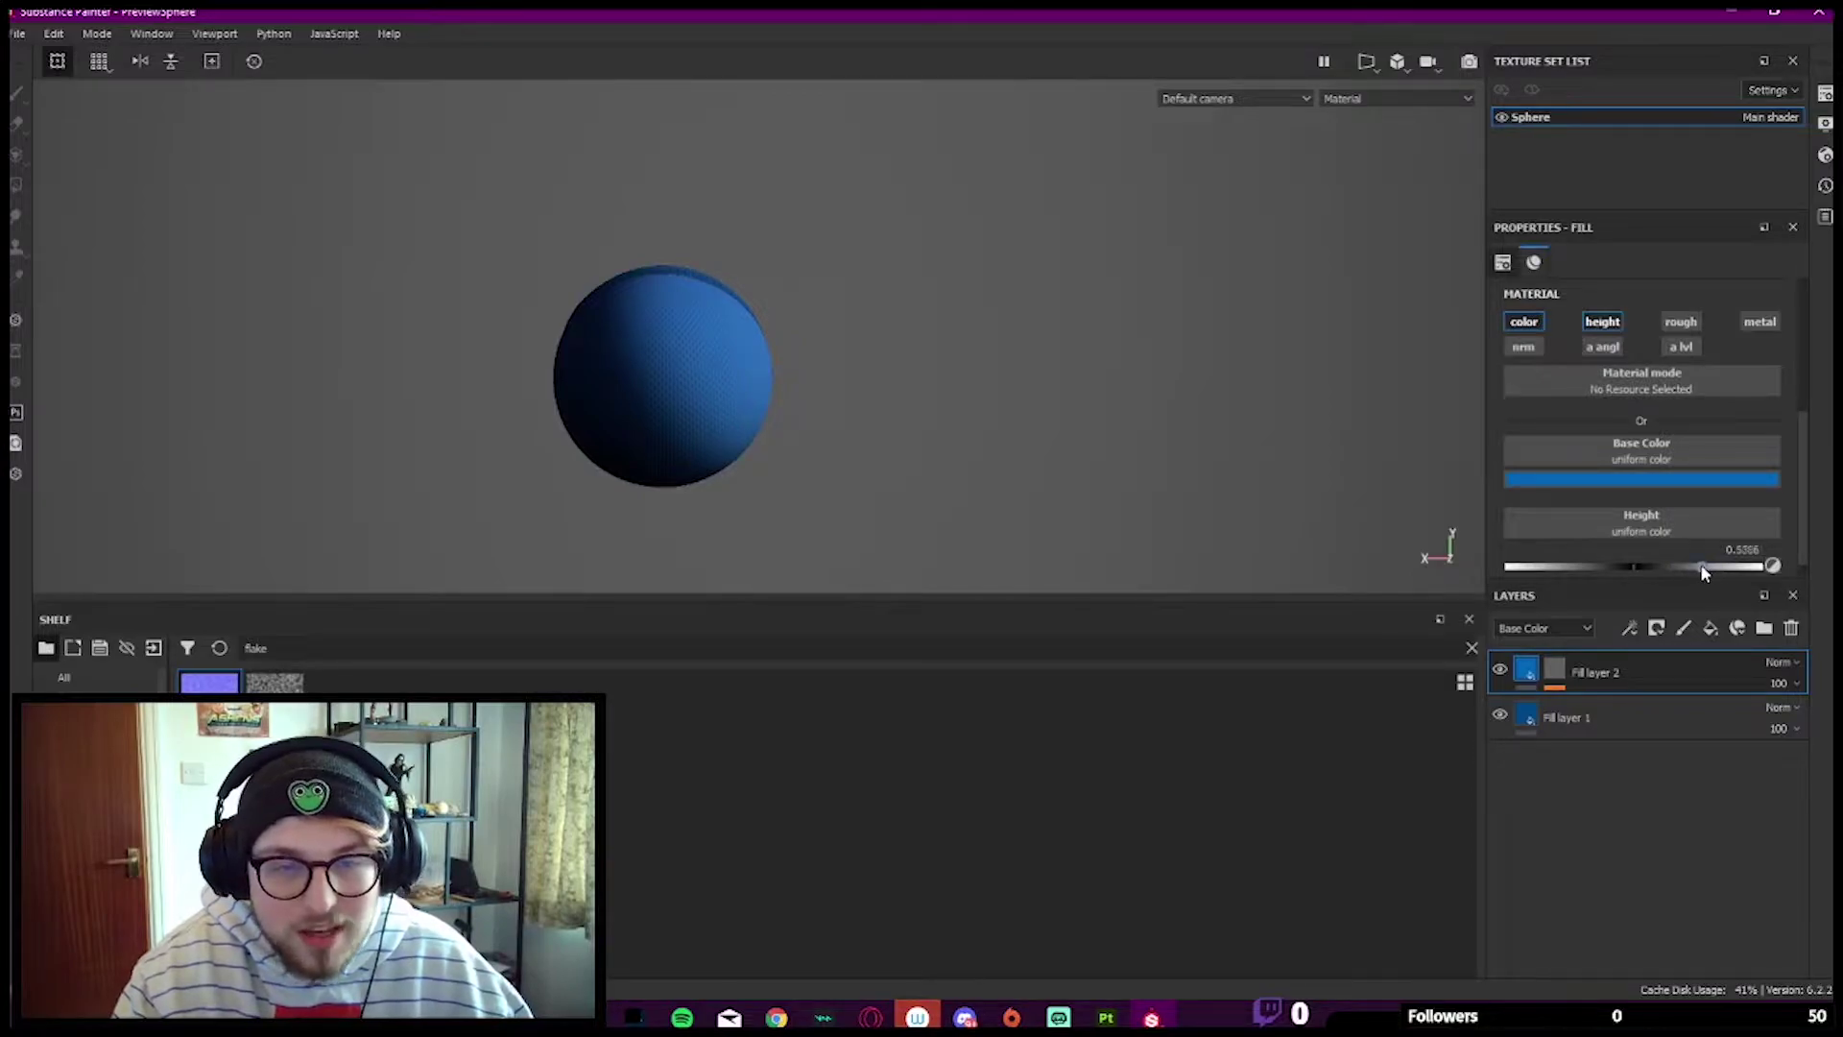
pyautogui.keyDown('alt'); pyautogui.moveTo(812, 326); pyautogui.dragTo(879, 398); pyautogui.keyUp('alt')
pyautogui.keyDown('shift'); pyautogui.moveTo(878, 399); pyautogui.dragTo(841, 354, button='right'); pyautogui.keyUp('shift')
pyautogui.scroll(3, 841, 353)
pyautogui.keyDown('alt'); pyautogui.moveTo(841, 363); pyautogui.dragTo(716, 381); pyautogui.keyUp('alt')
pyautogui.scroll(3, 780, 395)
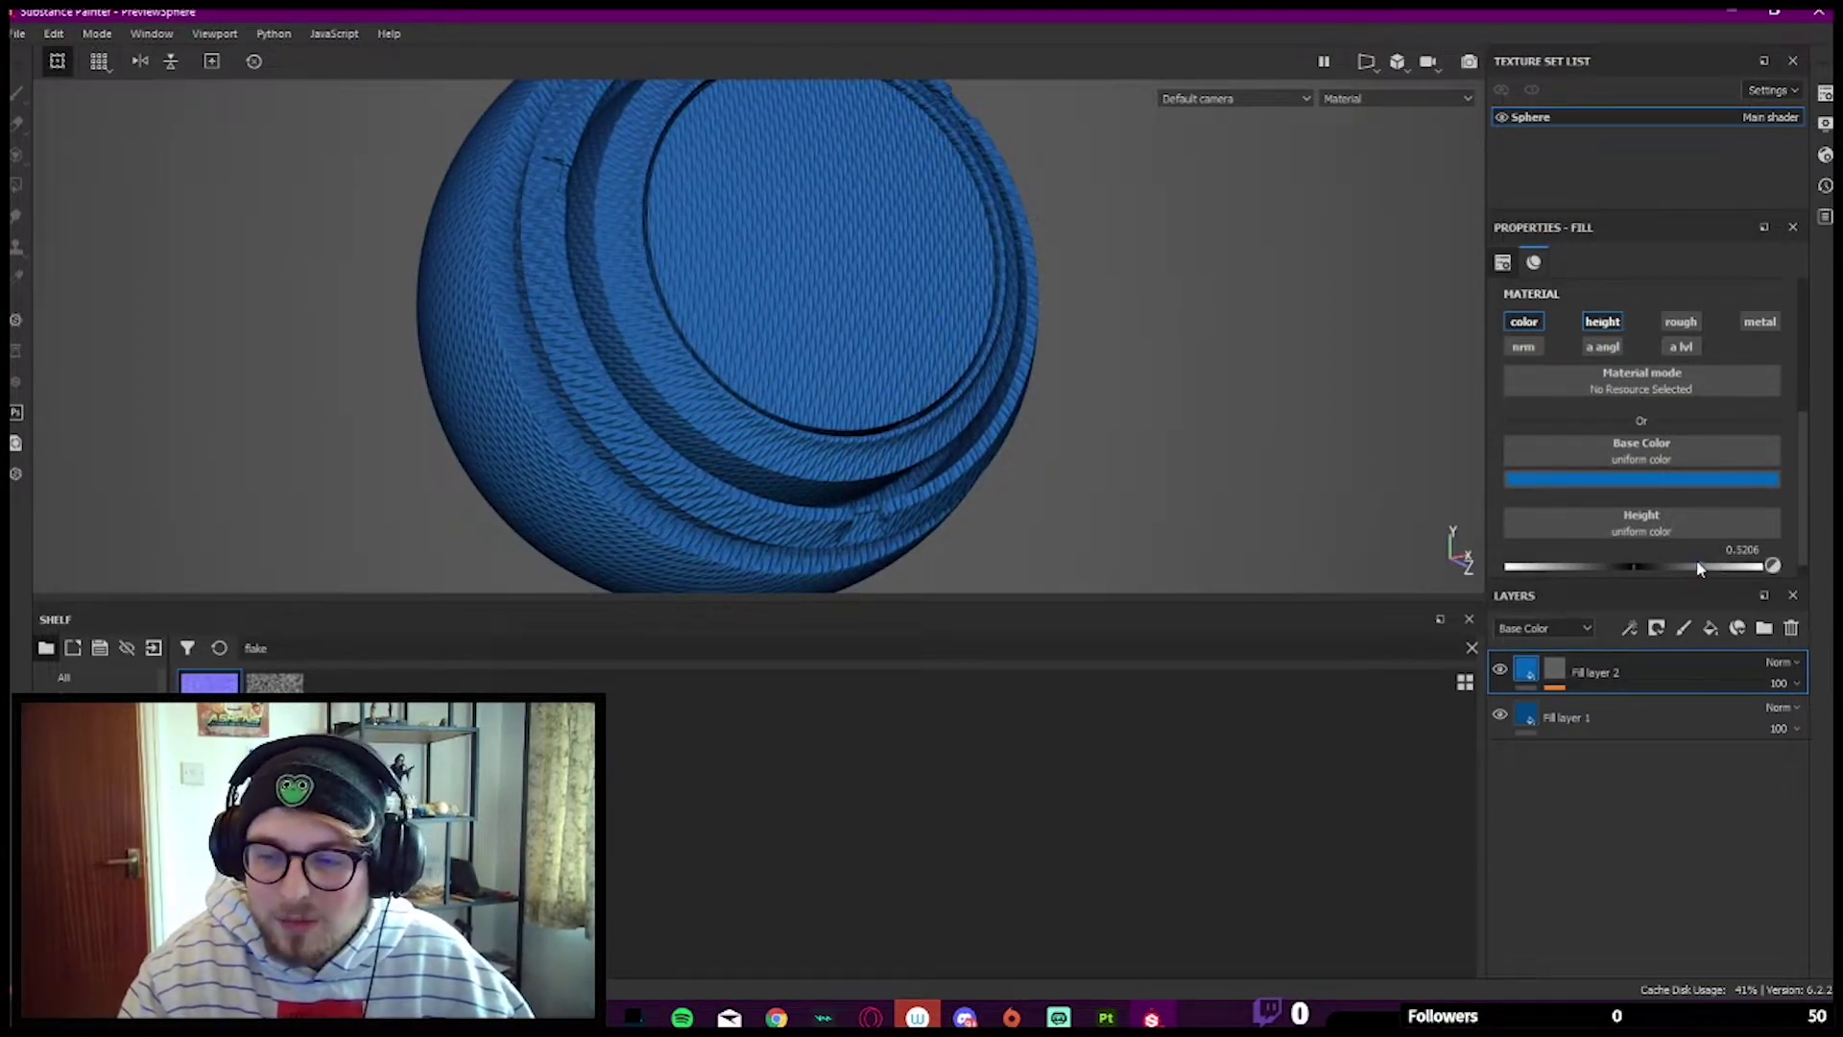
pyautogui.keyDown('alt'); pyautogui.moveTo(1028, 325); pyautogui.dragTo(976, 301); pyautogui.keyUp('alt')
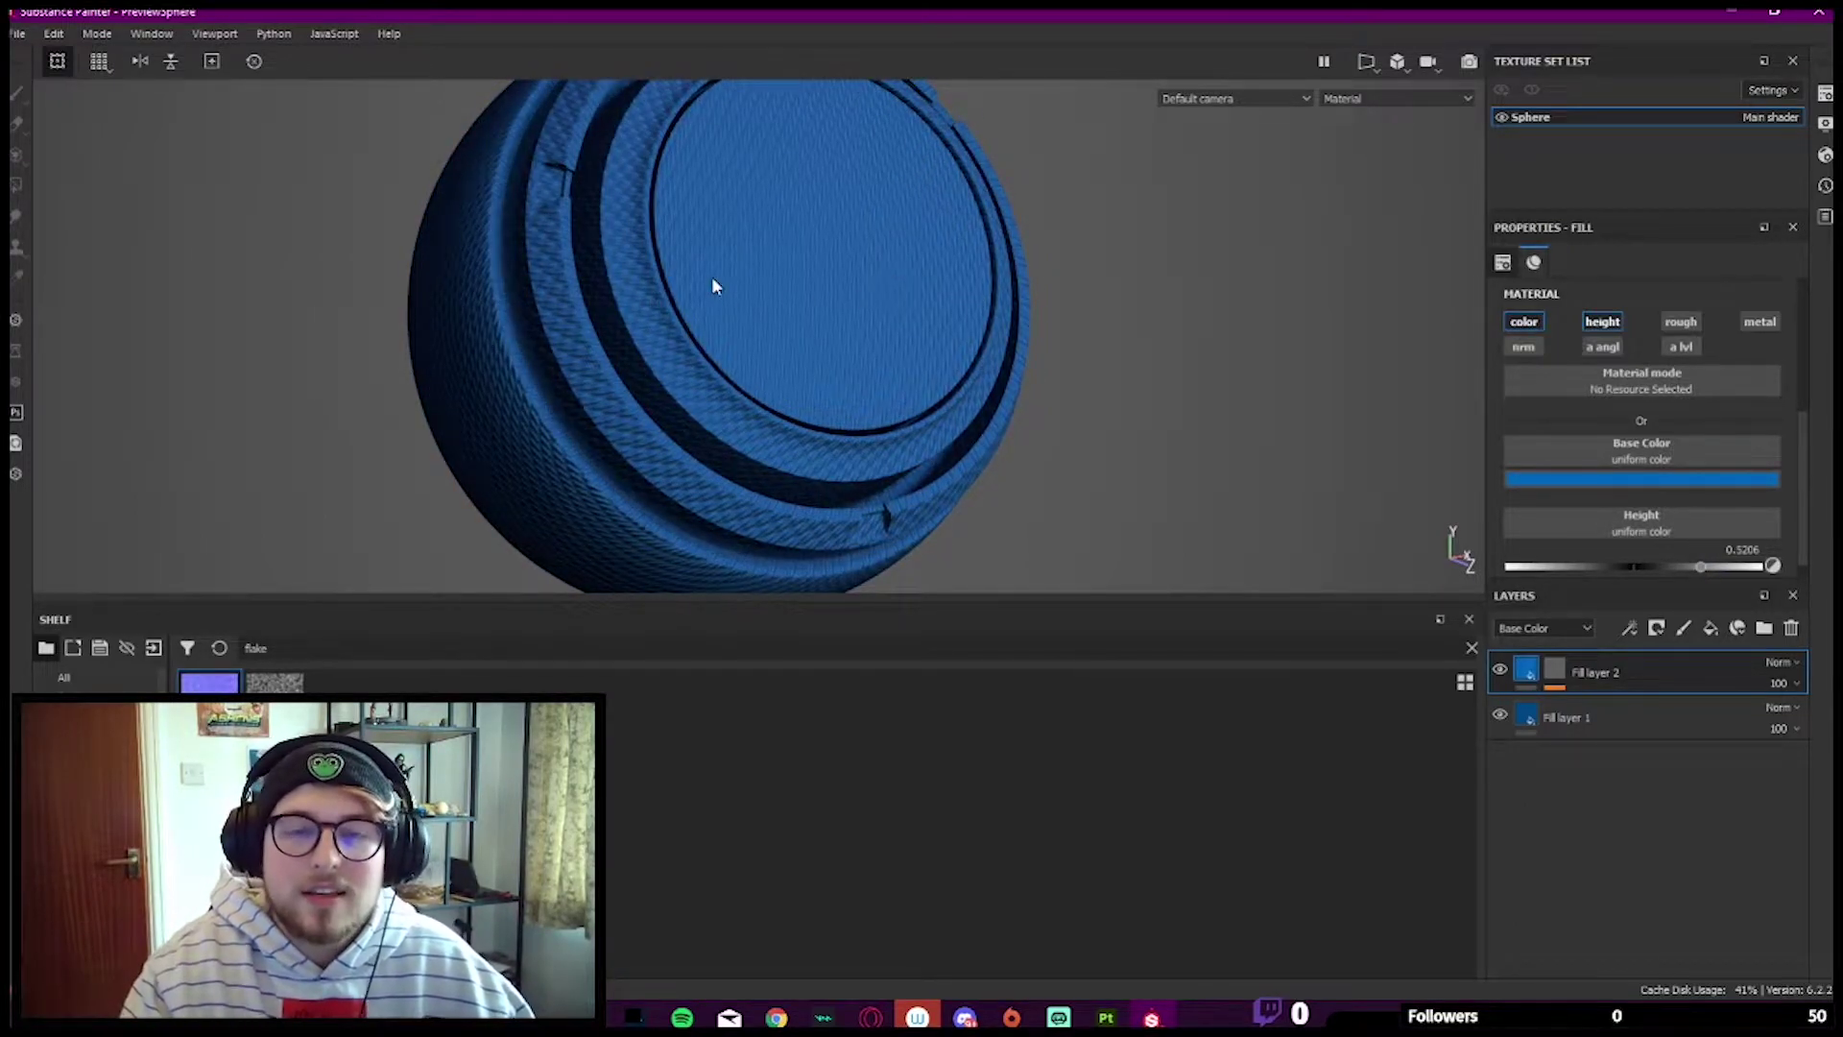
pyautogui.keyDown('alt'); pyautogui.moveTo(711, 275); pyautogui.dragTo(927, 277); pyautogui.keyUp('alt')
# Step: Enable the roughness channel on Fill layer 2 and set its roughness to 0.4457
pyautogui.click(1701, 327)
pyautogui.scroll(5, 807, 268)
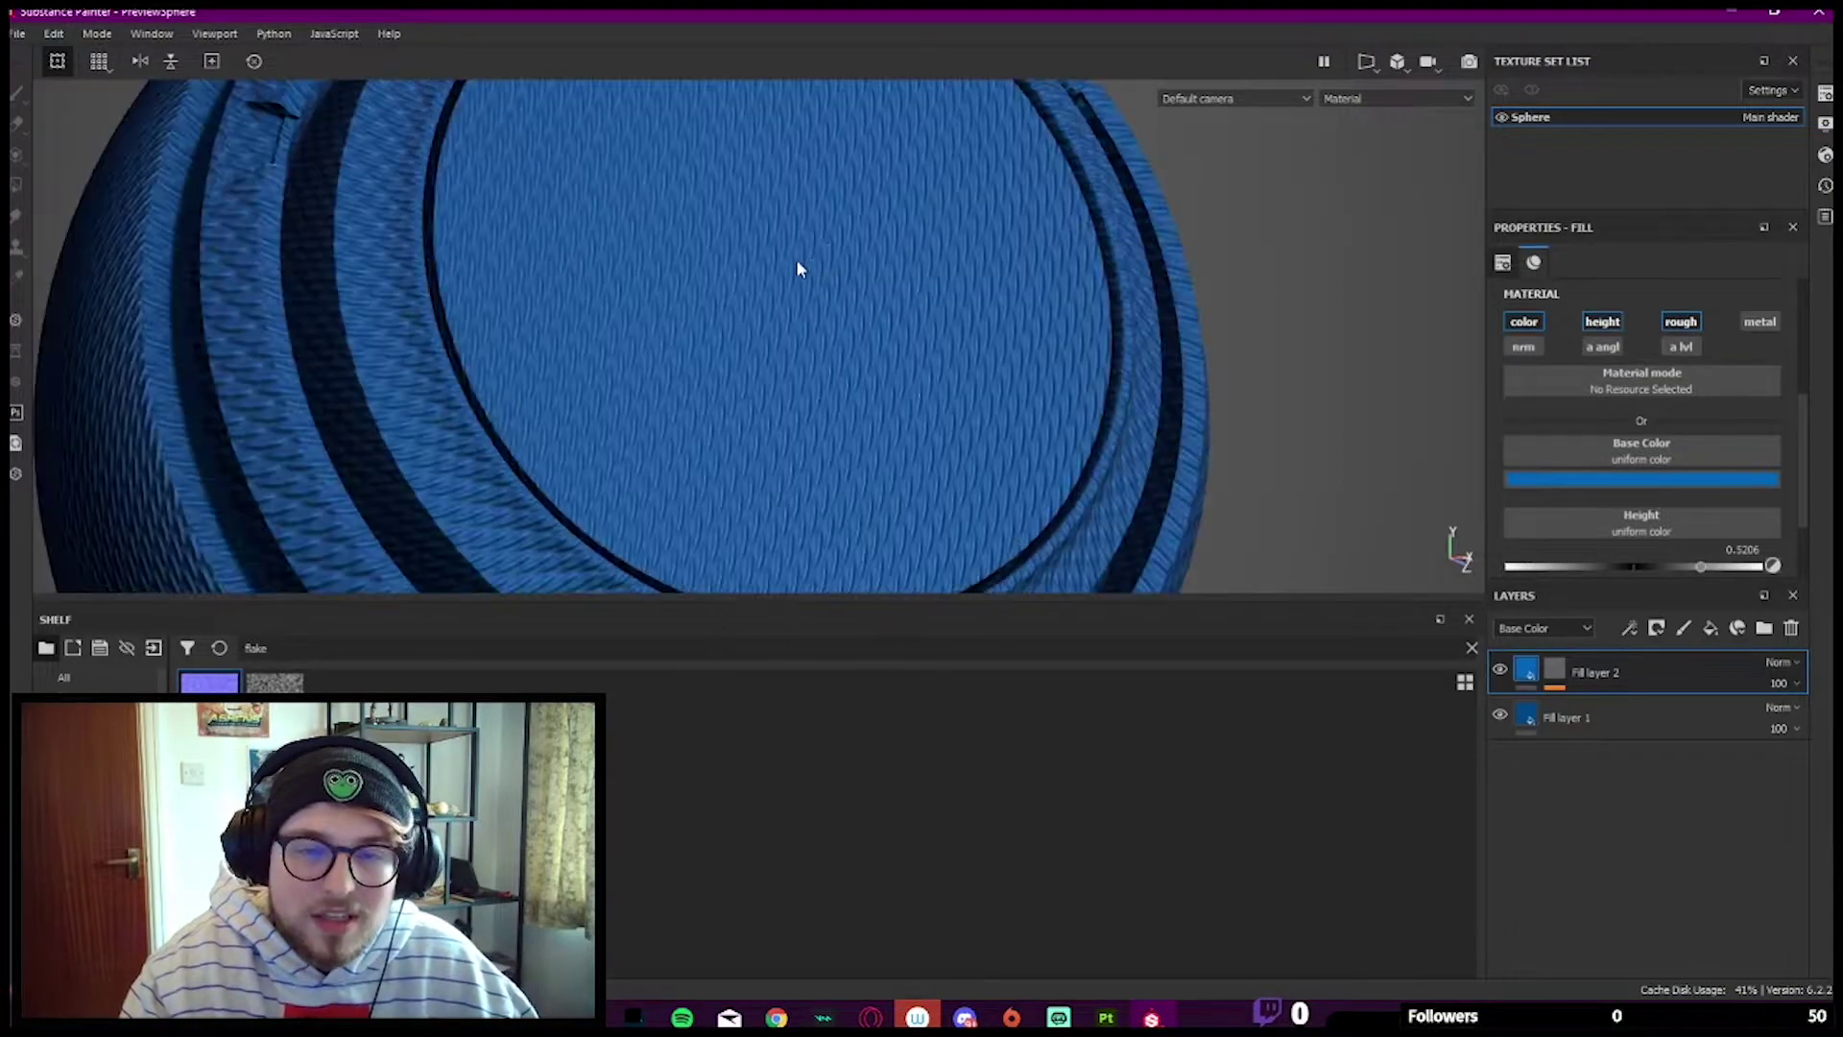
pyautogui.scroll(-3, 1617, 502)
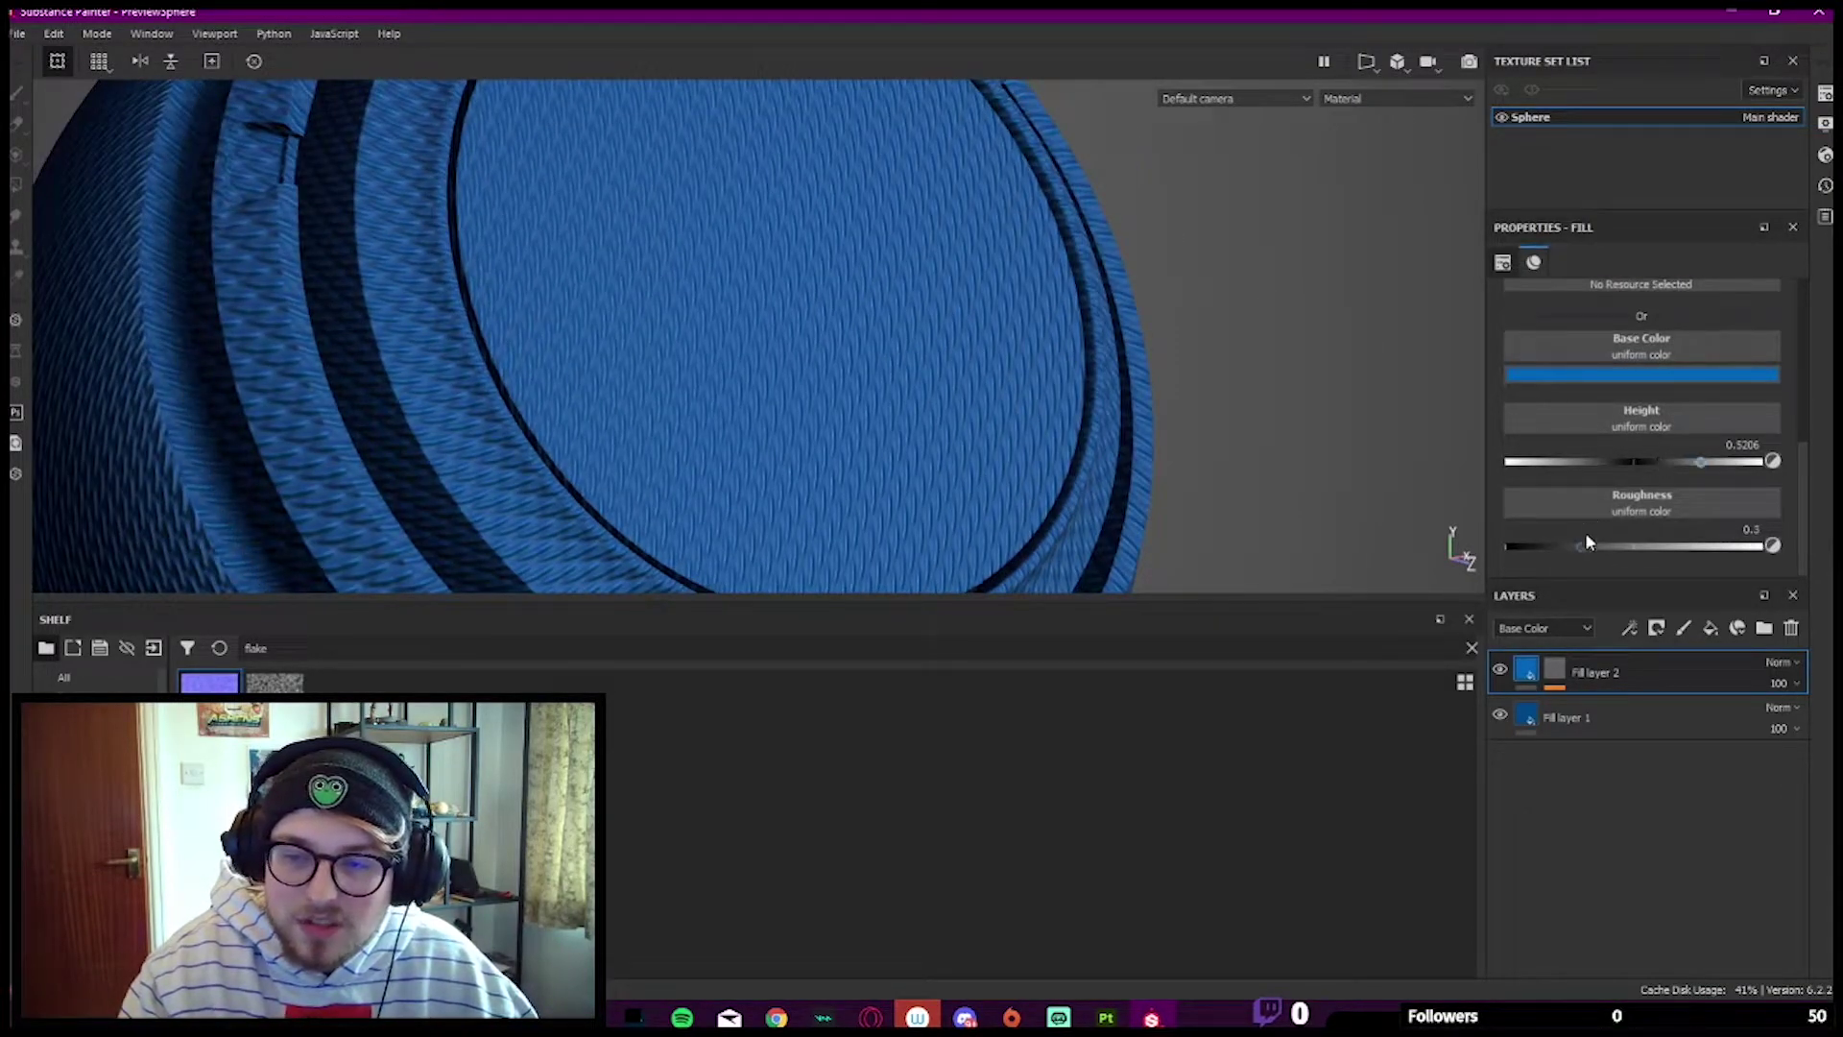
pyautogui.moveTo(1586, 543); pyautogui.dragTo(1595, 544)
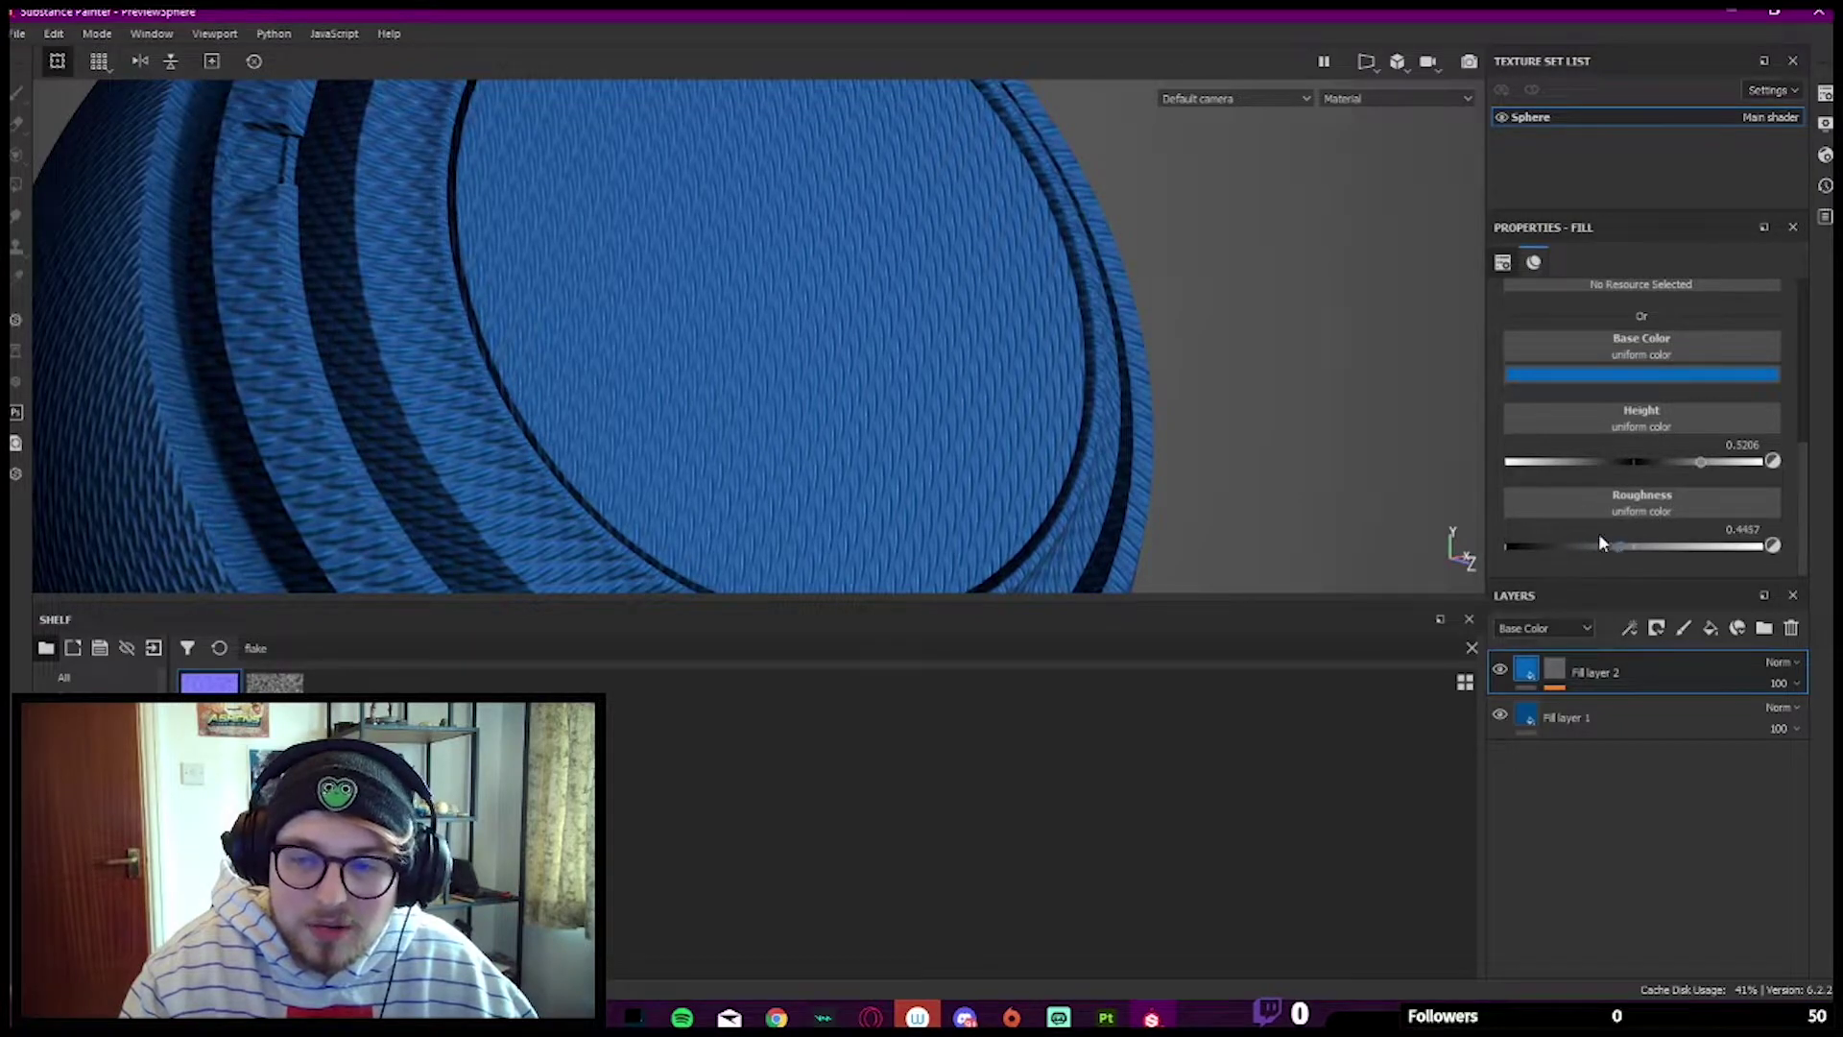
pyautogui.keyDown('alt'); pyautogui.moveTo(921, 298); pyautogui.dragTo(992, 301); pyautogui.keyUp('alt')
pyautogui.keyDown('shift'); pyautogui.moveTo(992, 301); pyautogui.dragTo(979, 297, button='right'); pyautogui.keyUp('shift')
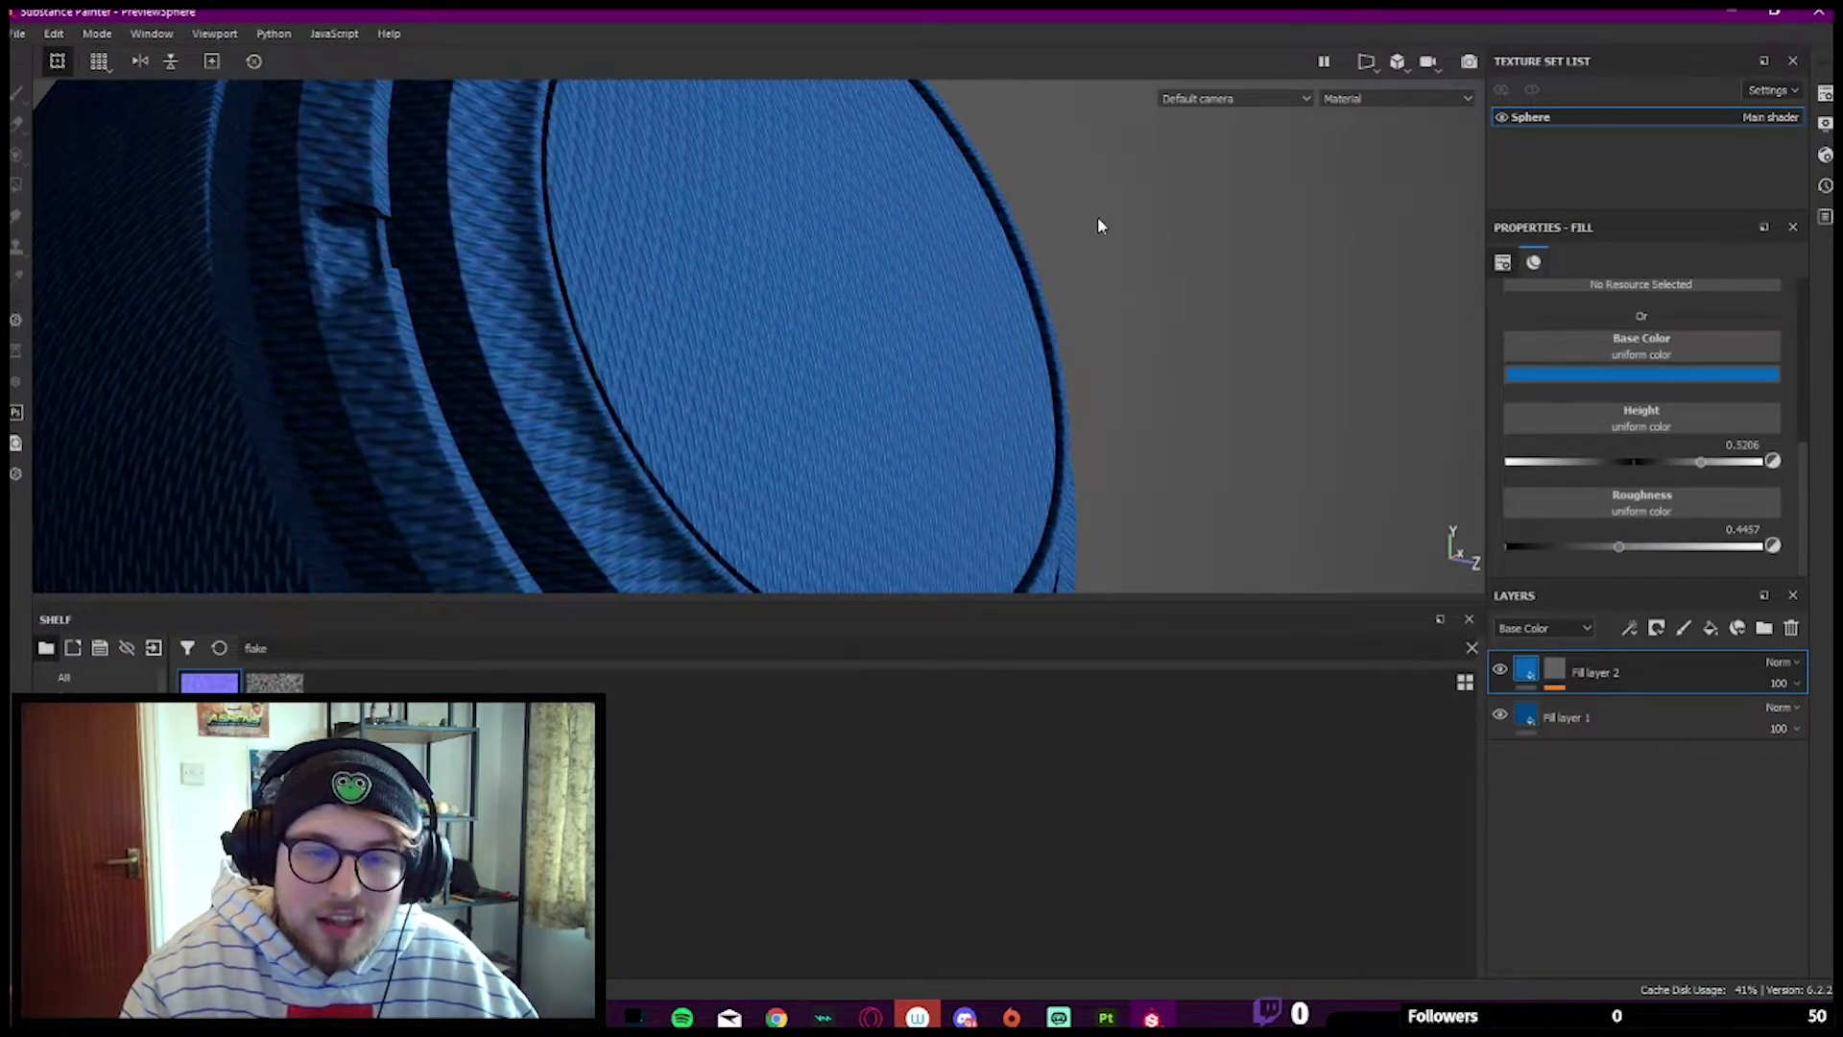
# Step: View the Roughness channel alone with Fill layer 2 hidden and shown, and return to the Material view
pyautogui.click(1396, 98)
pyautogui.click(1383, 188)
pyautogui.scroll(-3, 857, 302)
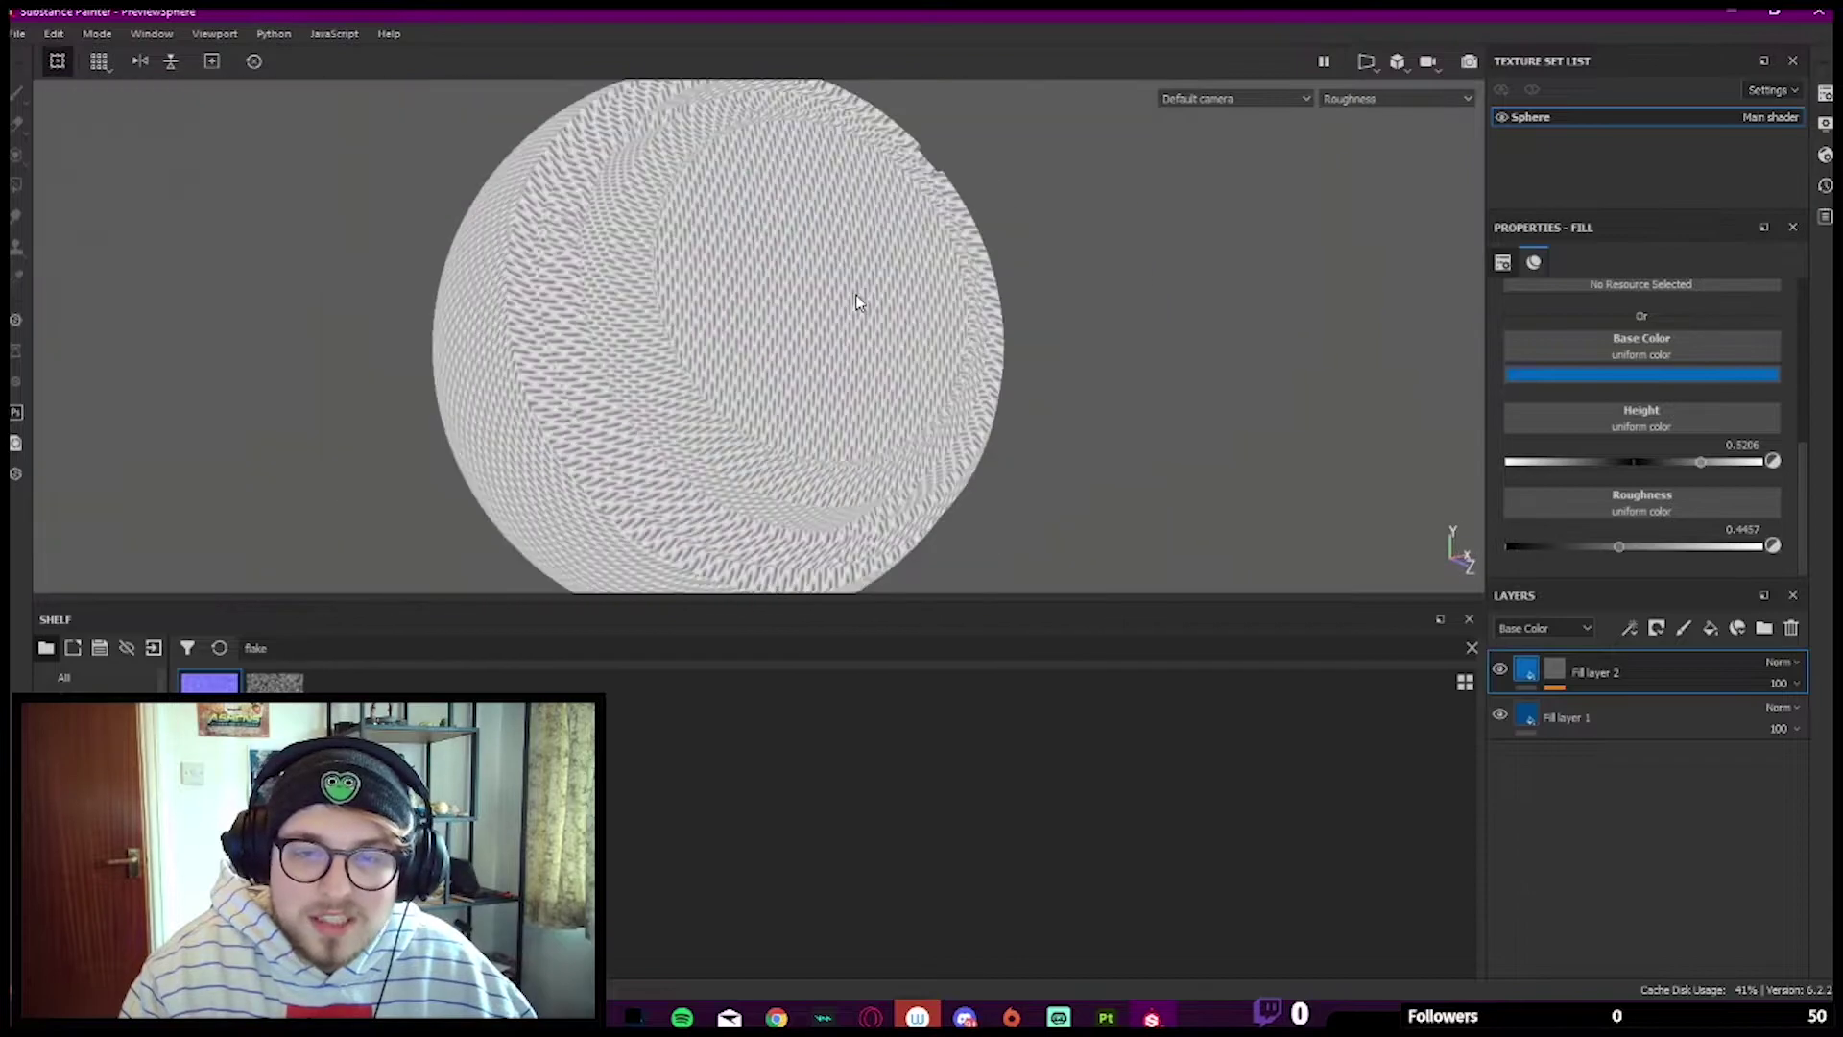
pyautogui.scroll(-2, 850, 216)
pyautogui.scroll(5, 851, 193)
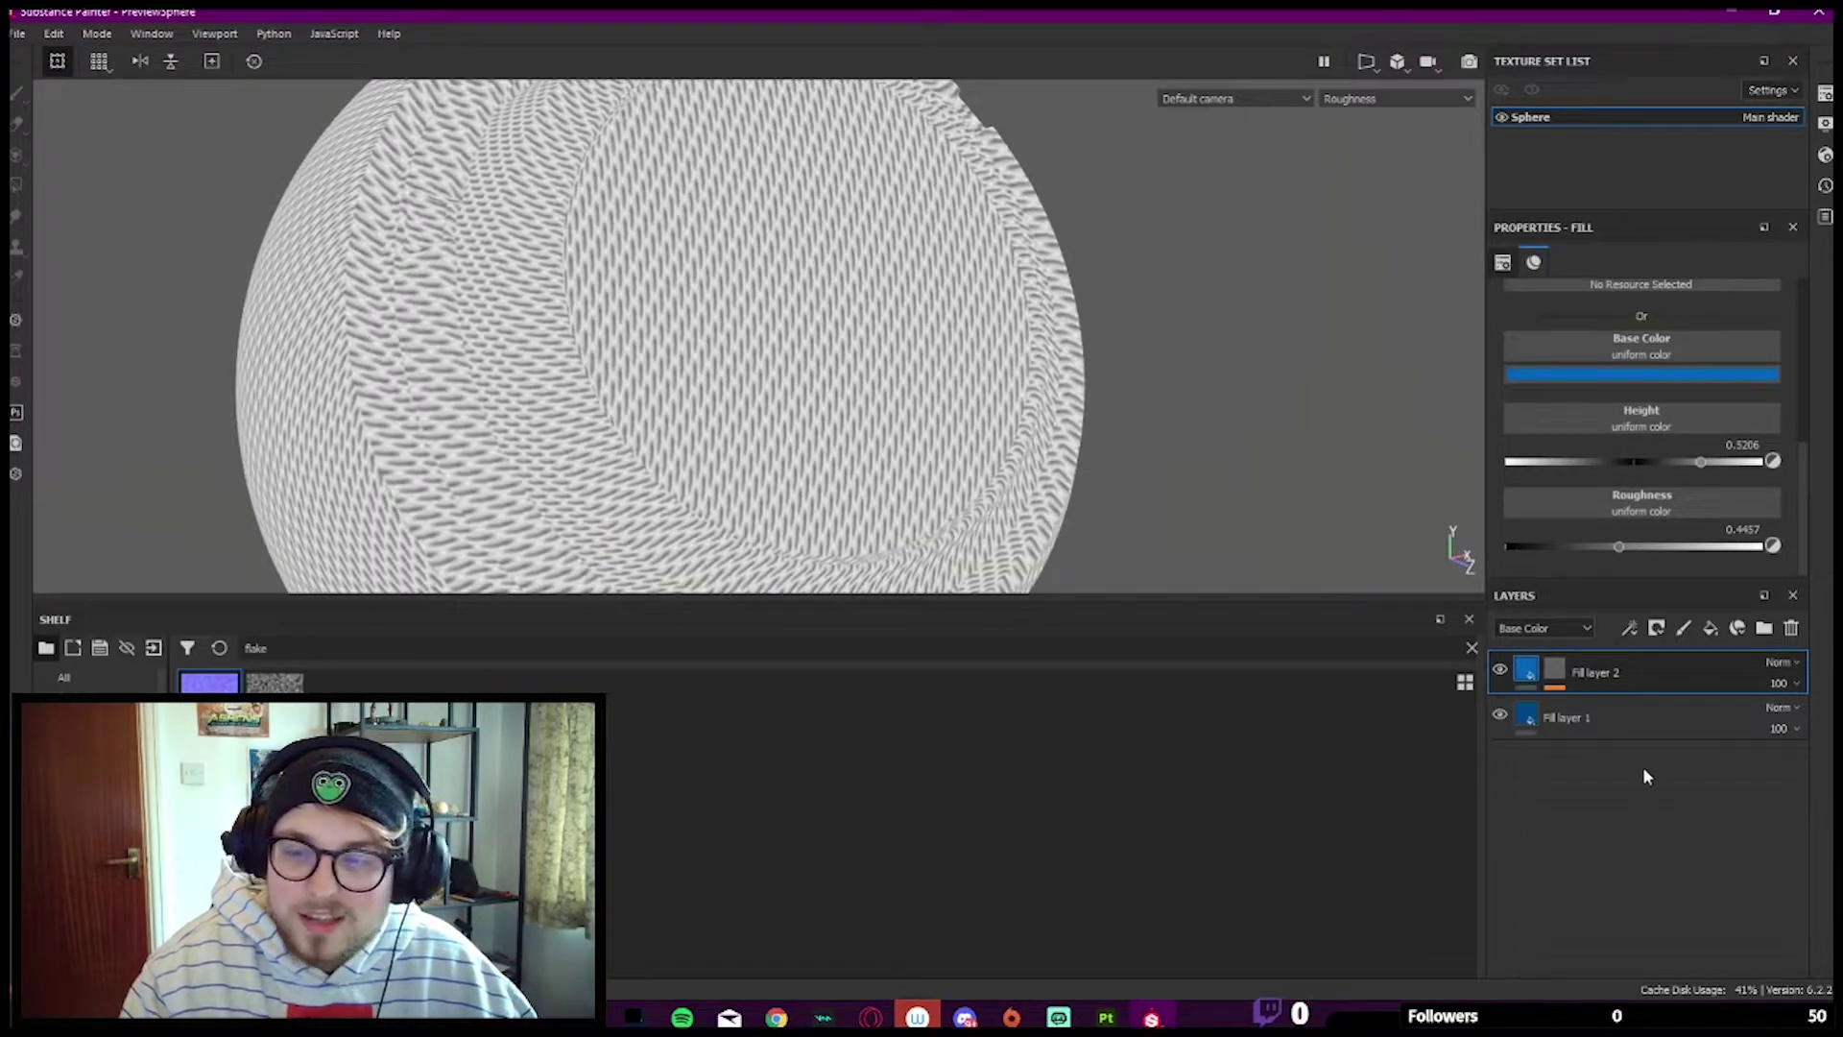
pyautogui.click(1501, 670)
pyautogui.click(1501, 670)
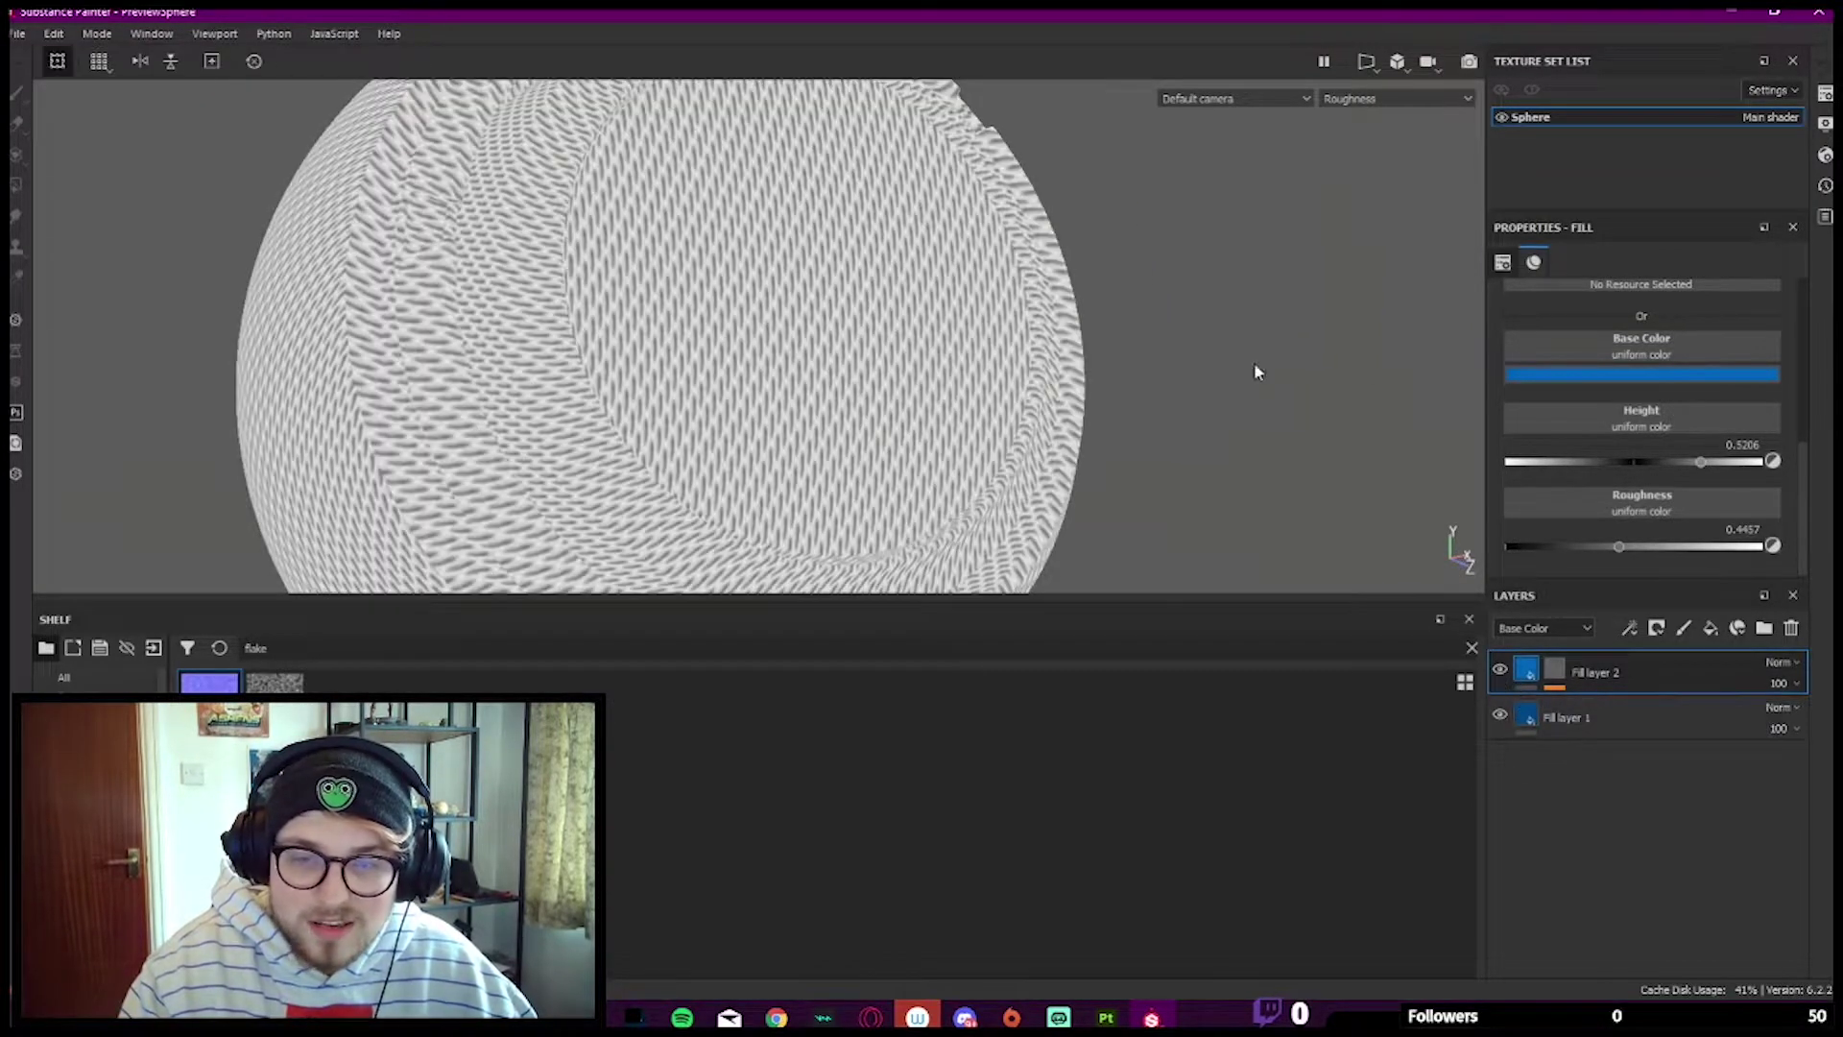
pyautogui.click(1397, 98)
pyautogui.click(1382, 116)
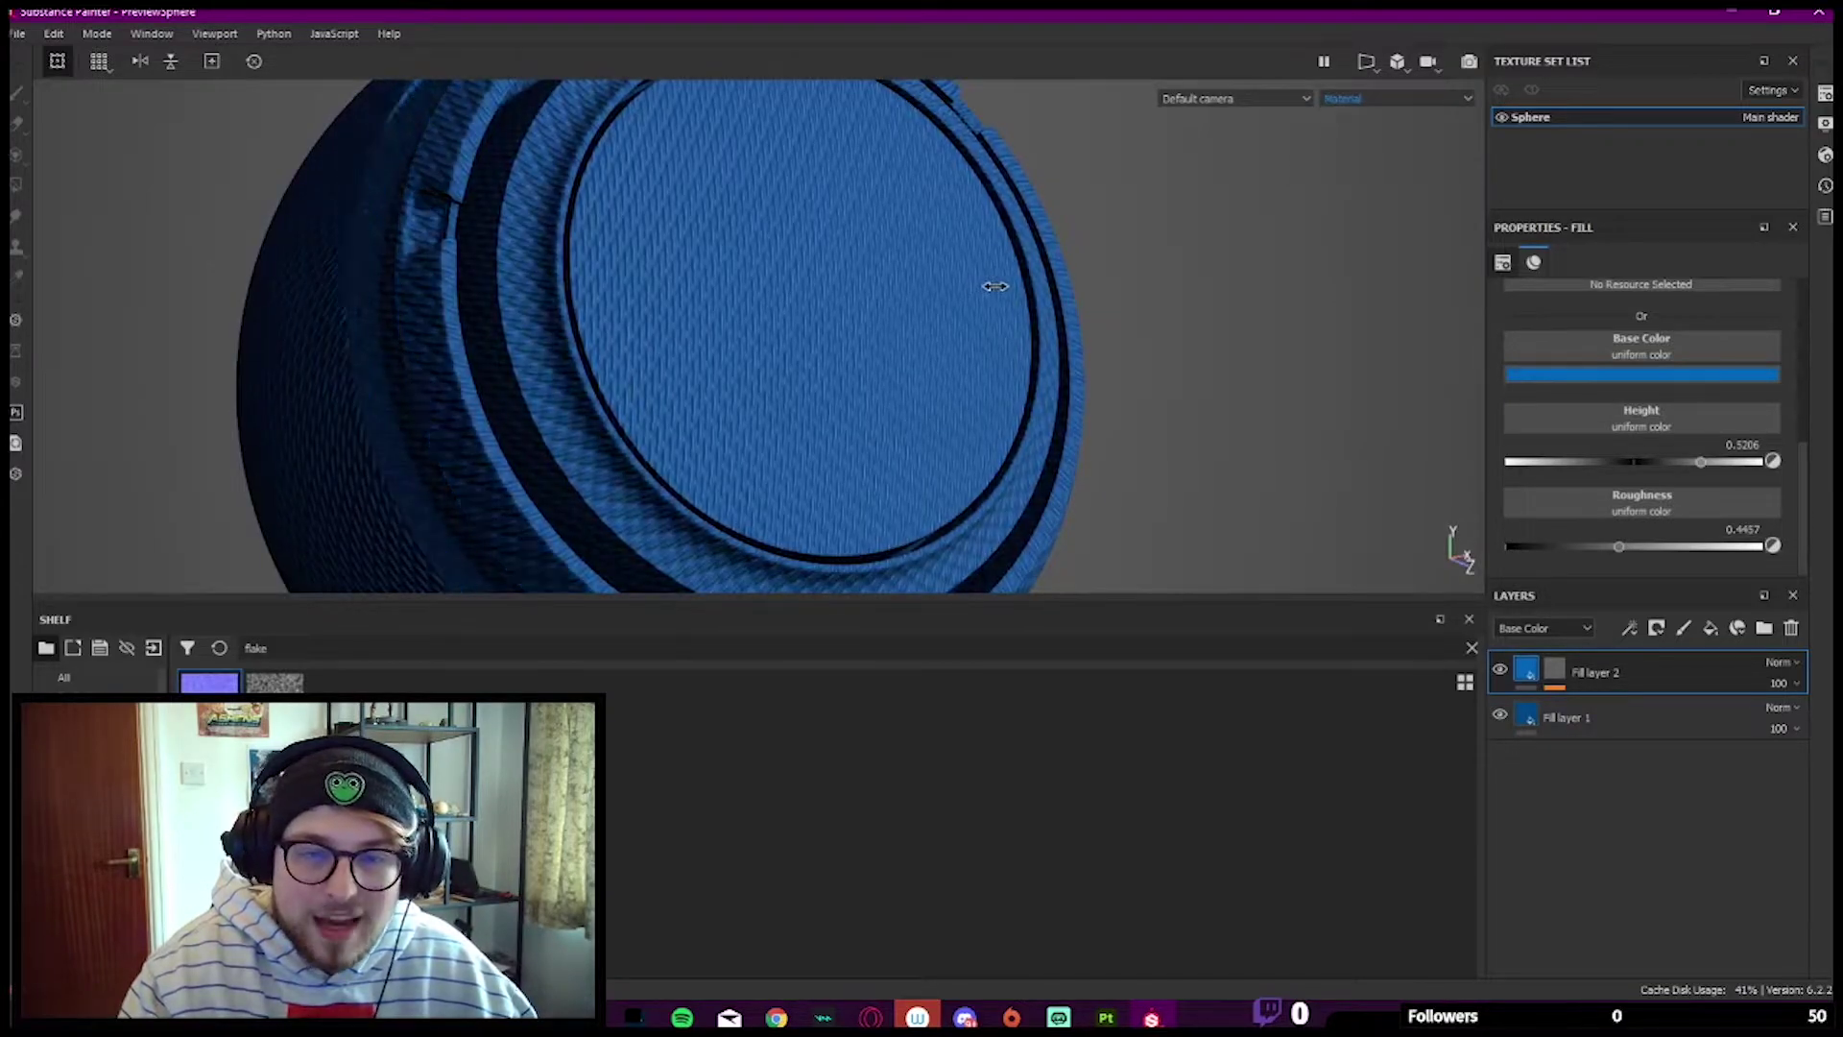
# Step: Check the roughness channel's effect on the blue weave from close up and from farther away
pyautogui.keyDown('alt'); pyautogui.moveTo(1249, 491); pyautogui.dragTo(856, 350); pyautogui.keyUp('alt')
pyautogui.scroll(3, 1616, 445)
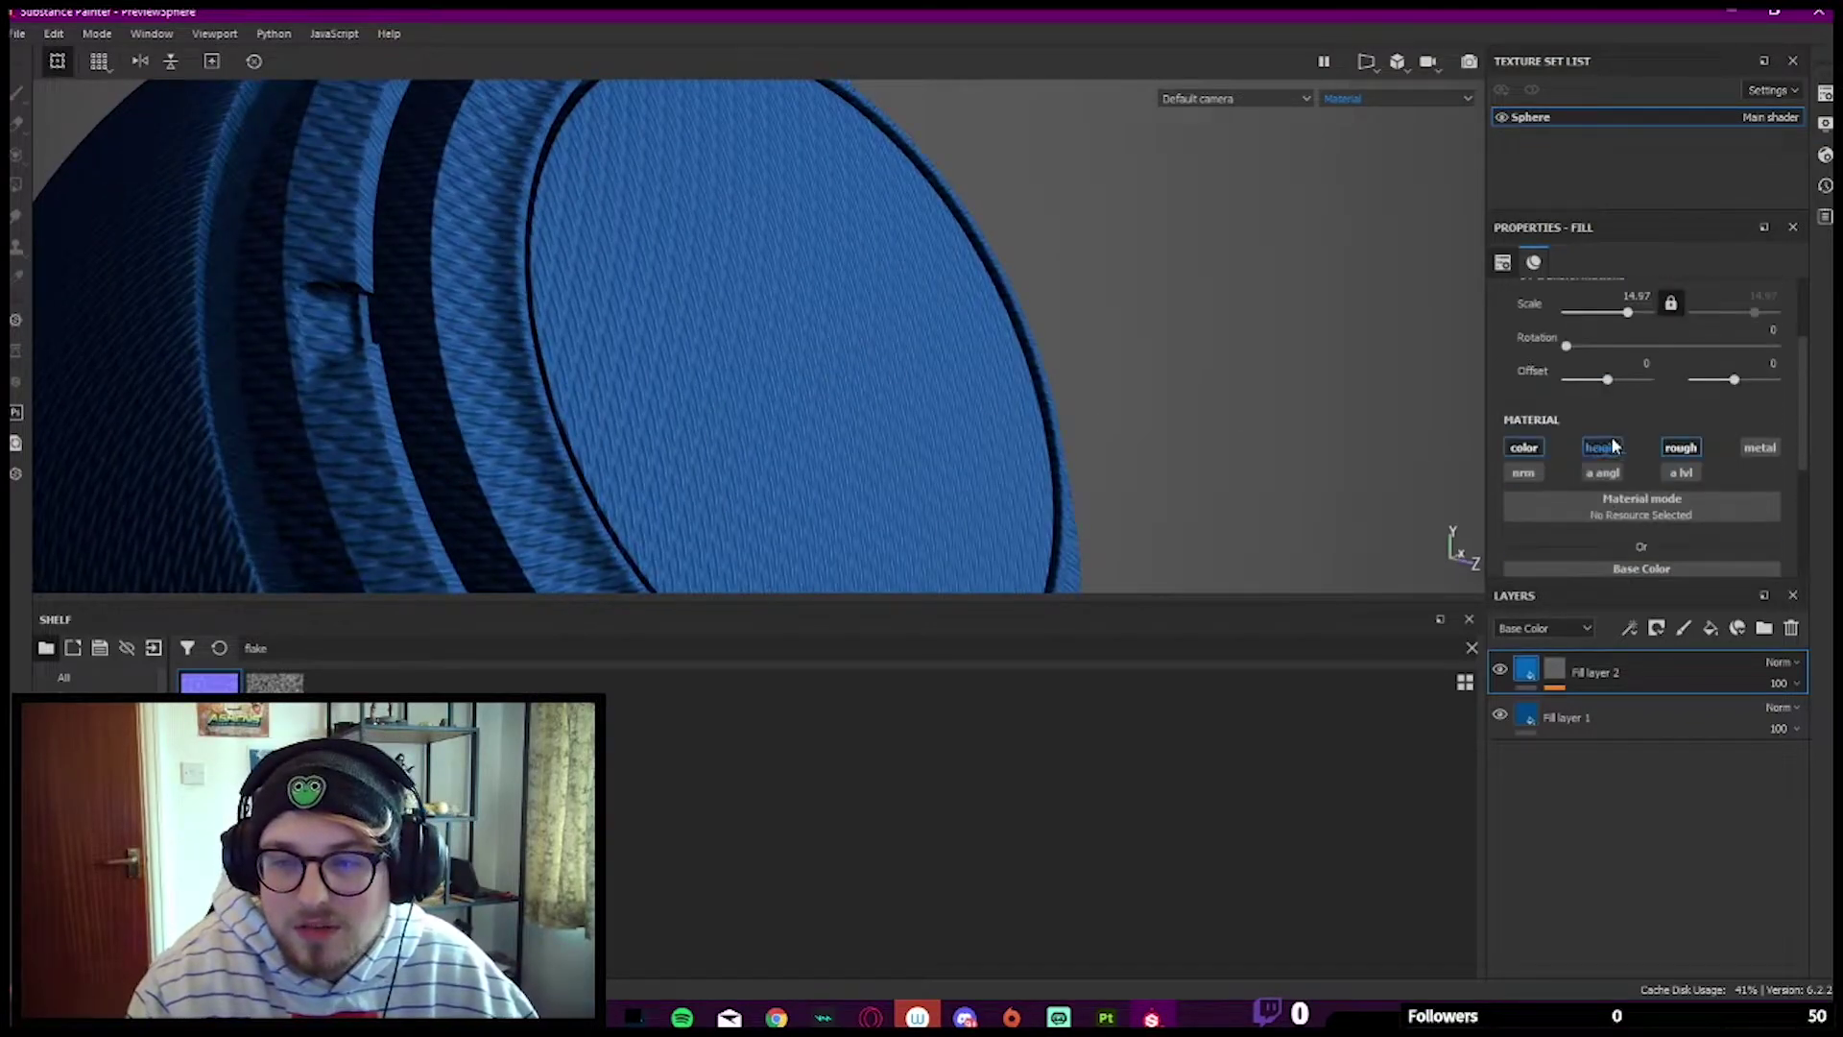
pyautogui.click(1684, 451)
pyautogui.keyDown('alt'); pyautogui.moveTo(662, 355); pyautogui.dragTo(542, 374); pyautogui.keyUp('alt')
pyautogui.scroll(-3, 646, 379)
pyautogui.scroll(2, 751, 378)
pyautogui.scroll(-5, 726, 378)
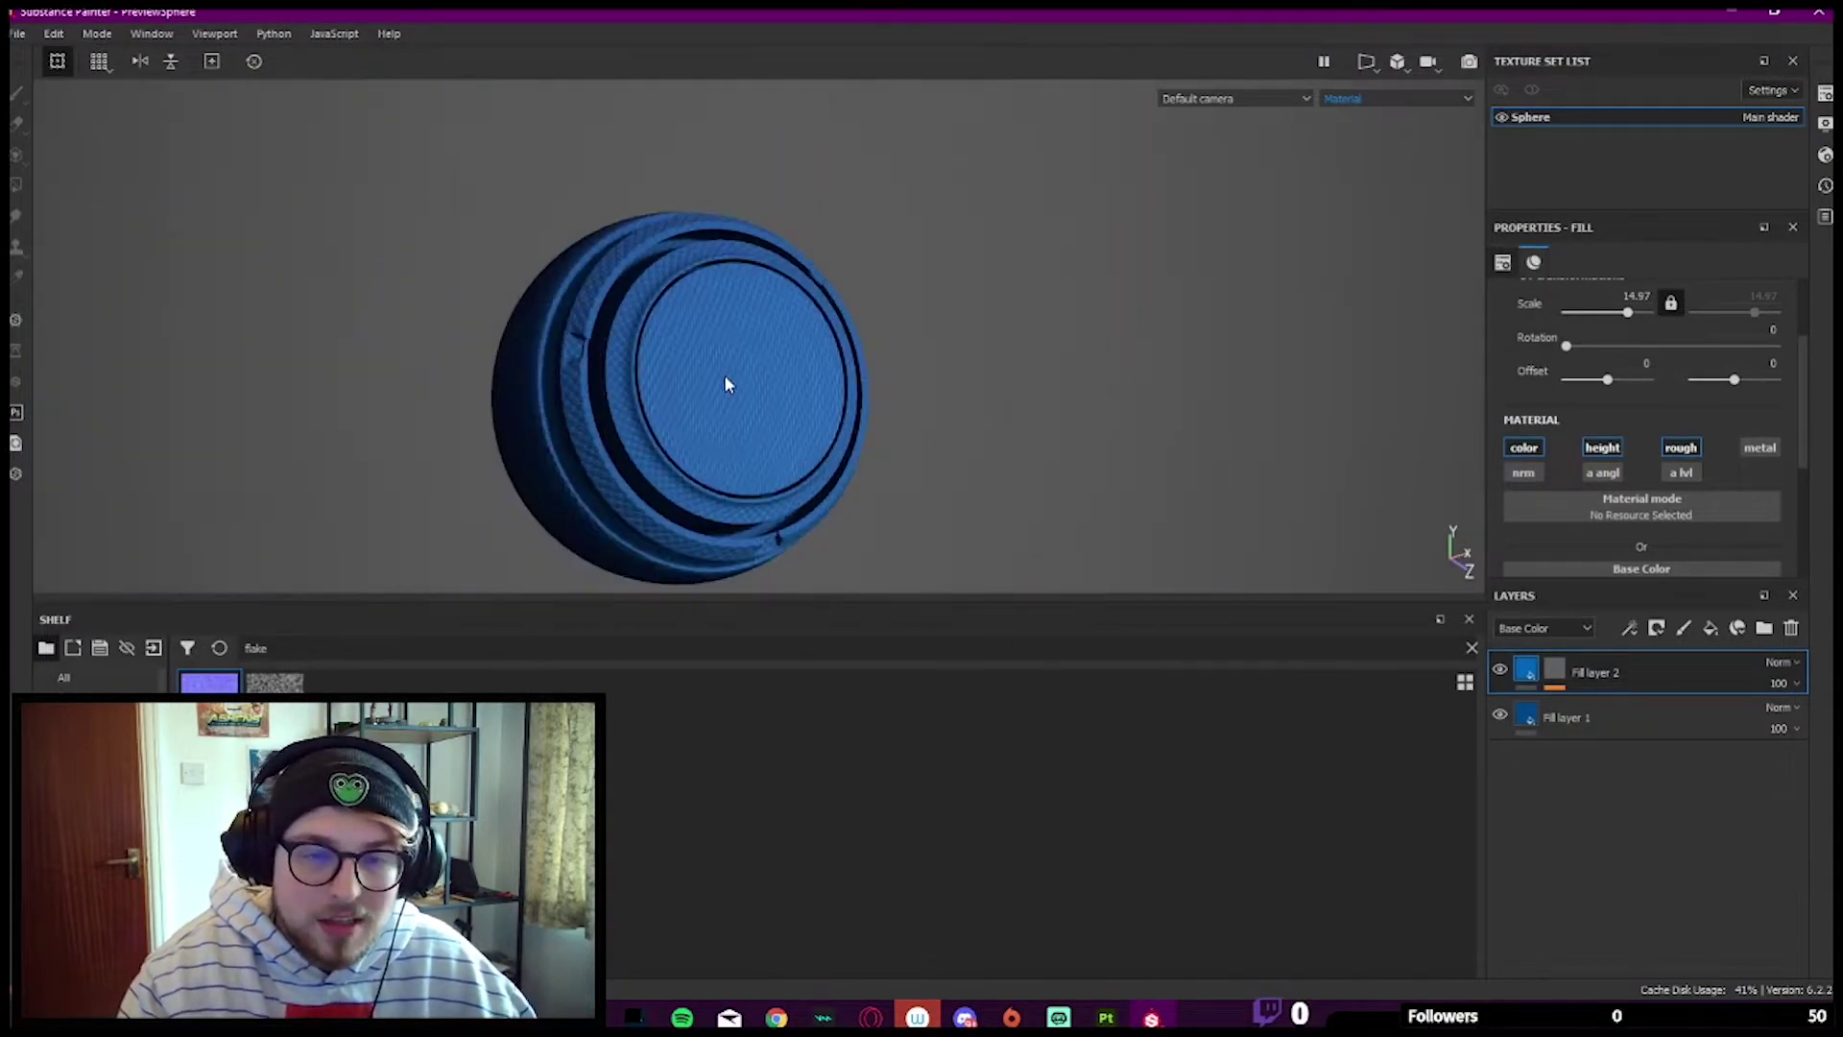
pyautogui.keyDown('alt'); pyautogui.moveTo(724, 384); pyautogui.dragTo(807, 220); pyautogui.keyUp('alt')
# Step: Add a new fill layer on top and give it a Gradient Flakes bitmap mask found by searching for "flakes"
pyautogui.click(1712, 629)
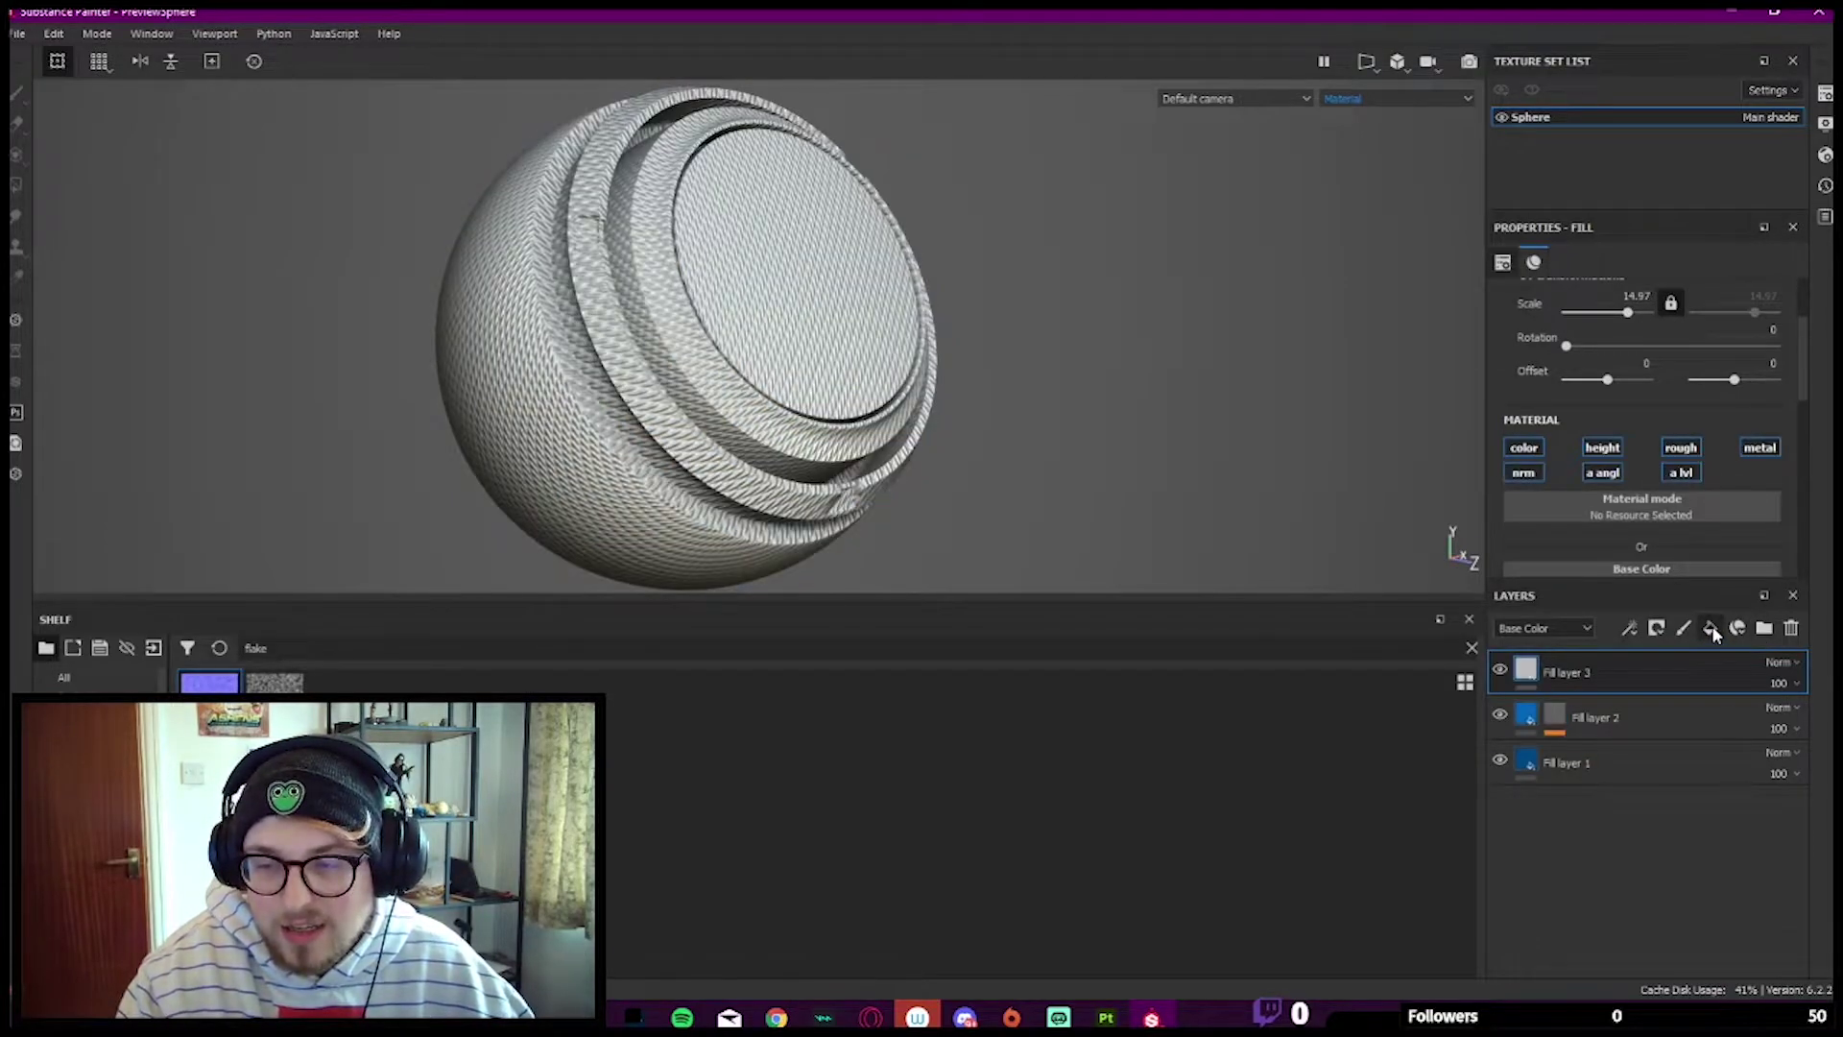
pyautogui.rightClick(1637, 664)
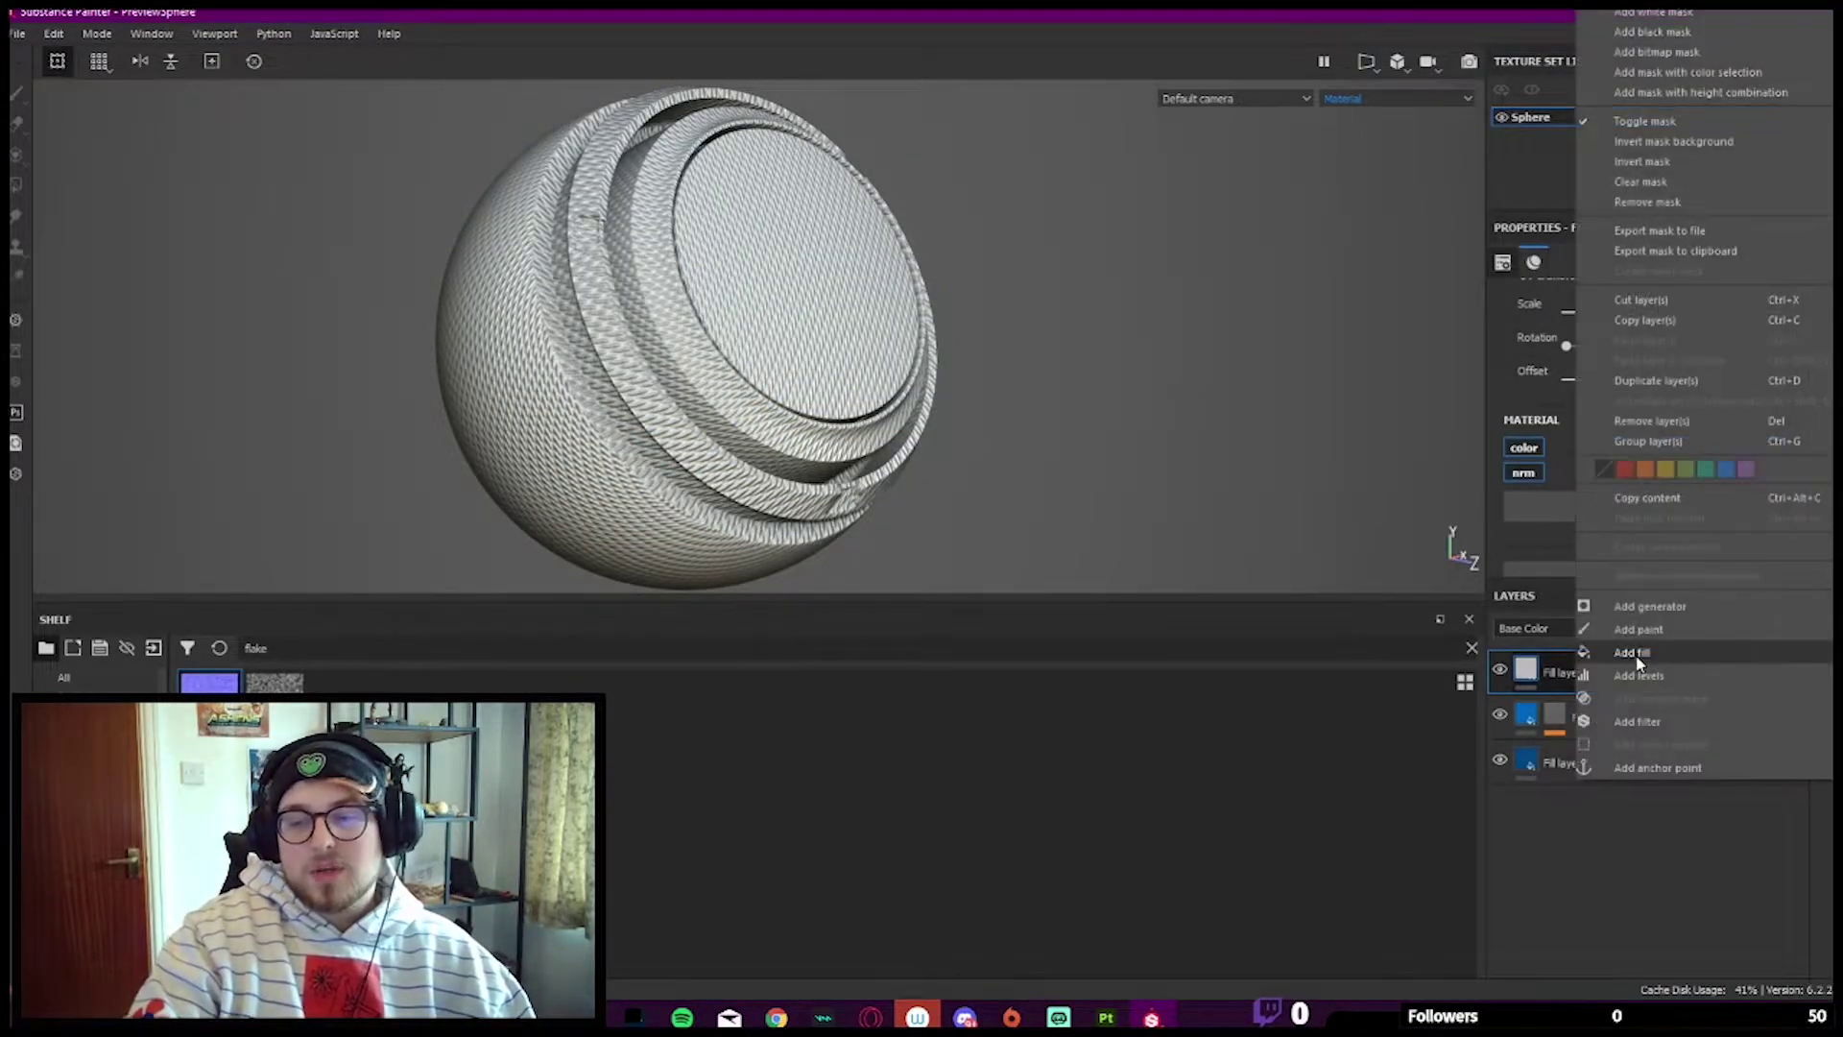
pyautogui.click(1662, 52)
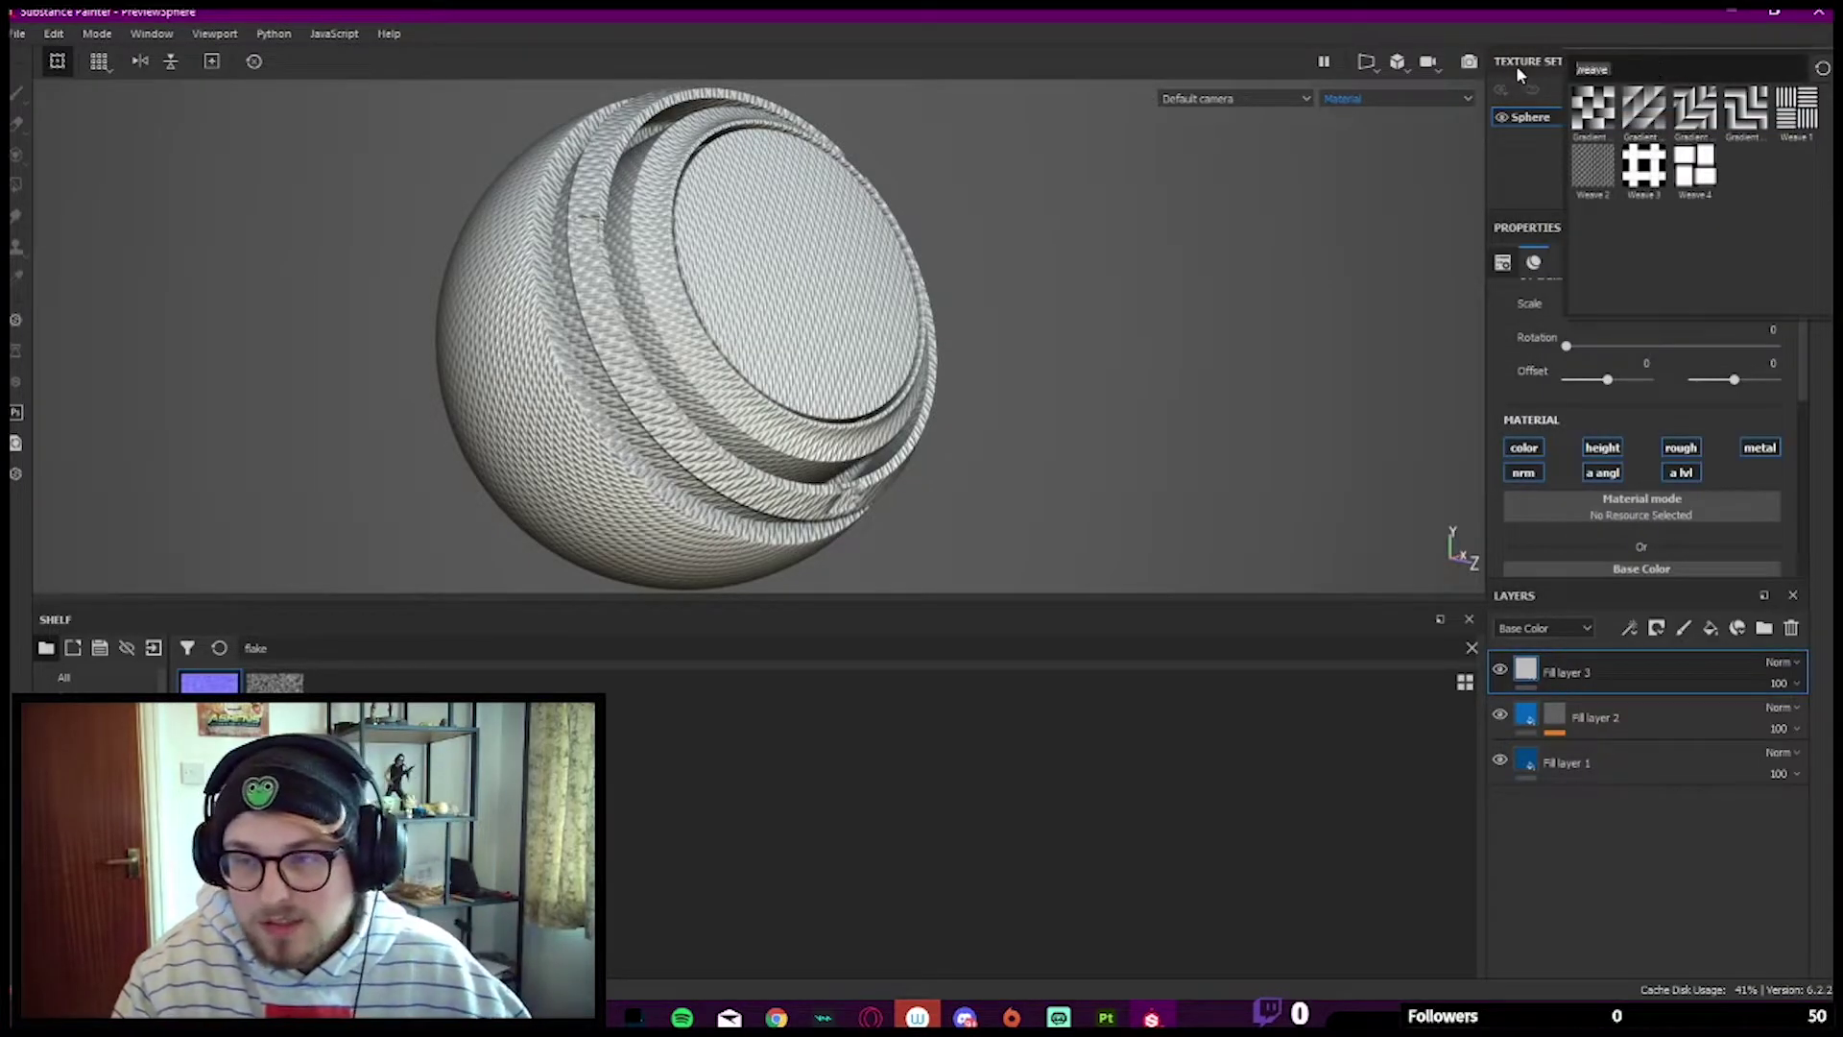
pyautogui.press('BackSpace')
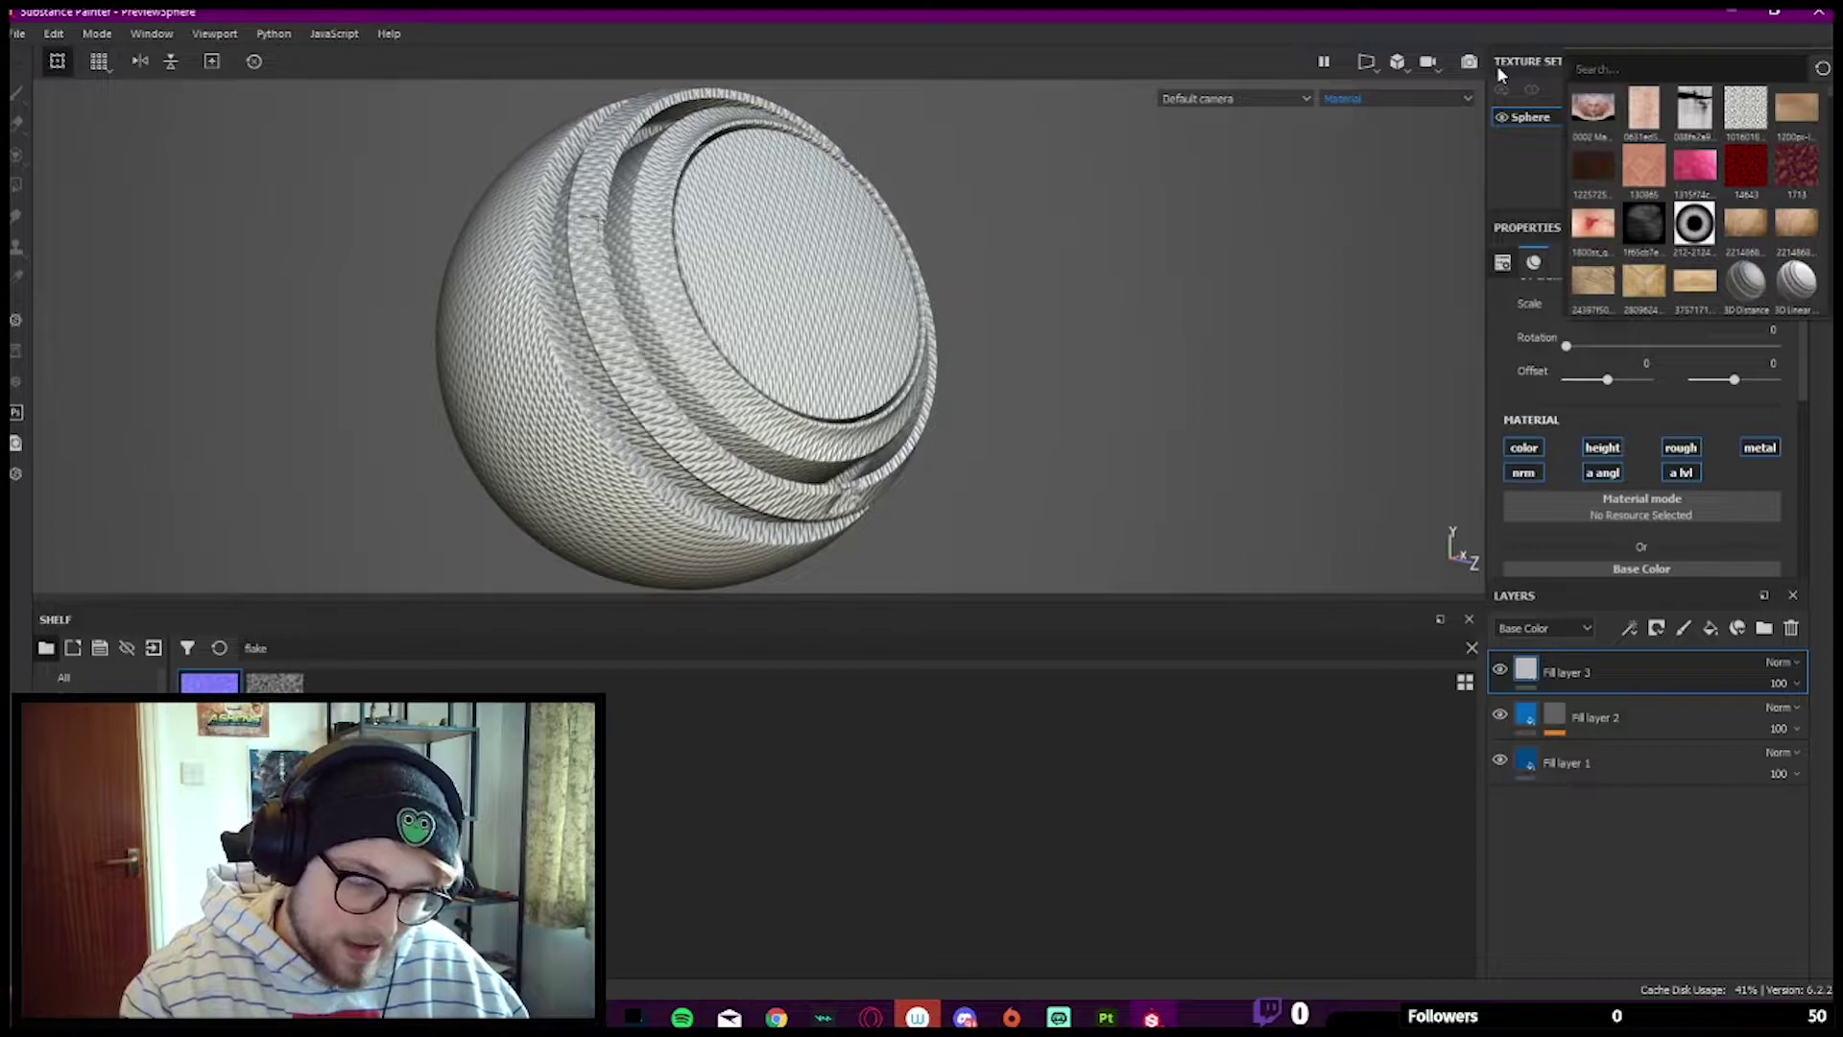
pyautogui.write('flakes')
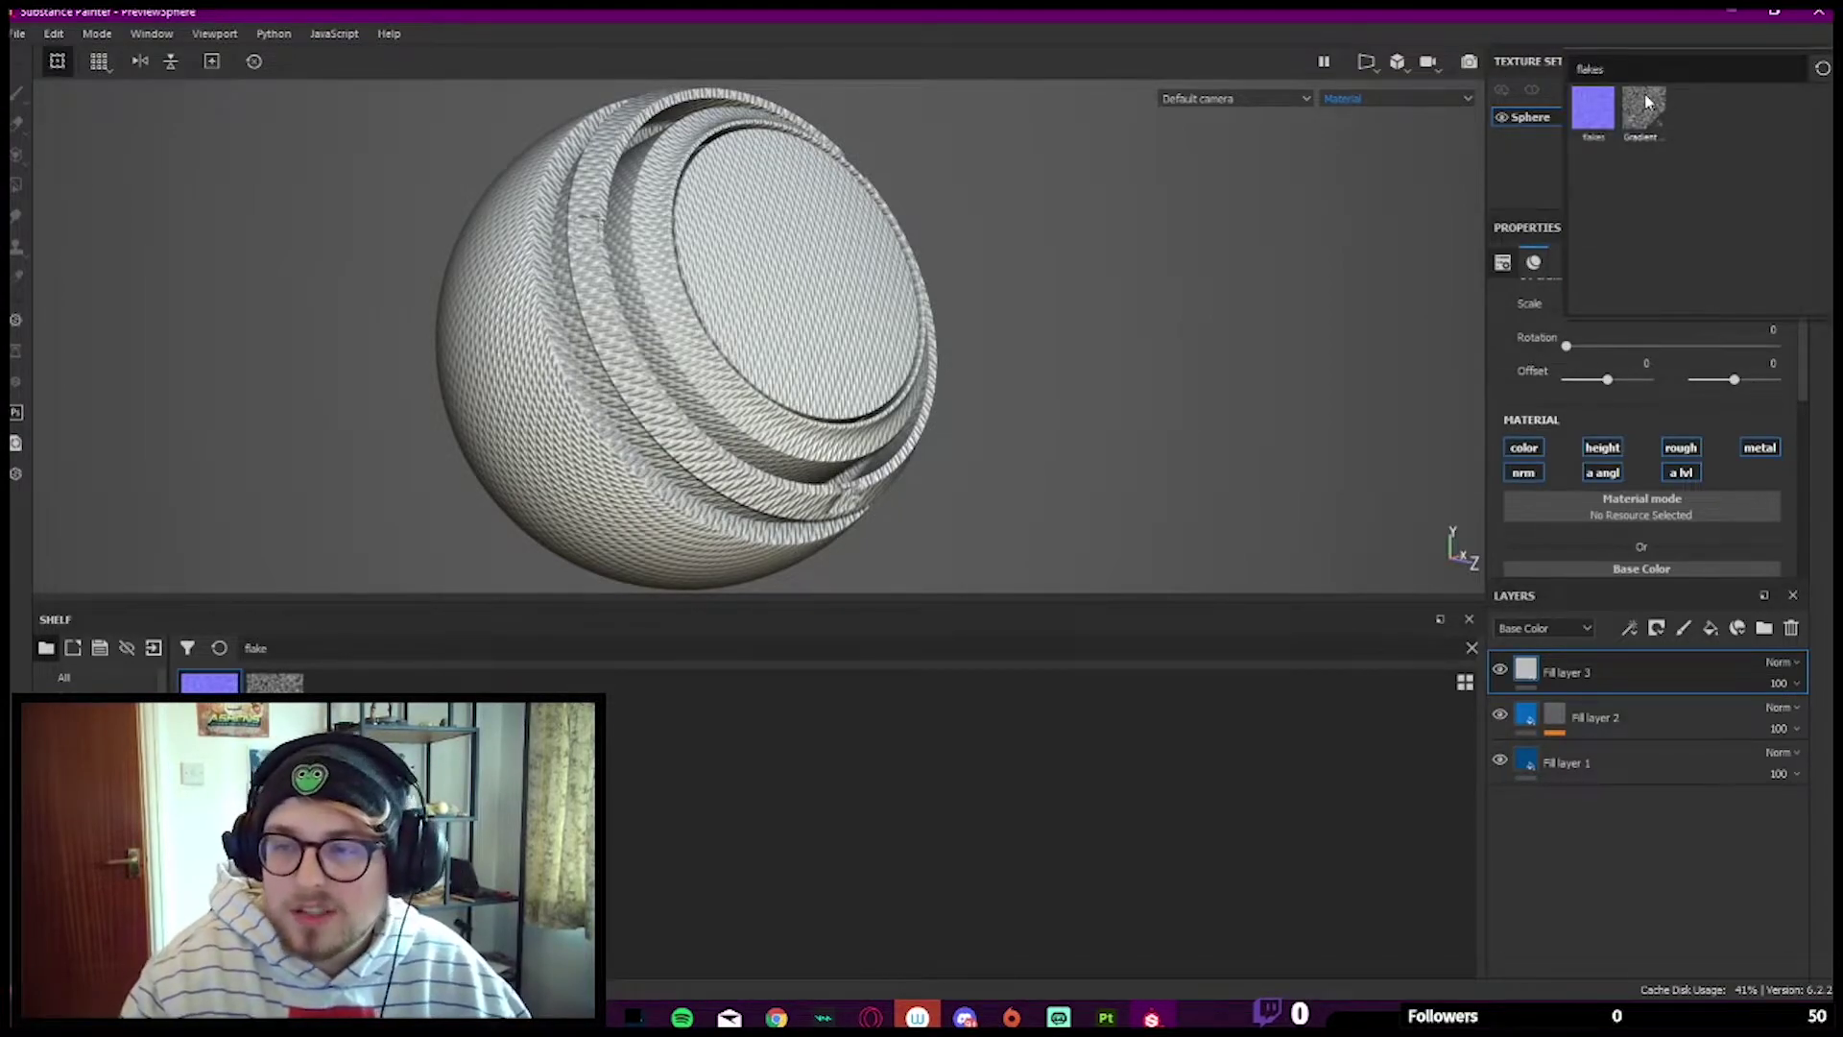
pyautogui.click(1638, 92)
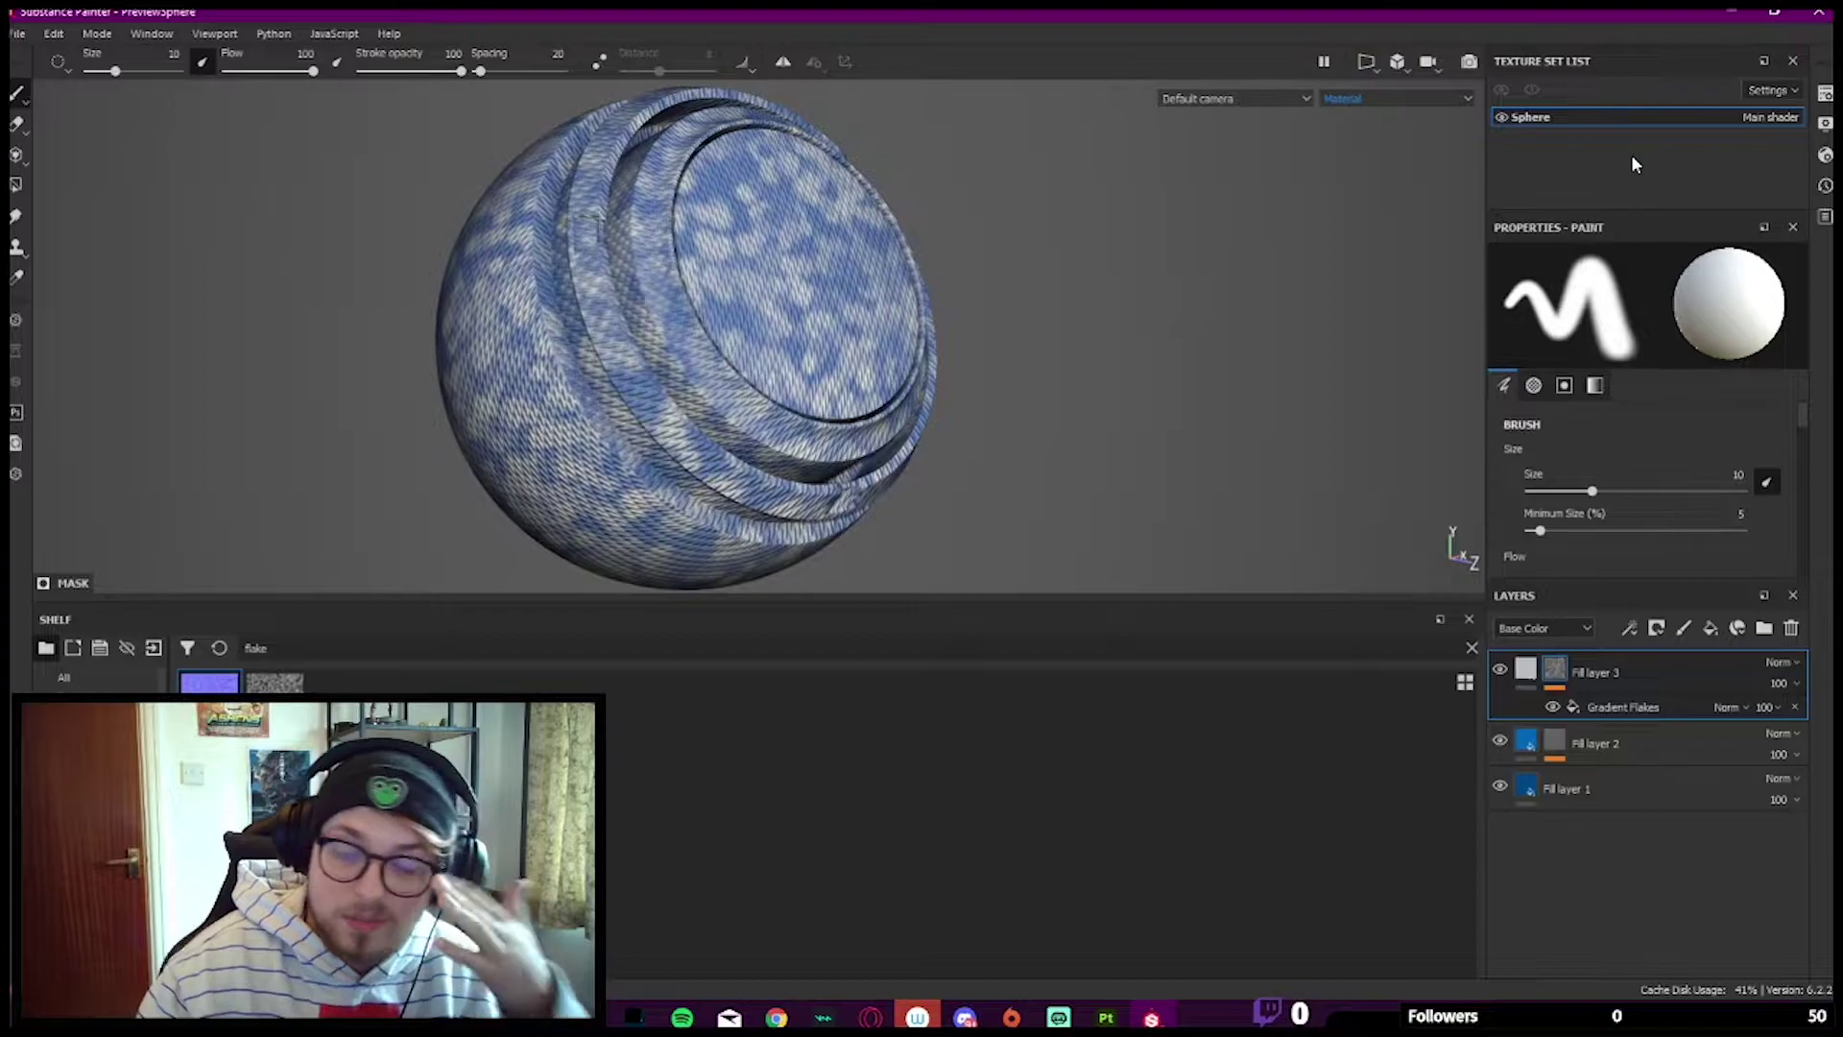
# Step: Set the UV scale of Fill layer 3's Gradient Flakes mask to 10.08
pyautogui.click(1619, 708)
pyautogui.scroll(1, 1633, 400)
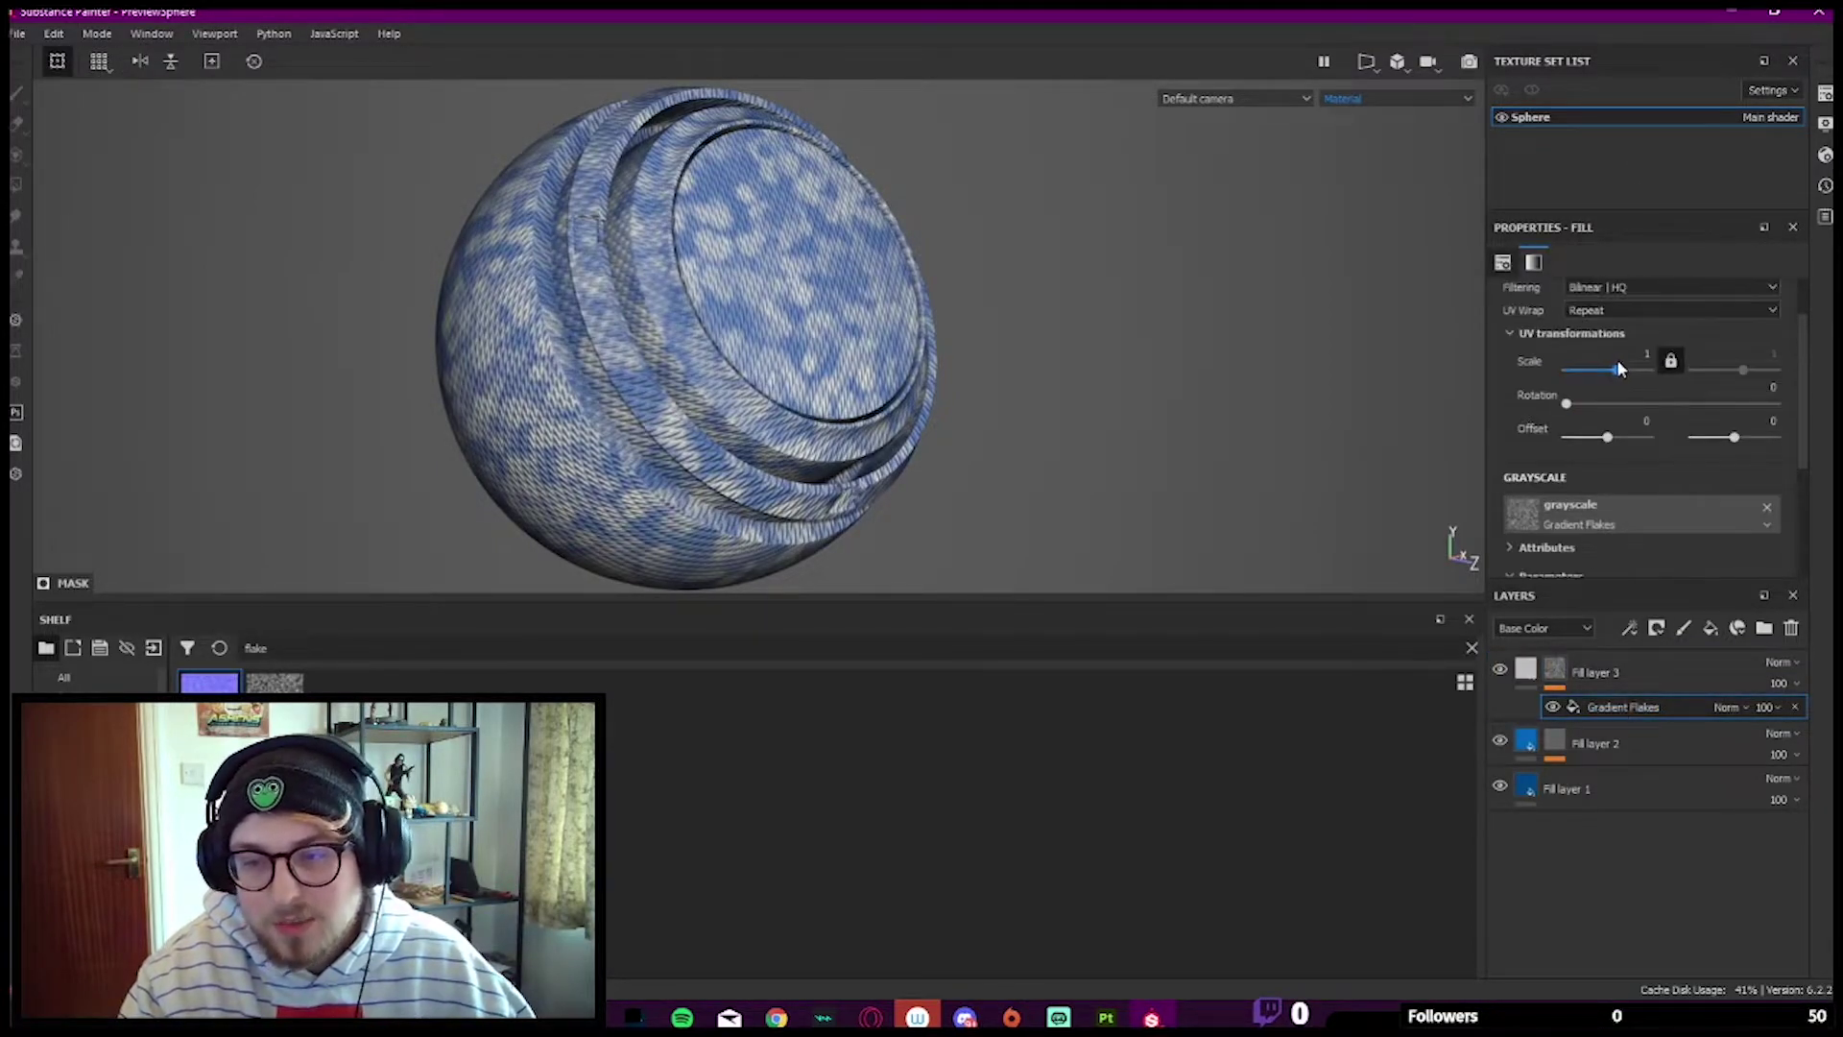
pyautogui.moveTo(1618, 370); pyautogui.dragTo(1626, 368)
pyautogui.keyDown('alt'); pyautogui.moveTo(759, 329); pyautogui.dragTo(967, 246); pyautogui.keyUp('alt')
pyautogui.scroll(3, 944, 245)
pyautogui.scroll(-4, 959, 247)
pyautogui.scroll(2, 959, 247)
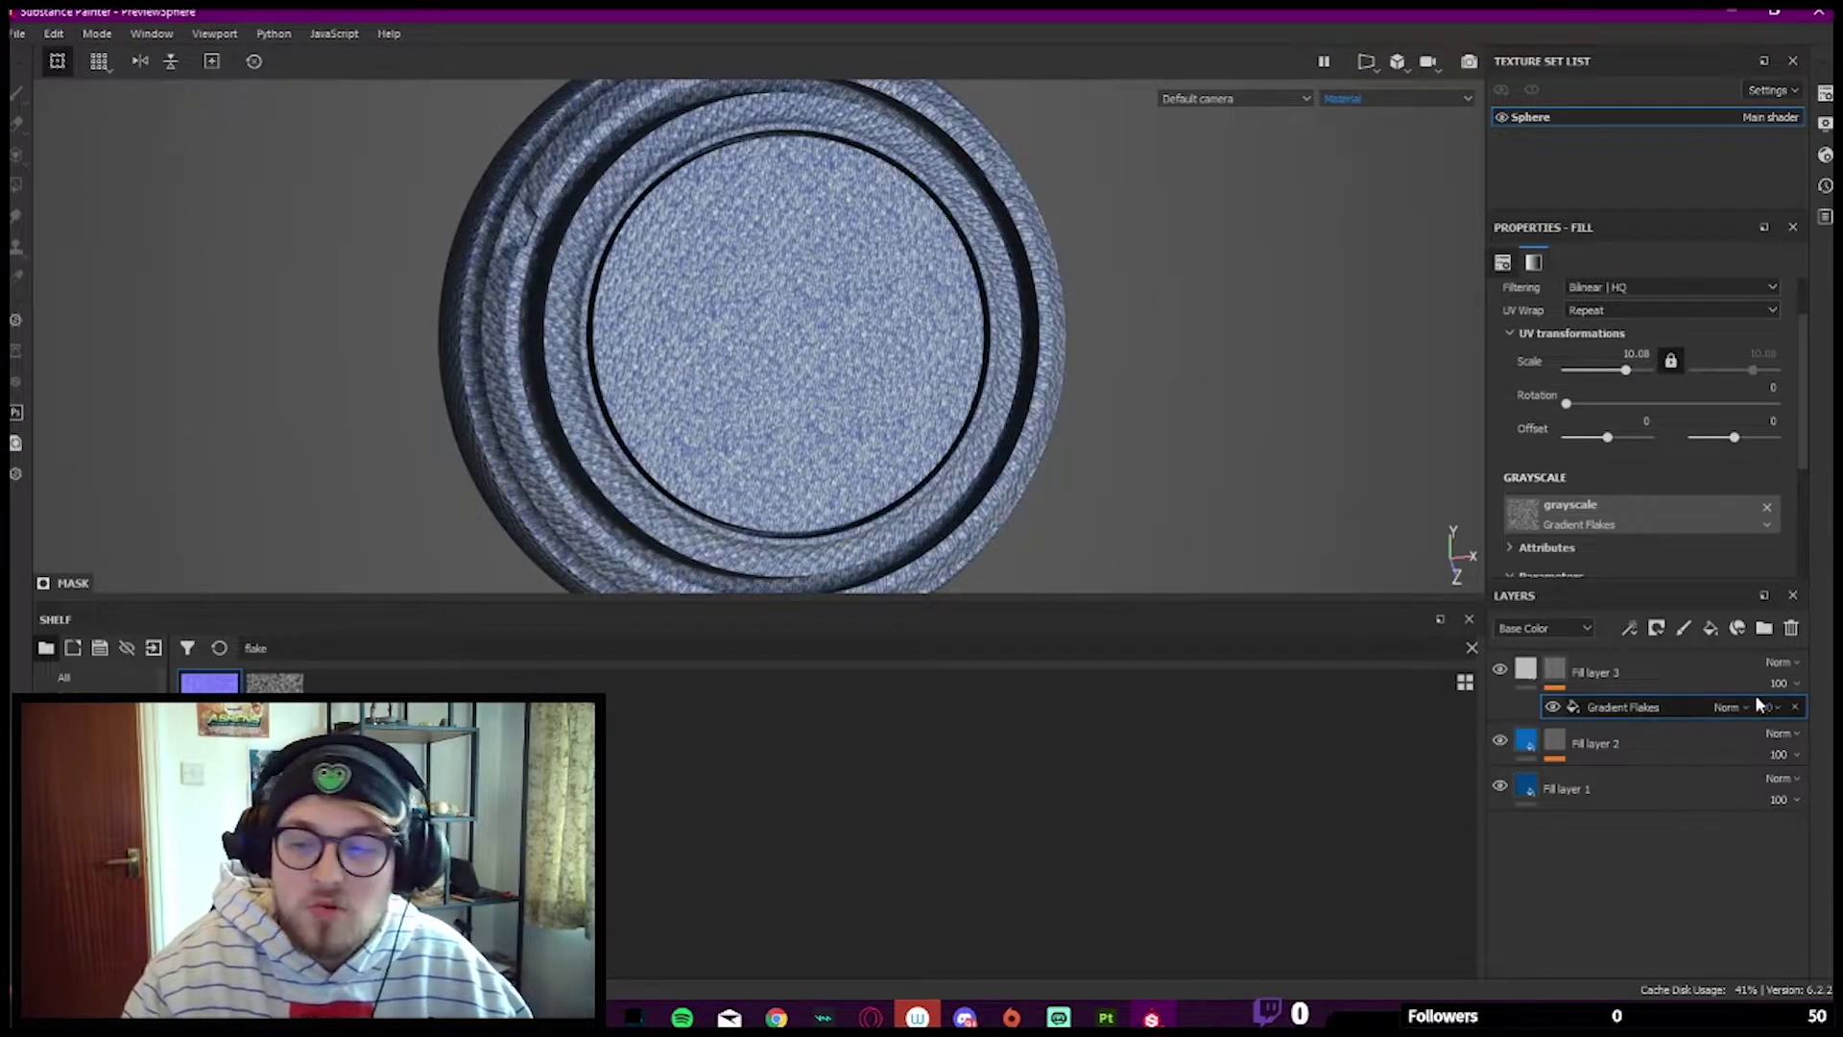
# Step: Give Fill layer 3 a dark grey base color and restrict it to the color channel
pyautogui.click(1518, 670)
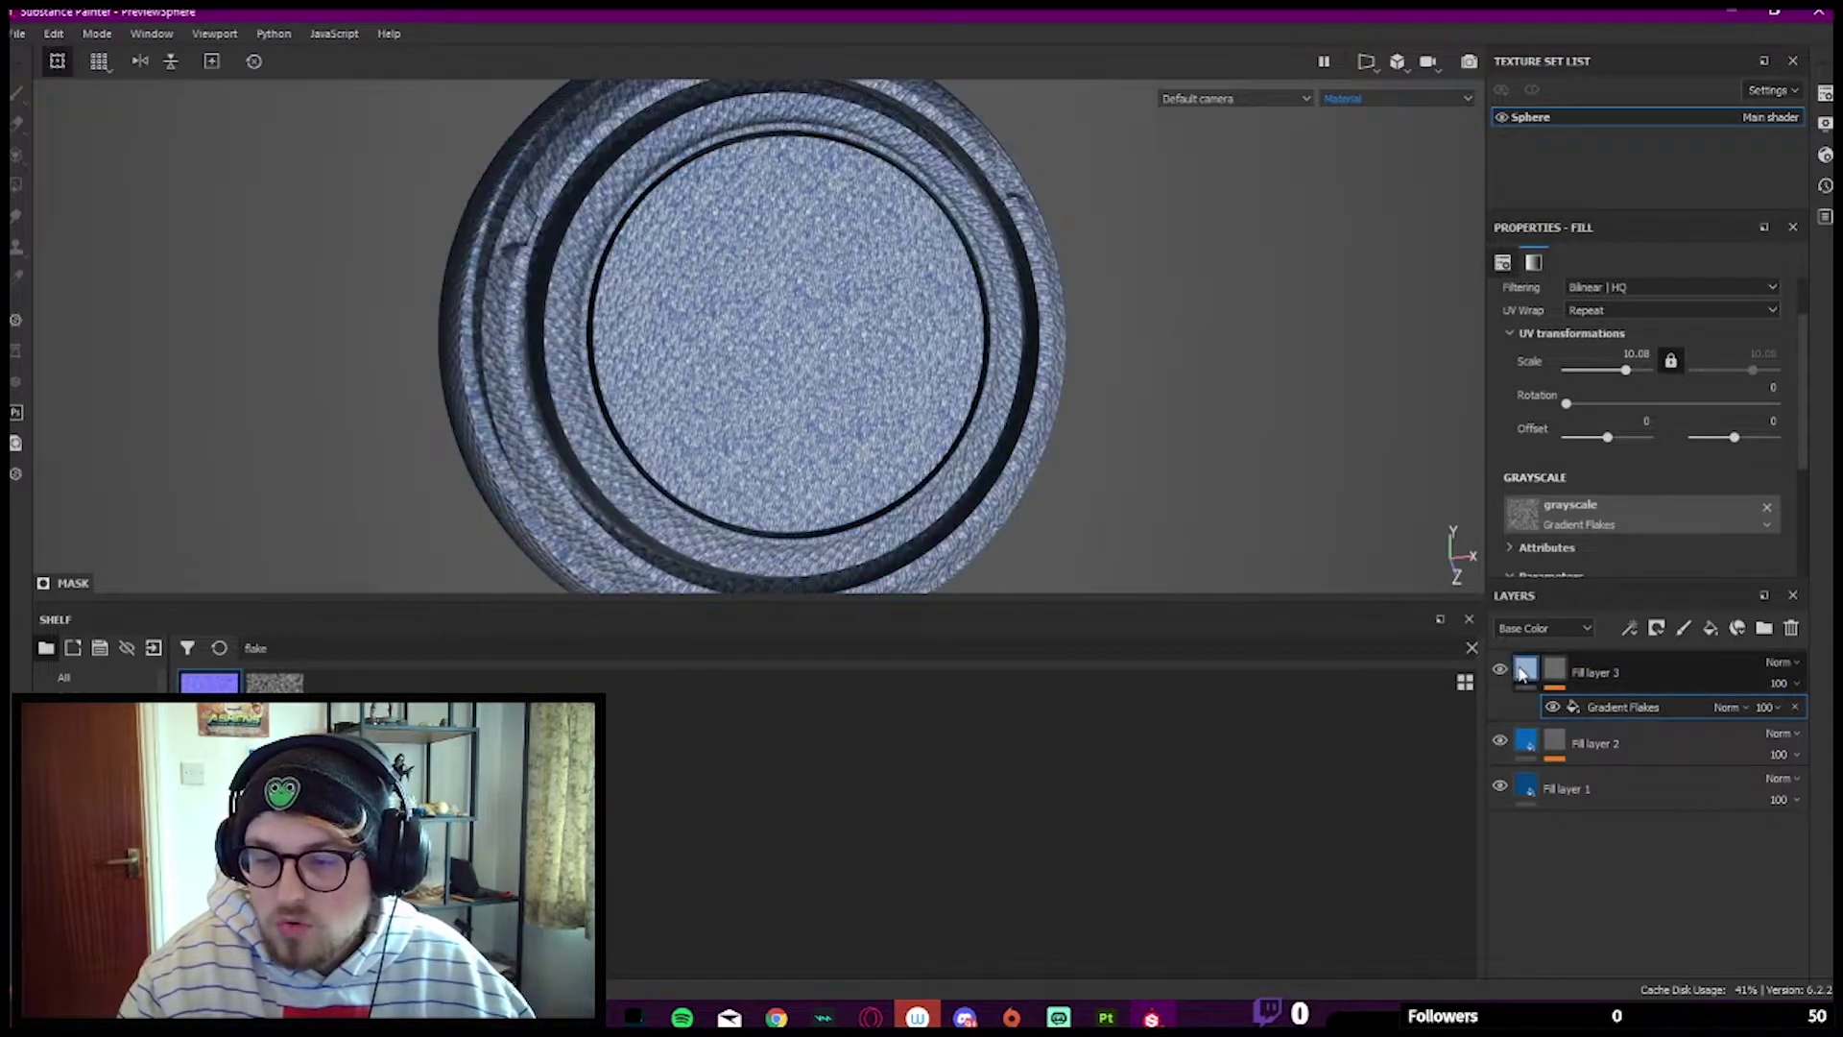
pyautogui.click(1581, 495)
pyautogui.moveTo(1584, 590); pyautogui.dragTo(1546, 638)
pyautogui.keyDown('alt'); pyautogui.click(1522, 334); pyautogui.keyUp('alt')
pyautogui.scroll(2, 862, 355)
pyautogui.keyDown('alt'); pyautogui.moveTo(862, 356); pyautogui.dragTo(829, 284); pyautogui.keyUp('alt')
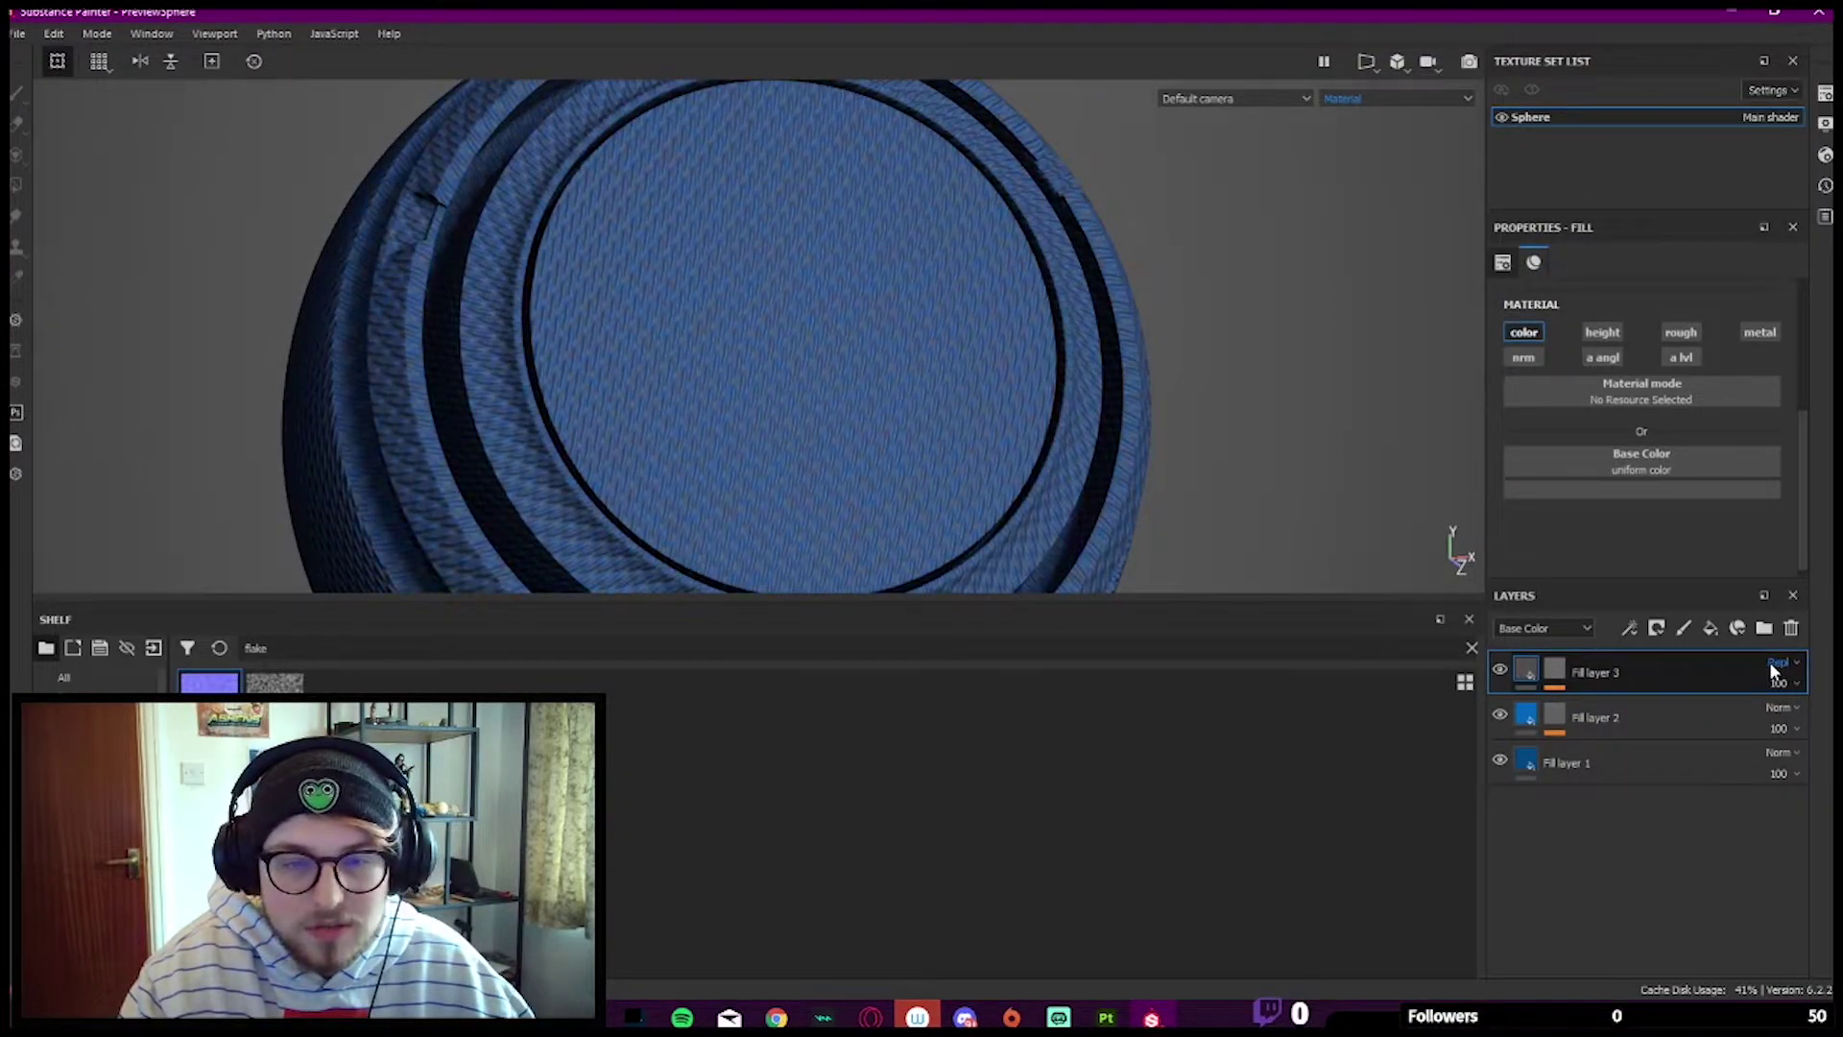
# Step: Set Fill layer 3's base color blending mode to Multiply
pyautogui.scroll(-1, 1770, 662)
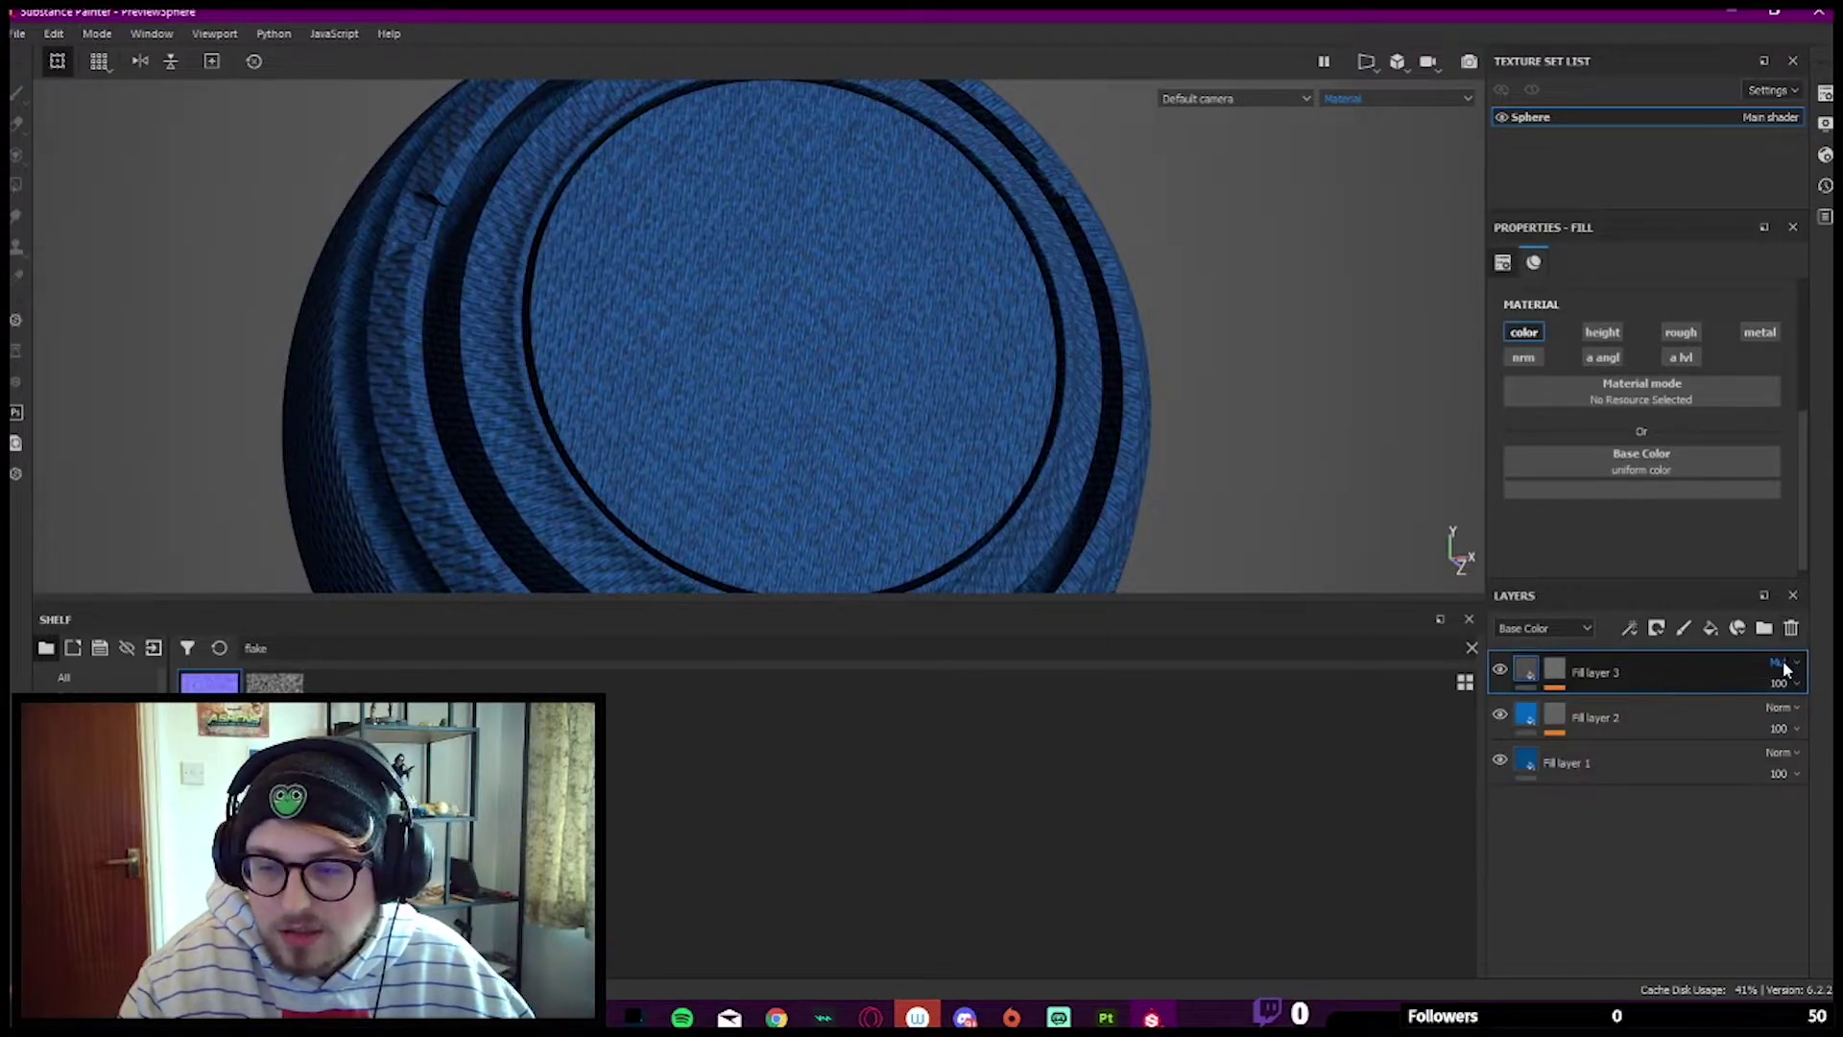
pyautogui.click(1779, 669)
pyautogui.click(1784, 677)
pyautogui.click(1781, 671)
pyautogui.click(1731, 669)
pyautogui.scroll(-3, 683, 253)
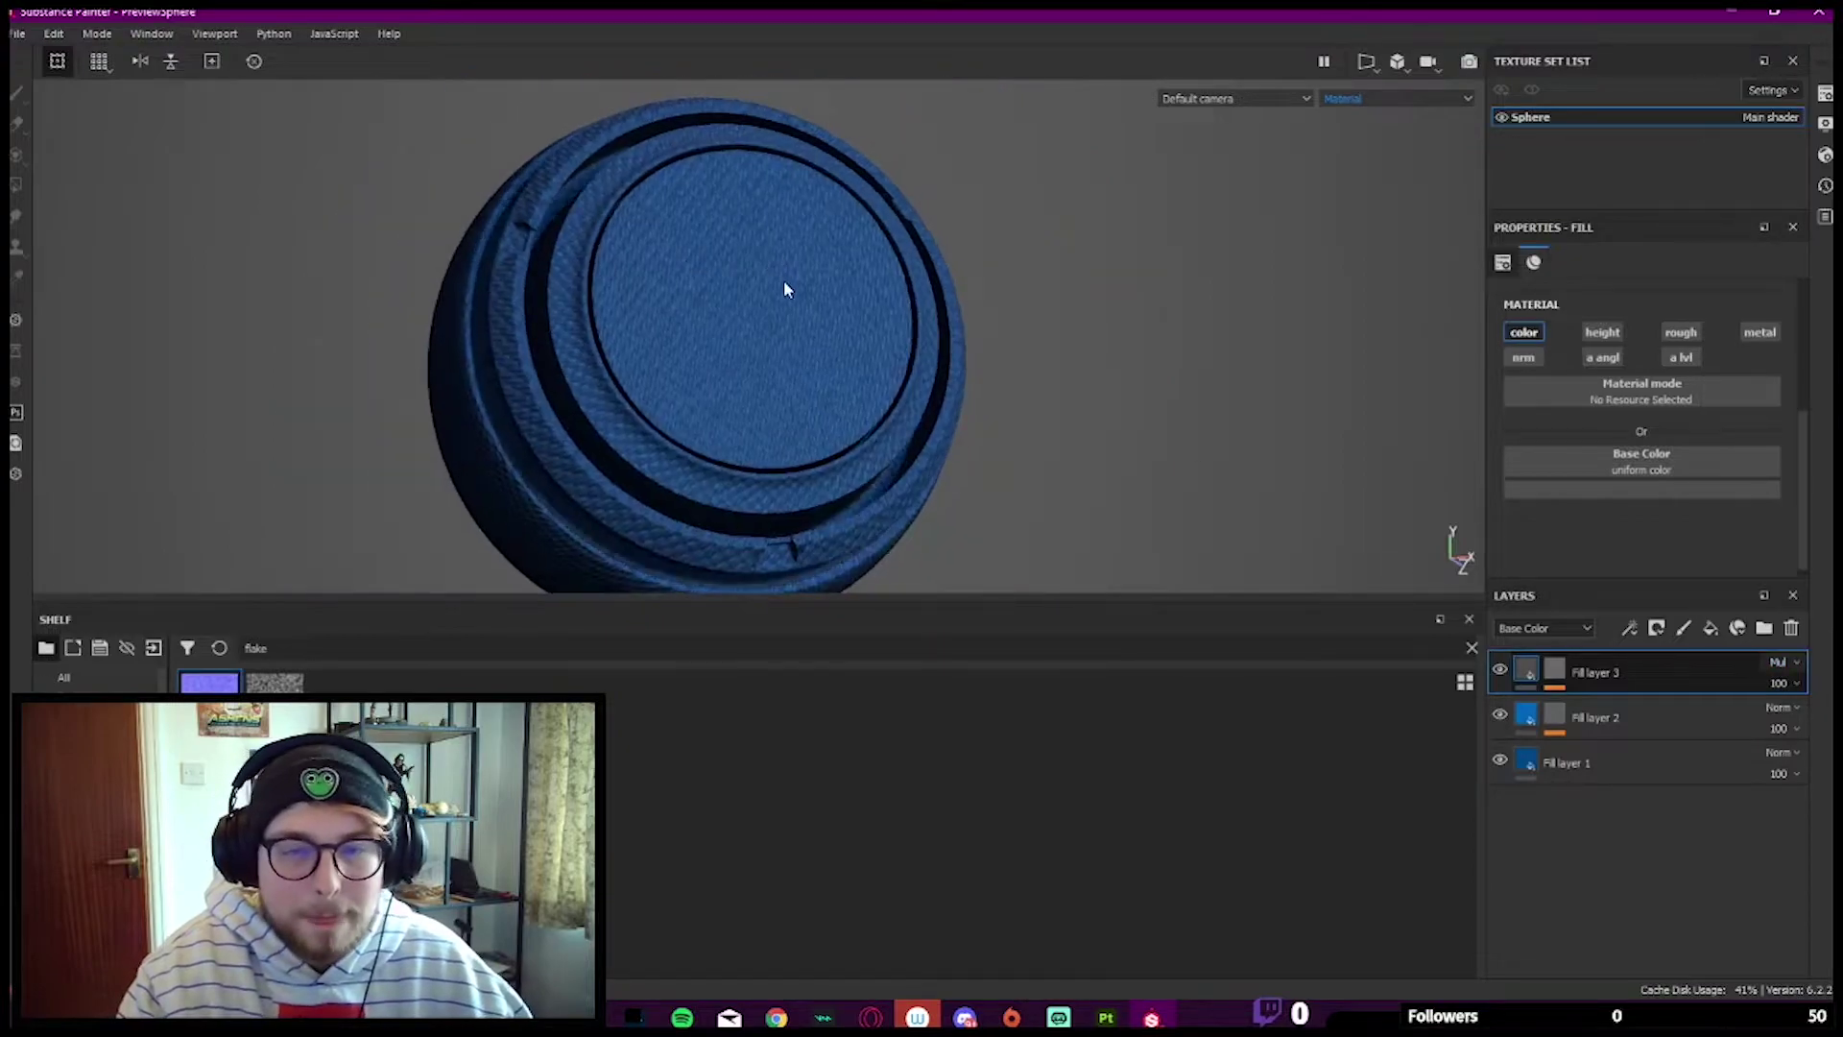
# Step: Inspect the flake variation on the sphere near and far, comparing it with Fill layer 3 hidden and shown
pyautogui.scroll(4, 793, 322)
pyautogui.keyDown('shift'); pyautogui.moveTo(793, 288); pyautogui.dragTo(700, 317, button='right'); pyautogui.keyUp('shift')
pyautogui.scroll(-3, 700, 317)
pyautogui.keyDown('alt'); pyautogui.moveTo(700, 317); pyautogui.dragTo(619, 272); pyautogui.keyUp('alt')
pyautogui.scroll(2, 727, 296)
pyautogui.scroll(-3, 786, 197)
pyautogui.keyDown('alt'); pyautogui.moveTo(787, 195); pyautogui.dragTo(711, 215, button='middle'); pyautogui.keyUp('alt')
pyautogui.scroll(3, 718, 209)
pyautogui.keyDown('shift'); pyautogui.moveTo(724, 231); pyautogui.dragTo(790, 270, button='right'); pyautogui.keyUp('shift')
pyautogui.scroll(2, 672, 231)
pyautogui.keyDown('alt'); pyautogui.moveTo(672, 232); pyautogui.dragTo(696, 235); pyautogui.keyUp('alt')
pyautogui.click(1500, 669)
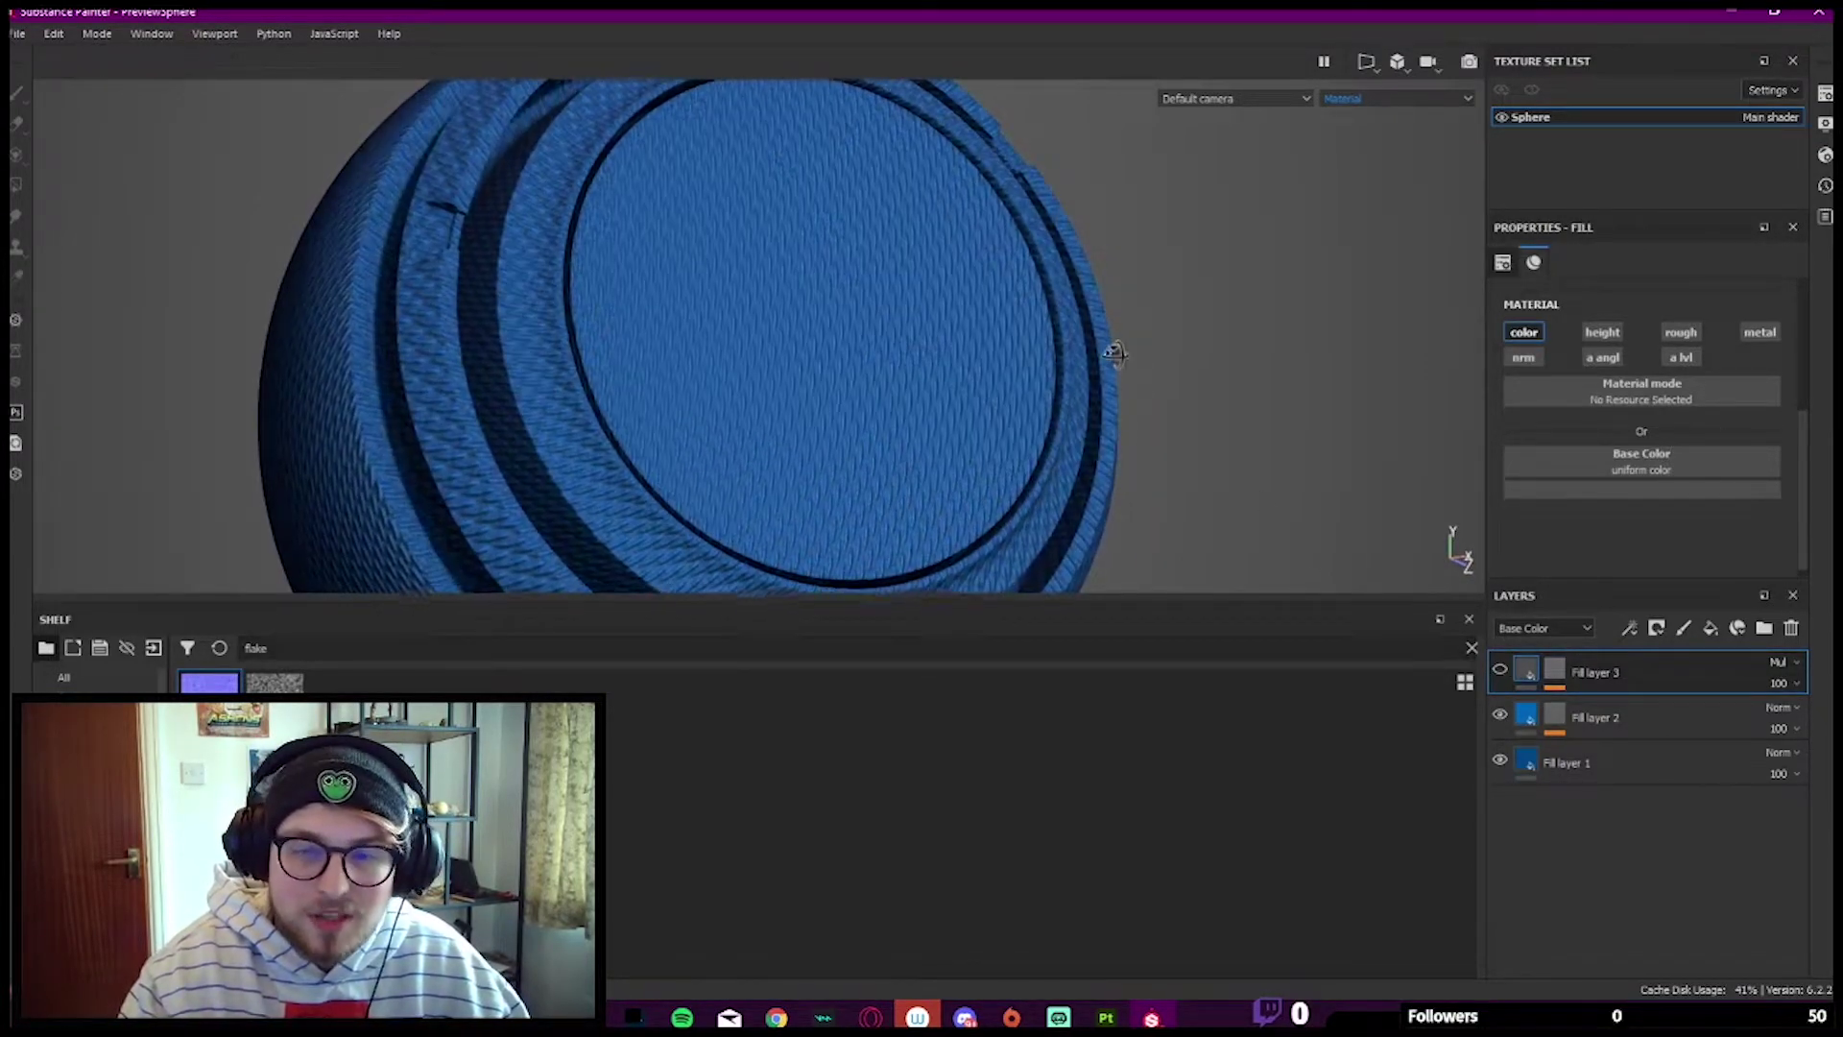
pyautogui.scroll(-3, 877, 252)
pyautogui.click(1499, 670)
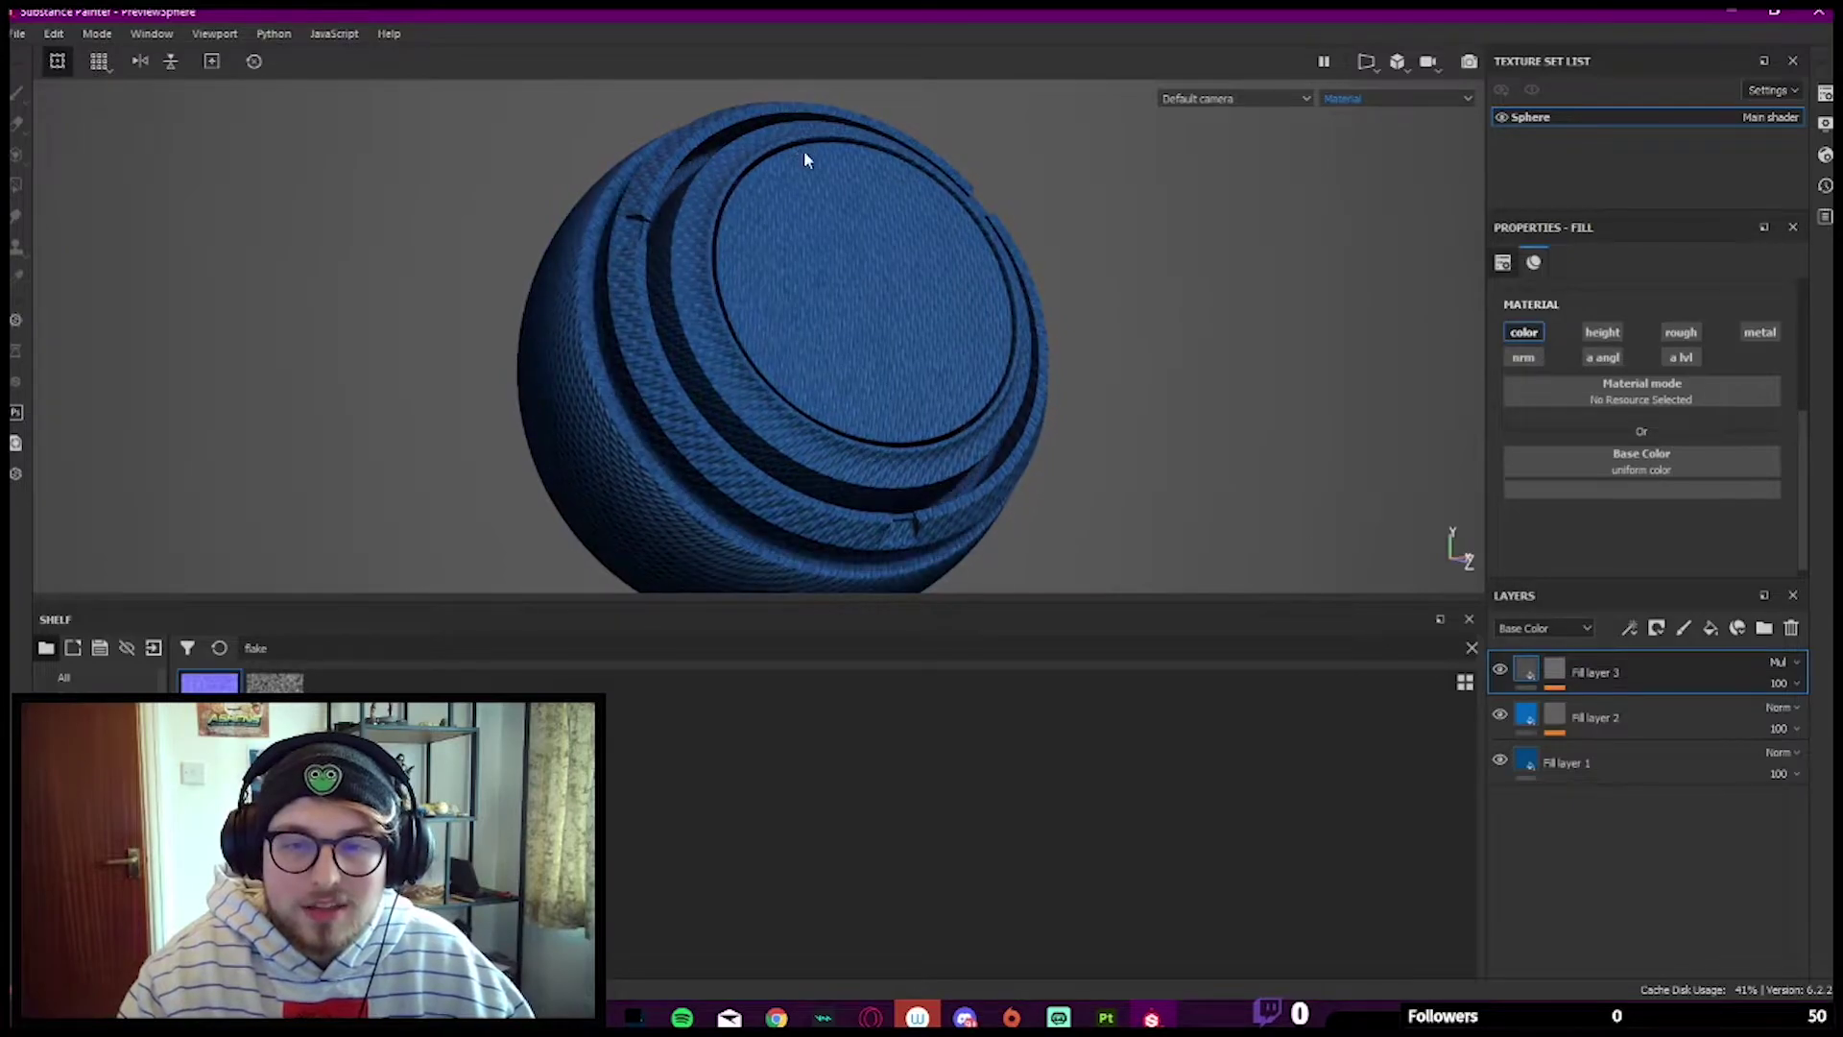
# Step: Lower Fill layer 3's opacity to 57
pyautogui.scroll(3, 862, 209)
pyautogui.moveTo(1780, 681); pyautogui.dragTo(1787, 715)
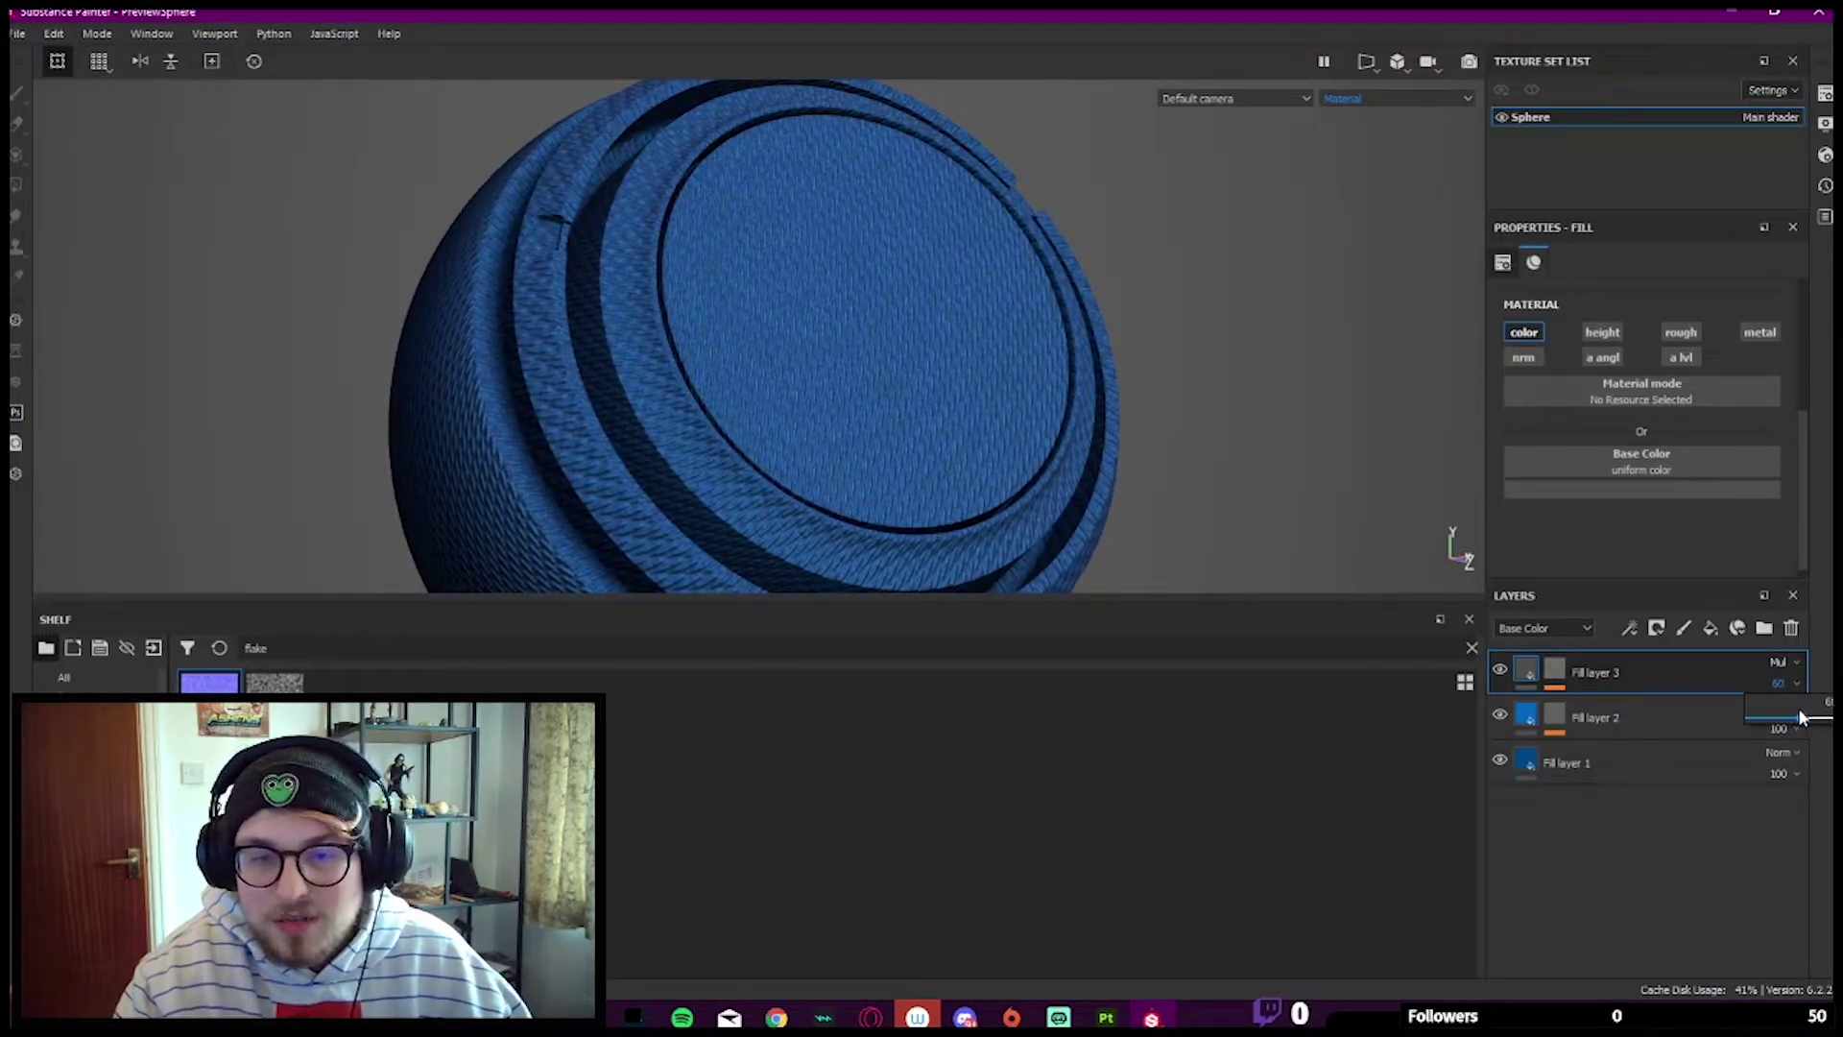
pyautogui.press('Tab')
pyautogui.press('Tab')
# Step: Examine the softened flakes on the sphere from several distances and lighting angles with the interface hidden
pyautogui.scroll(2, 1132, 401)
pyautogui.press('Tab')
pyautogui.keyDown('alt'); pyautogui.moveTo(976, 338); pyautogui.dragTo(938, 328); pyautogui.keyUp('alt')
pyautogui.moveTo(938, 328)
pyautogui.keyDown('shift'); pyautogui.mouseDown(button='right')
pyautogui.moveTo(1008, 330)
pyautogui.moveTo(950, 349)
pyautogui.mouseUp(button='right'); pyautogui.keyUp('shift')
pyautogui.scroll(-5, 951, 349)
pyautogui.keyDown('alt'); pyautogui.moveTo(950, 350); pyautogui.dragTo(1098, 364); pyautogui.keyUp('alt')
pyautogui.scroll(3, 1053, 346)
pyautogui.scroll(-5, 1097, 362)
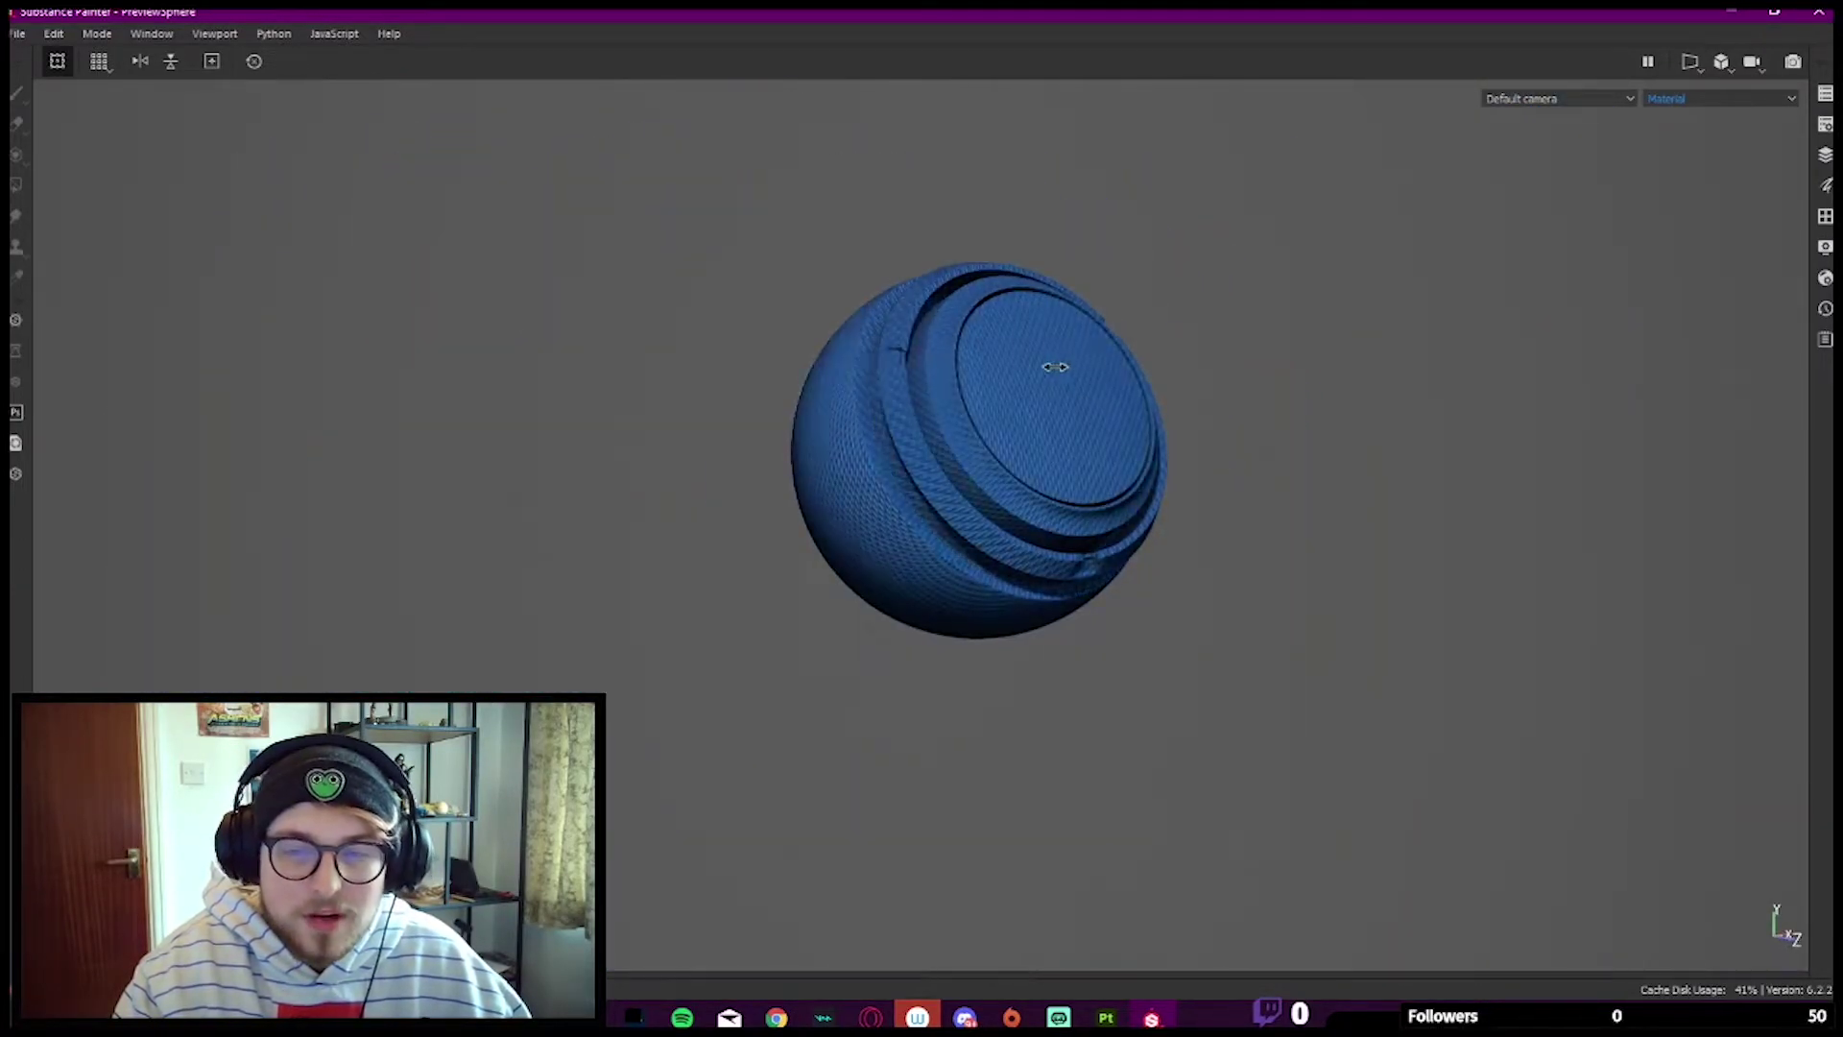
pyautogui.scroll(5, 1062, 371)
pyautogui.press('Tab')
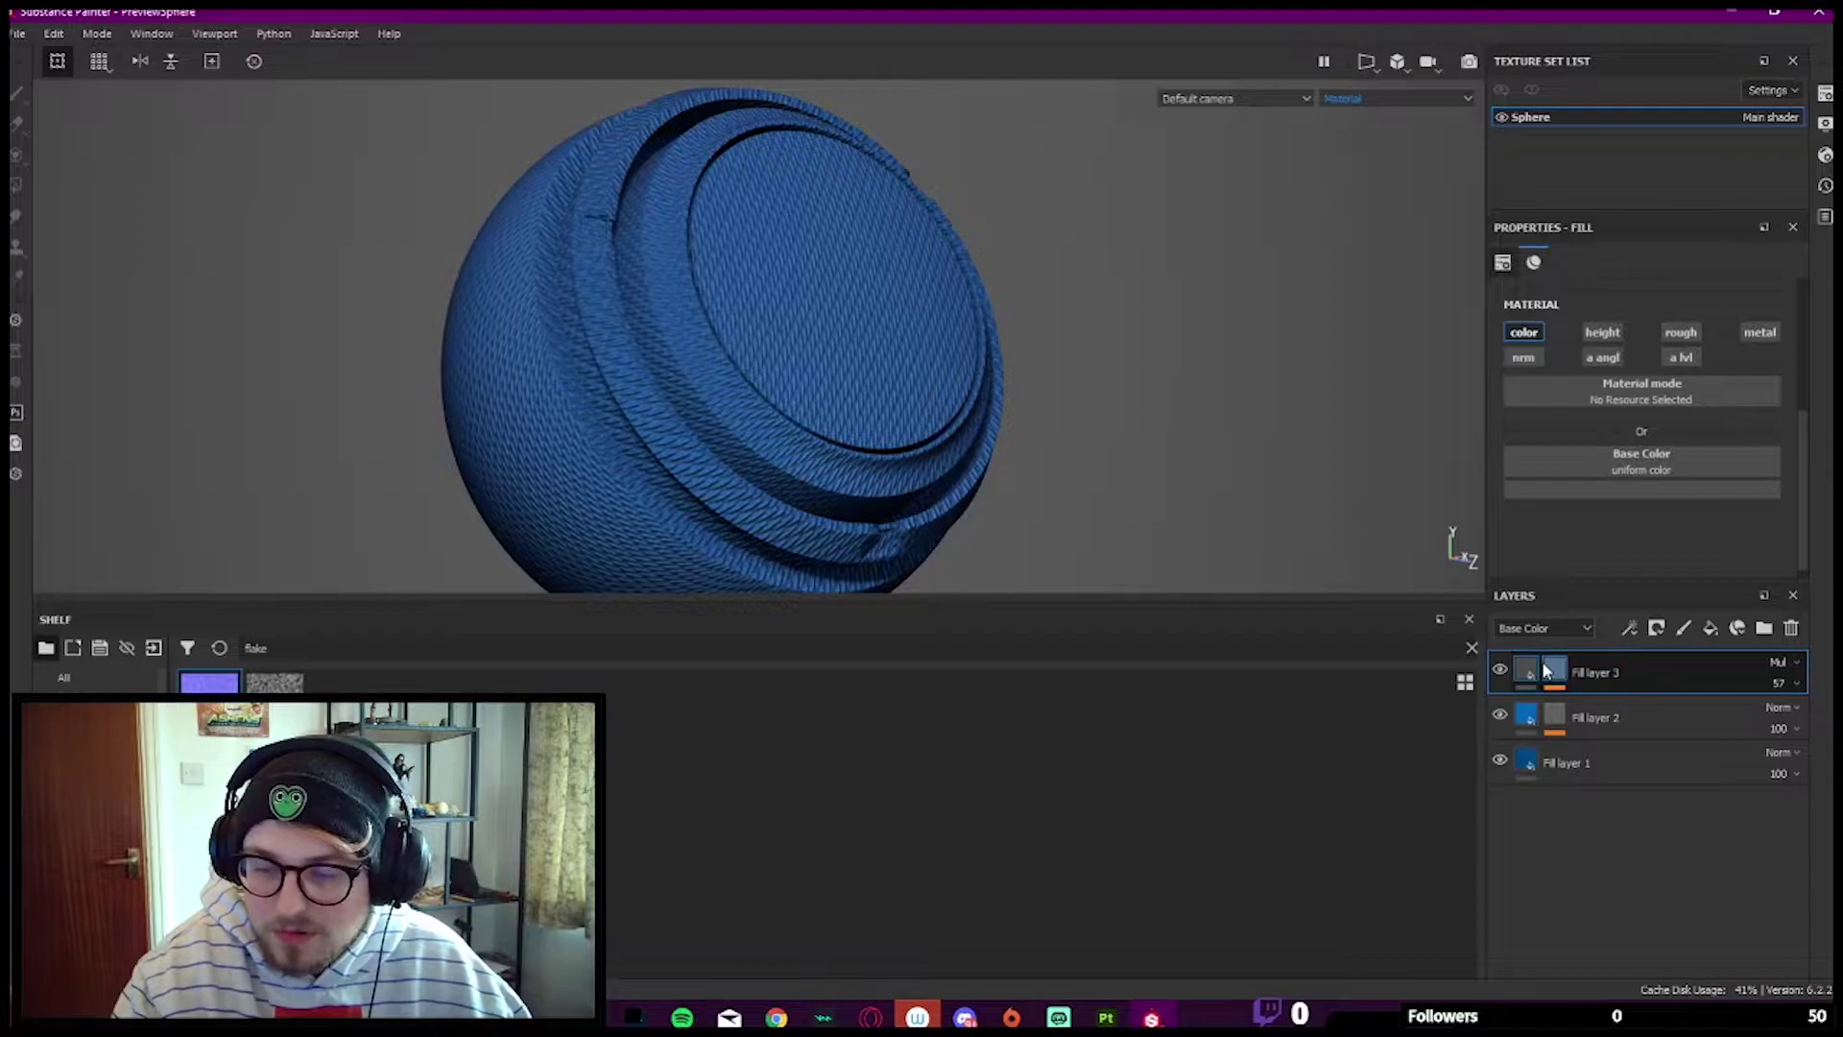
# Step: Set the UV scale of Fill layer 3's Gradient Flakes mask to 3.8 and the layer's opacity to 42
pyautogui.click(1550, 669)
pyautogui.click(1612, 705)
pyautogui.scroll(3, 1686, 407)
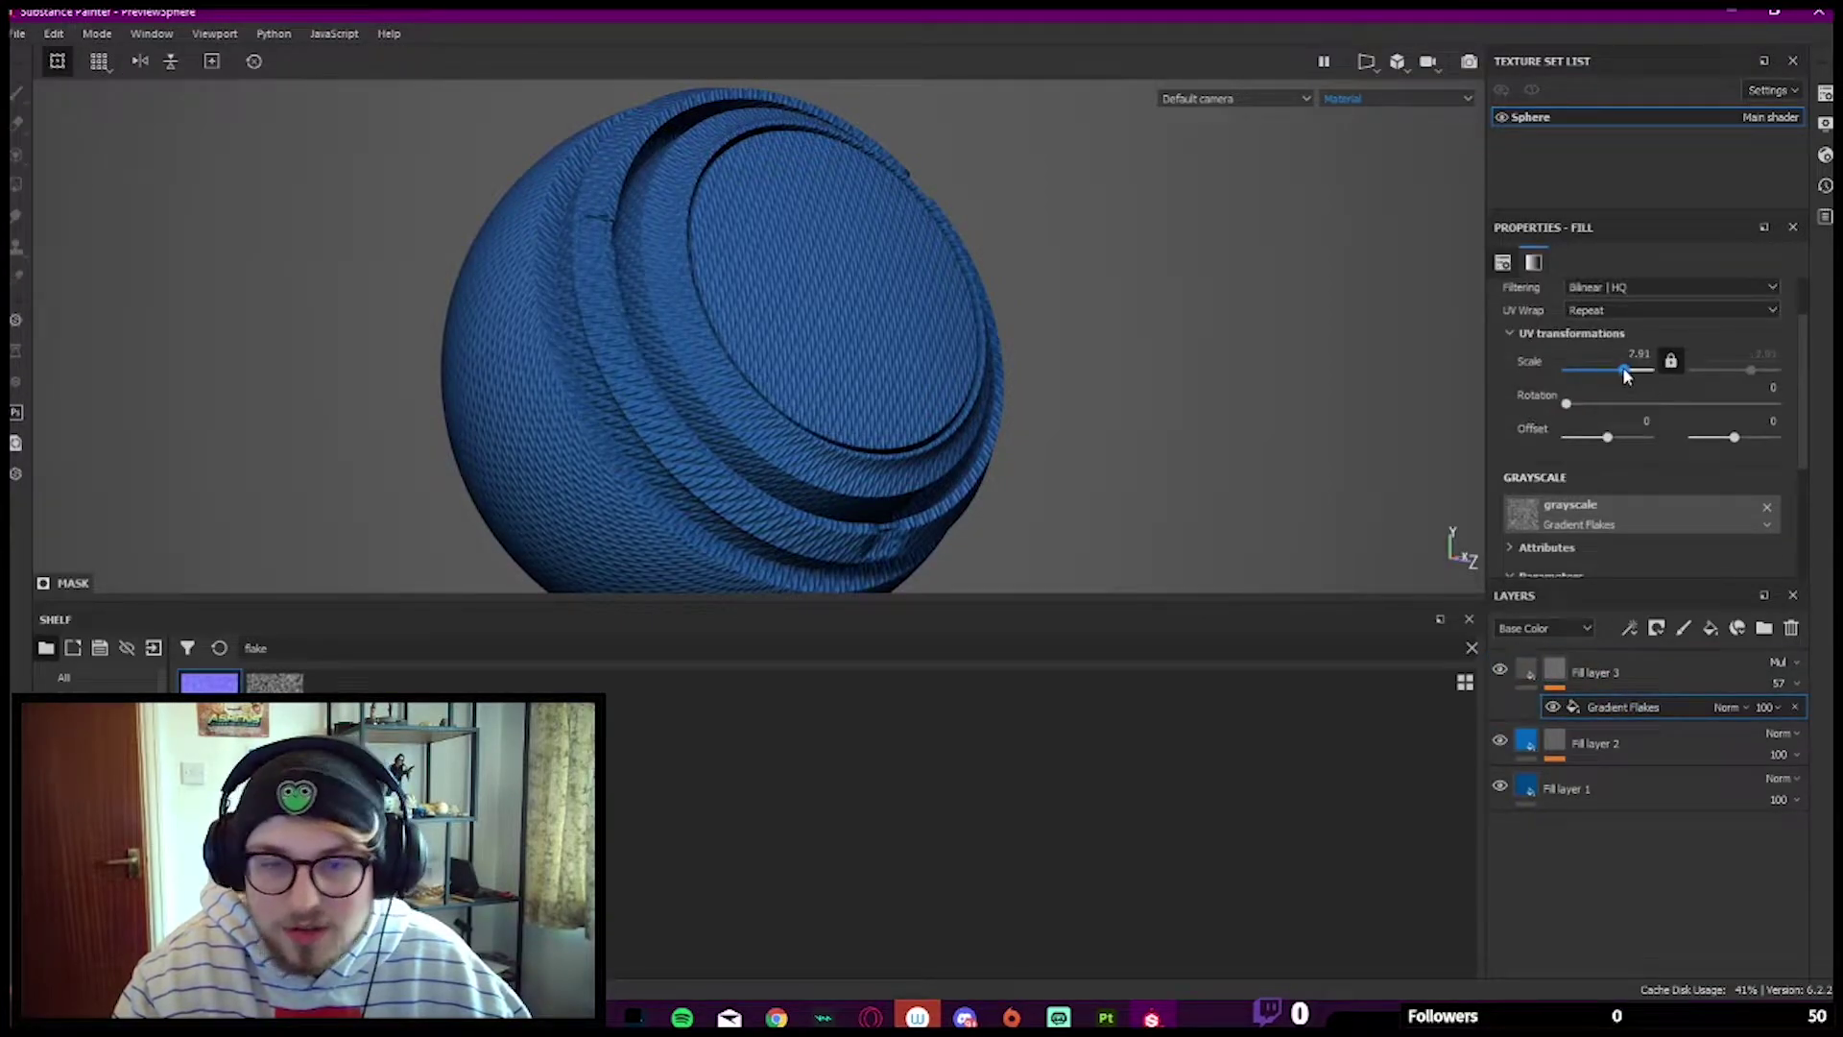
pyautogui.moveTo(1623, 366); pyautogui.dragTo(1619, 367)
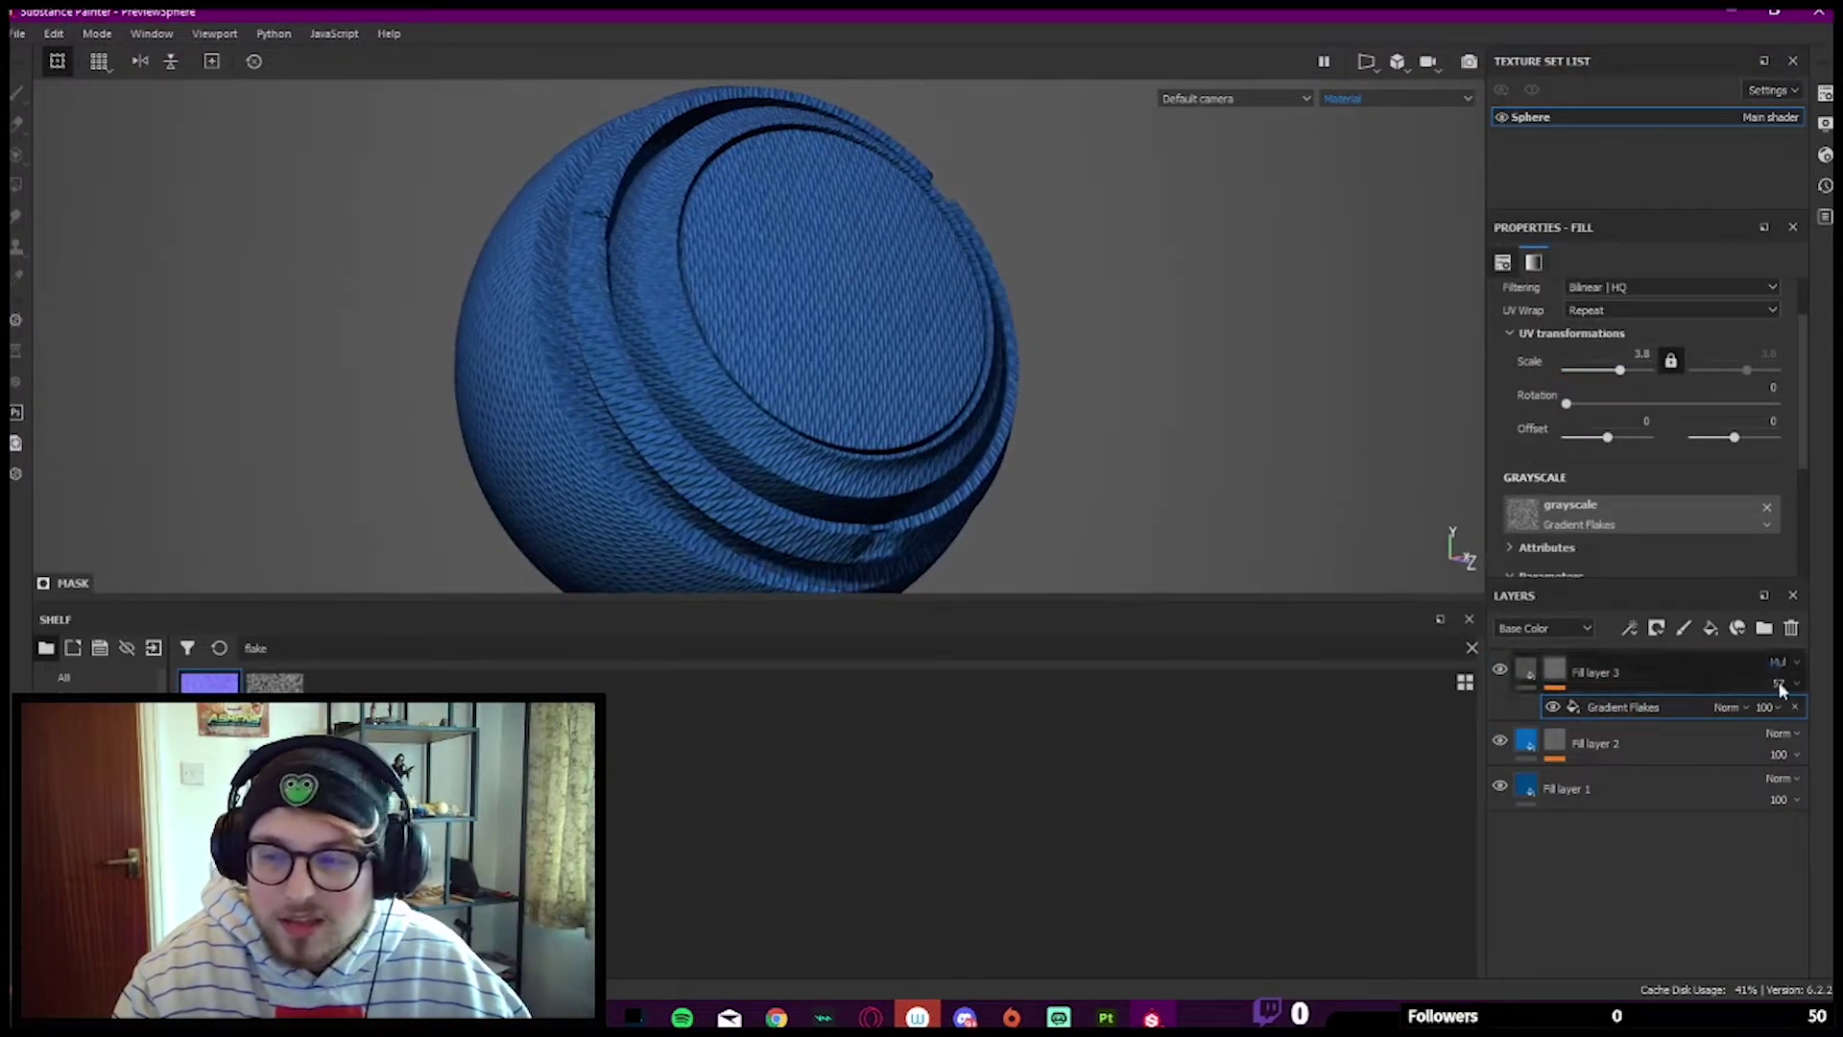
# Step: Check the larger flake pattern from around the sphere, toggling Fill layer 3's visibility for comparison
pyautogui.press('Tab')
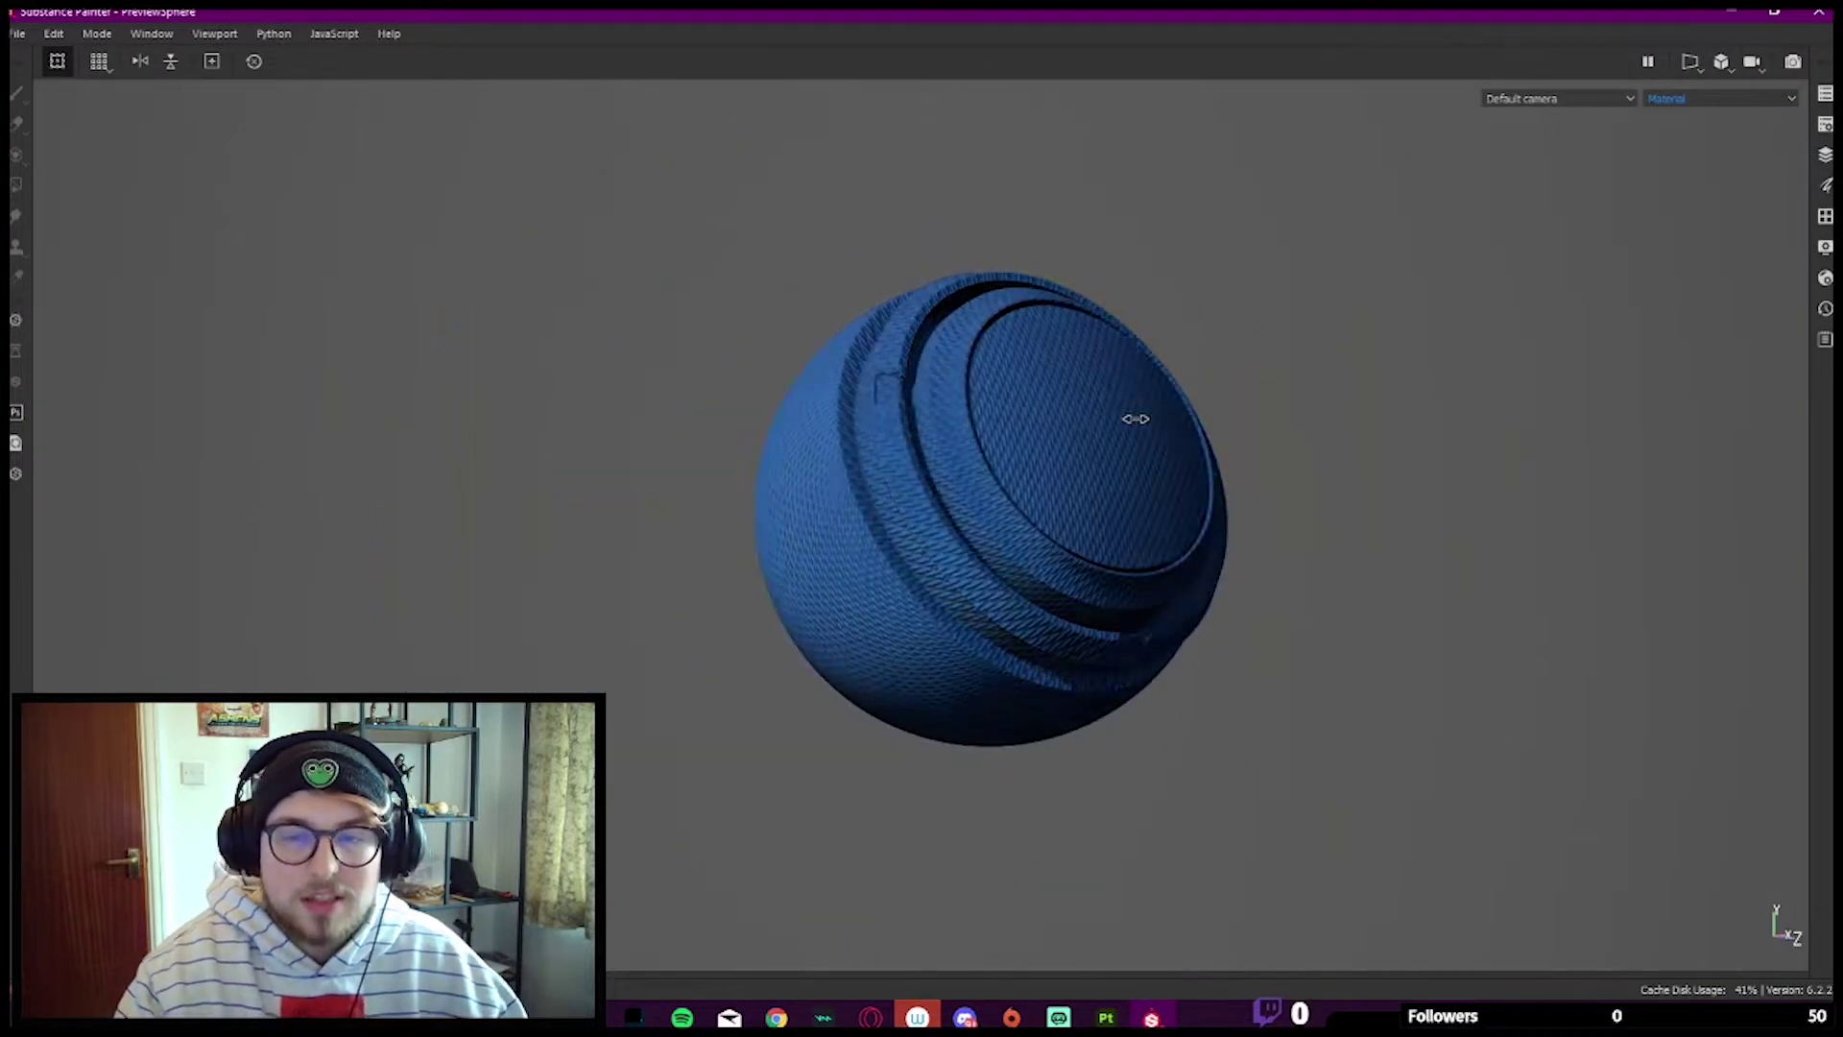
pyautogui.keyDown('alt'); pyautogui.moveTo(1136, 419); pyautogui.dragTo(1325, 514); pyautogui.keyUp('alt')
pyautogui.keyDown('alt'); pyautogui.moveTo(1118, 535); pyautogui.dragTo(1168, 489, button='middle'); pyautogui.keyUp('alt')
pyautogui.scroll(2, 1158, 498)
pyautogui.press('Tab')
pyautogui.click(1501, 668)
pyautogui.keyDown('alt'); pyautogui.moveTo(1013, 353); pyautogui.dragTo(977, 348); pyautogui.keyUp('alt')
pyautogui.click(1500, 668)
pyautogui.keyDown('alt'); pyautogui.moveTo(1117, 433); pyautogui.dragTo(1130, 441); pyautogui.keyUp('alt')
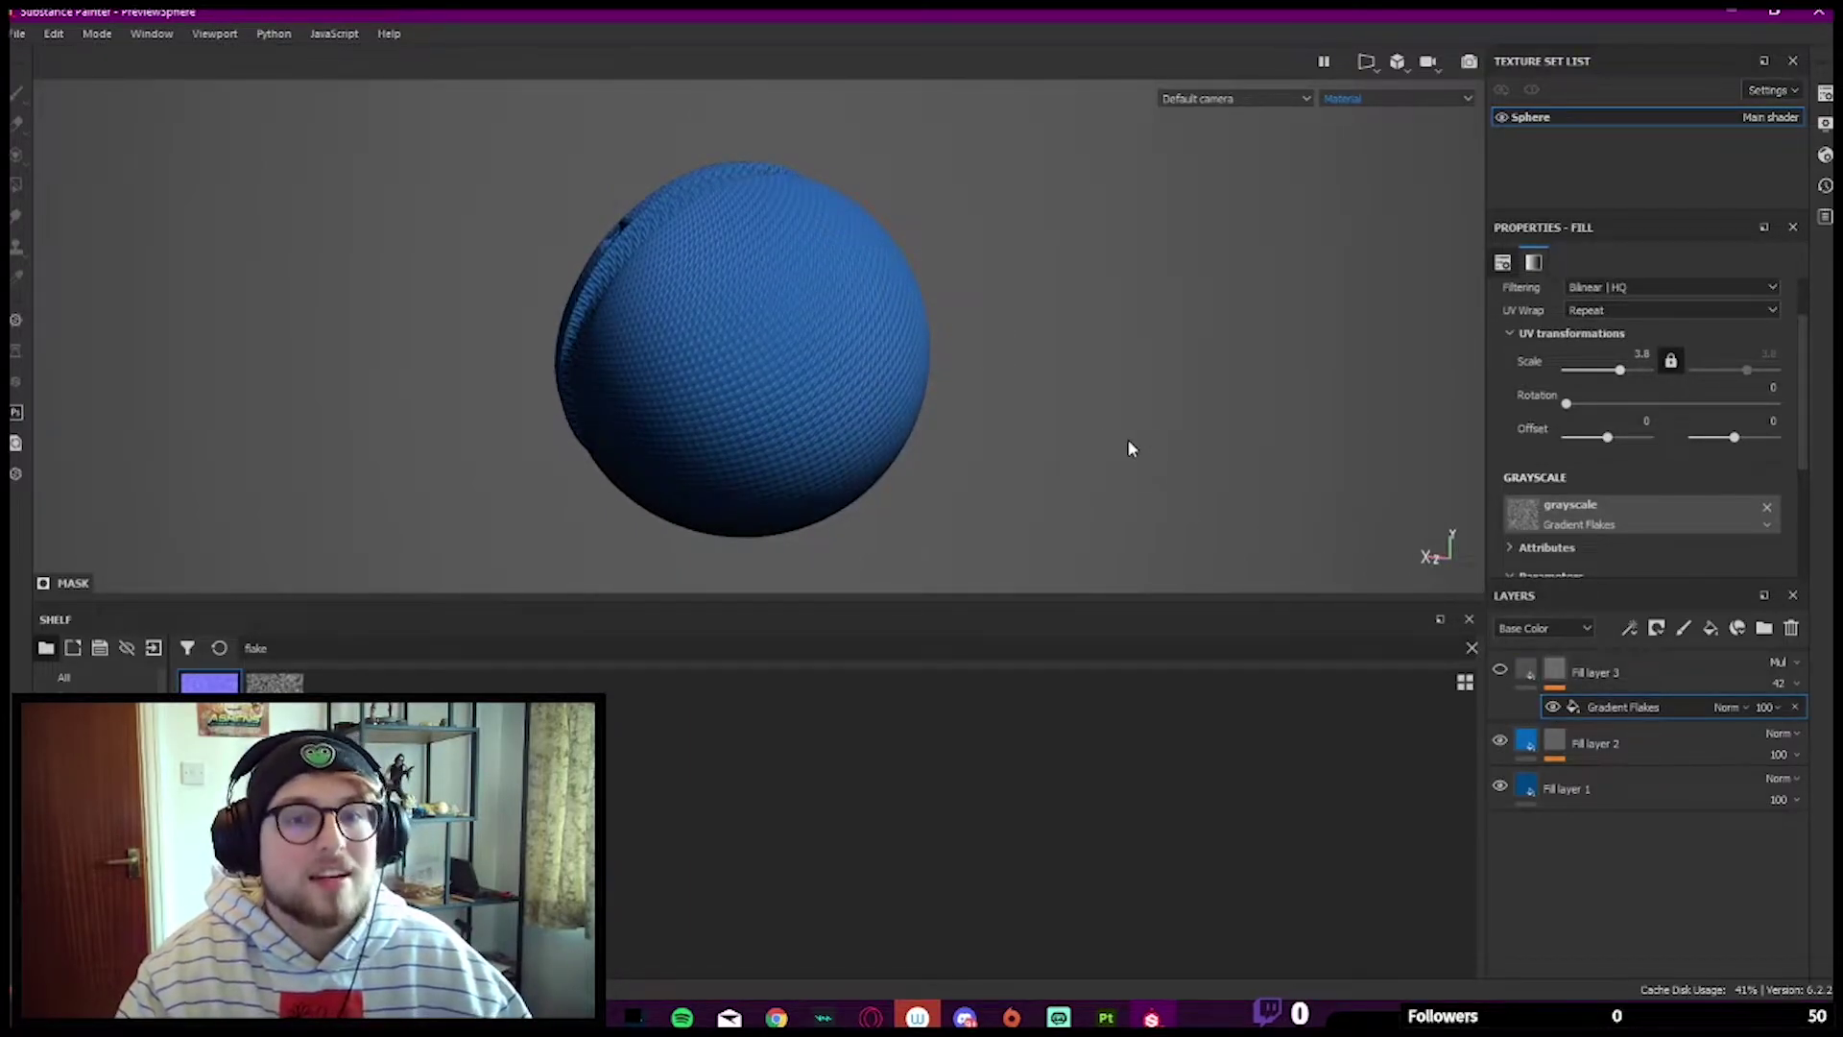
pyautogui.moveTo(670, 444)
pyautogui.keyDown('alt'); pyautogui.mouseDown()
pyautogui.moveTo(1054, 373)
pyautogui.moveTo(1053, 347)
pyautogui.moveTo(634, 269)
pyautogui.moveTo(705, 392)
pyautogui.moveTo(711, 445)
pyautogui.mouseUp(); pyautogui.keyUp('alt')
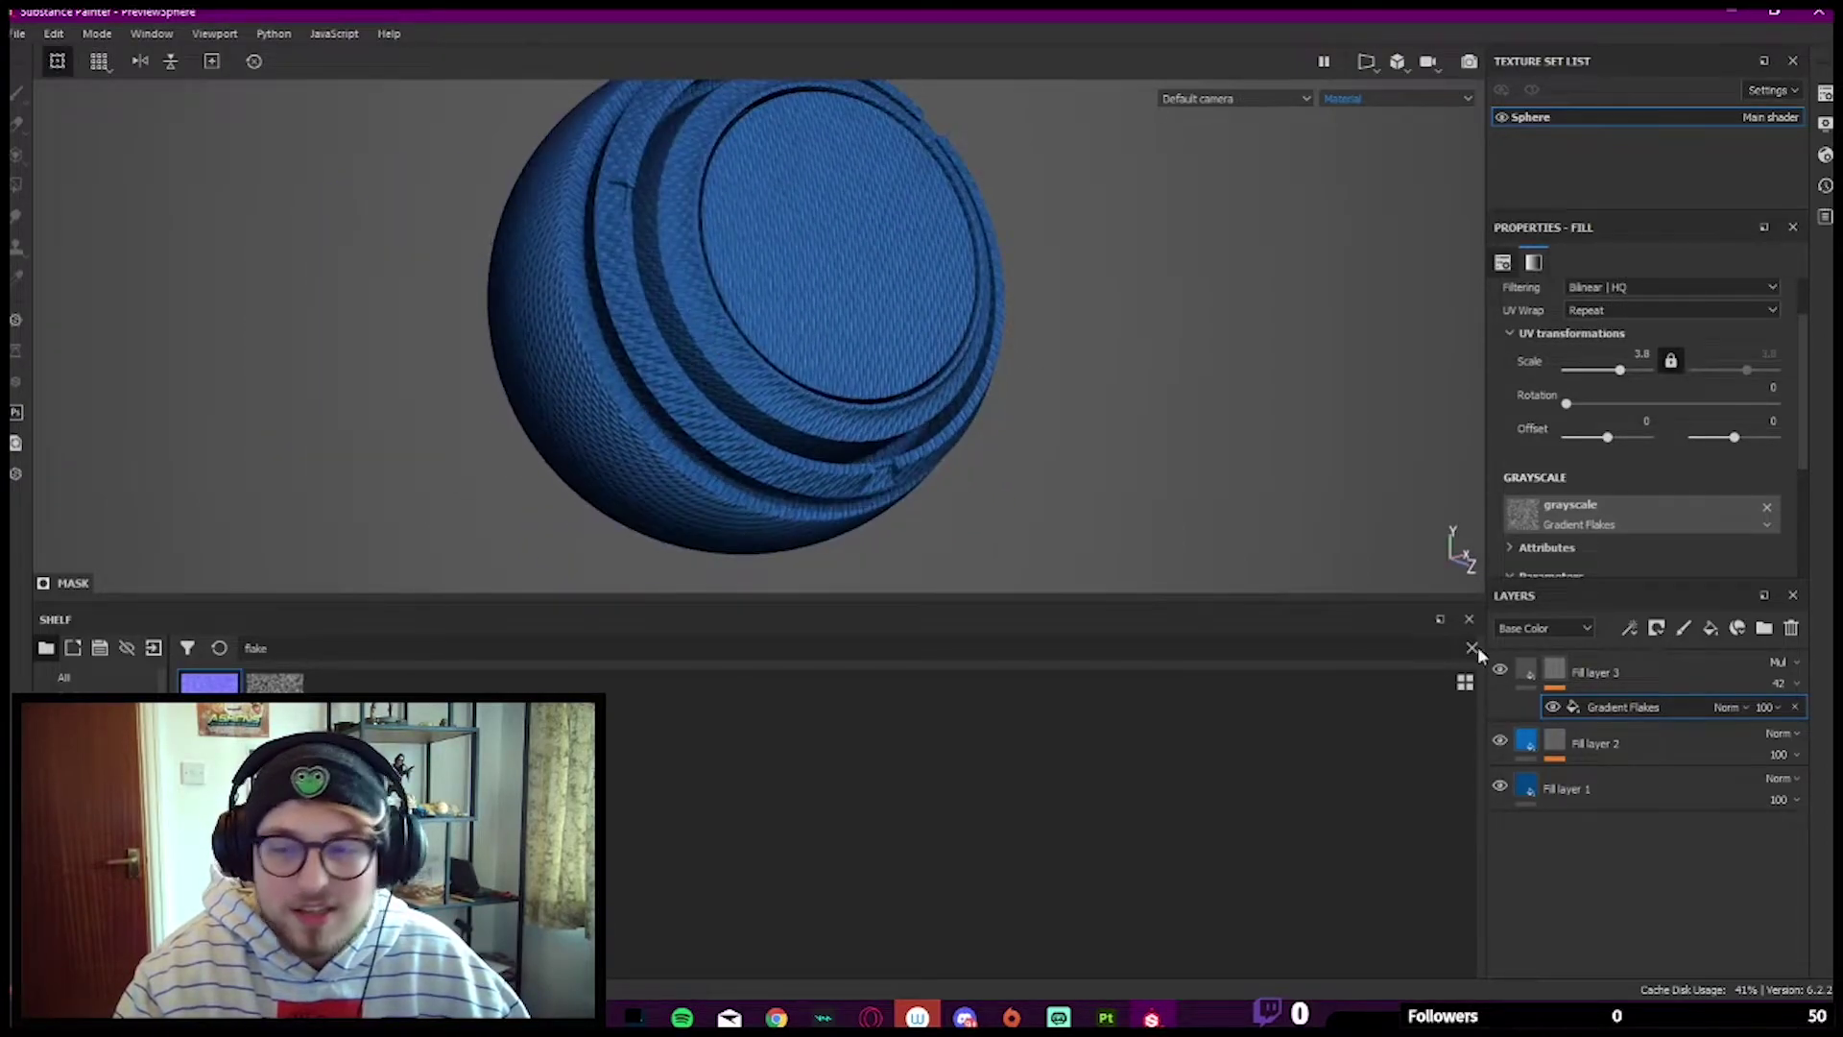
# Step: Add a new fill layer on top with a Gradient Flakes bitmap mask
pyautogui.click(1688, 662)
pyautogui.rightClick(1622, 659)
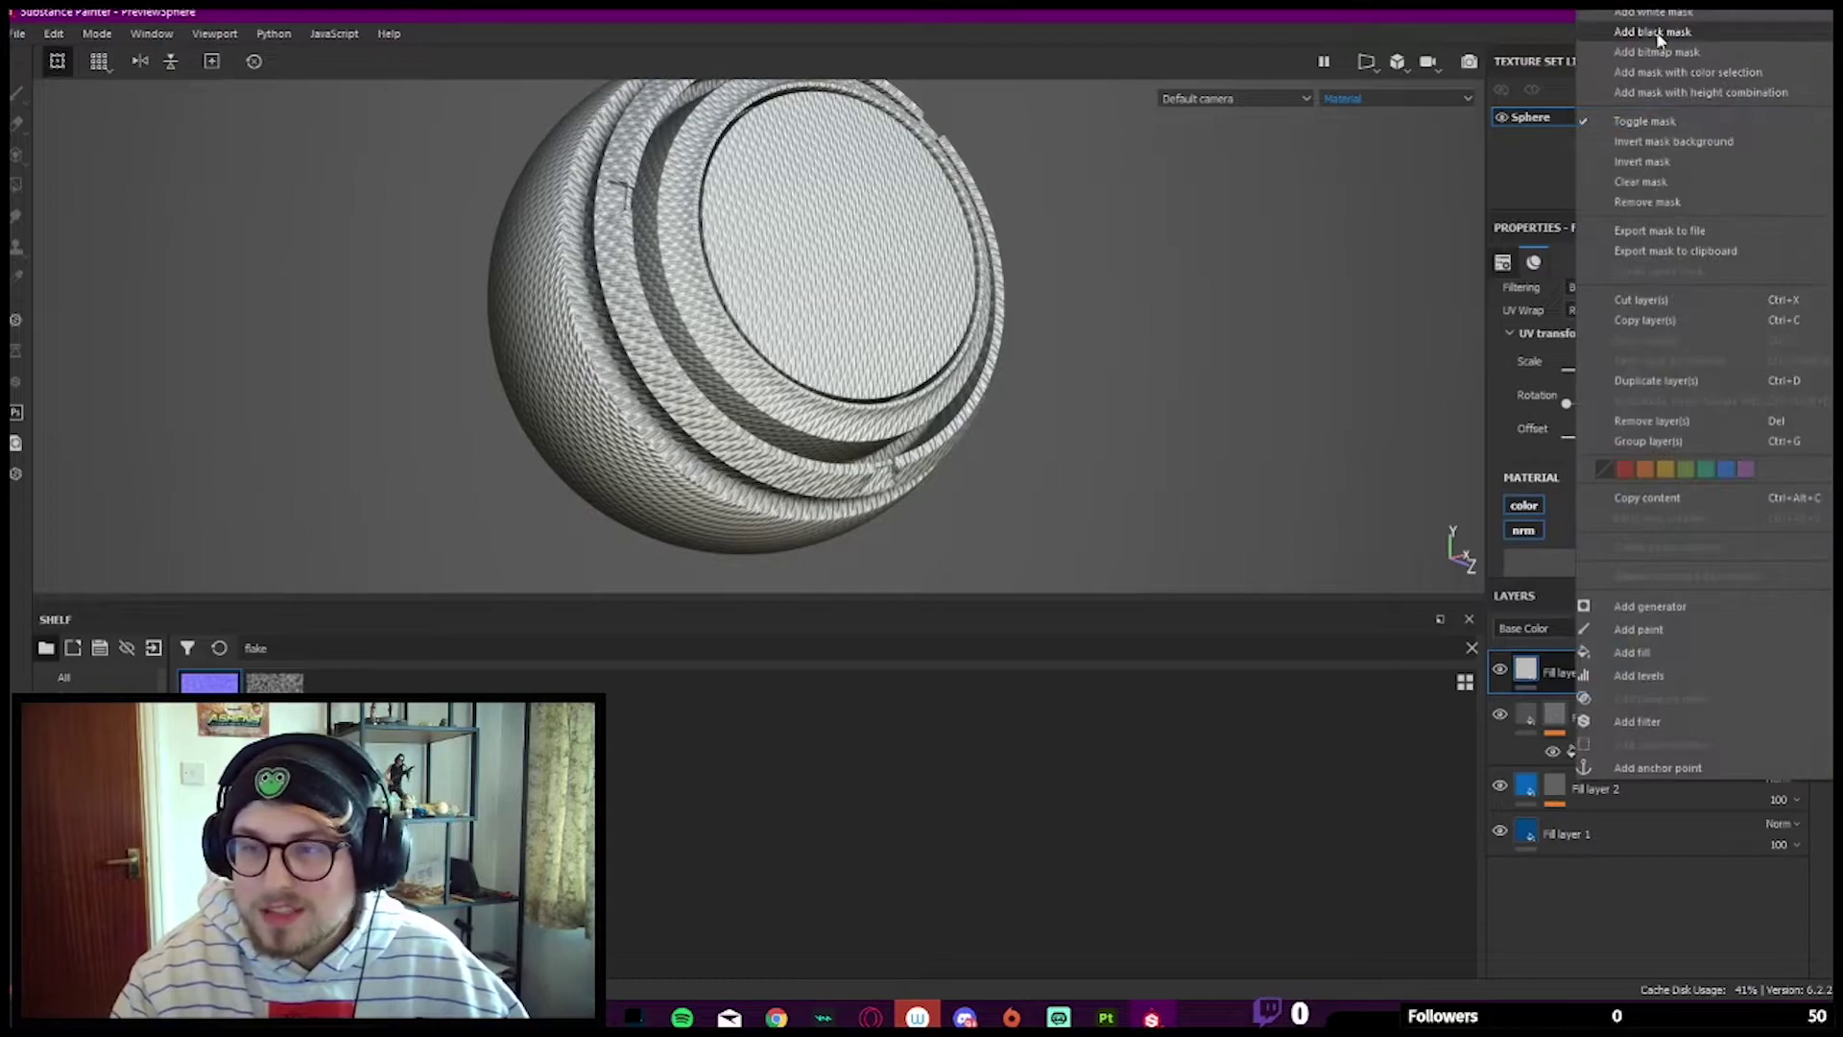
pyautogui.click(1685, 53)
pyautogui.click(1644, 98)
pyautogui.scroll(2, 806, 279)
pyautogui.keyDown('alt'); pyautogui.moveTo(806, 280); pyautogui.dragTo(768, 286); pyautogui.keyUp('alt')
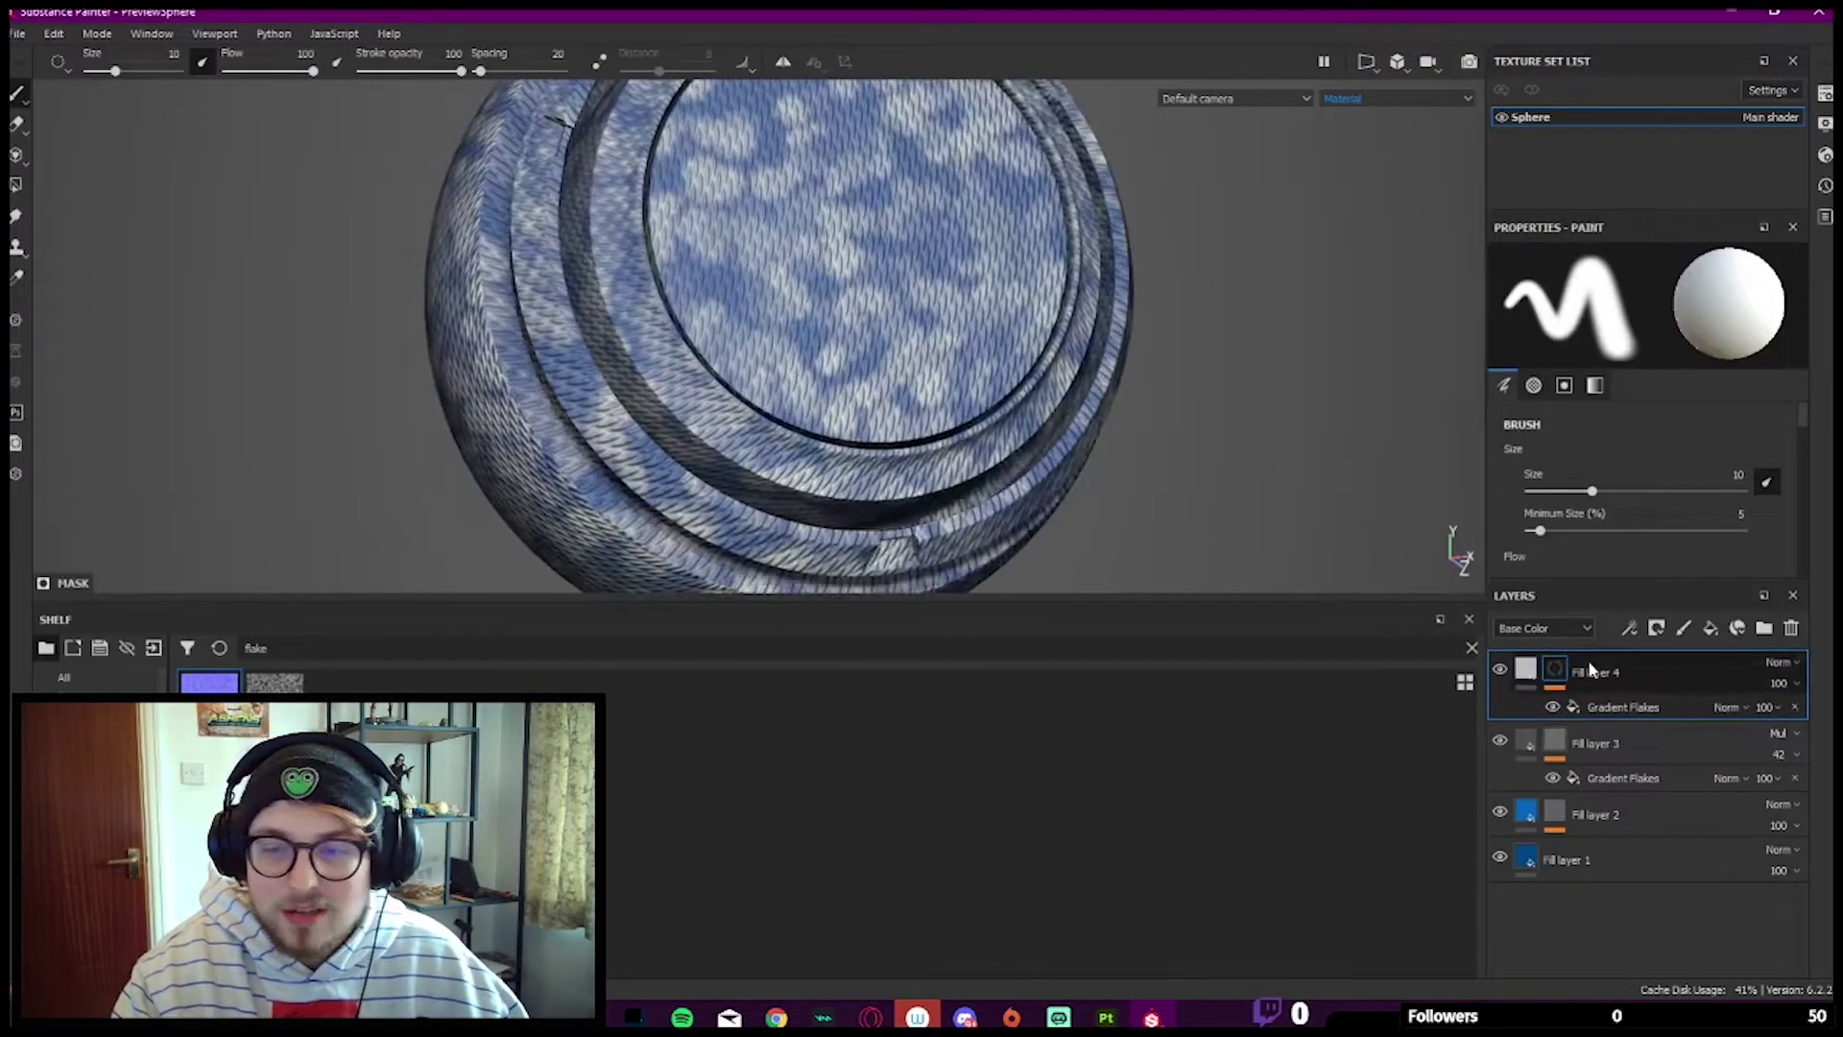
# Step: Try a higher tiling scale and Range on Fill layer 4's Gradient Flakes mask, and delete that layer
pyautogui.click(1633, 702)
pyautogui.moveTo(1617, 435); pyautogui.dragTo(1633, 435)
pyautogui.scroll(-3, 1606, 505)
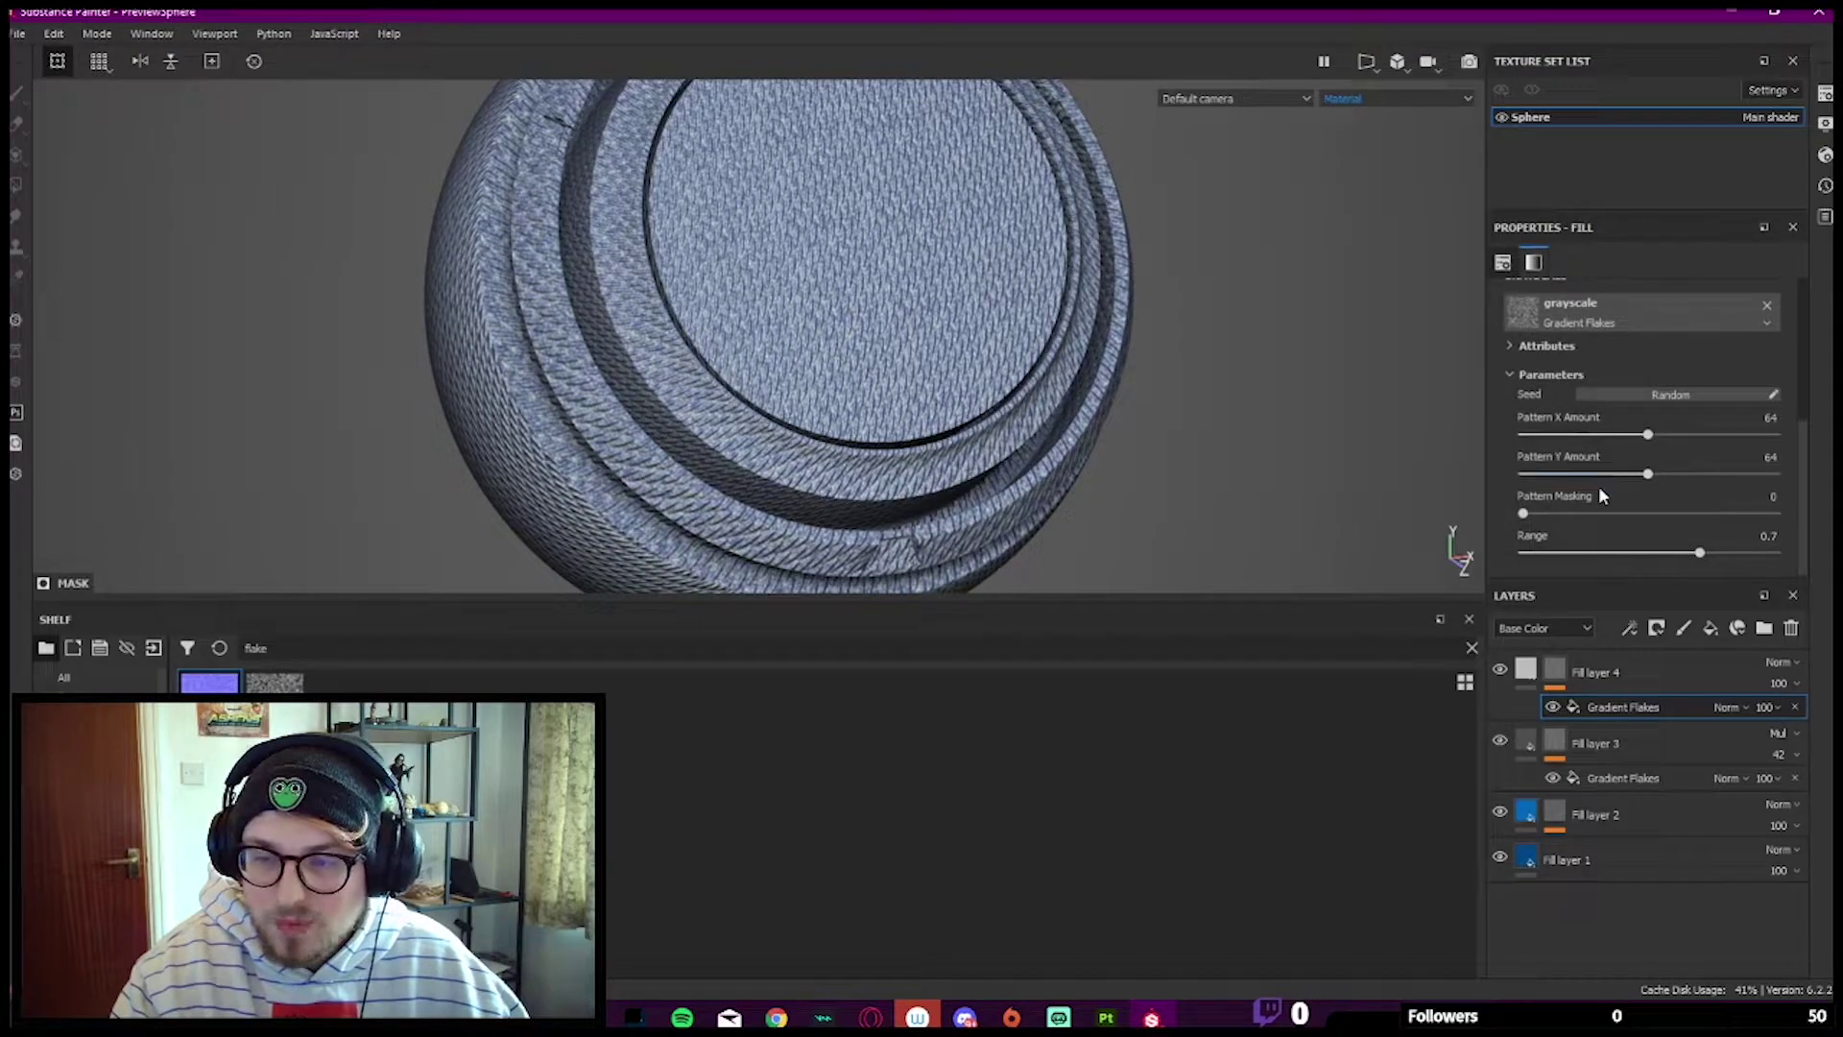
pyautogui.click(1600, 552)
pyautogui.moveTo(1600, 552); pyautogui.dragTo(1764, 554)
pyautogui.keyDown('alt'); pyautogui.moveTo(888, 317); pyautogui.dragTo(831, 414, button='middle'); pyautogui.keyUp('alt')
pyautogui.keyDown('alt'); pyautogui.moveTo(830, 415); pyautogui.dragTo(856, 416); pyautogui.keyUp('alt')
pyautogui.scroll(-3, 855, 415)
pyautogui.click(1601, 662)
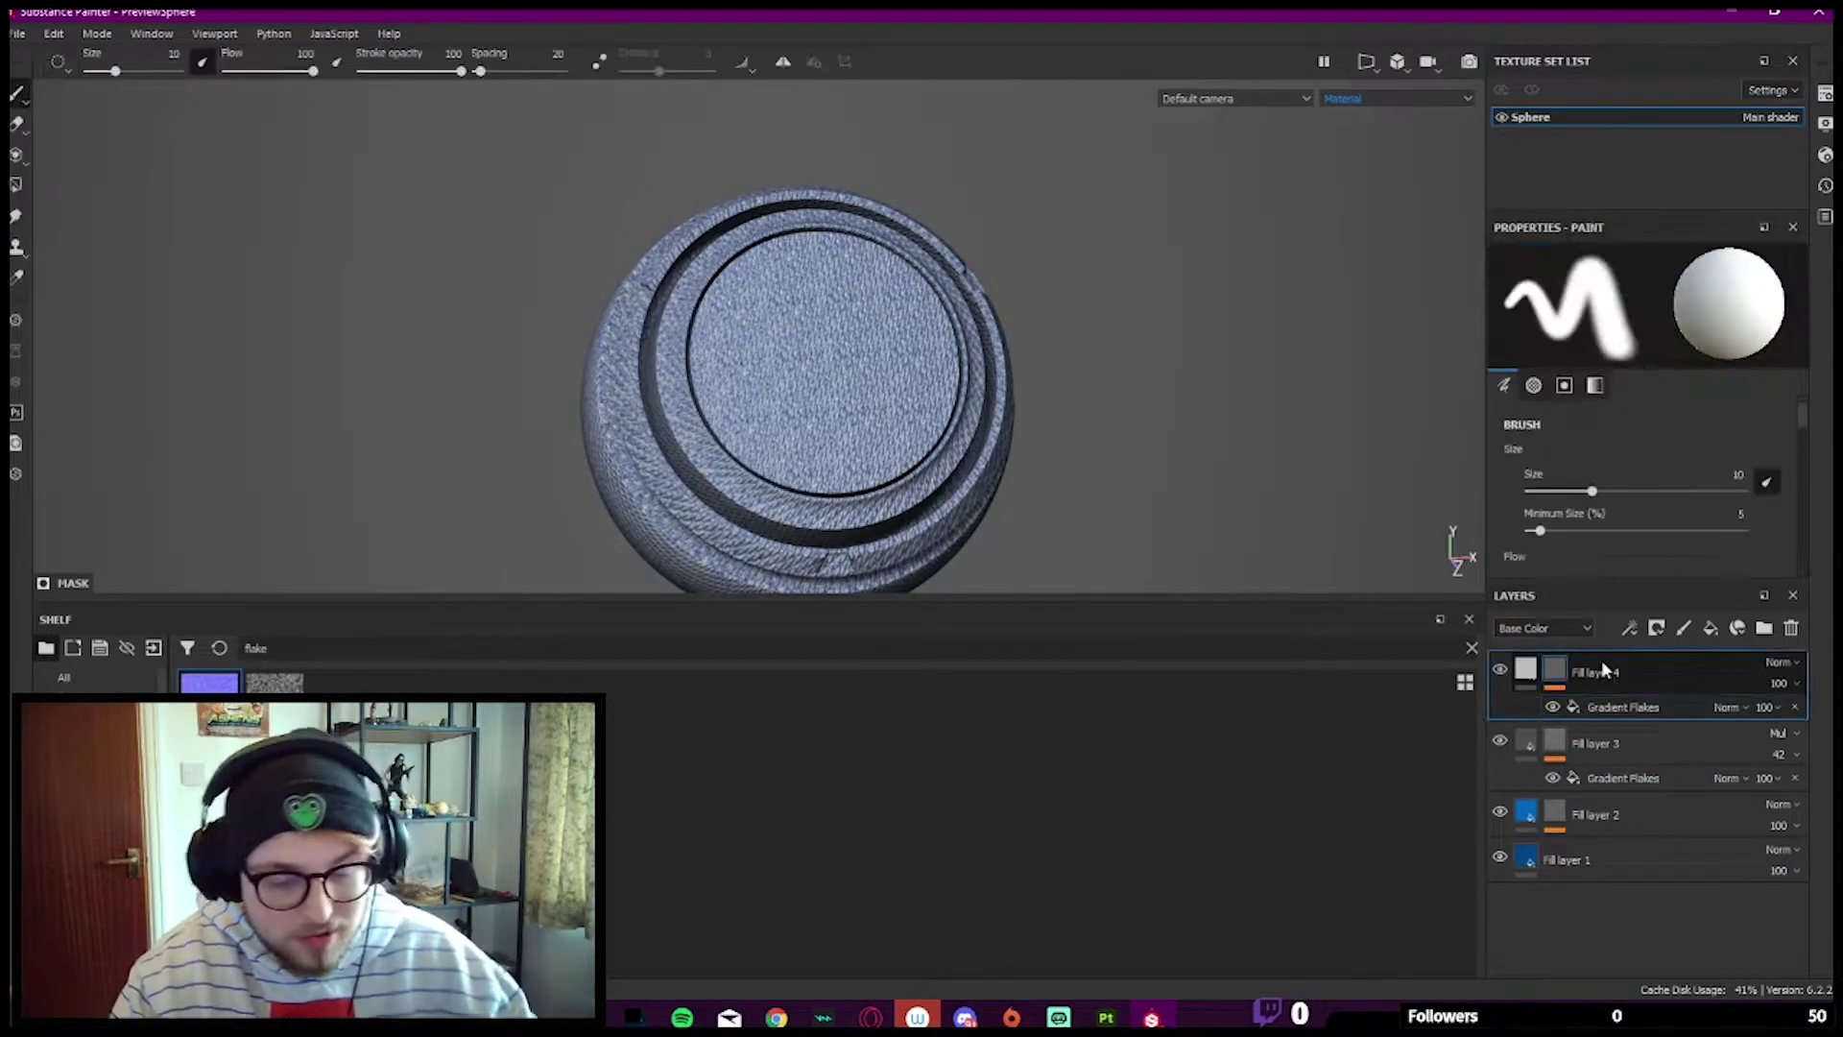
pyautogui.press('Delete')
# Step: Add a new fill layer on top with a Gaussian Spots 1 bitmap mask found by searching for "SPOTS"
pyautogui.click(1712, 629)
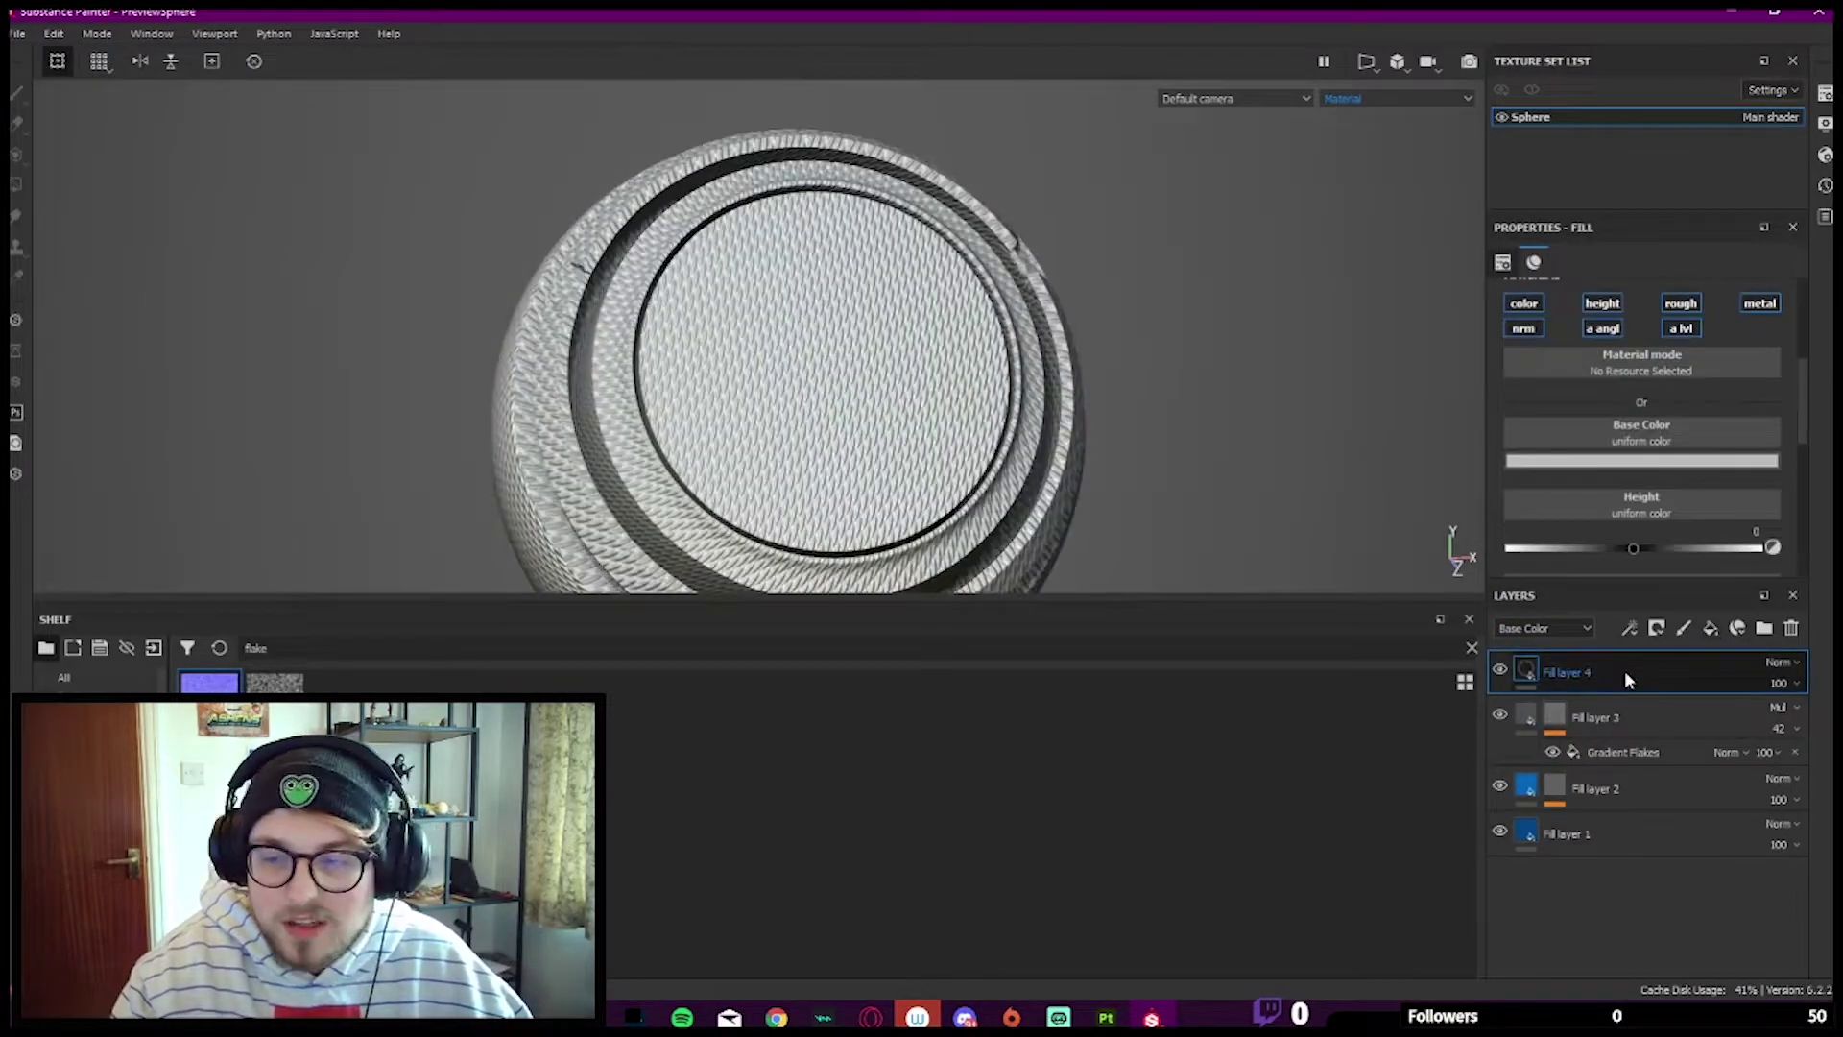
pyautogui.rightClick(1625, 670)
pyautogui.click(1675, 46)
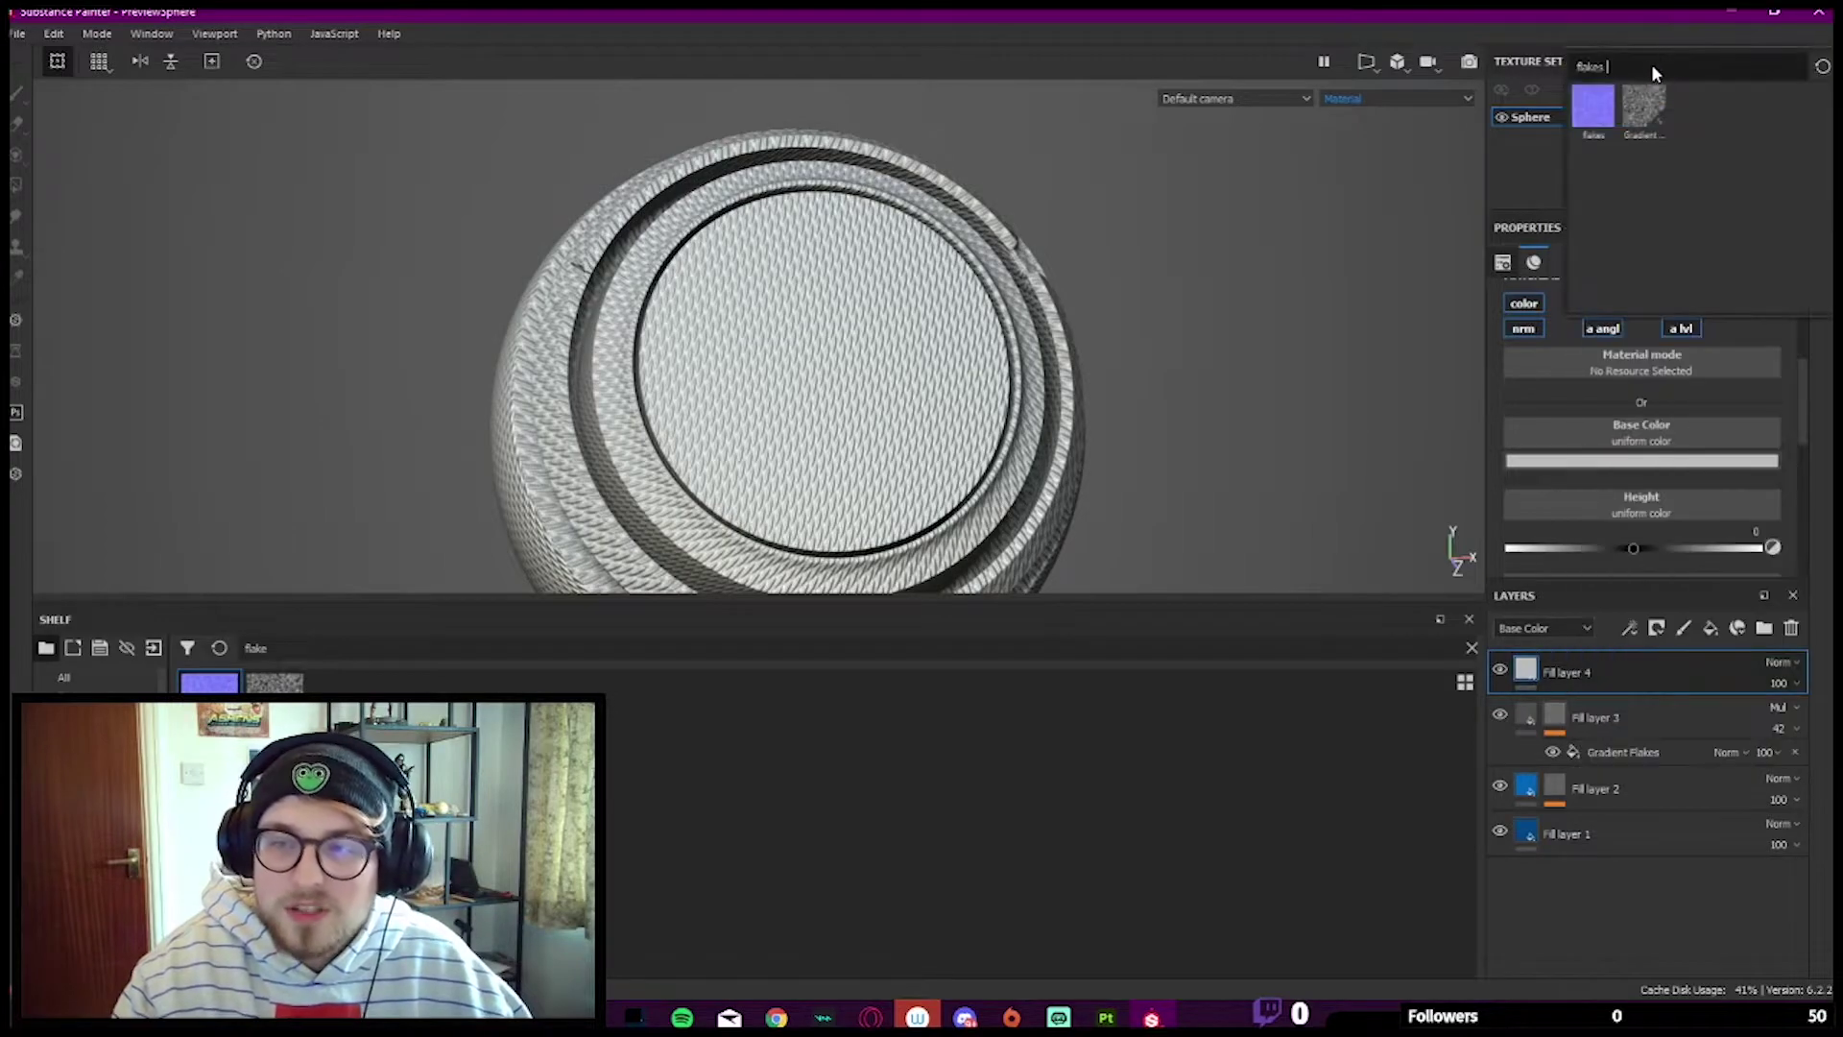
pyautogui.press('BackSpace')
pyautogui.press('BackSpace')
pyautogui.press('BackSpace')
pyautogui.press('BackSpace')
pyautogui.press('BackSpace')
pyautogui.press('BackSpace')
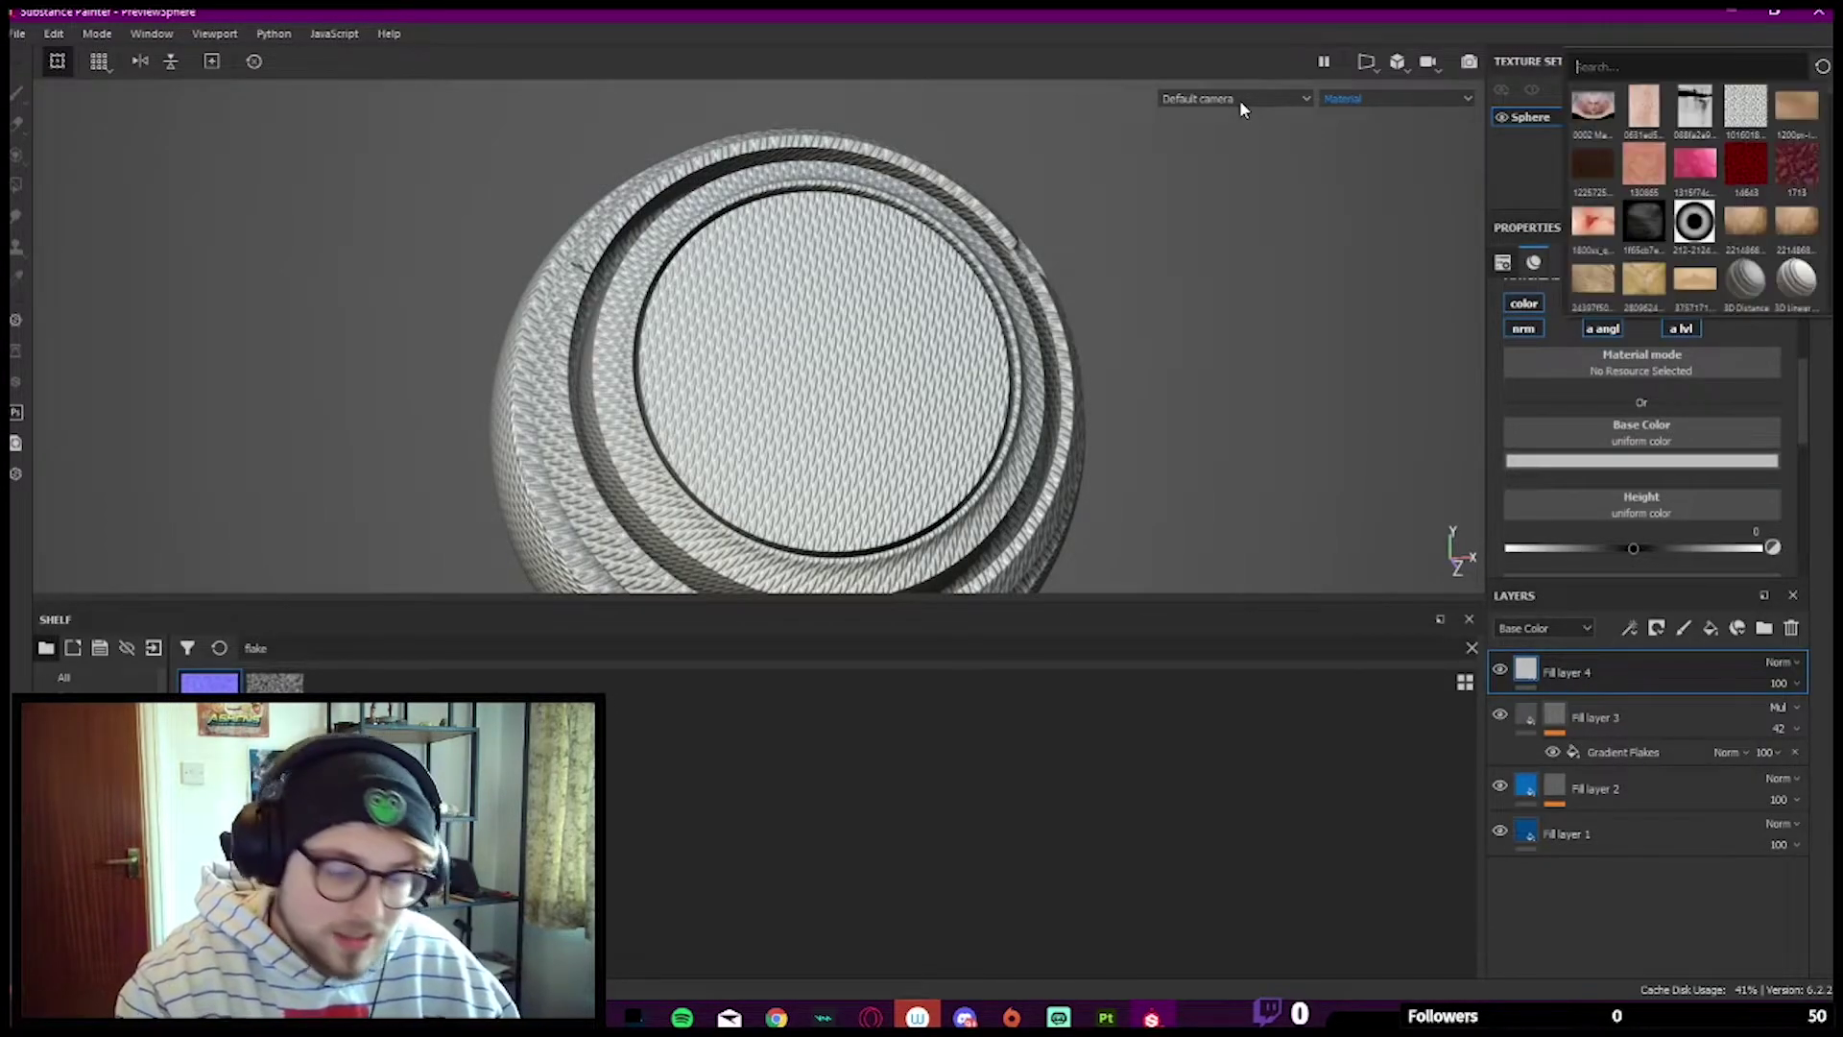
pyautogui.write('SPOTS')
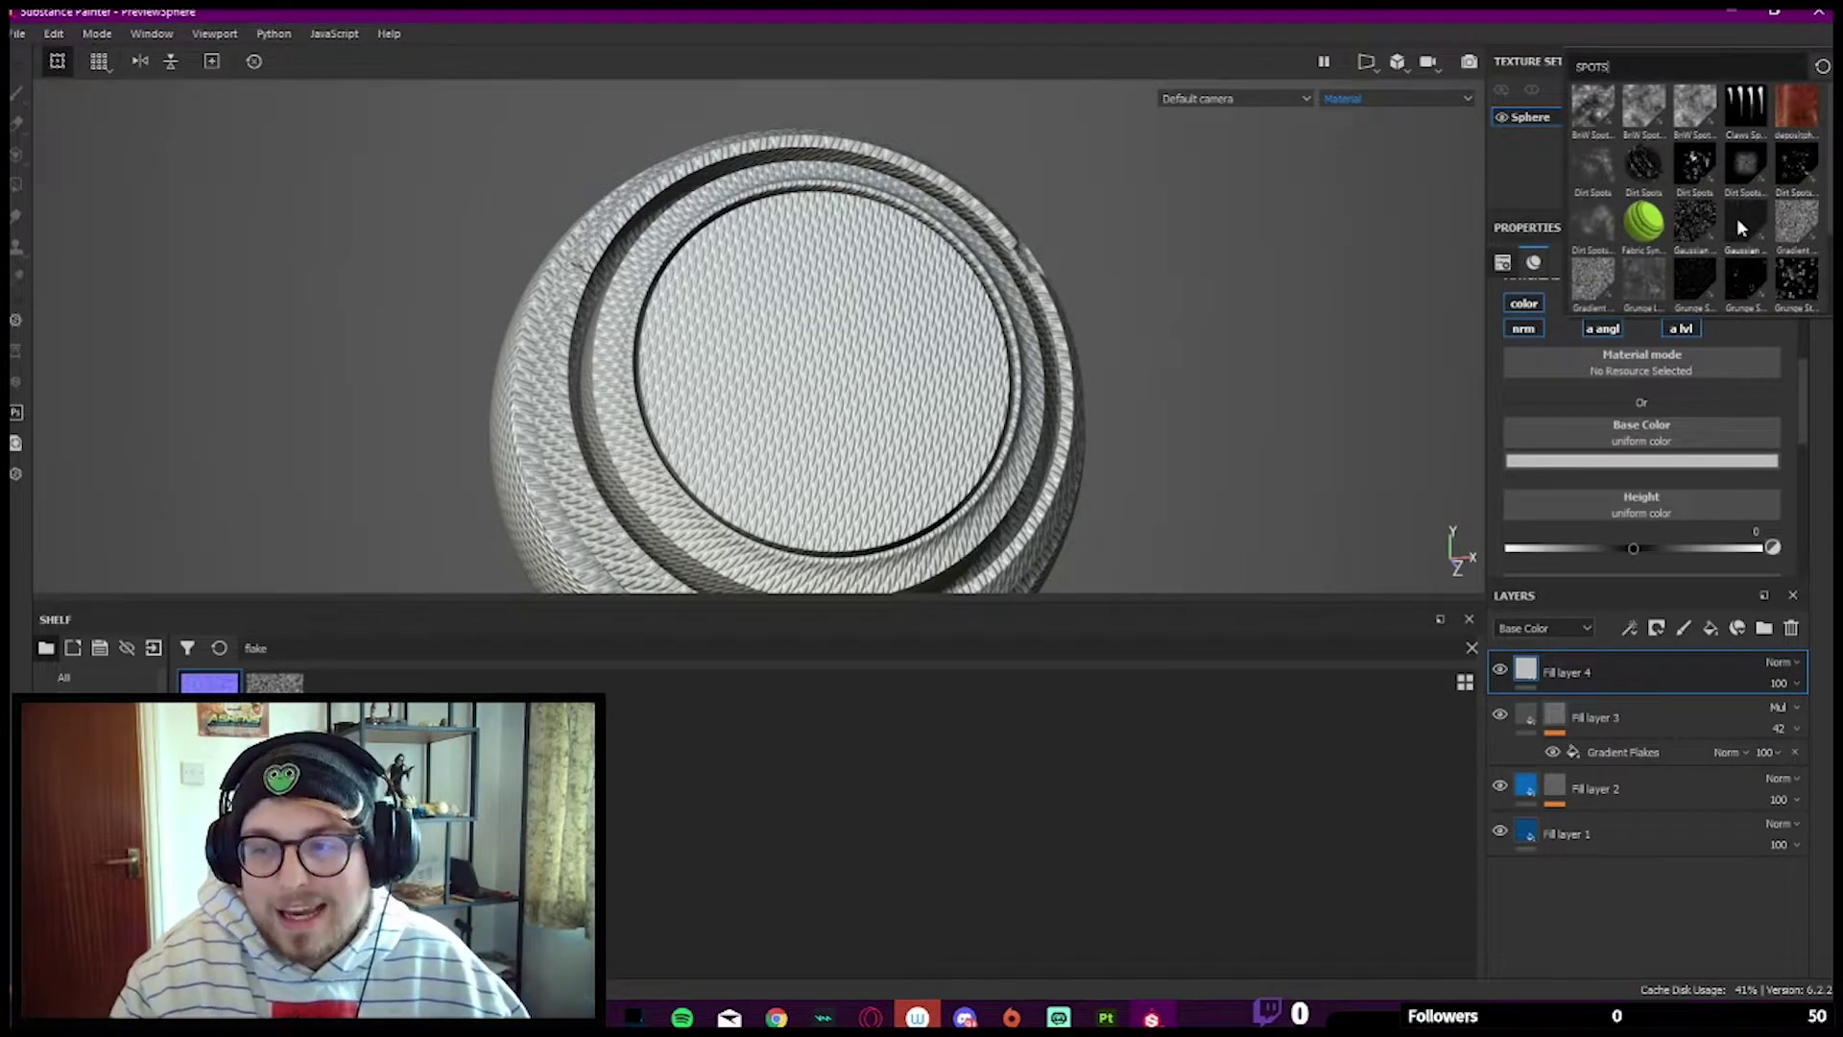
pyautogui.moveTo(1737, 221)
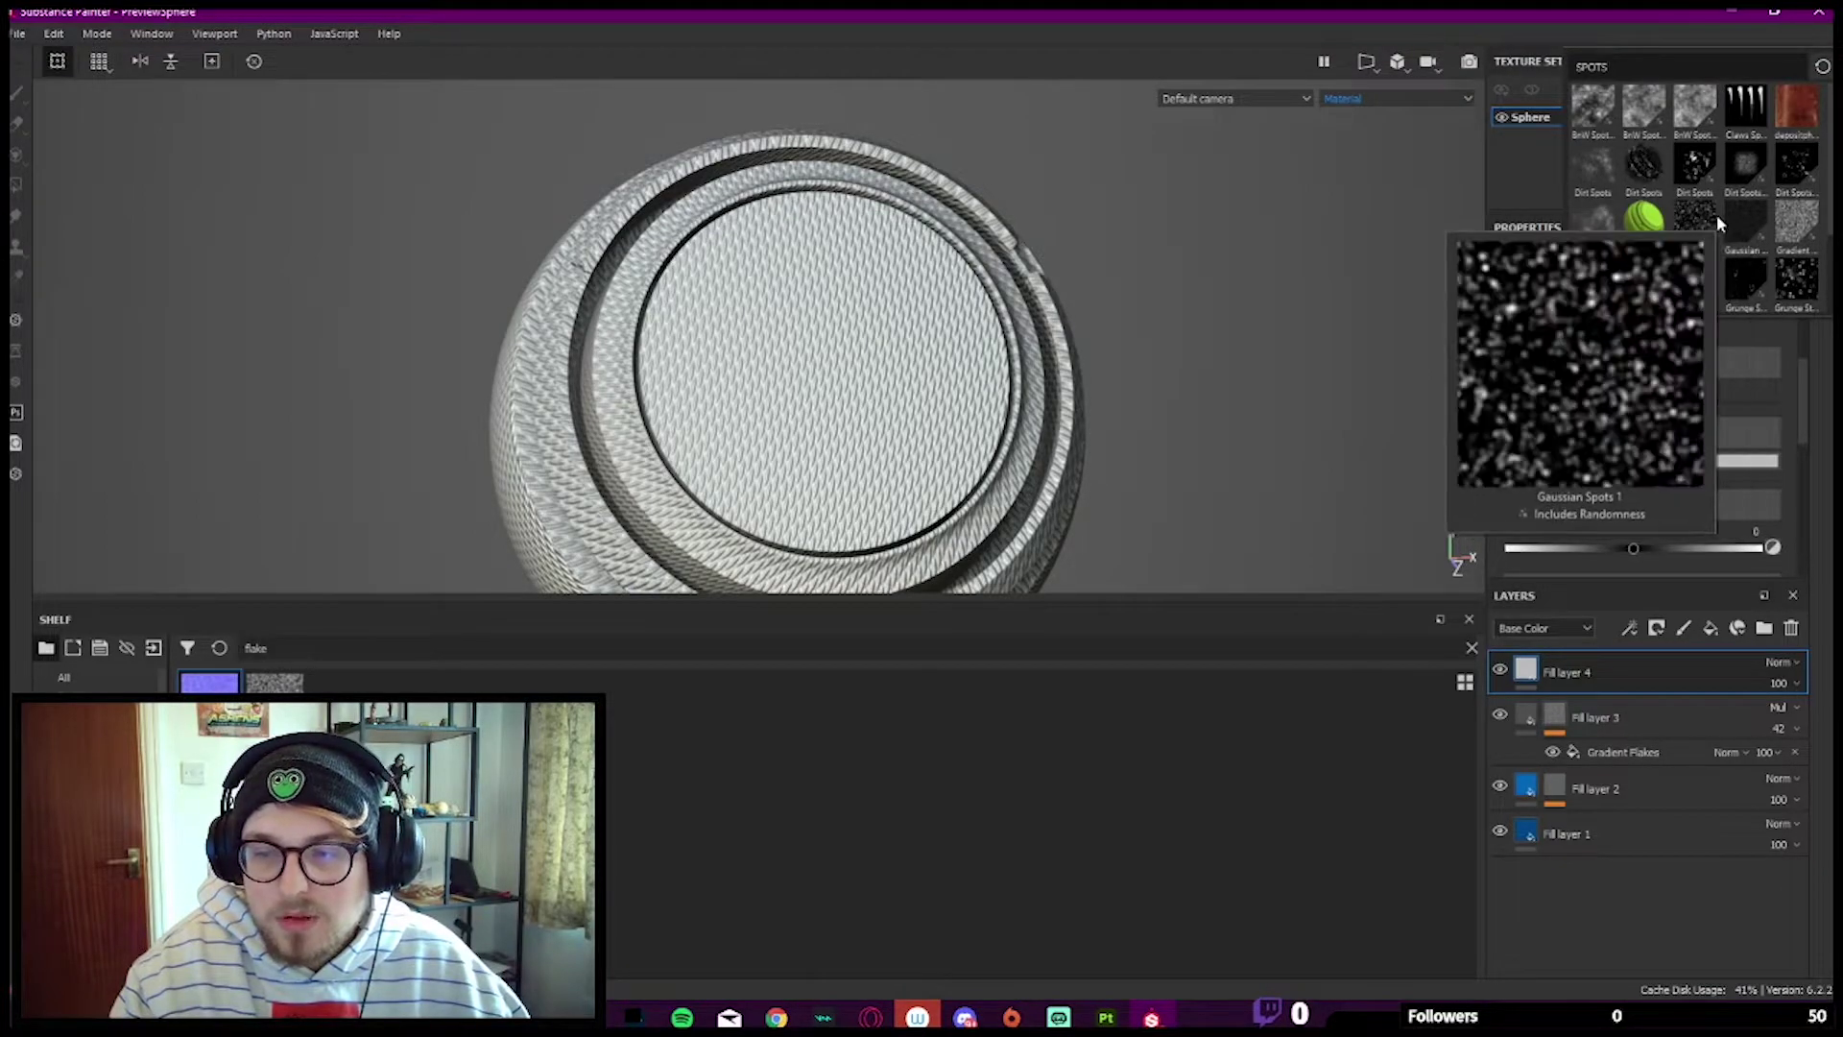
pyautogui.click(1717, 214)
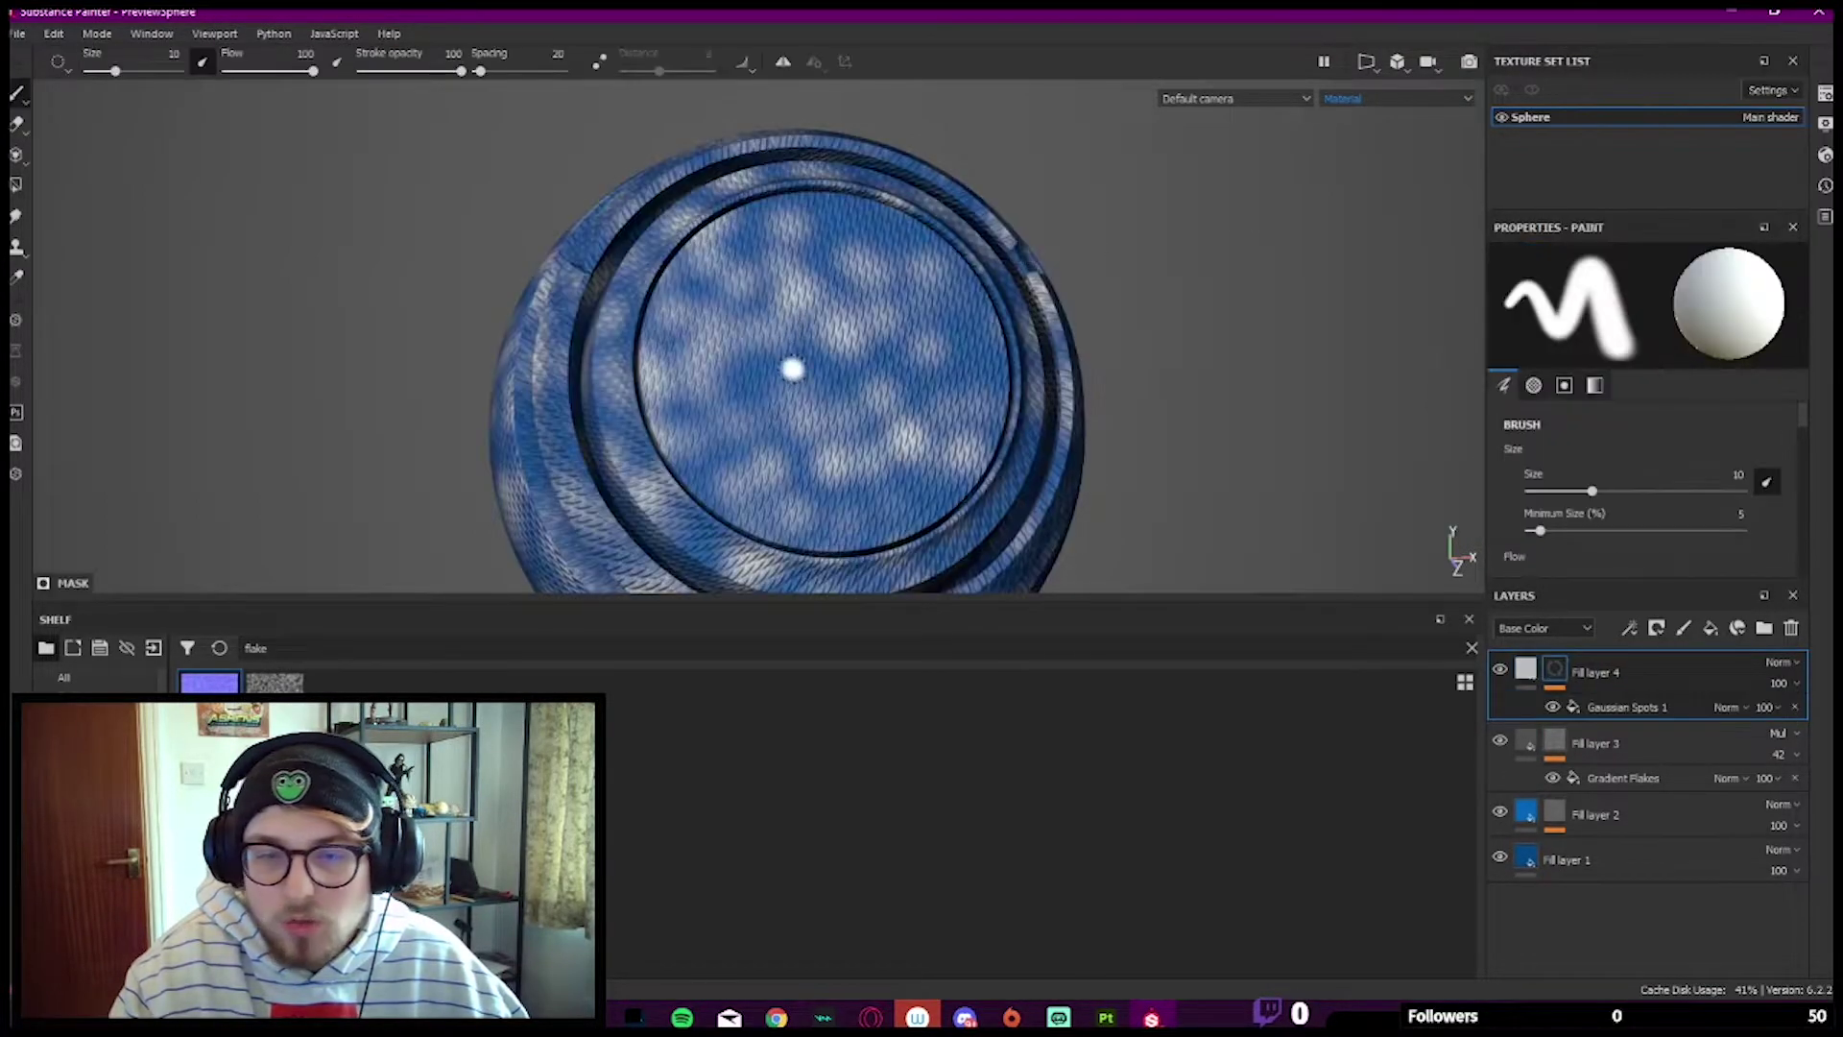
# Step: Set the UV scale of Fill layer 4's Gaussian Spots 1 mask to 18.4
pyautogui.keyDown('alt'); pyautogui.moveTo(793, 370); pyautogui.dragTo(831, 292); pyautogui.keyUp('alt')
pyautogui.click(1631, 706)
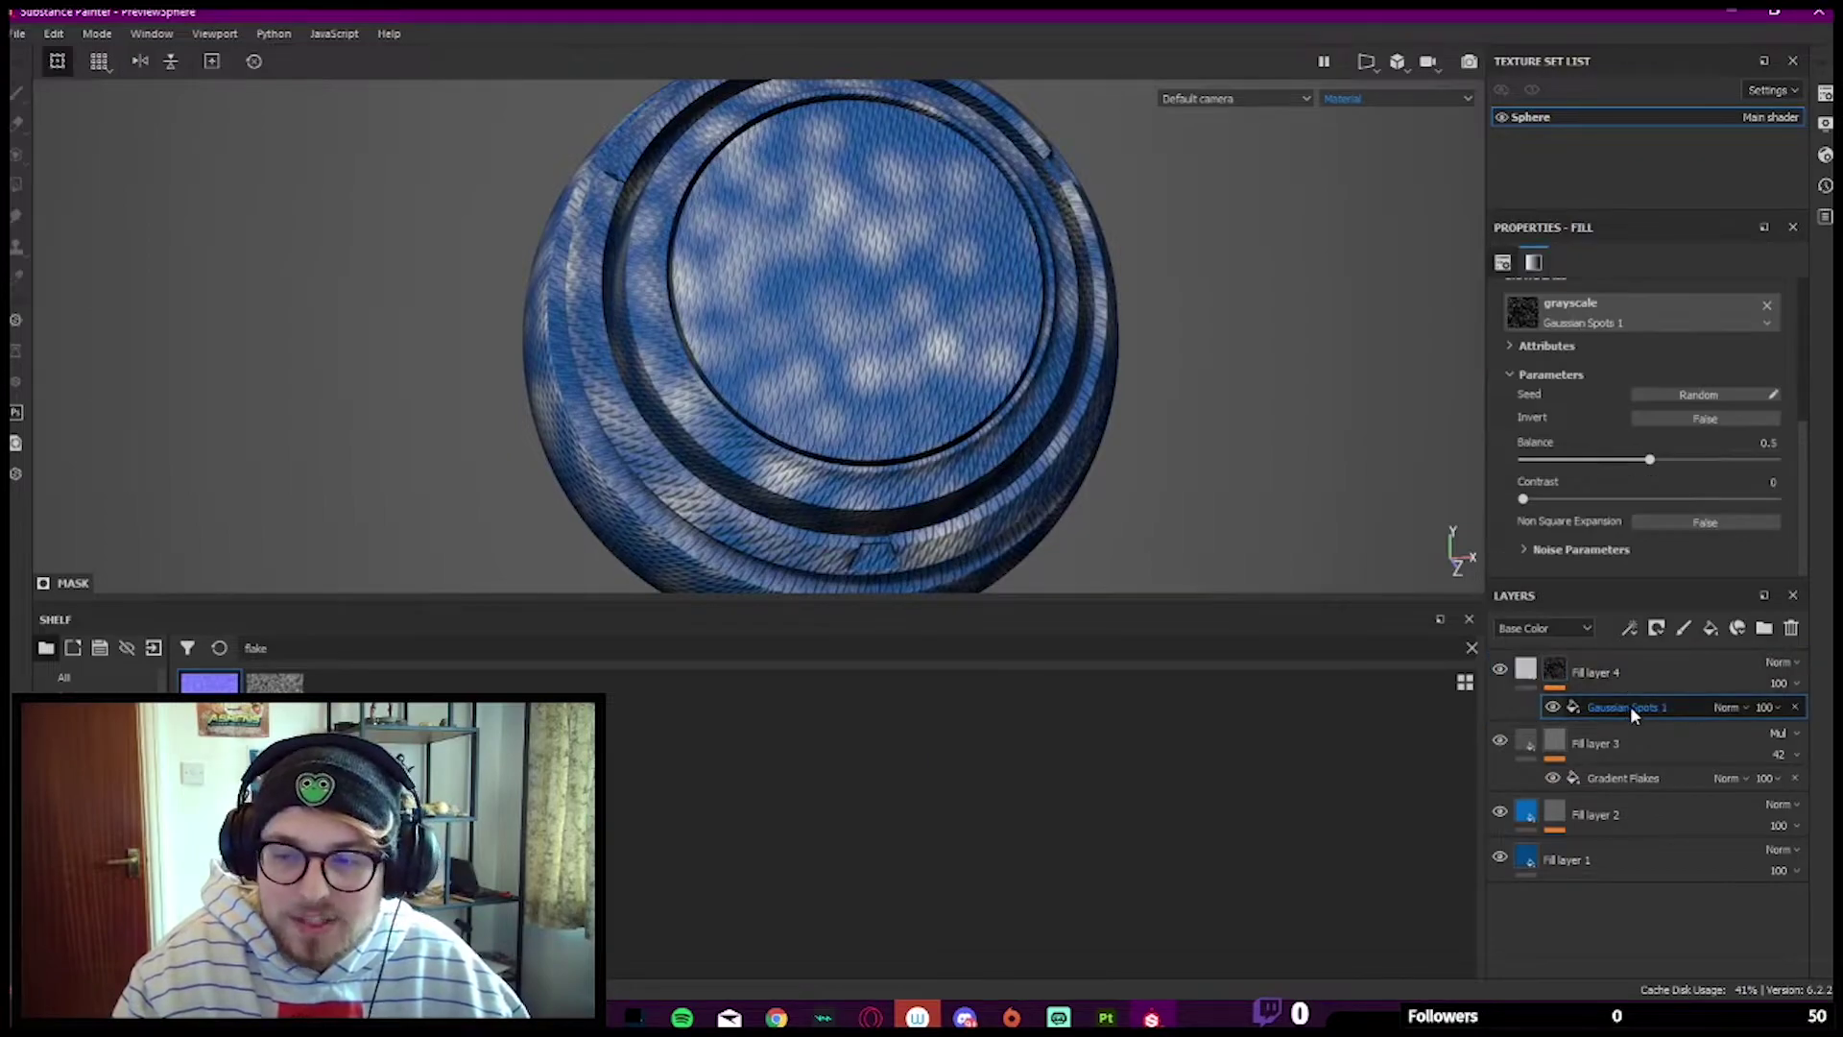
pyautogui.scroll(3, 1626, 430)
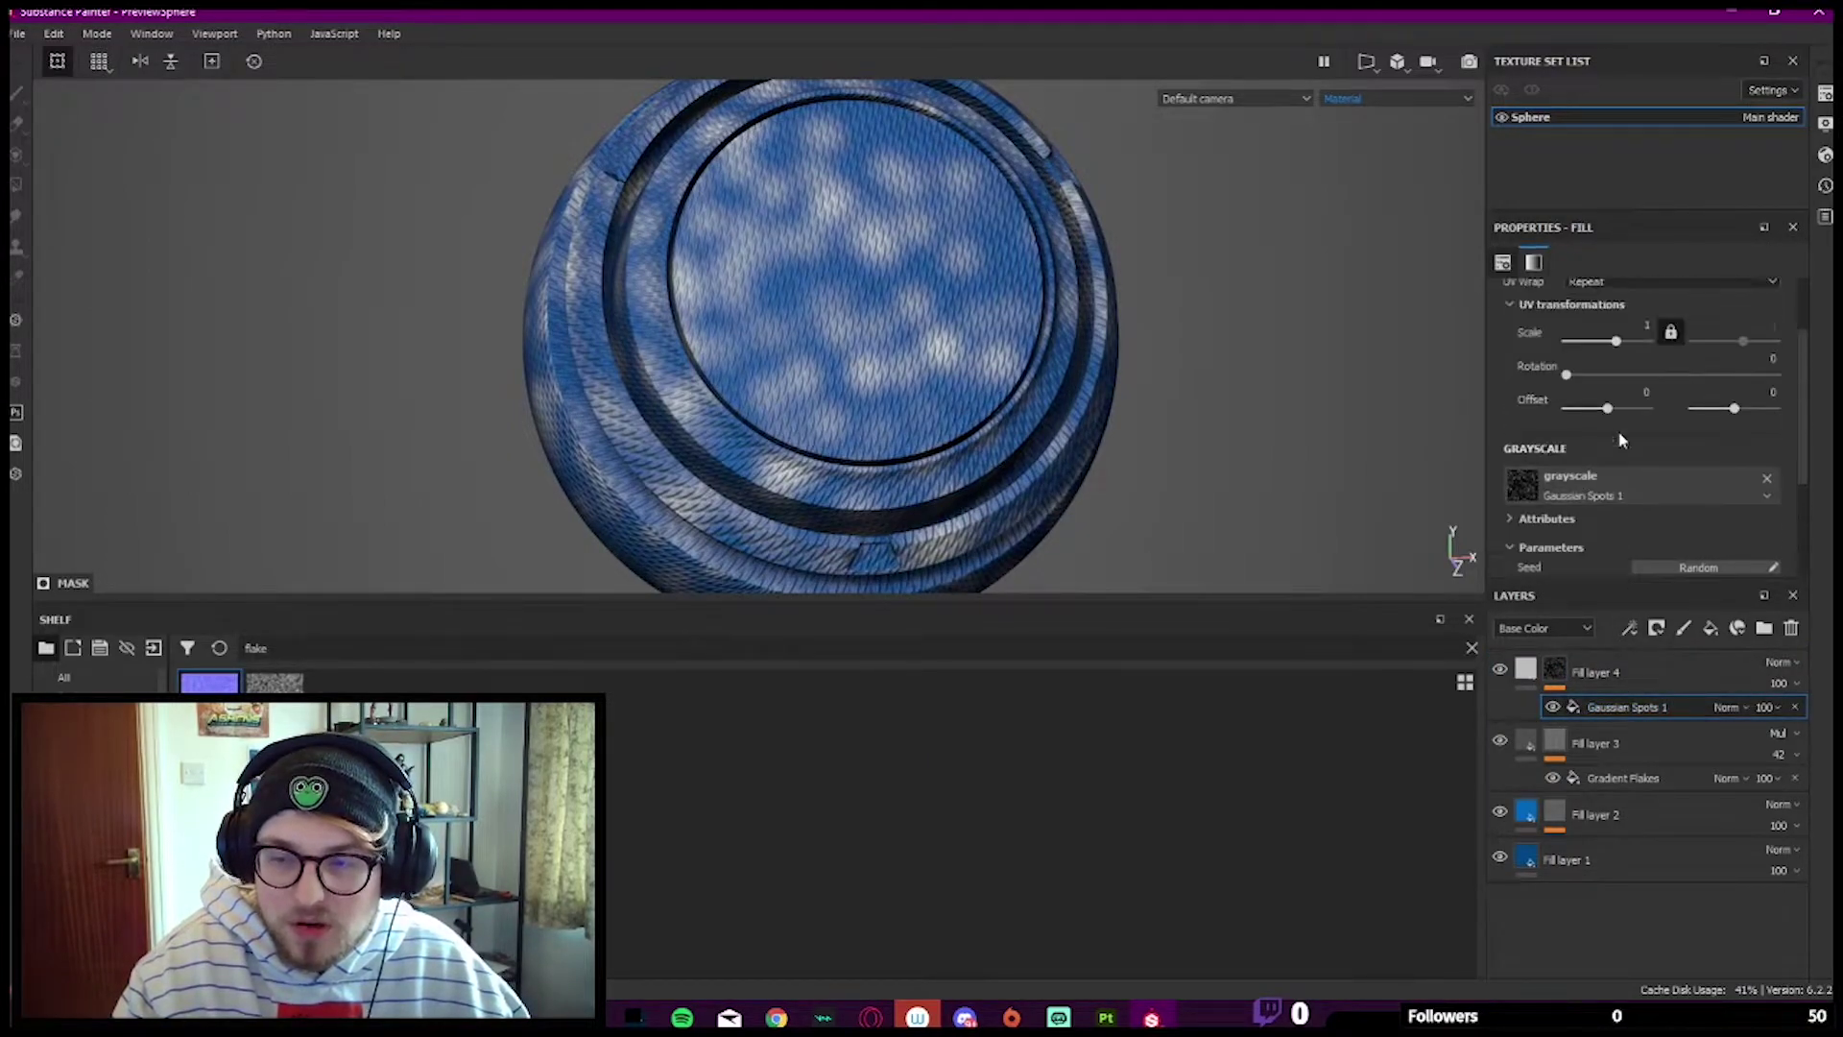
pyautogui.moveTo(1621, 342); pyautogui.dragTo(1632, 347)
pyautogui.scroll(5, 765, 297)
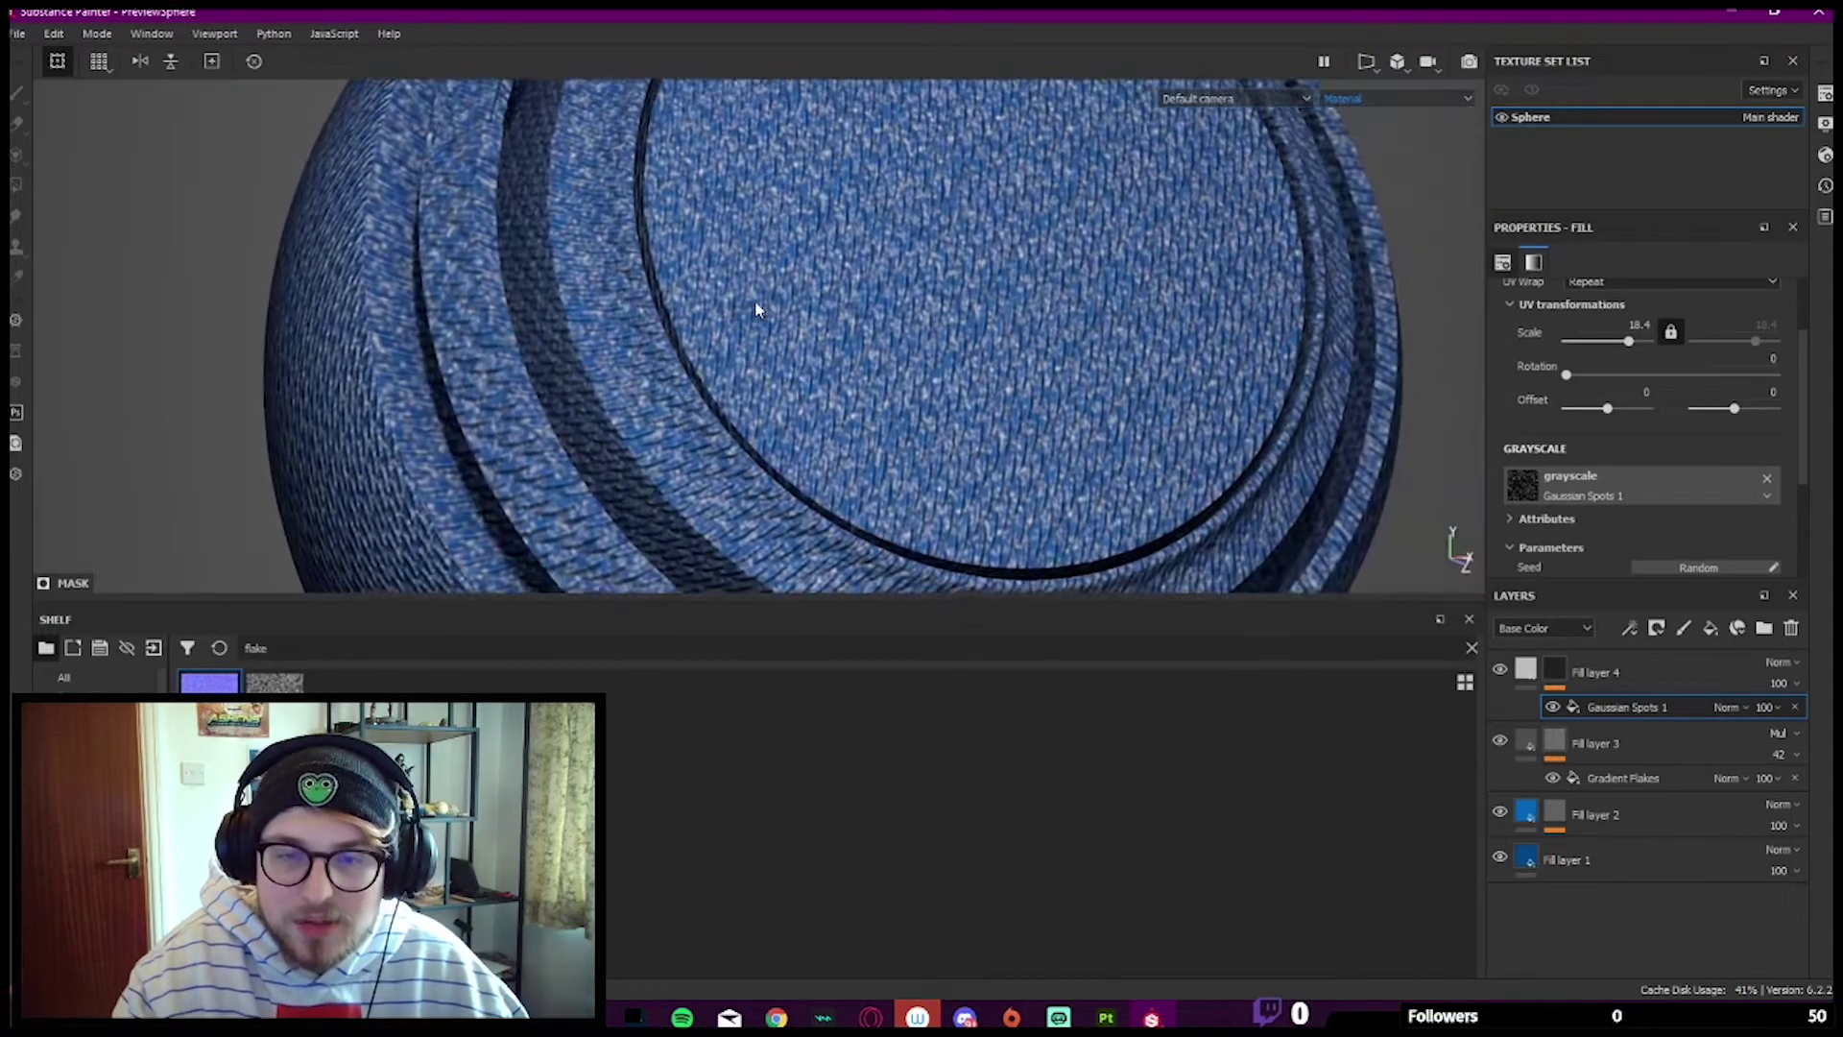
# Step: Set the Balance of the Gaussian Spots 1 mask to 0.44
pyautogui.scroll(-3, 1687, 353)
pyautogui.moveTo(1621, 519)
pyautogui.mouseDown()
pyautogui.moveTo(1594, 519)
pyautogui.moveTo(1632, 488)
pyautogui.mouseUp()
pyautogui.scroll(-5, 963, 345)
pyautogui.keyDown('alt'); pyautogui.moveTo(963, 345); pyautogui.dragTo(897, 278); pyautogui.keyUp('alt')
pyautogui.scroll(3, 897, 278)
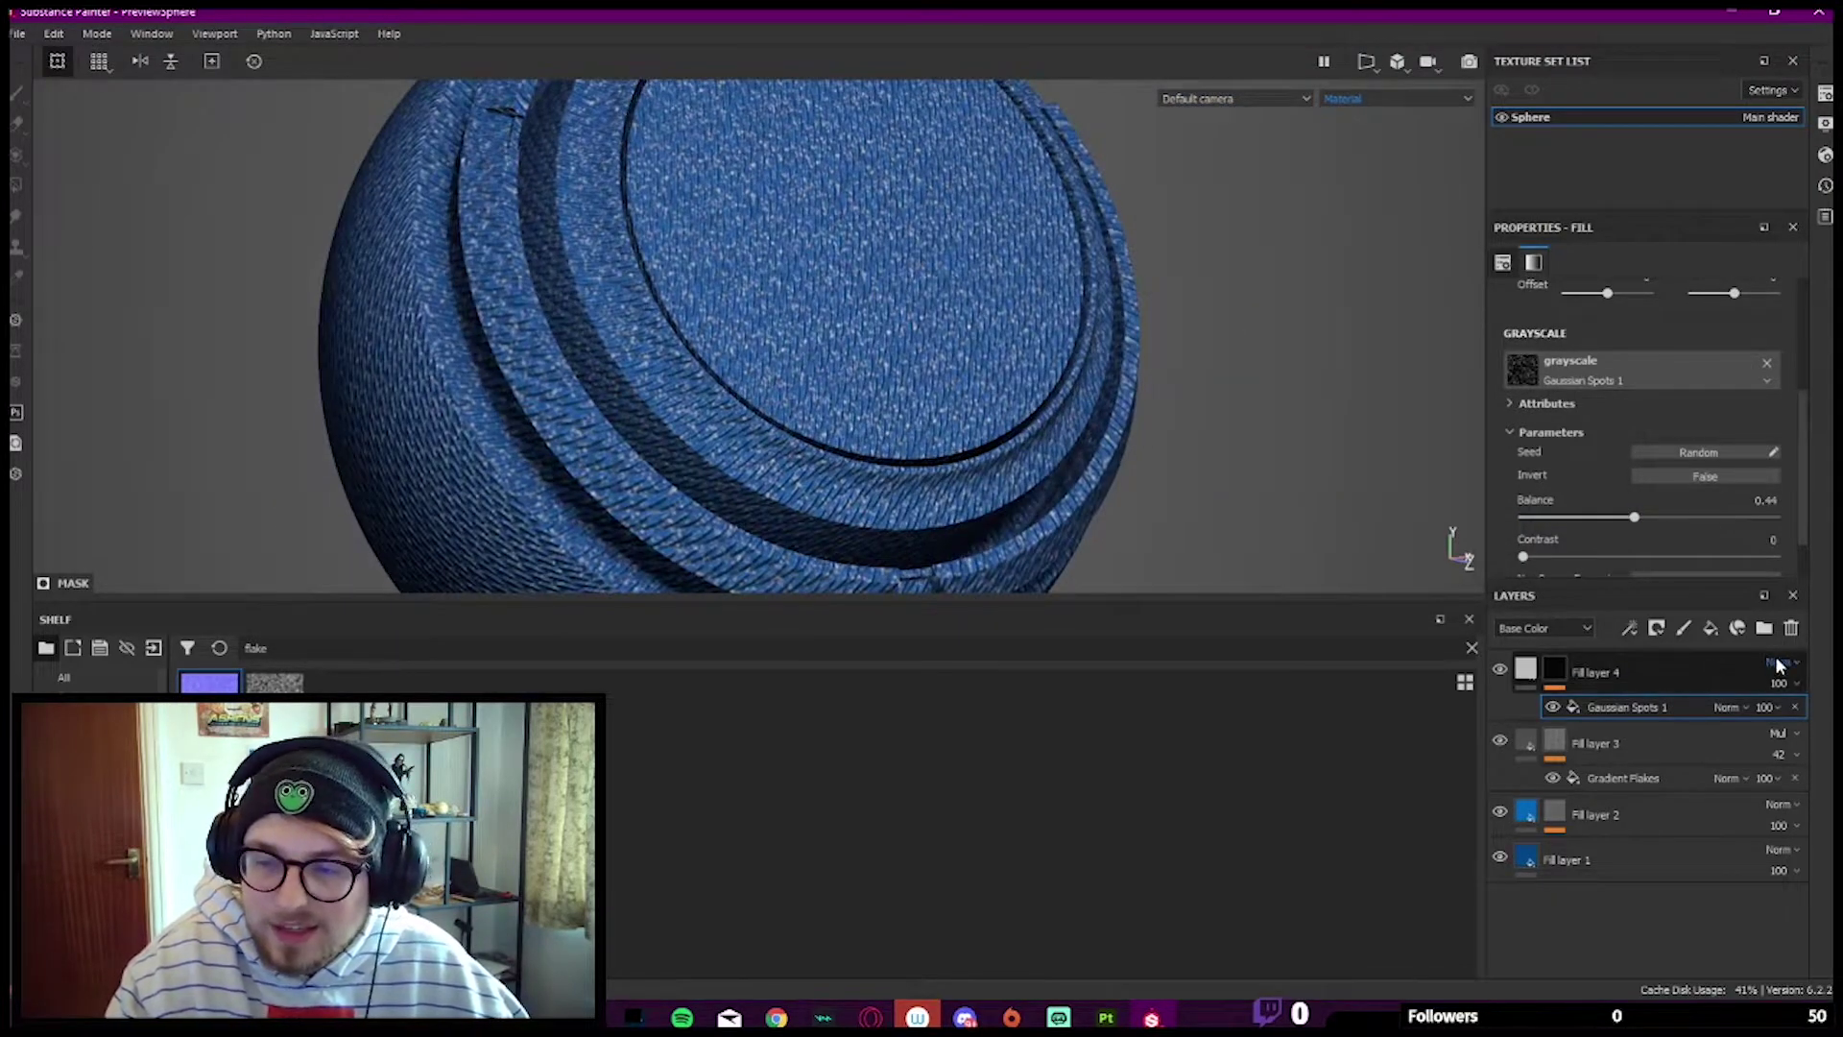
# Step: Set Fill layer 4's base color blending mode to Divide and check the weave up close
pyautogui.scroll(-3, 1785, 664)
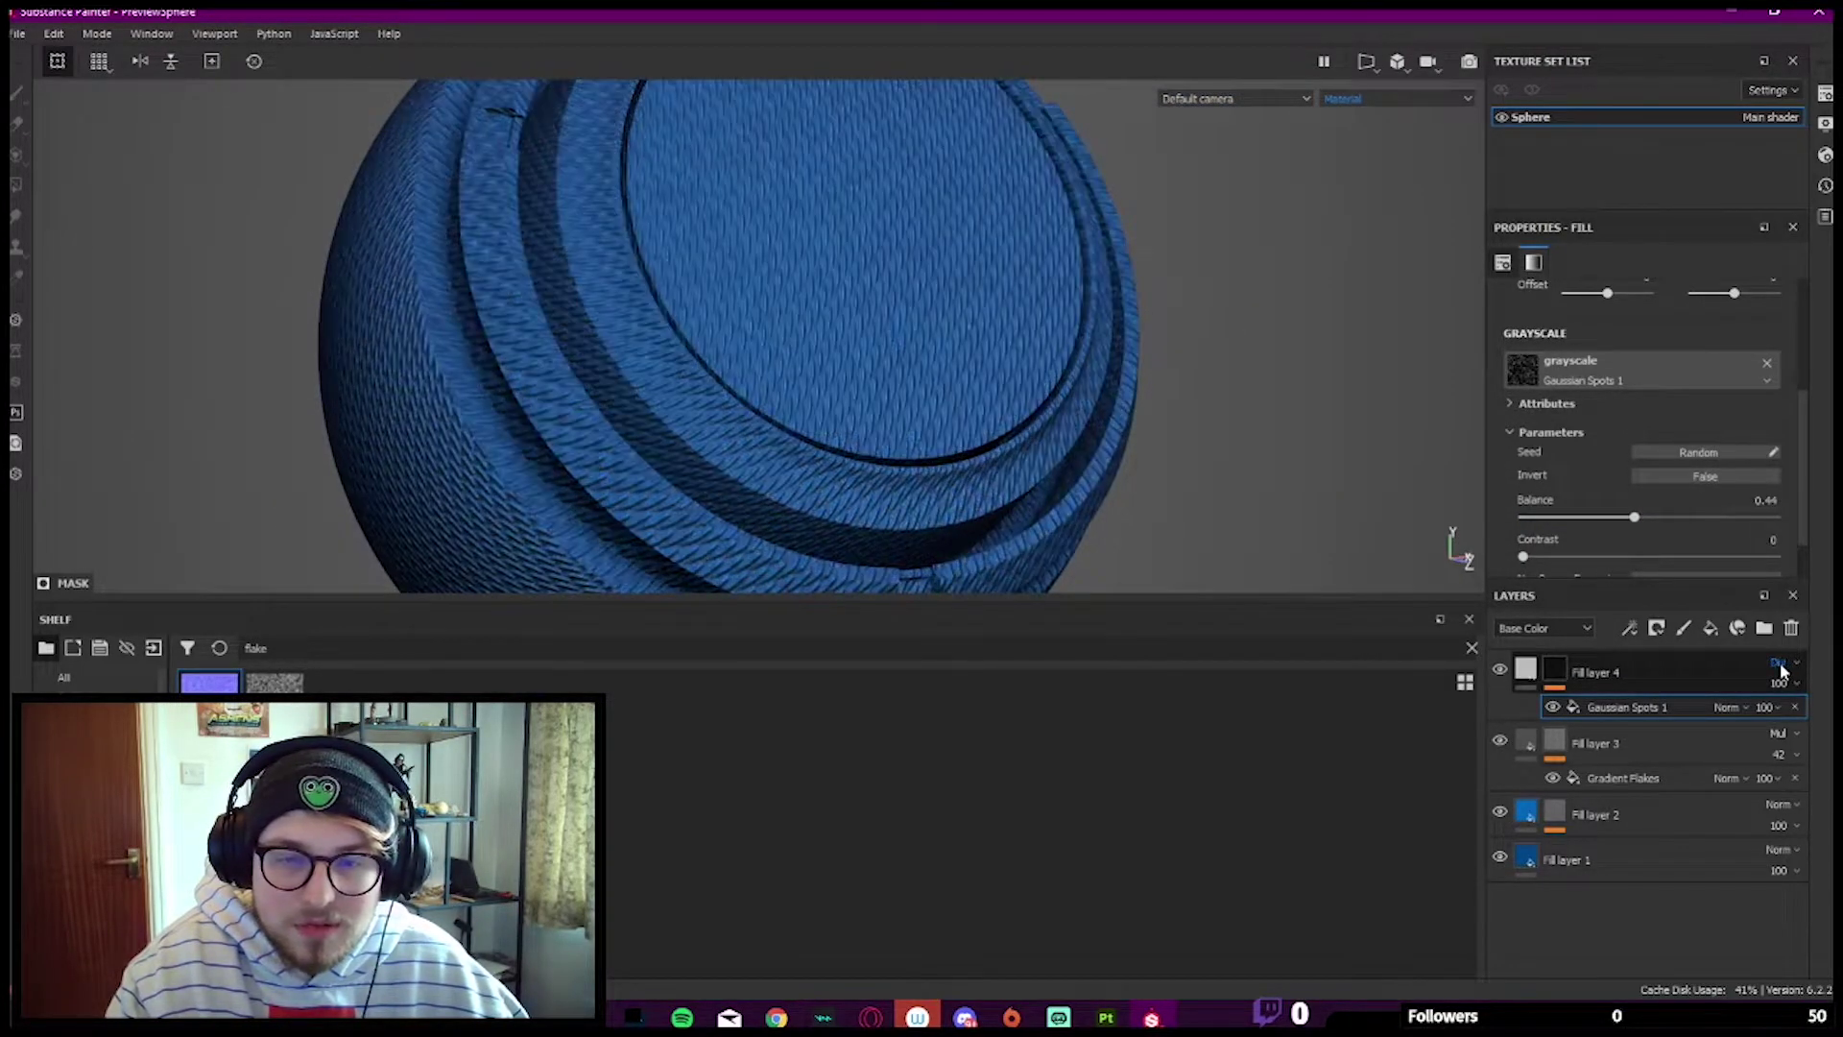
pyautogui.keyDown('alt'); pyautogui.moveTo(1073, 301); pyautogui.dragTo(901, 275); pyautogui.keyUp('alt')
pyautogui.scroll(3, 959, 250)
pyautogui.keyDown('shift'); pyautogui.moveTo(902, 275); pyautogui.dragTo(922, 267, button='right'); pyautogui.keyUp('shift')
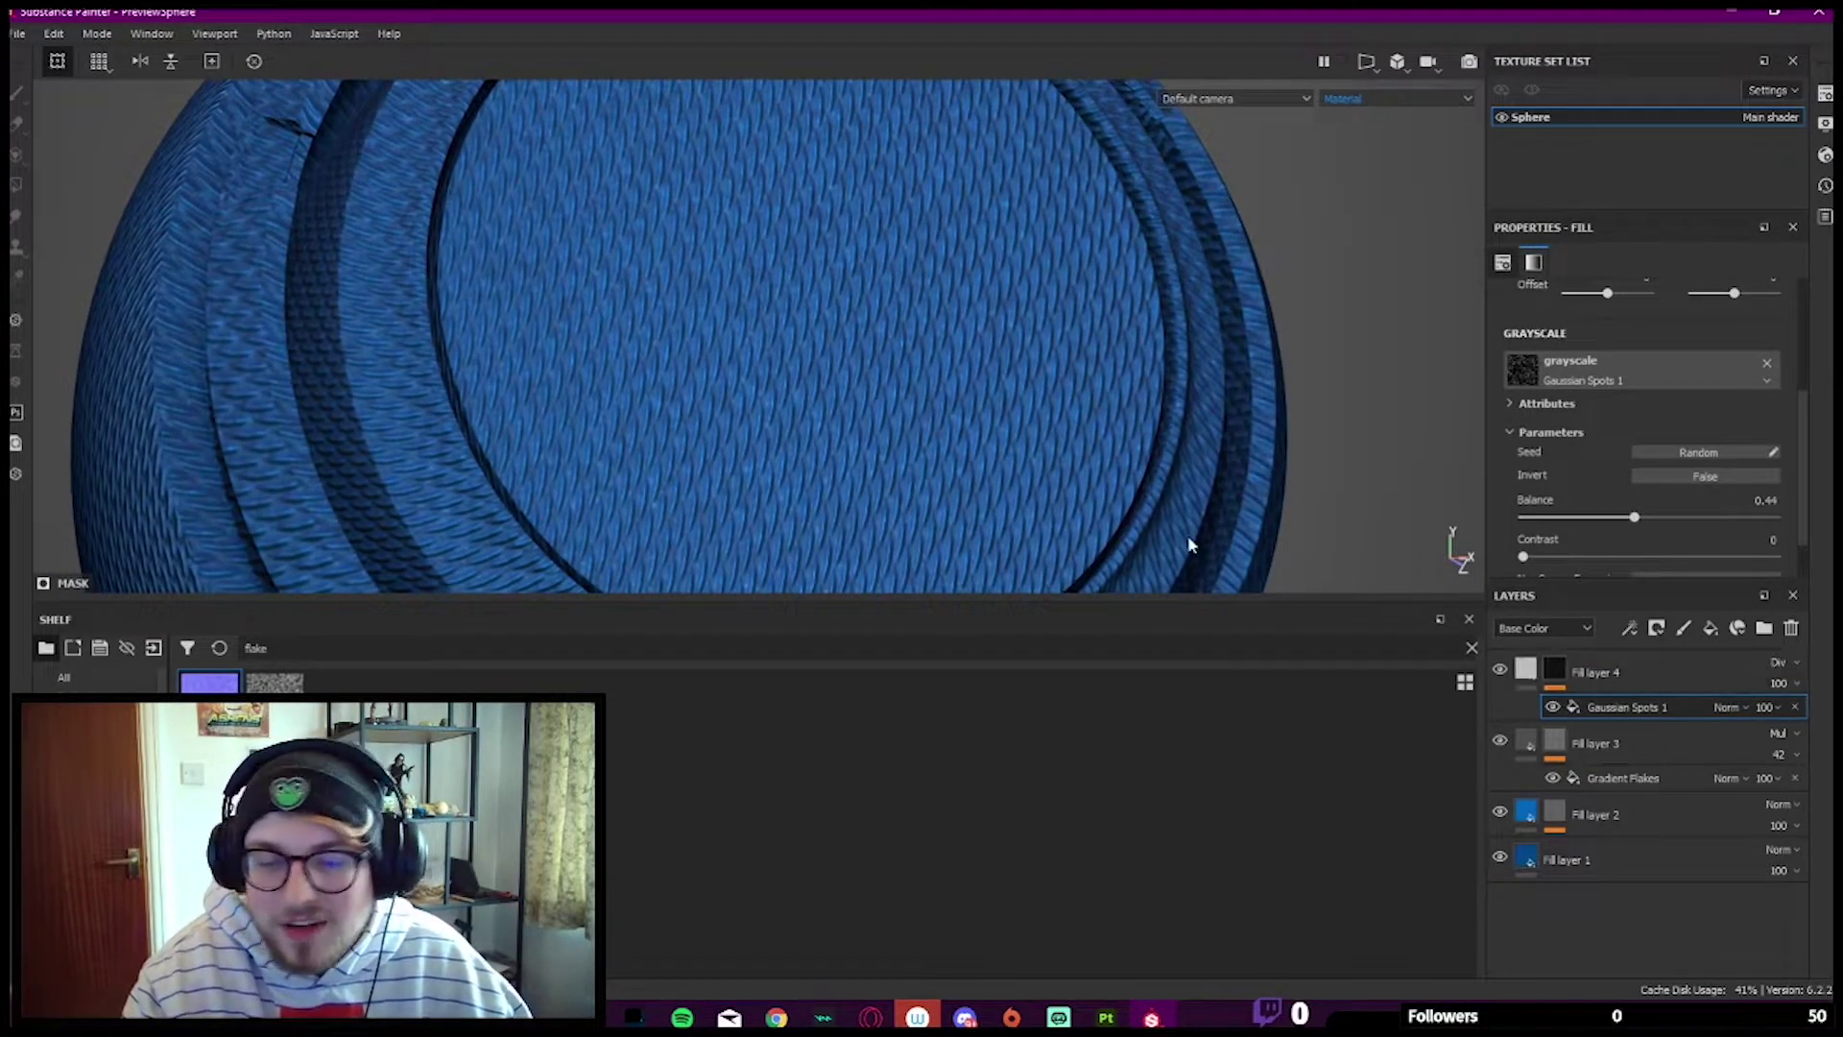
pyautogui.keyDown('alt'); pyautogui.moveTo(1024, 499); pyautogui.dragTo(1075, 507); pyautogui.keyUp('alt')
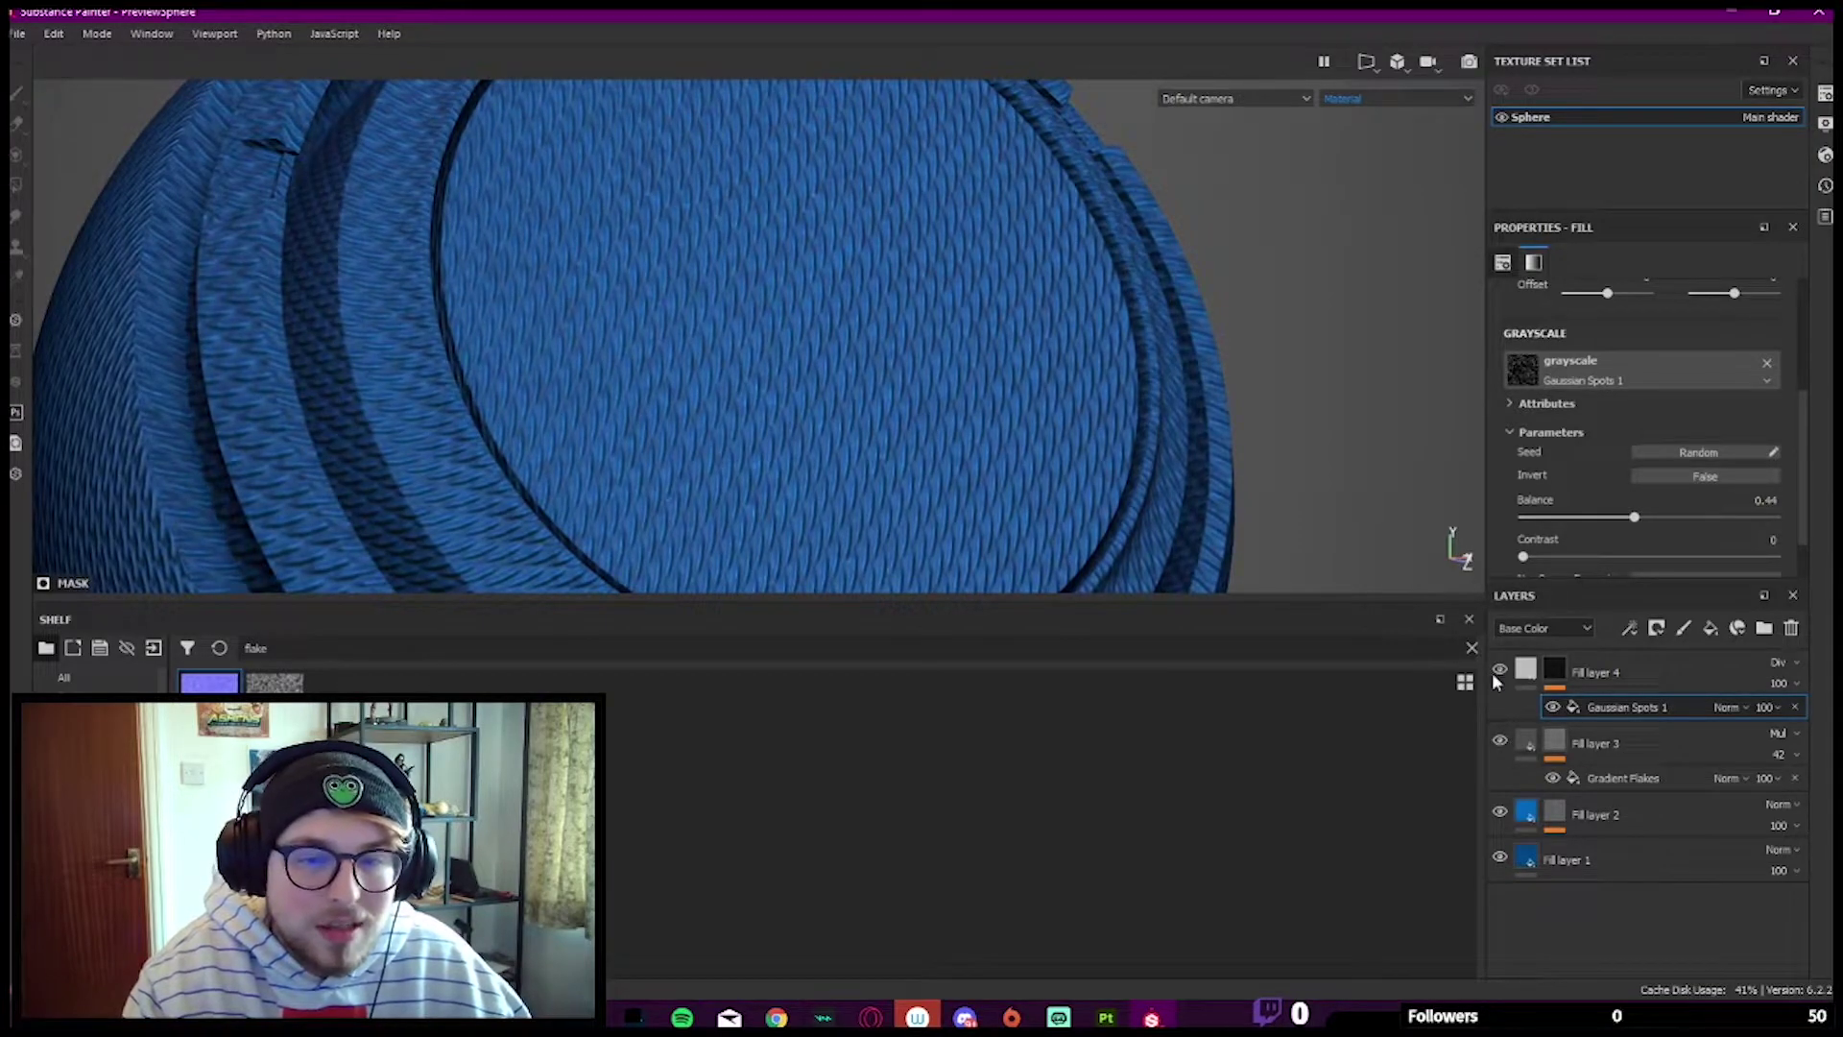
pyautogui.moveTo(963, 349)
pyautogui.keyDown('alt'); pyautogui.mouseDown()
pyautogui.moveTo(975, 331)
pyautogui.moveTo(941, 350)
pyautogui.moveTo(957, 360)
pyautogui.mouseUp(); pyautogui.keyUp('alt')
# Step: View the Base Color channel alone and compare the sphere with the upper fill layers hidden and shown
pyautogui.press('f')
pyautogui.click(1397, 98)
pyautogui.click(1368, 153)
pyautogui.scroll(5, 902, 307)
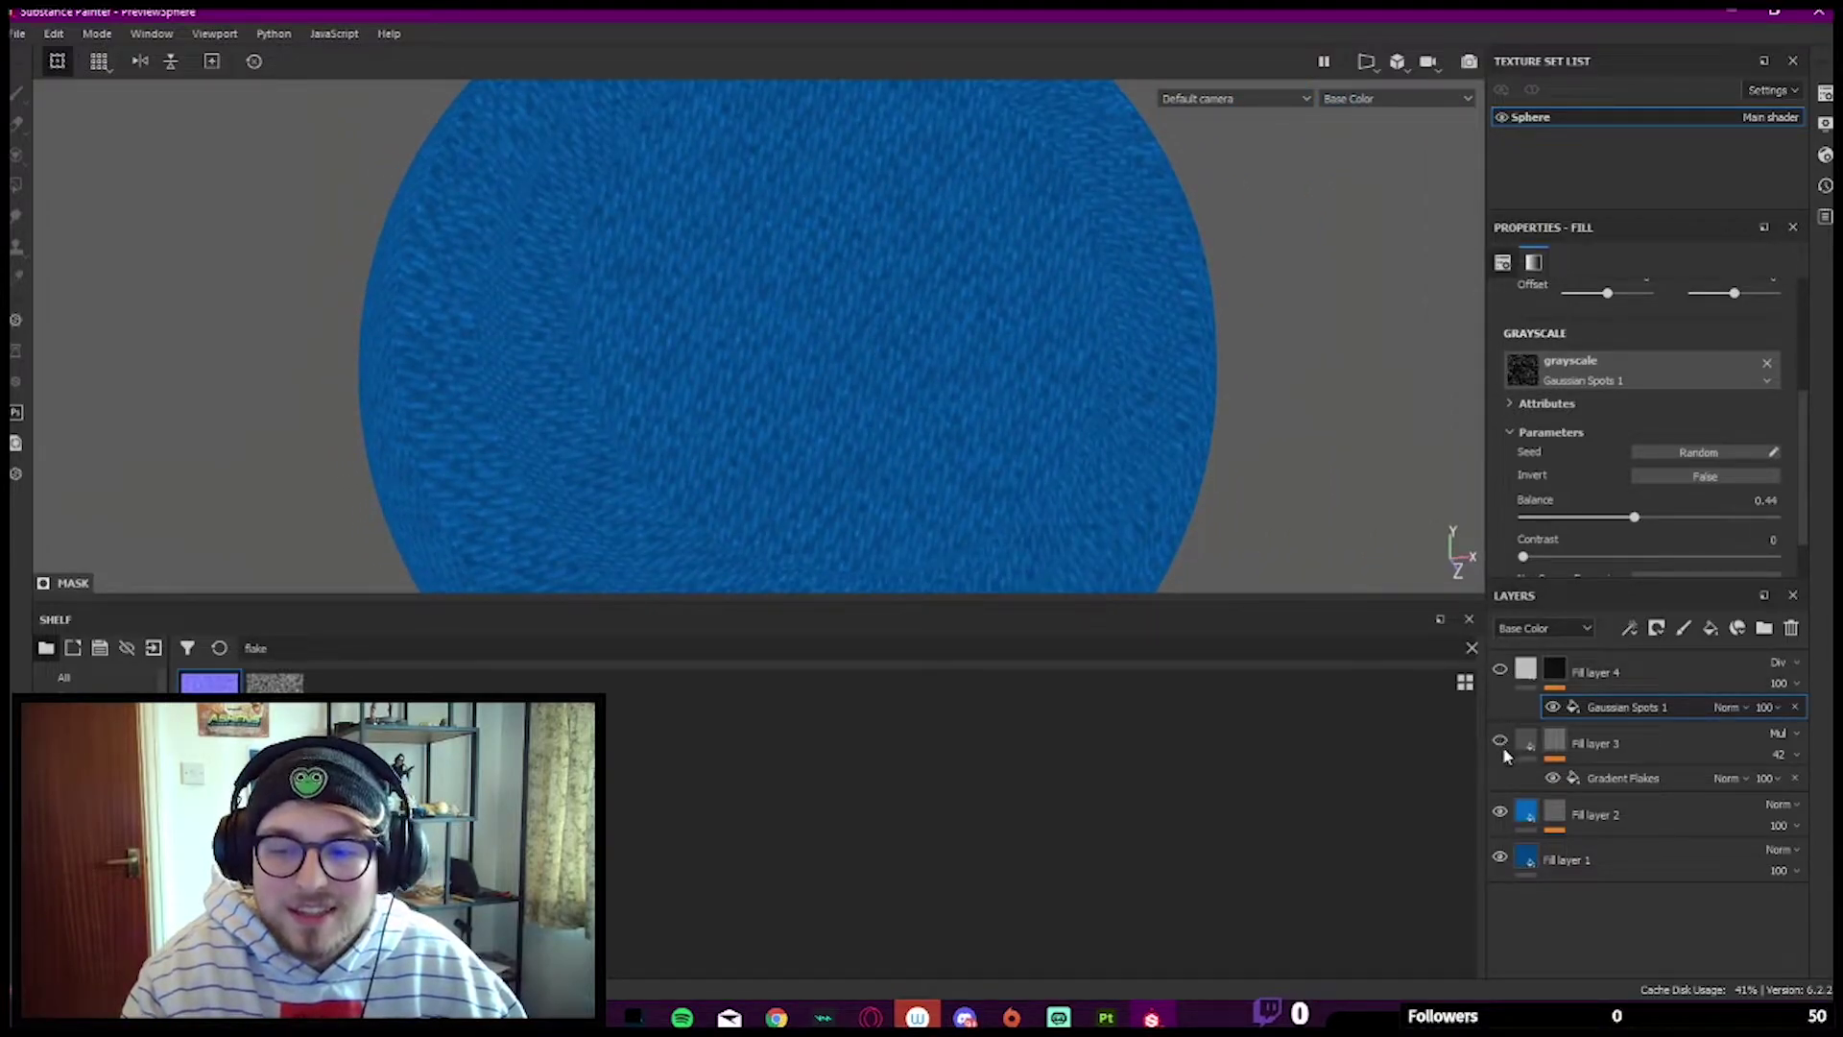
pyautogui.click(1500, 812)
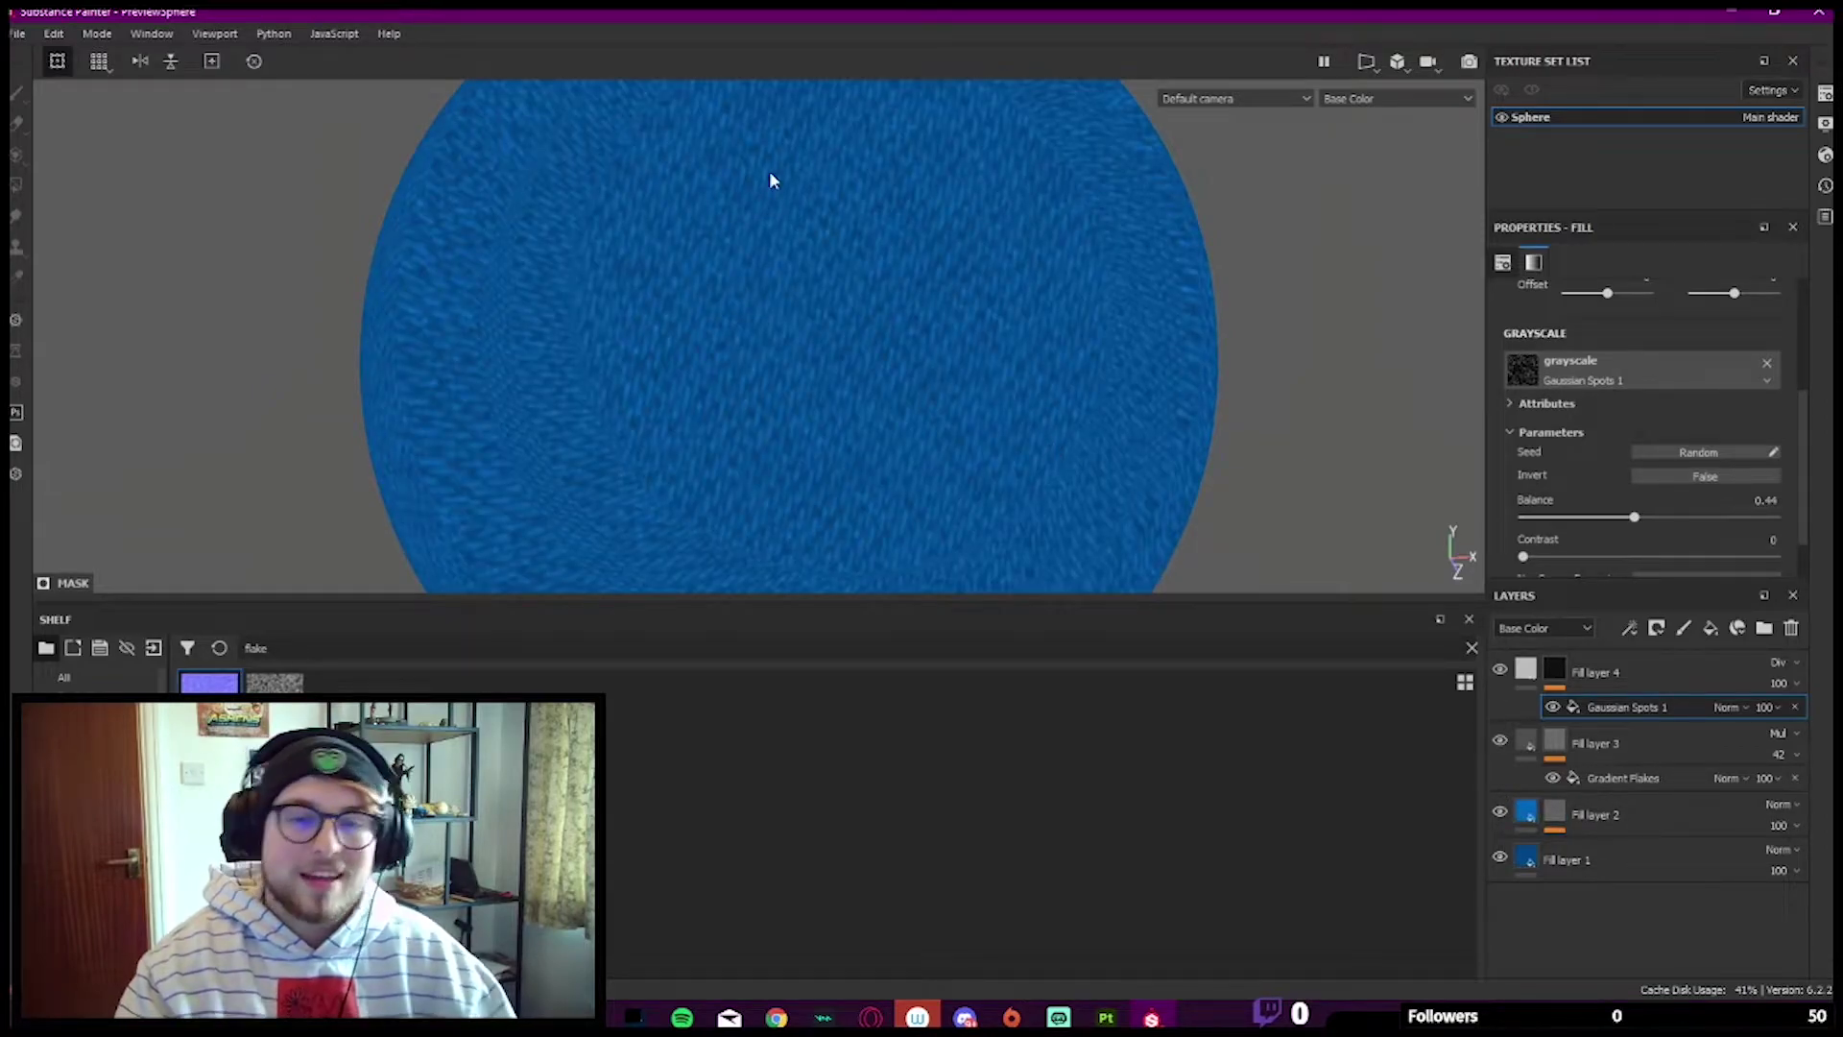
# Step: Switch the viewport from the Base Color channel back to the full Material view
pyautogui.keyDown('alt'); pyautogui.moveTo(471, 528); pyautogui.dragTo(573, 460); pyautogui.keyUp('alt')
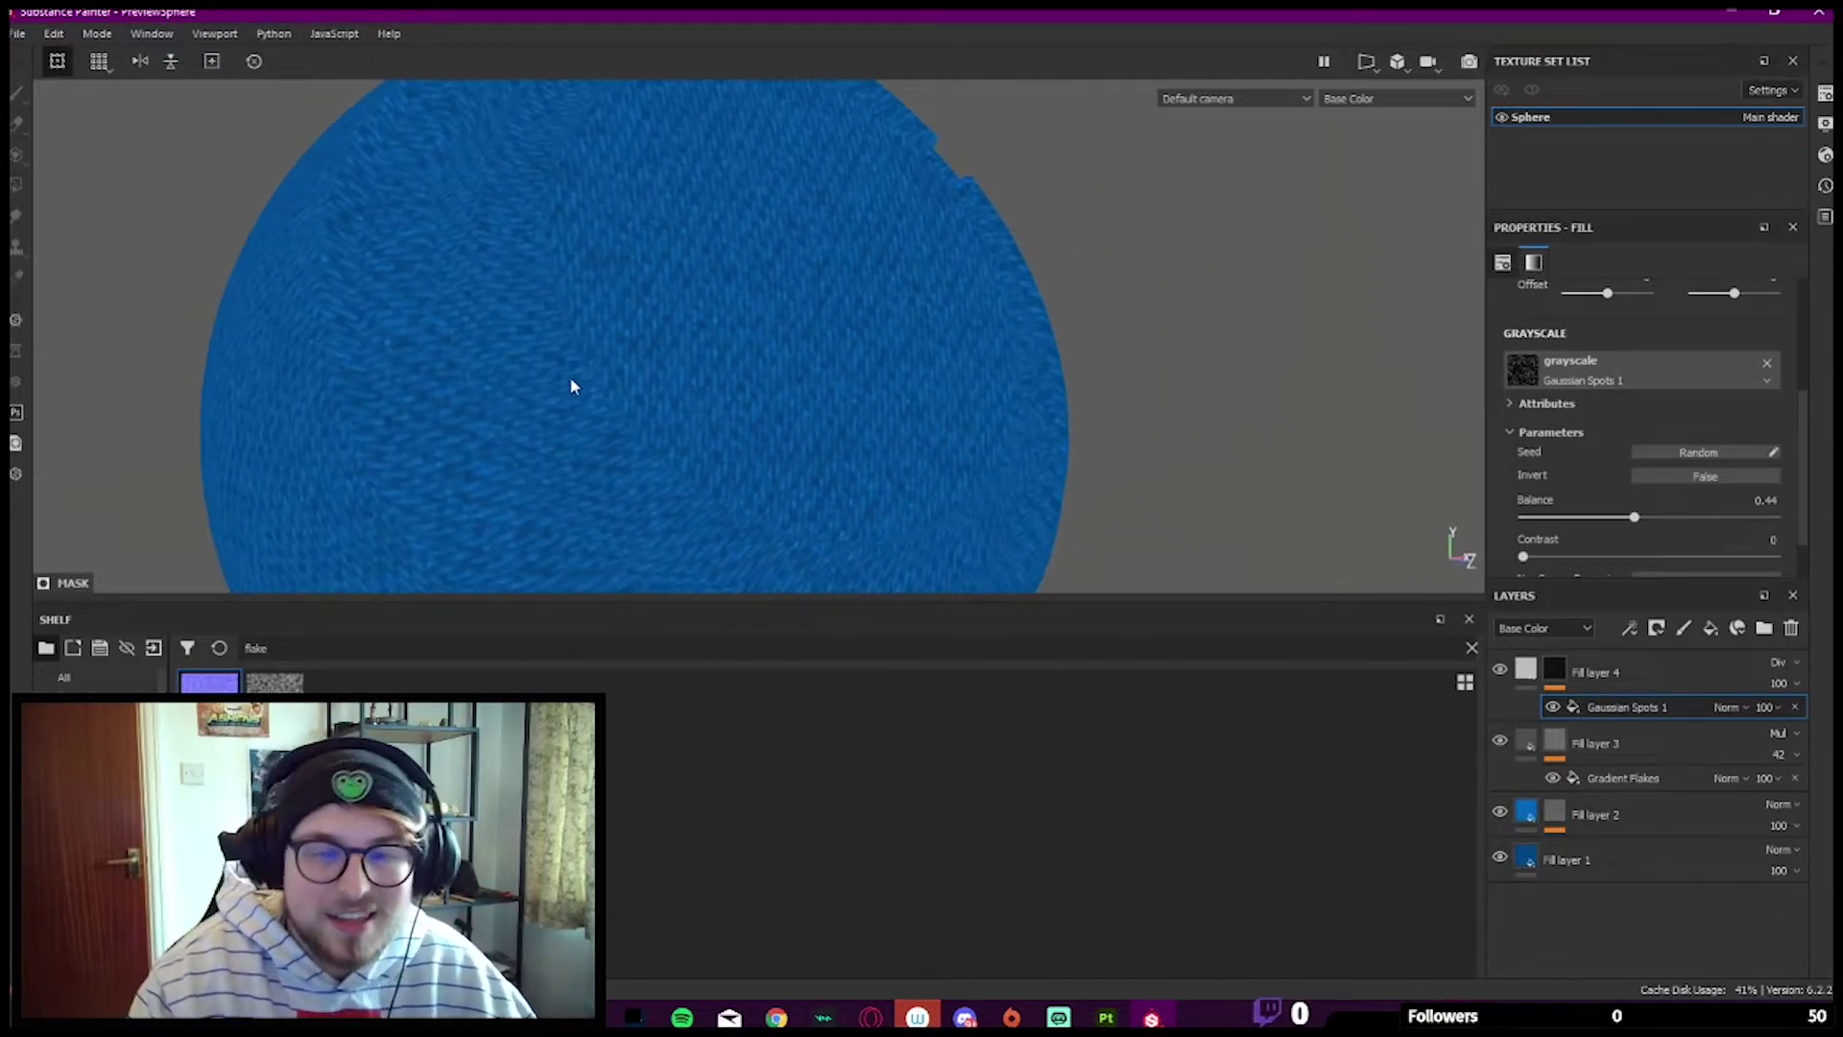
pyautogui.click(1388, 99)
pyautogui.click(1386, 126)
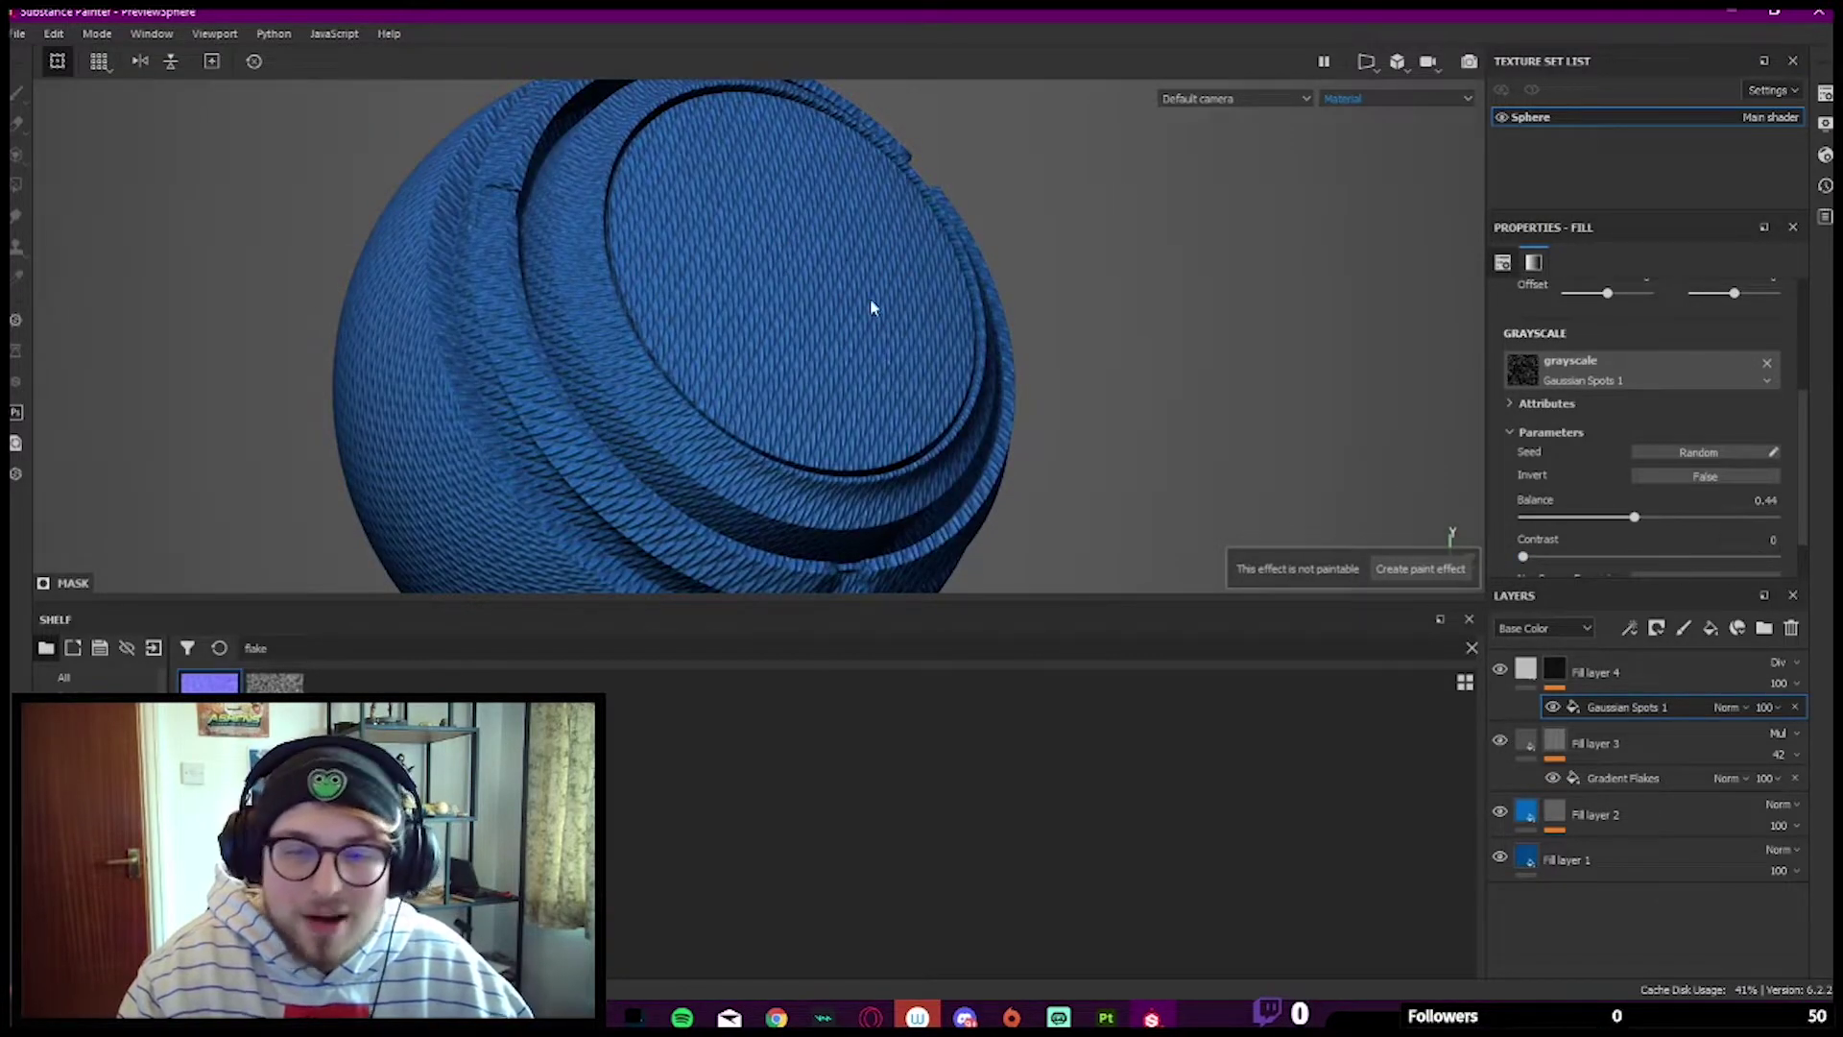
# Step: Add a fill layer above Fill layer 4 with only the normal channel active and assign the flakes texture to its Normal
pyautogui.click(1709, 629)
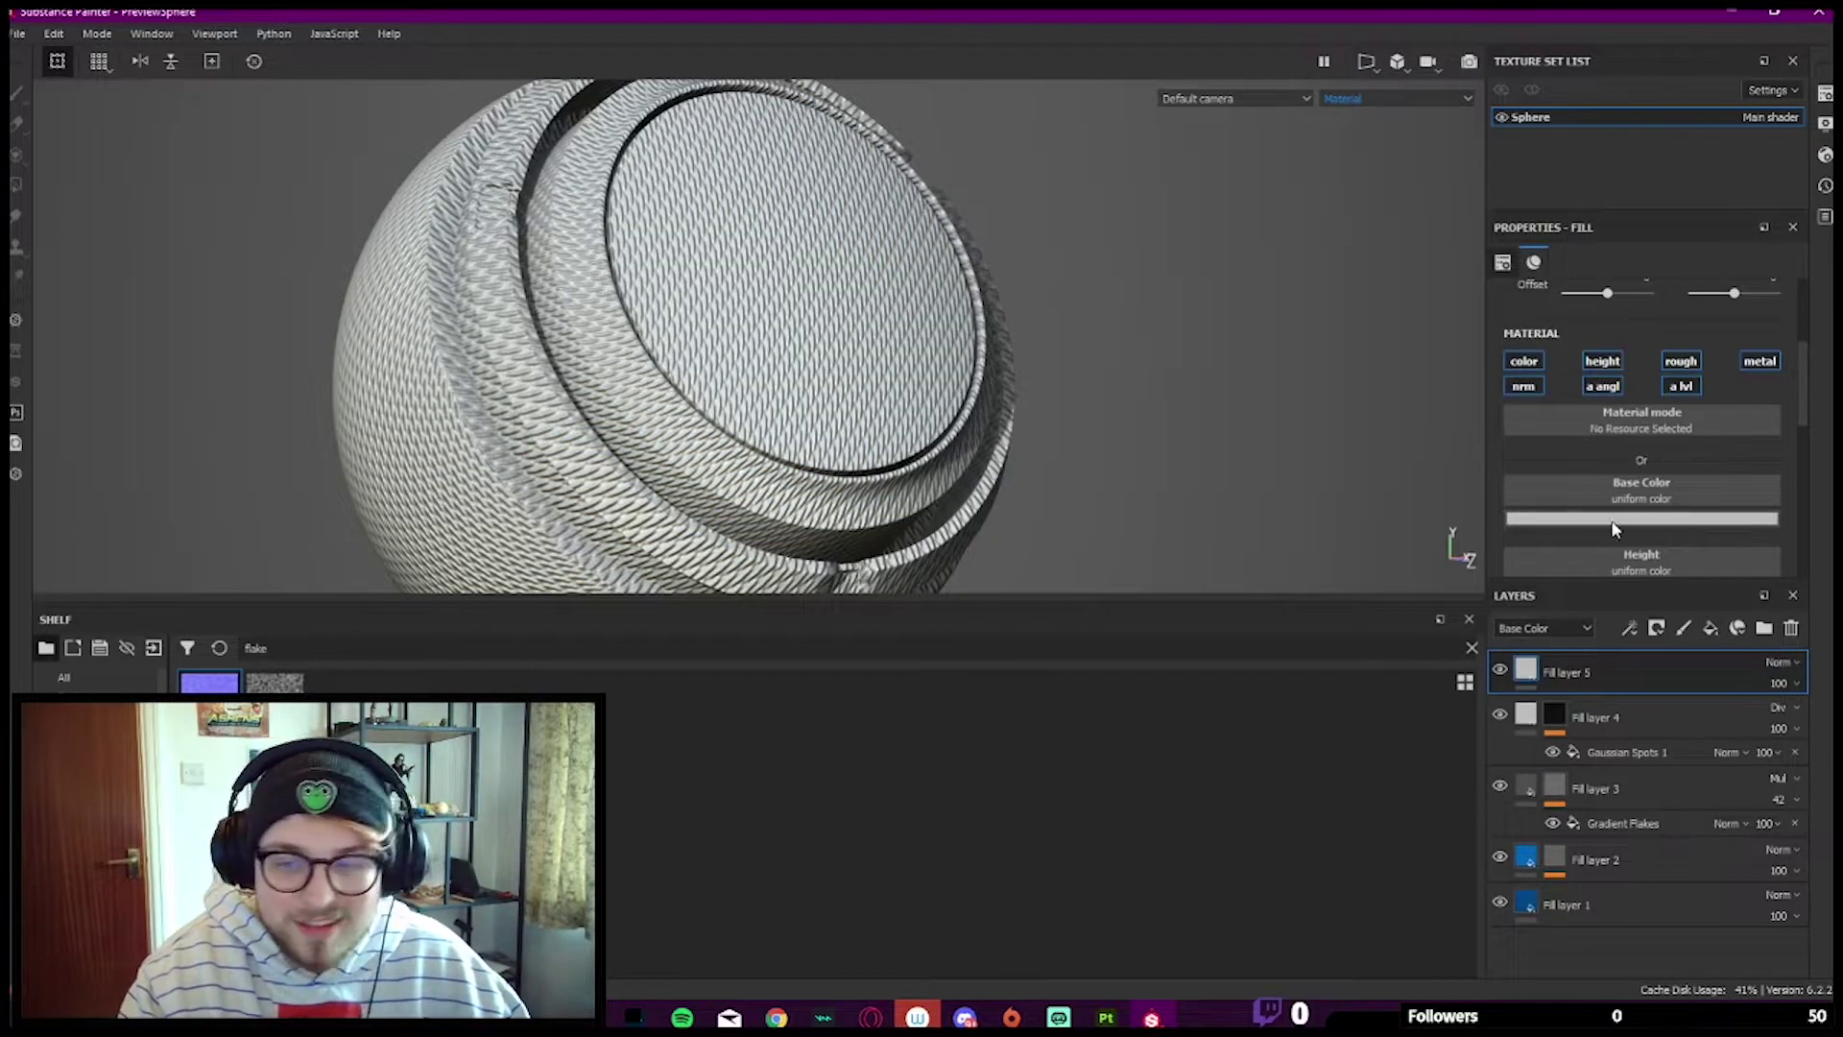
pyautogui.click(1519, 387)
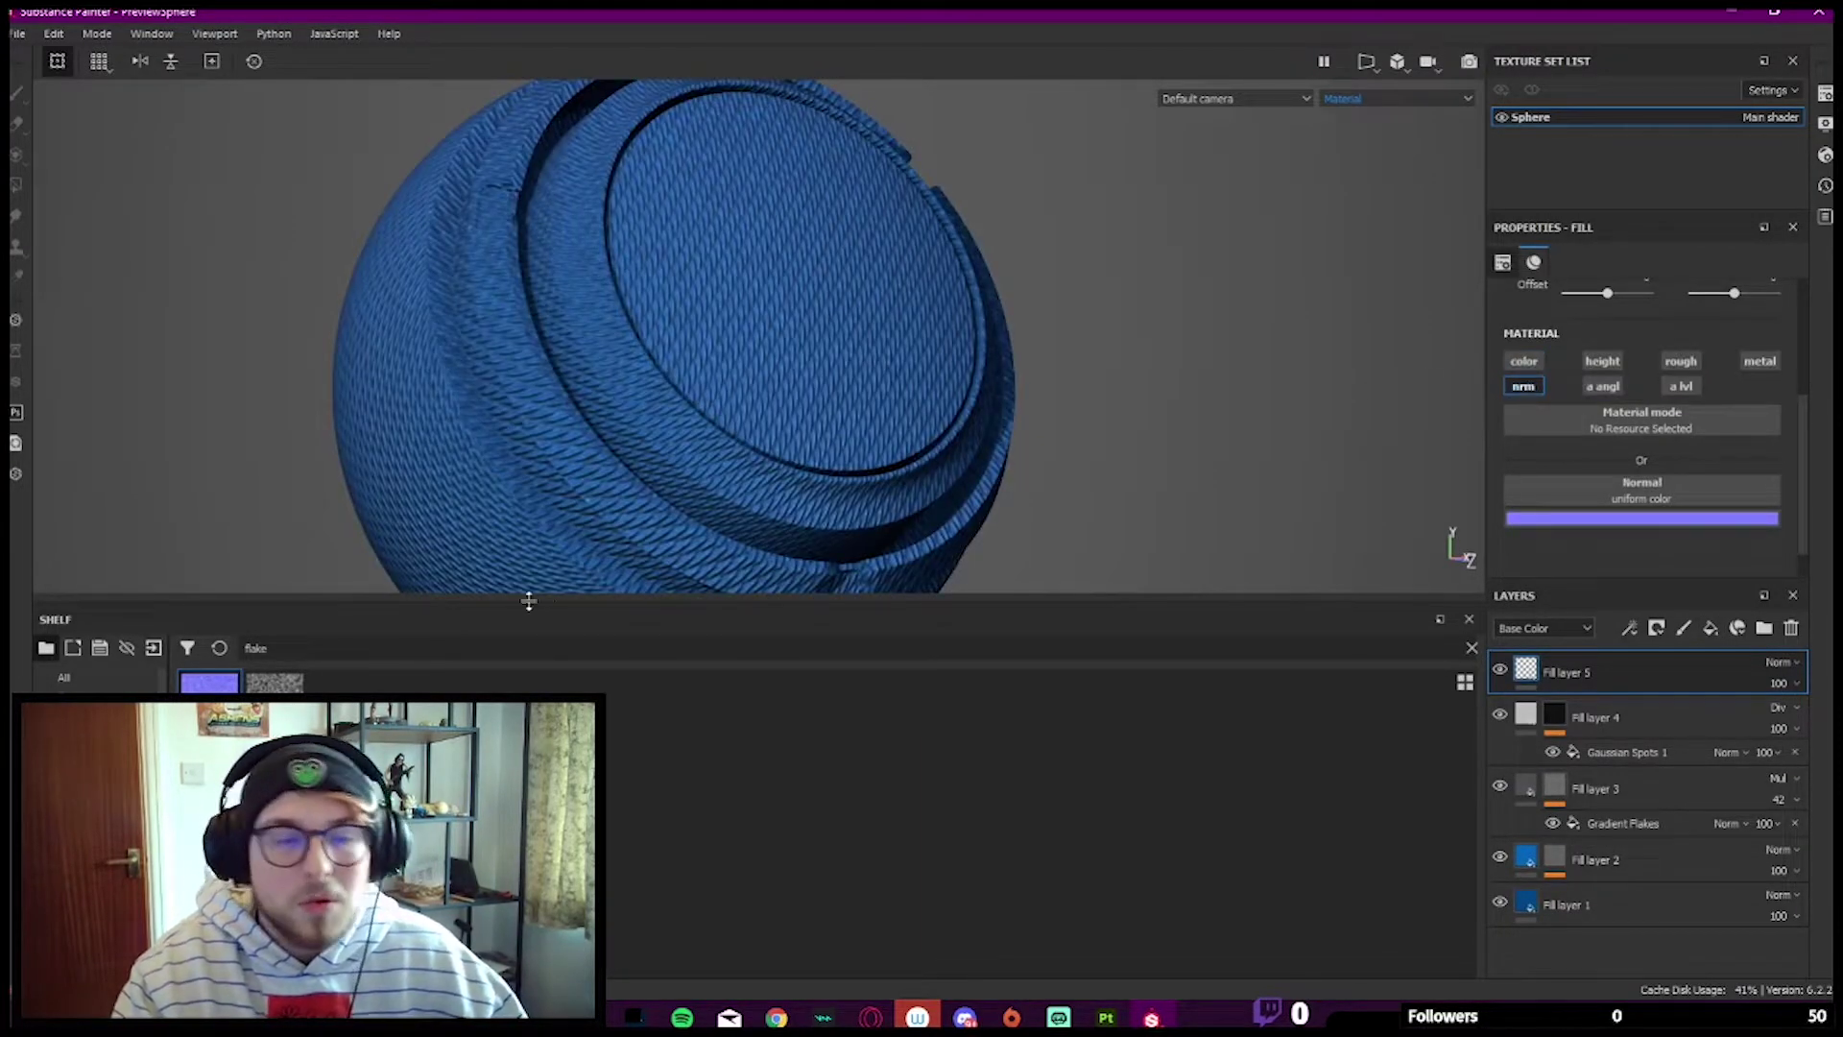
pyautogui.click(420, 646)
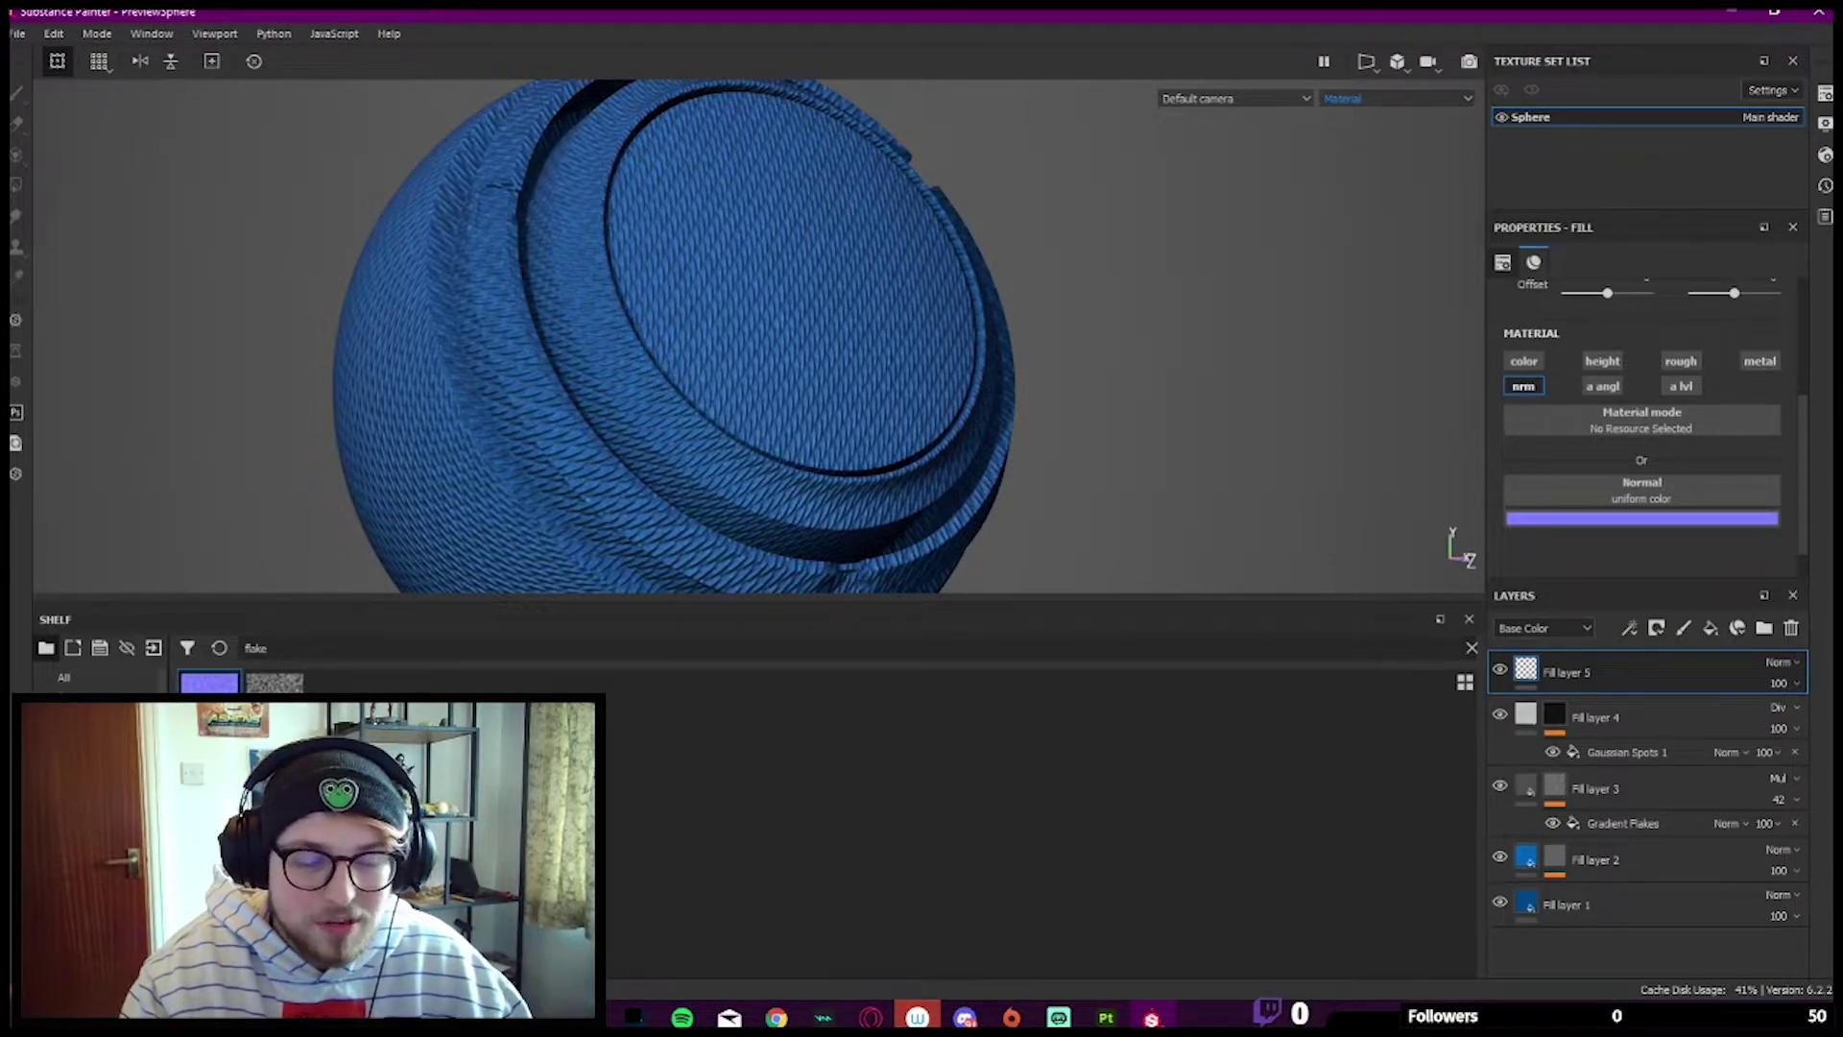
pyautogui.moveTo(209, 683); pyautogui.dragTo(1642, 491)
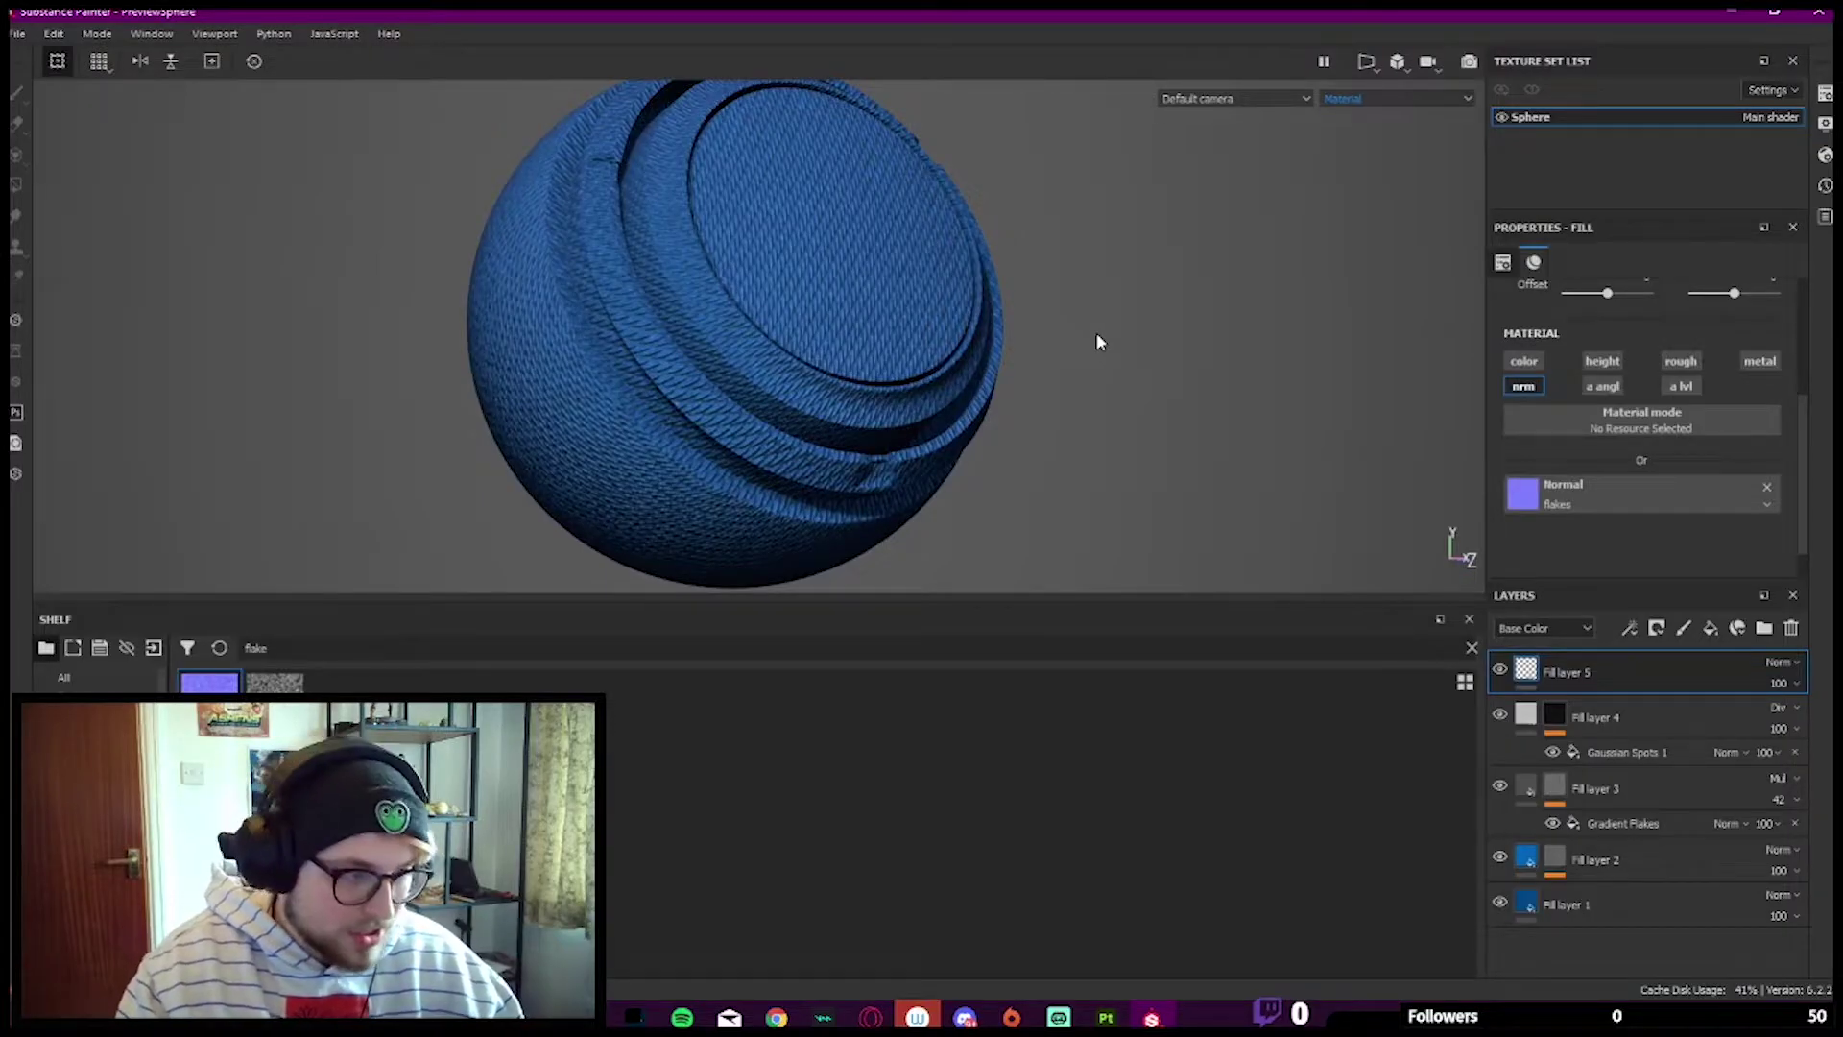
pyautogui.keyDown('alt'); pyautogui.moveTo(1040, 345); pyautogui.dragTo(1096, 312, button='middle'); pyautogui.keyUp('alt')
pyautogui.scroll(-1, 967, 296)
pyautogui.scroll(-2, 987, 305)
pyautogui.keyDown('alt'); pyautogui.moveTo(1096, 312); pyautogui.dragTo(1152, 386); pyautogui.keyUp('alt')
pyautogui.press('Tab')
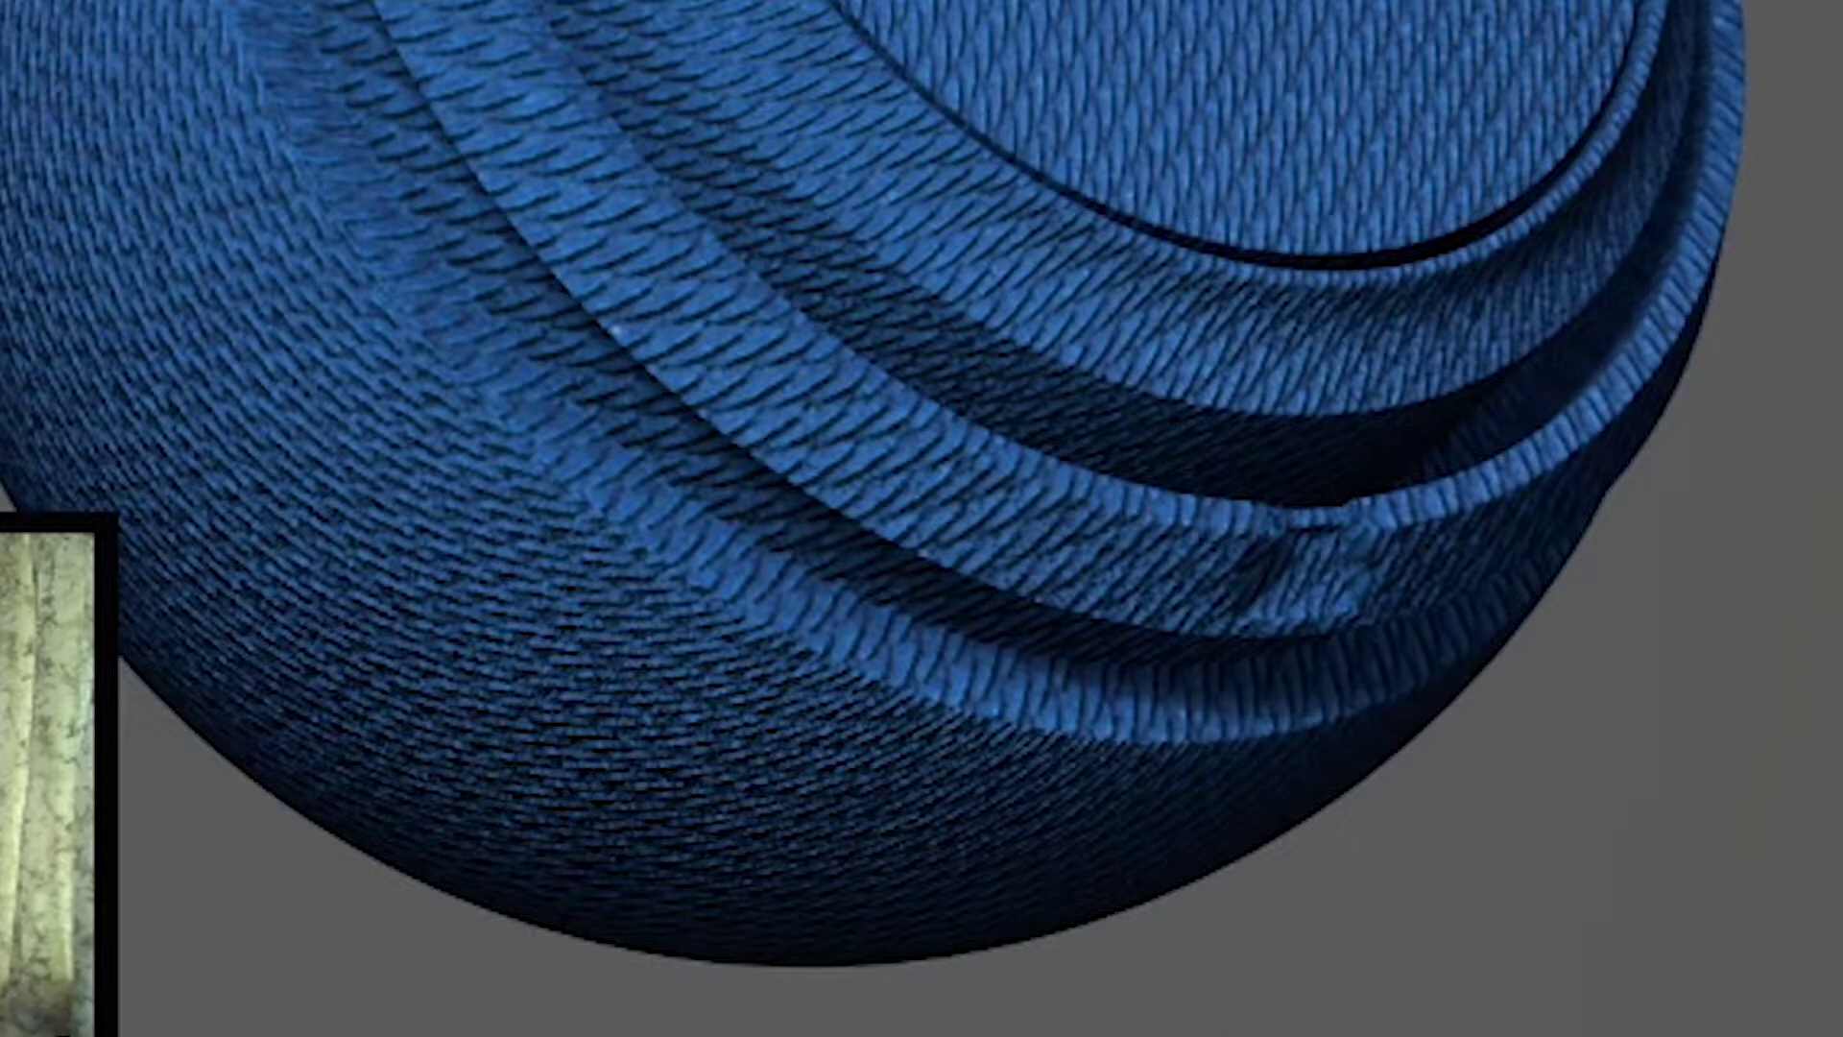
pyautogui.press('Tab')
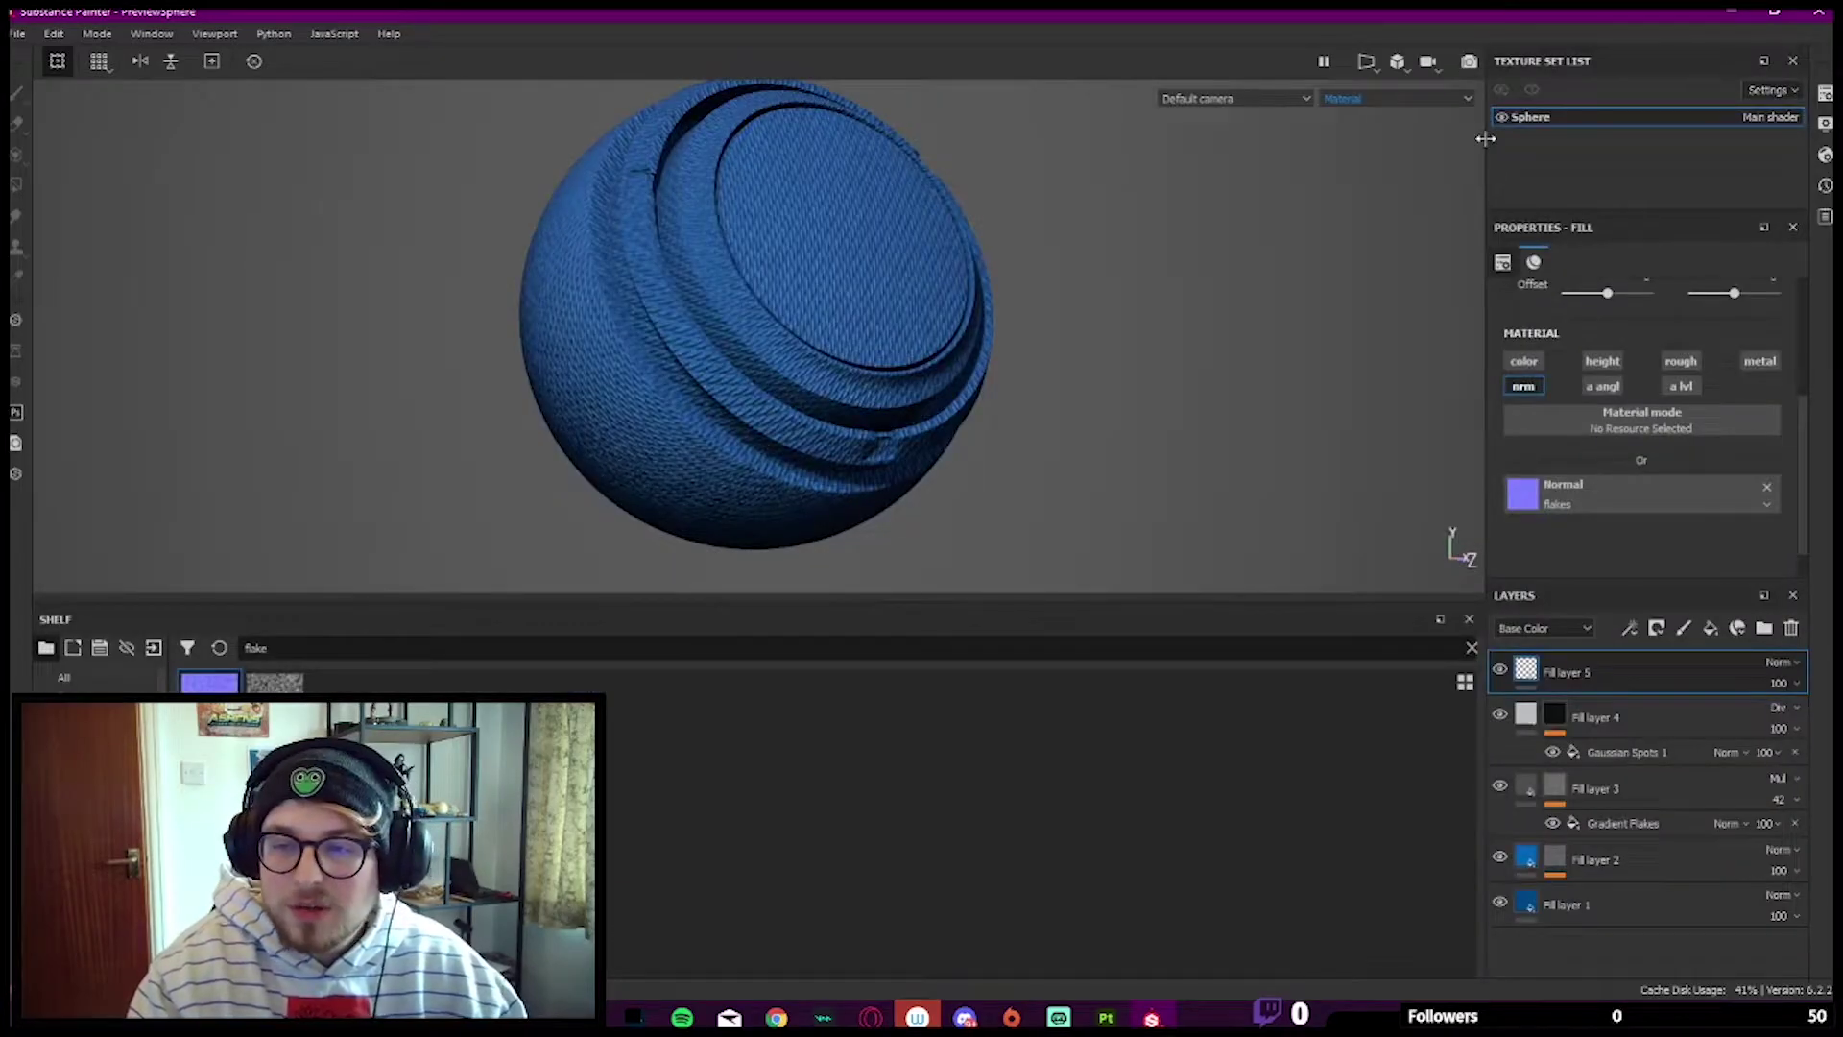
# Step: View the Normal channel alone and set Fill layer 5's UV scale to 1.26 to enlarge the flakes
pyautogui.click(1423, 97)
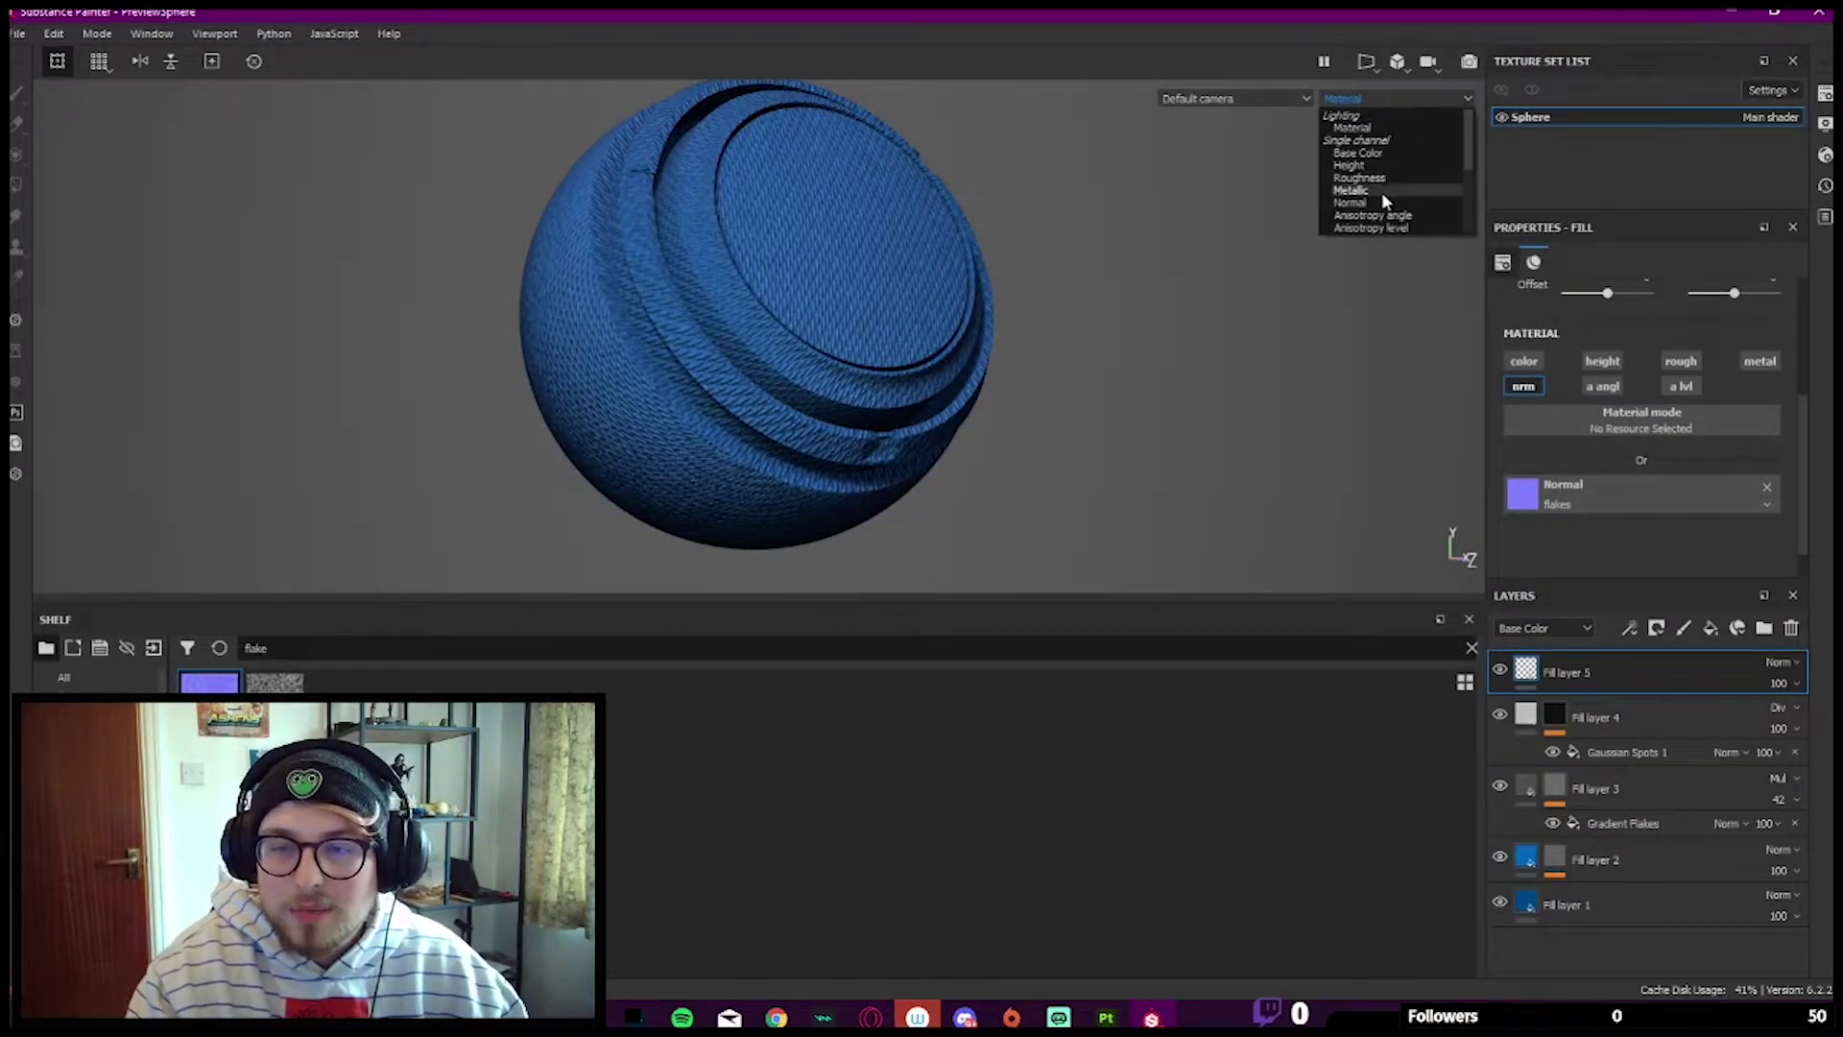
pyautogui.click(1383, 203)
pyautogui.scroll(6, 909, 346)
pyautogui.scroll(2, 1619, 384)
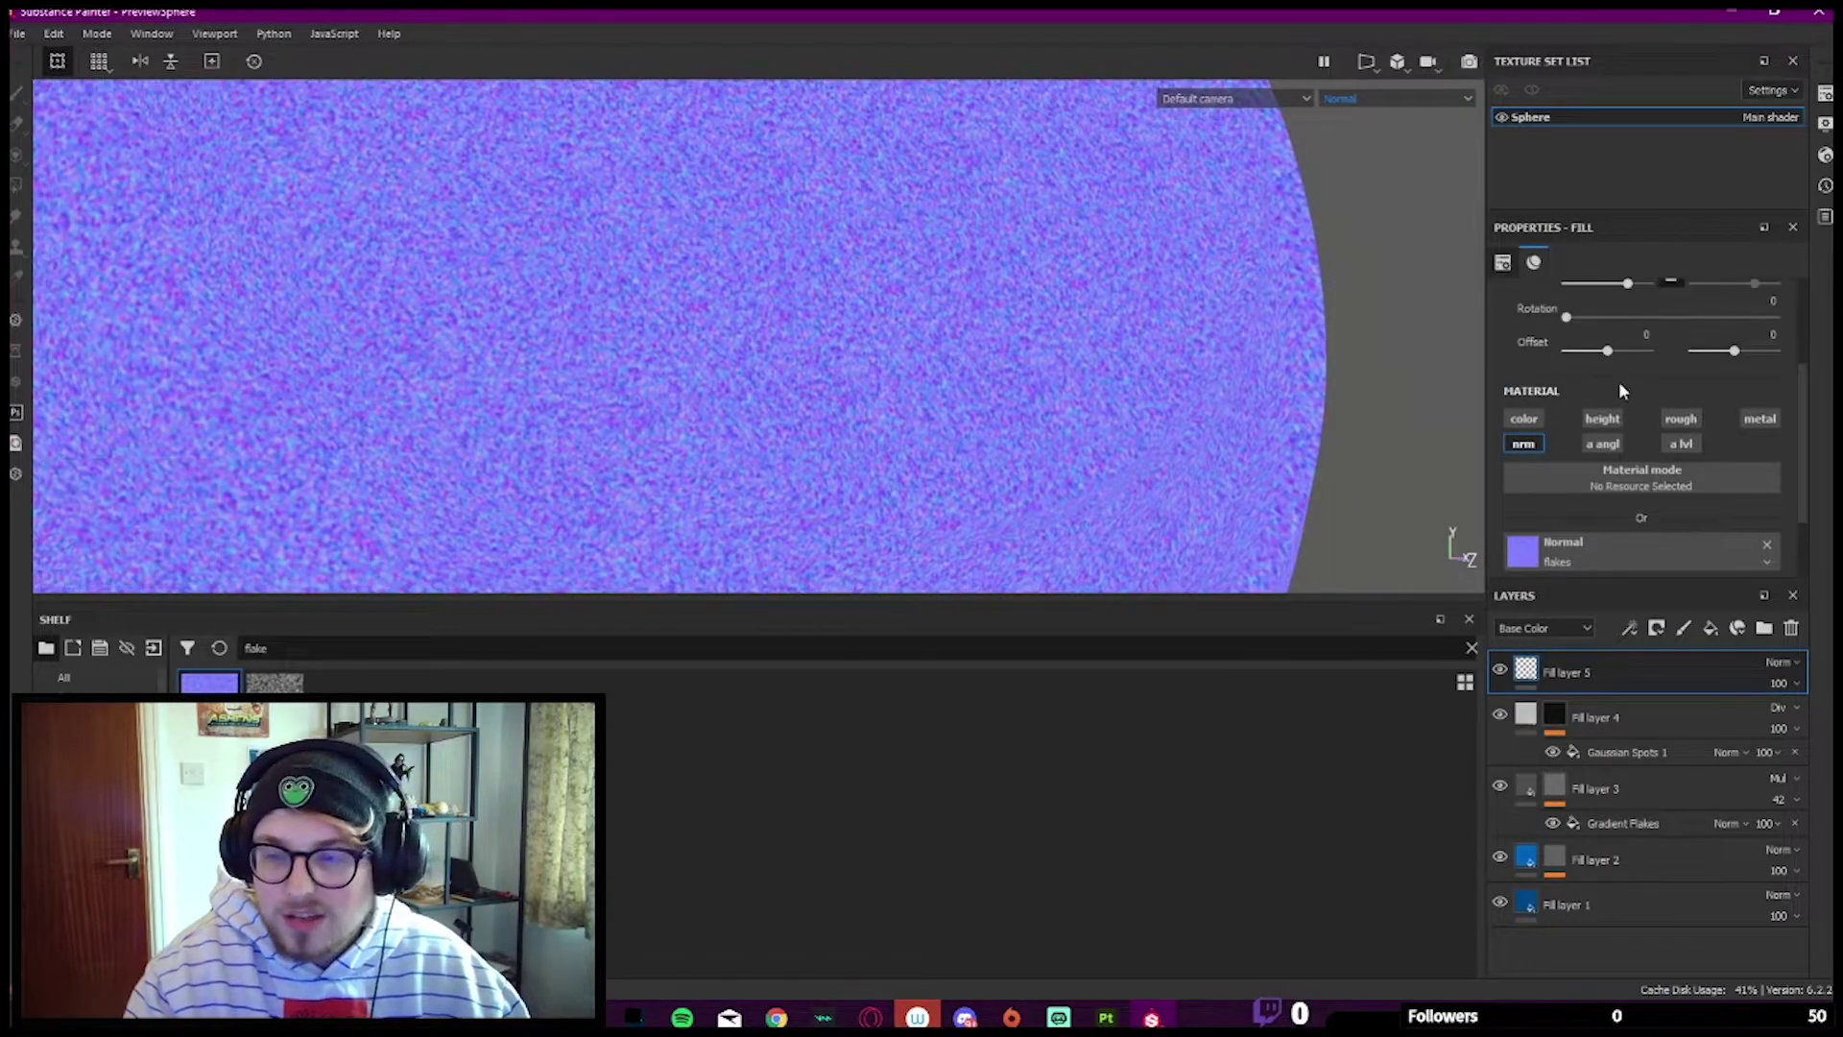
pyautogui.scroll(1, 1619, 383)
pyautogui.click(1615, 340)
pyautogui.keyDown('alt'); pyautogui.moveTo(1079, 292); pyautogui.dragTo(902, 273); pyautogui.keyUp('alt')
pyautogui.scroll(-4, 903, 274)
pyautogui.keyDown('alt'); pyautogui.moveTo(902, 273); pyautogui.dragTo(769, 320, button='middle'); pyautogui.keyUp('alt')
pyautogui.scroll(3, 790, 285)
pyautogui.scroll(-2, 769, 320)
pyautogui.press('Tab')
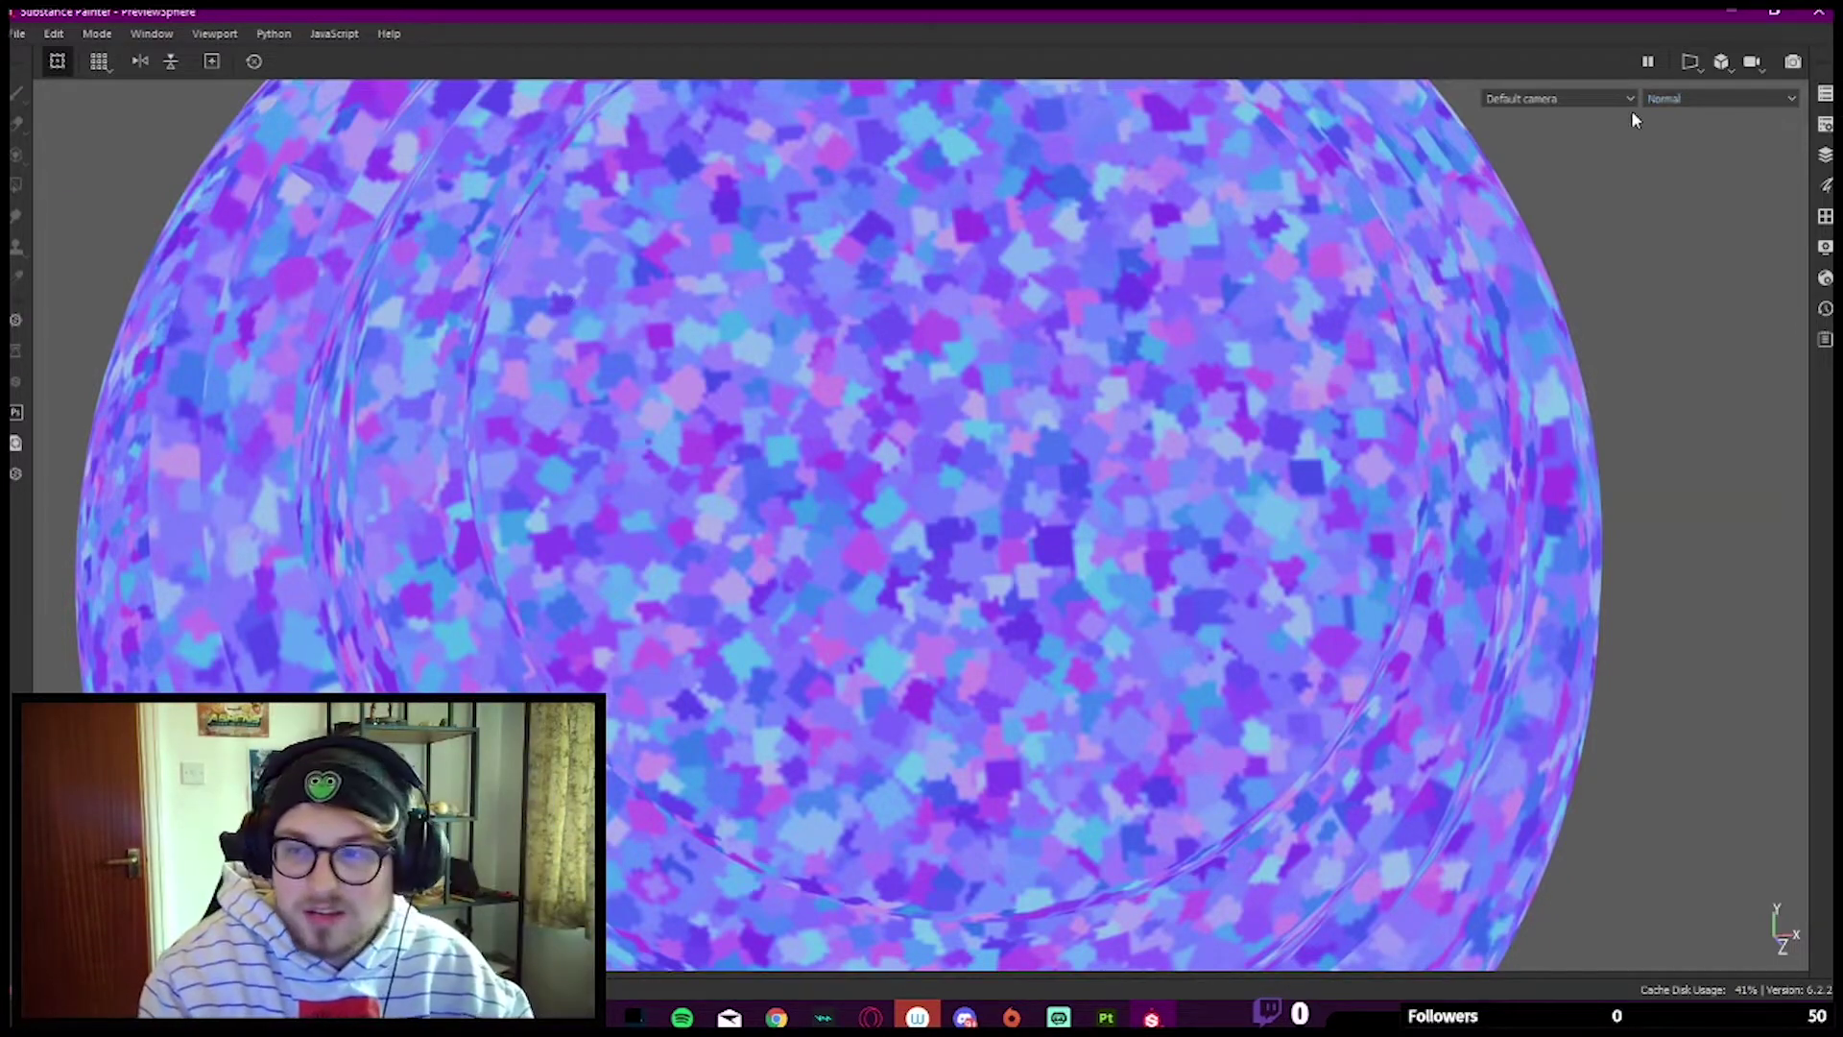
# Step: Return to the Material view and examine the enlarged flakes on the sphere under rotated lighting
pyautogui.click(1718, 98)
pyautogui.click(1676, 133)
pyautogui.scroll(-5, 1191, 321)
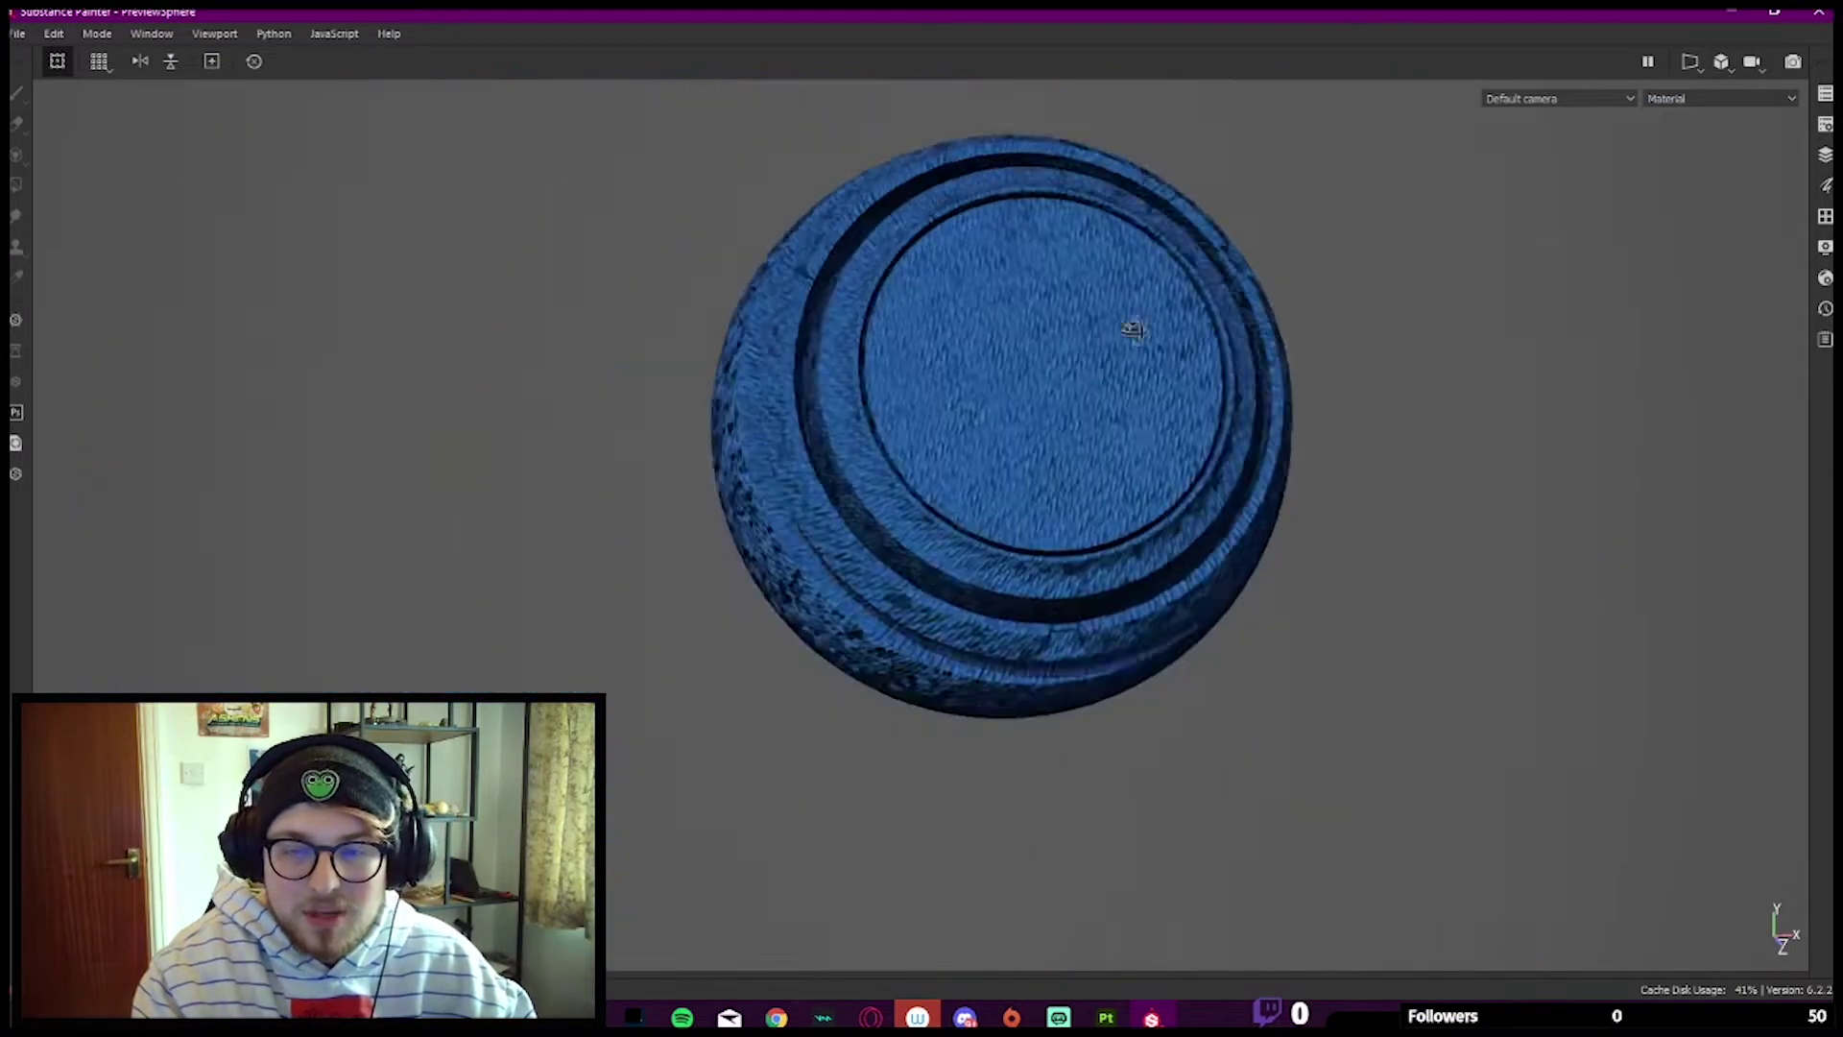
pyautogui.keyDown('alt'); pyautogui.moveTo(1191, 322); pyautogui.dragTo(1248, 321); pyautogui.keyUp('alt')
pyautogui.moveTo(1248, 321)
pyautogui.keyDown('shift'); pyautogui.mouseDown(button='right')
pyautogui.moveTo(1222, 320)
pyautogui.moveTo(1251, 320)
pyautogui.mouseUp(button='right'); pyautogui.keyUp('shift')
pyautogui.keyDown('alt'); pyautogui.moveTo(1069, 451); pyautogui.dragTo(1030, 436); pyautogui.keyUp('alt')
pyautogui.scroll(5, 1032, 432)
pyautogui.press('Tab')
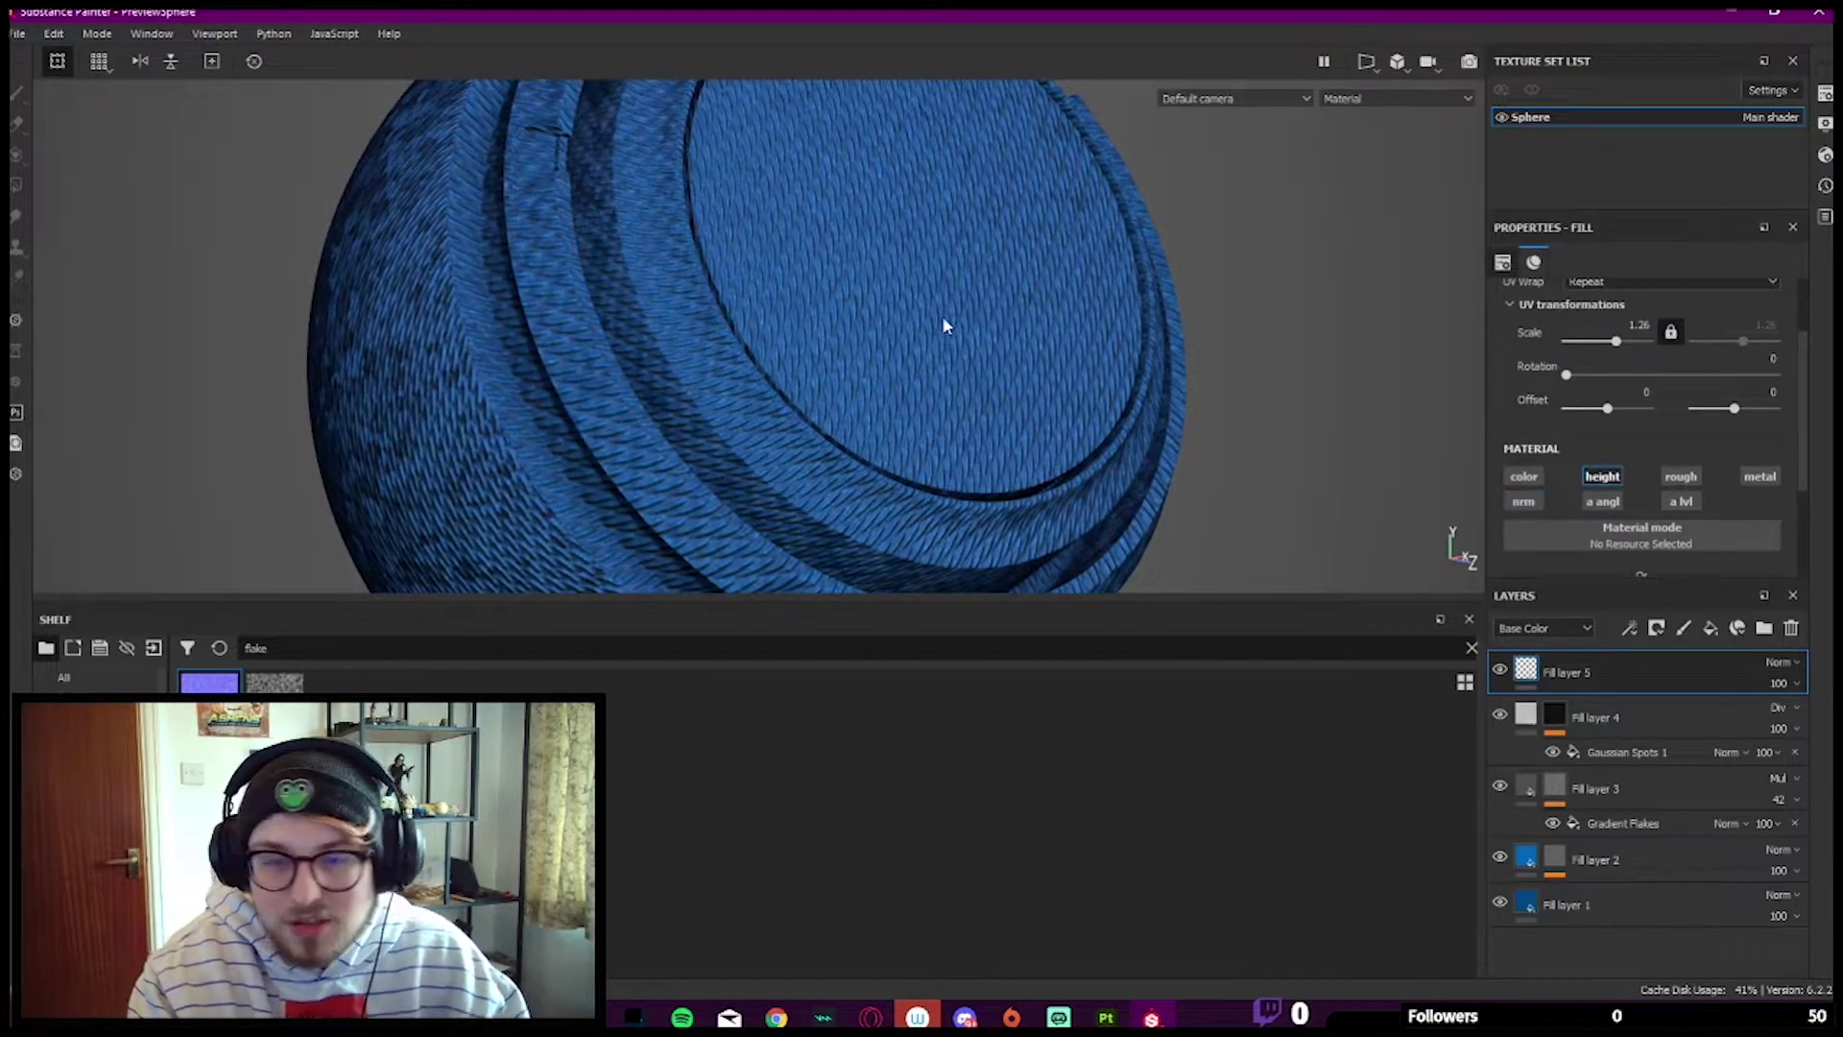
# Step: Use only the height channel on Fill layer 5 and assign Gradient Flakes as its Height
pyautogui.keyDown('alt'); pyautogui.moveTo(942, 315); pyautogui.dragTo(882, 317); pyautogui.keyUp('alt')
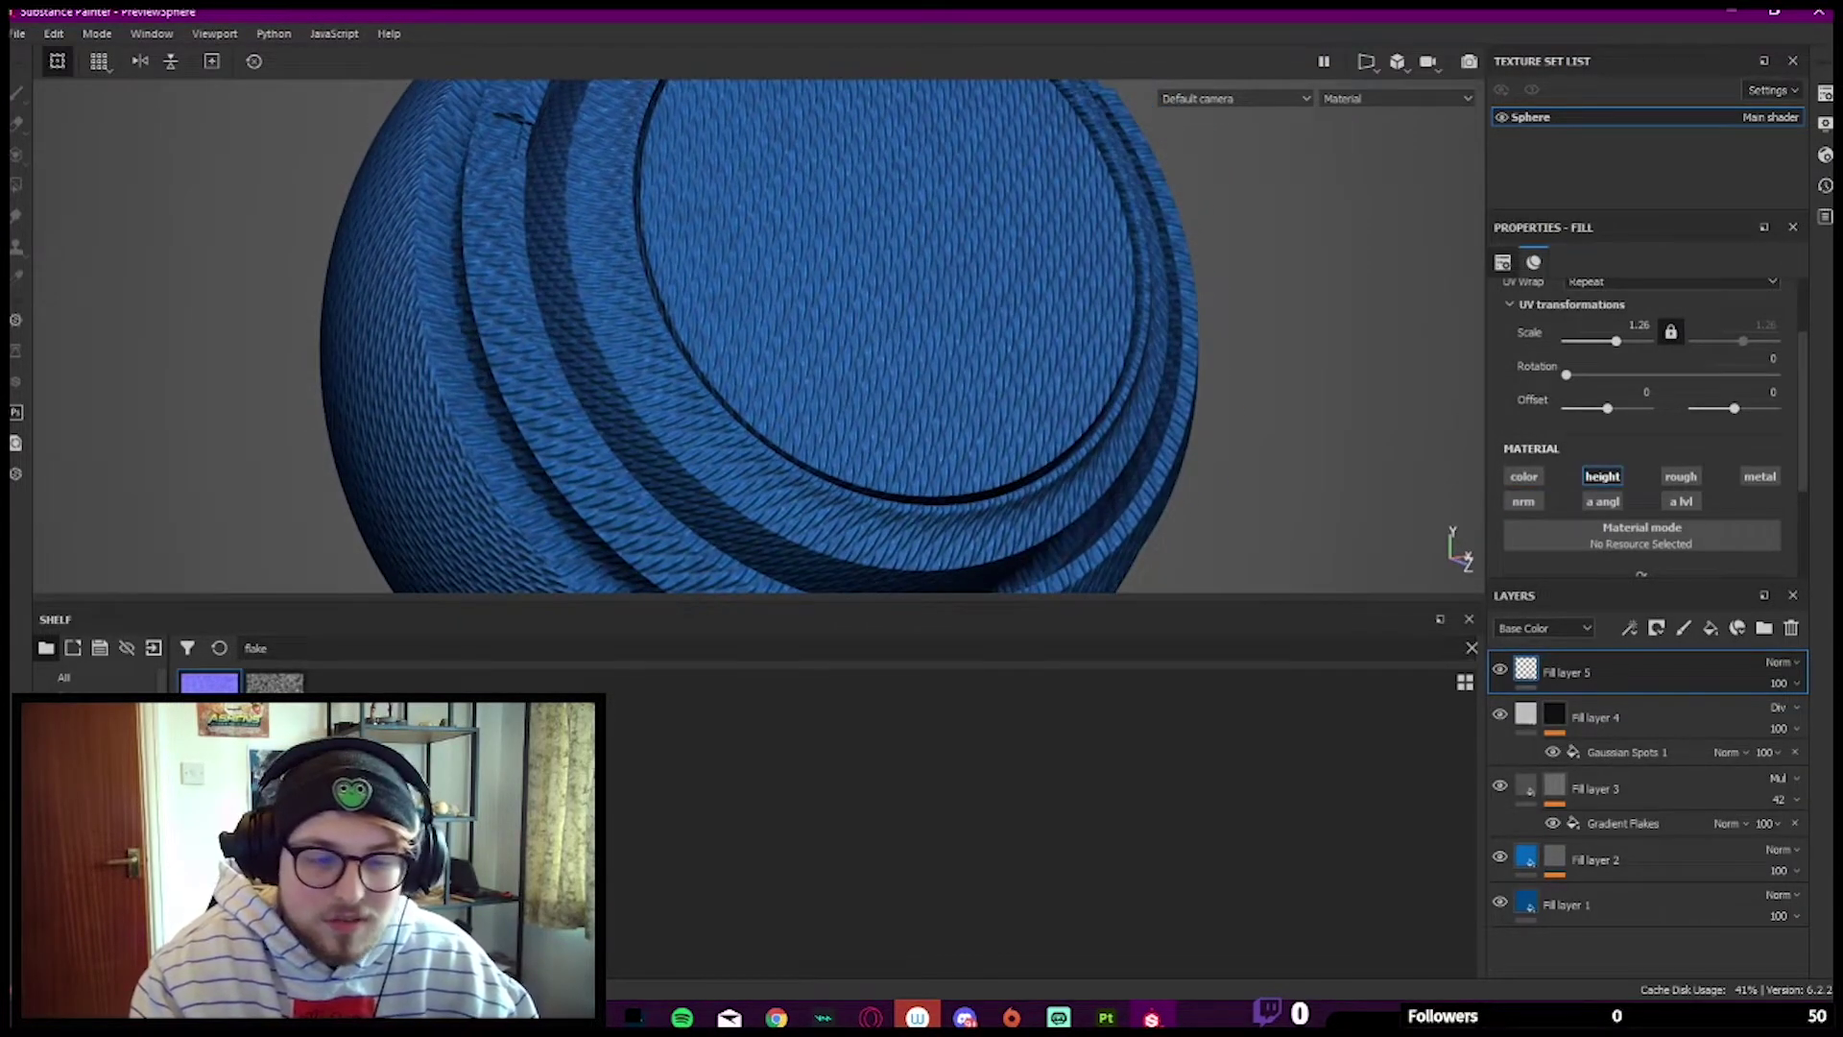
pyautogui.scroll(-2, 1642, 413)
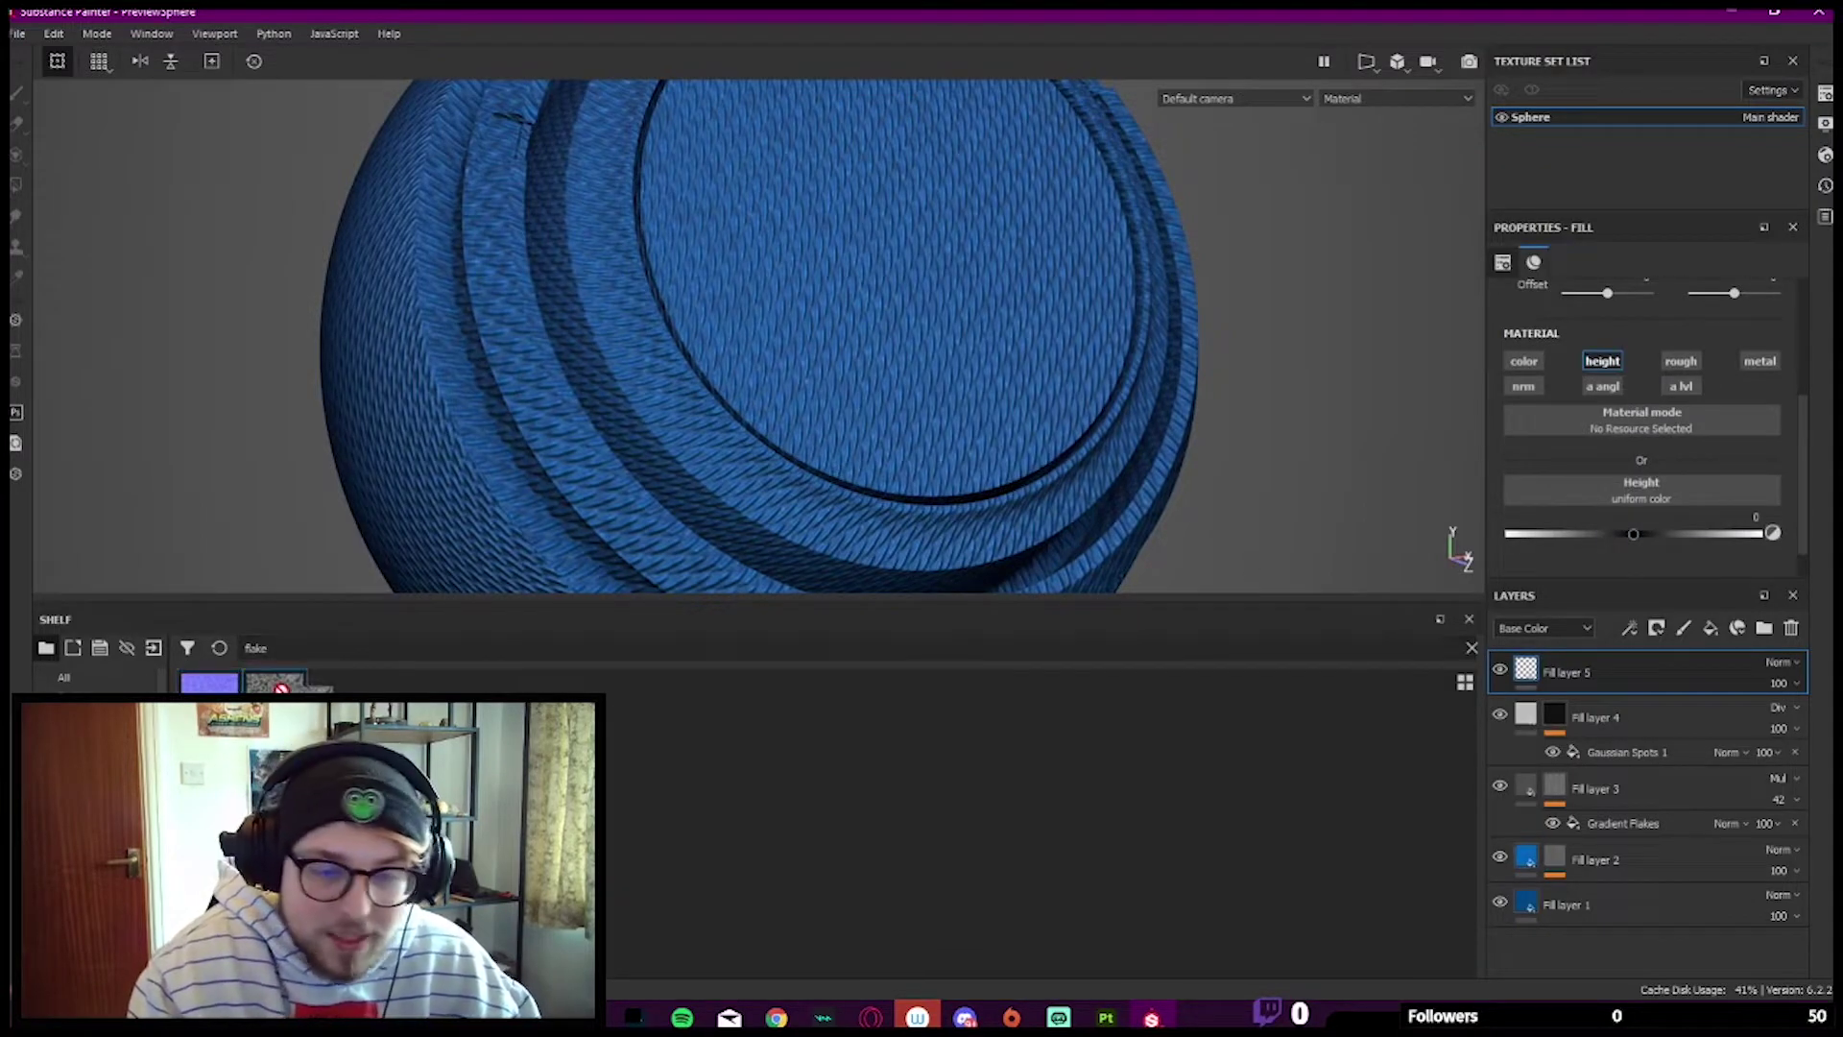
pyautogui.moveTo(275, 682); pyautogui.dragTo(1569, 491)
pyautogui.scroll(-3, 1014, 315)
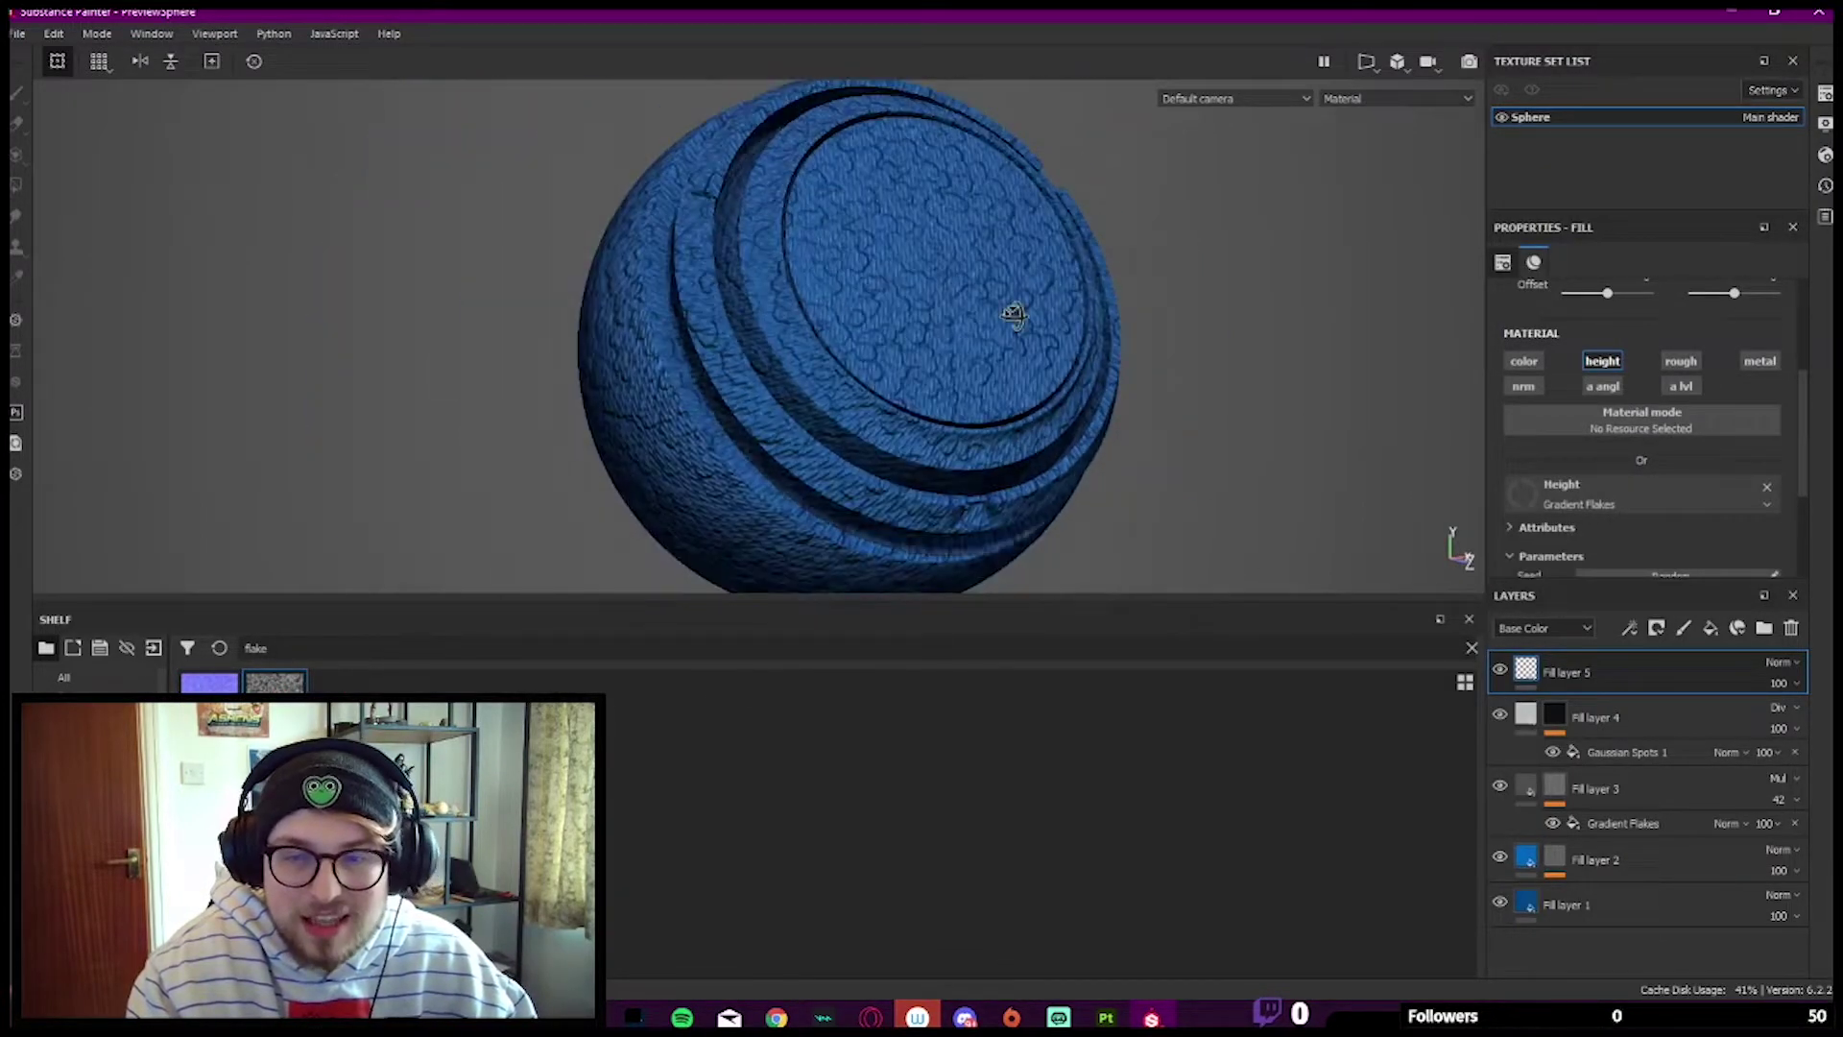
pyautogui.press('Tab')
pyautogui.press('Tab')
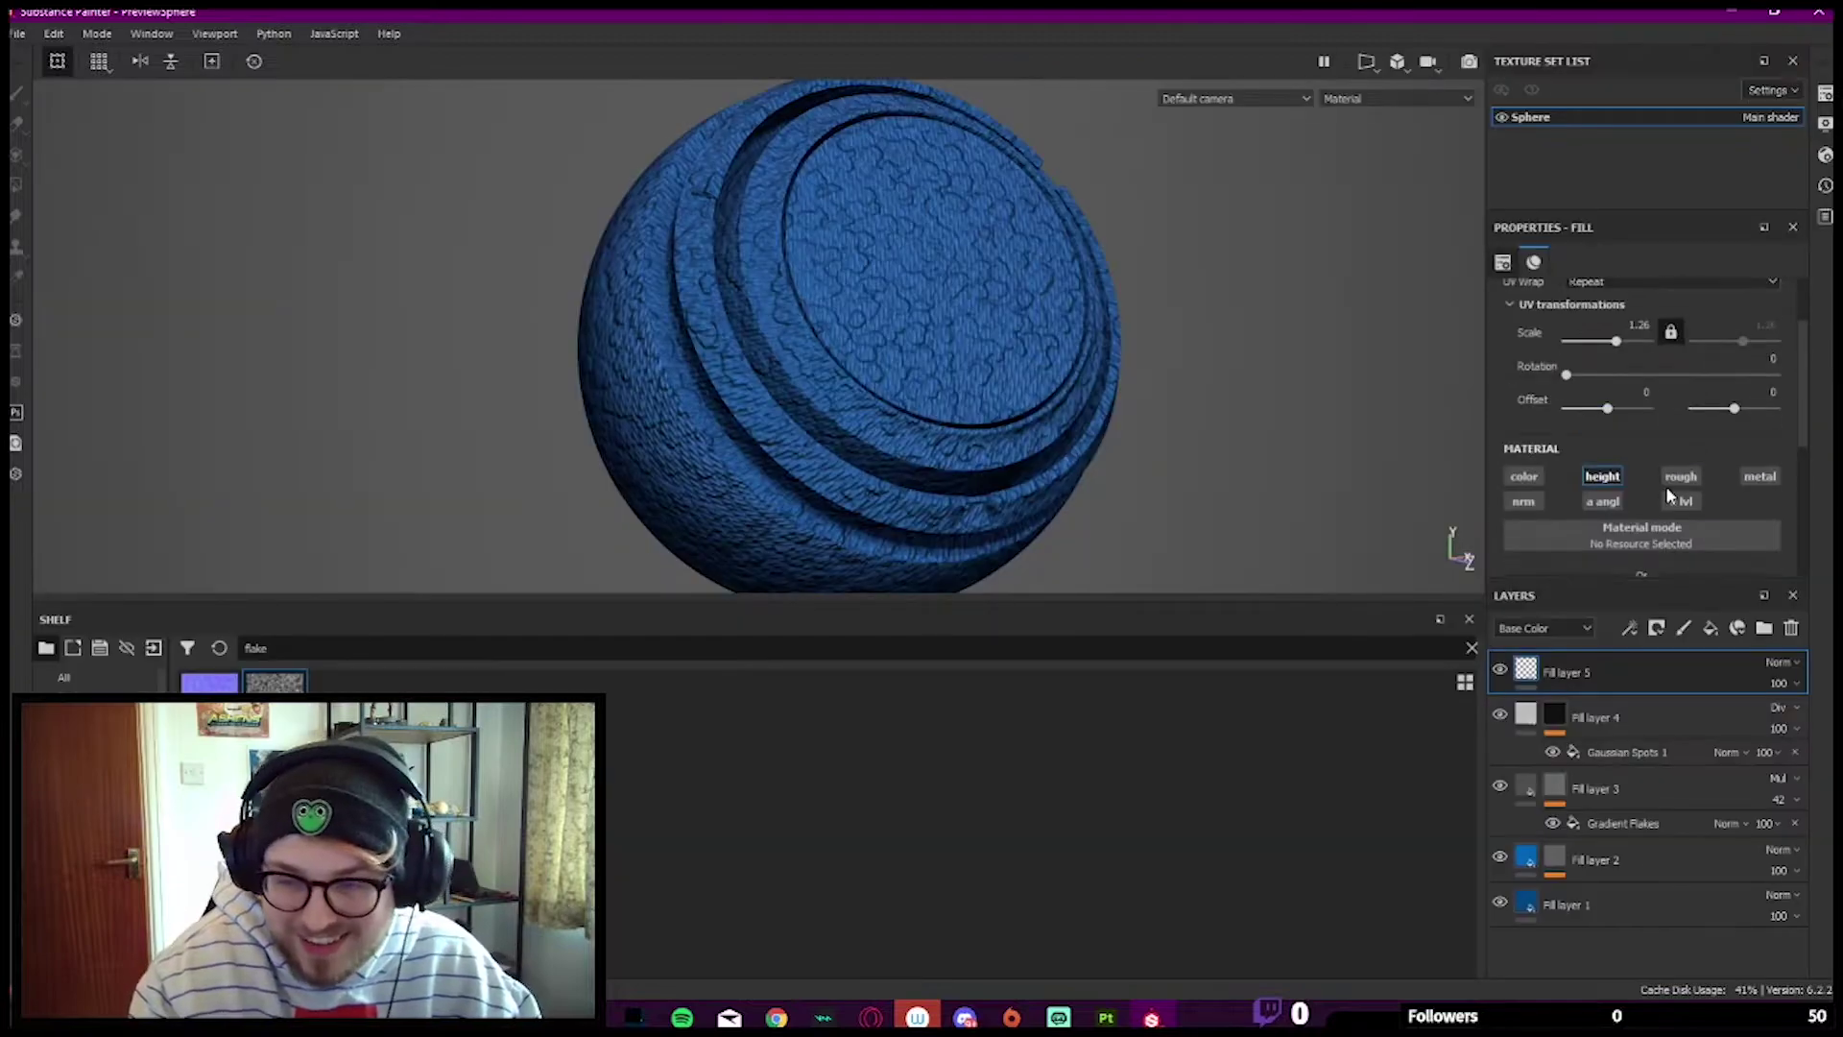
# Step: Set the UV scale of Fill layer 5 to 16 and check the surface up close
pyautogui.scroll(2, 1630, 432)
pyautogui.moveTo(1617, 399); pyautogui.dragTo(1635, 400)
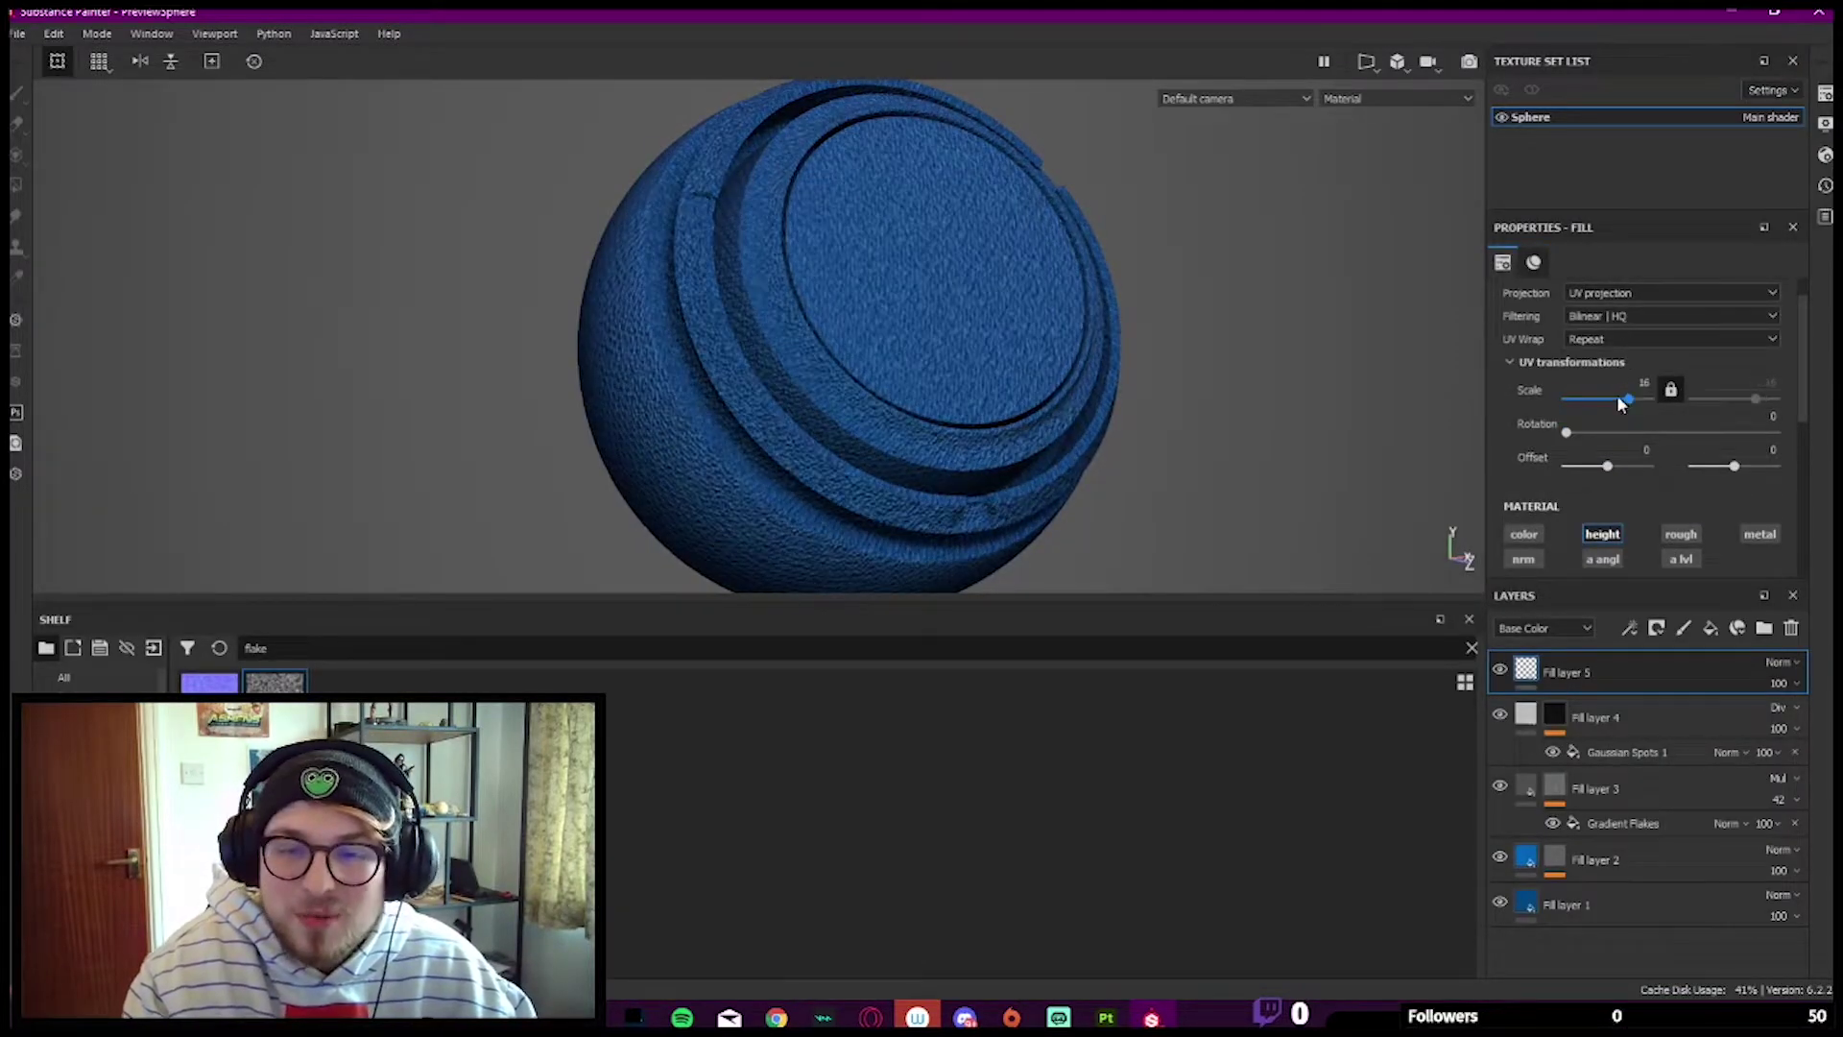
pyautogui.press('Tab')
pyautogui.scroll(3, 1223, 392)
pyautogui.scroll(-2, 1071, 361)
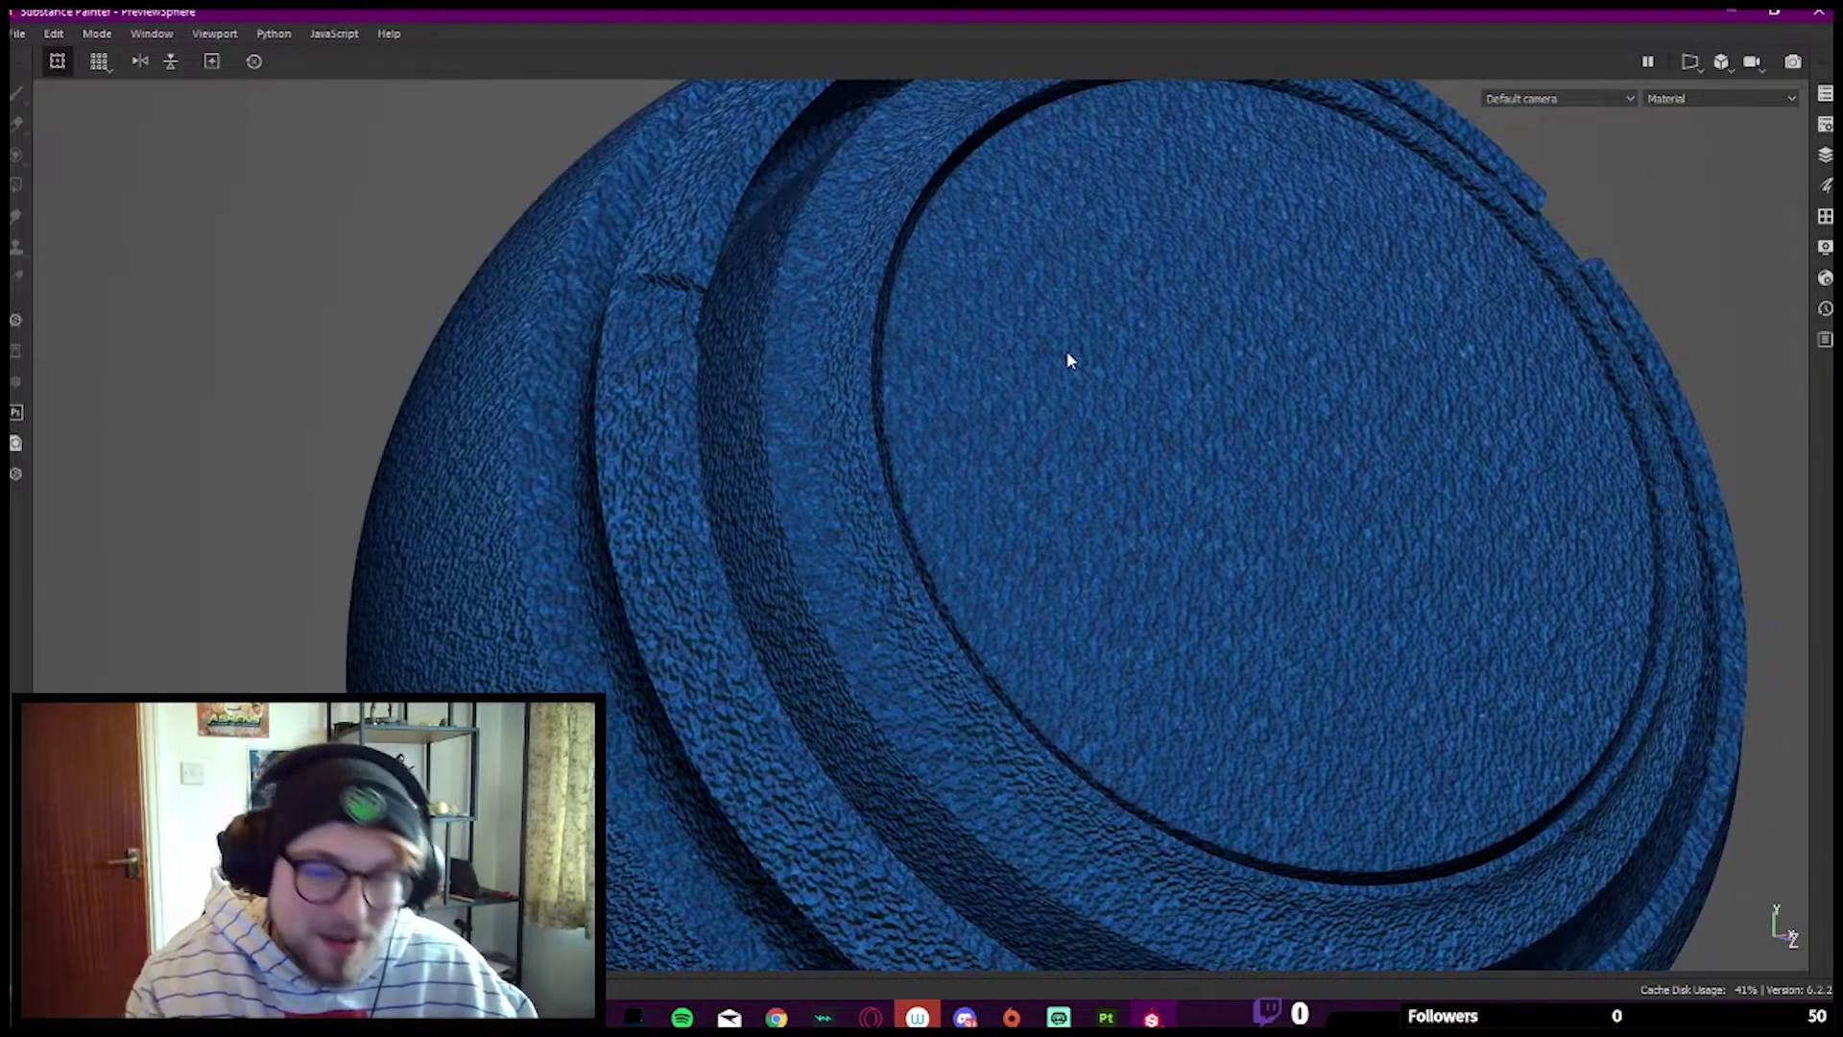
pyautogui.scroll(-3, 1071, 360)
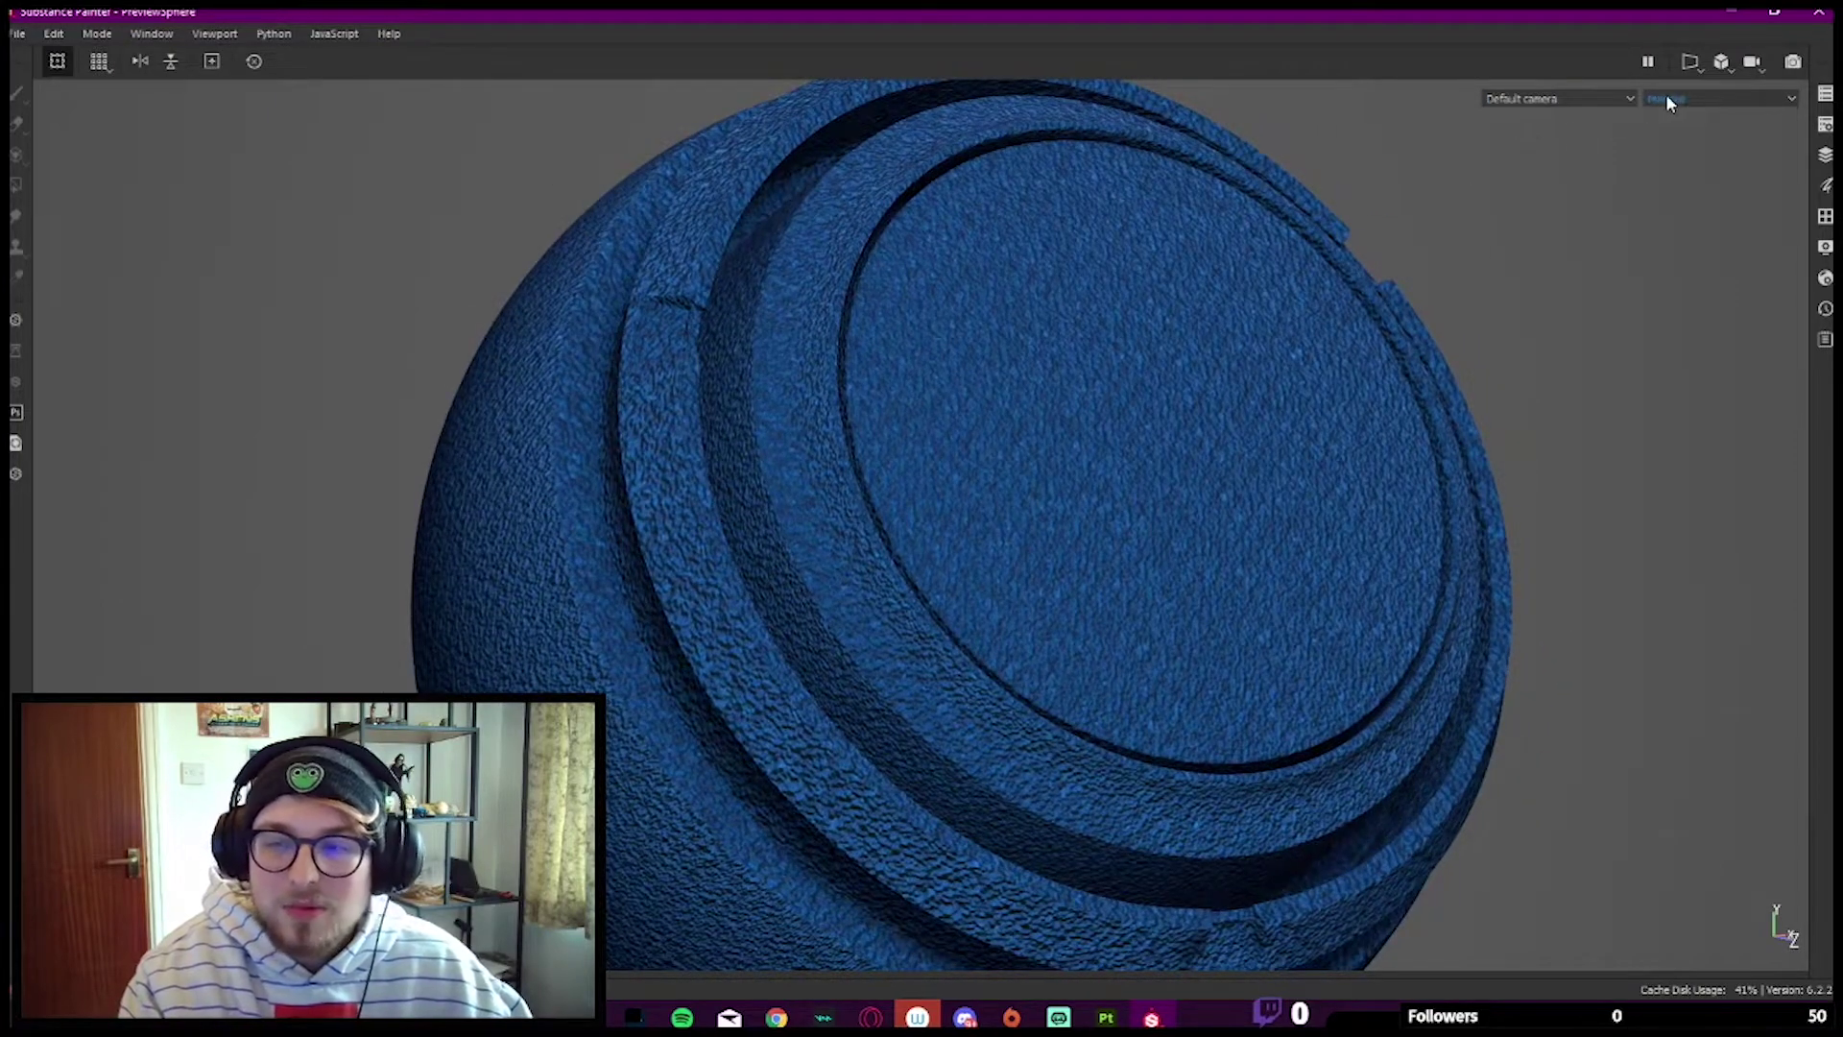
# Step: Inspect the Height channel alone, then examine the bumpy surface in the Material view under rotated lighting
pyautogui.click(1668, 100)
pyautogui.click(1690, 164)
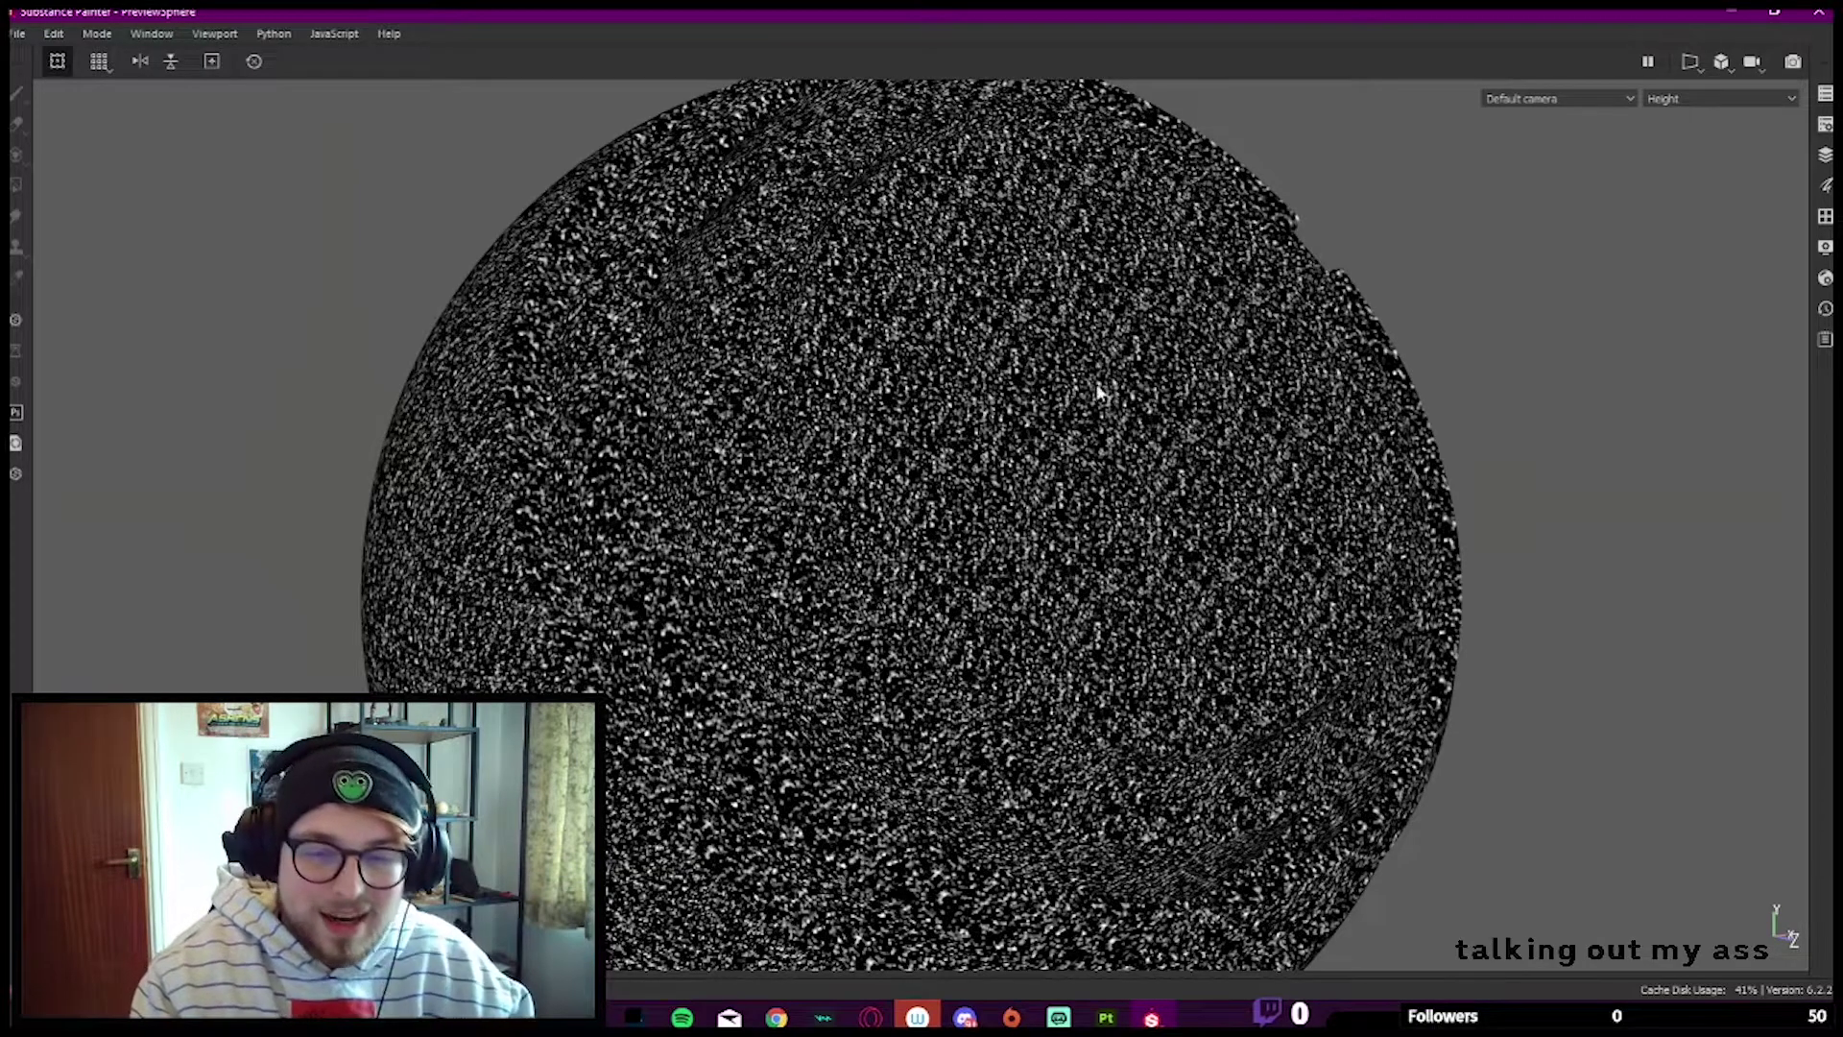
pyautogui.keyDown('alt'); pyautogui.moveTo(1098, 397); pyautogui.dragTo(1084, 439); pyautogui.keyUp('alt')
pyautogui.click(1718, 99)
pyautogui.click(1723, 115)
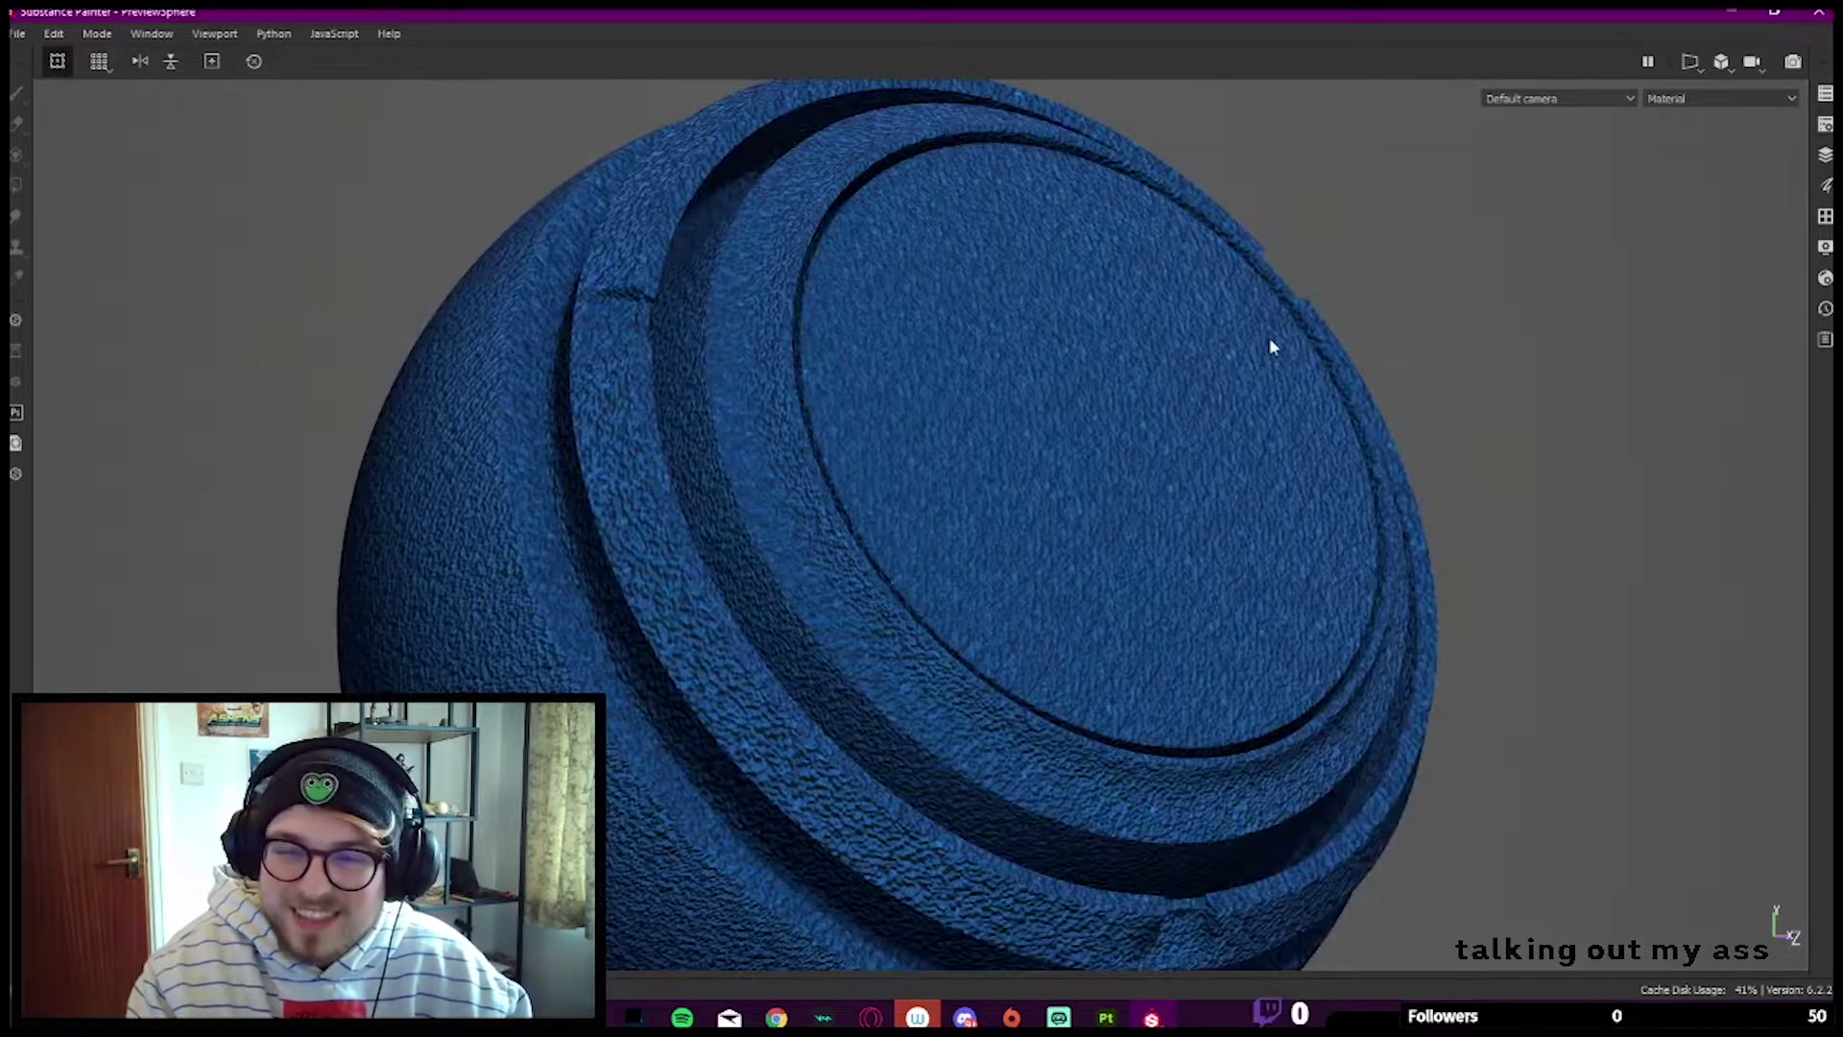
pyautogui.scroll(3, 1167, 382)
pyautogui.press('Tab')
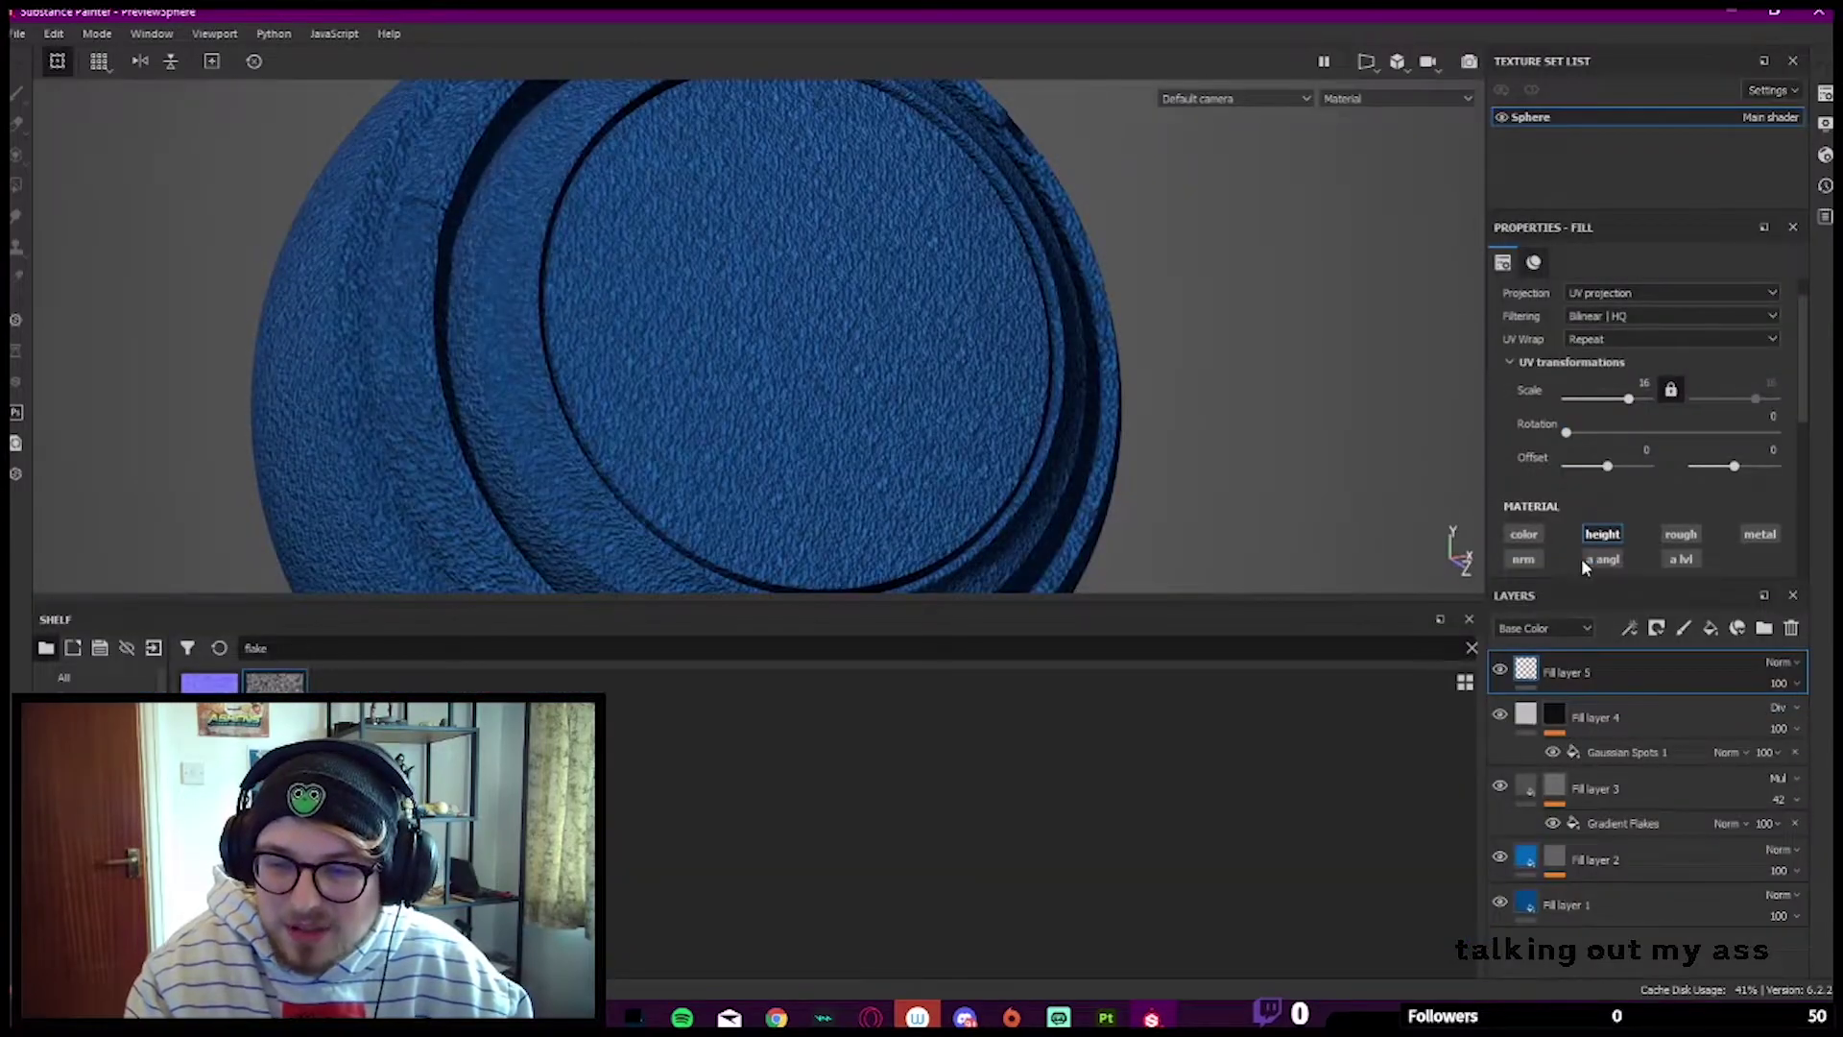
pyautogui.scroll(5, 864, 278)
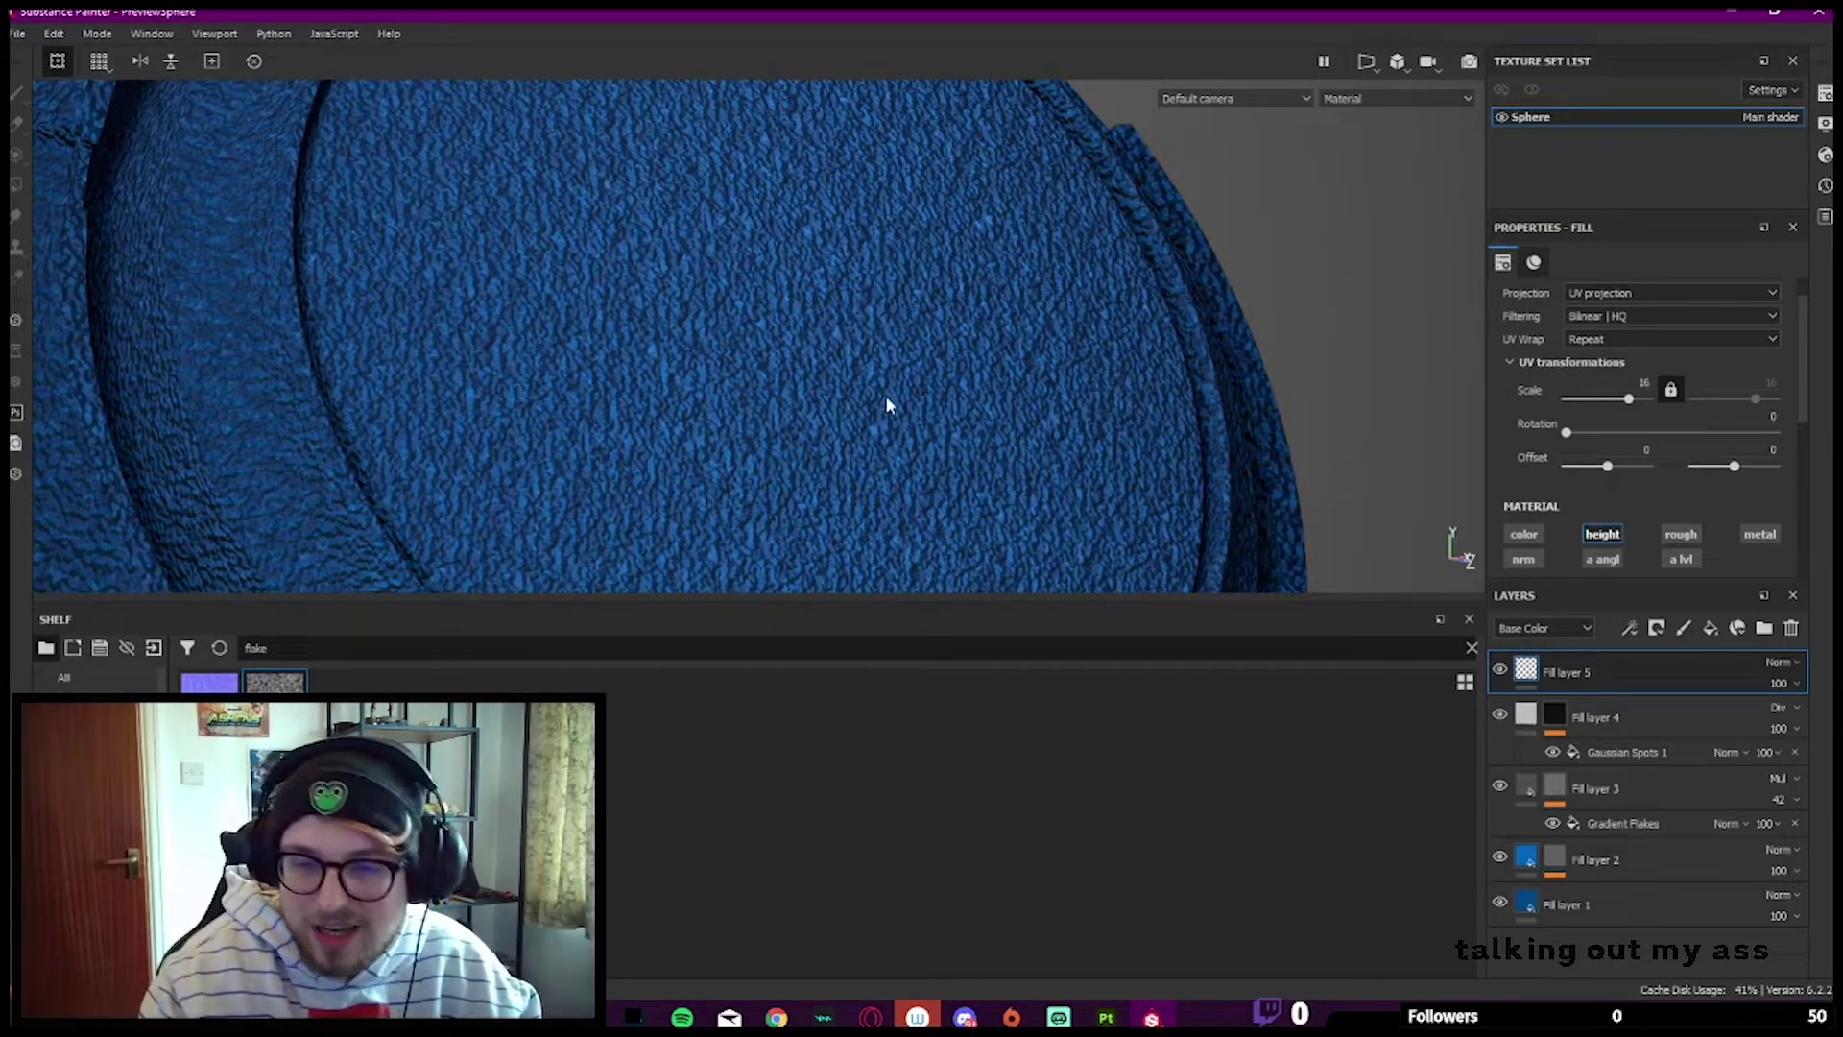
pyautogui.moveTo(890, 404)
pyautogui.keyDown('shift'); pyautogui.mouseDown(button='right')
pyautogui.moveTo(930, 390)
pyautogui.moveTo(910, 404)
pyautogui.mouseUp(button='right'); pyautogui.keyUp('shift')
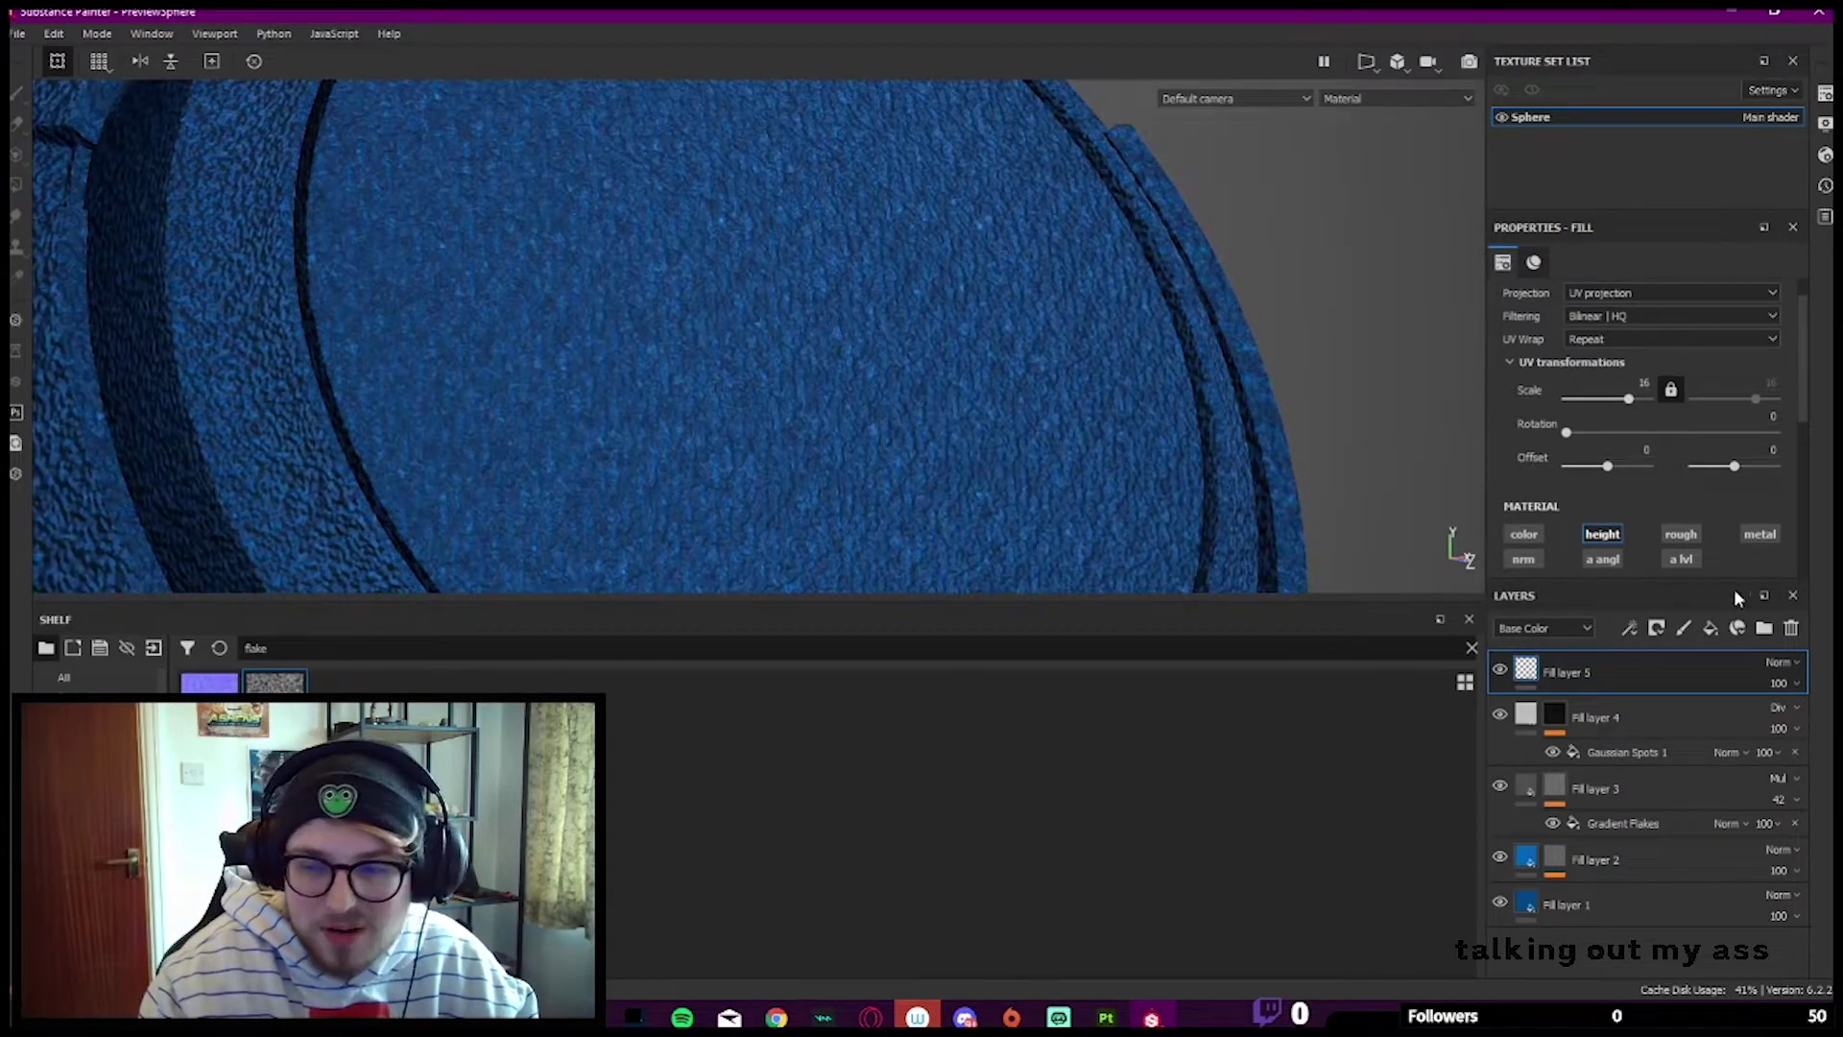
# Step: Turn off Fill layer 5's height channel, enable its normal channel instead, and examine the weave up close
pyautogui.click(1601, 534)
pyautogui.keyDown('shift'); pyautogui.moveTo(1097, 454); pyautogui.dragTo(737, 341, button='right'); pyautogui.keyUp('shift')
pyautogui.scroll(5, 768, 210)
pyautogui.scroll(-4, 757, 278)
pyautogui.keyDown('alt'); pyautogui.moveTo(794, 259); pyautogui.dragTo(1560, 465, button='right'); pyautogui.keyUp('alt')
pyautogui.scroll(-2, 887, 315)
pyautogui.keyDown('alt'); pyautogui.moveTo(887, 315); pyautogui.dragTo(908, 280); pyautogui.keyUp('alt')
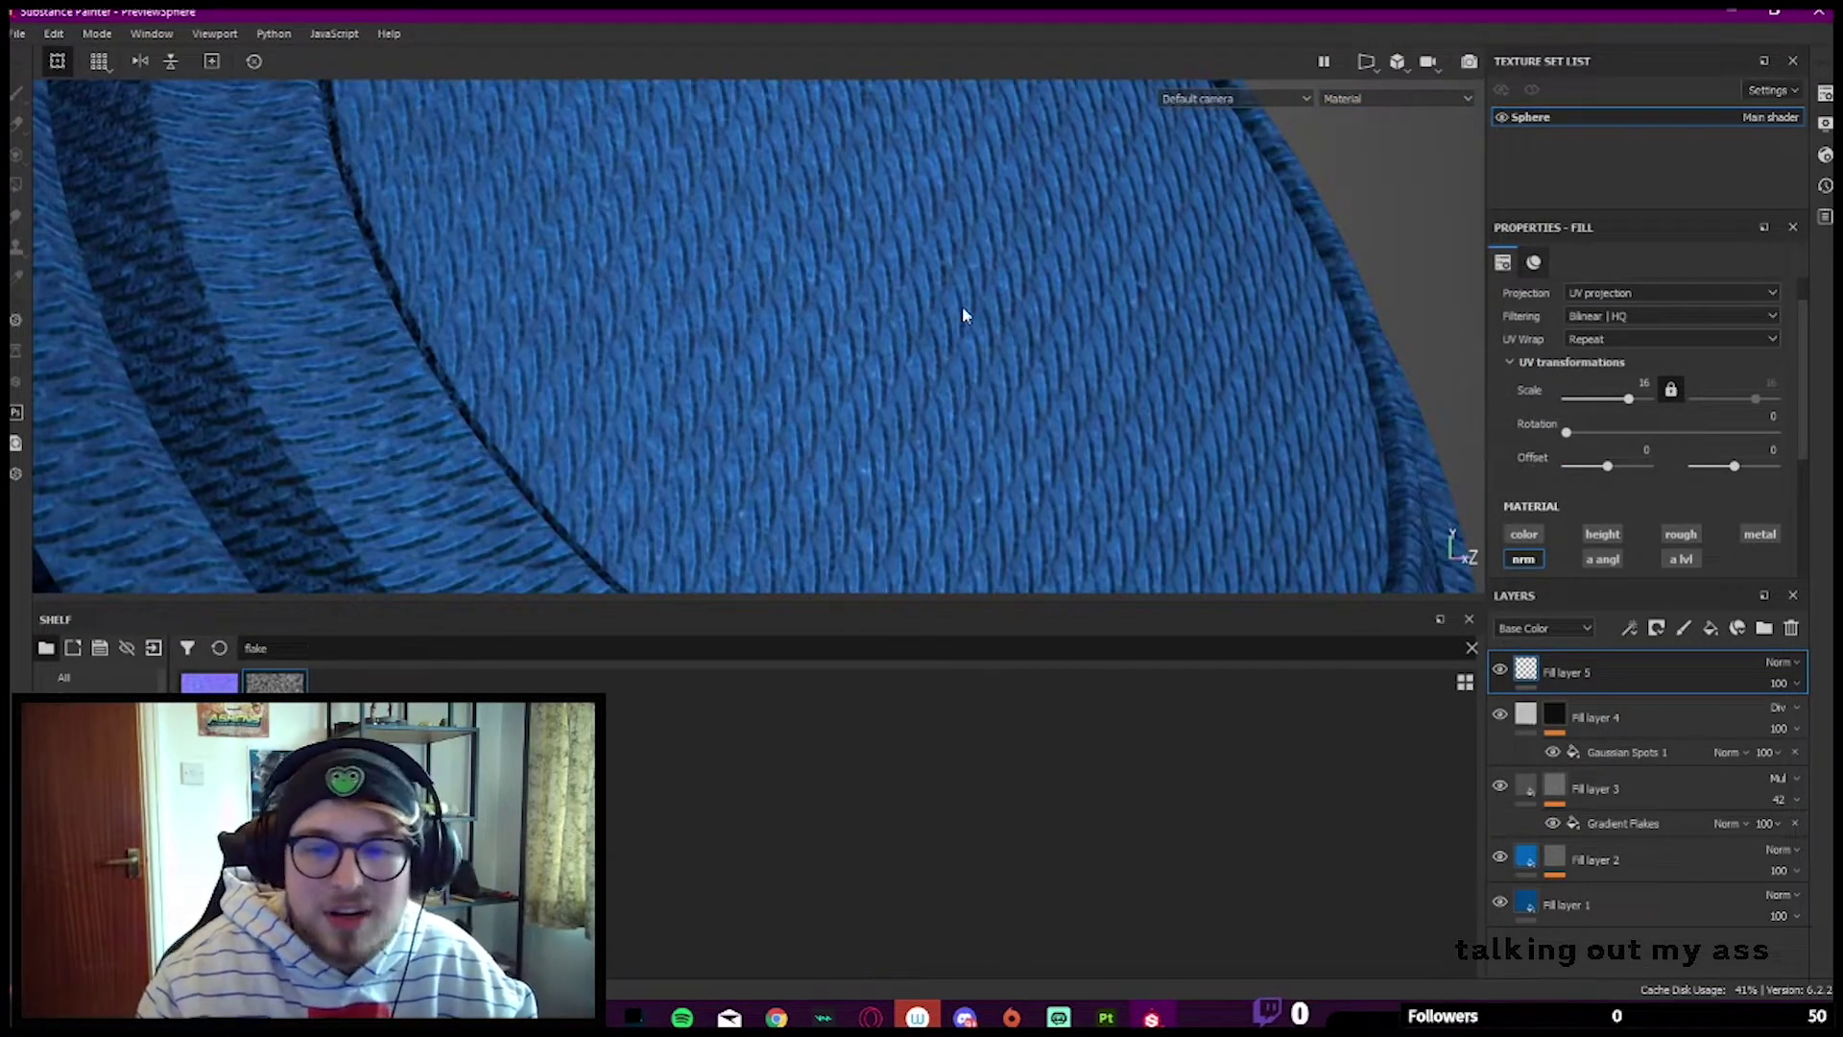
# Step: Compare Fill layer 5's height version under rotated lighting with the normal version, leaving only the normal channel active
pyautogui.click(1603, 534)
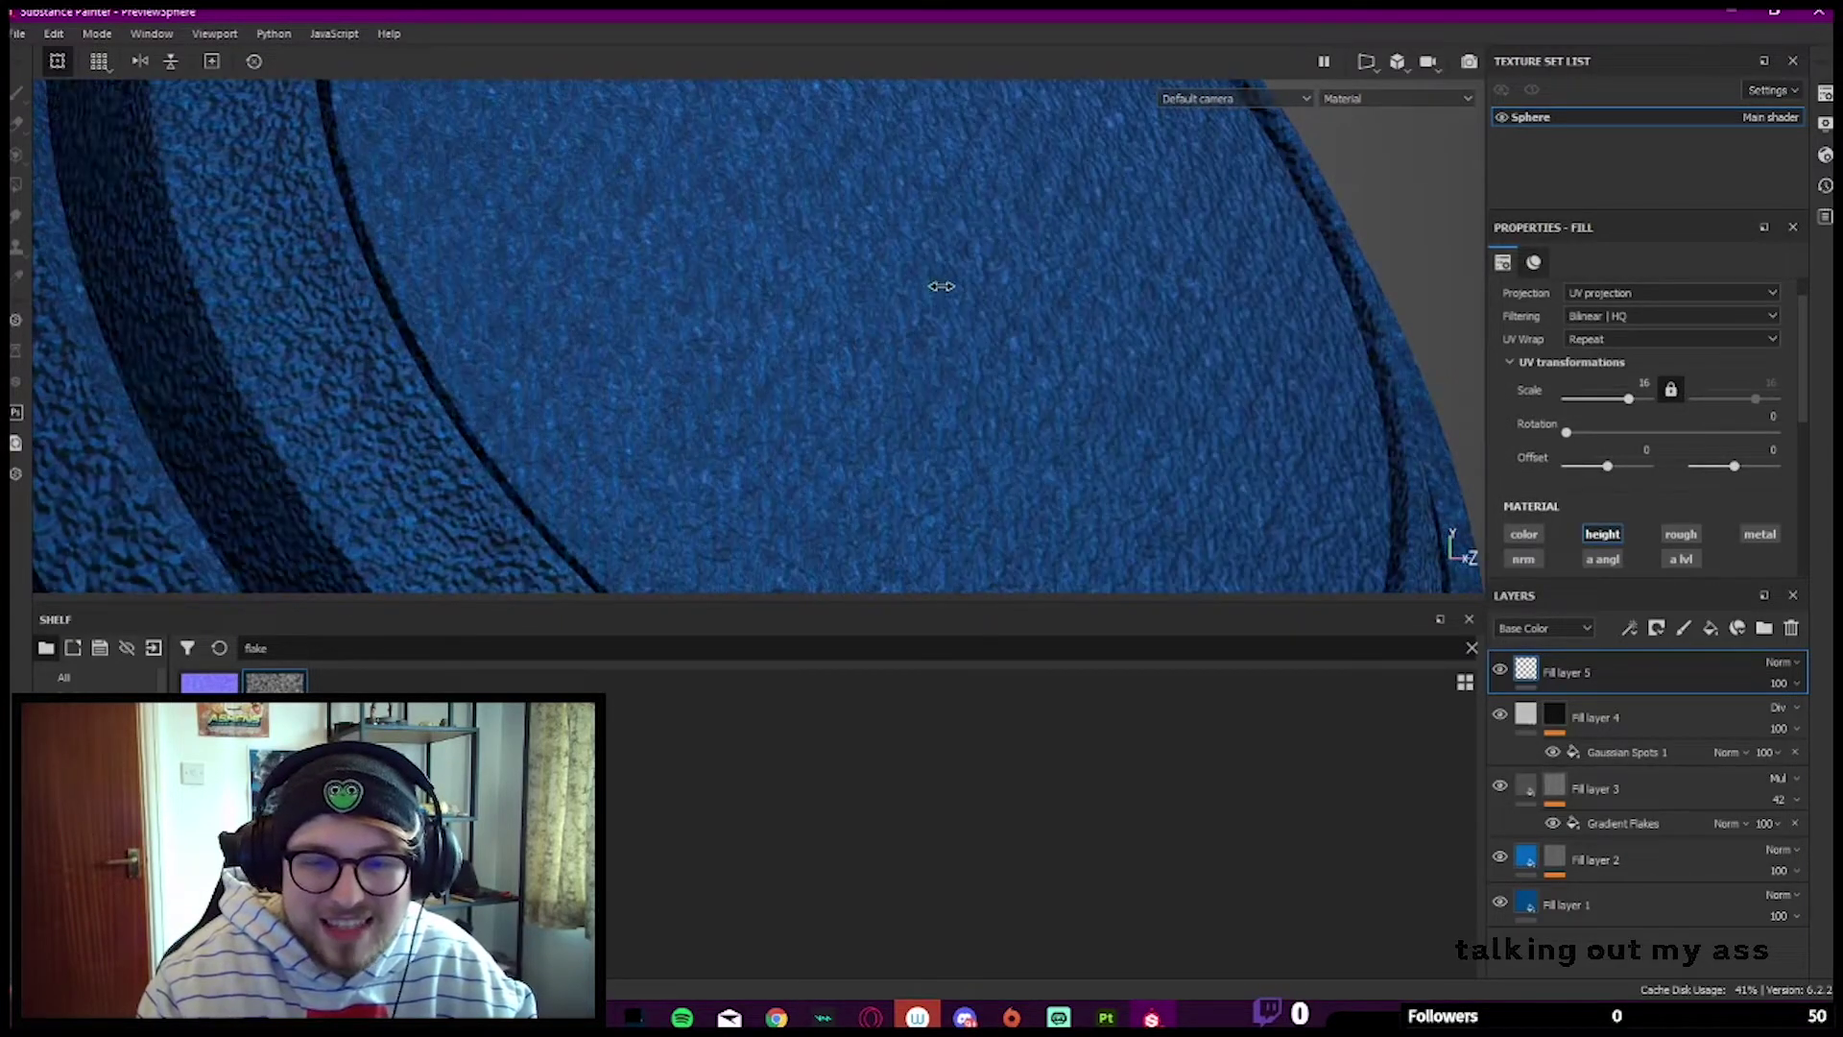
pyautogui.keyDown('shift'); pyautogui.moveTo(928, 288); pyautogui.dragTo(794, 301, button='right'); pyautogui.keyUp('shift')
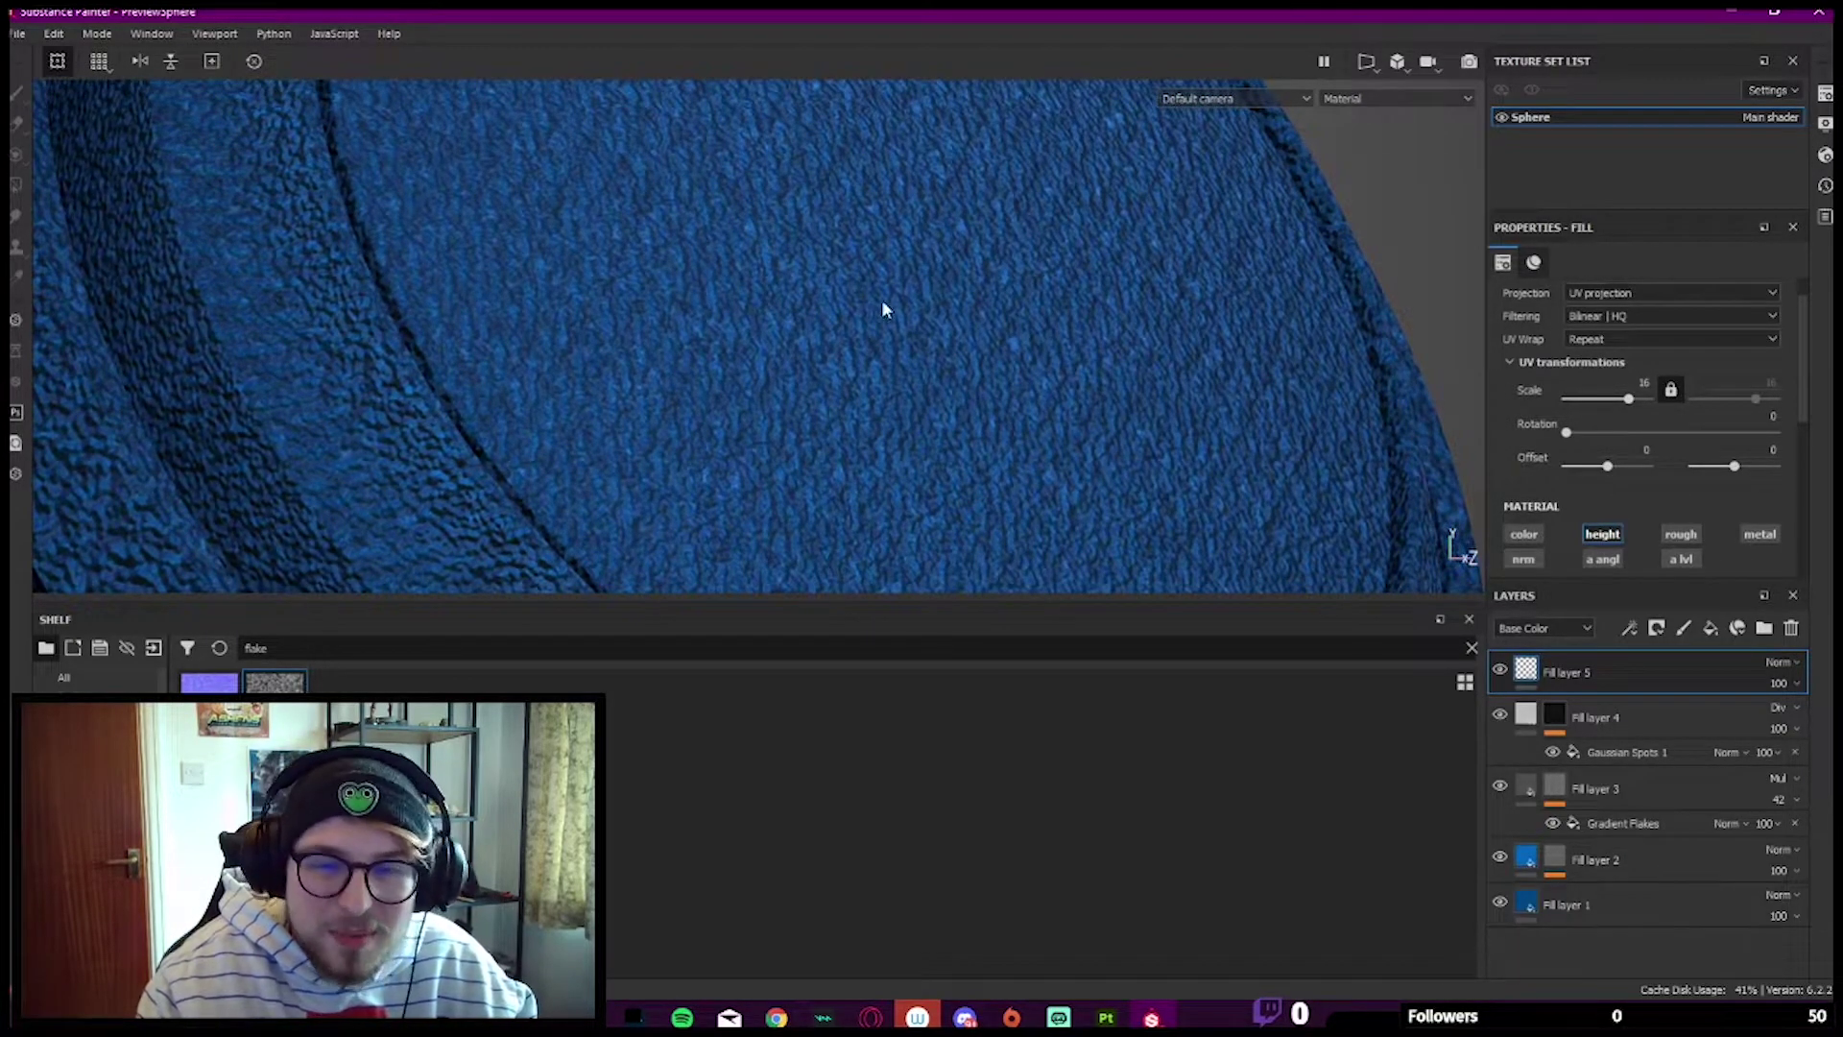
pyautogui.click(1611, 538)
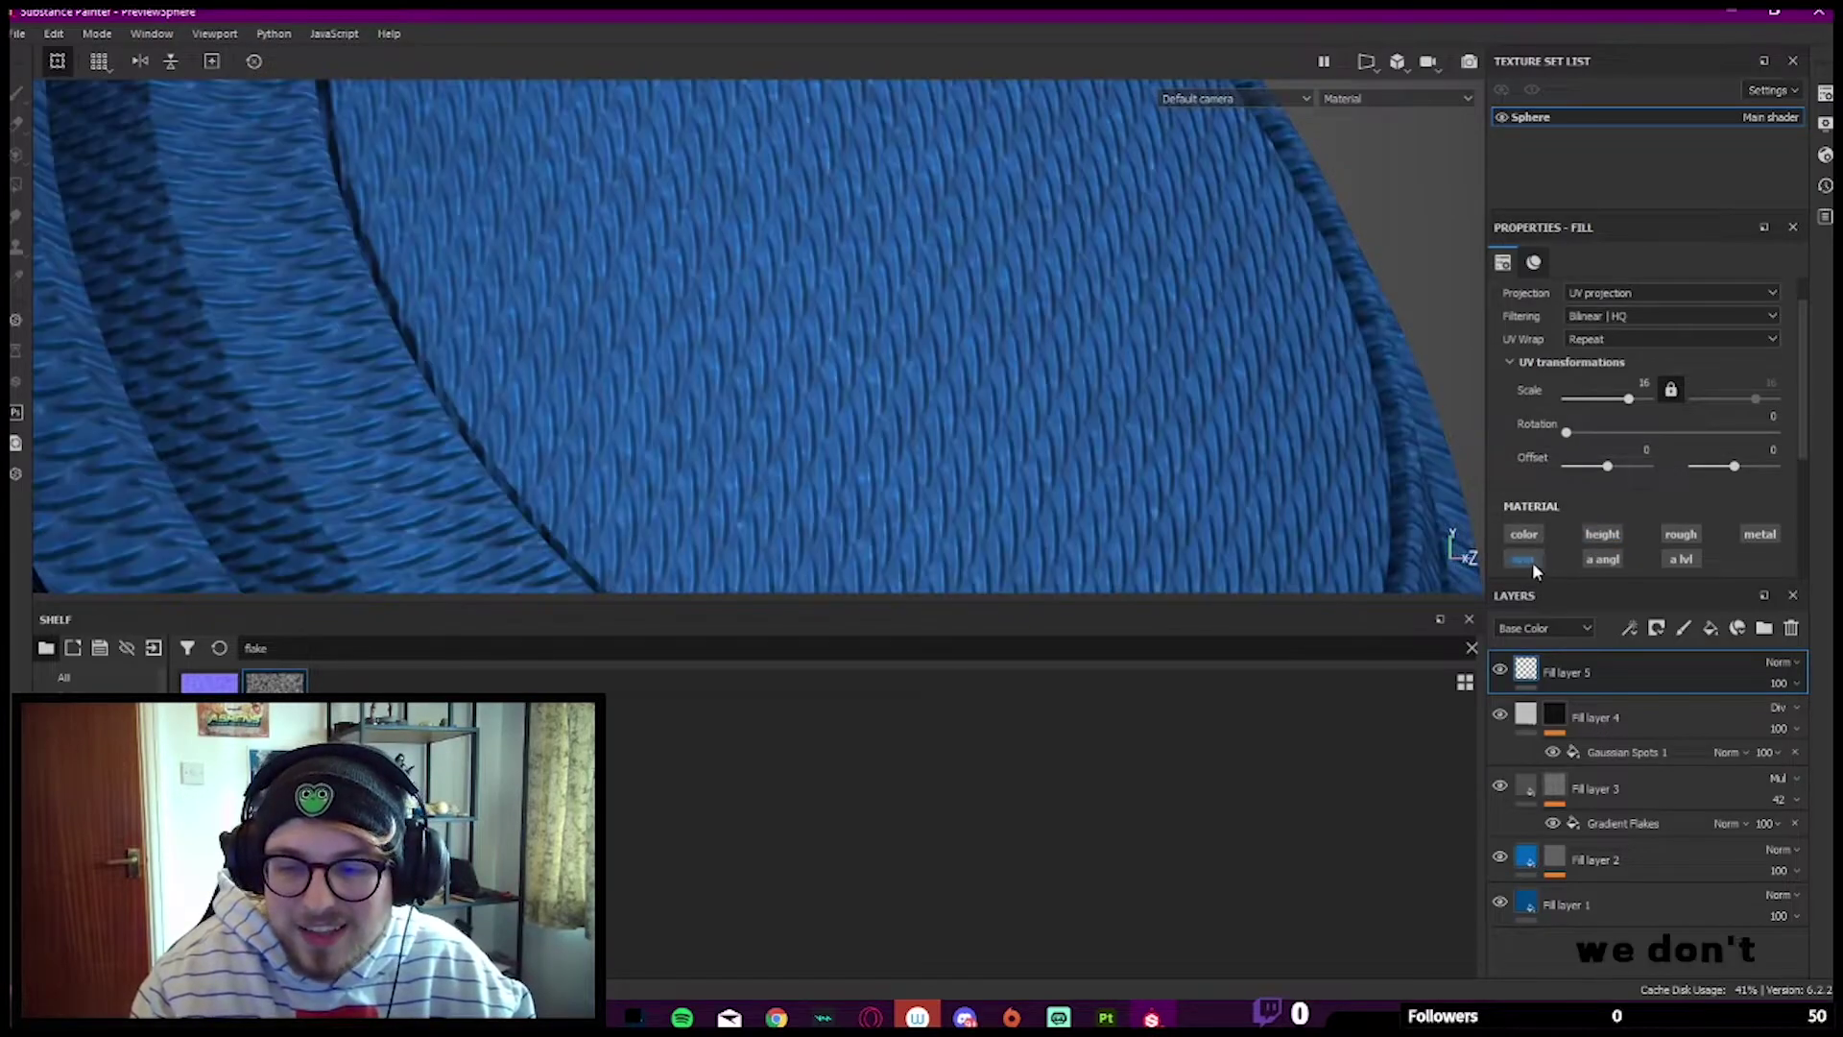
pyautogui.click(1532, 562)
pyautogui.scroll(-6, 888, 269)
pyautogui.keyDown('alt'); pyautogui.moveTo(875, 362); pyautogui.dragTo(930, 285, button='middle'); pyautogui.keyUp('alt')
pyautogui.keyDown('alt'); pyautogui.moveTo(929, 284); pyautogui.dragTo(1062, 521, button='right'); pyautogui.keyUp('alt')
pyautogui.press('Tab')
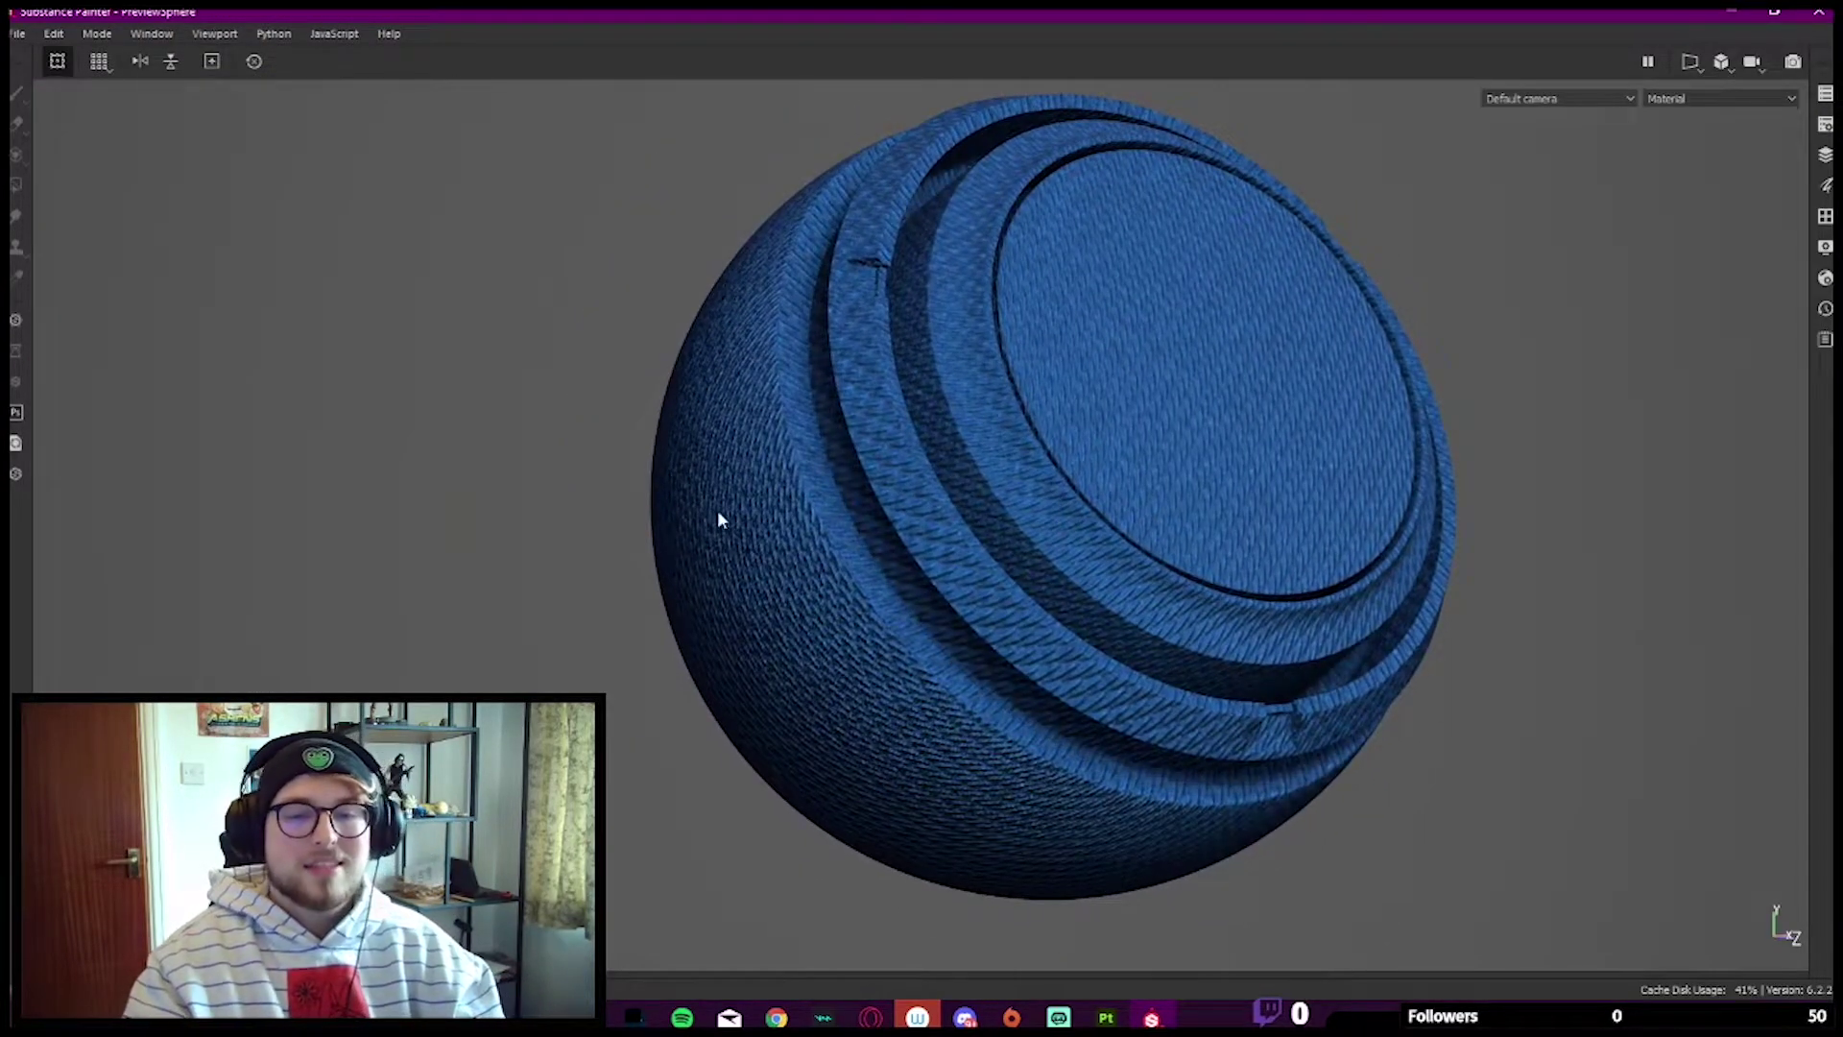
pyautogui.press('Tab')
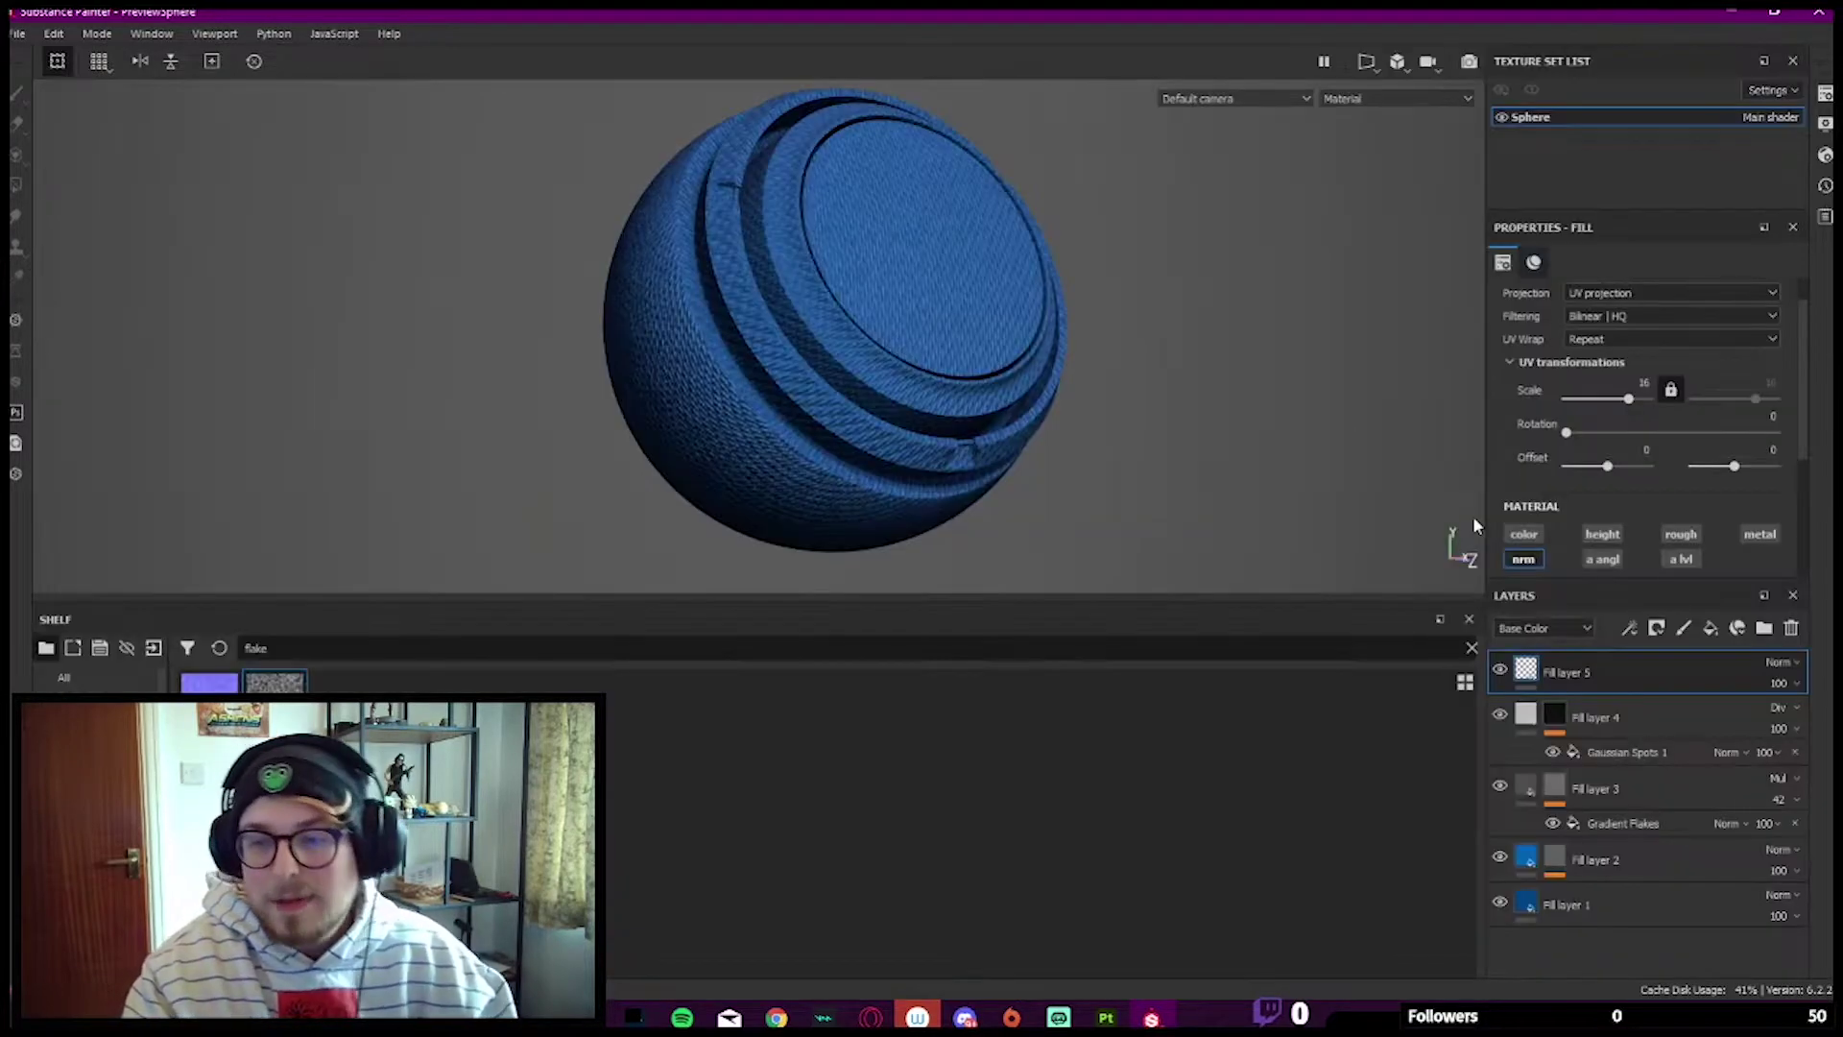
# Step: Hide the fill layers one by one from Fill layer 5 downward until only the plain blue base shows
pyautogui.click(1502, 672)
pyautogui.keyDown('alt'); pyautogui.moveTo(910, 480); pyautogui.dragTo(859, 409, button='middle'); pyautogui.keyUp('alt')
pyautogui.press('Tab')
pyautogui.scroll(2, 849, 356)
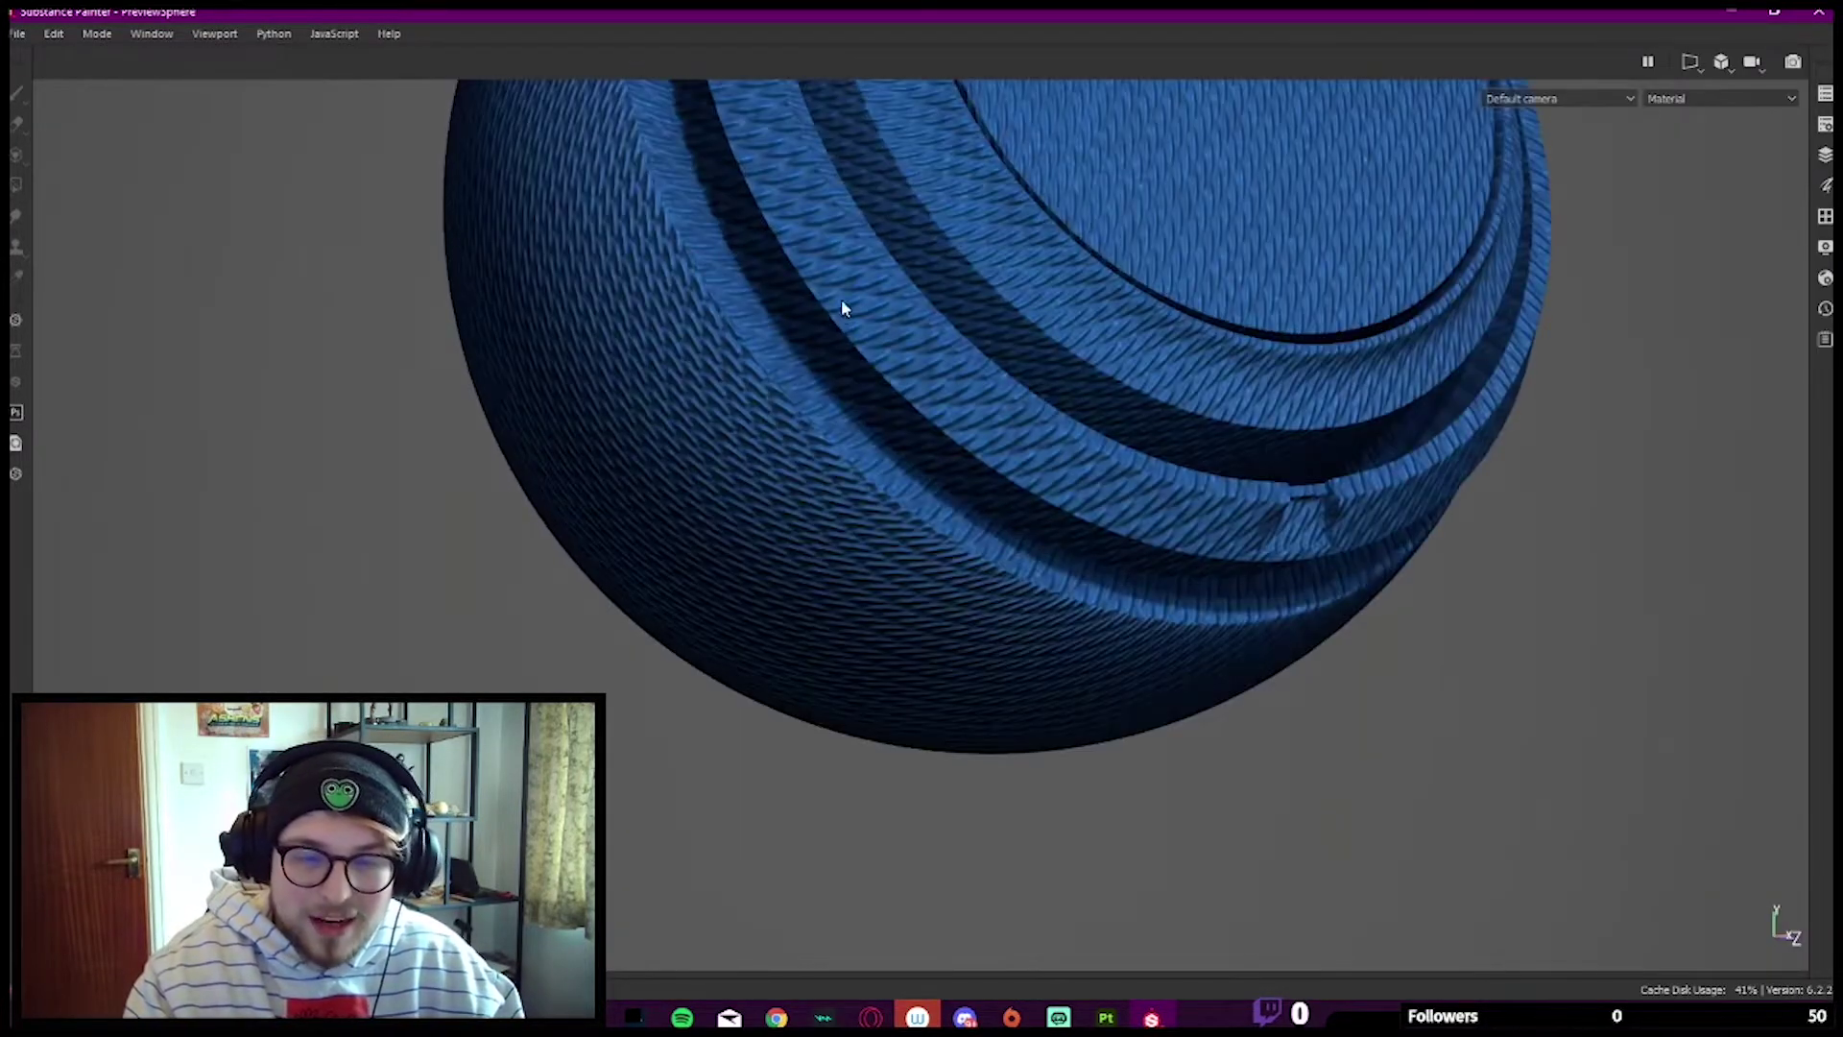
pyautogui.press('Tab')
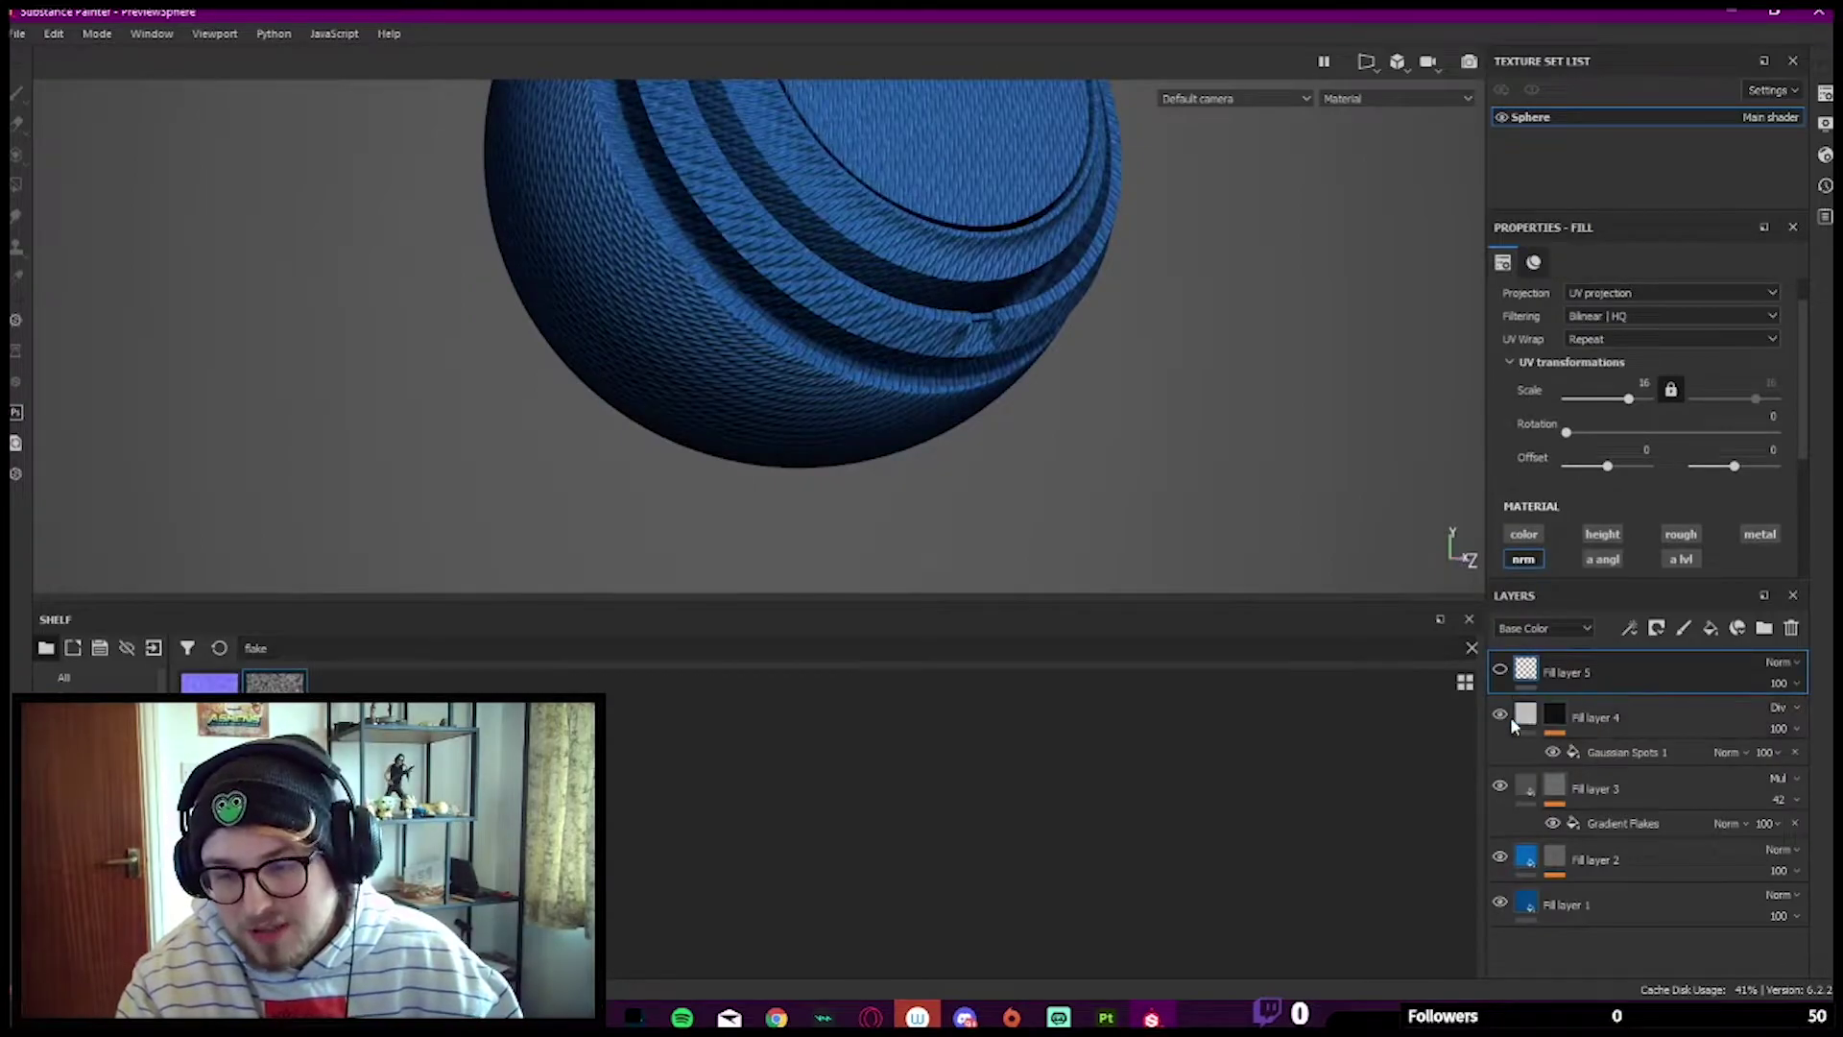
pyautogui.keyDown('alt'); pyautogui.moveTo(936, 346); pyautogui.dragTo(980, 345, button='middle'); pyautogui.keyUp('alt')
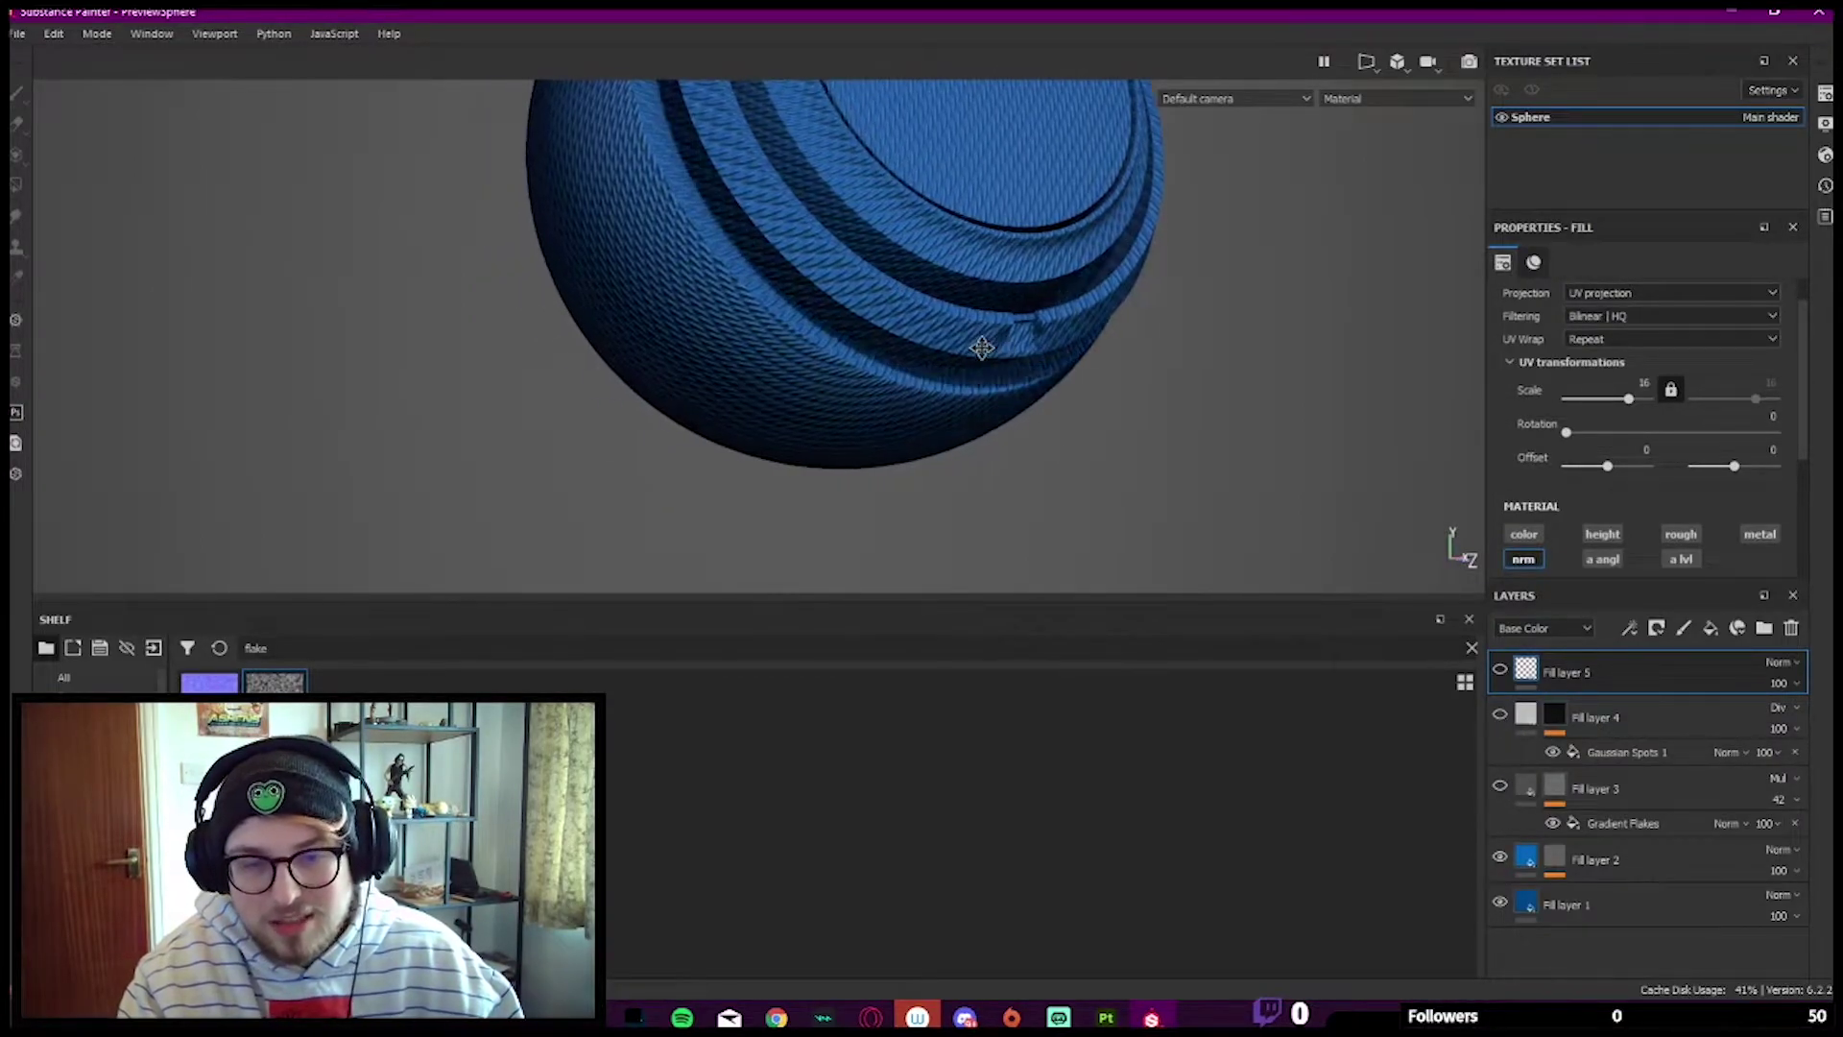
pyautogui.press('Tab')
pyautogui.keyDown('alt'); pyautogui.moveTo(974, 411); pyautogui.dragTo(956, 638, button='middle'); pyautogui.keyUp('alt')
pyautogui.scroll(-2, 976, 463)
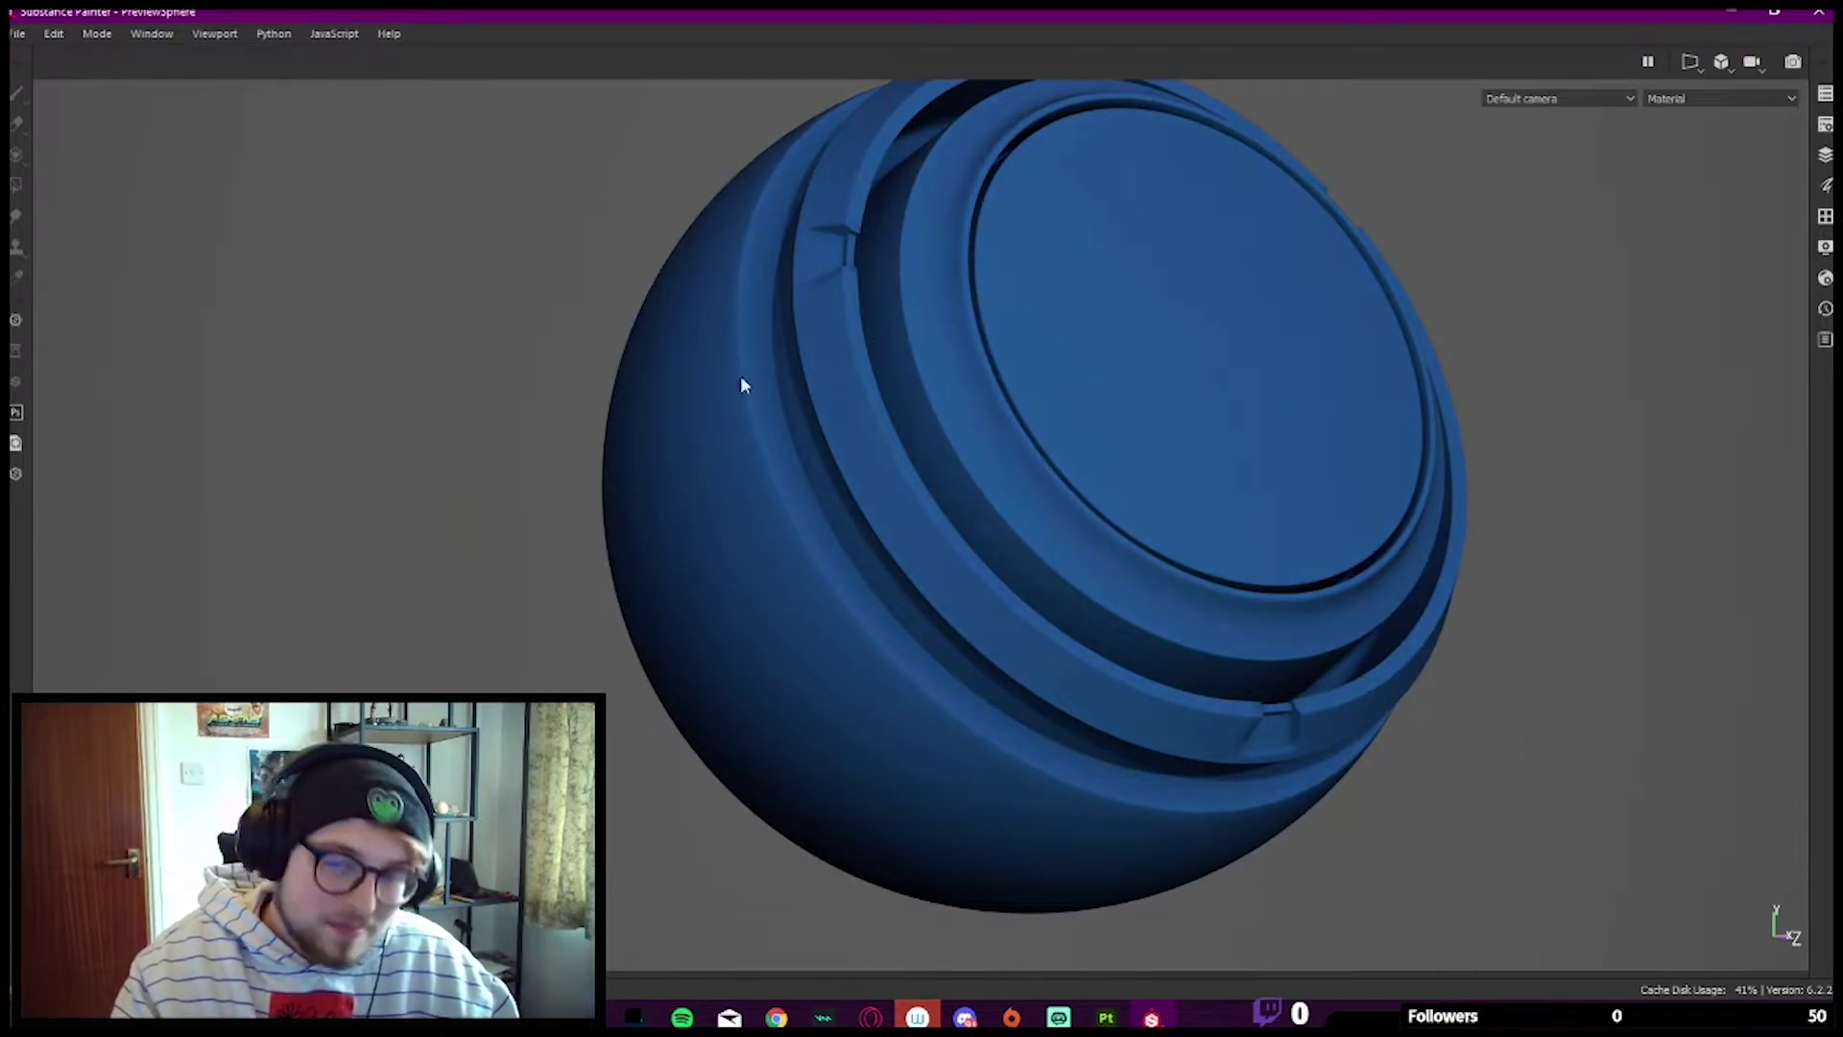
# Step: Make Fill layer 5 visible again and examine its fine flakes detail over the plain blue base
pyautogui.keyDown('alt'); pyautogui.moveTo(912, 362); pyautogui.dragTo(892, 377); pyautogui.keyUp('alt')
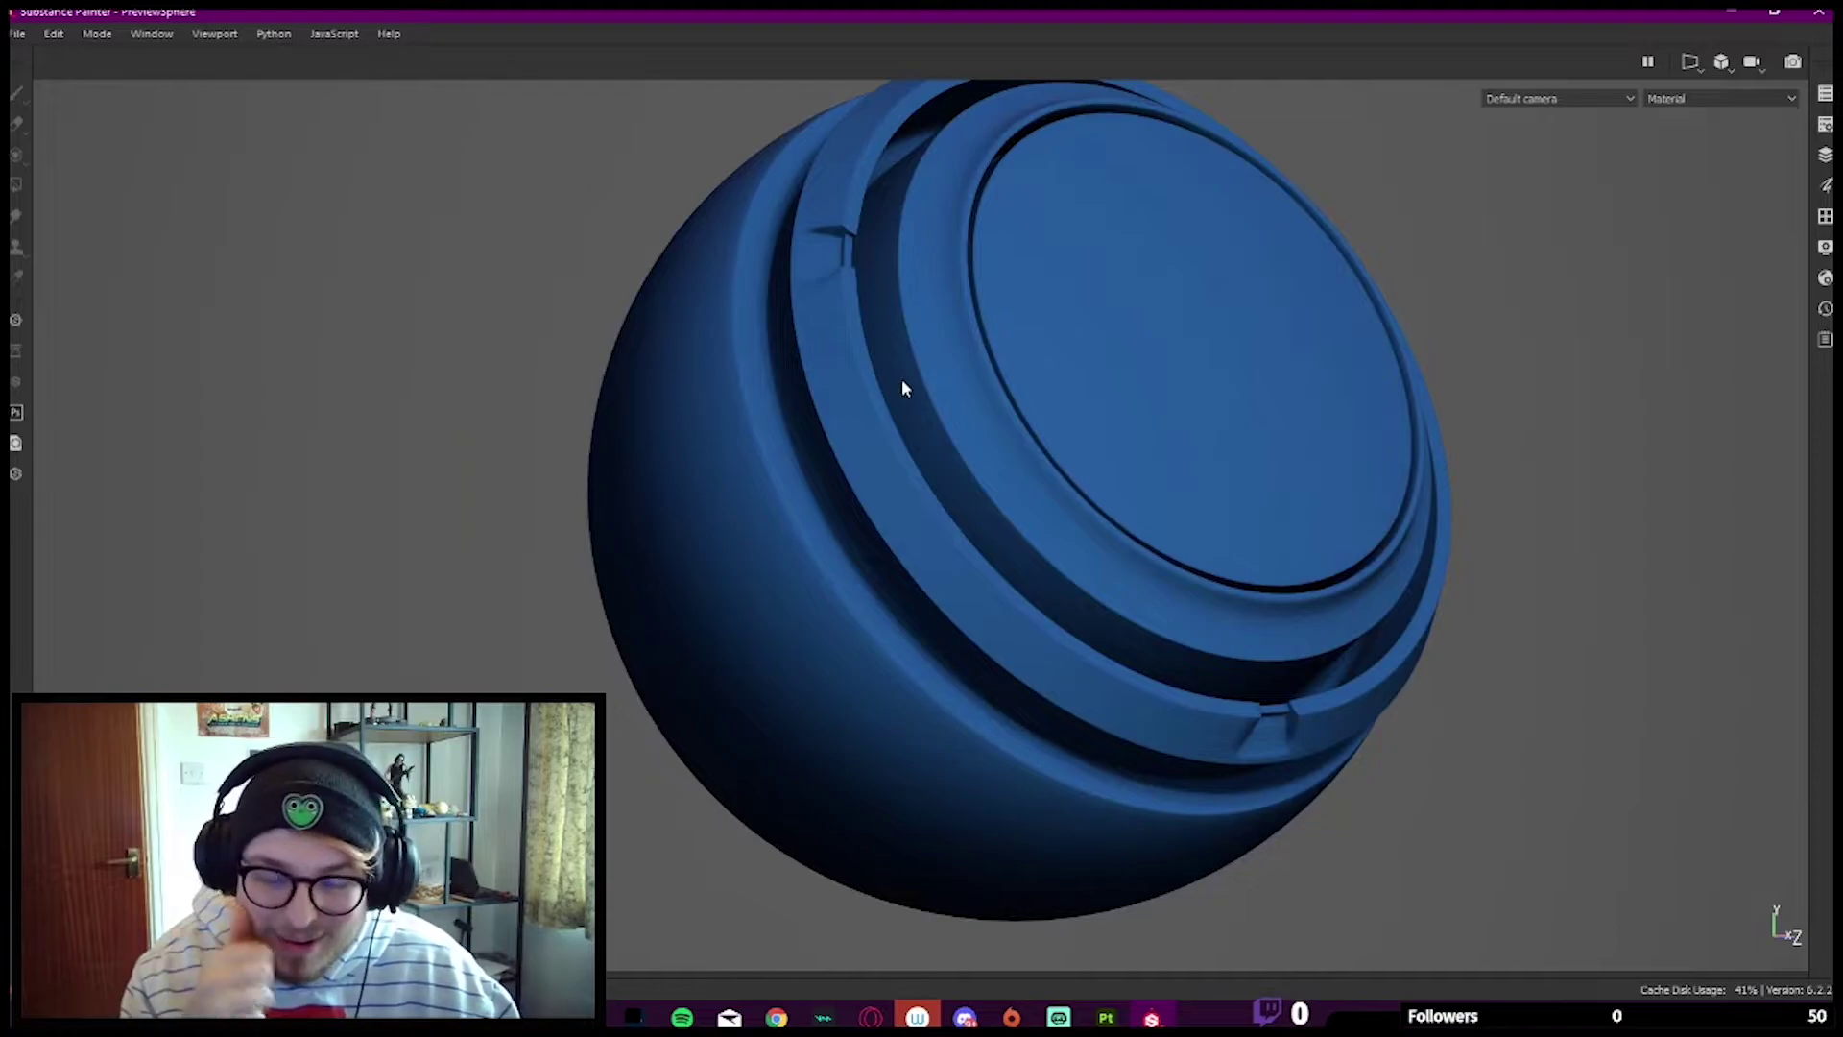
pyautogui.press('Tab')
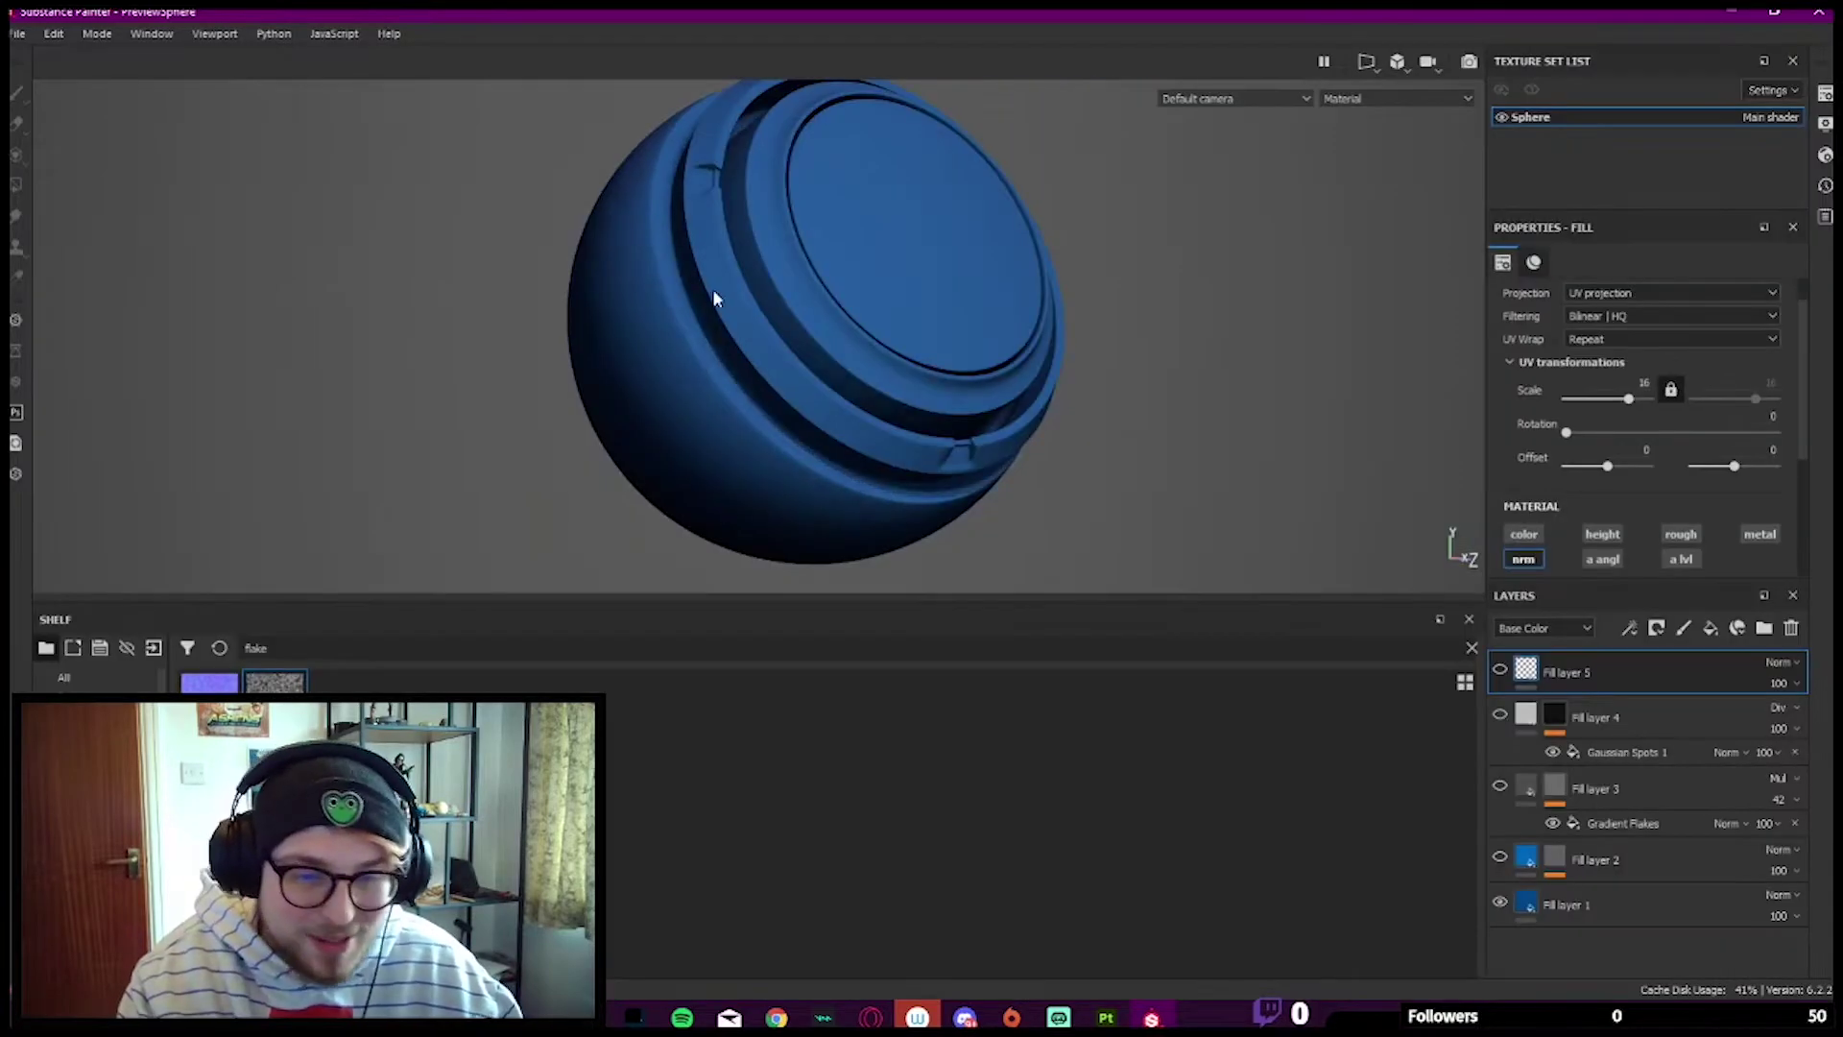
pyautogui.click(1500, 669)
pyautogui.press('Tab')
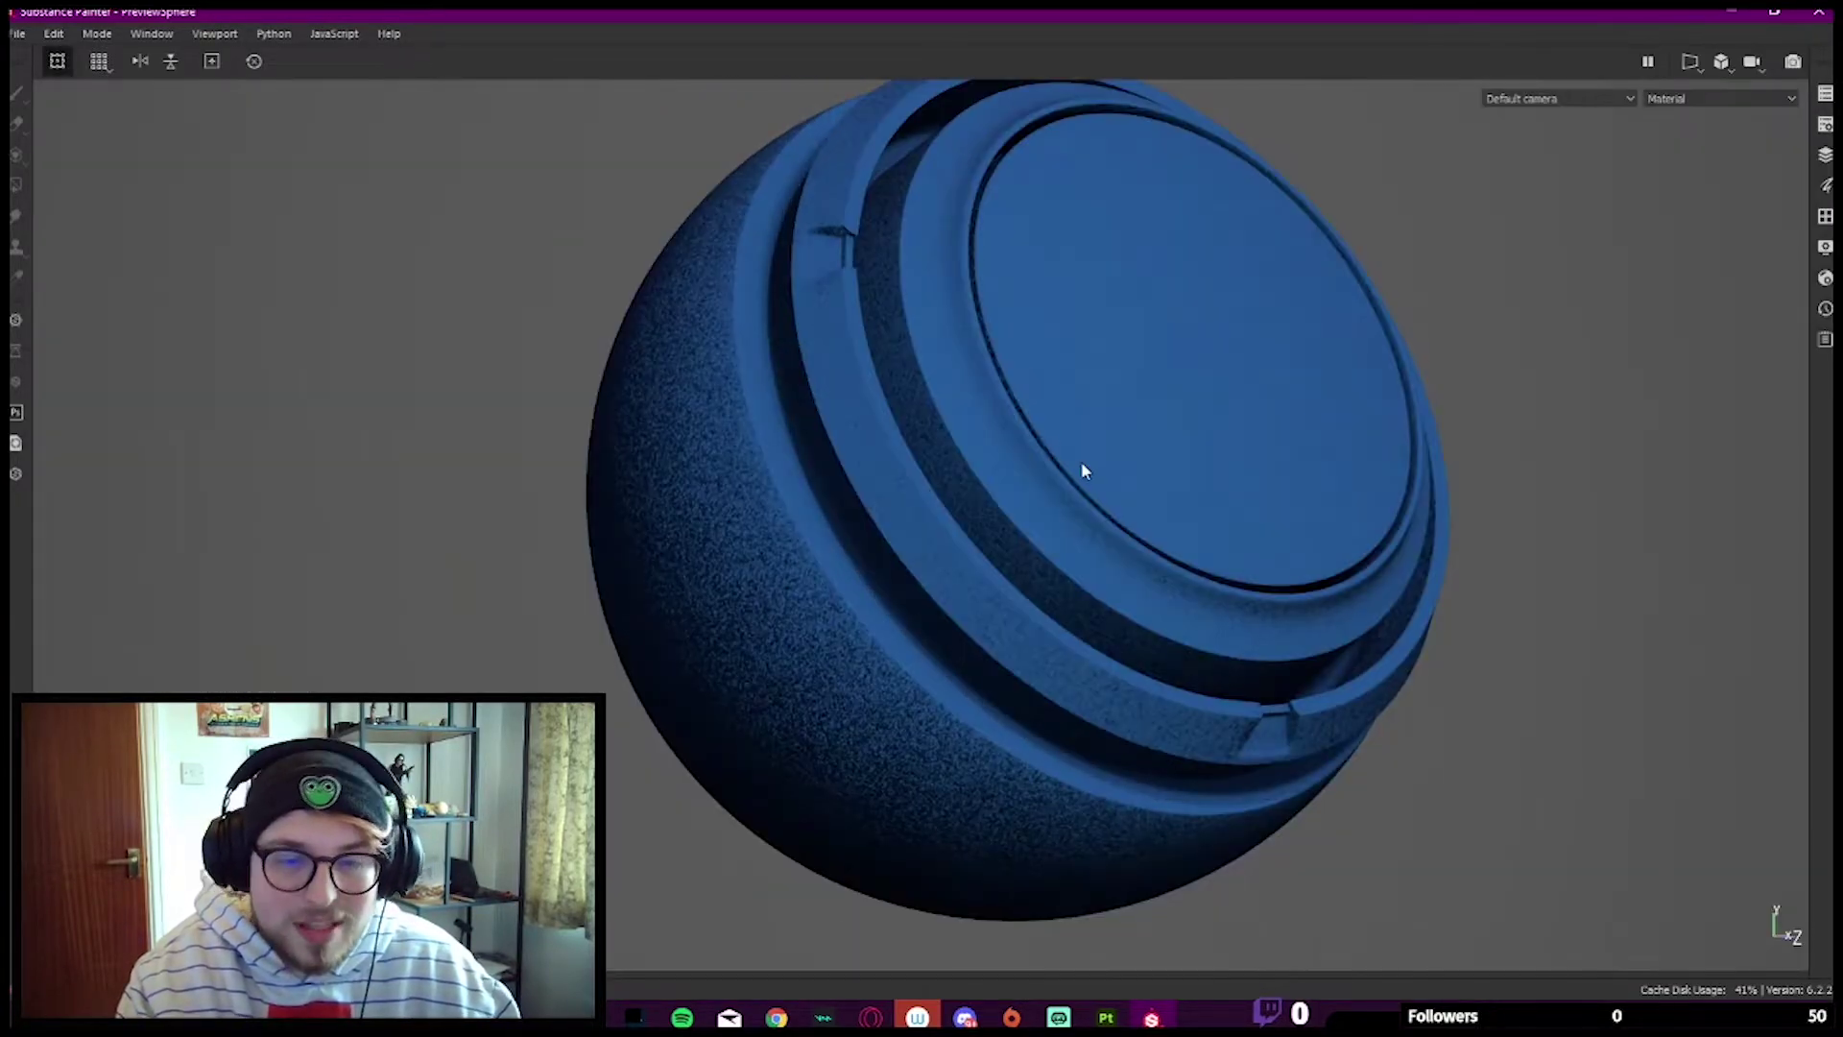
pyautogui.press('Tab')
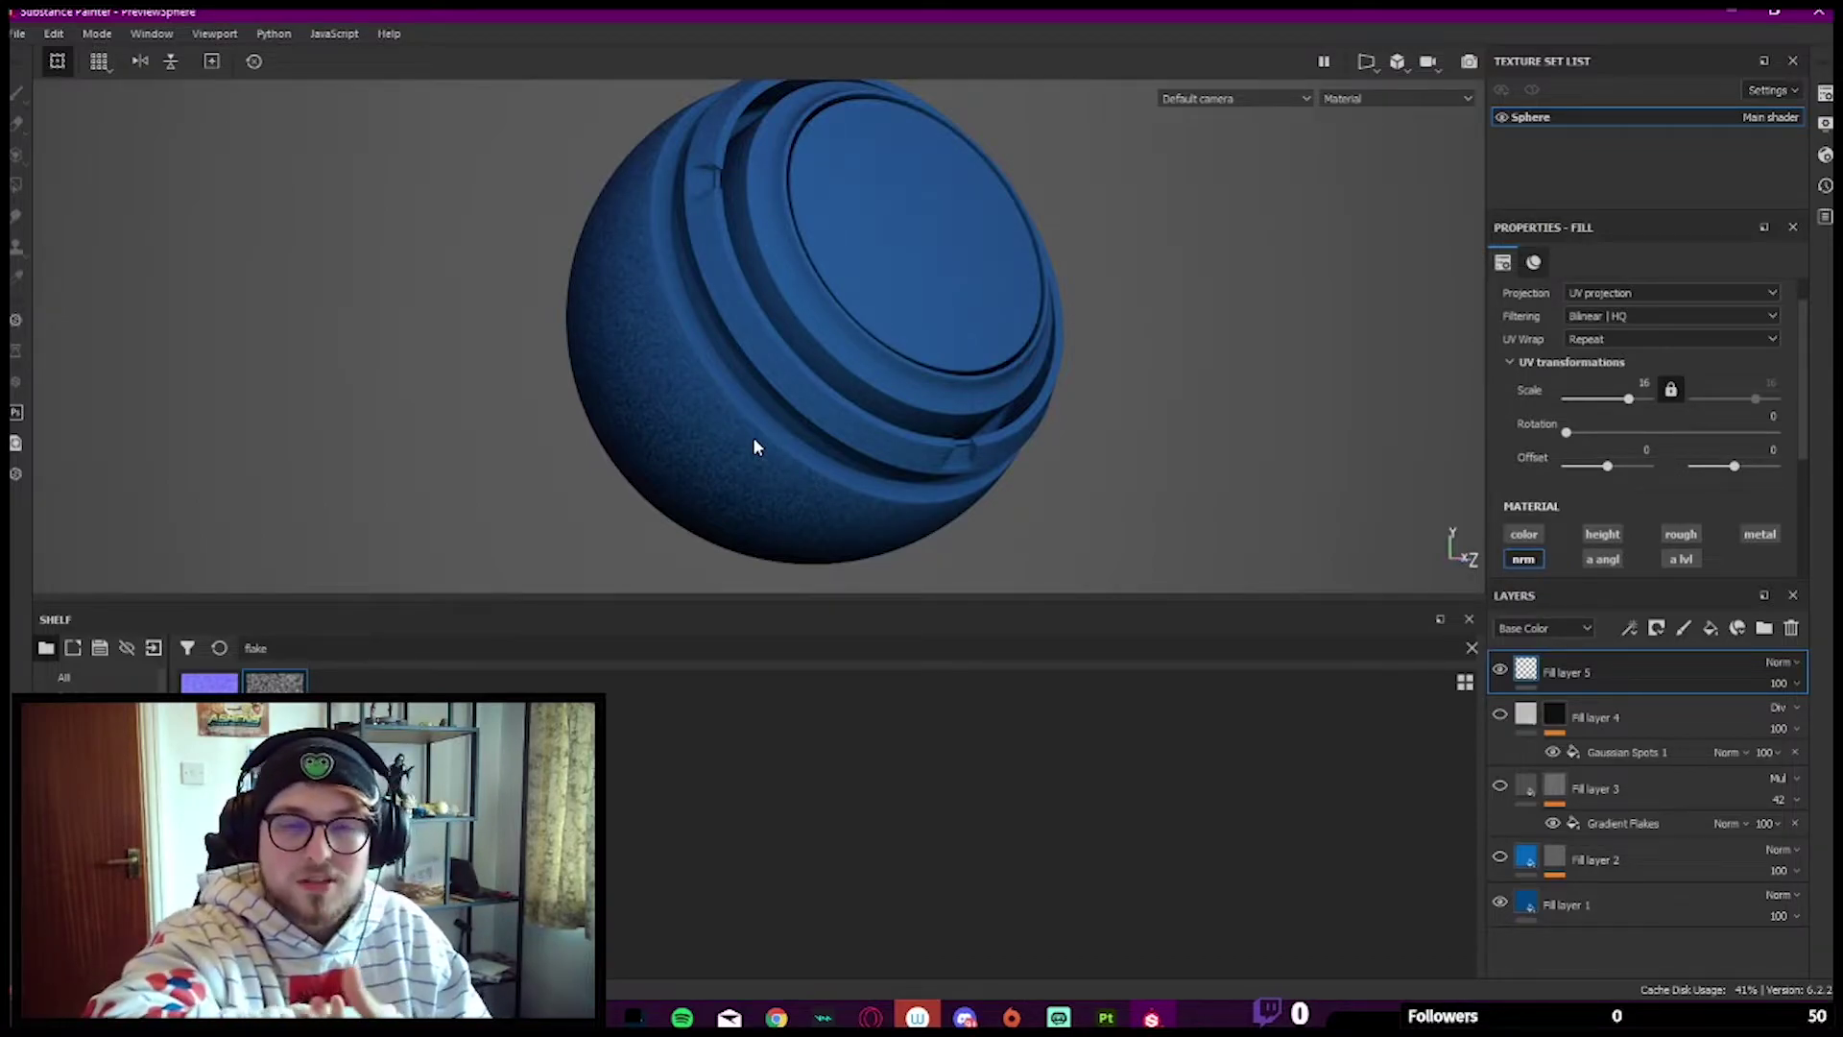
pyautogui.press('Tab')
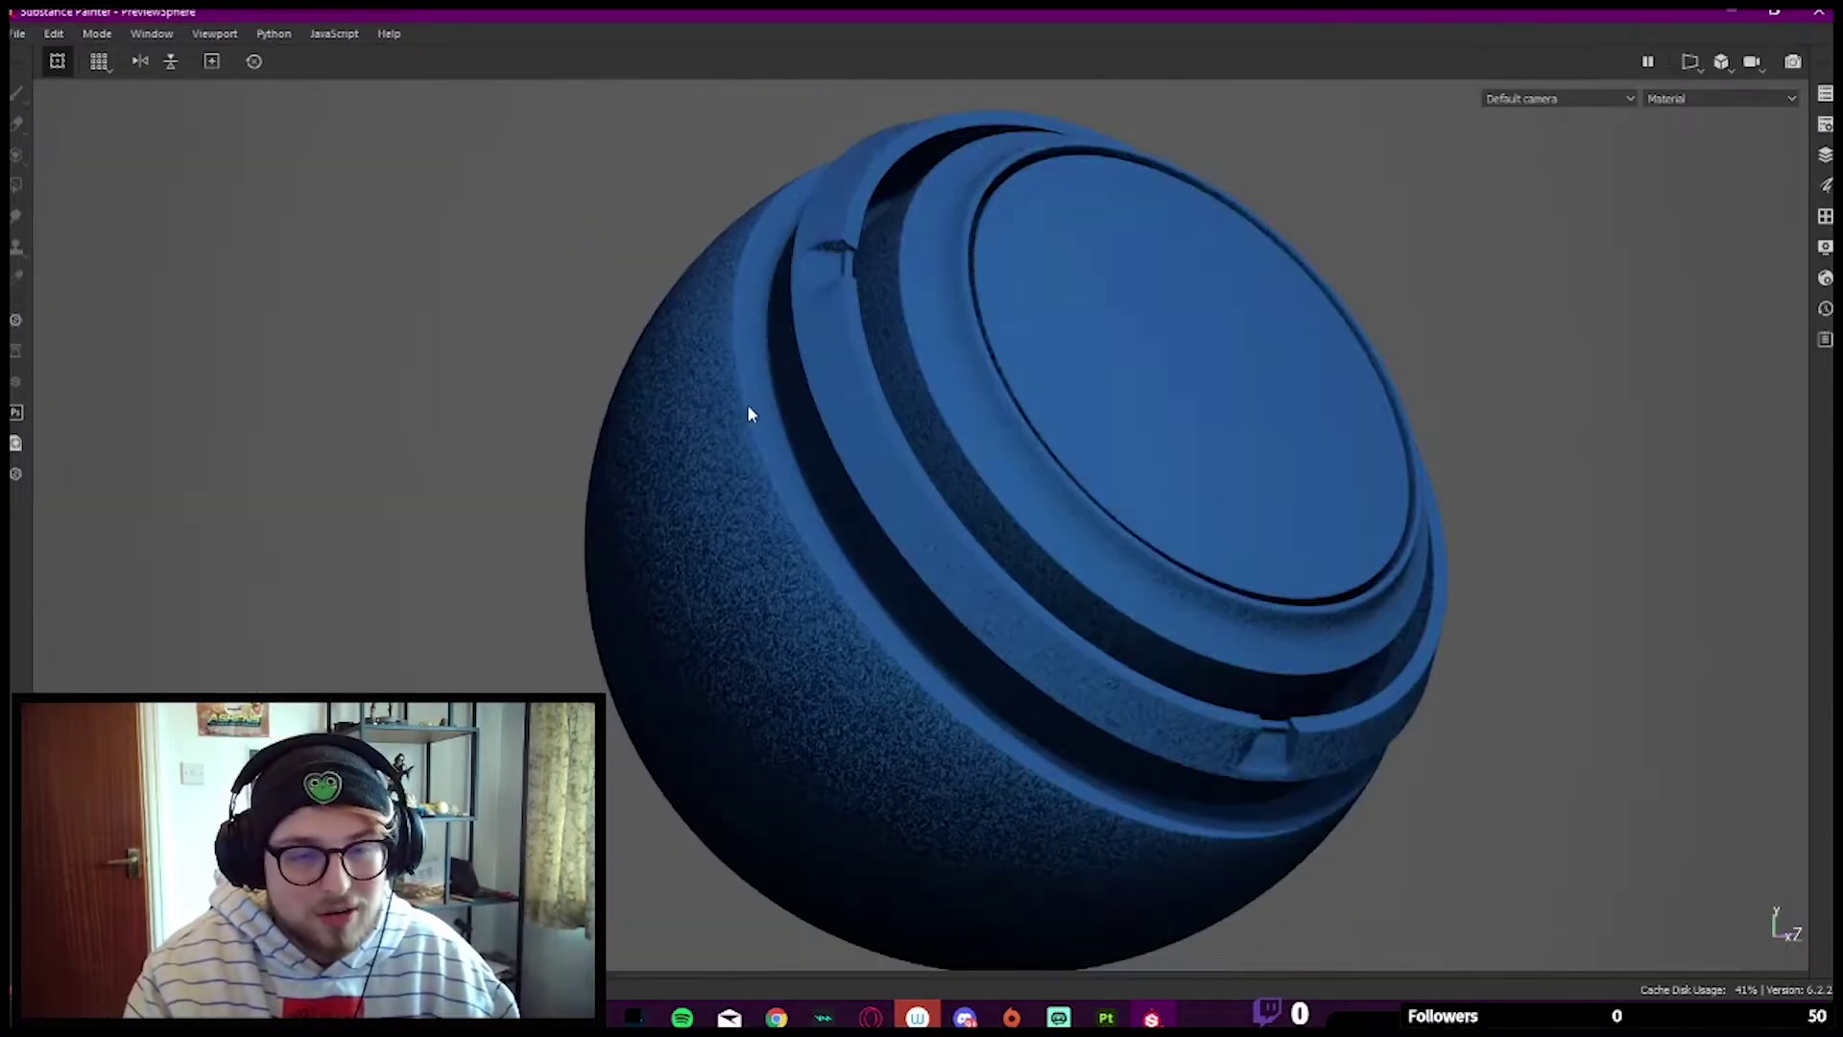
pyautogui.press('Tab')
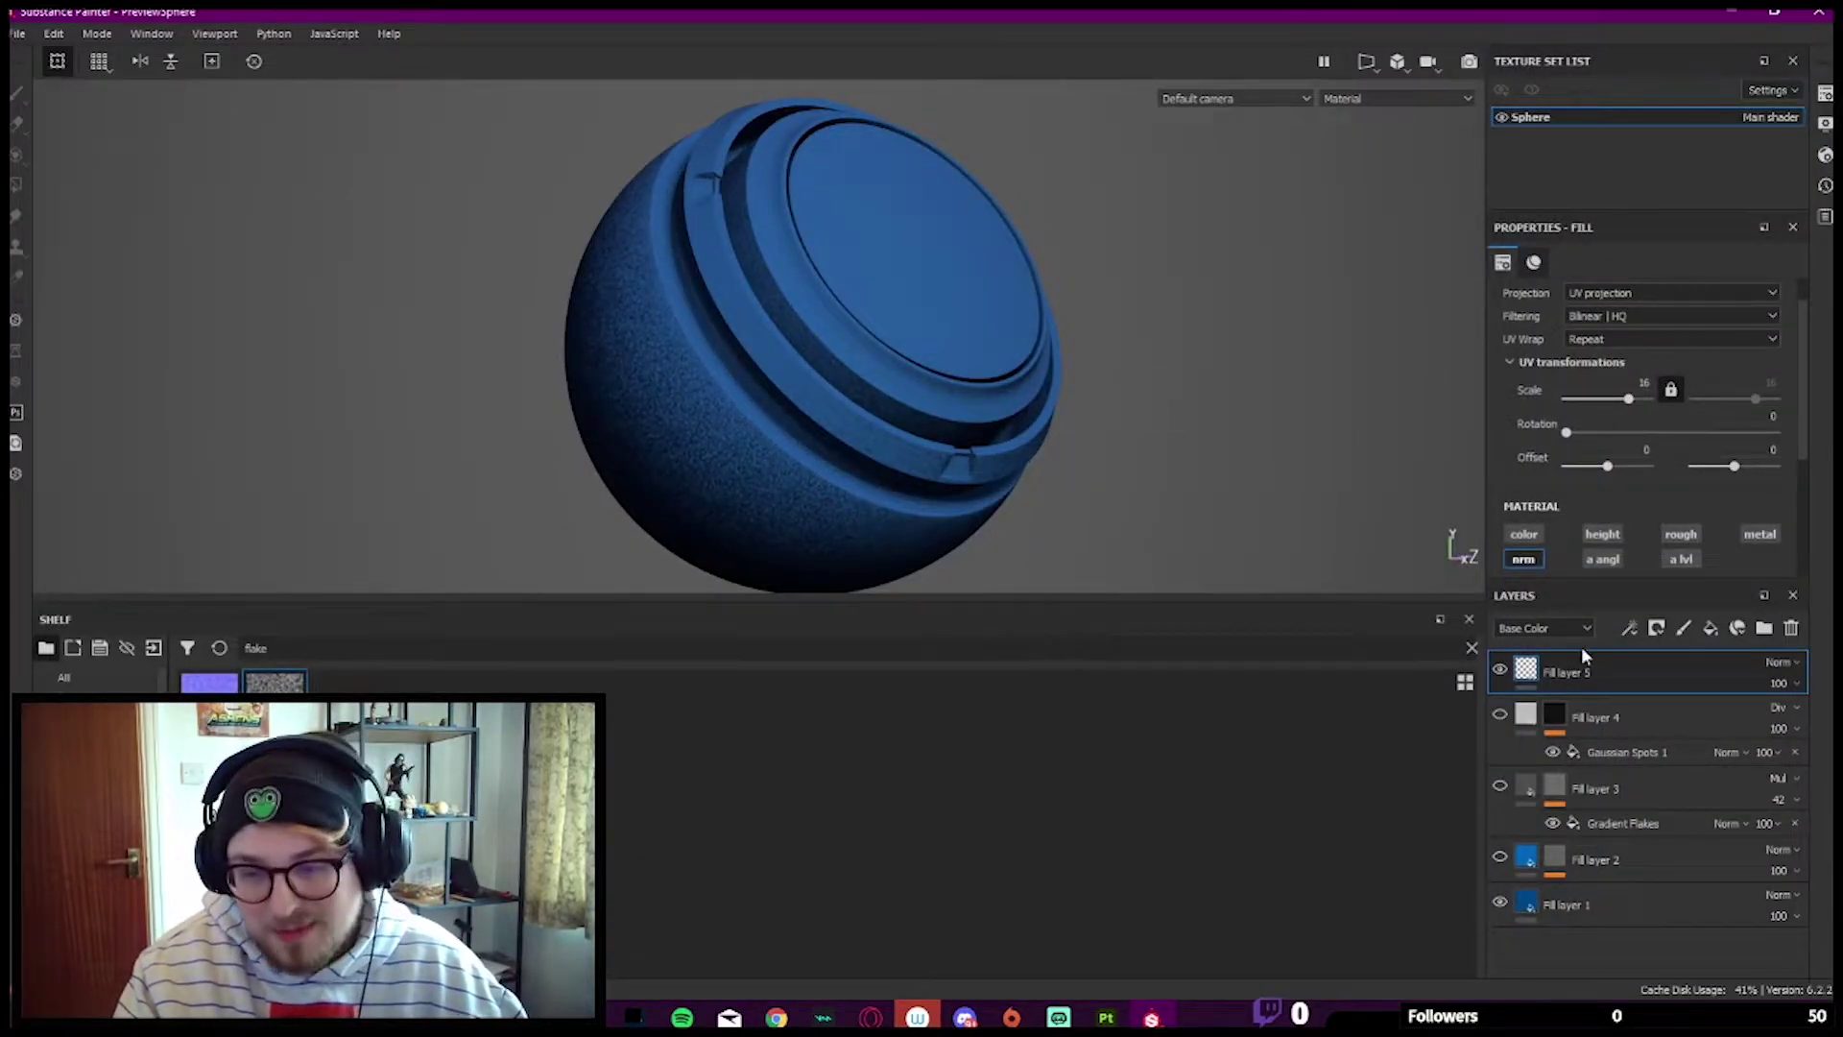
pyautogui.press('Tab')
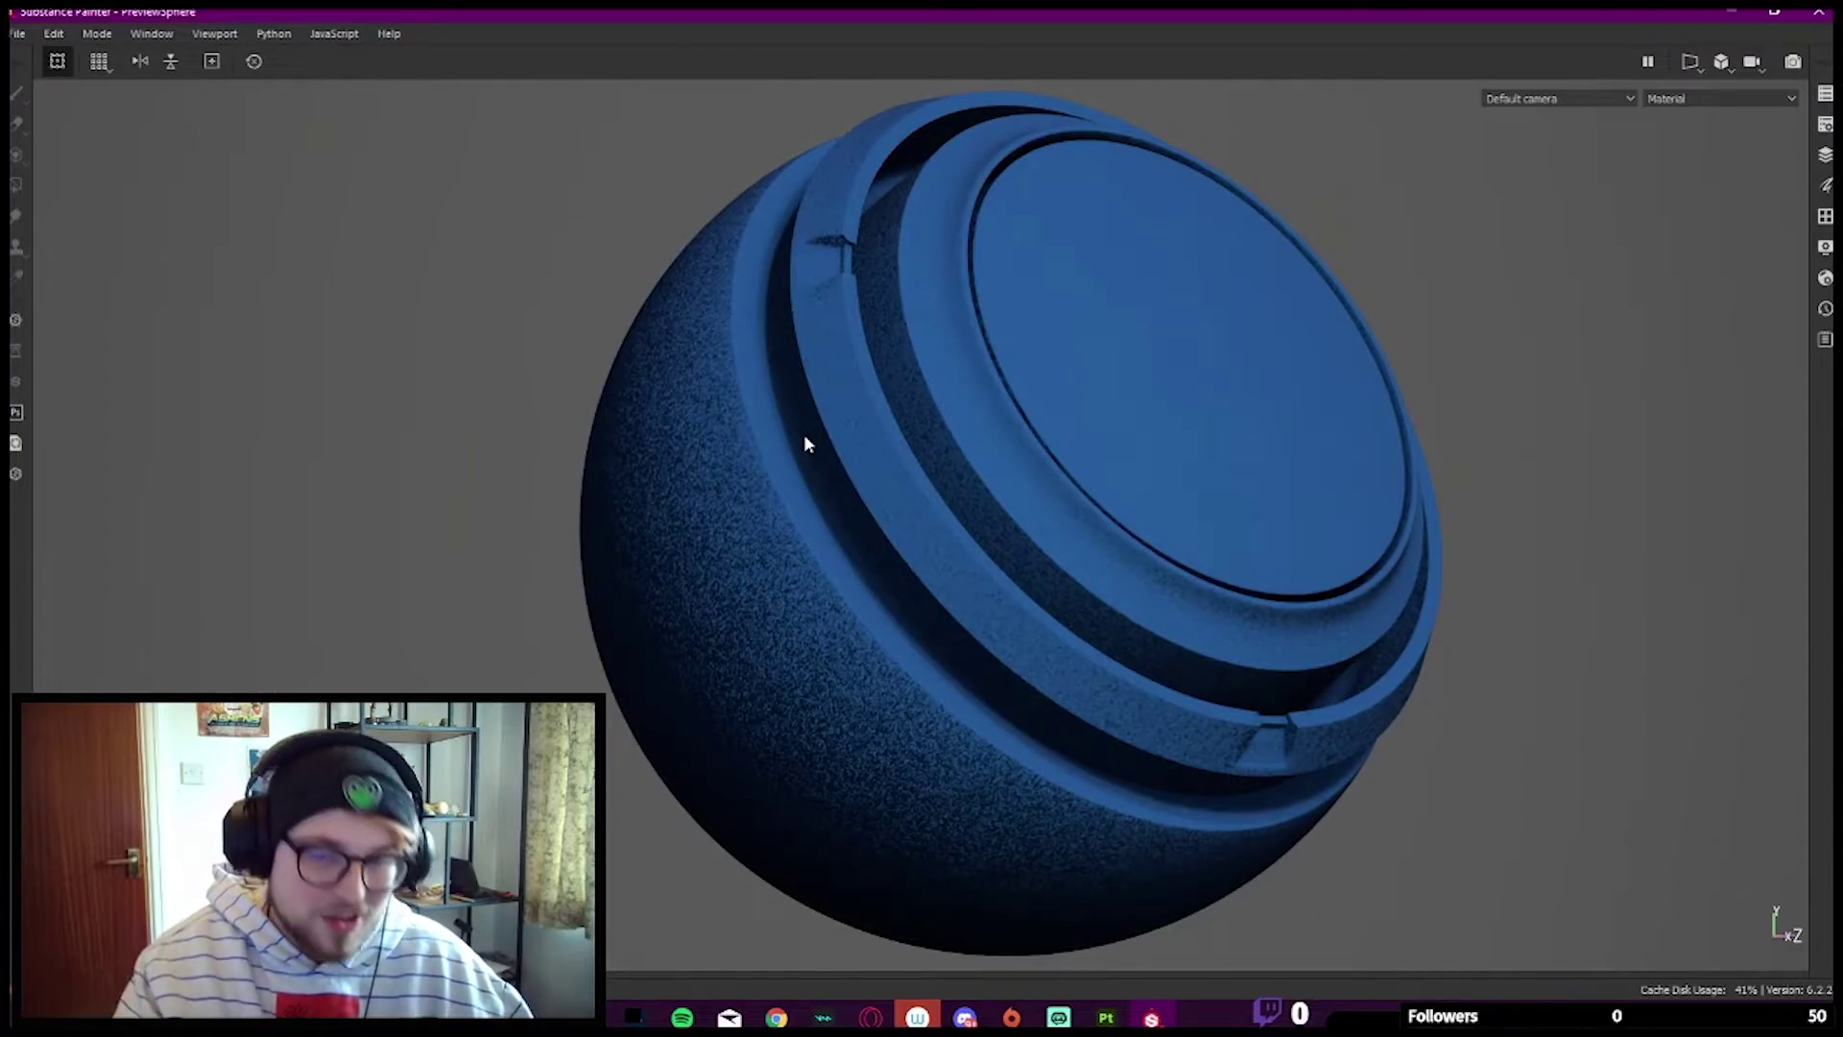
pyautogui.press('Tab')
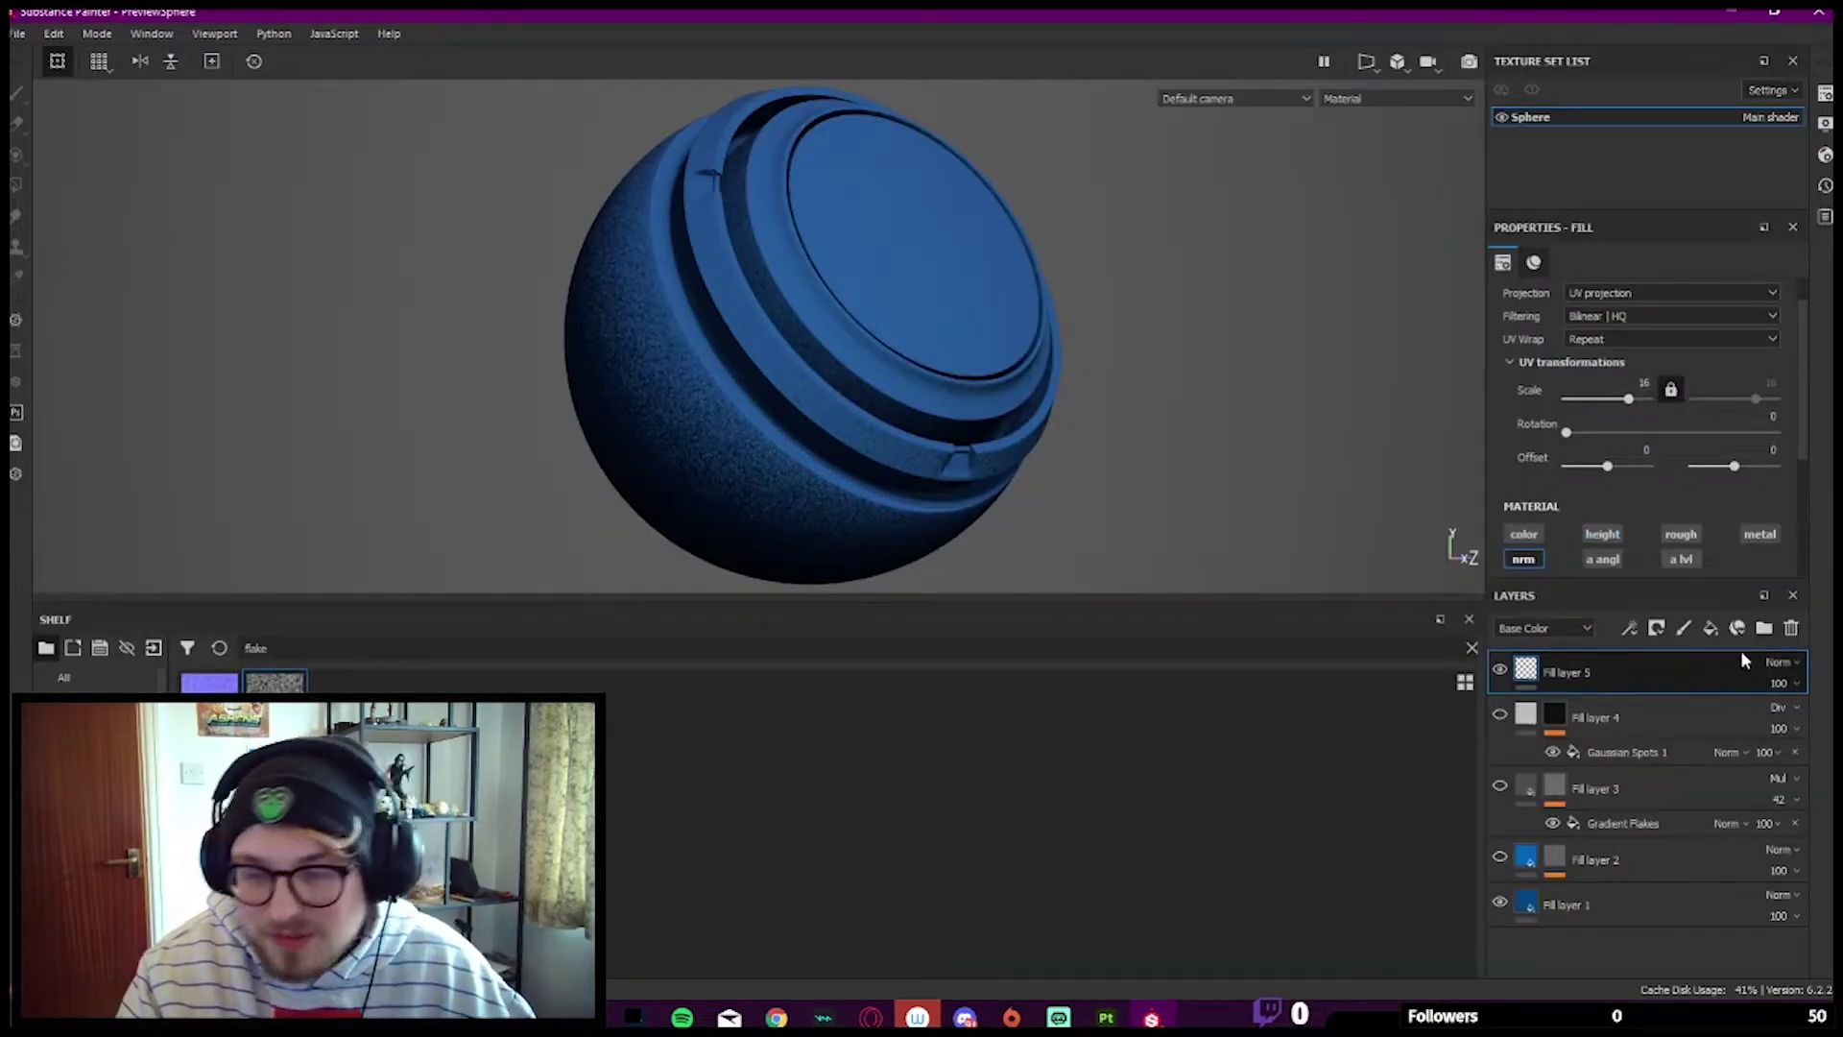
# Step: Switch the layer stack to the Normal channel, lower Fill layer 5's opacity to 59, and check it under rotated lighting
pyautogui.click(1584, 628)
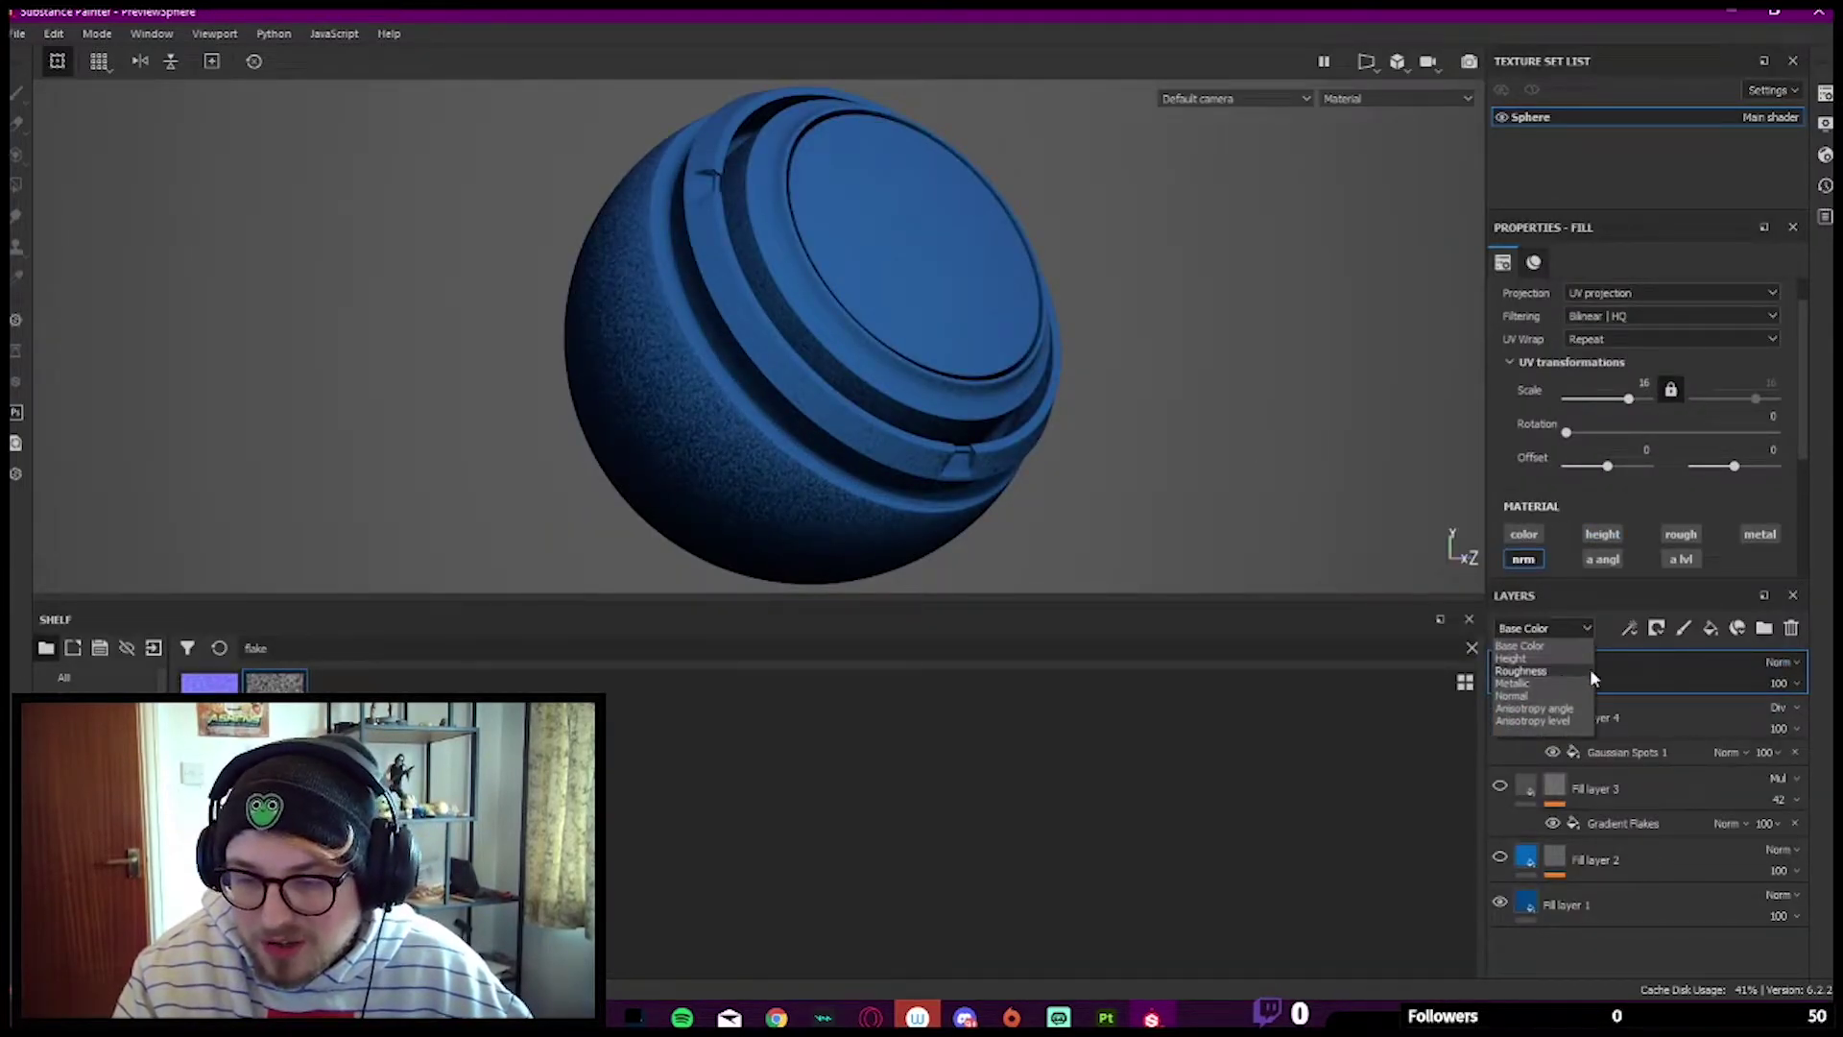
pyautogui.click(1514, 695)
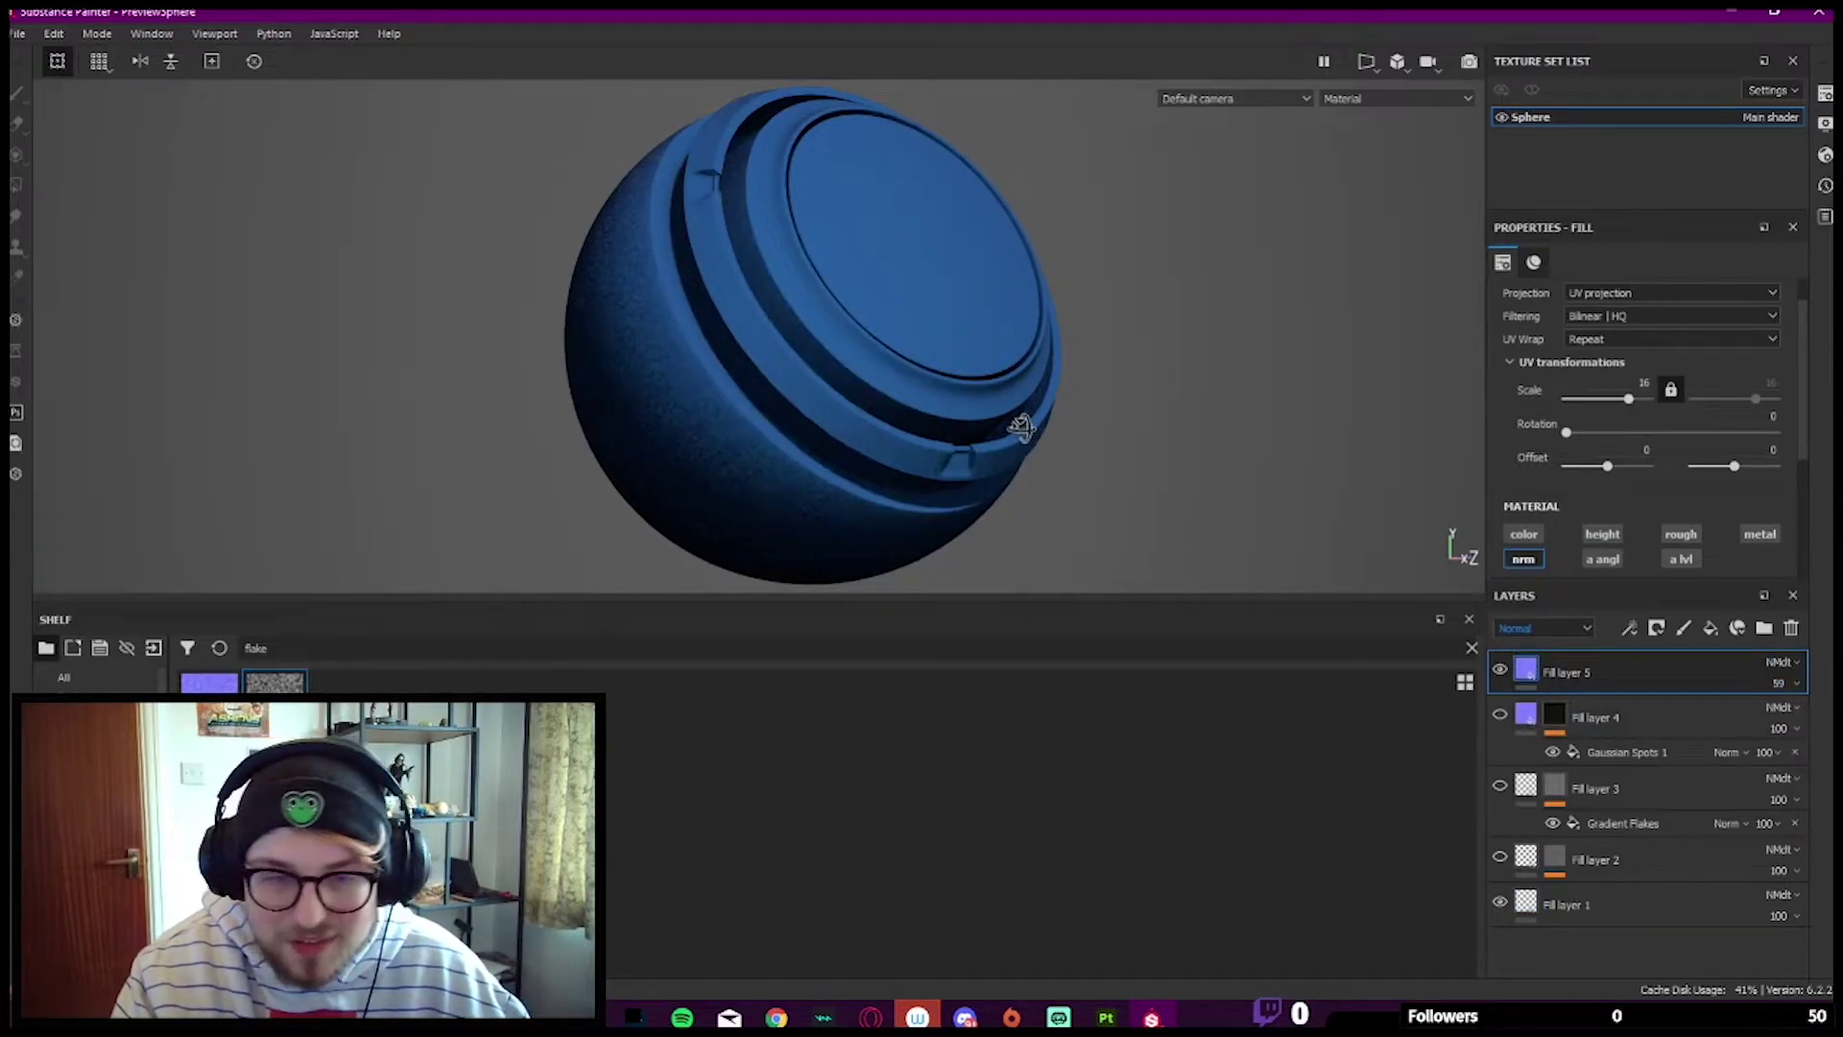
pyautogui.keyDown('shift'); pyautogui.moveTo(1020, 427); pyautogui.dragTo(1010, 422, button='right'); pyautogui.keyUp('shift')
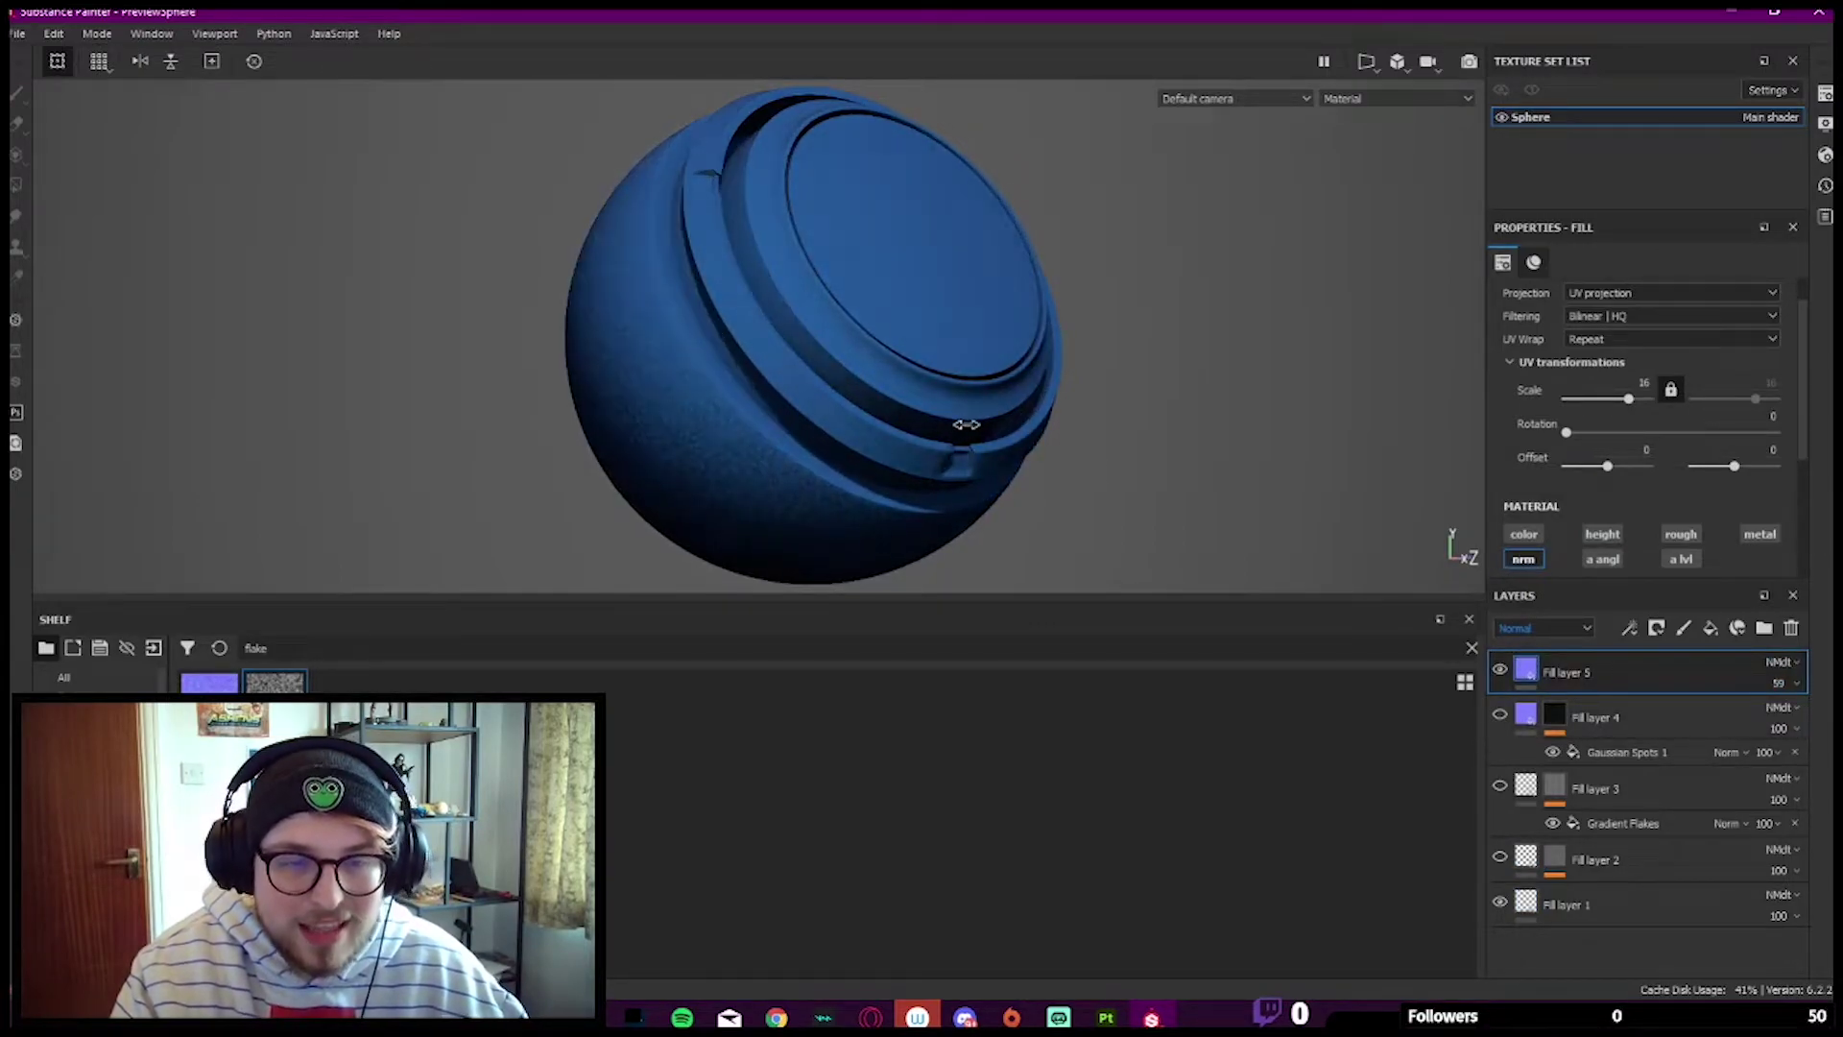
pyautogui.press('Tab')
pyautogui.keyDown('shift'); pyautogui.moveTo(1161, 435); pyautogui.dragTo(1140, 445, button='right'); pyautogui.keyUp('shift')
pyautogui.press('Tab')
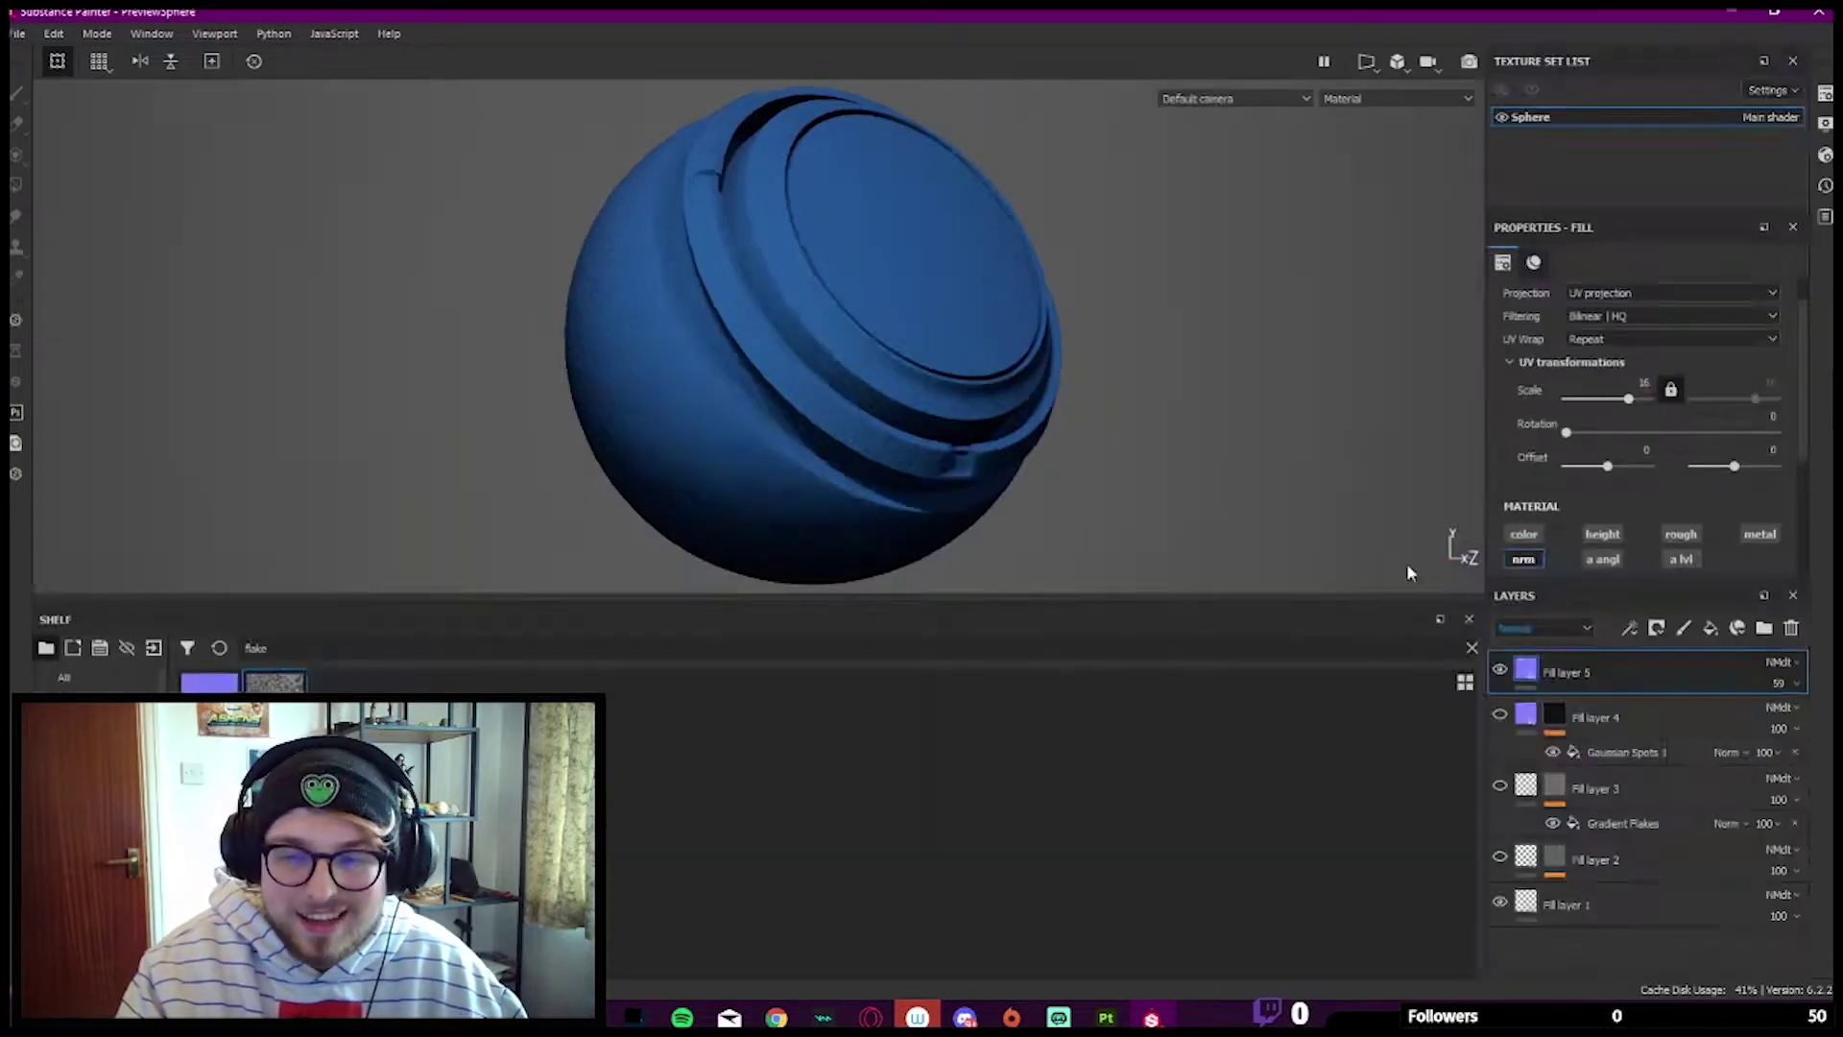
# Step: Make Fill layer 2 visible again and examine the weave on the sphere under rotated lighting
pyautogui.click(1499, 856)
pyautogui.press('Tab')
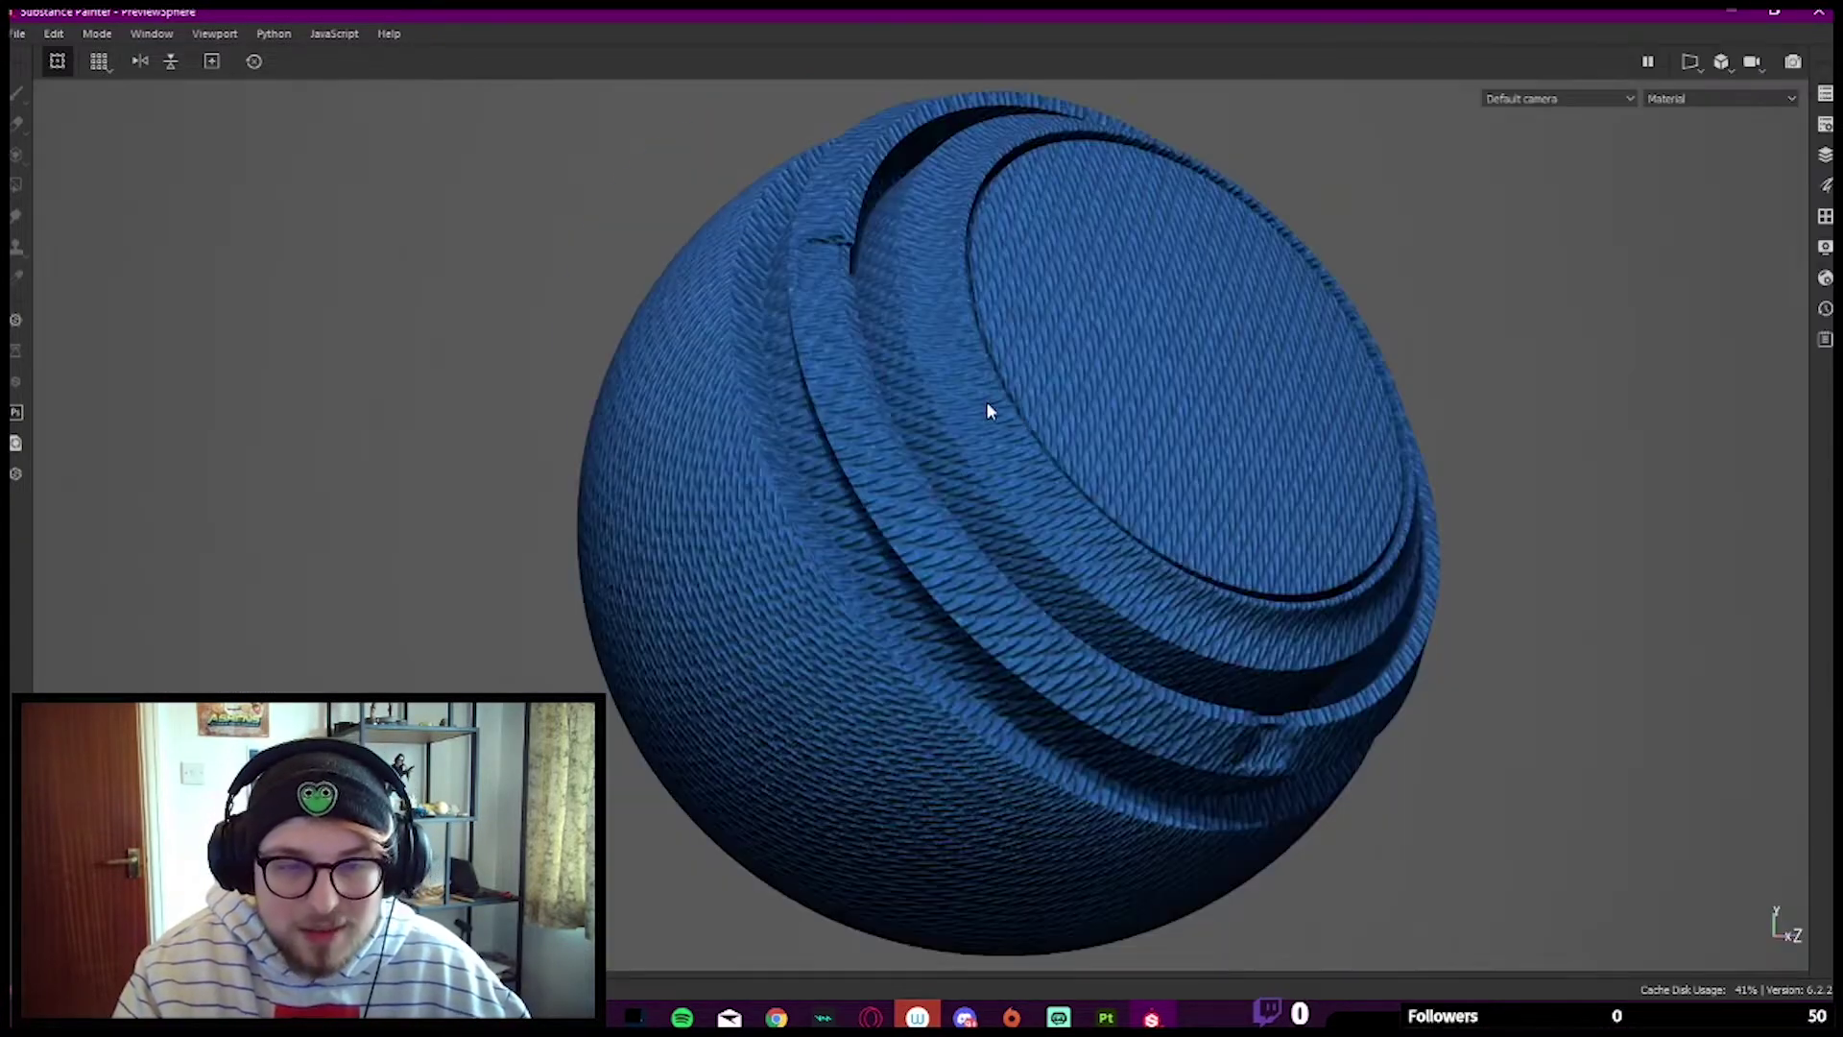
pyautogui.keyDown('shift'); pyautogui.moveTo(1008, 405); pyautogui.dragTo(1084, 406, button='right'); pyautogui.keyUp('shift')
pyautogui.scroll(-3, 1084, 406)
pyautogui.keyDown('alt'); pyautogui.moveTo(1084, 406); pyautogui.dragTo(978, 401, button='middle'); pyautogui.keyUp('alt')
pyautogui.moveTo(977, 401)
pyautogui.keyDown('shift'); pyautogui.mouseDown(button='right')
pyautogui.moveTo(958, 402)
pyautogui.moveTo(972, 384)
pyautogui.mouseUp(button='right'); pyautogui.keyUp('shift')
pyautogui.scroll(2, 979, 386)
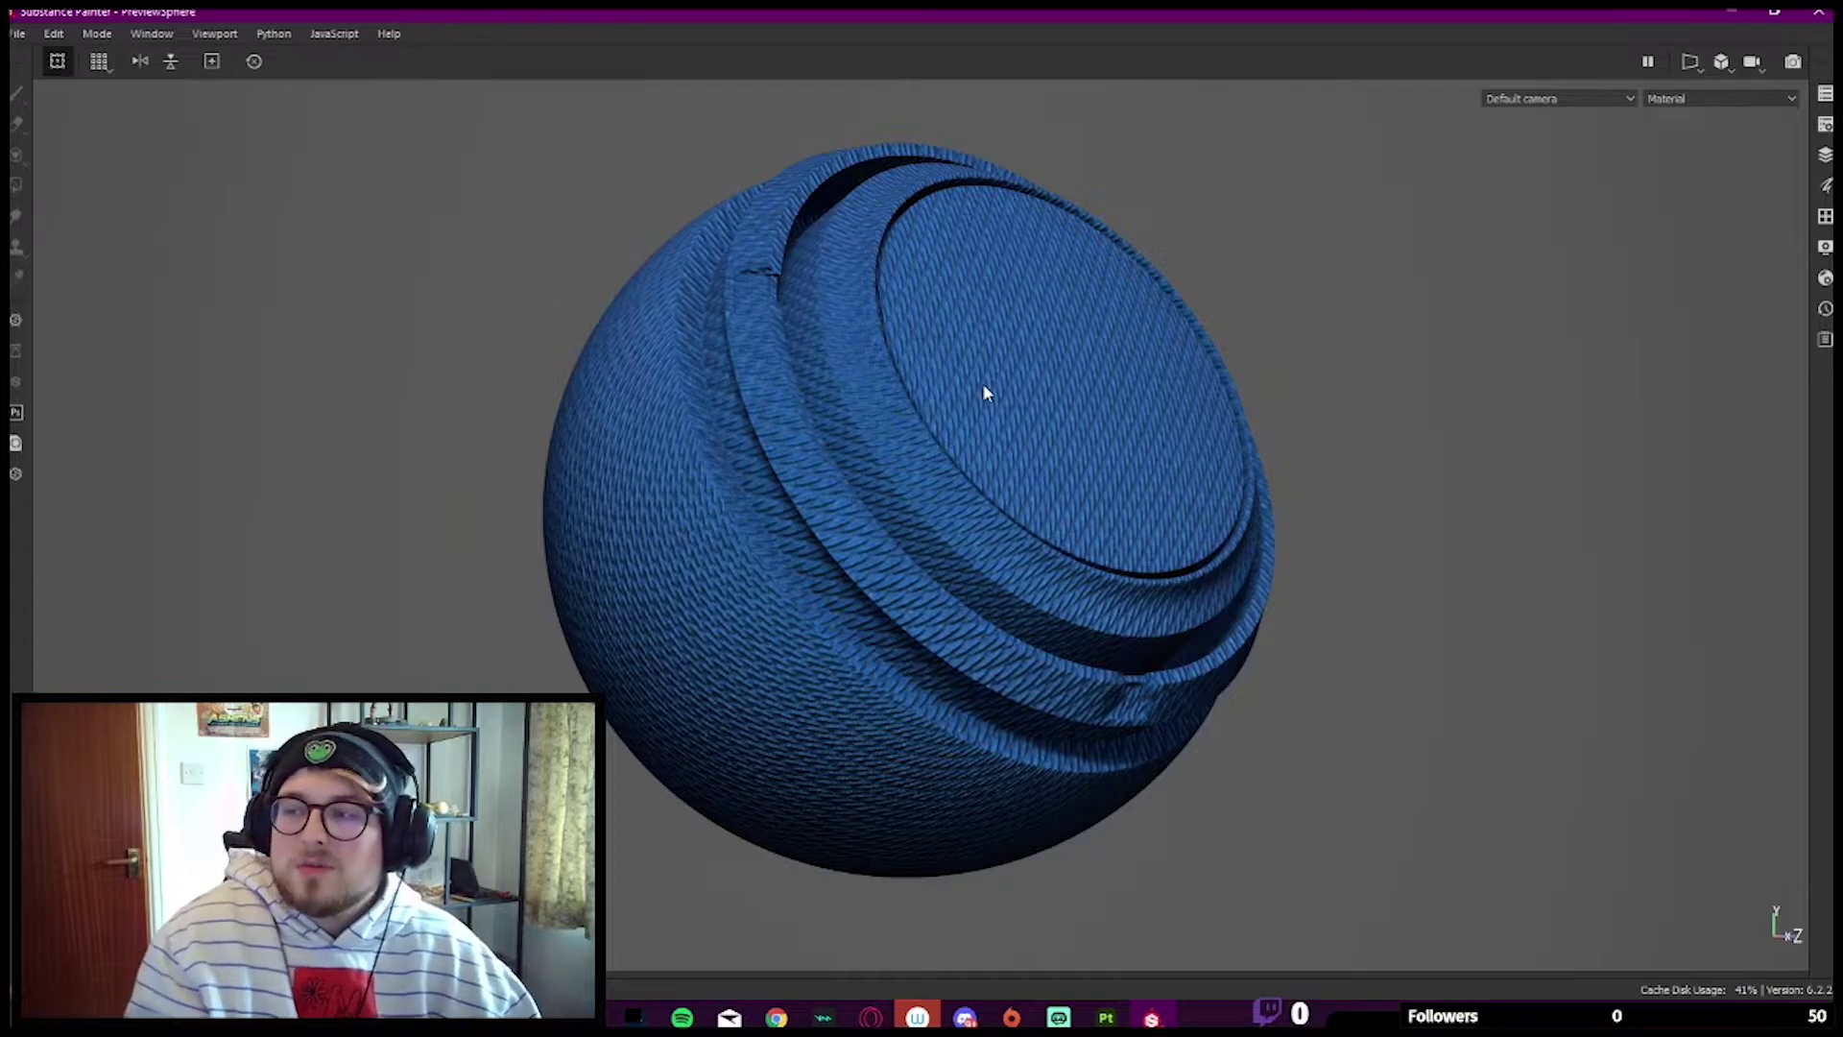
# Step: Make Fill layers 3 and 4 visible again and compare the fabric with Fill layer 5 hidden and shown
pyautogui.press('Tab')
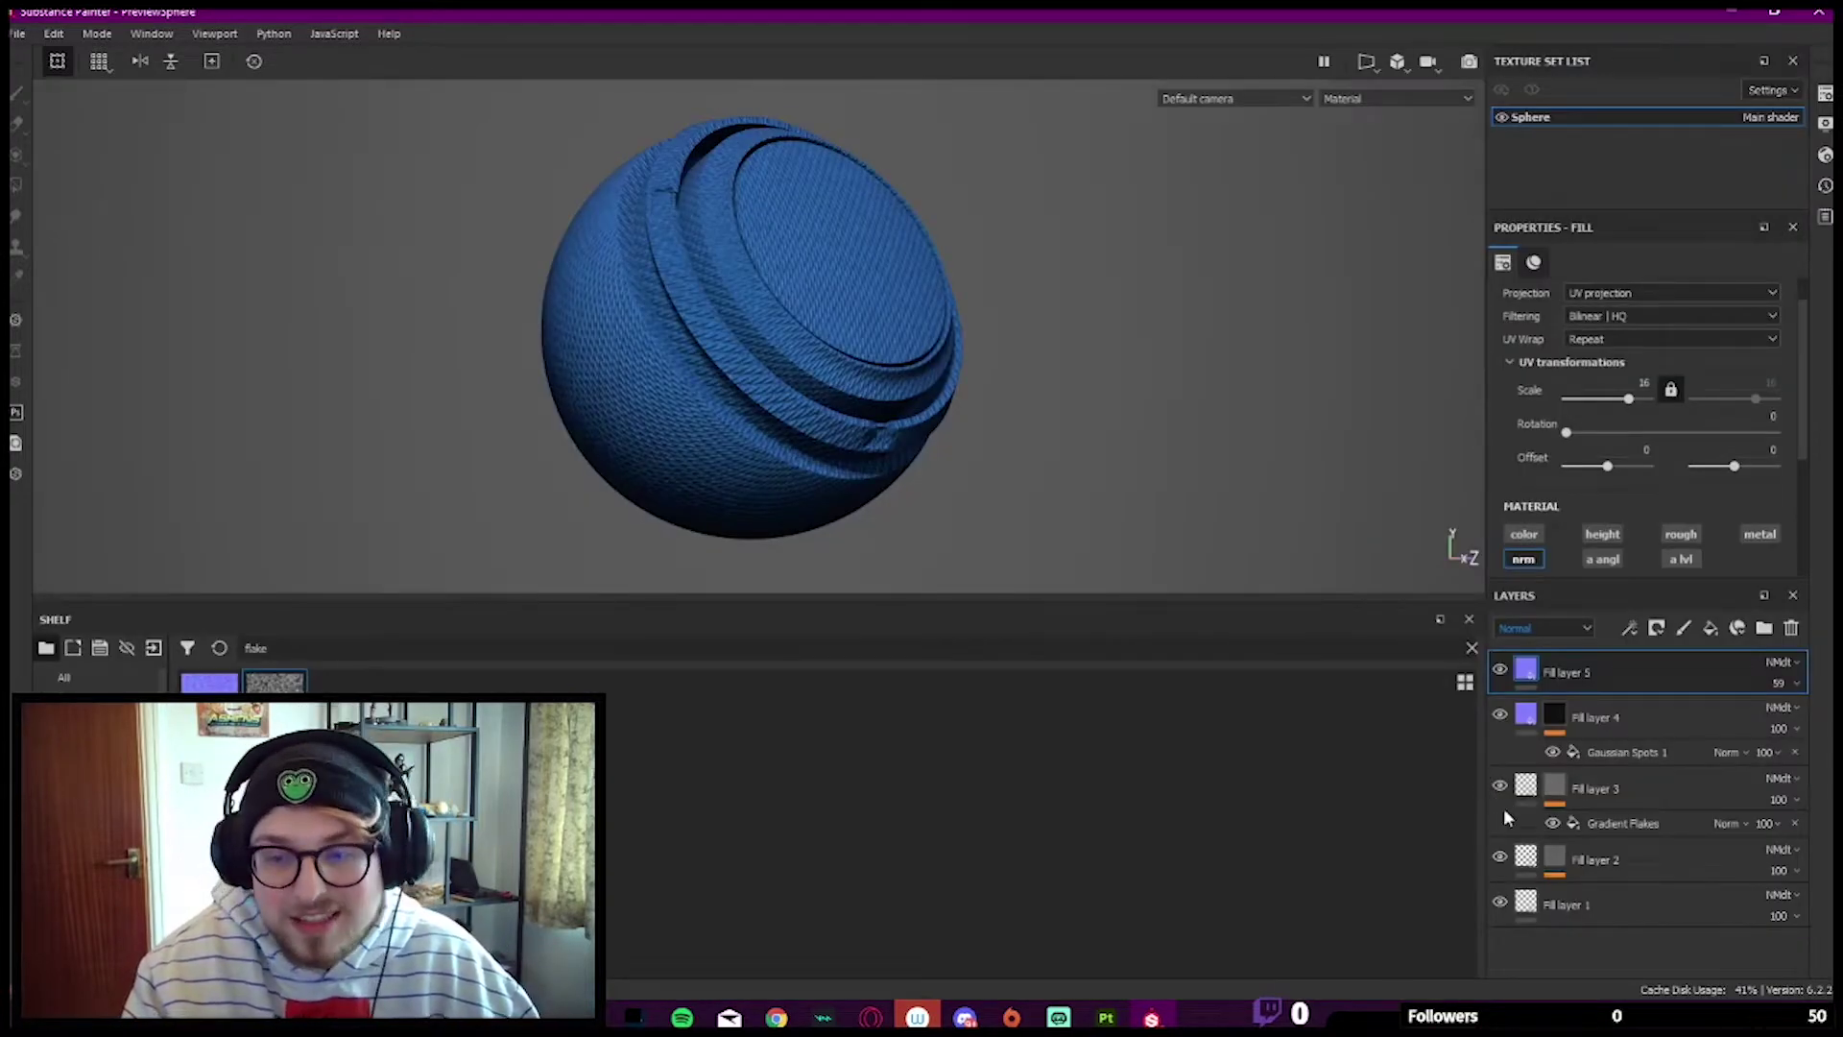
pyautogui.press('Tab')
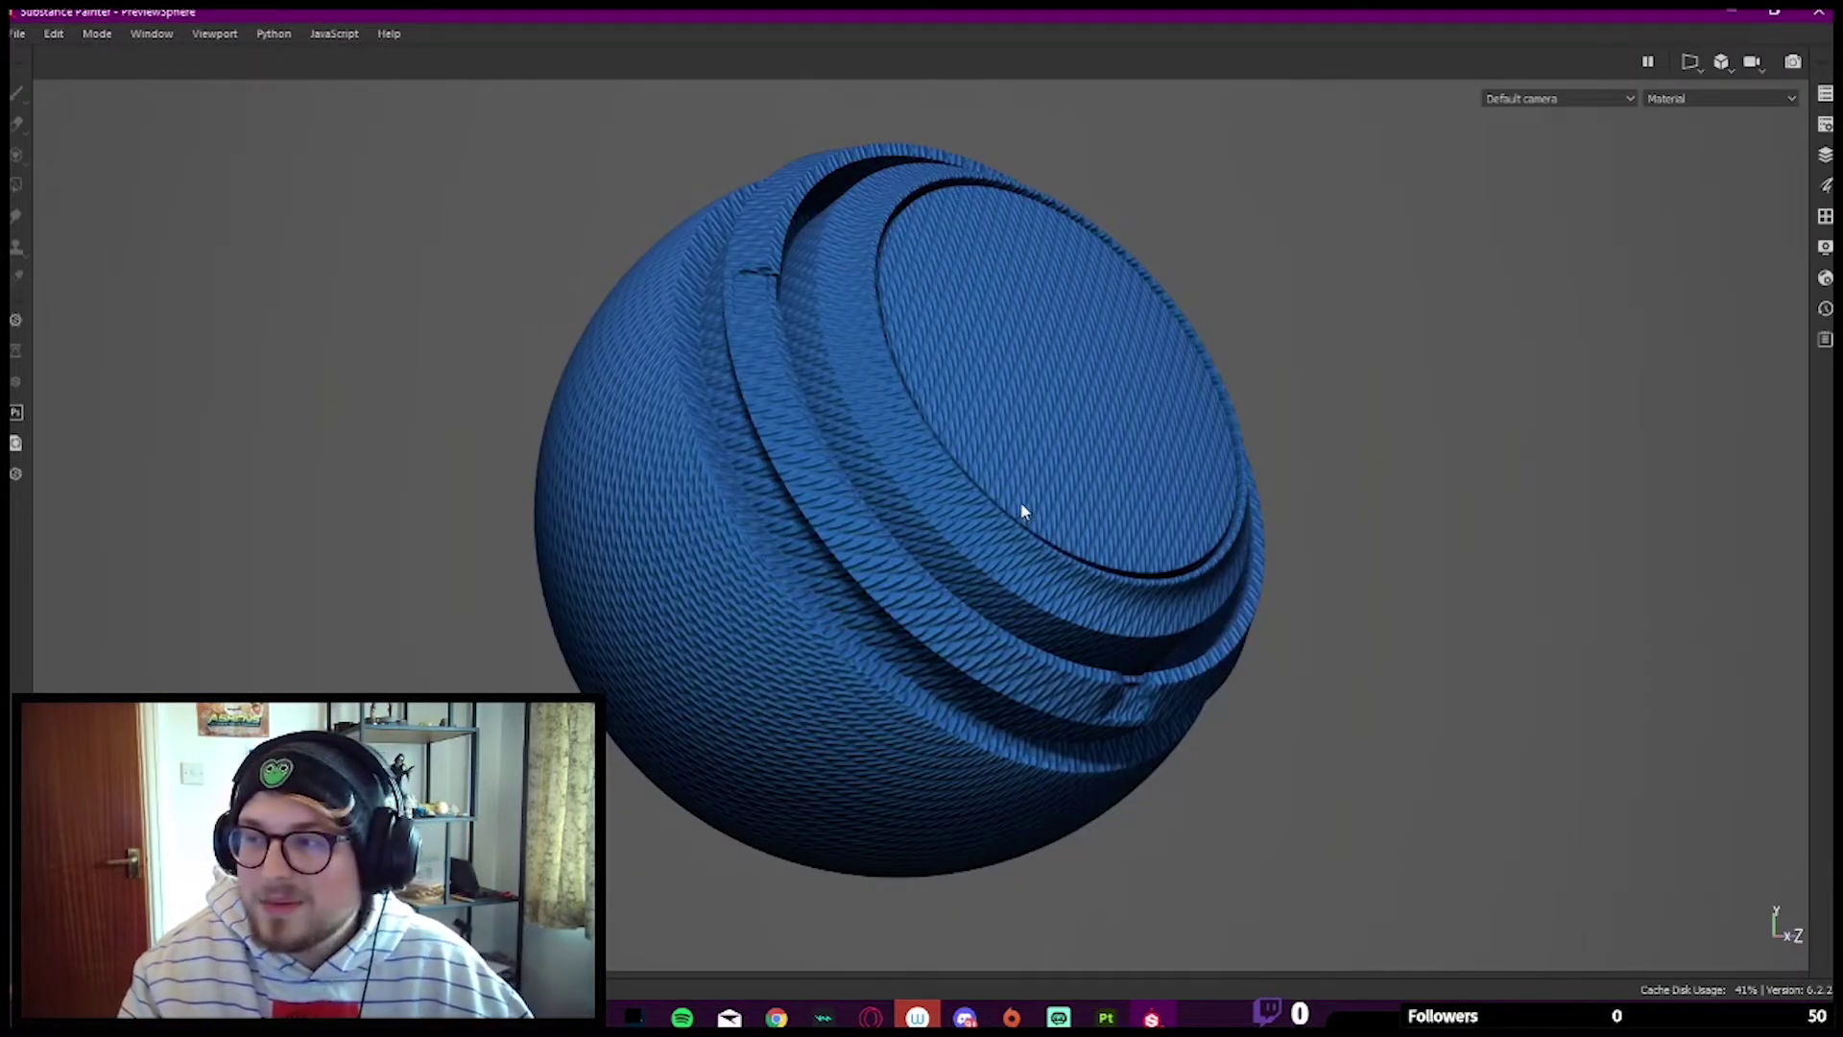
pyautogui.press('Tab')
pyautogui.press('Tab')
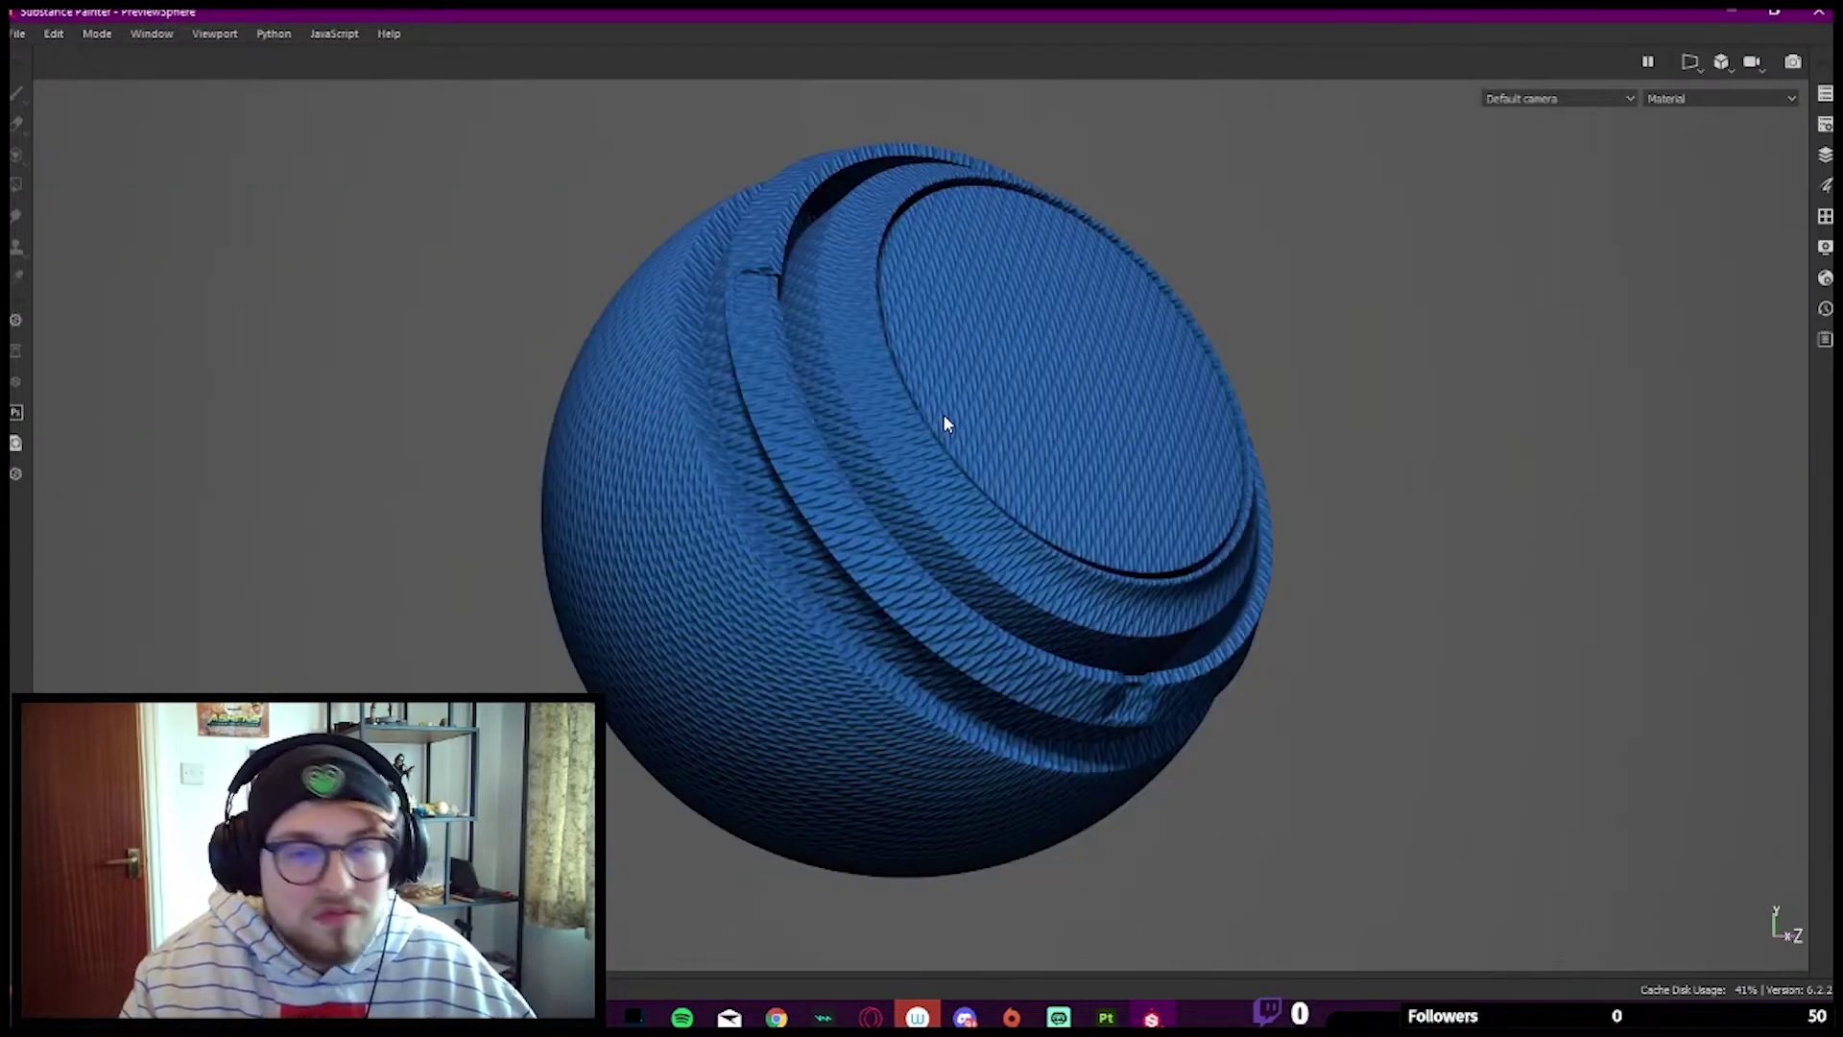
pyautogui.press('Tab')
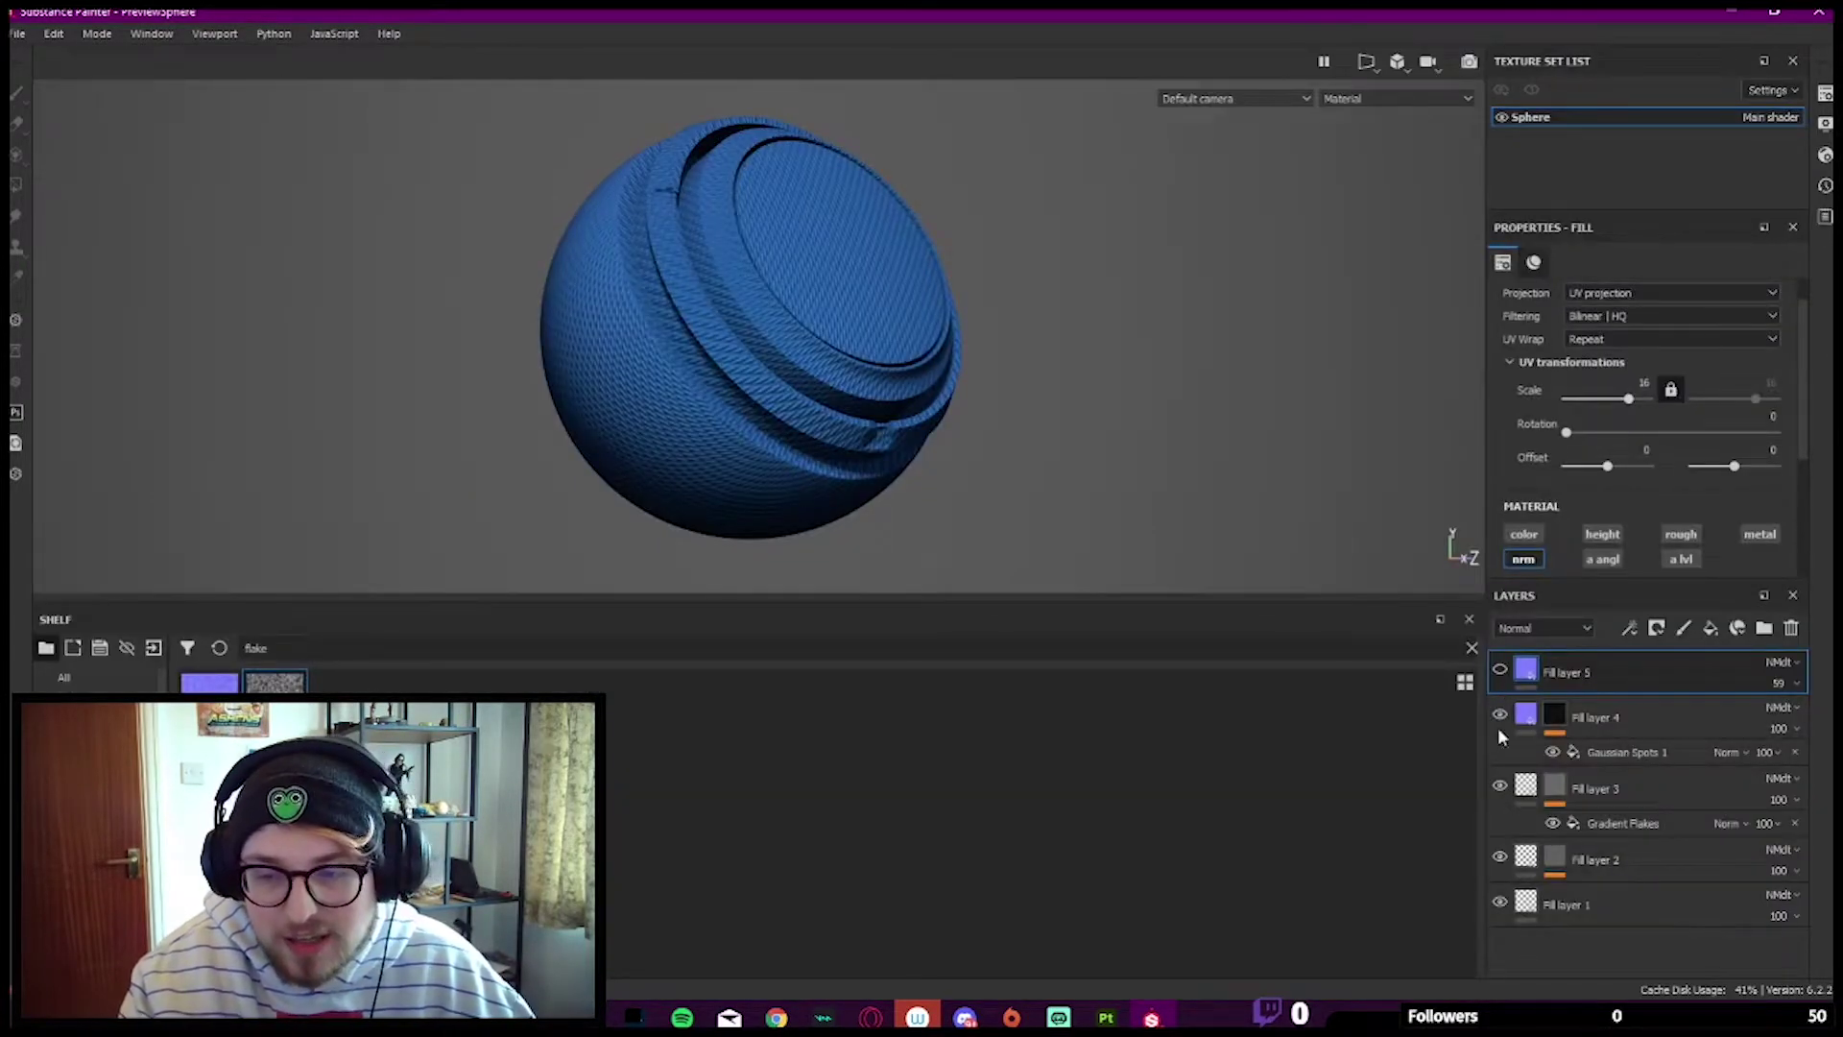
pyautogui.press('Tab')
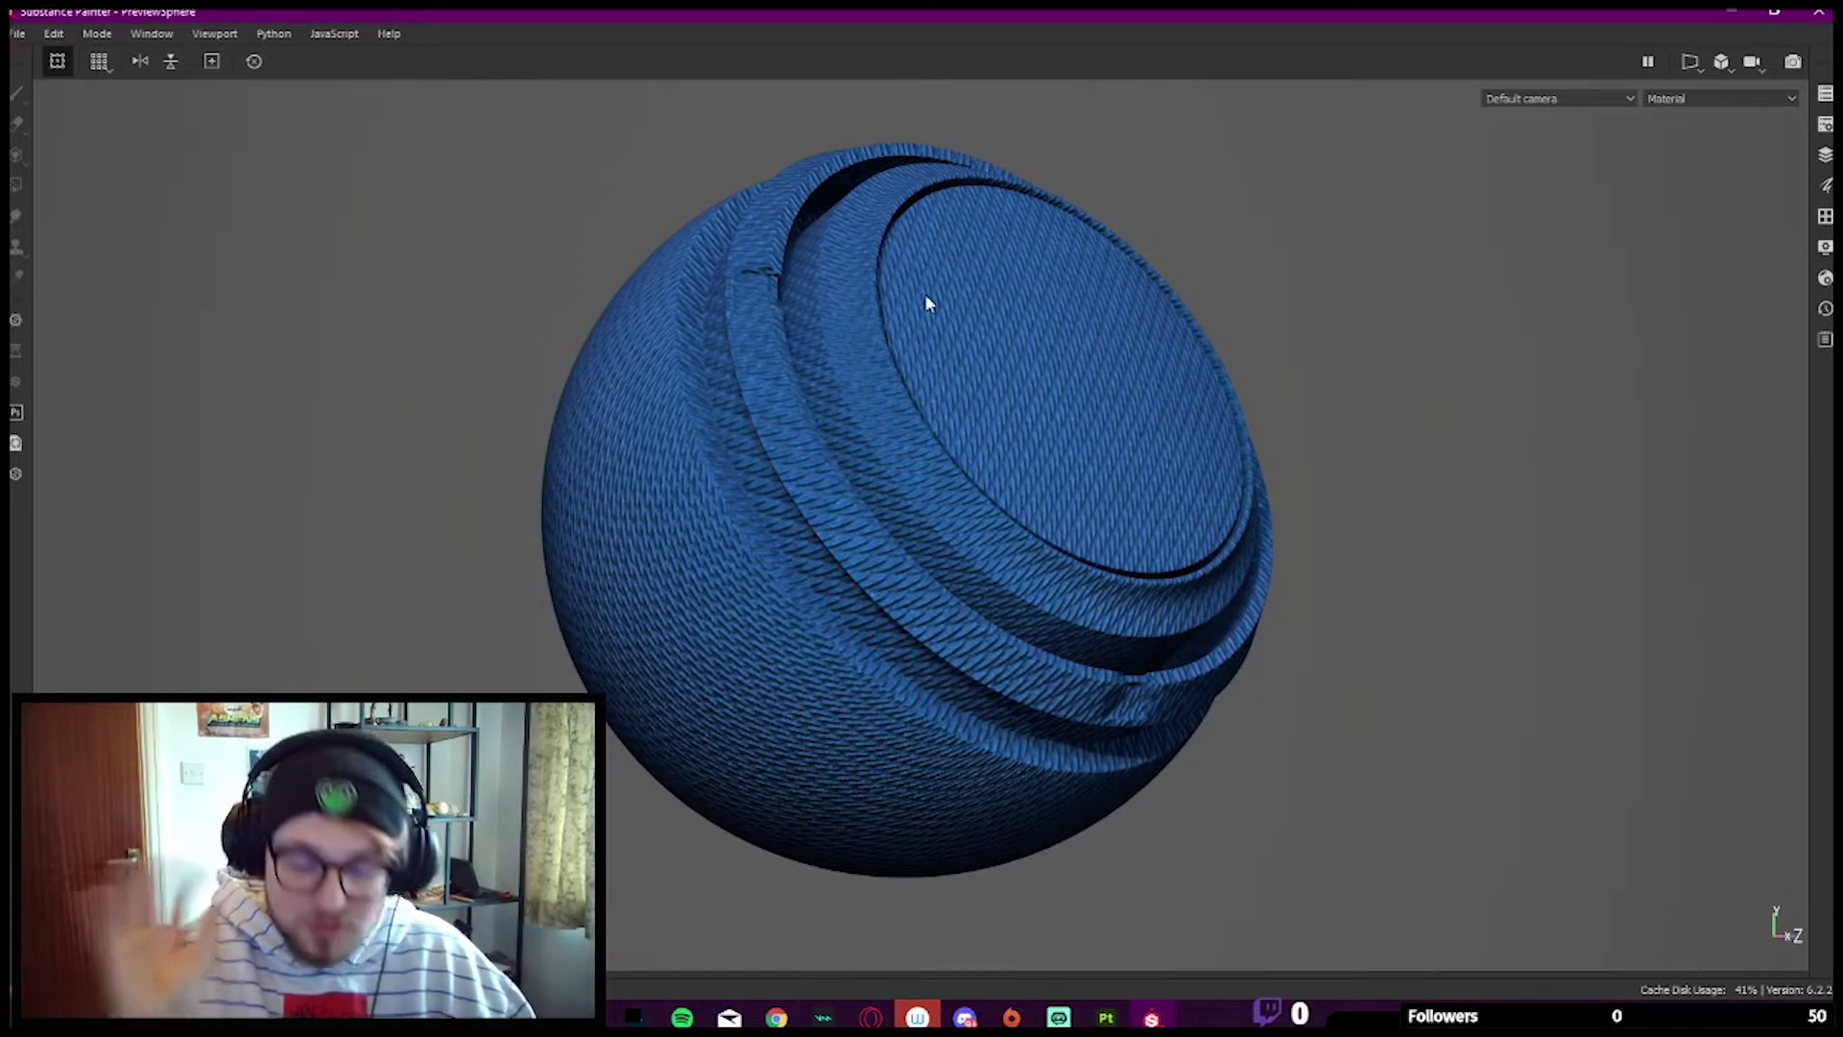
pyautogui.press('Tab')
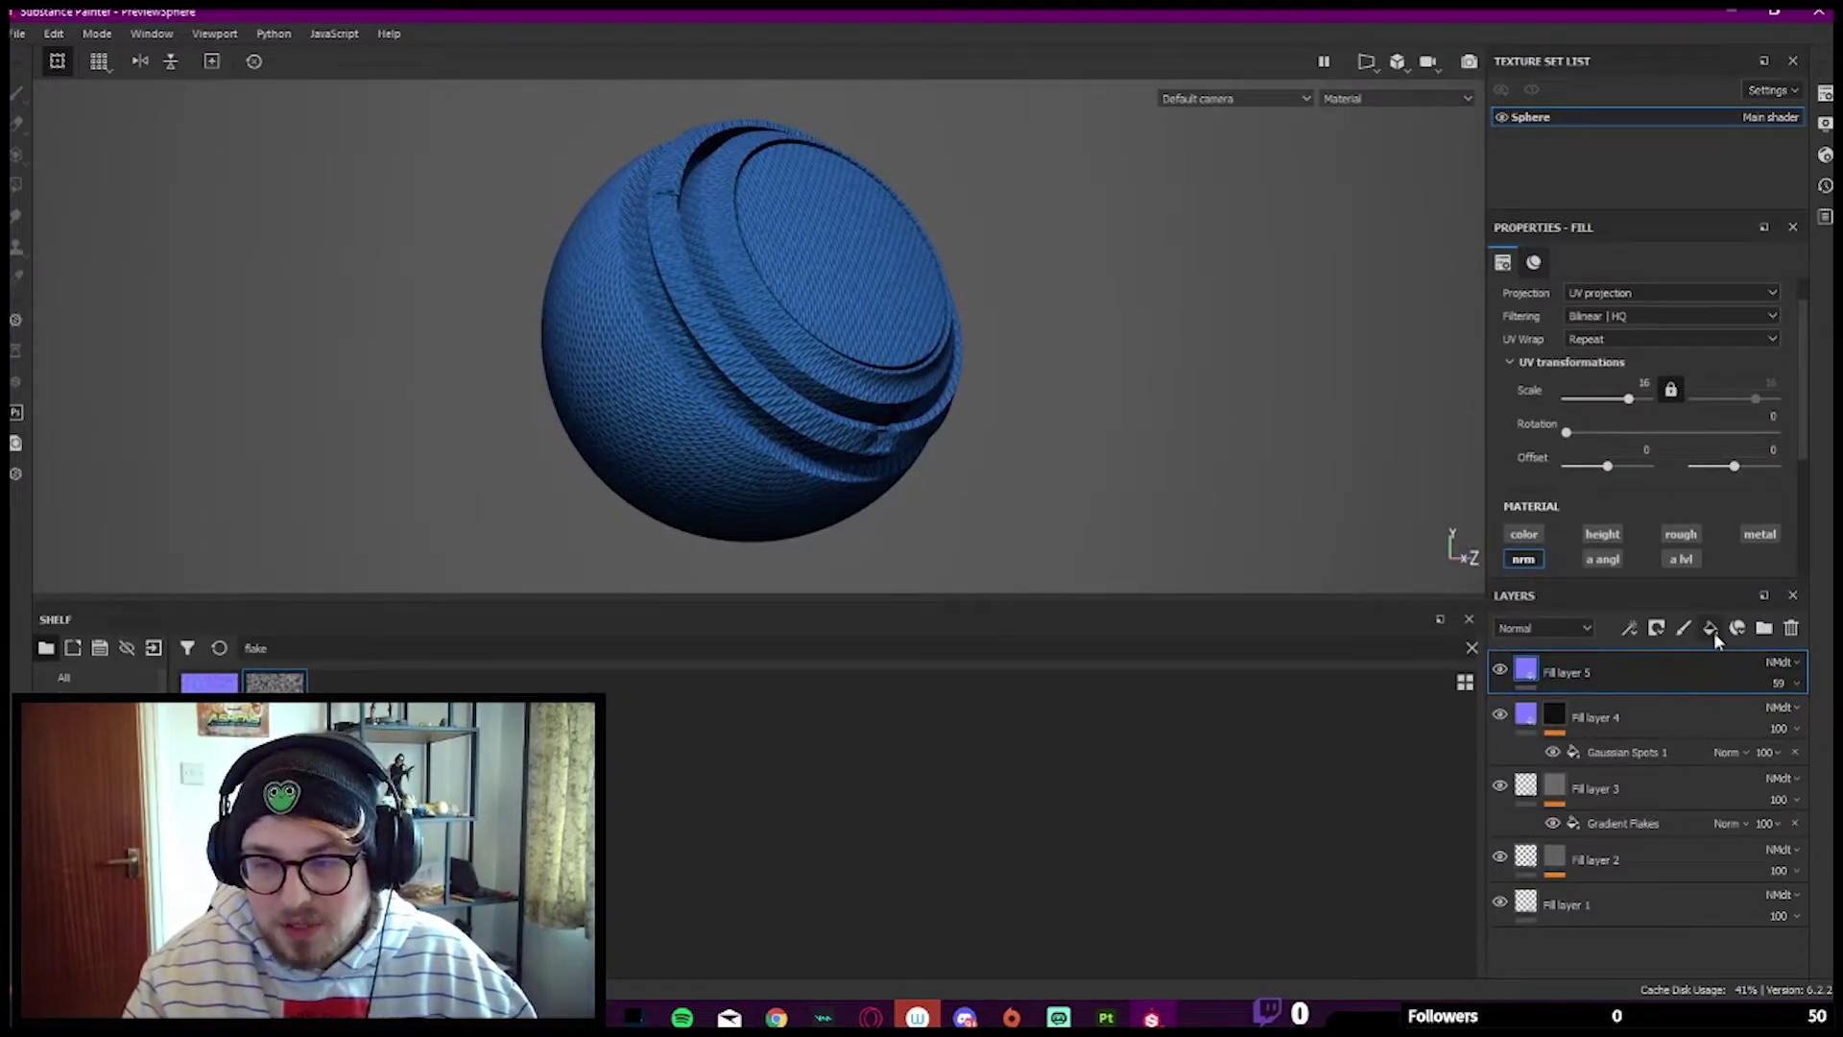
# Step: Add a fill layer on top of the stack and give it a Gaussian Spots 1 bitmap mask
pyautogui.click(1712, 629)
pyautogui.keyDown('alt'); pyautogui.moveTo(720, 268); pyautogui.dragTo(708, 275); pyautogui.keyUp('alt')
pyautogui.rightClick(1633, 672)
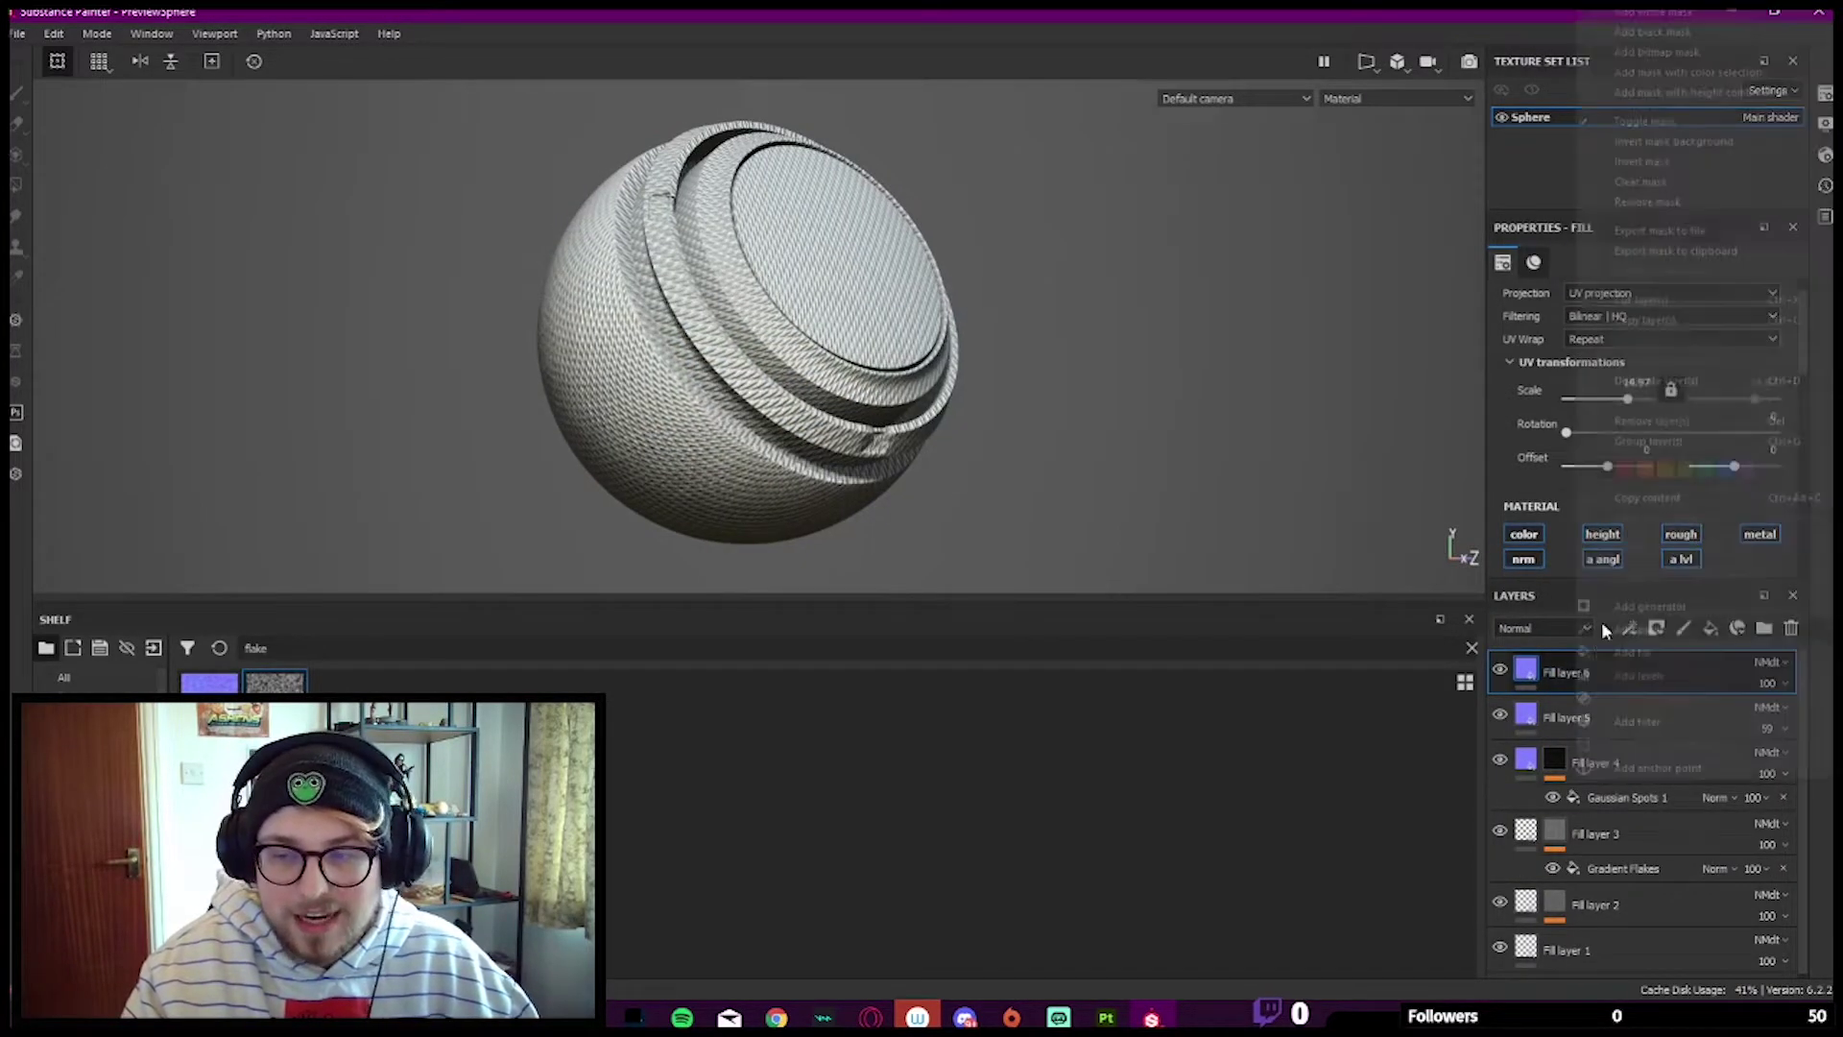
pyautogui.click(1648, 48)
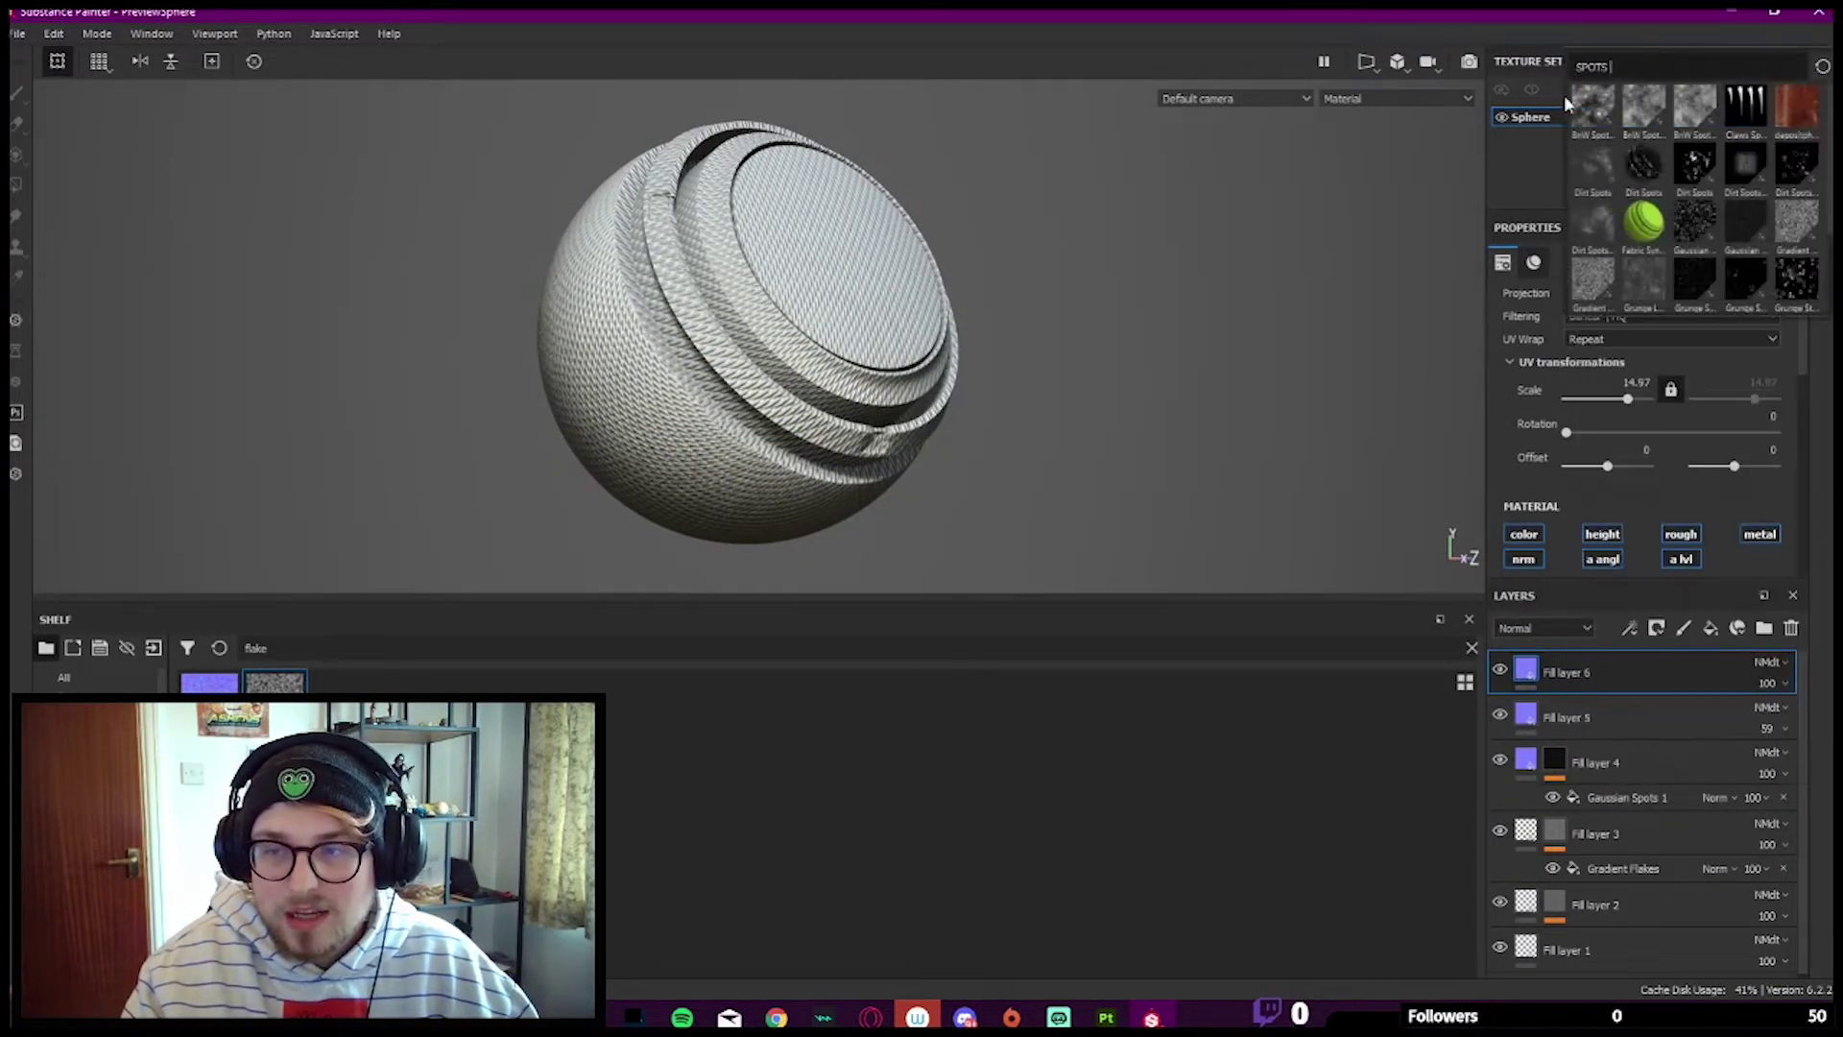
pyautogui.click(1696, 224)
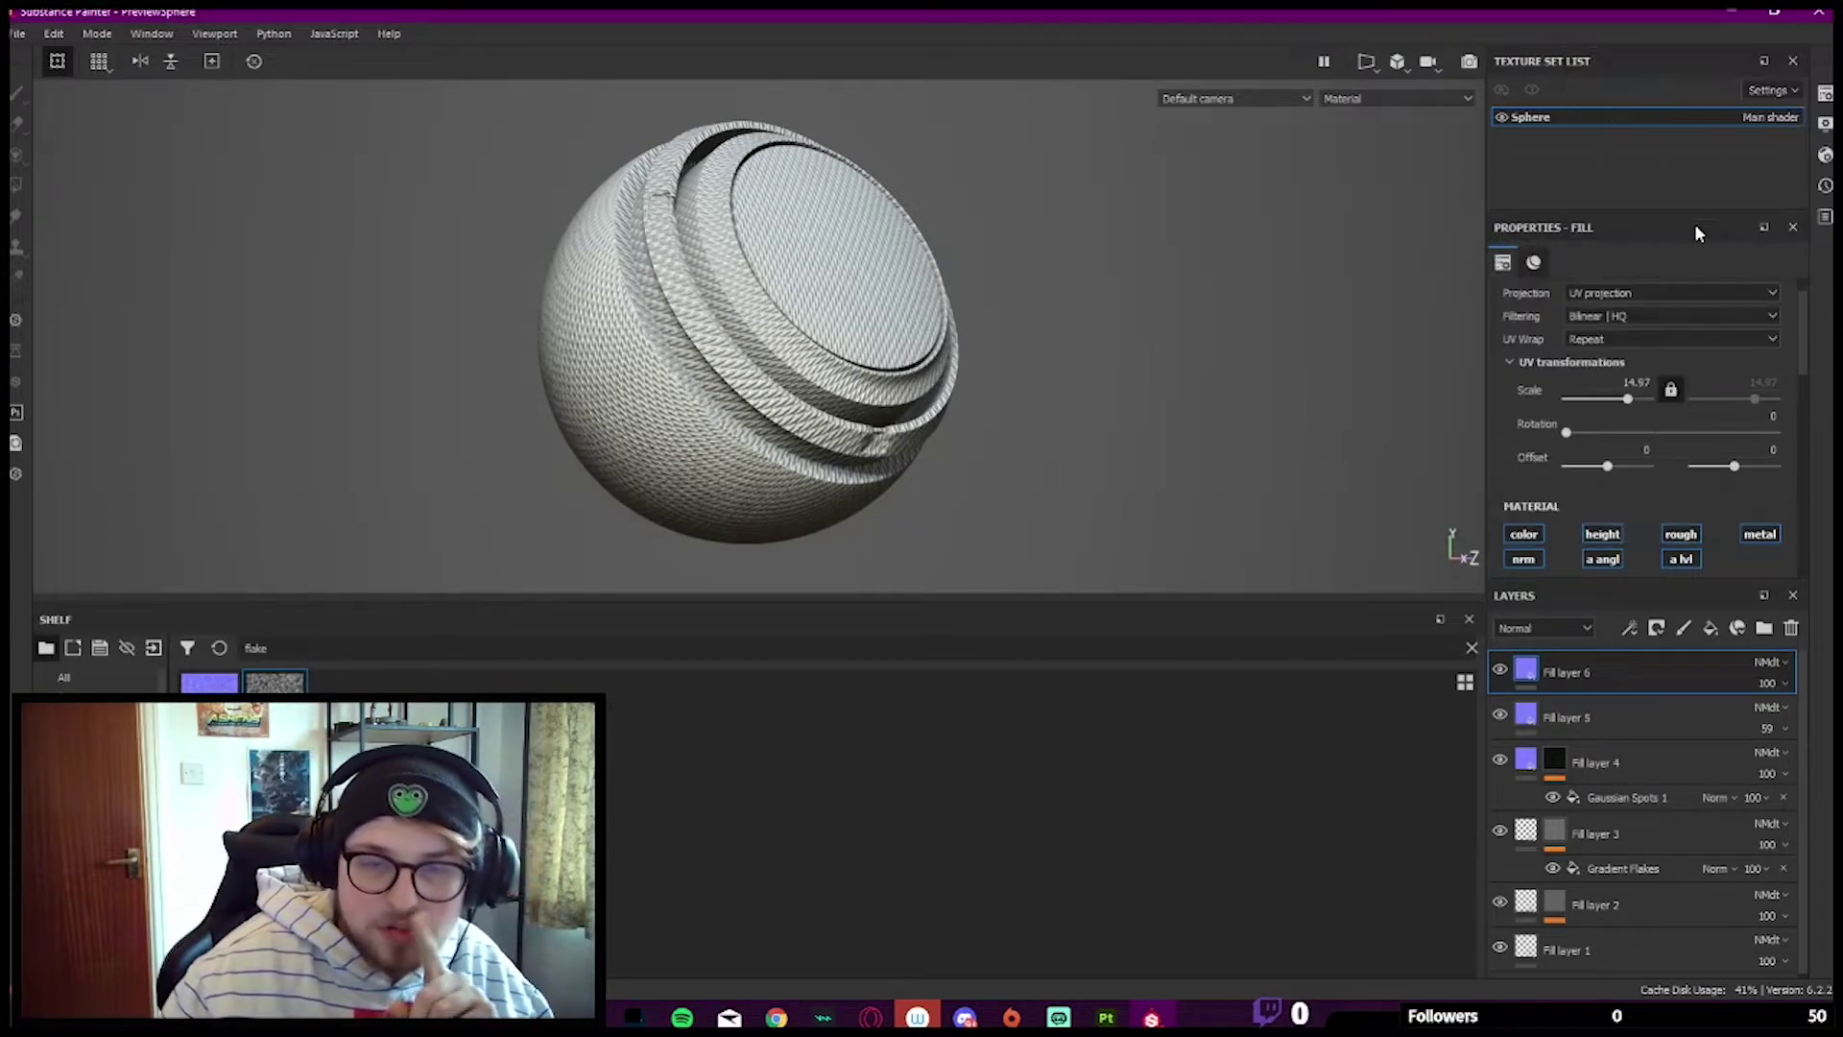
# Step: Set the Gaussian Spots 1 mask fill on Fill layer 6 to scale 13.82 and balance 0.23
pyautogui.click(1629, 710)
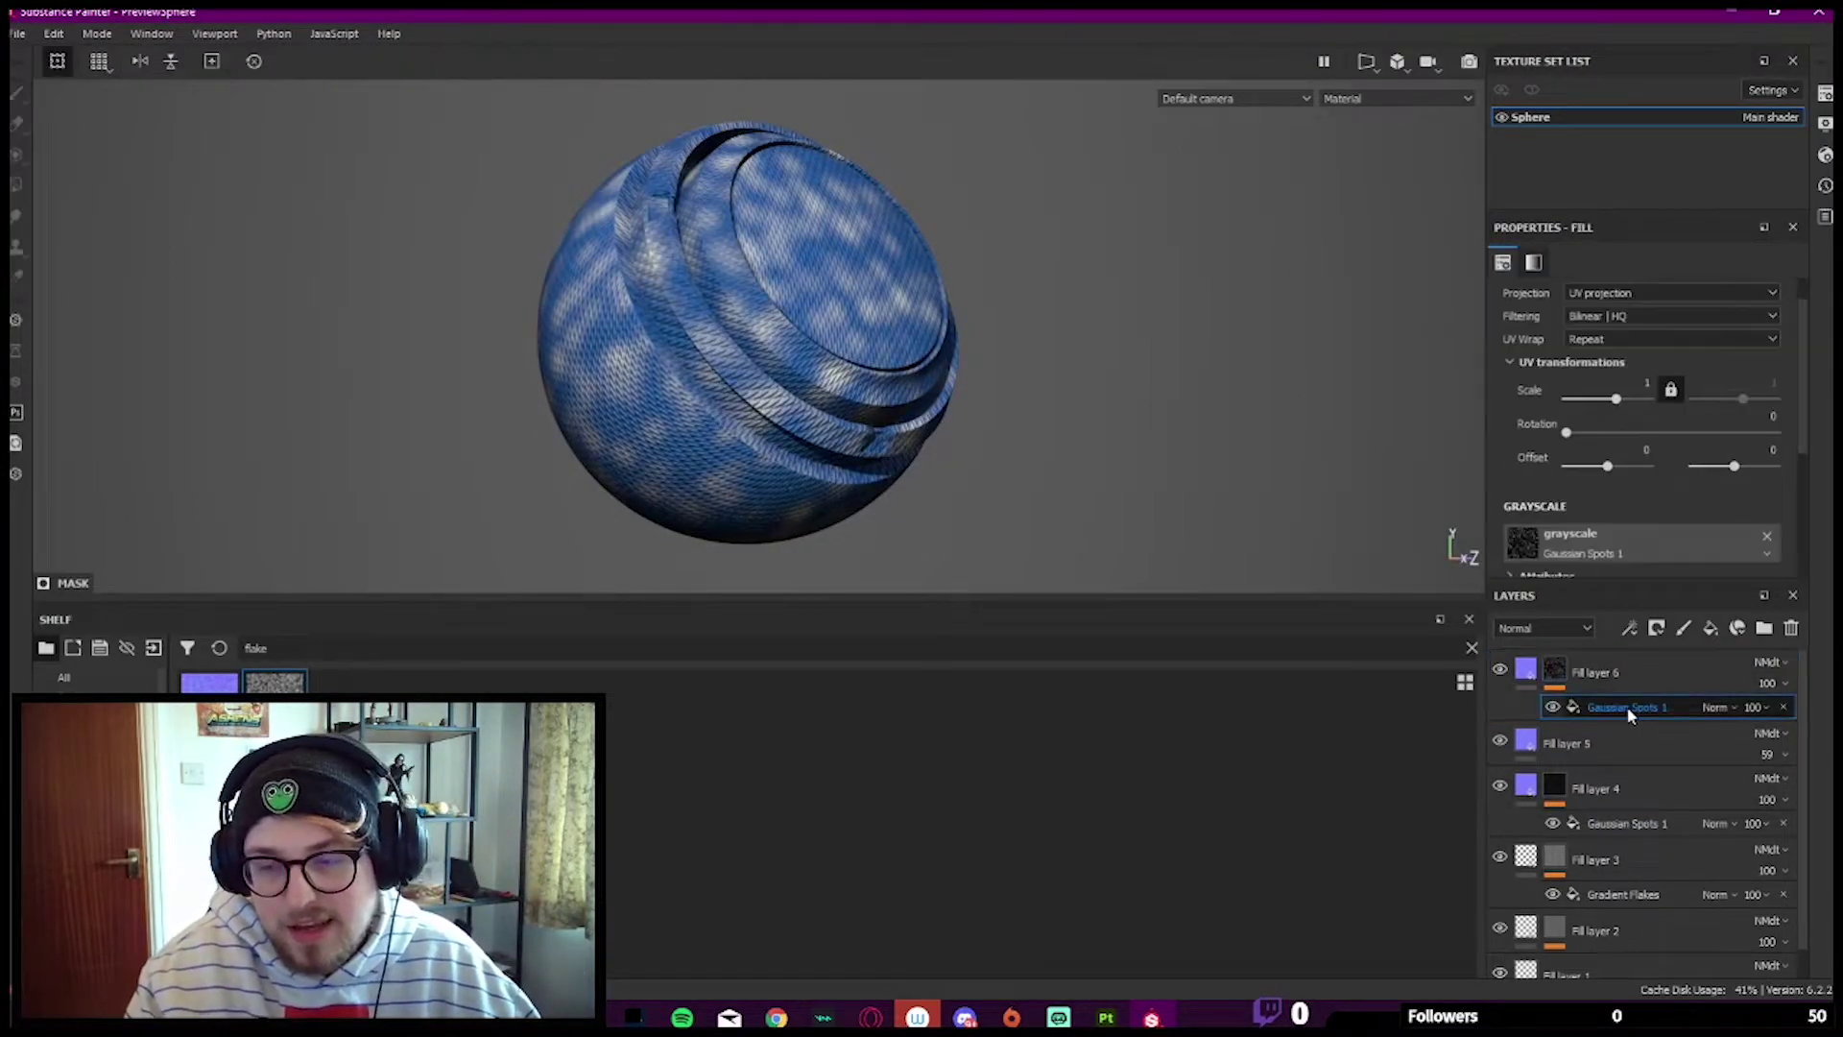
pyautogui.moveTo(1616, 398); pyautogui.dragTo(1627, 395)
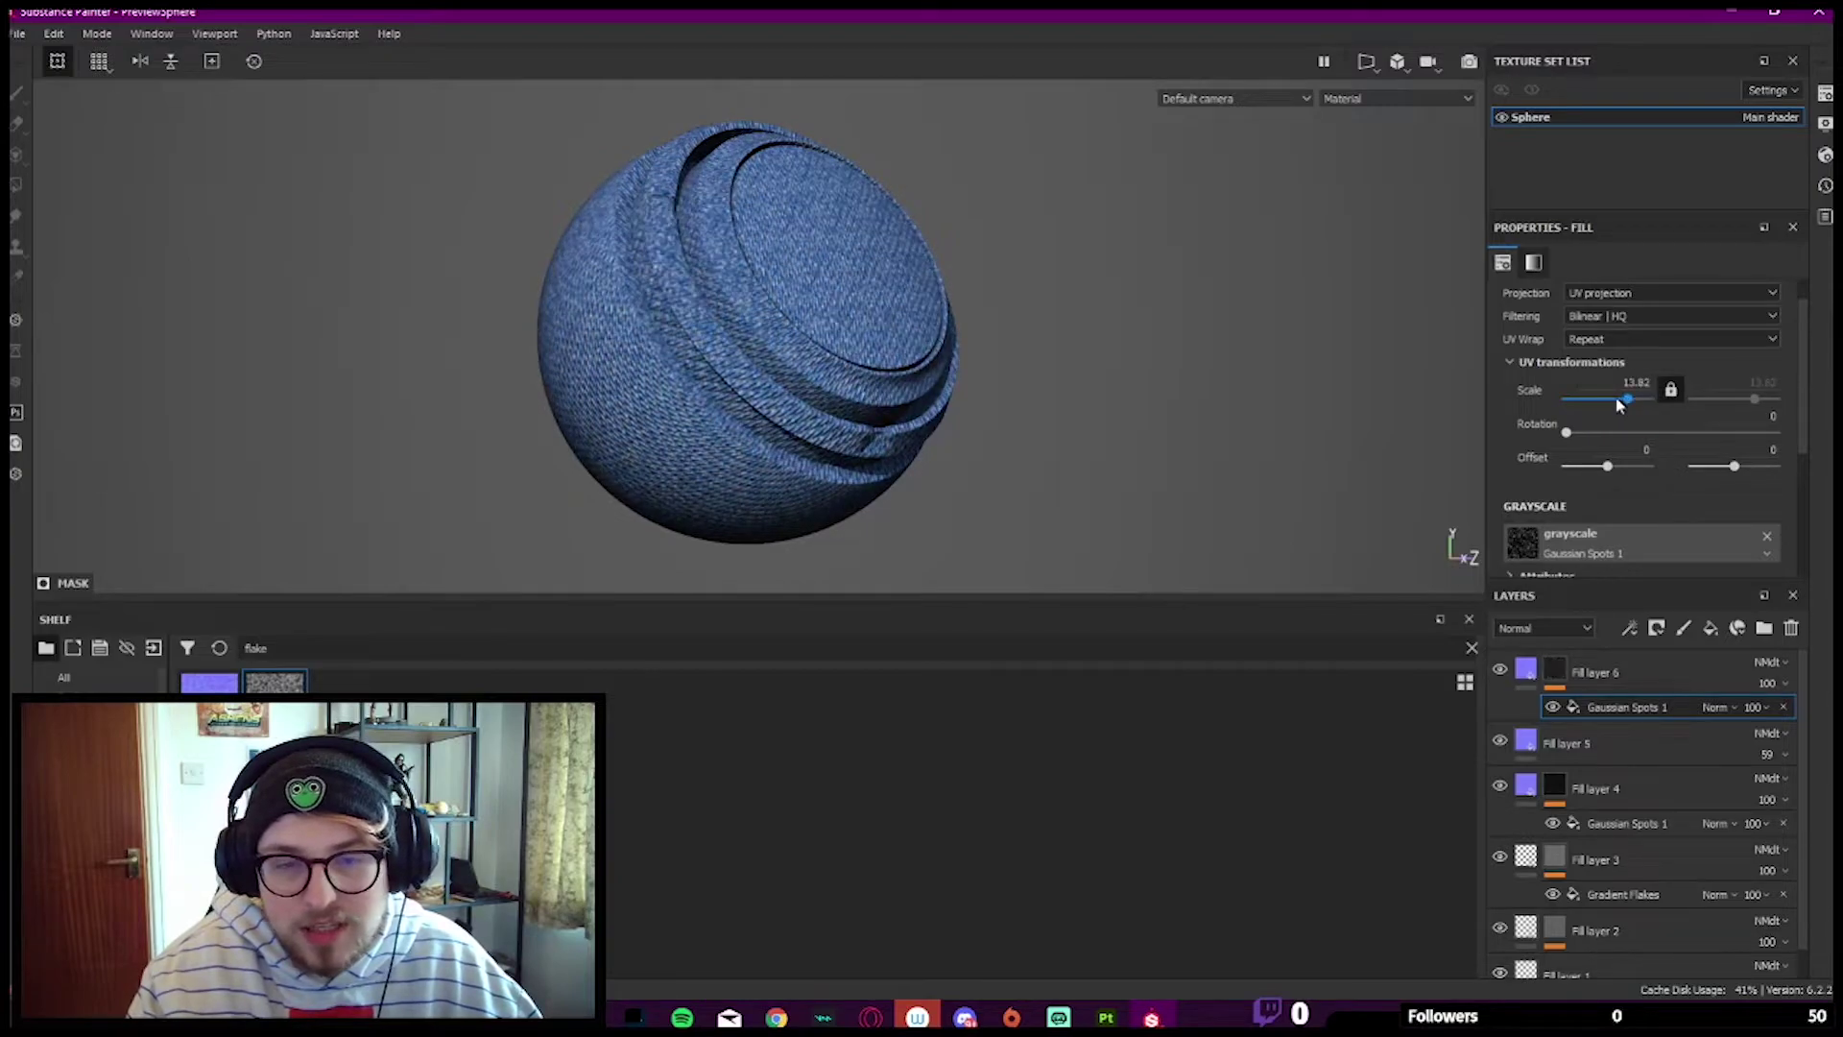
pyautogui.scroll(4, 752, 256)
pyautogui.keyDown('alt'); pyautogui.moveTo(779, 230); pyautogui.dragTo(743, 279); pyautogui.keyUp('alt')
pyautogui.scroll(-4, 1592, 391)
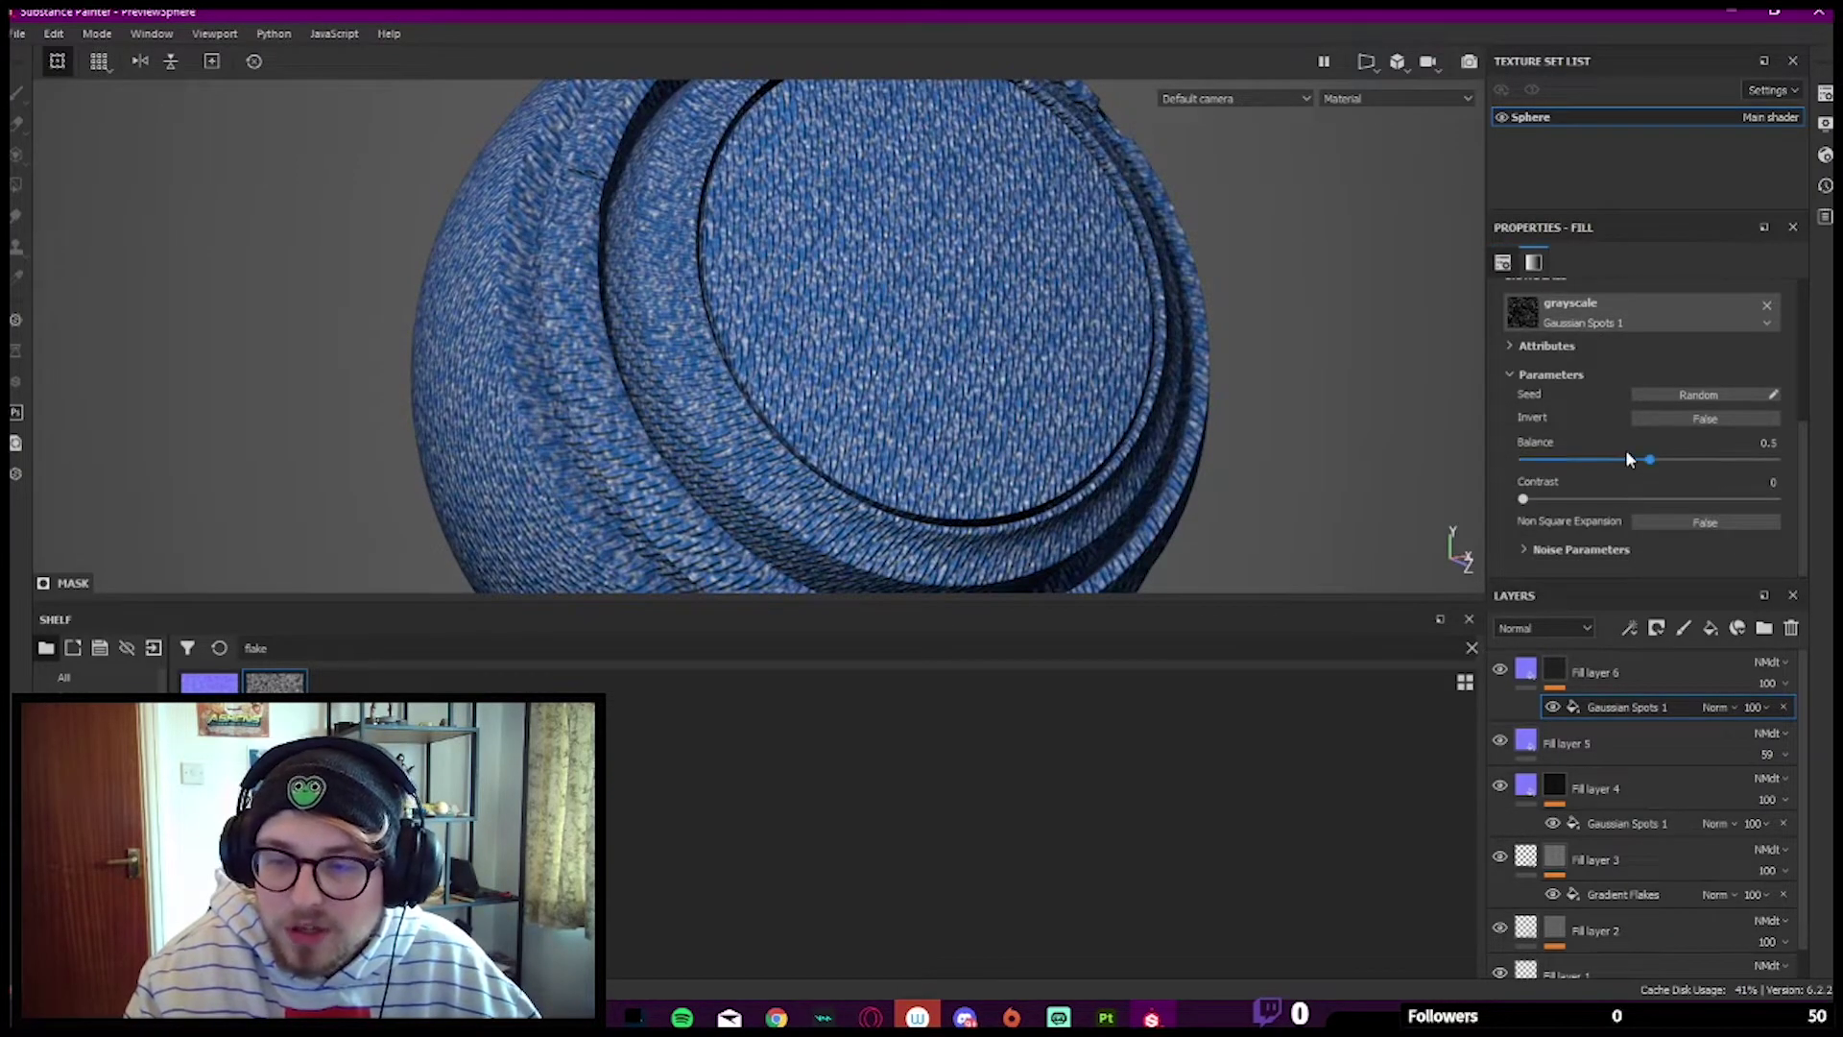
pyautogui.moveTo(1627, 455); pyautogui.dragTo(1579, 463)
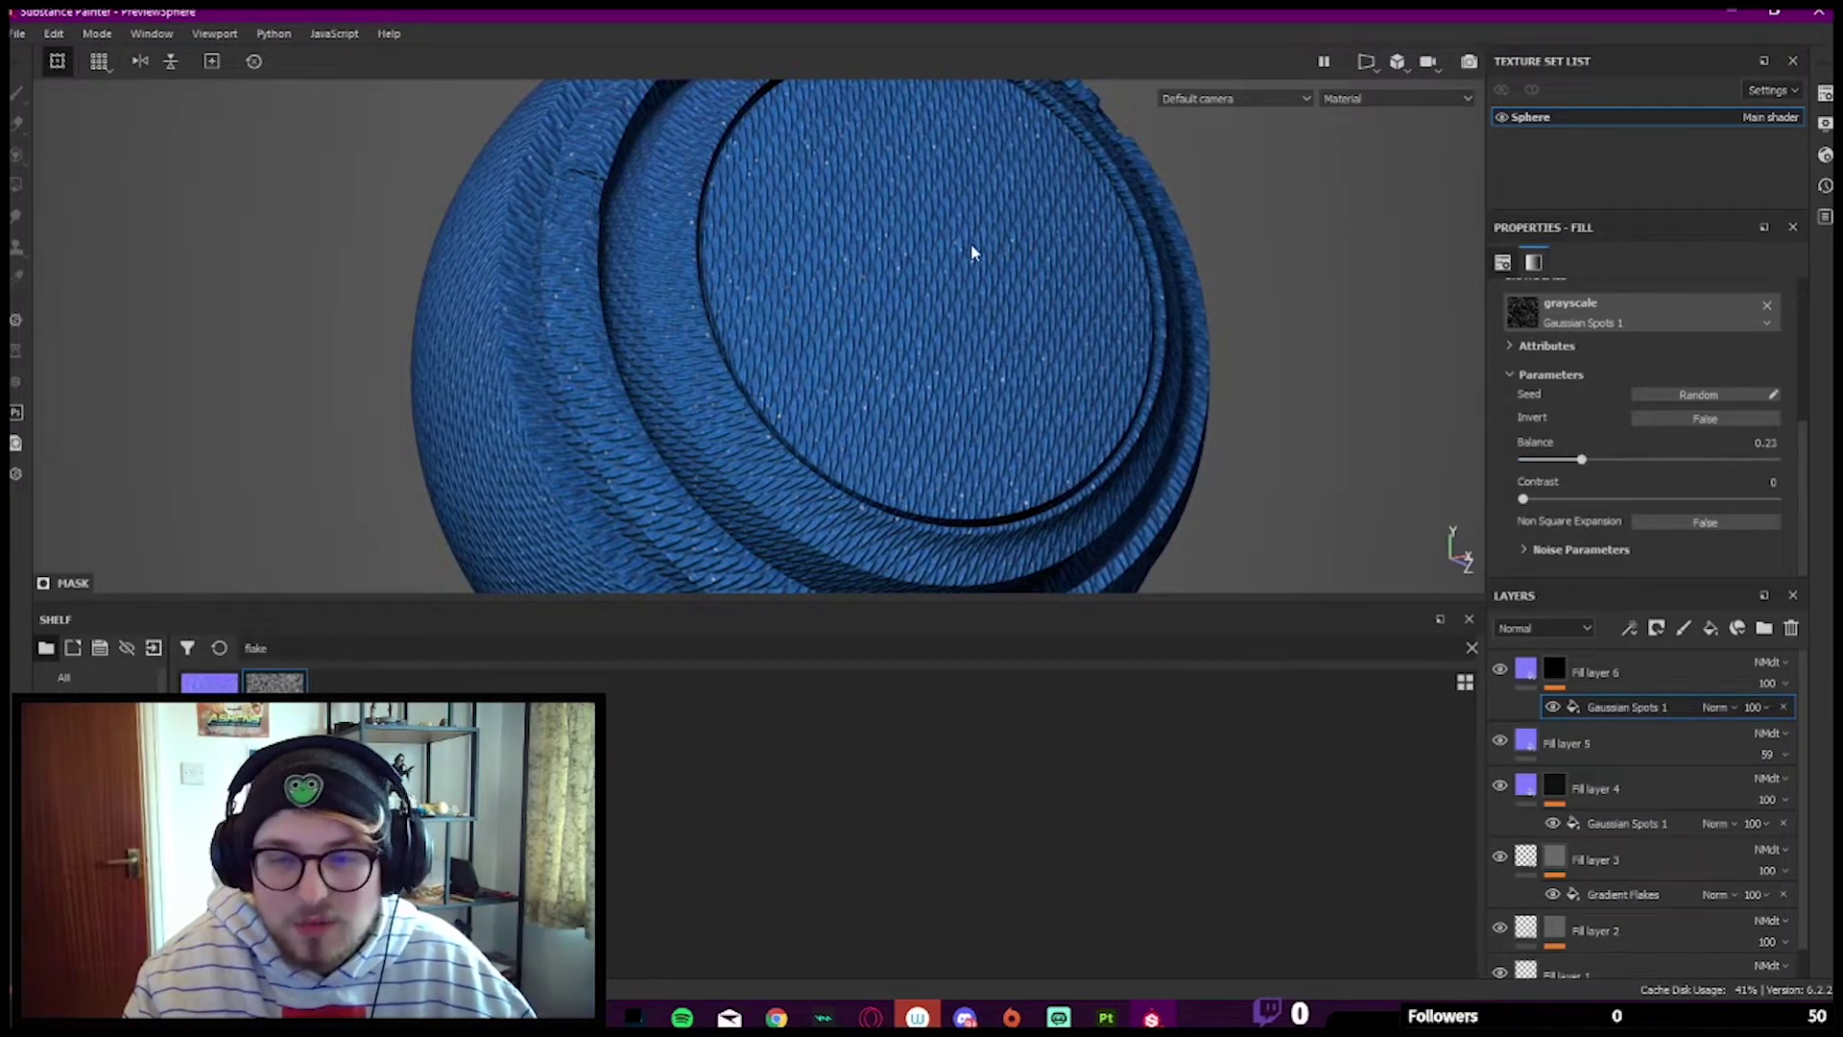
pyautogui.moveTo(945, 245)
pyautogui.keyDown('alt'); pyautogui.mouseDown()
pyautogui.moveTo(789, 199)
pyautogui.moveTo(959, 256)
pyautogui.moveTo(941, 254)
pyautogui.mouseUp(); pyautogui.keyUp('alt')
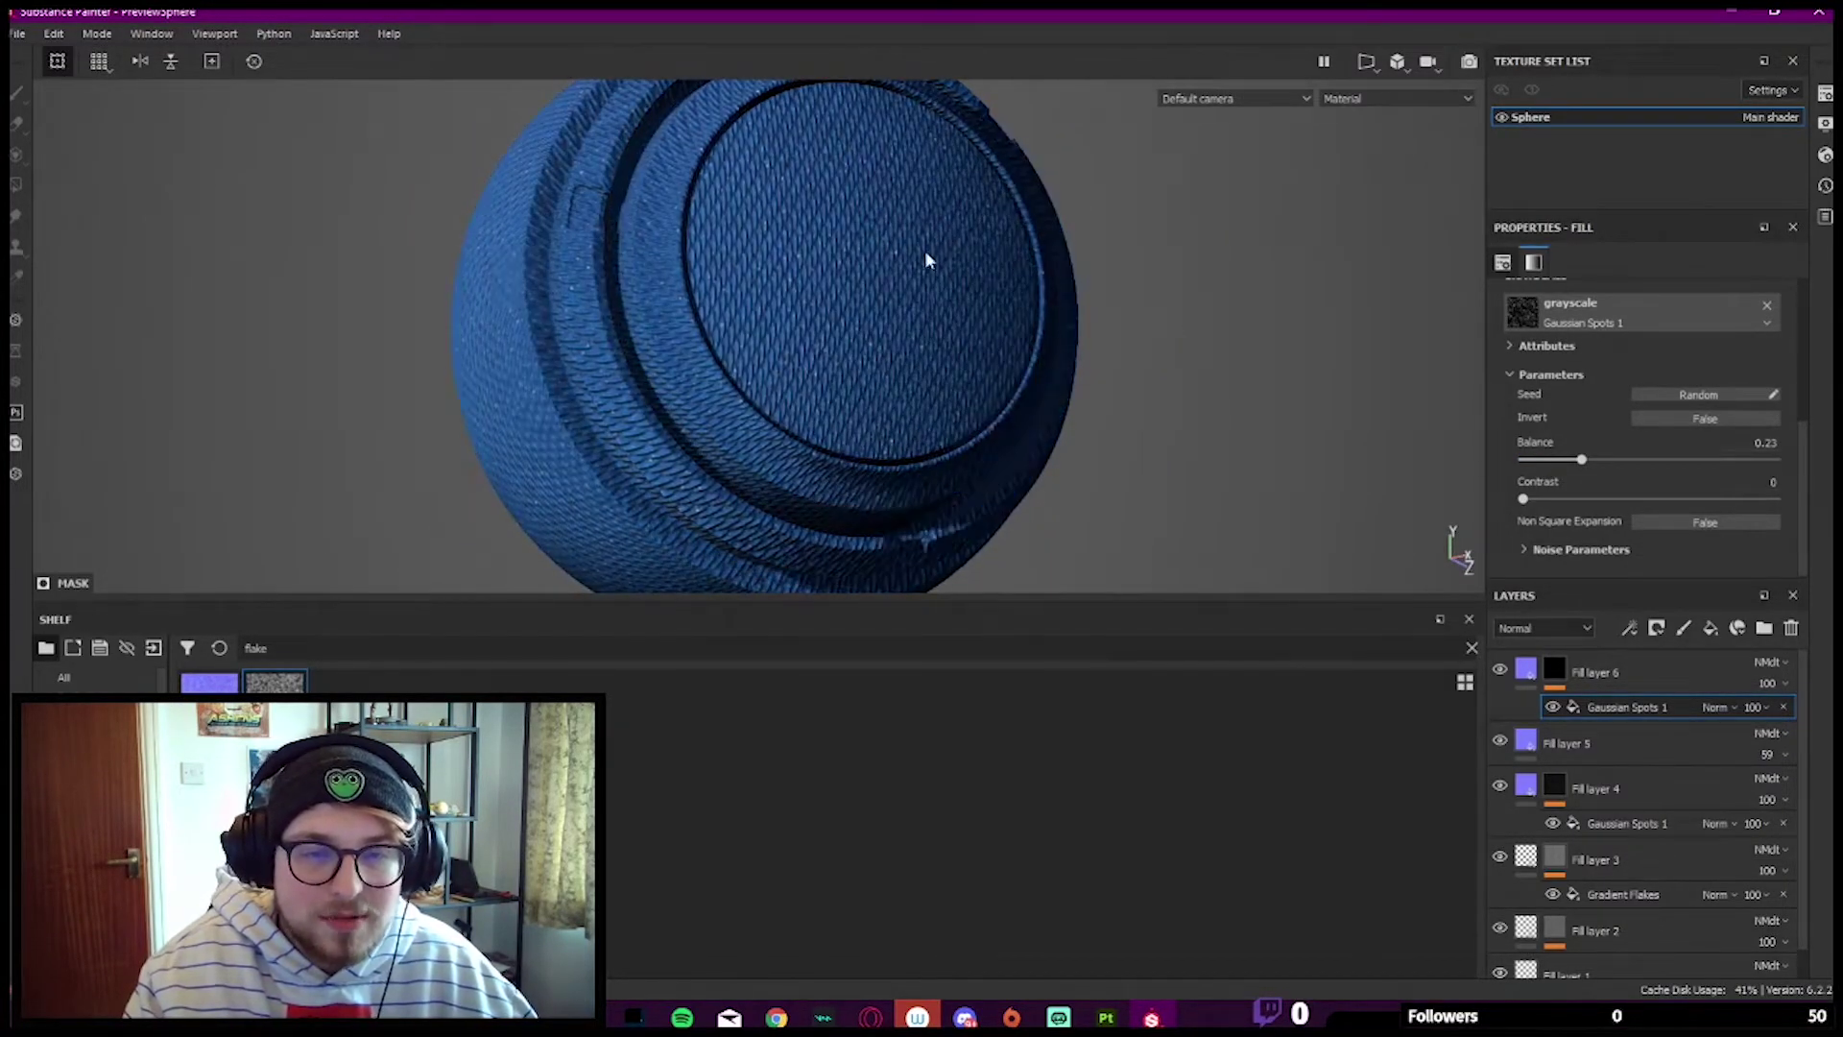
# Step: Reduce the scale of Fill layer 6's Gaussian Spots 1 mask to 5.83 and check the specks around the sphere
pyautogui.scroll(4, 1709, 399)
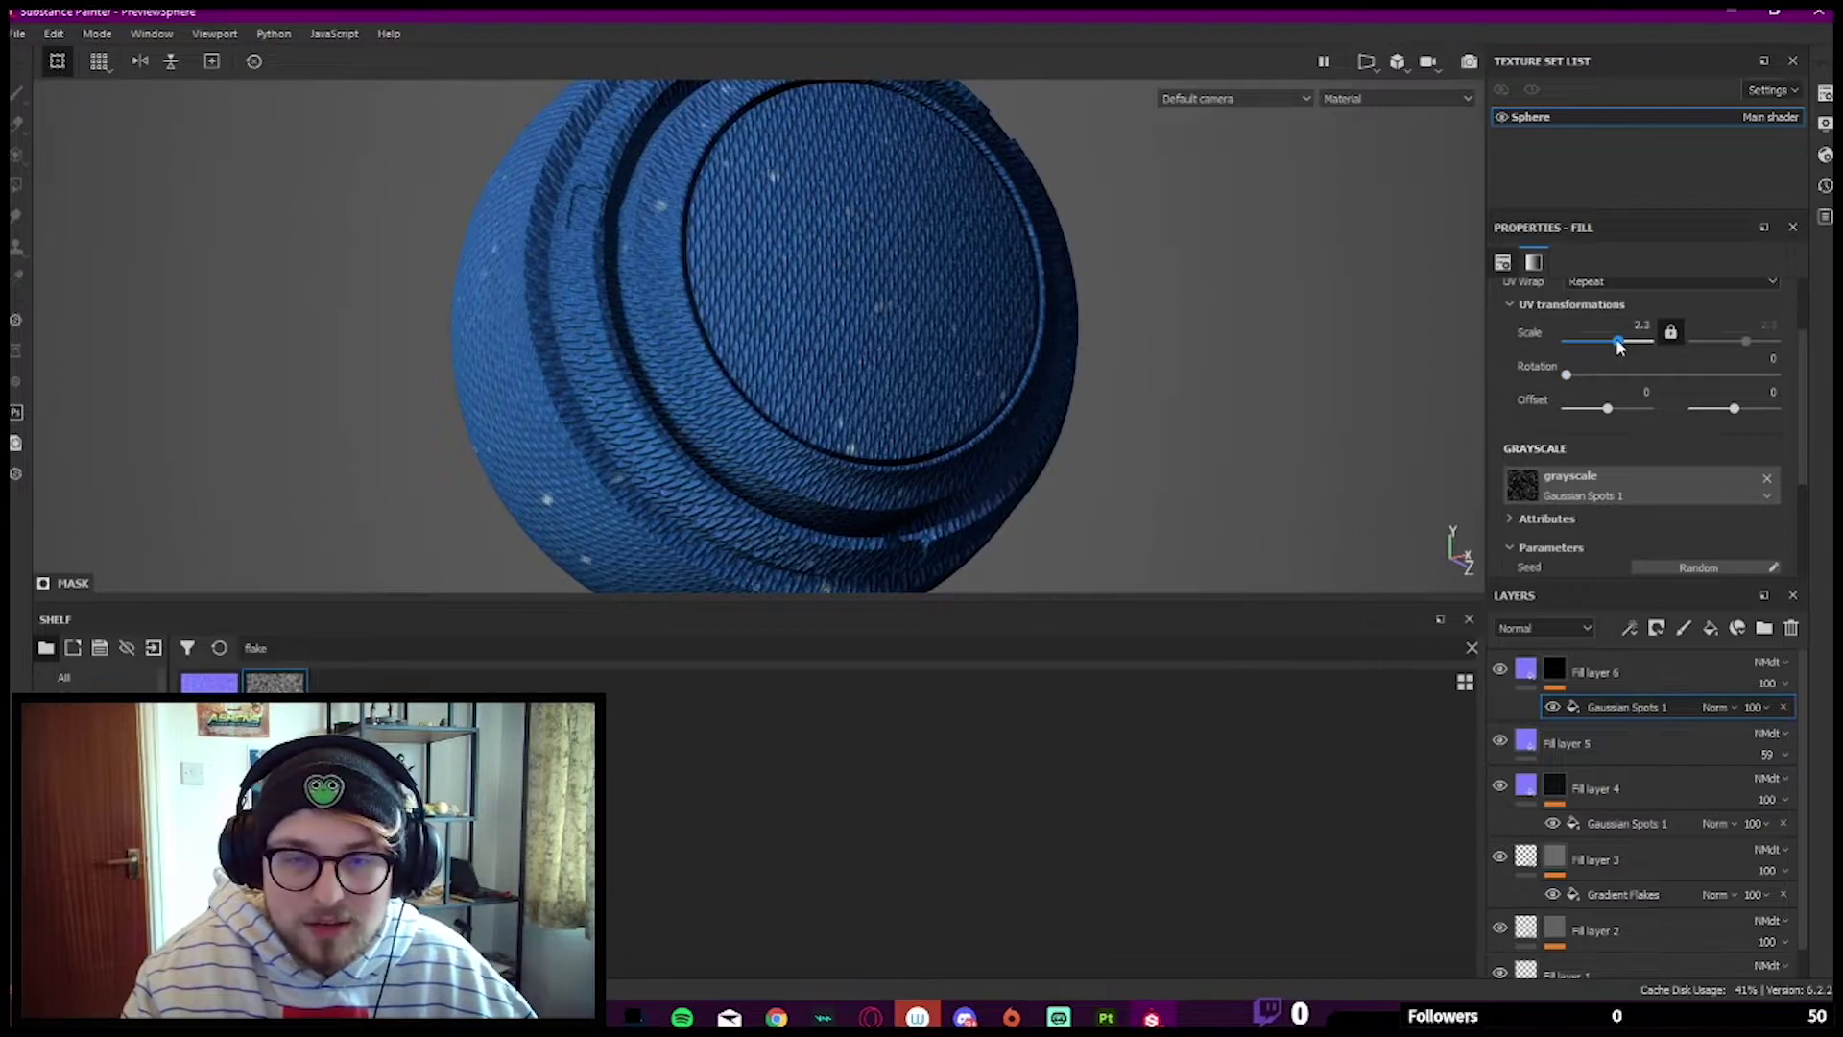
pyautogui.moveTo(1620, 338); pyautogui.dragTo(1619, 338)
pyautogui.keyDown('alt'); pyautogui.moveTo(729, 230); pyautogui.dragTo(1094, 269); pyautogui.keyUp('alt')
pyautogui.scroll(-3, 782, 322)
pyautogui.moveTo(883, 328)
pyautogui.keyDown('alt'); pyautogui.mouseDown(button='middle')
pyautogui.moveTo(807, 327)
pyautogui.moveTo(850, 342)
pyautogui.mouseUp(button='middle'); pyautogui.keyUp('alt')
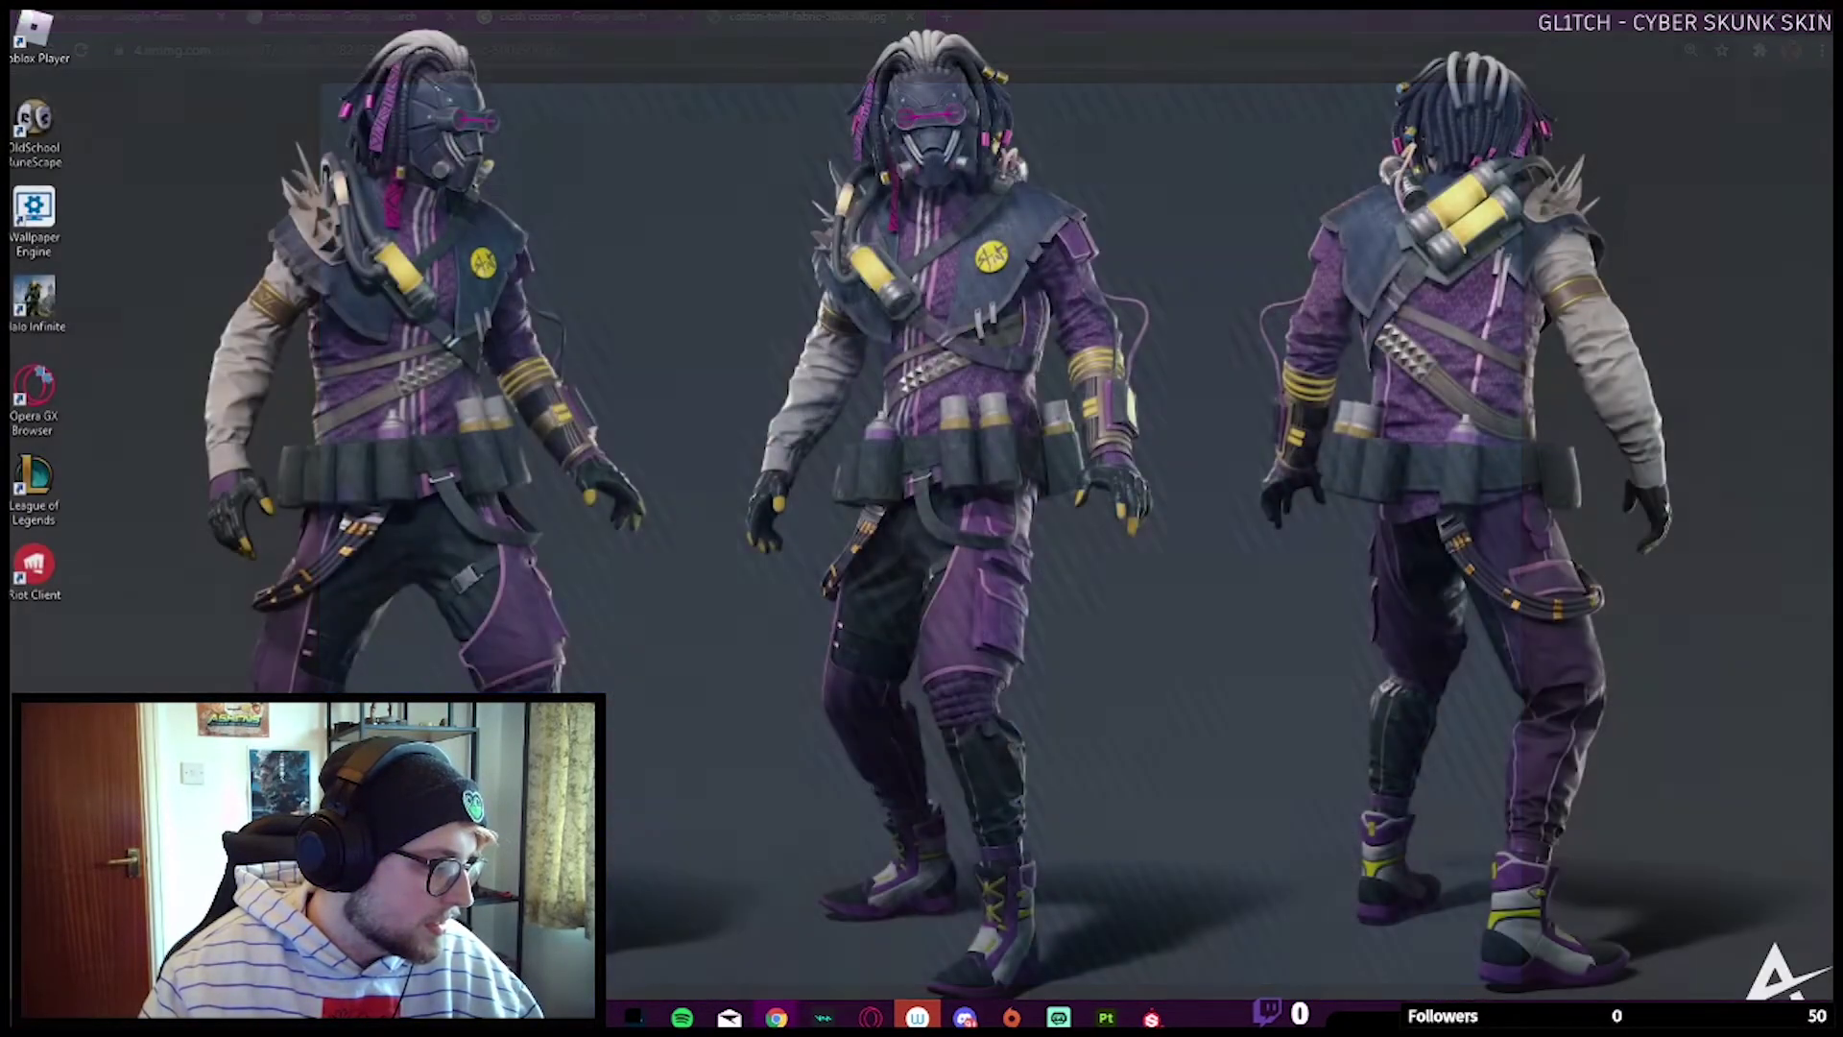
# Step: Switch to Chrome to examine the blue cotton twill reference image, and return to Substance Painter
pyautogui.hotkey('alt', 'Tab')
pyautogui.click(643, 13)
pyautogui.click(771, 15)
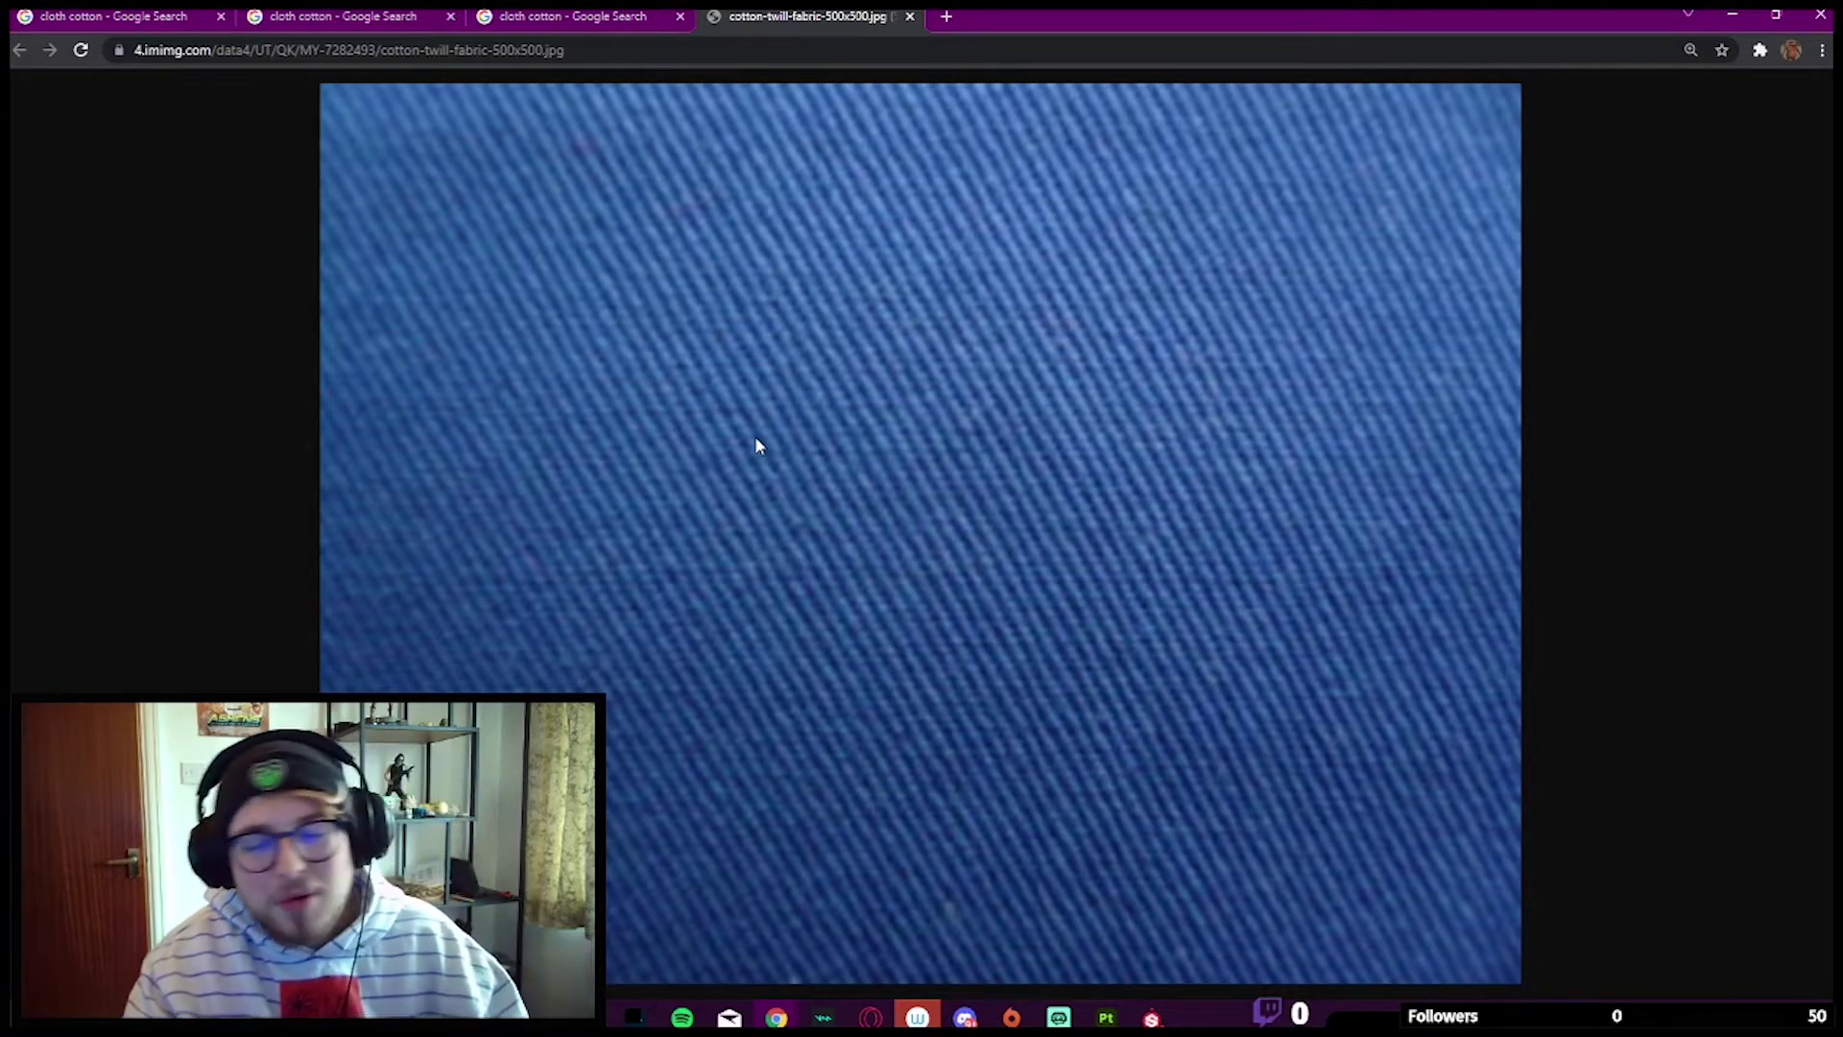
pyautogui.moveTo(999, 16)
pyautogui.mouseDown()
pyautogui.moveTo(464, 371)
pyautogui.moveTo(9, 411)
pyautogui.mouseUp()
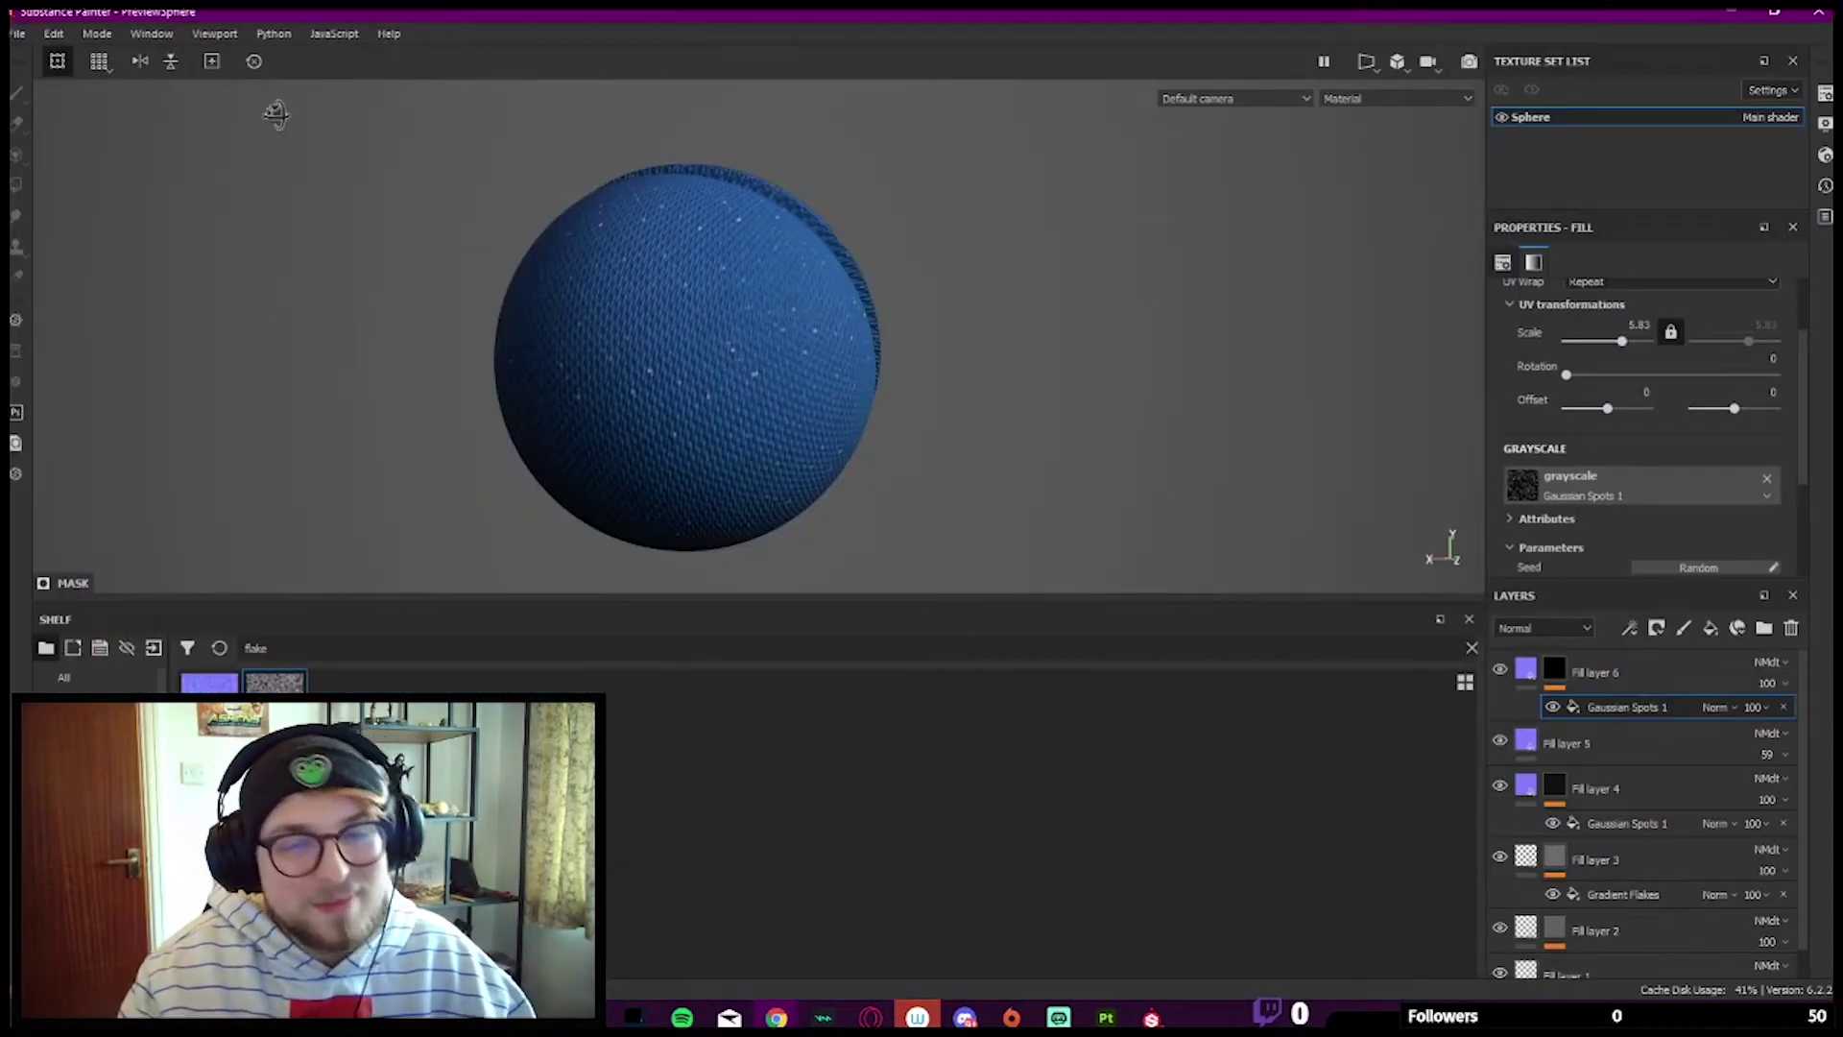
# Step: Restrict Fill layer 6 to the height channel only and bring up its Height value
pyautogui.scroll(5, 765, 363)
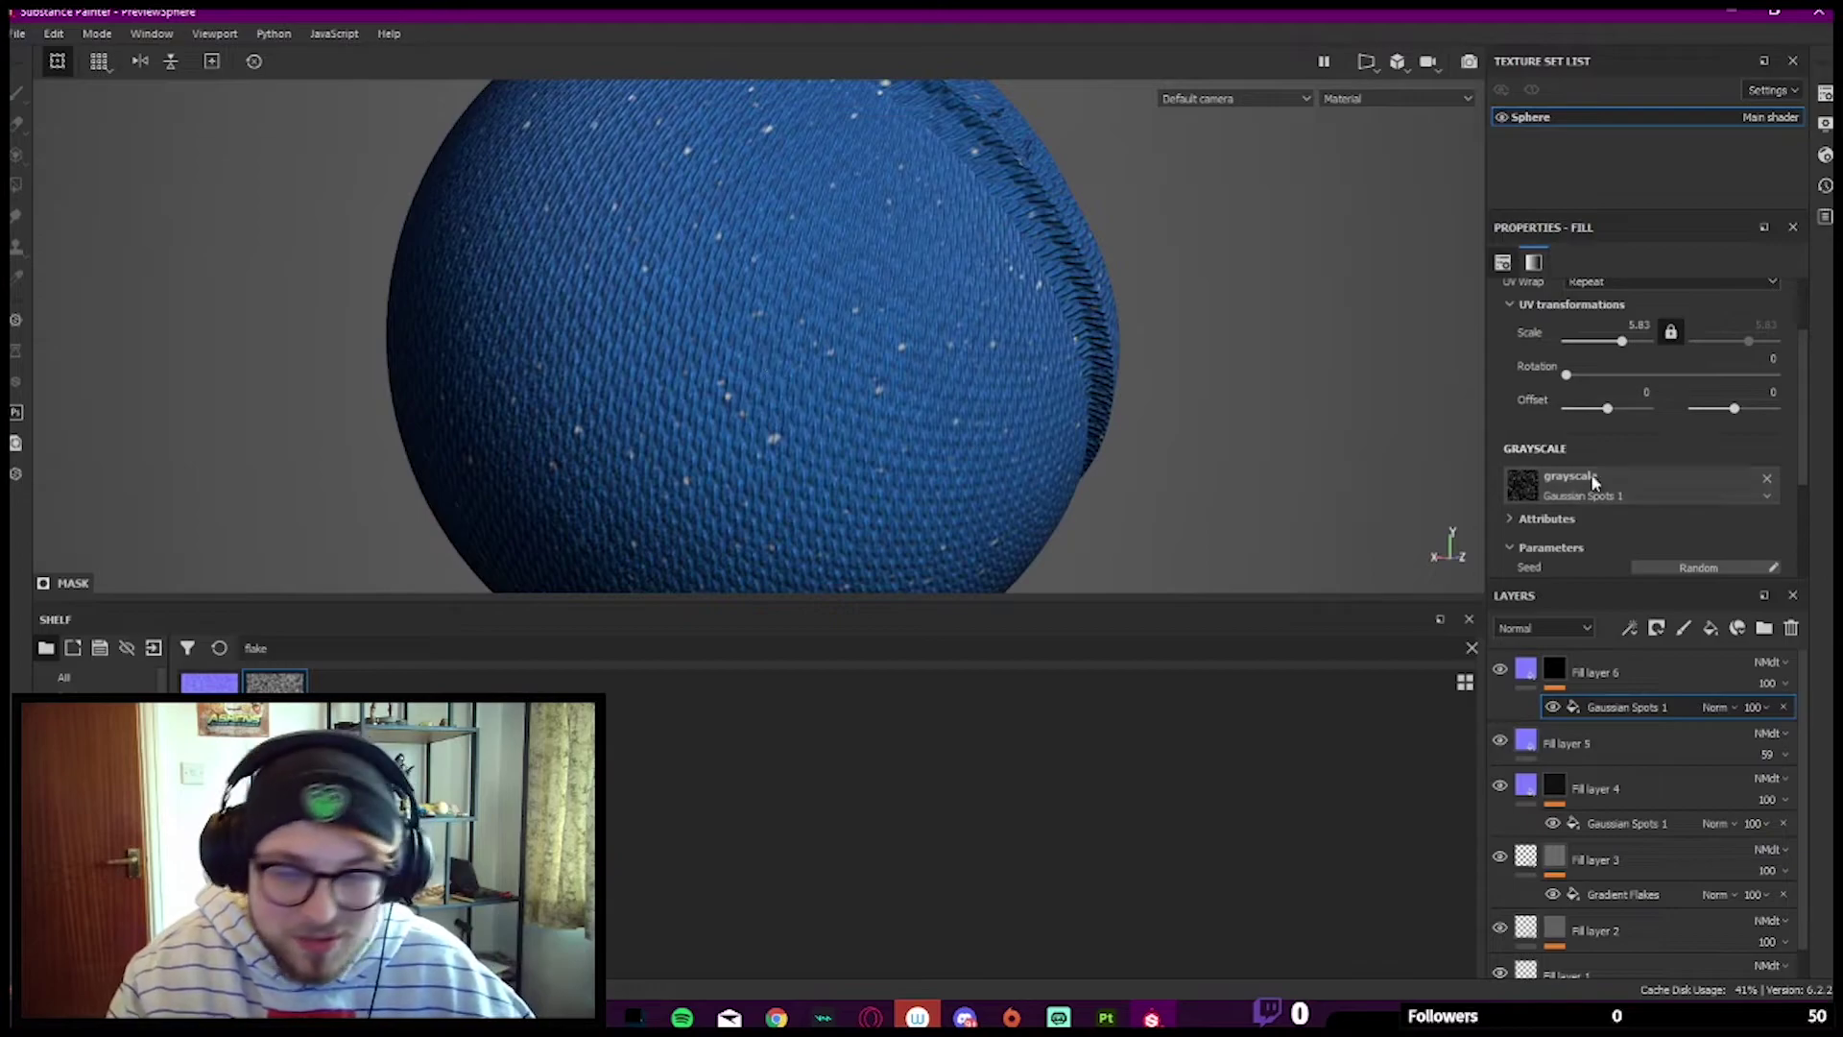
pyautogui.click(1528, 670)
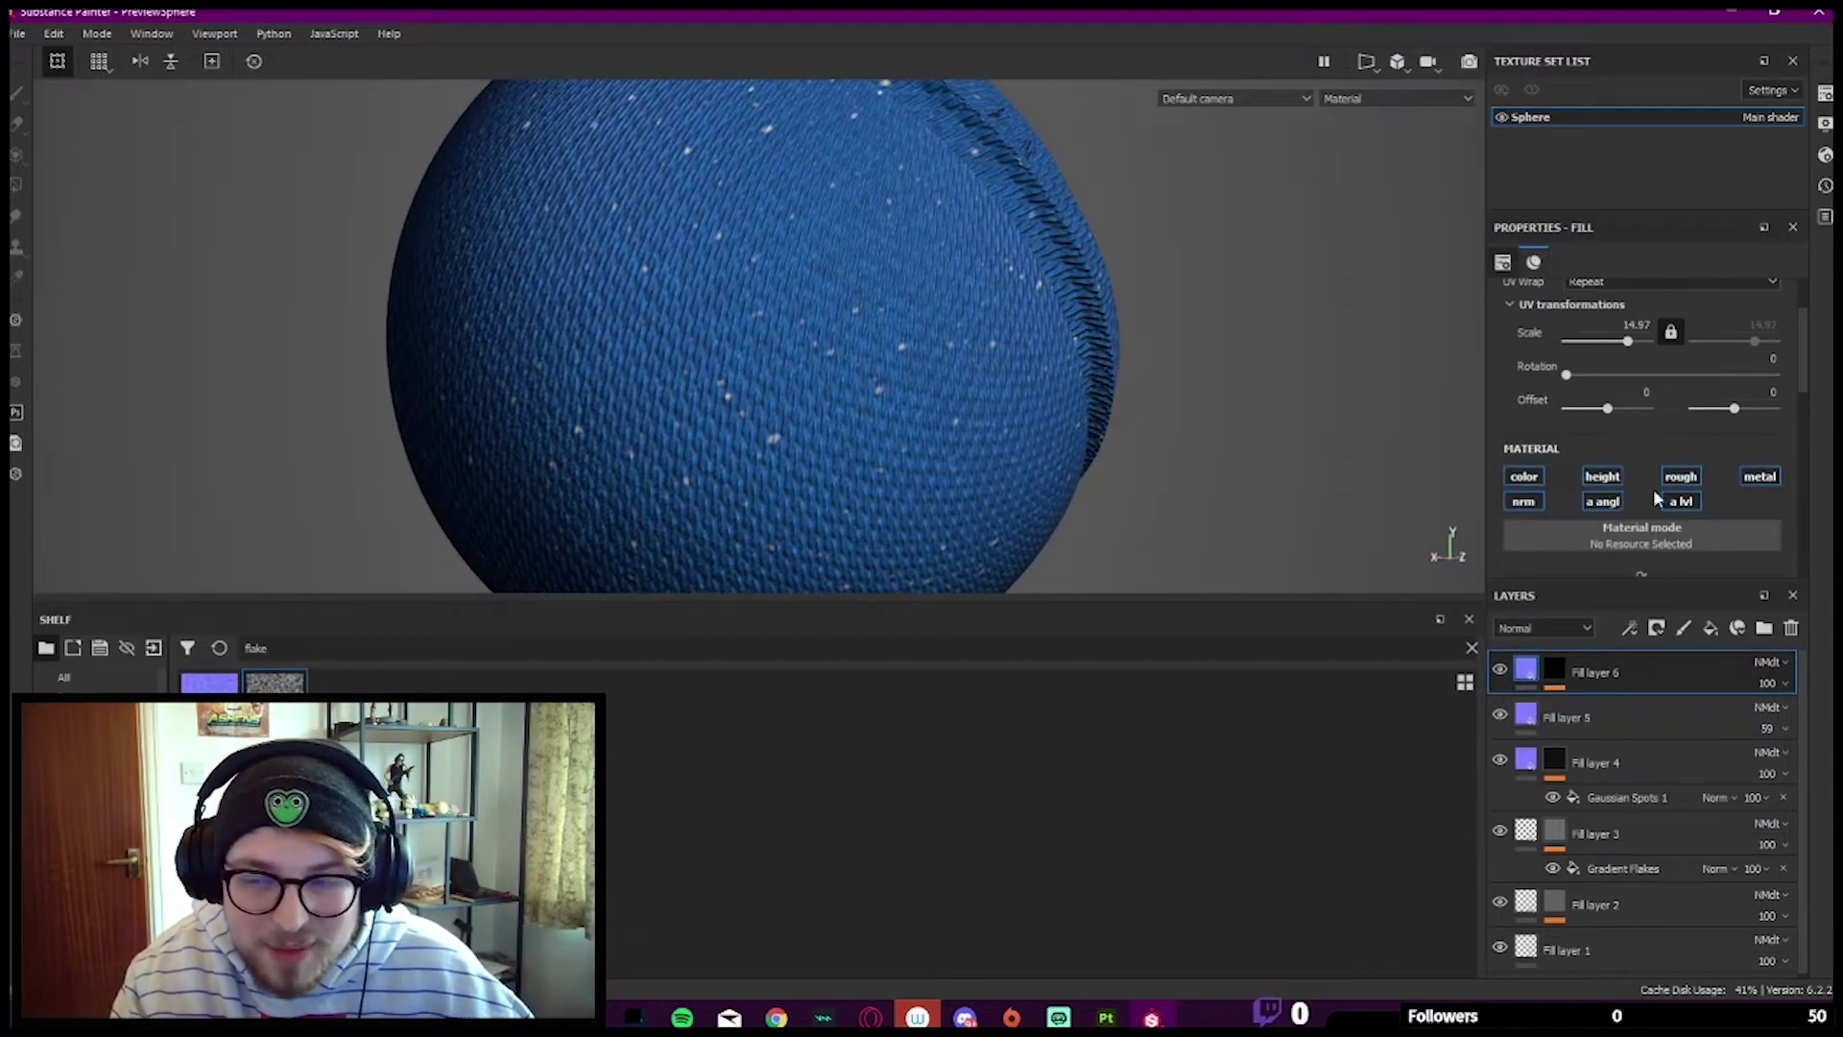
pyautogui.click(1610, 477)
pyautogui.scroll(6, 1004, 349)
pyautogui.scroll(-2, 1667, 480)
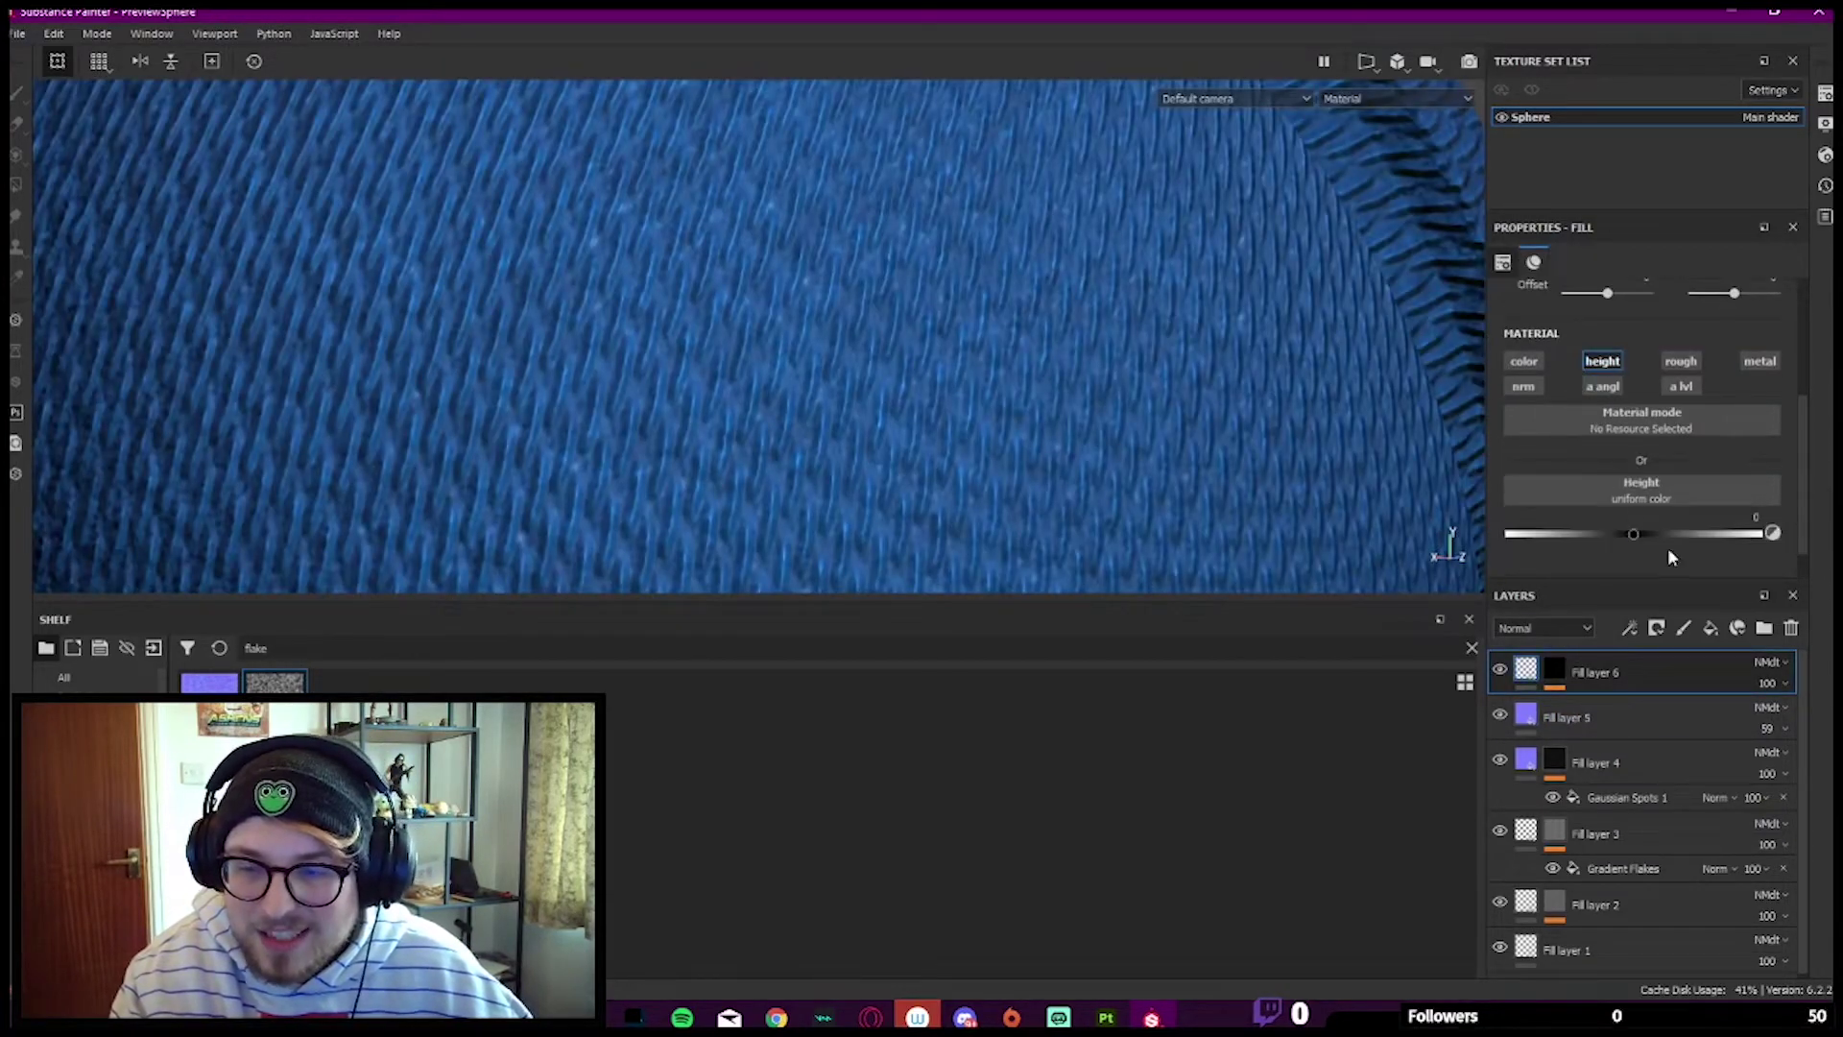
# Step: Enable the color channel on Fill layer 6 alongside height and set its base color to a muted teal blue
pyautogui.scroll(-6, 973, 192)
pyautogui.keyDown('alt'); pyautogui.moveTo(992, 346); pyautogui.dragTo(593, 398); pyautogui.keyUp('alt')
pyautogui.keyDown('alt'); pyautogui.moveTo(934, 292); pyautogui.dragTo(1132, 297); pyautogui.keyUp('alt')
pyautogui.scroll(5, 938, 257)
pyautogui.keyDown('alt'); pyautogui.moveTo(938, 257); pyautogui.dragTo(920, 232); pyautogui.keyUp('alt')
pyautogui.scroll(-2, 1251, 346)
pyautogui.click(1524, 361)
pyautogui.click(1586, 517)
pyautogui.click(1740, 618)
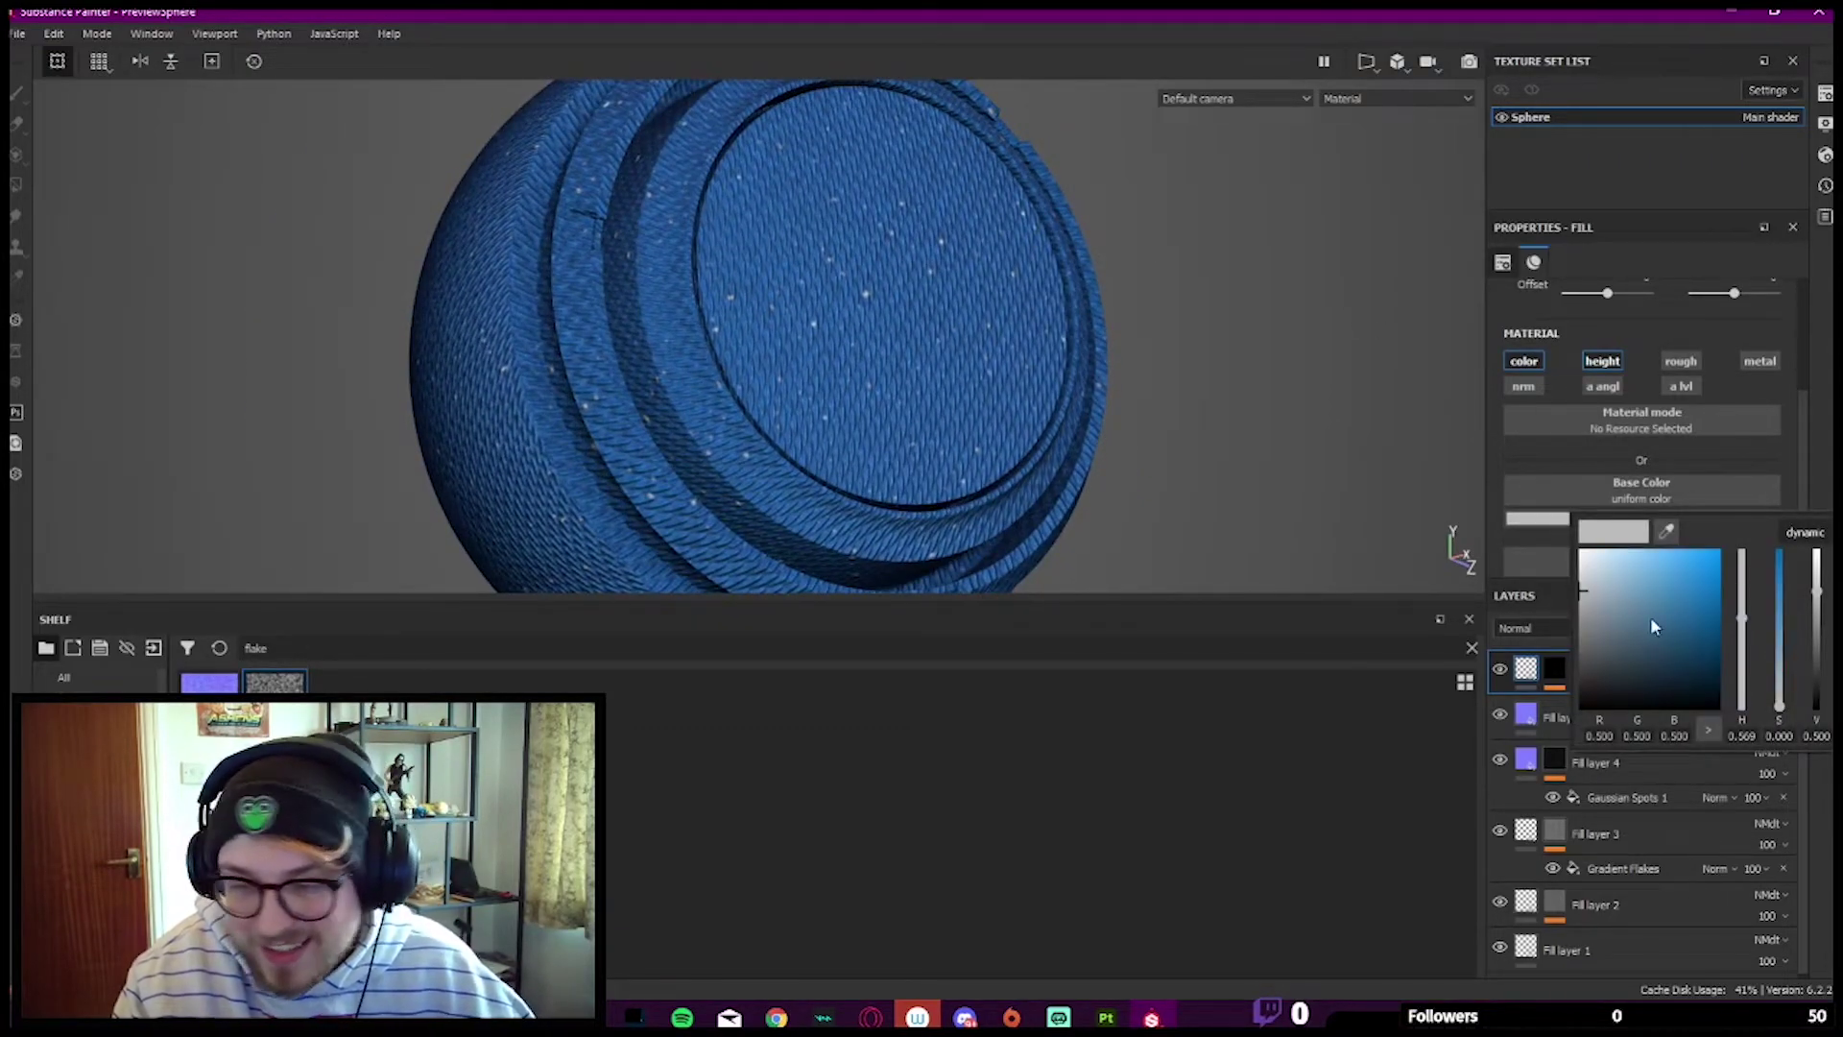
pyautogui.moveTo(1648, 586); pyautogui.dragTo(1661, 616)
# Step: Inspect the recolored specks on the sphere at far and close range in an unobstructed viewport
pyautogui.scroll(-3, 1212, 384)
pyautogui.moveTo(1181, 390)
pyautogui.keyDown('alt'); pyautogui.mouseDown()
pyautogui.moveTo(1127, 392)
pyautogui.moveTo(934, 250)
pyautogui.moveTo(1341, 326)
pyautogui.moveTo(987, 311)
pyautogui.moveTo(993, 521)
pyautogui.mouseUp(); pyautogui.keyUp('alt')
pyautogui.press('Tab')
pyautogui.scroll(-3, 1342, 326)
pyautogui.click(1052, 304)
pyautogui.scroll(-2, 992, 520)
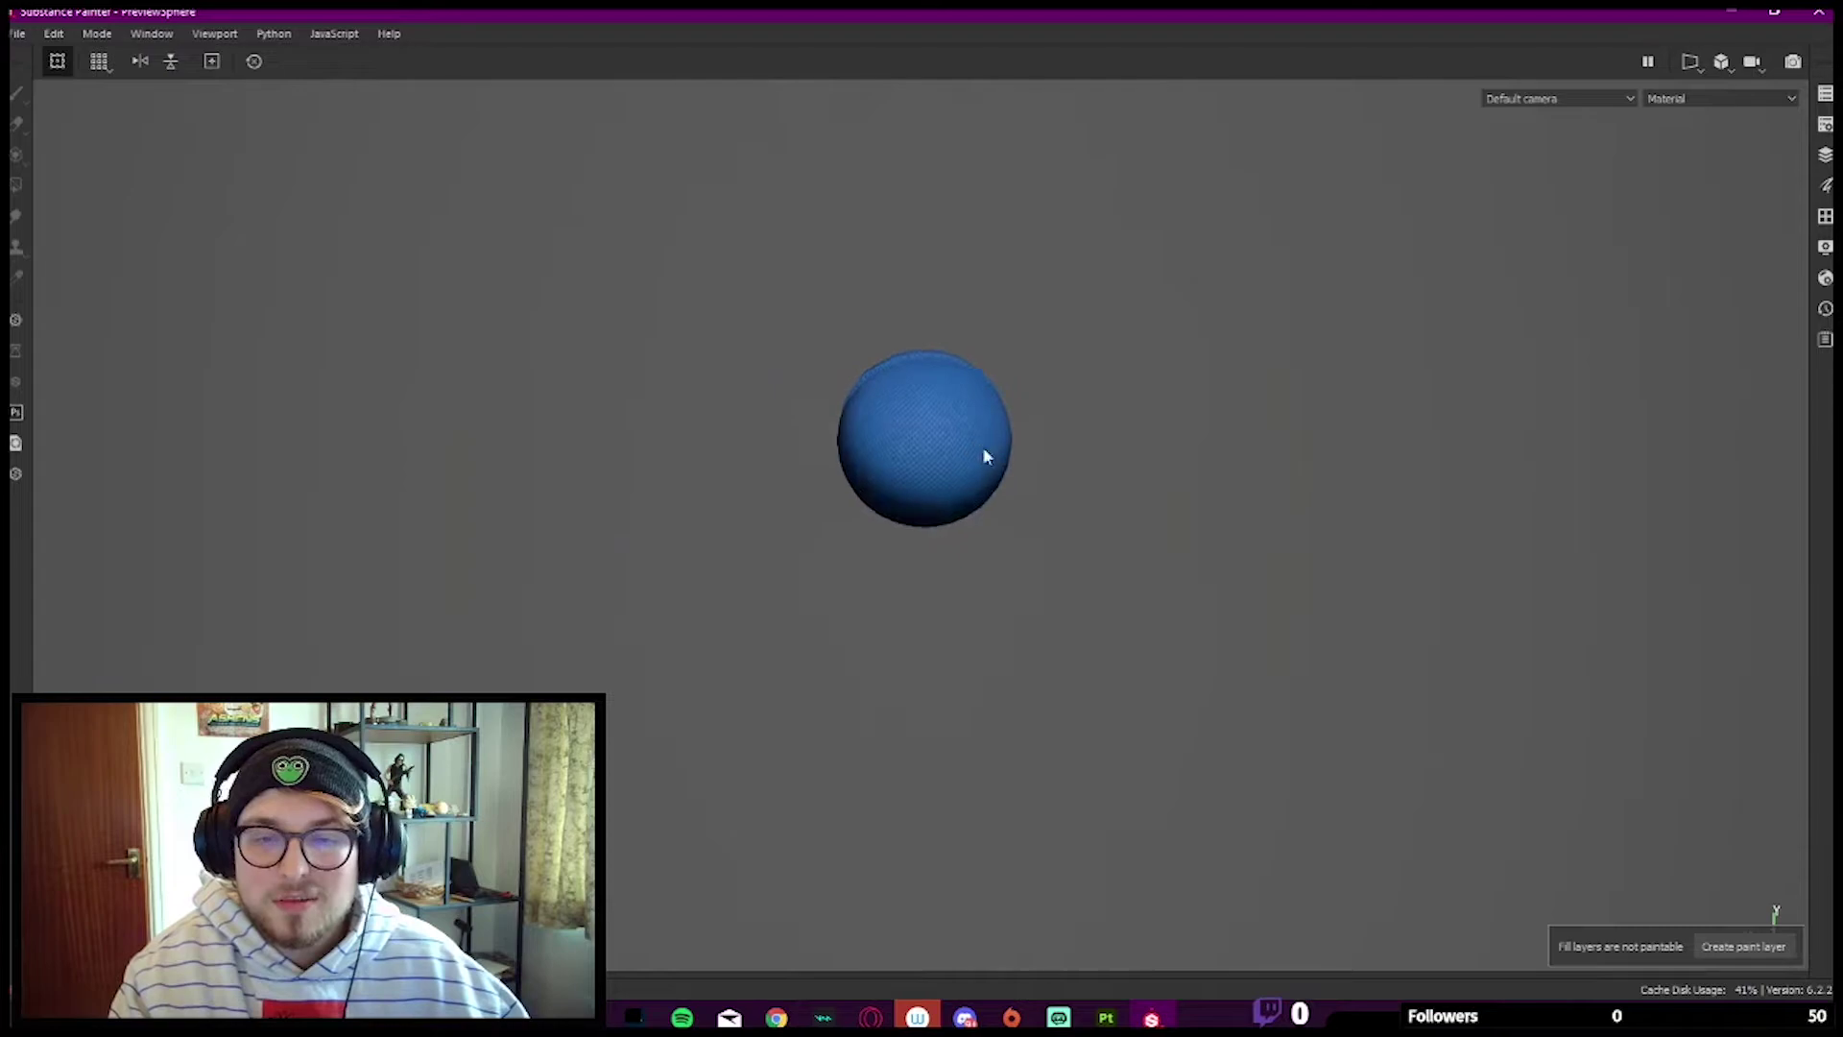
pyautogui.scroll(3, 1084, 444)
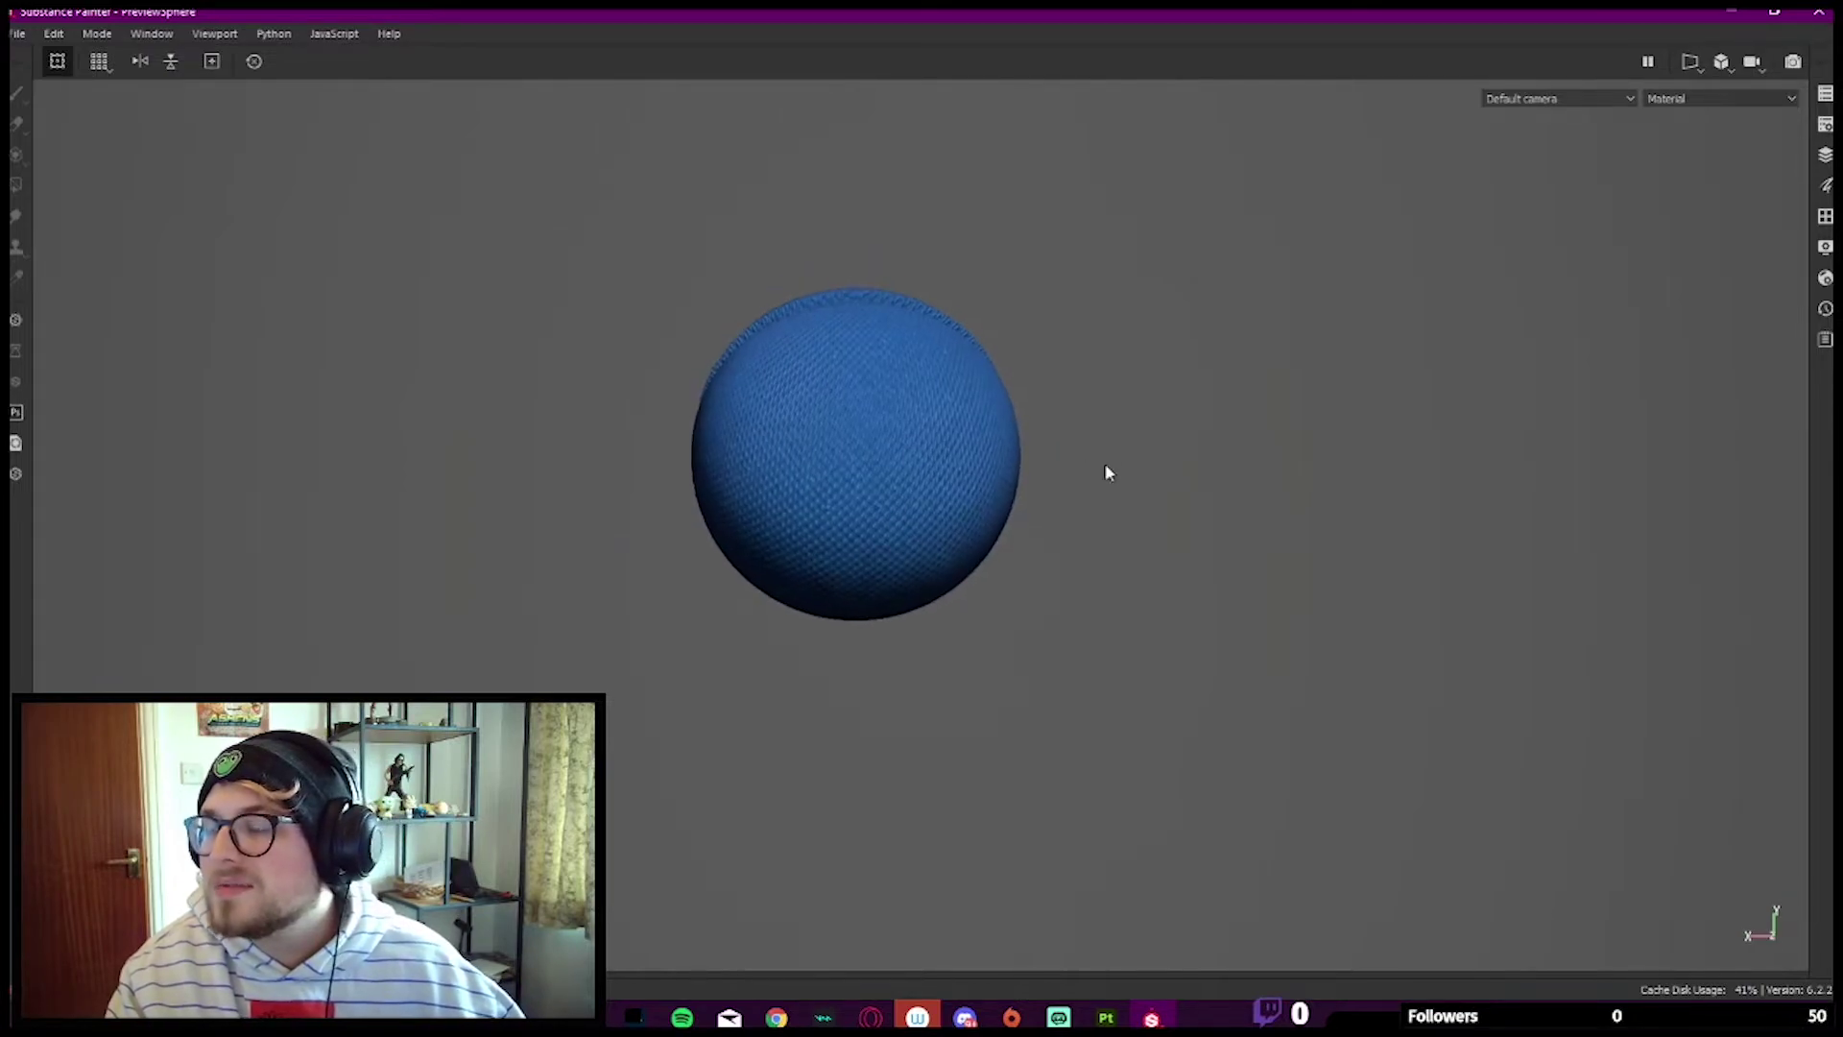
pyautogui.press('Tab')
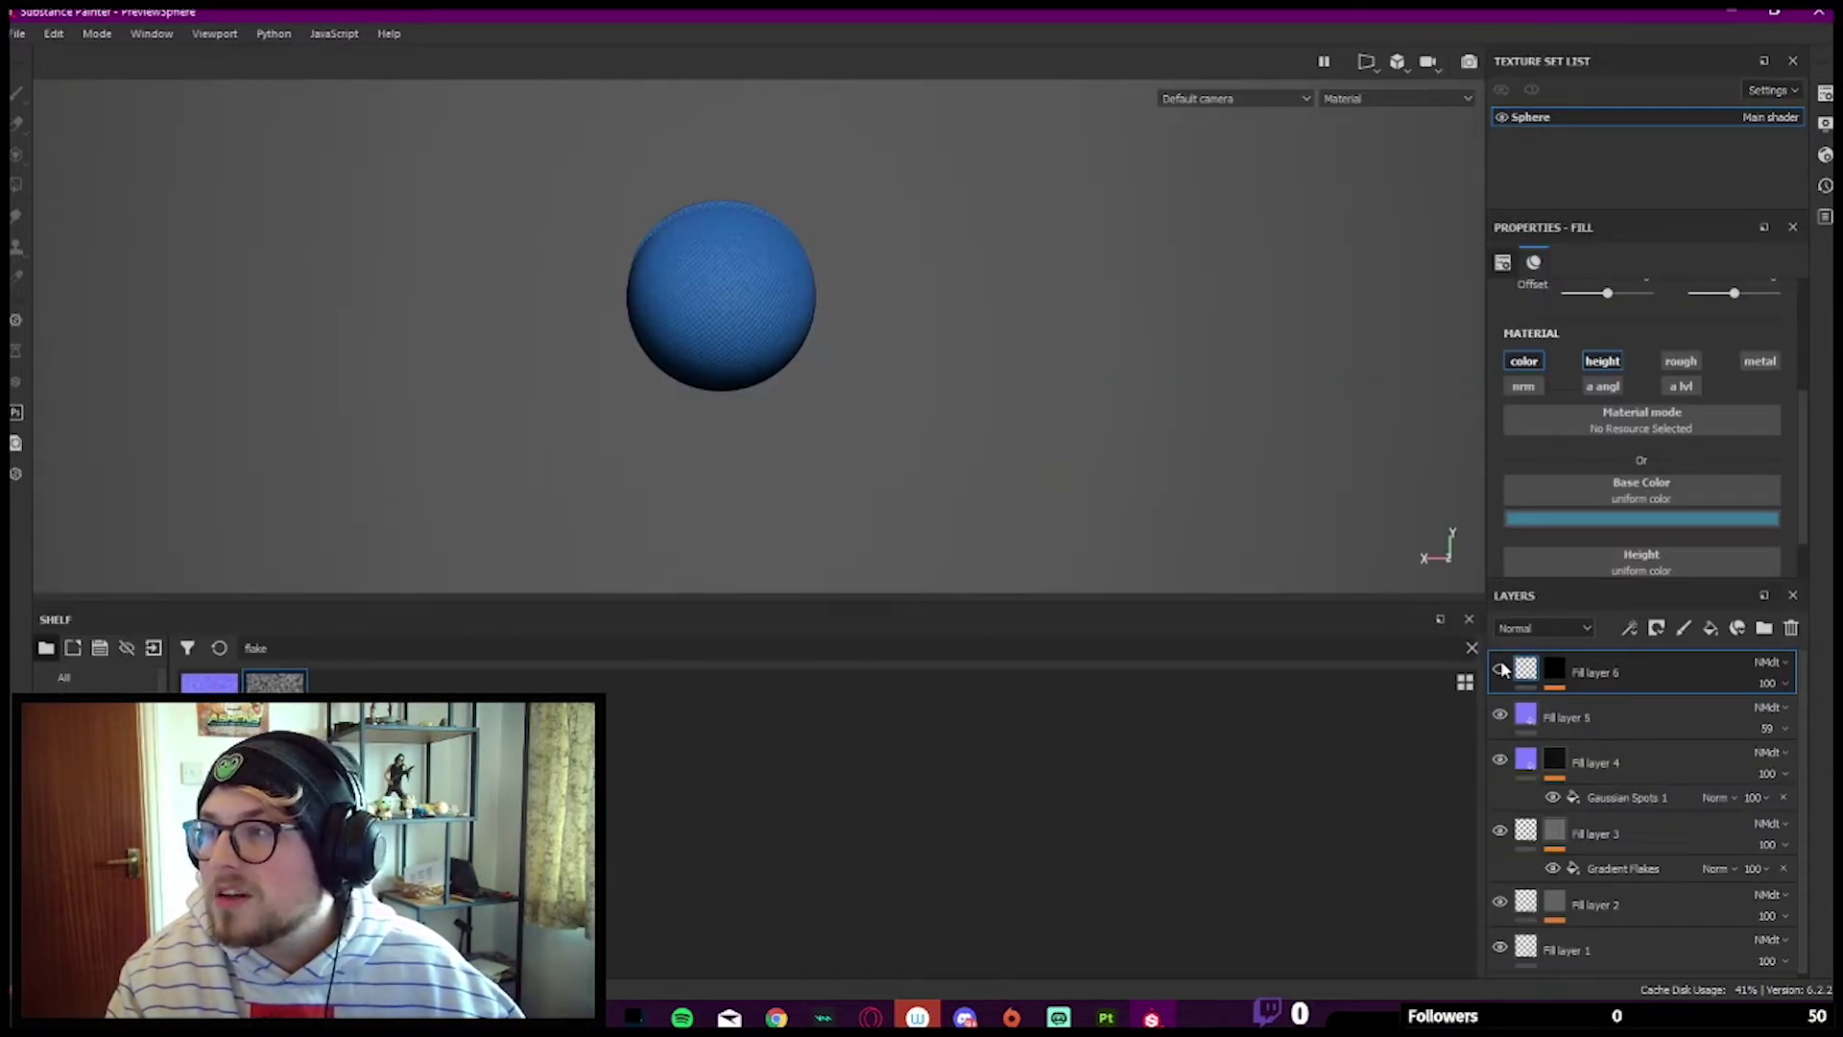
pyautogui.press('Tab')
pyautogui.scroll(3, 922, 336)
pyautogui.keyDown('alt'); pyautogui.moveTo(950, 346); pyautogui.dragTo(1238, 403); pyautogui.keyUp('alt')
pyautogui.keyDown('alt'); pyautogui.moveTo(848, 415); pyautogui.dragTo(1236, 439); pyautogui.keyUp('alt')
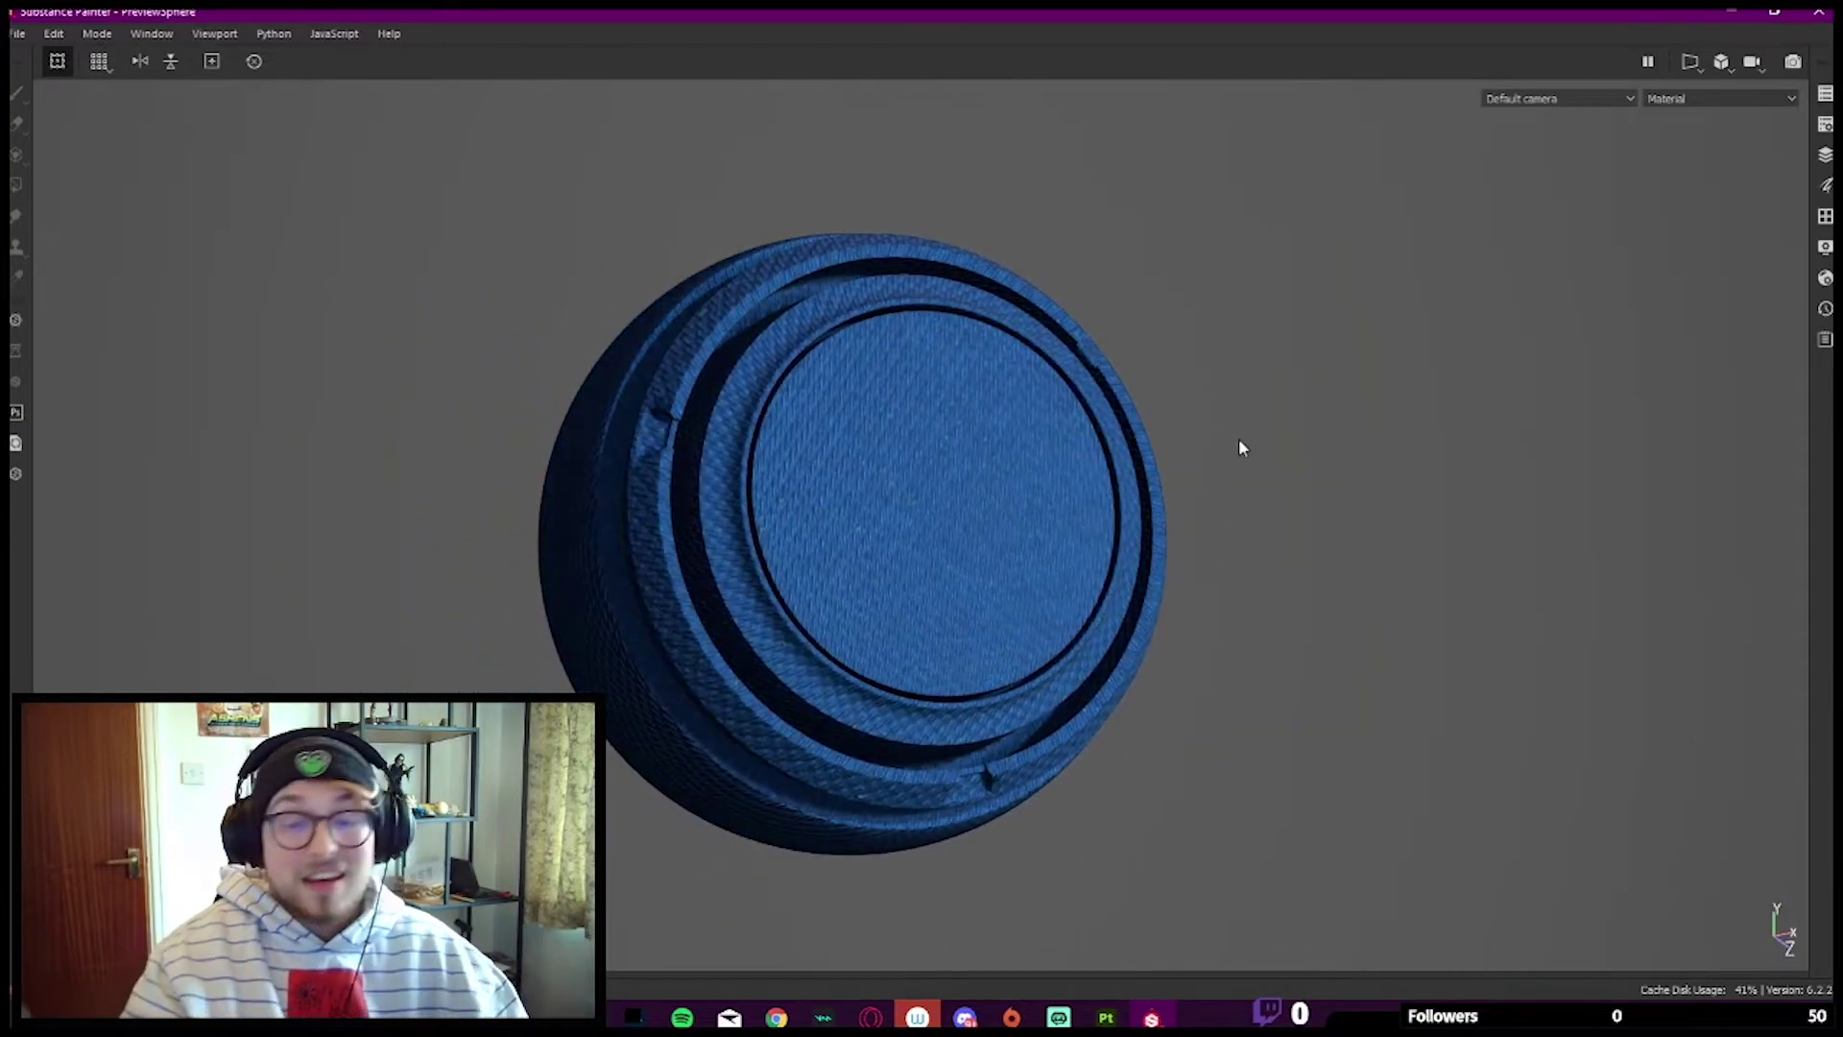
pyautogui.scroll(2, 686, 531)
pyautogui.scroll(2, 686, 531)
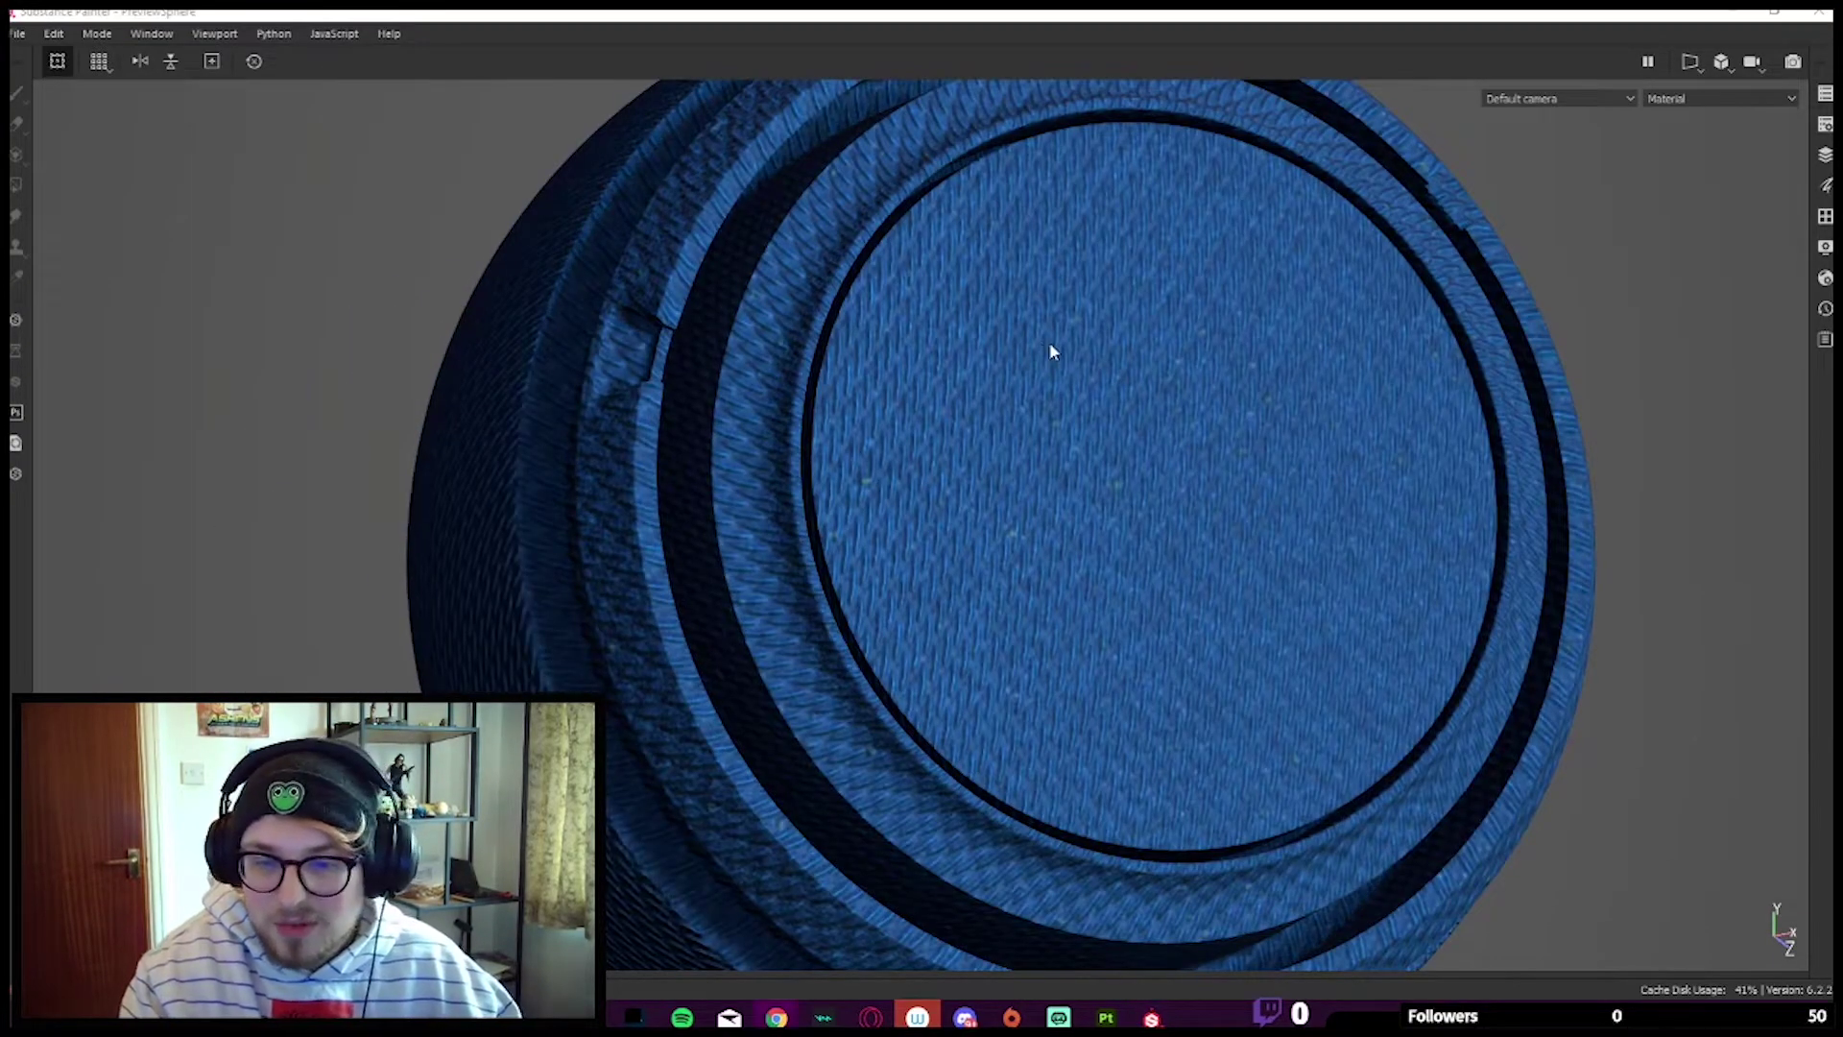
# Step: Try raising the balance of Fill layer 6's Gaussian Spots 1 mask to 0.28, and undo the change
pyautogui.press('Tab')
pyautogui.click(1554, 669)
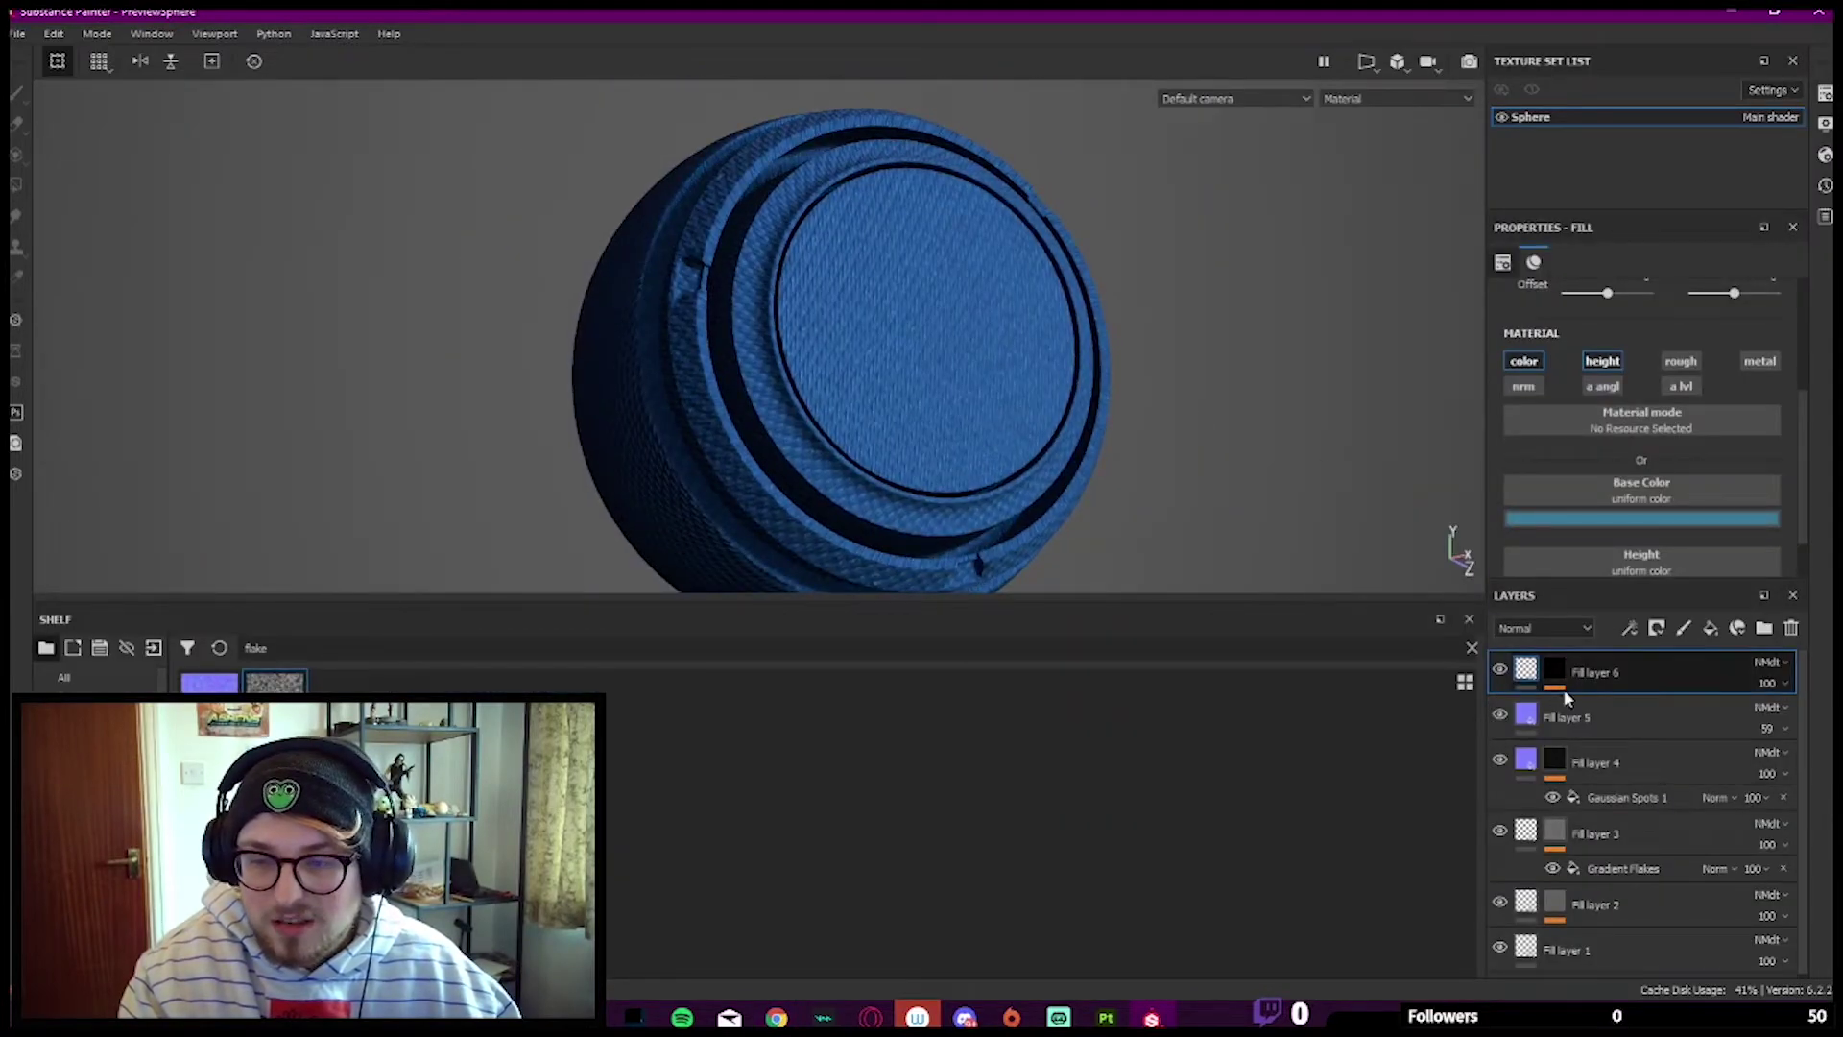
pyautogui.hotkey('ctrl', 'v')
pyautogui.click(1620, 706)
pyautogui.moveTo(1581, 517); pyautogui.dragTo(1595, 517)
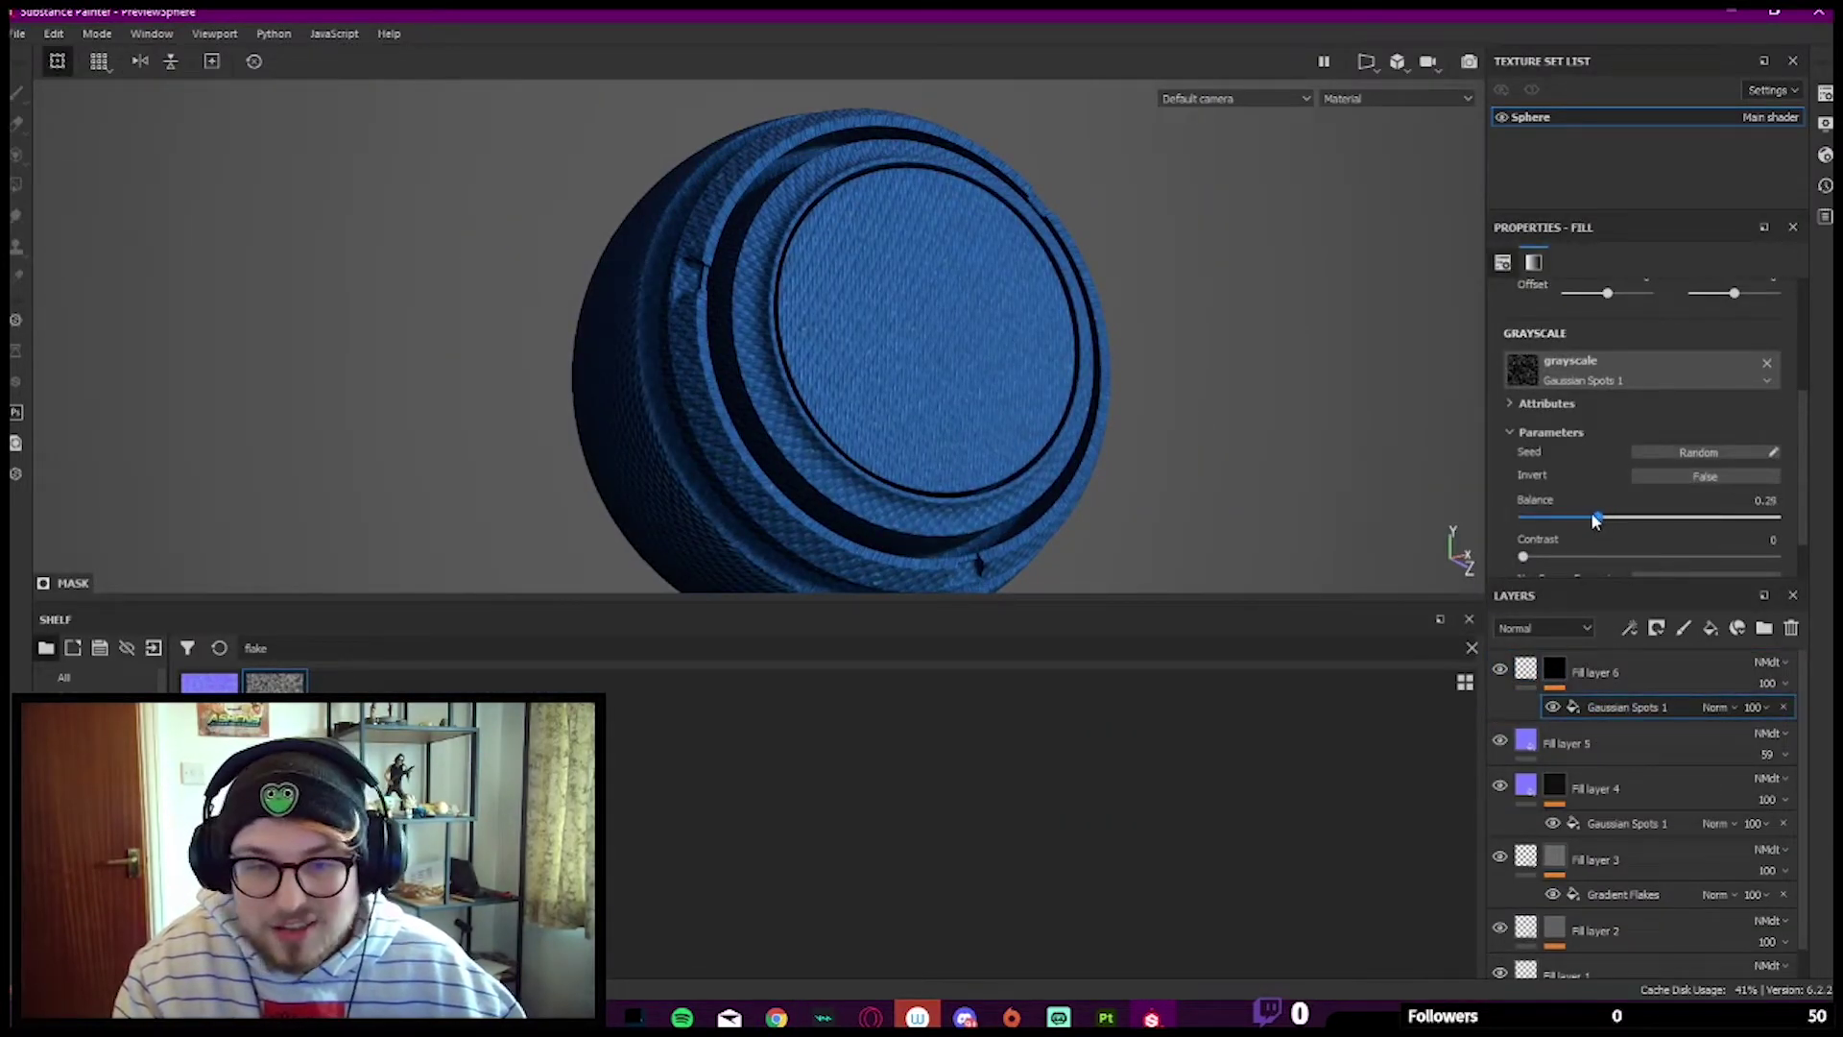
pyautogui.scroll(3, 1099, 319)
pyautogui.hotkey('ctrl', 'z')
pyautogui.scroll(-1, 1584, 522)
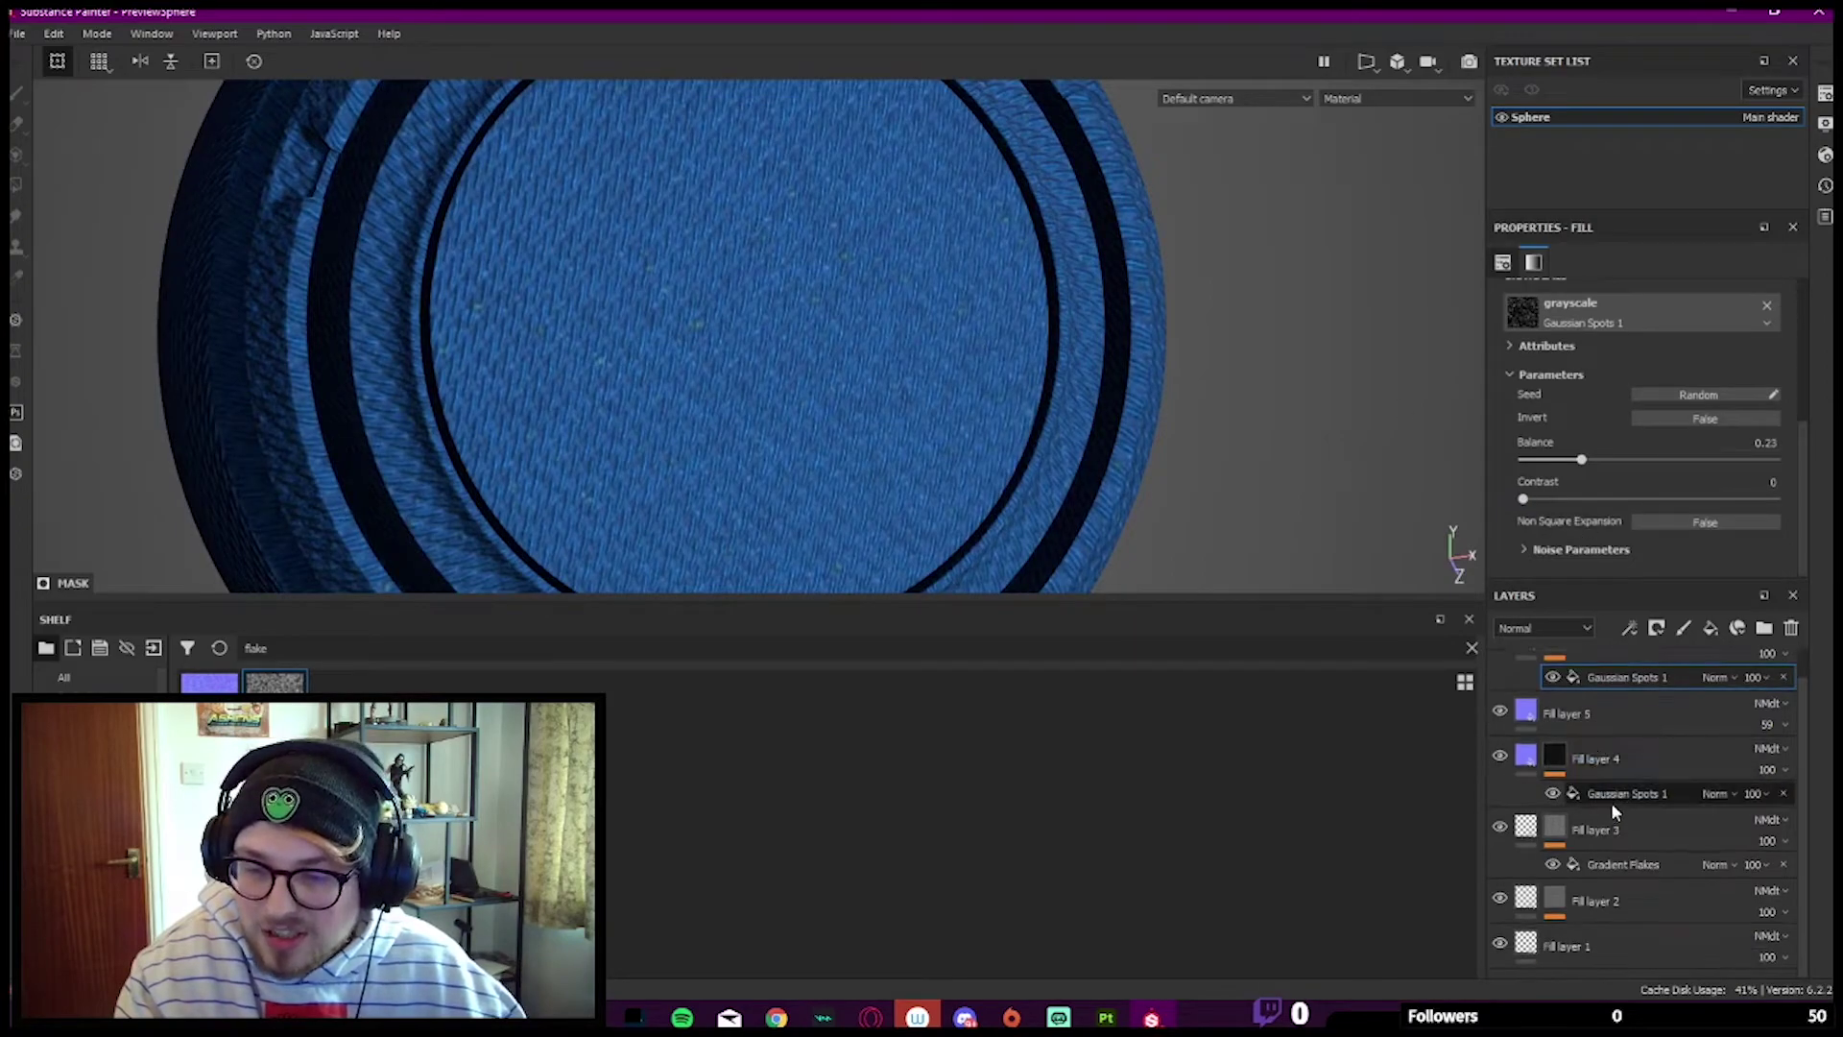
# Step: Enlarge the layer list area and examine the weave and specks around the sphere from several distances
pyautogui.moveTo(1607, 580); pyautogui.dragTo(1606, 388)
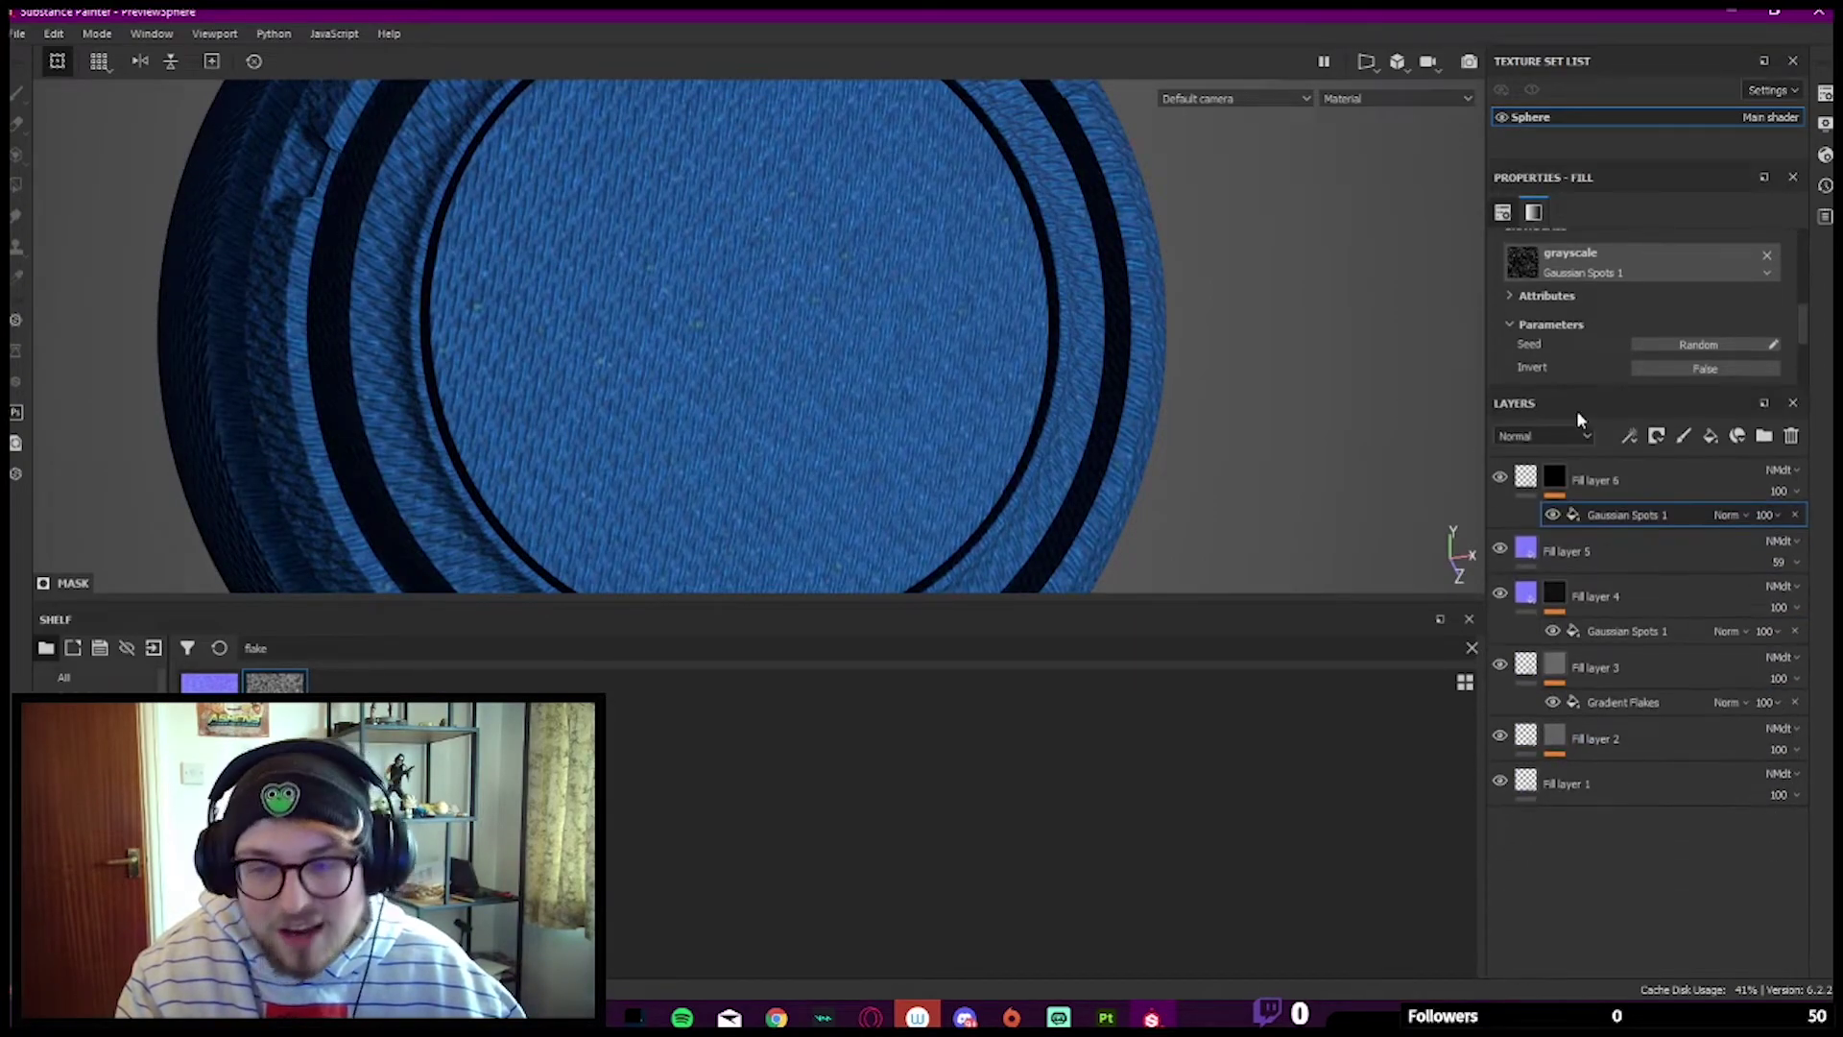
pyautogui.scroll(-3, 951, 441)
pyautogui.keyDown('alt'); pyautogui.moveTo(960, 432); pyautogui.dragTo(1015, 387); pyautogui.keyUp('alt')
pyautogui.press('Tab')
pyautogui.scroll(-5, 1008, 389)
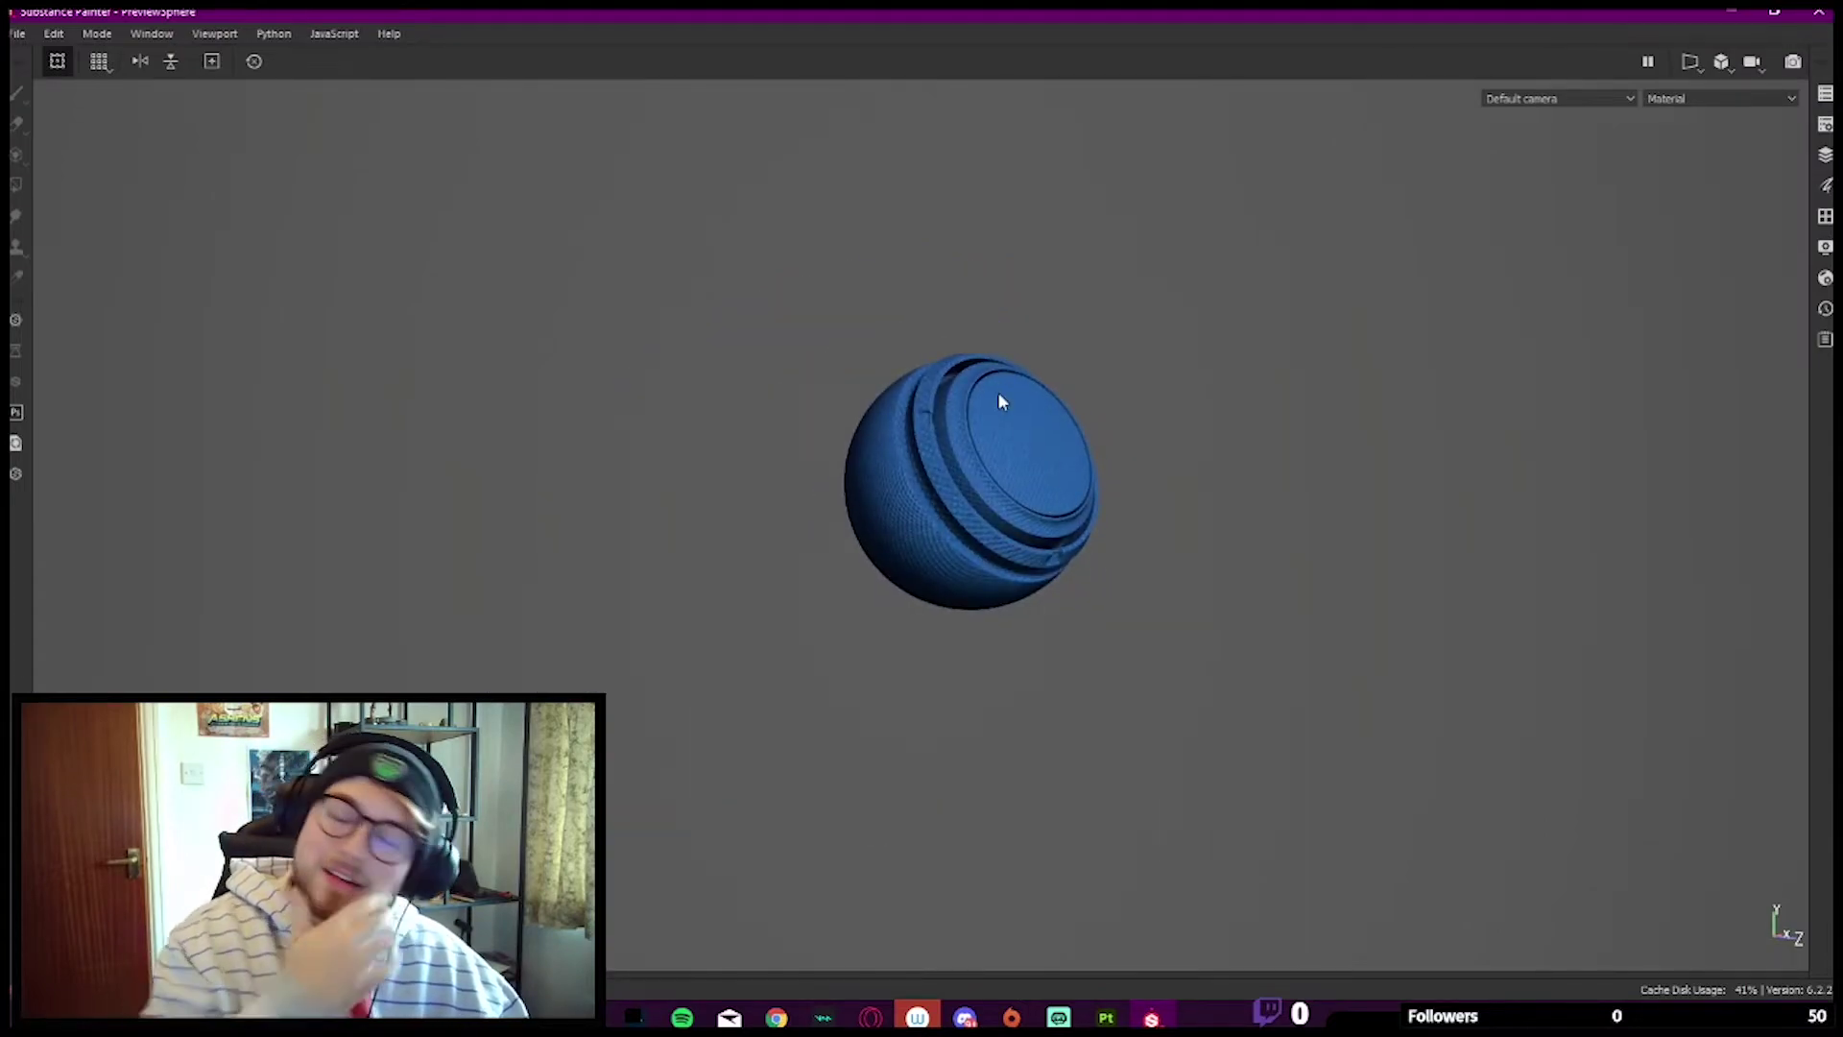
pyautogui.scroll(4, 999, 395)
pyautogui.scroll(-1, 989, 418)
pyautogui.keyDown('alt'); pyautogui.moveTo(1034, 444); pyautogui.dragTo(1054, 379, button='middle'); pyautogui.keyUp('alt')
pyautogui.keyDown('alt'); pyautogui.moveTo(1053, 379); pyautogui.dragTo(1400, 539, button='right'); pyautogui.keyUp('alt')
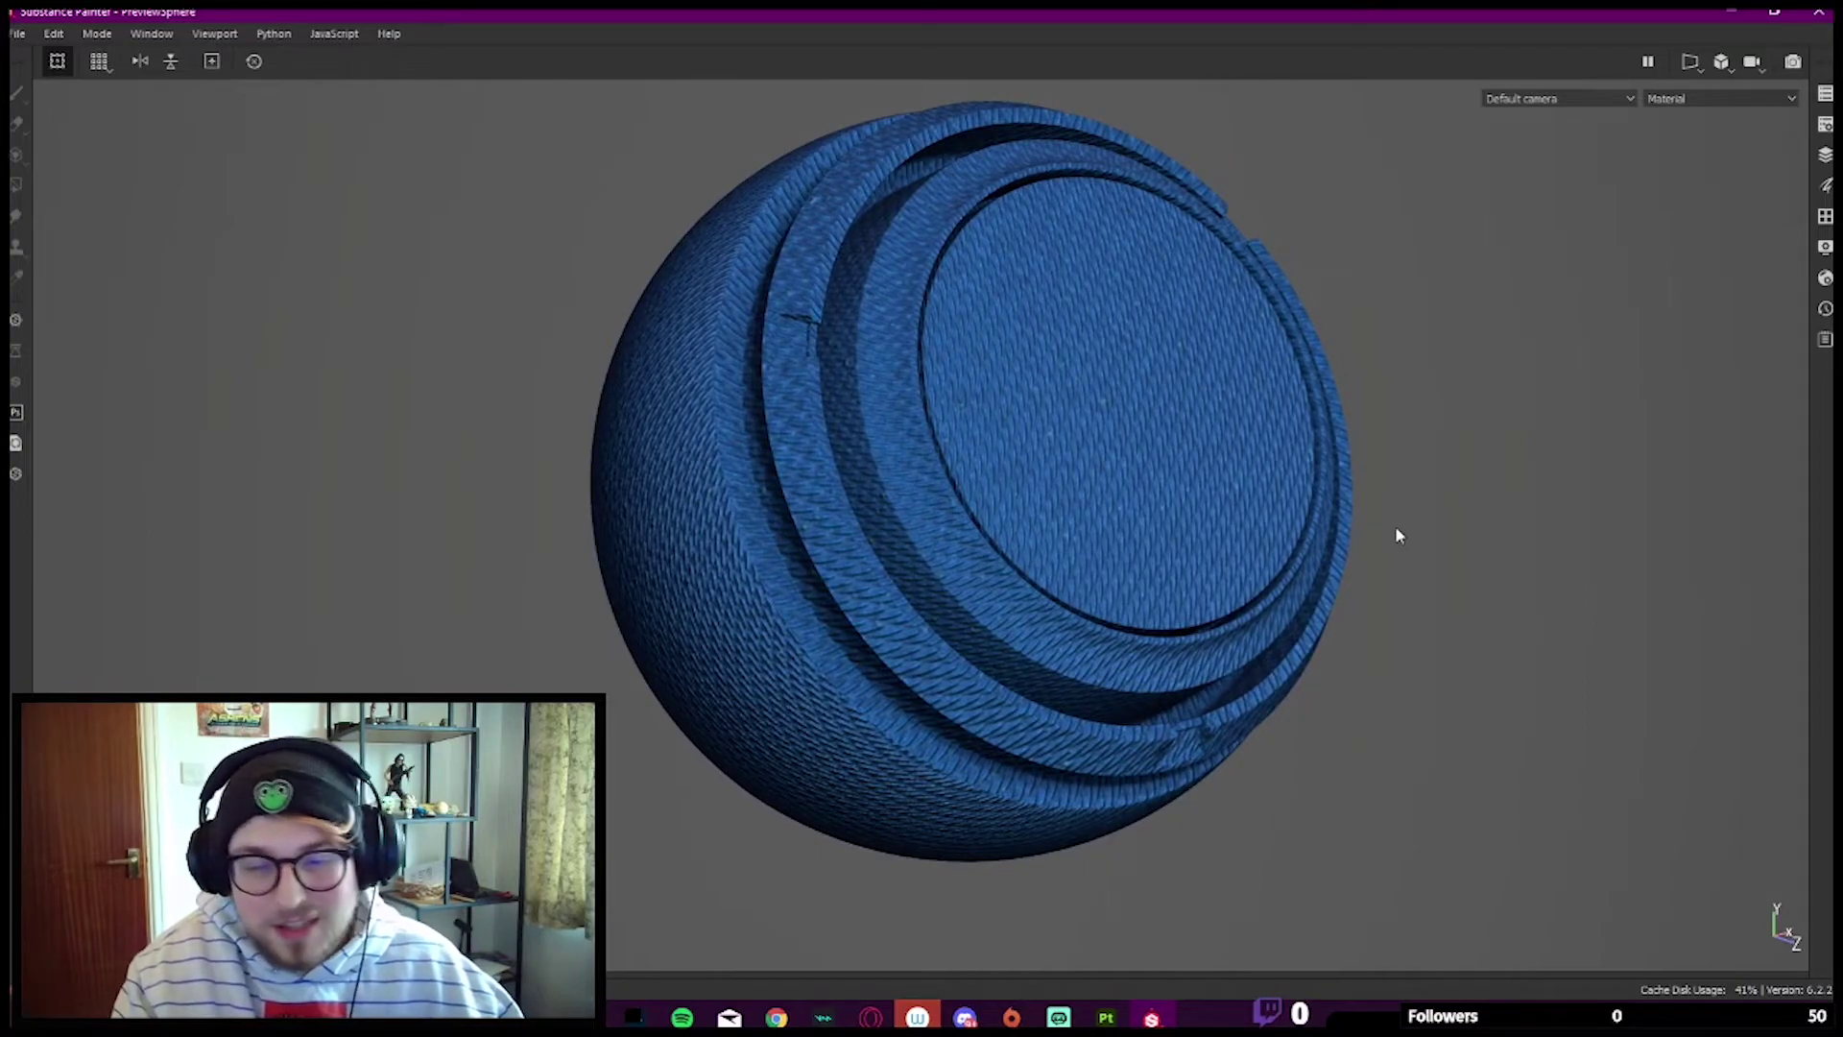
pyautogui.keyDown('alt'); pyautogui.moveTo(1399, 530); pyautogui.dragTo(1398, 520); pyautogui.keyUp('alt')
pyautogui.scroll(2, 945, 337)
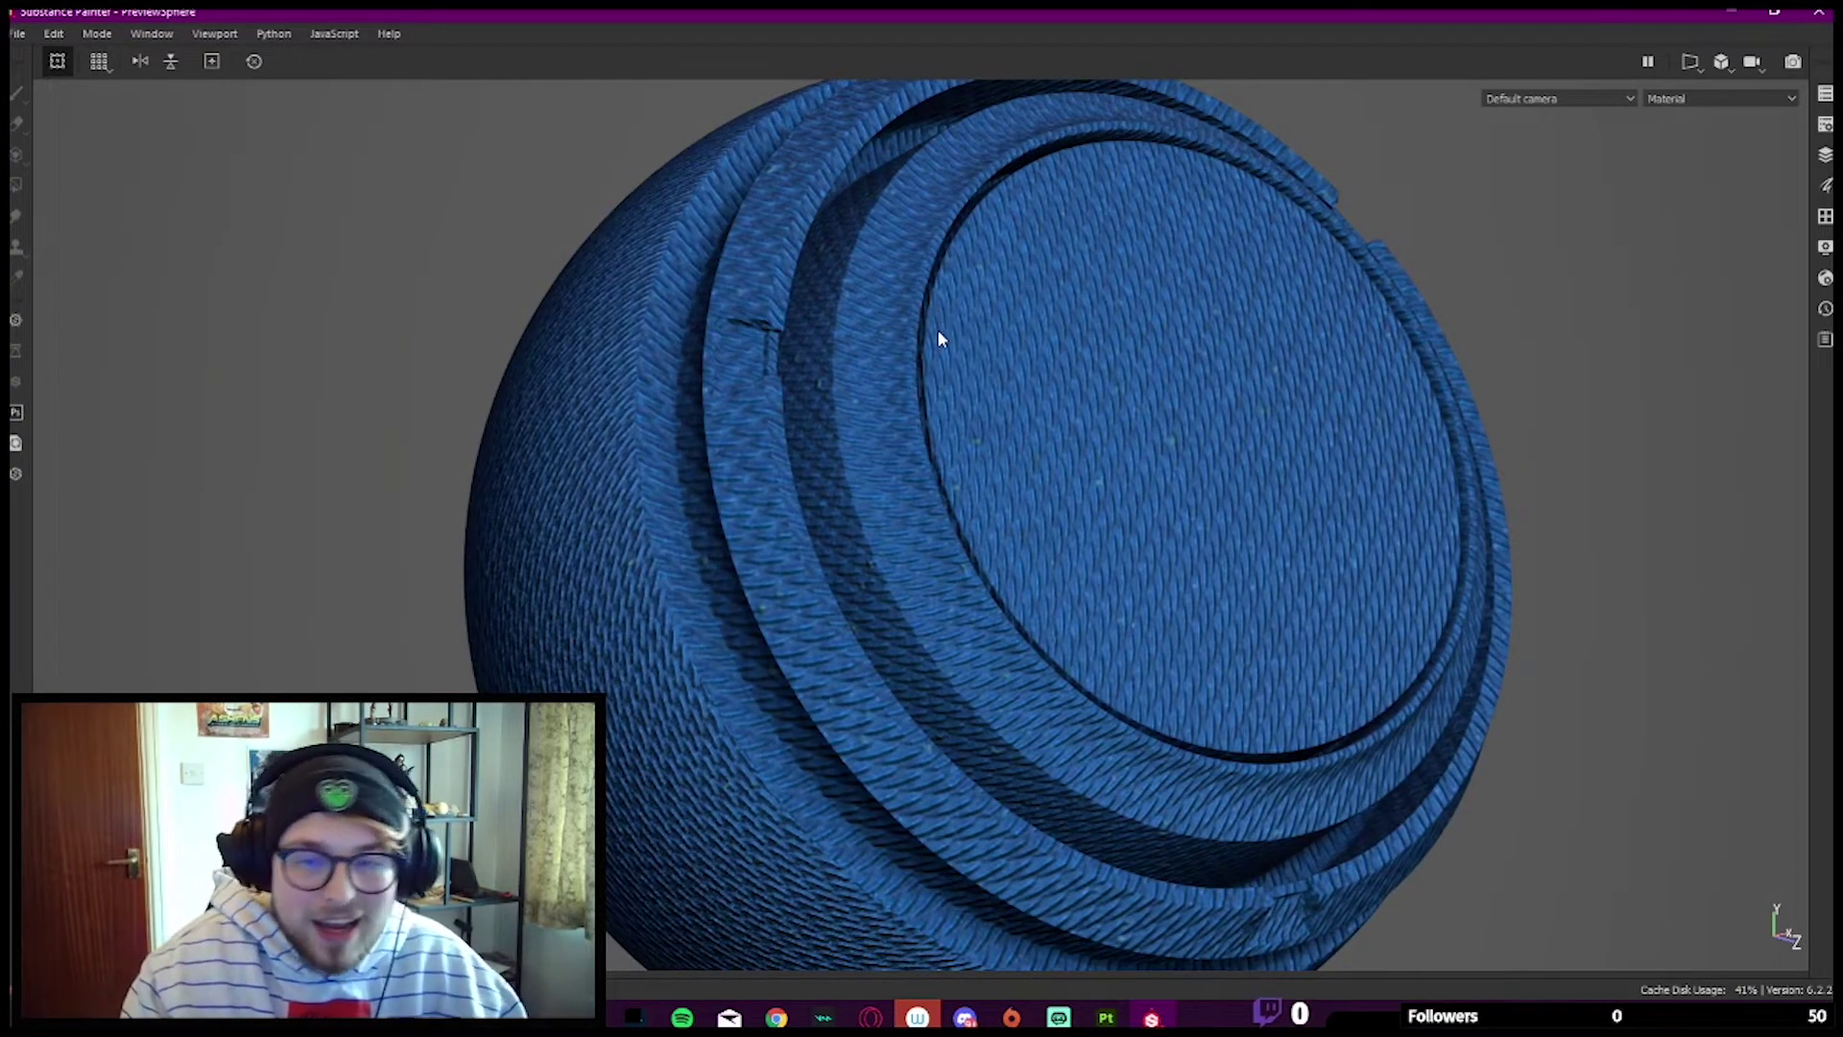
pyautogui.scroll(-2, 937, 331)
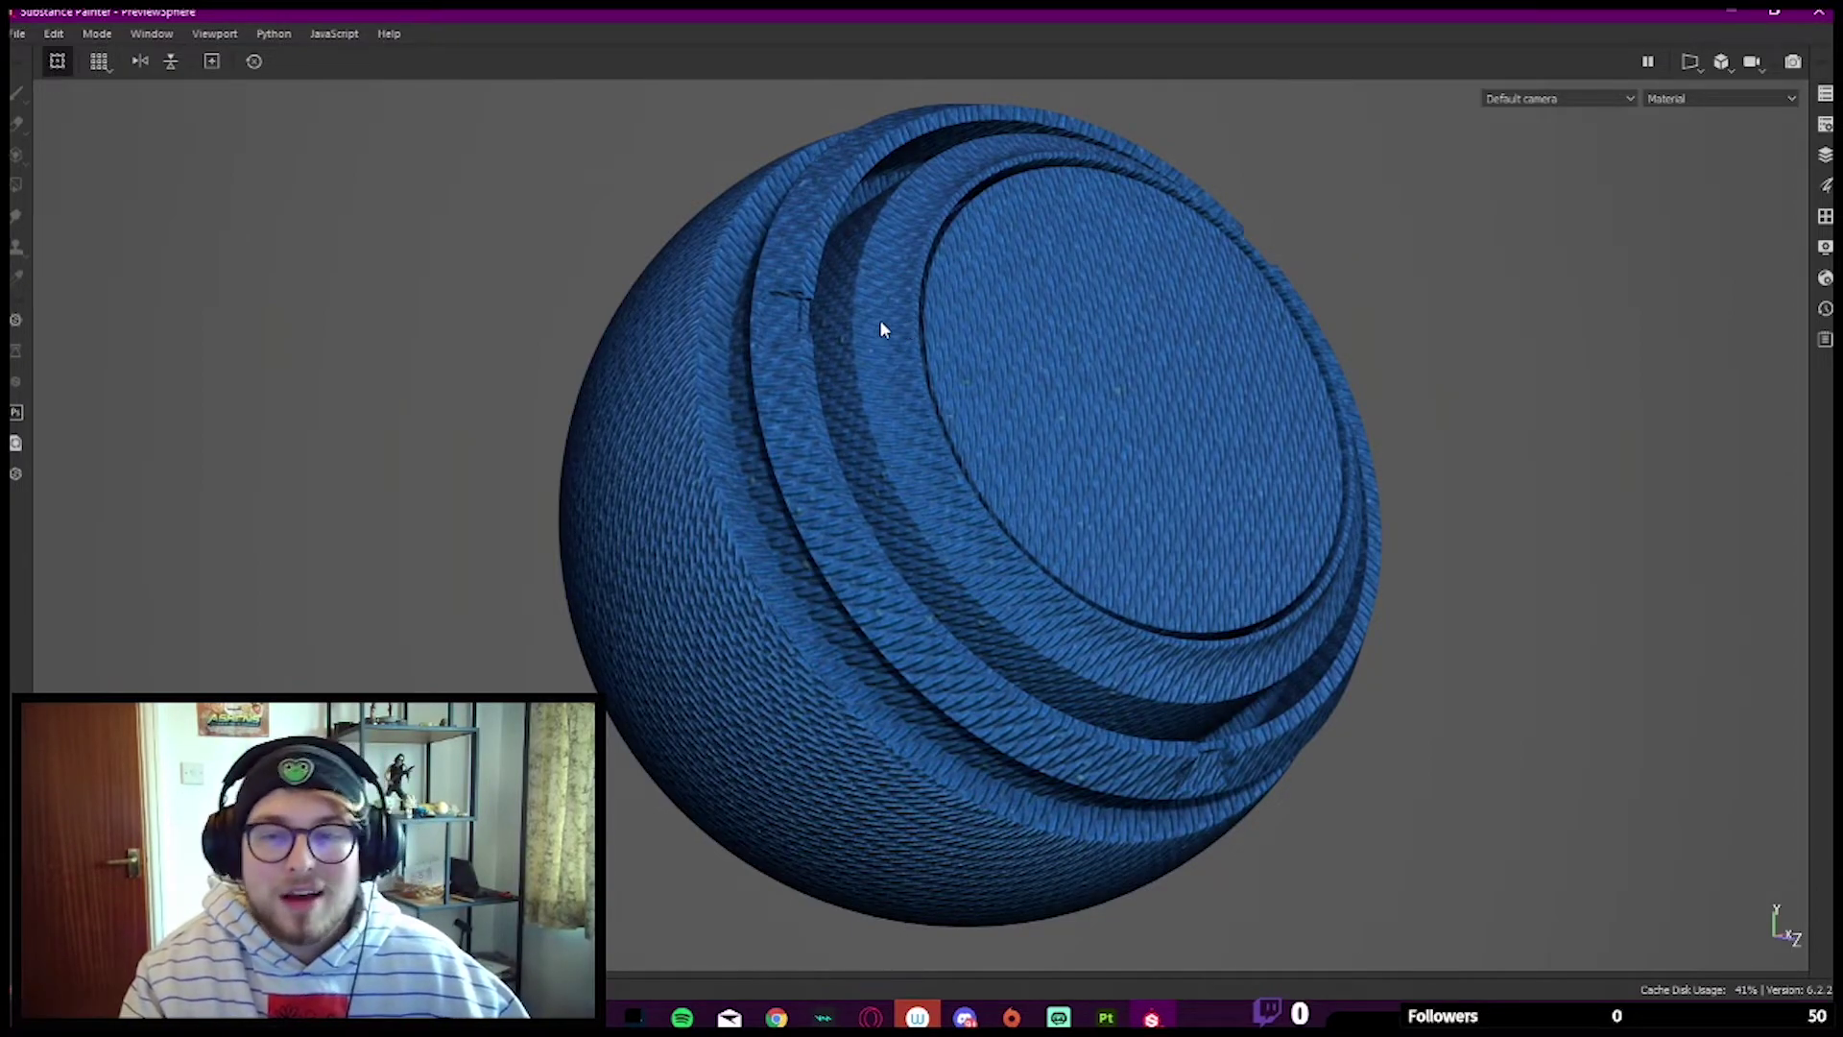
pyautogui.keyDown('alt'); pyautogui.moveTo(1025, 350); pyautogui.dragTo(1131, 384); pyautogui.keyUp('alt')
pyautogui.press('Tab')
pyautogui.keyDown('alt'); pyautogui.moveTo(994, 297); pyautogui.dragTo(958, 292); pyautogui.keyUp('alt')
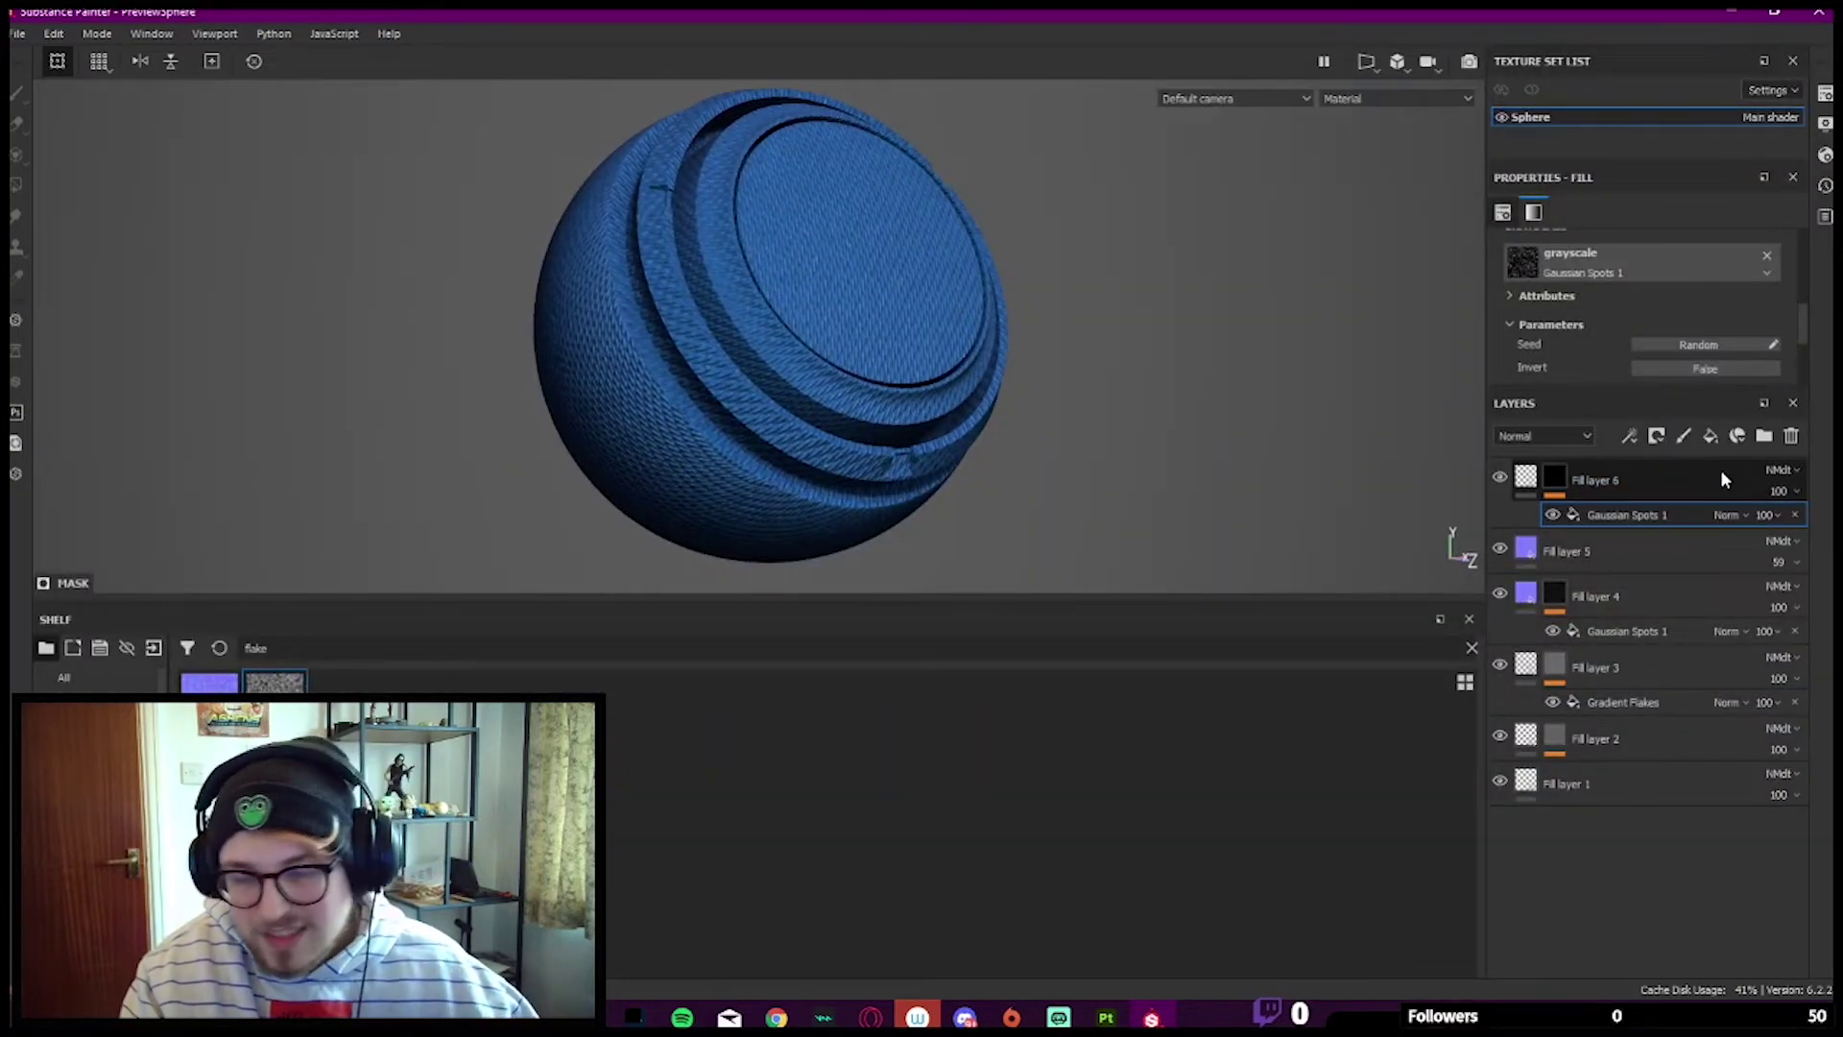
# Step: Add a new fill layer on top of the stack with a bitmap mask using Grunge Dirt Splats
pyautogui.click(1710, 436)
pyautogui.rightClick(1591, 482)
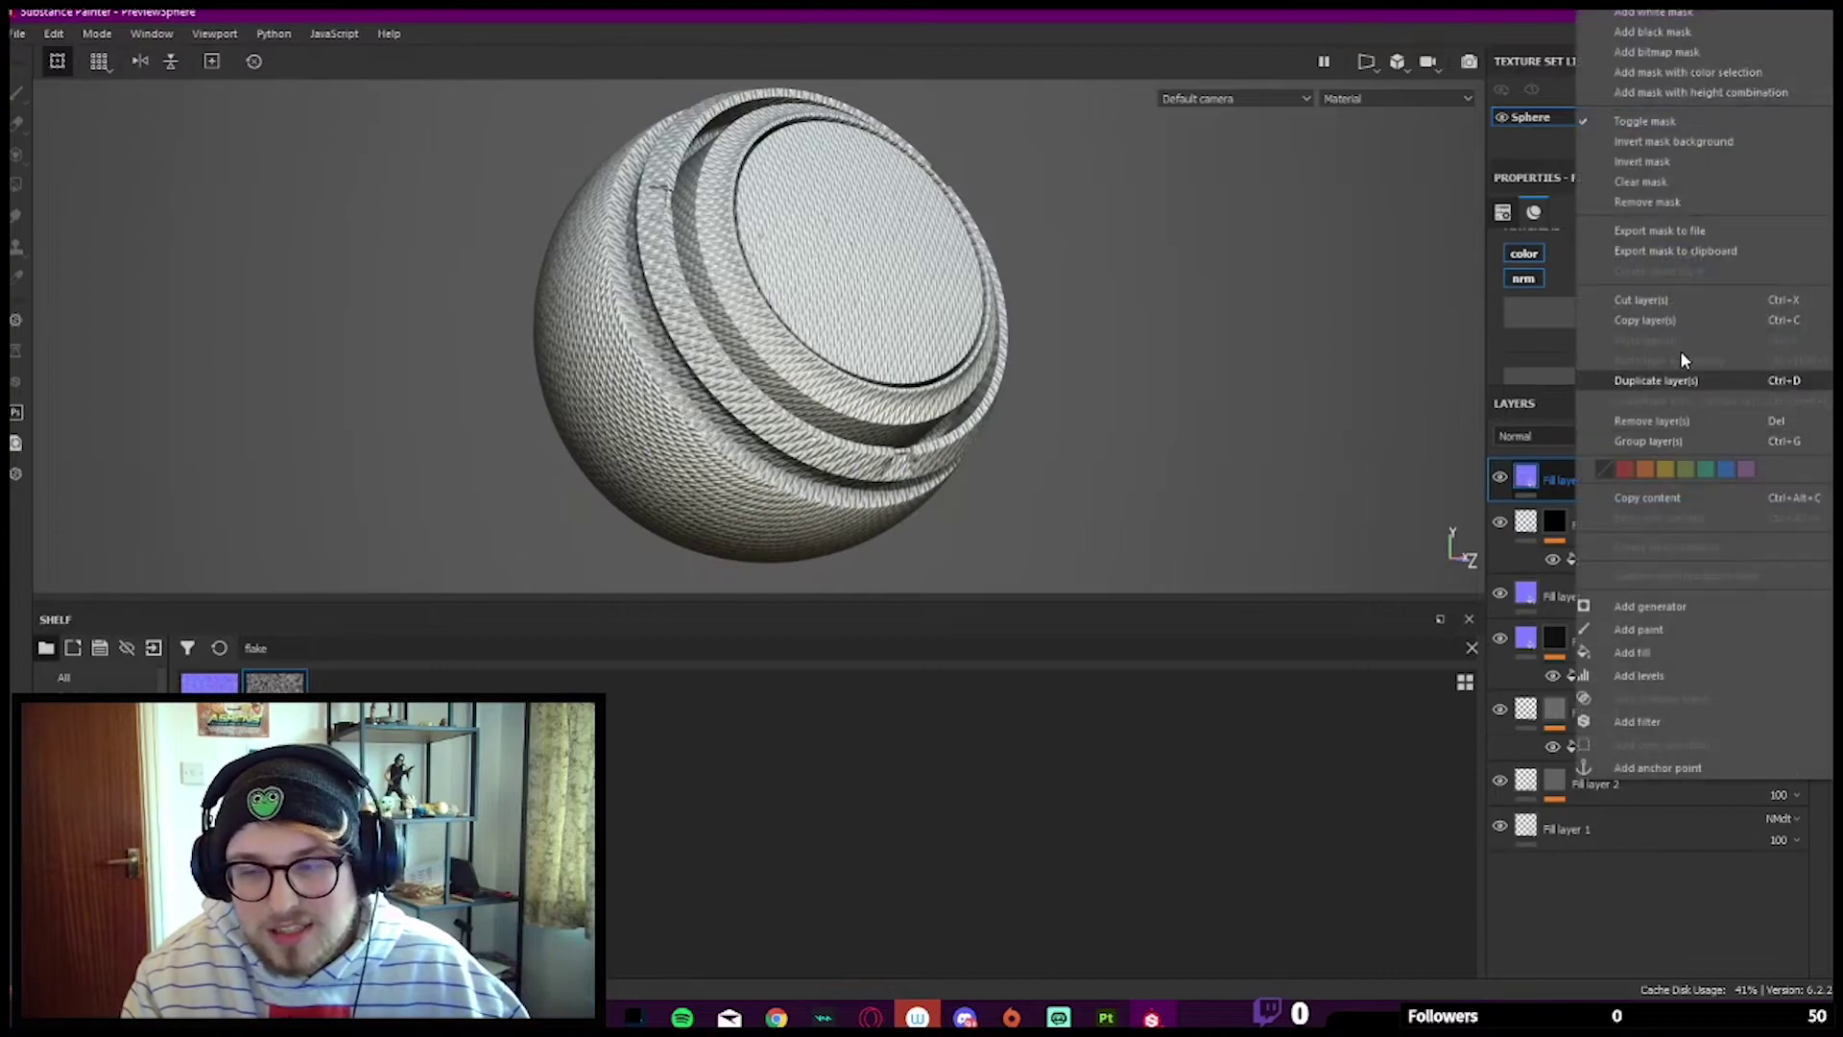
pyautogui.click(1687, 54)
pyautogui.write('G')
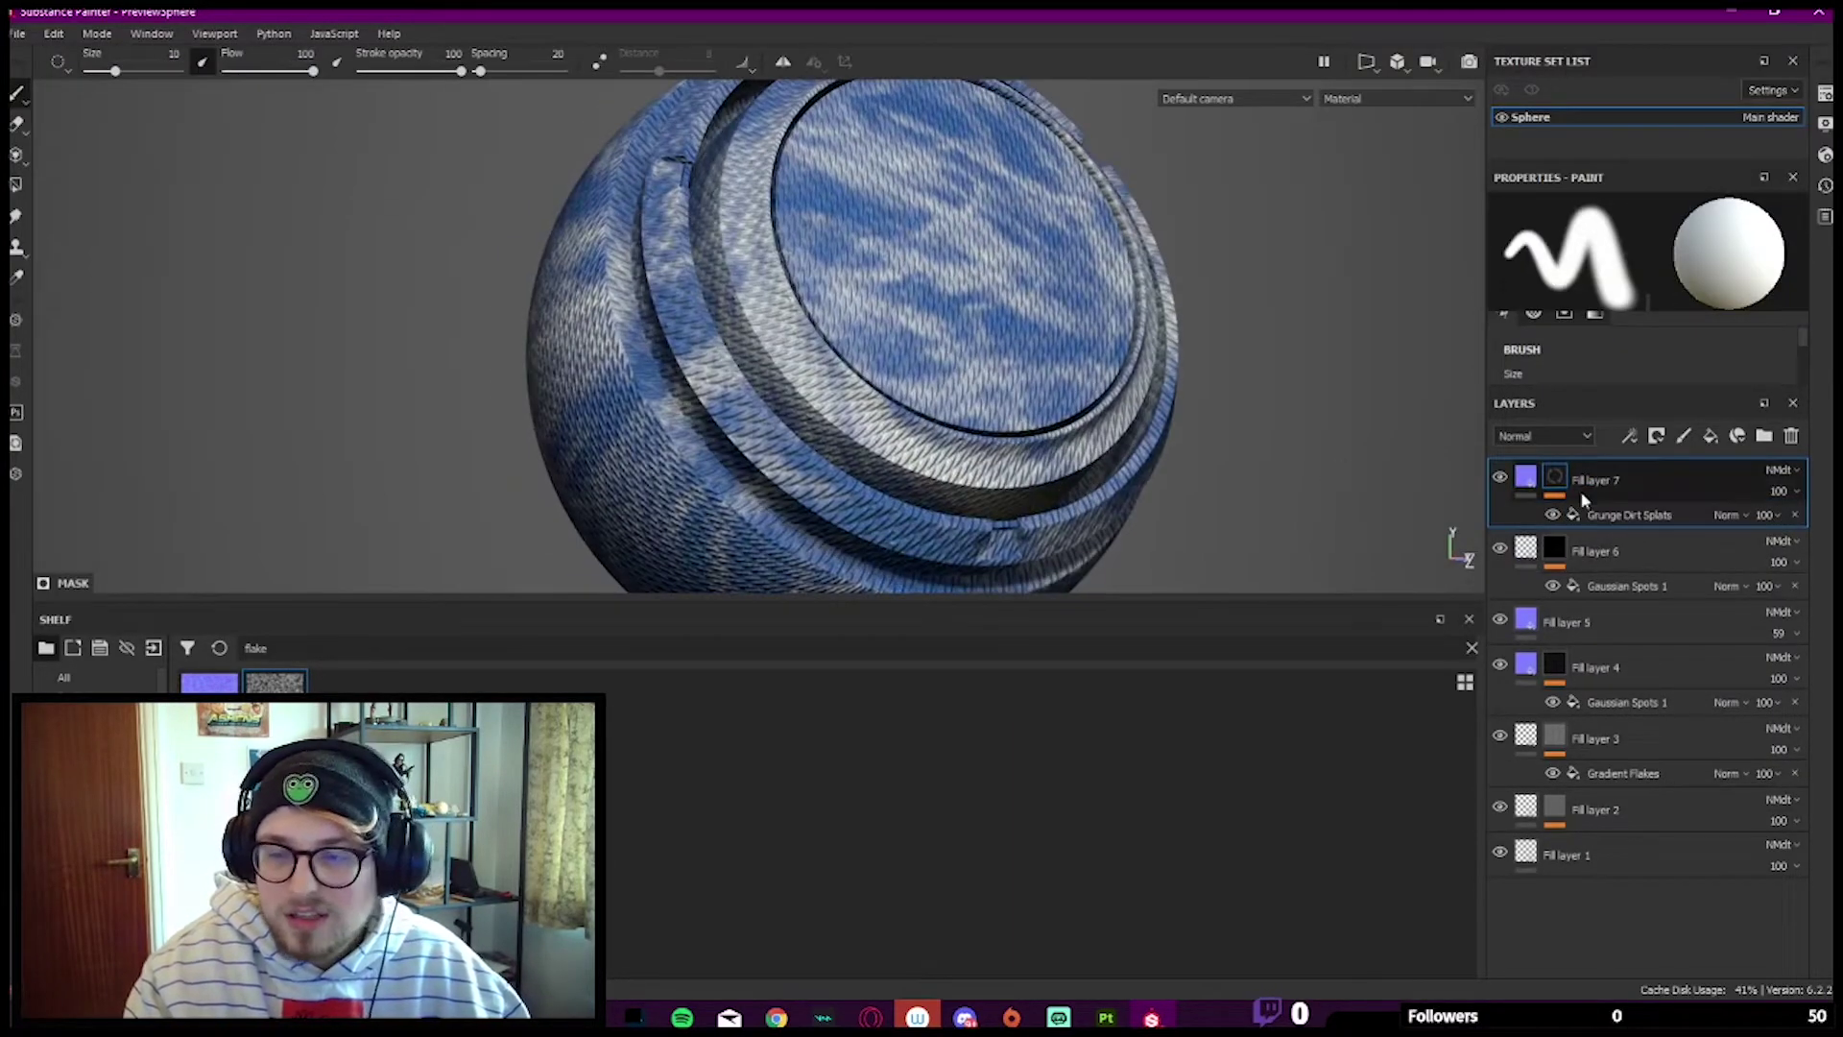
# Step: Restrict Fill layer 7 to the roughness channel only and adjust its Roughness value while viewing the sphere
pyautogui.click(1526, 477)
pyautogui.keyDown('alt'); pyautogui.click(1680, 253); pyautogui.keyUp('alt')
pyautogui.keyDown('alt'); pyautogui.moveTo(854, 307); pyautogui.dragTo(324, 344, button='middle'); pyautogui.keyUp('alt')
pyautogui.scroll(-1, 1670, 316)
pyautogui.moveTo(1584, 369)
pyautogui.mouseDown()
pyautogui.moveTo(1552, 369)
pyautogui.moveTo(1576, 370)
pyautogui.mouseUp()
pyautogui.keyDown('alt'); pyautogui.moveTo(788, 307); pyautogui.dragTo(1140, 292, button='middle'); pyautogui.keyUp('alt')
pyautogui.scroll(2, 1529, 300)
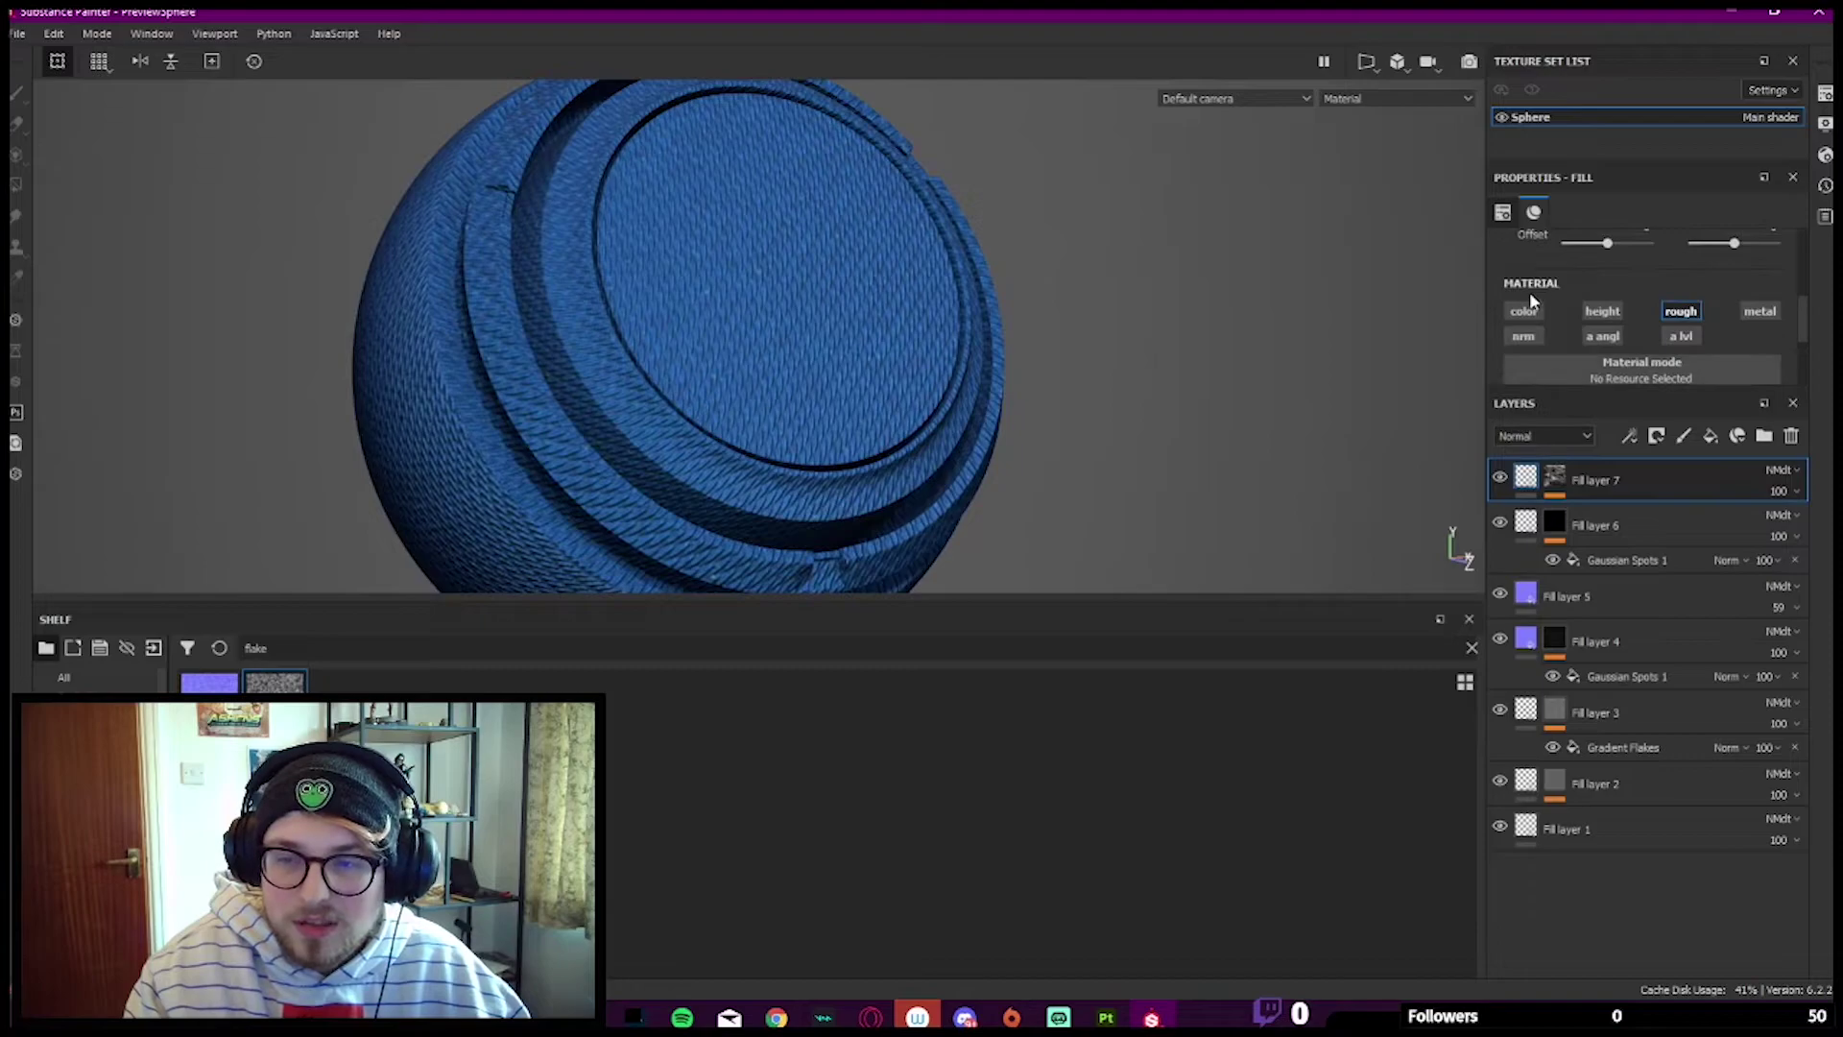
# Step: Enable the color channel on Fill layer 7 and set its base color to a dark desaturated blue
pyautogui.click(1529, 305)
pyautogui.scroll(-2, 1573, 344)
pyautogui.click(1594, 352)
pyautogui.moveTo(1623, 414); pyautogui.dragTo(1555, 513)
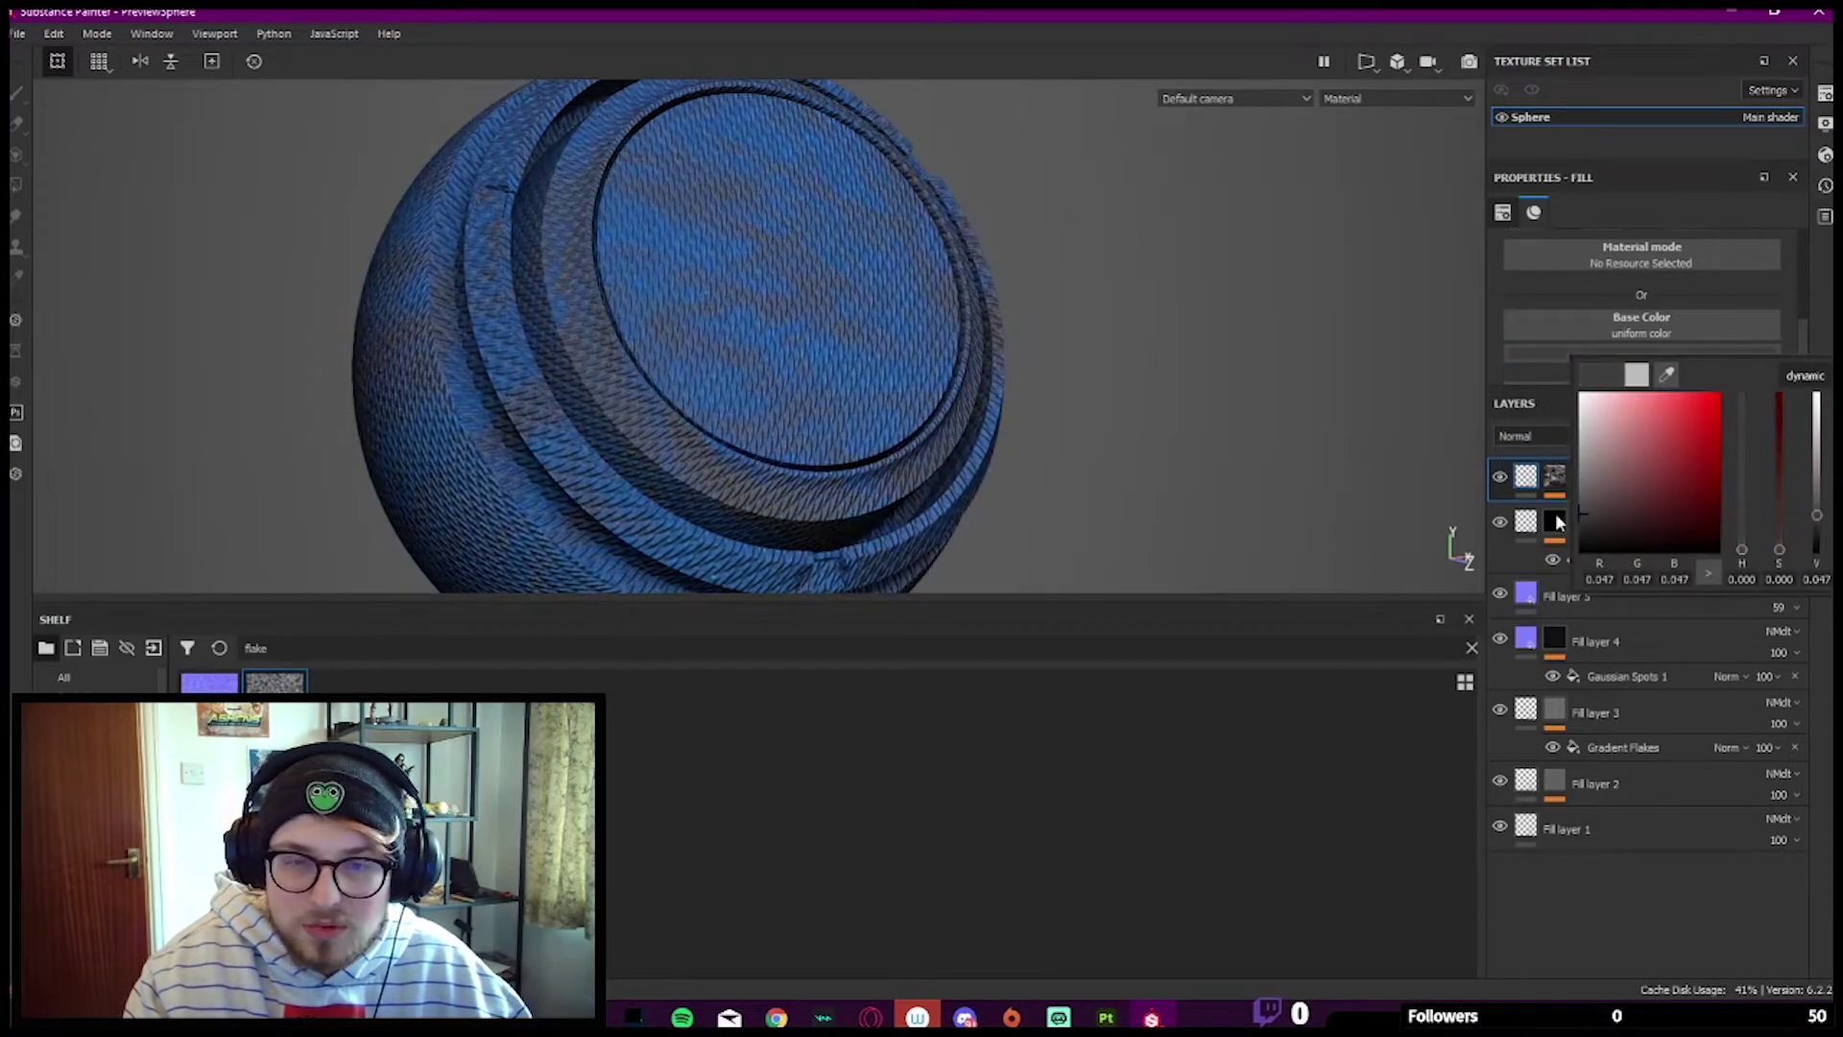
pyautogui.moveTo(1741, 485); pyautogui.dragTo(1742, 452)
pyautogui.moveTo(1624, 531)
pyautogui.mouseDown()
pyautogui.moveTo(1598, 506)
pyautogui.moveTo(1695, 494)
pyautogui.moveTo(1636, 498)
pyautogui.mouseUp()
pyautogui.click(1155, 418)
pyautogui.keyDown('alt'); pyautogui.moveTo(968, 352); pyautogui.dragTo(1023, 331, button='middle'); pyautogui.keyUp('alt')
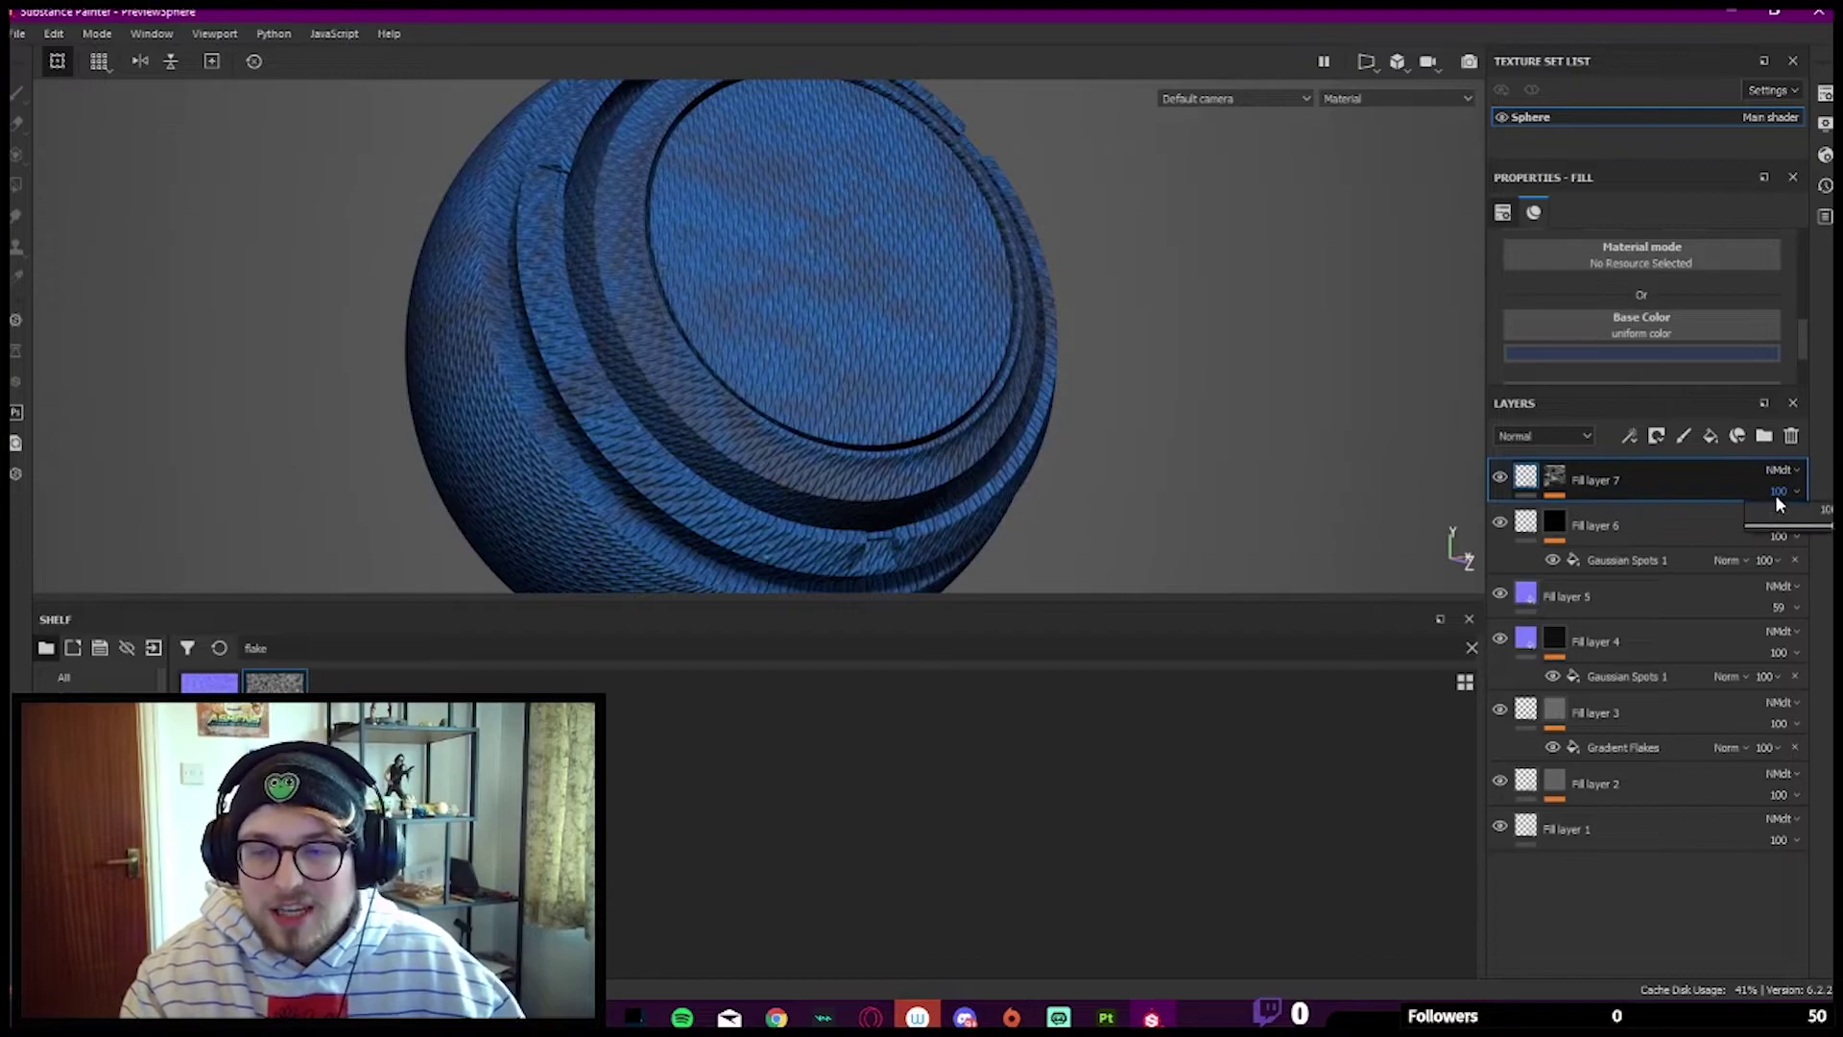
# Step: Switch the layer list to the Base Color channel and lower Fill layer 7's opacity to 39
pyautogui.click(1541, 436)
pyautogui.click(1523, 459)
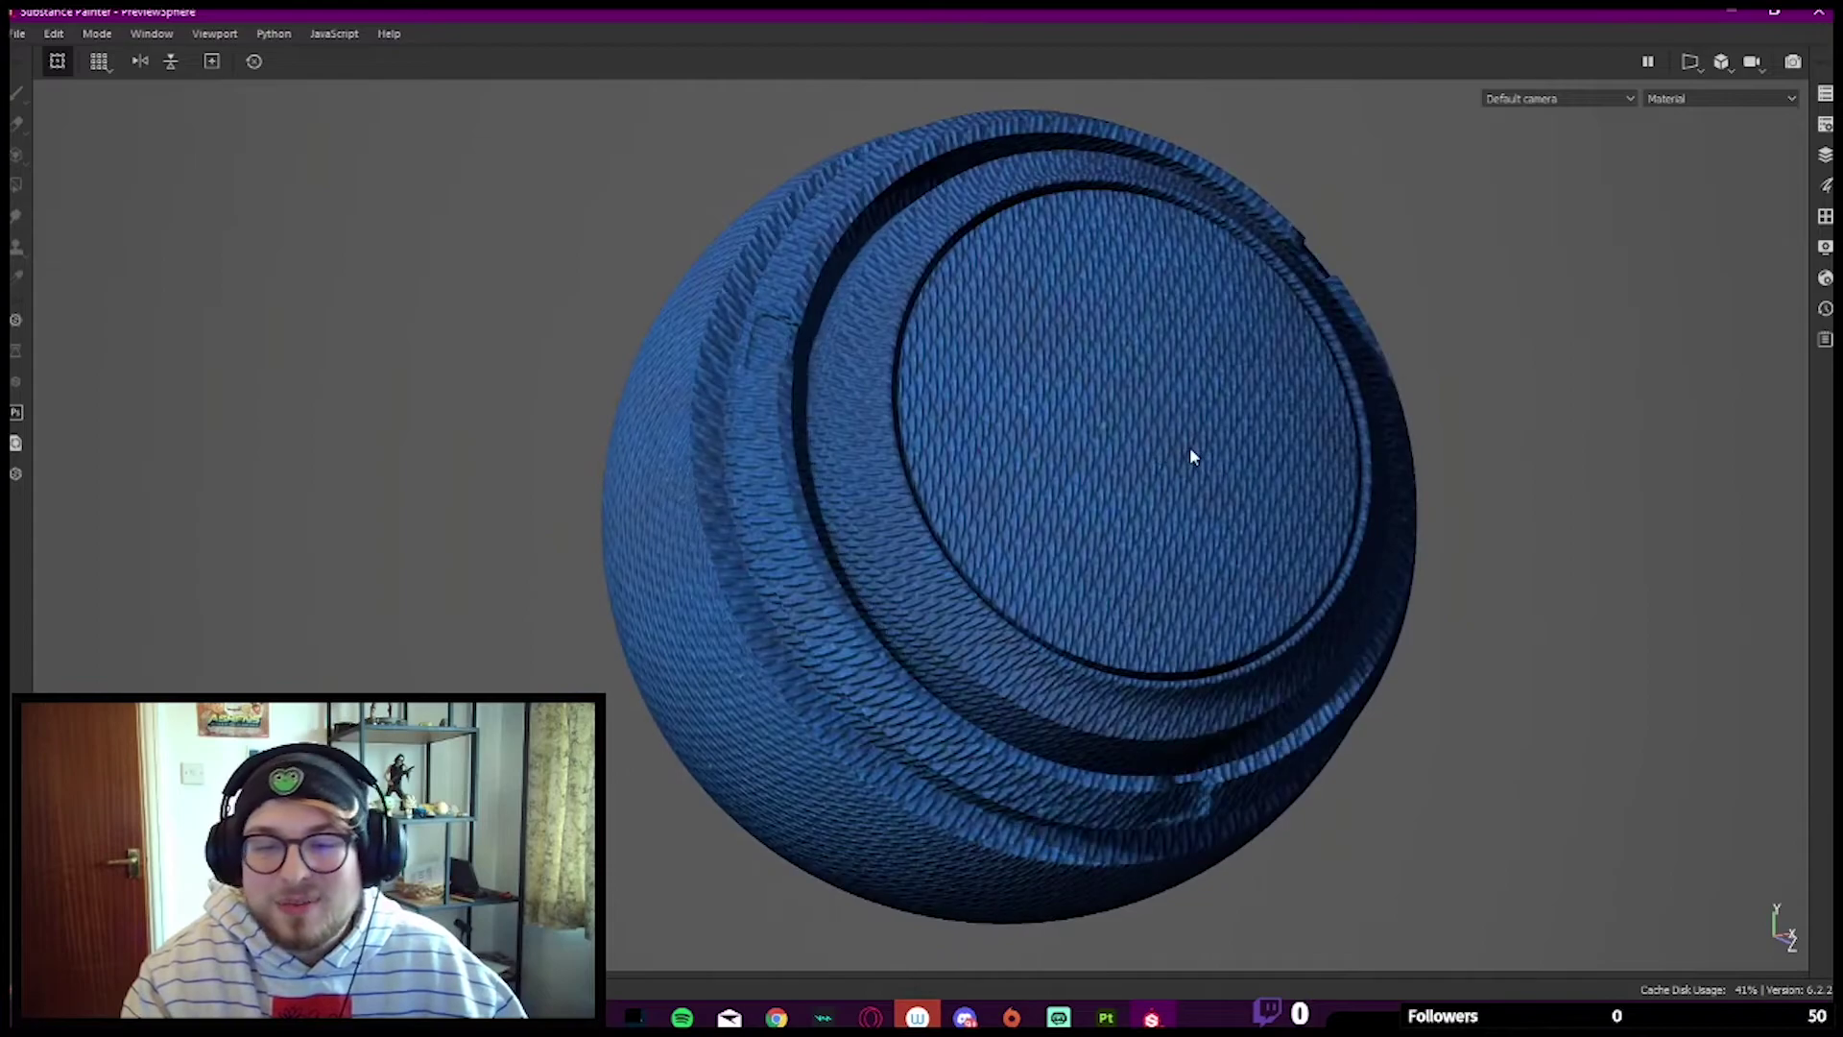
pyautogui.scroll(-3, 1056, 475)
pyautogui.keyDown('alt'); pyautogui.moveTo(1056, 475); pyautogui.dragTo(1057, 434, button='middle'); pyautogui.keyUp('alt')
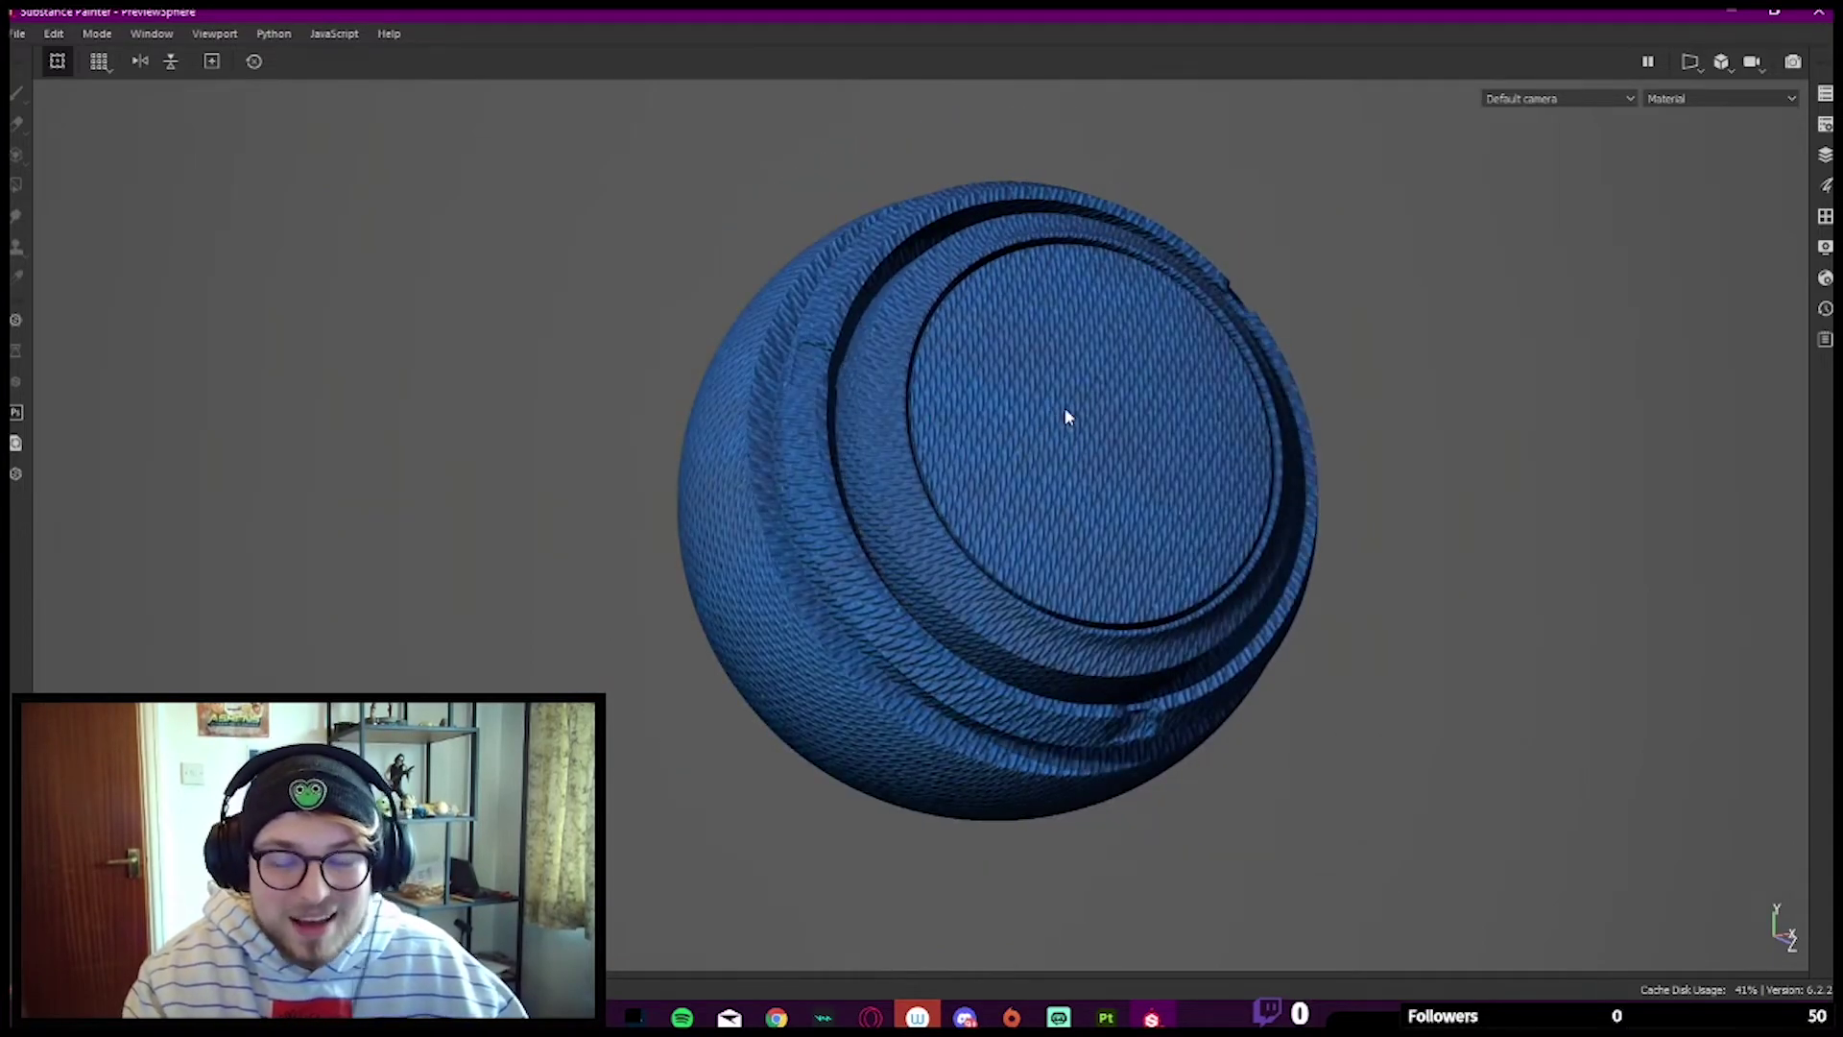
pyautogui.keyDown('alt'); pyautogui.moveTo(1063, 407); pyautogui.dragTo(1123, 378); pyautogui.keyUp('alt')
pyautogui.press('Tab')
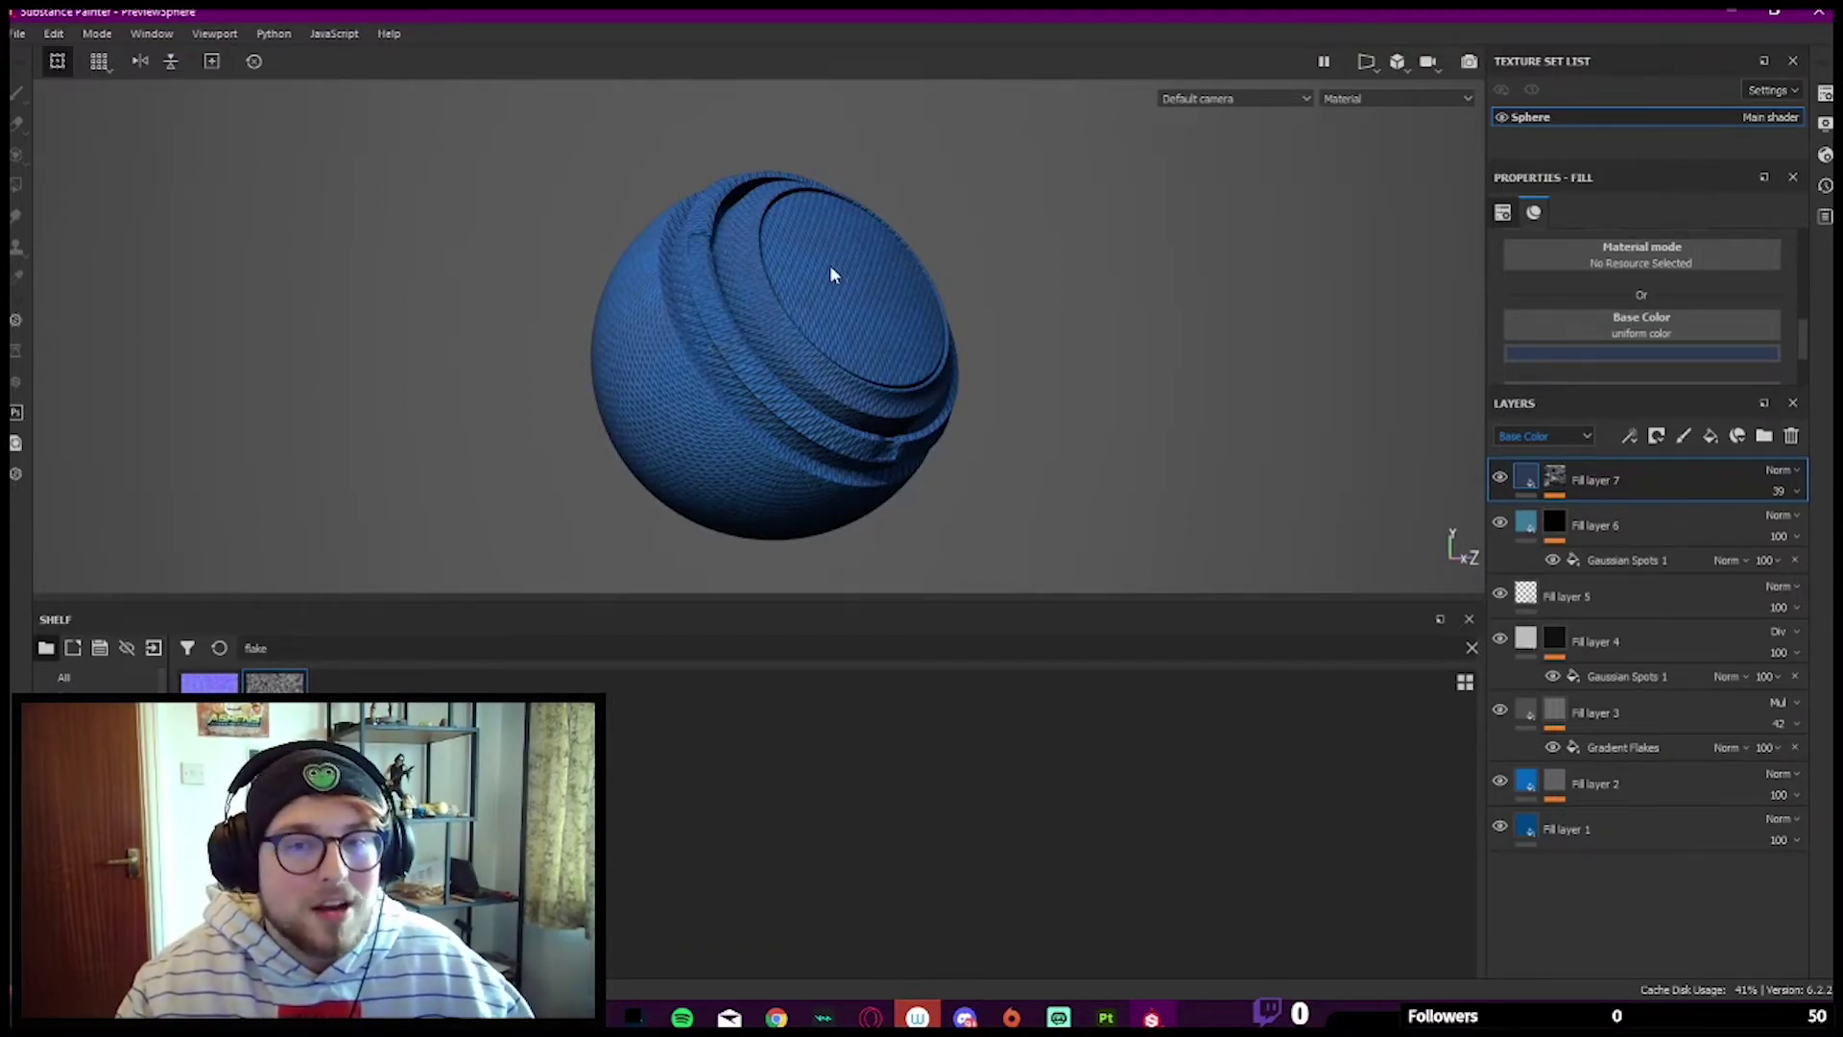
pyautogui.keyDown('alt'); pyautogui.moveTo(832, 276); pyautogui.dragTo(847, 278); pyautogui.keyUp('alt')
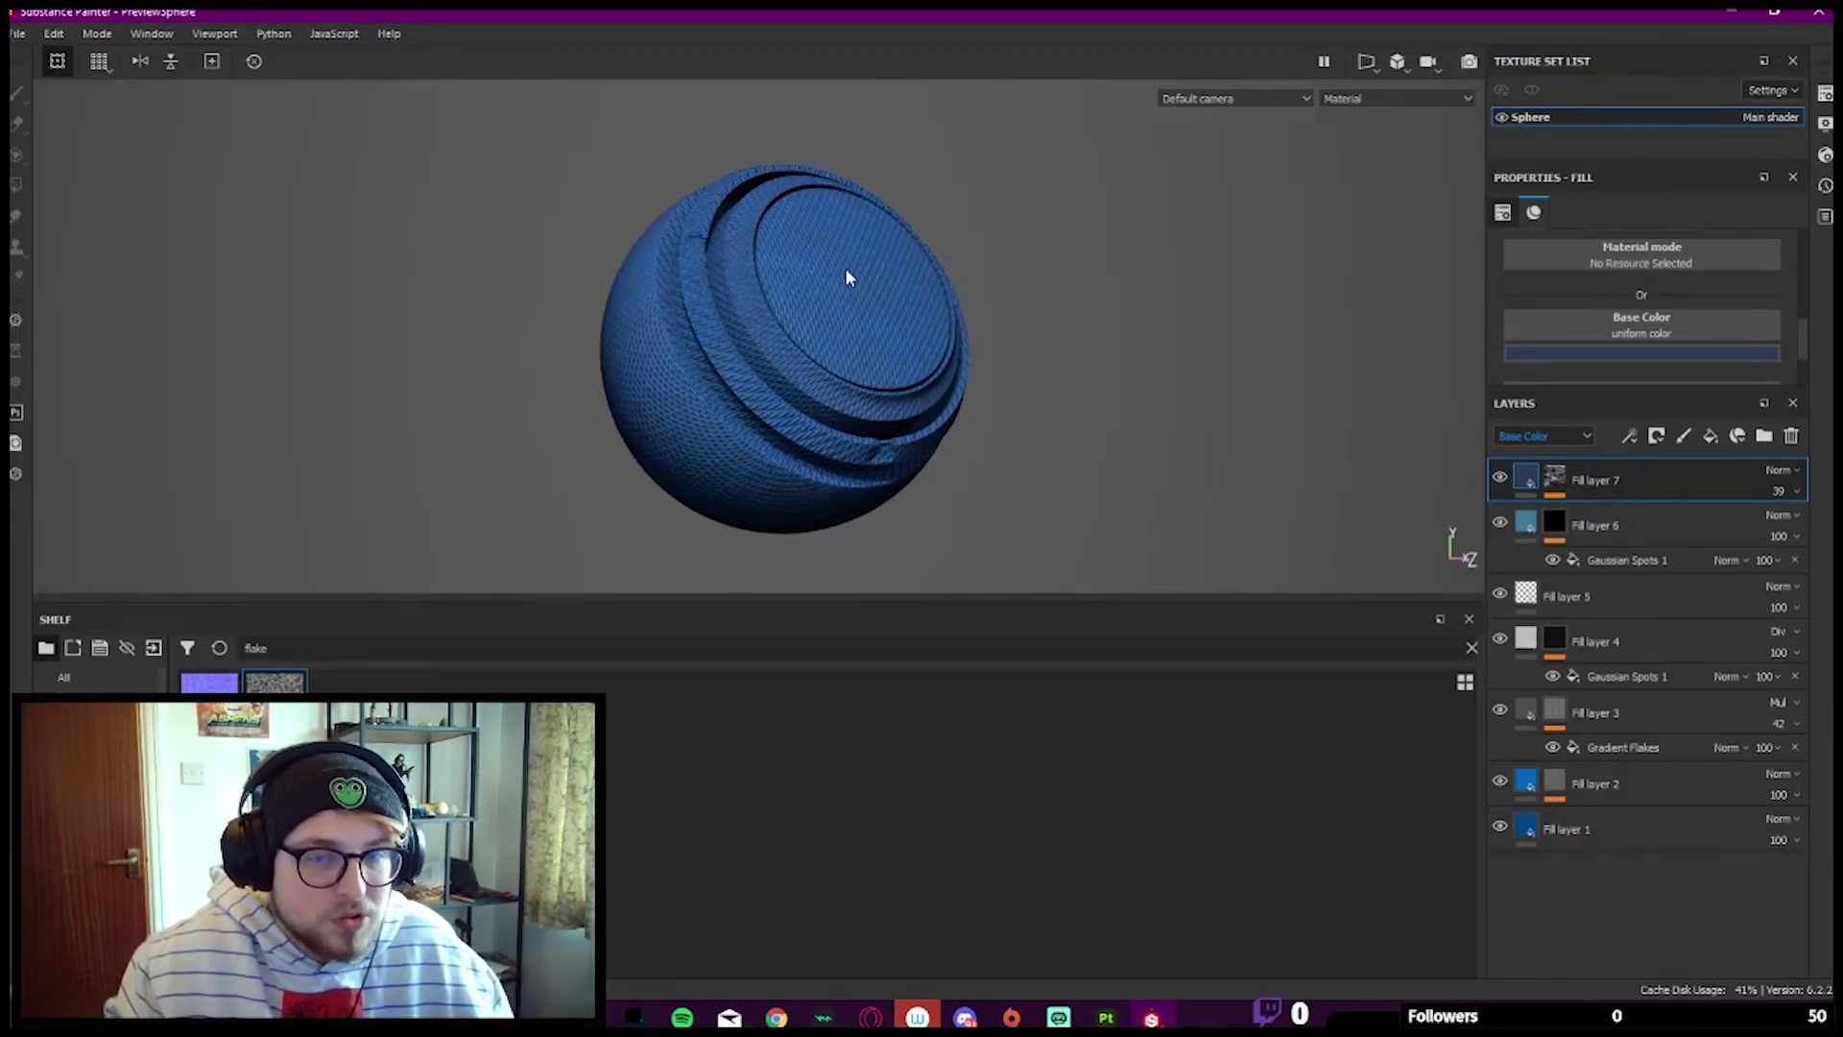
# Step: Reduce Fill layer 7's Base Color opacity to 28 and check the fabric up close
pyautogui.click(1786, 490)
pyautogui.moveTo(1784, 527); pyautogui.dragTo(1776, 526)
pyautogui.press('Tab')
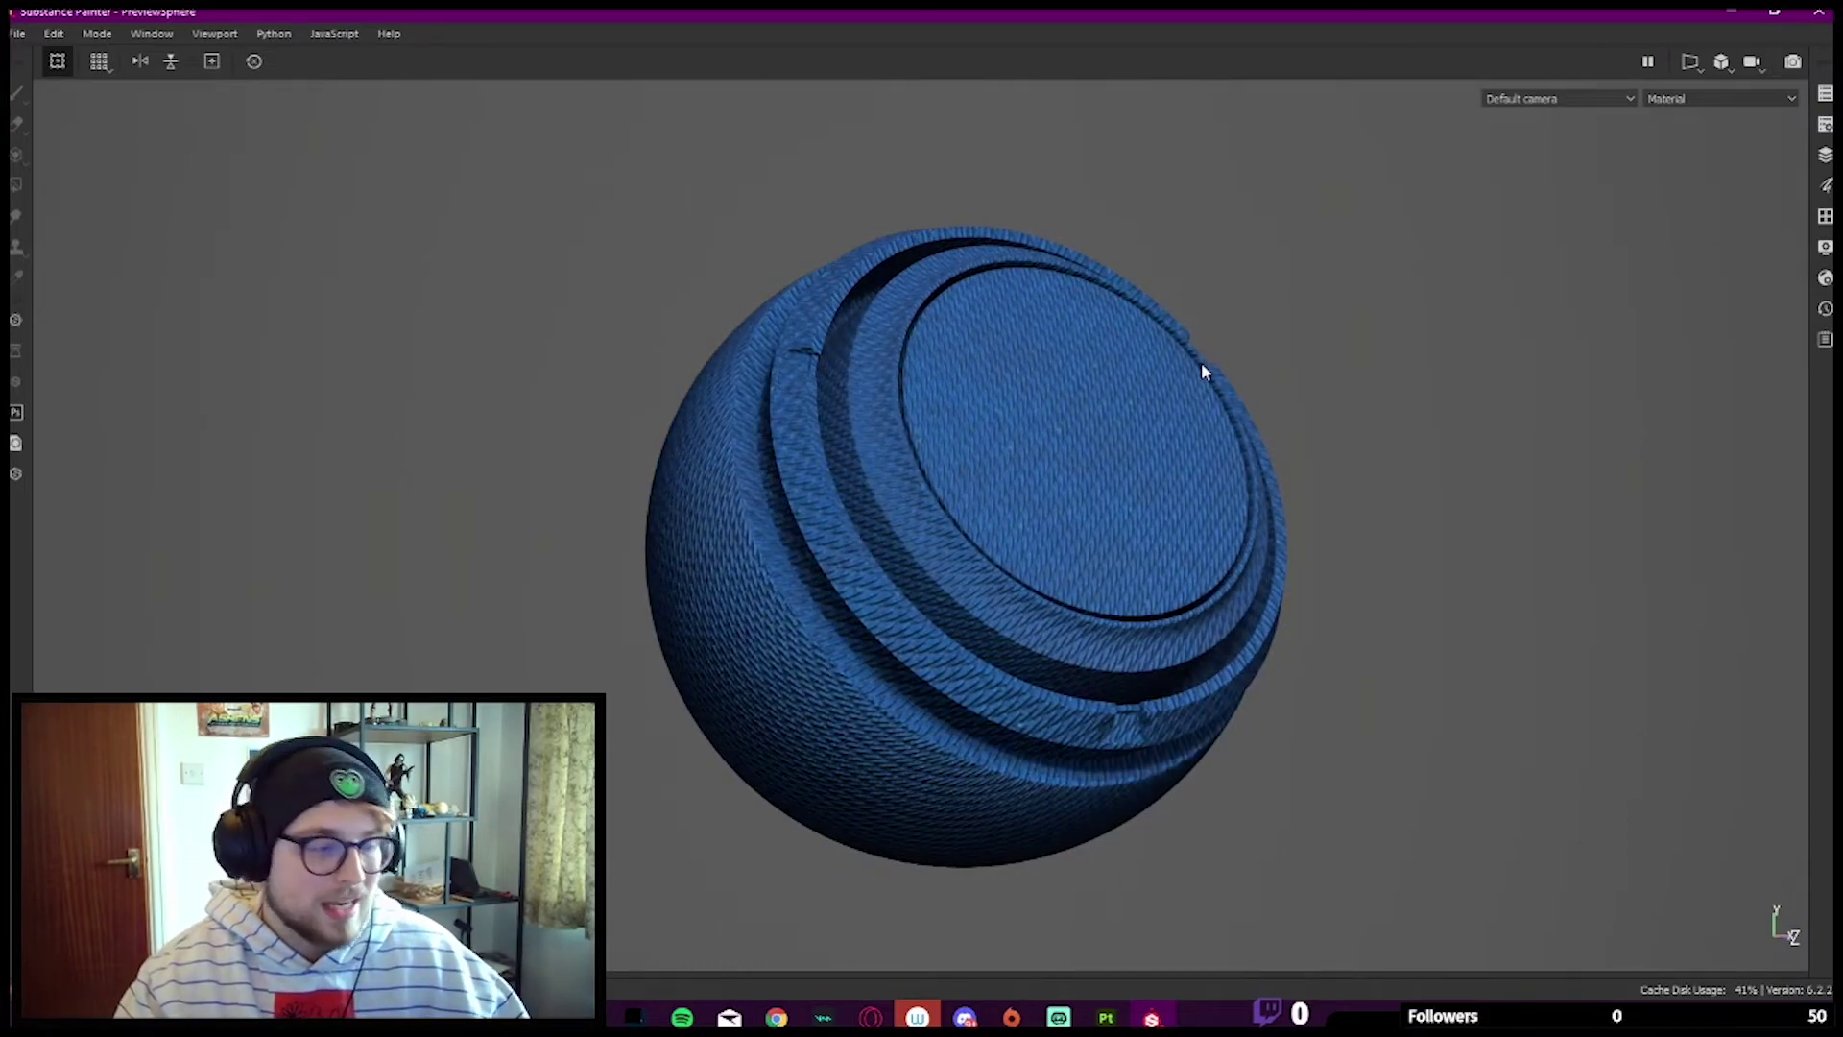
pyautogui.scroll(3, 1202, 361)
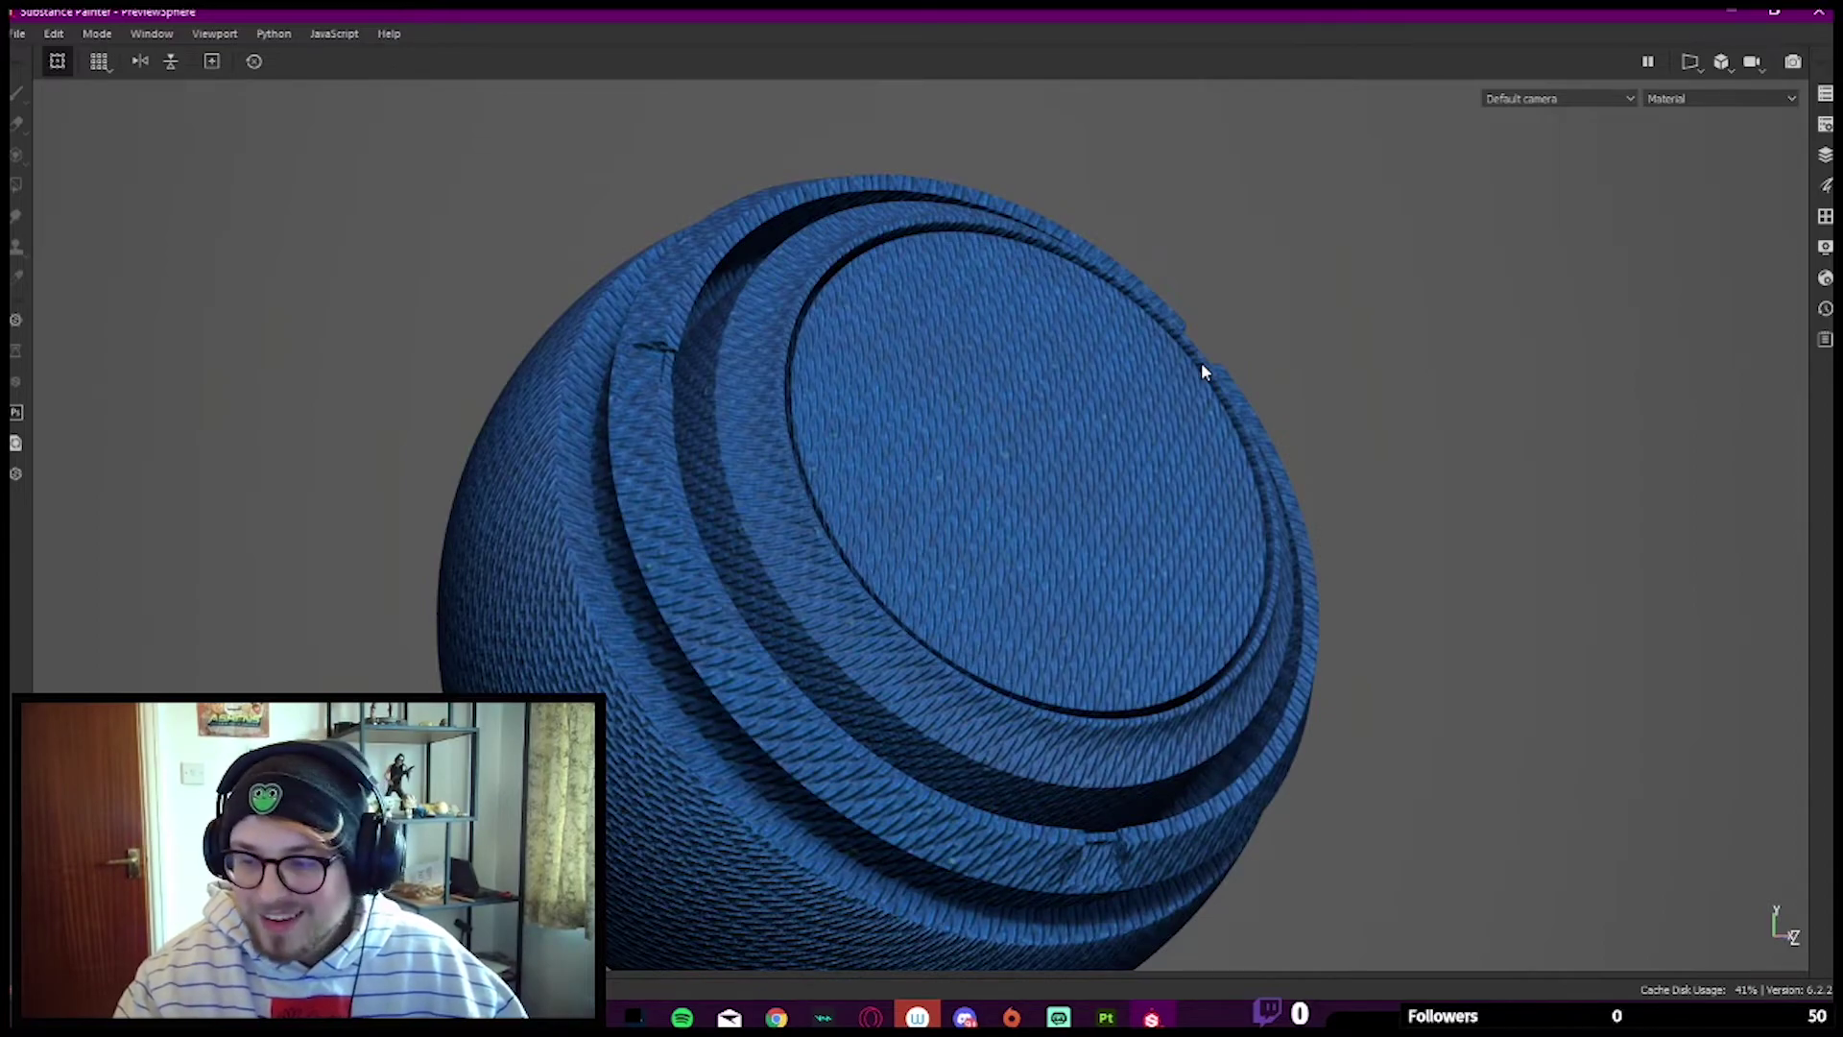
# Step: Compare the sphere with and without Fill layers 3 to 7, ending with all layers shown
pyautogui.press('Tab')
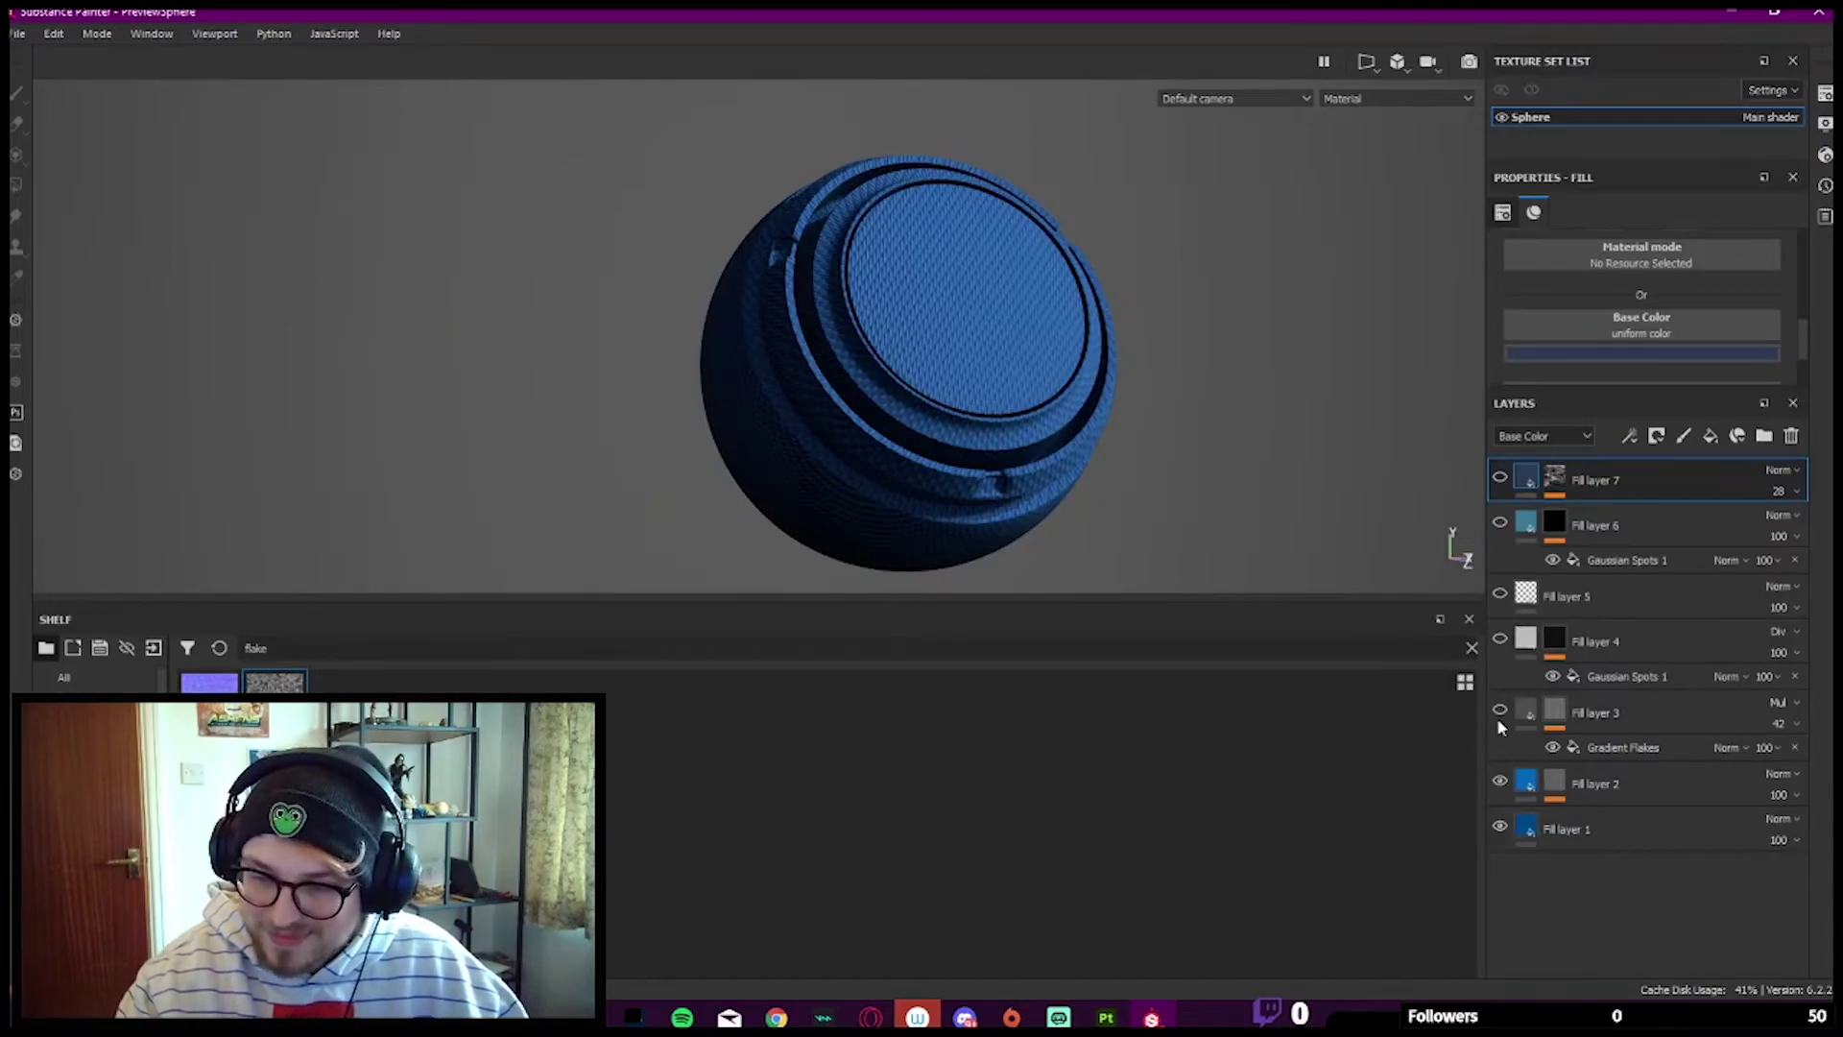
pyautogui.keyDown('alt'); pyautogui.moveTo(855, 337); pyautogui.dragTo(816, 327, button='middle'); pyautogui.keyUp('alt')
pyautogui.press('Tab')
pyautogui.keyDown('shift'); pyautogui.moveTo(816, 313); pyautogui.dragTo(1006, 377, button='right'); pyautogui.keyUp('shift')
pyautogui.press('f')
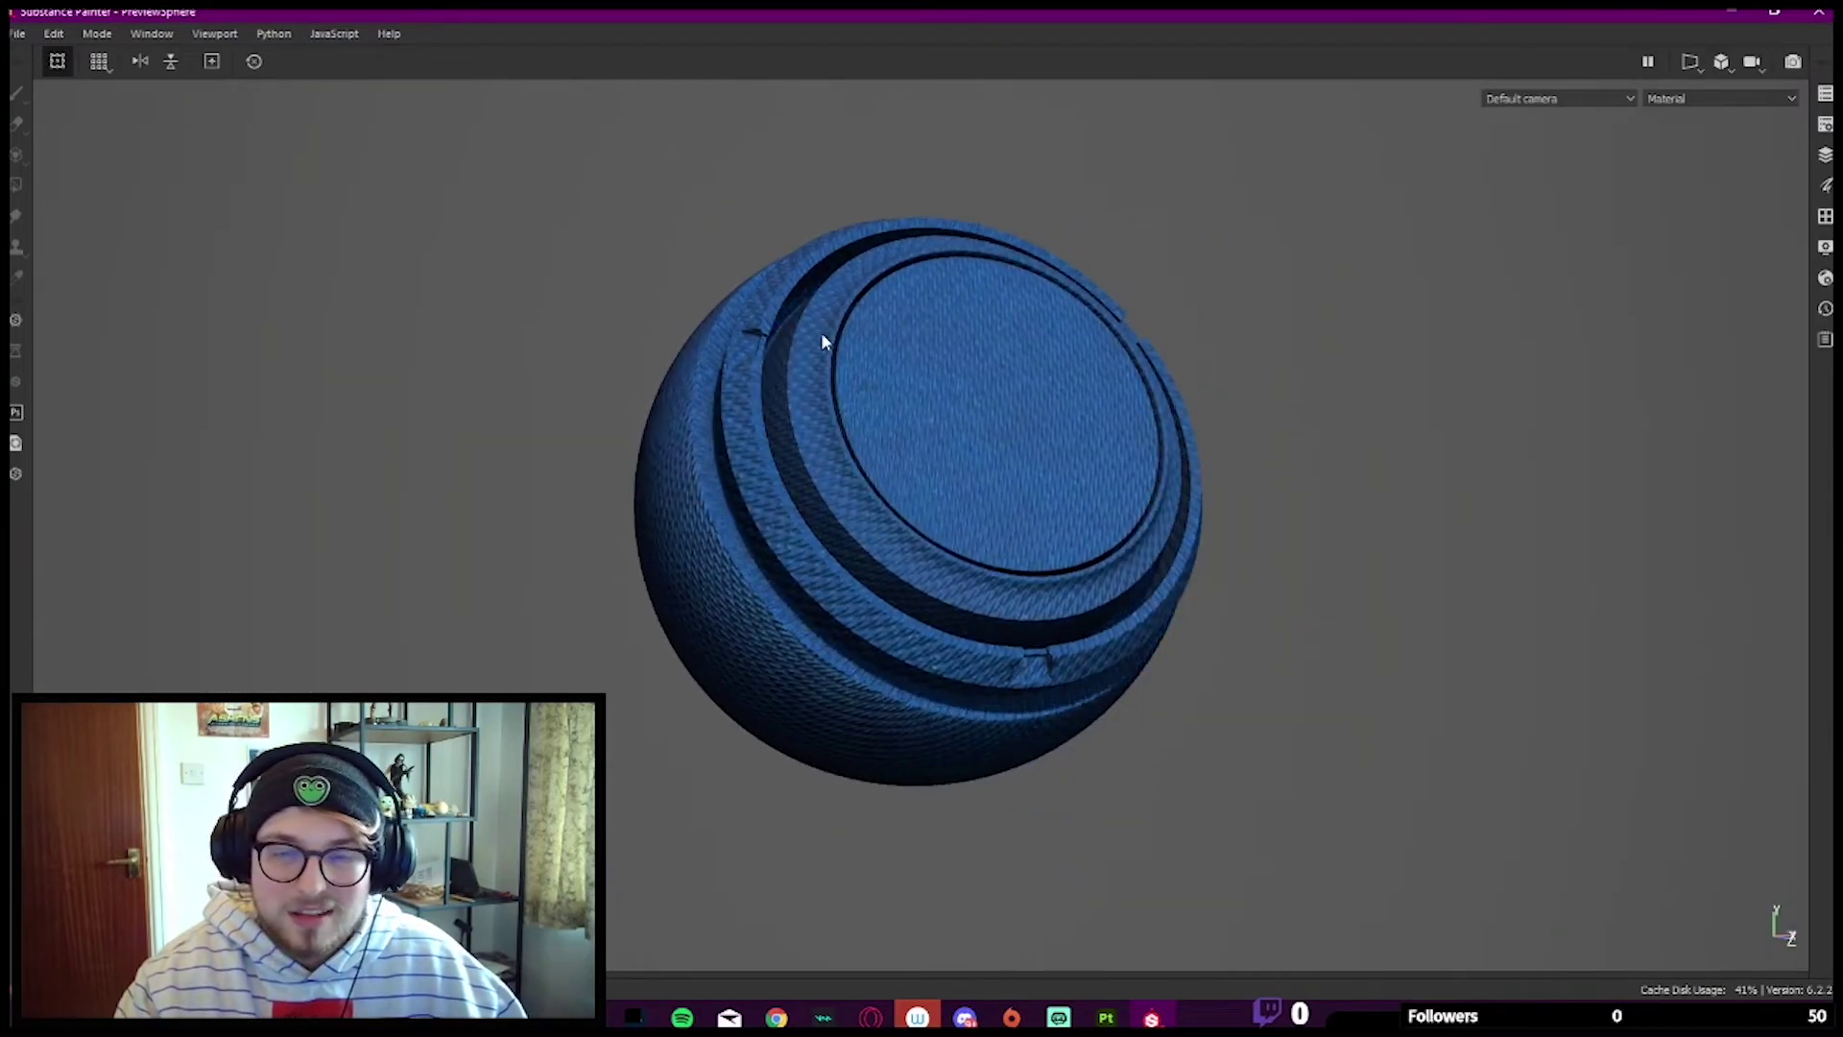
pyautogui.keyDown('alt'); pyautogui.moveTo(821, 336); pyautogui.dragTo(902, 334); pyautogui.keyUp('alt')
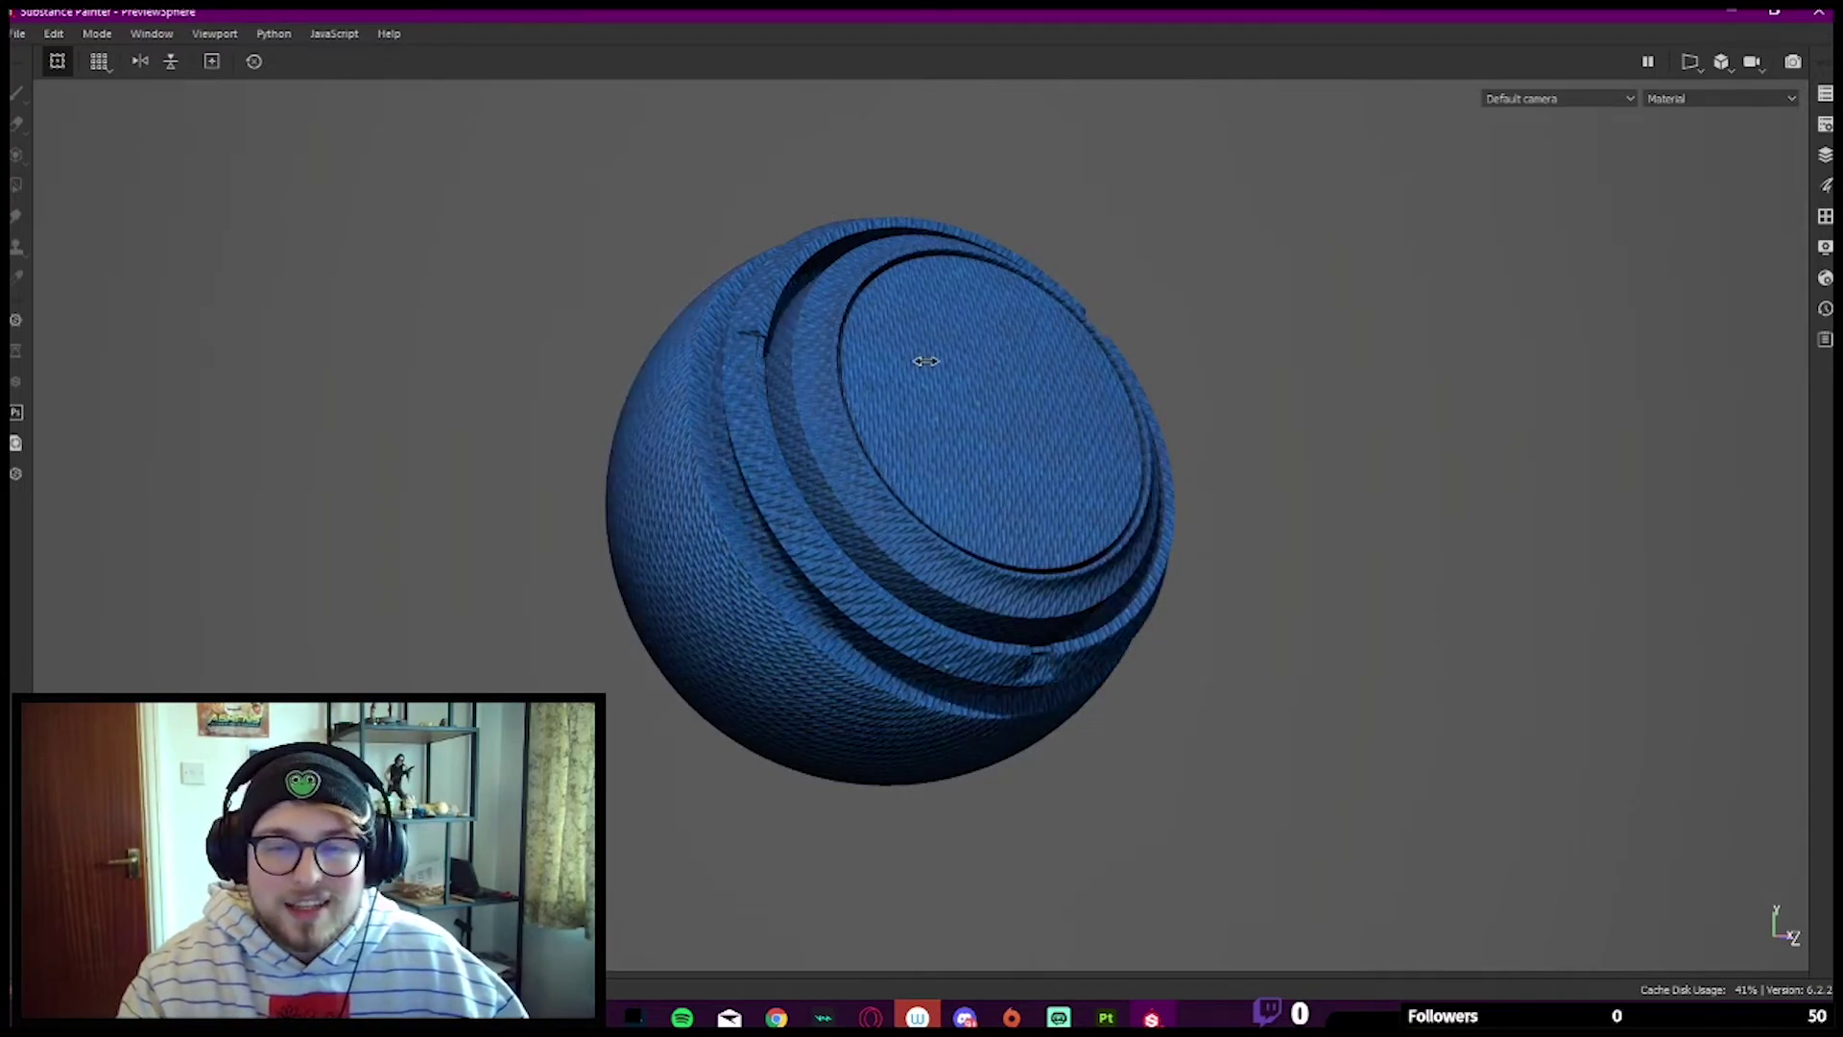
pyautogui.press('Tab')
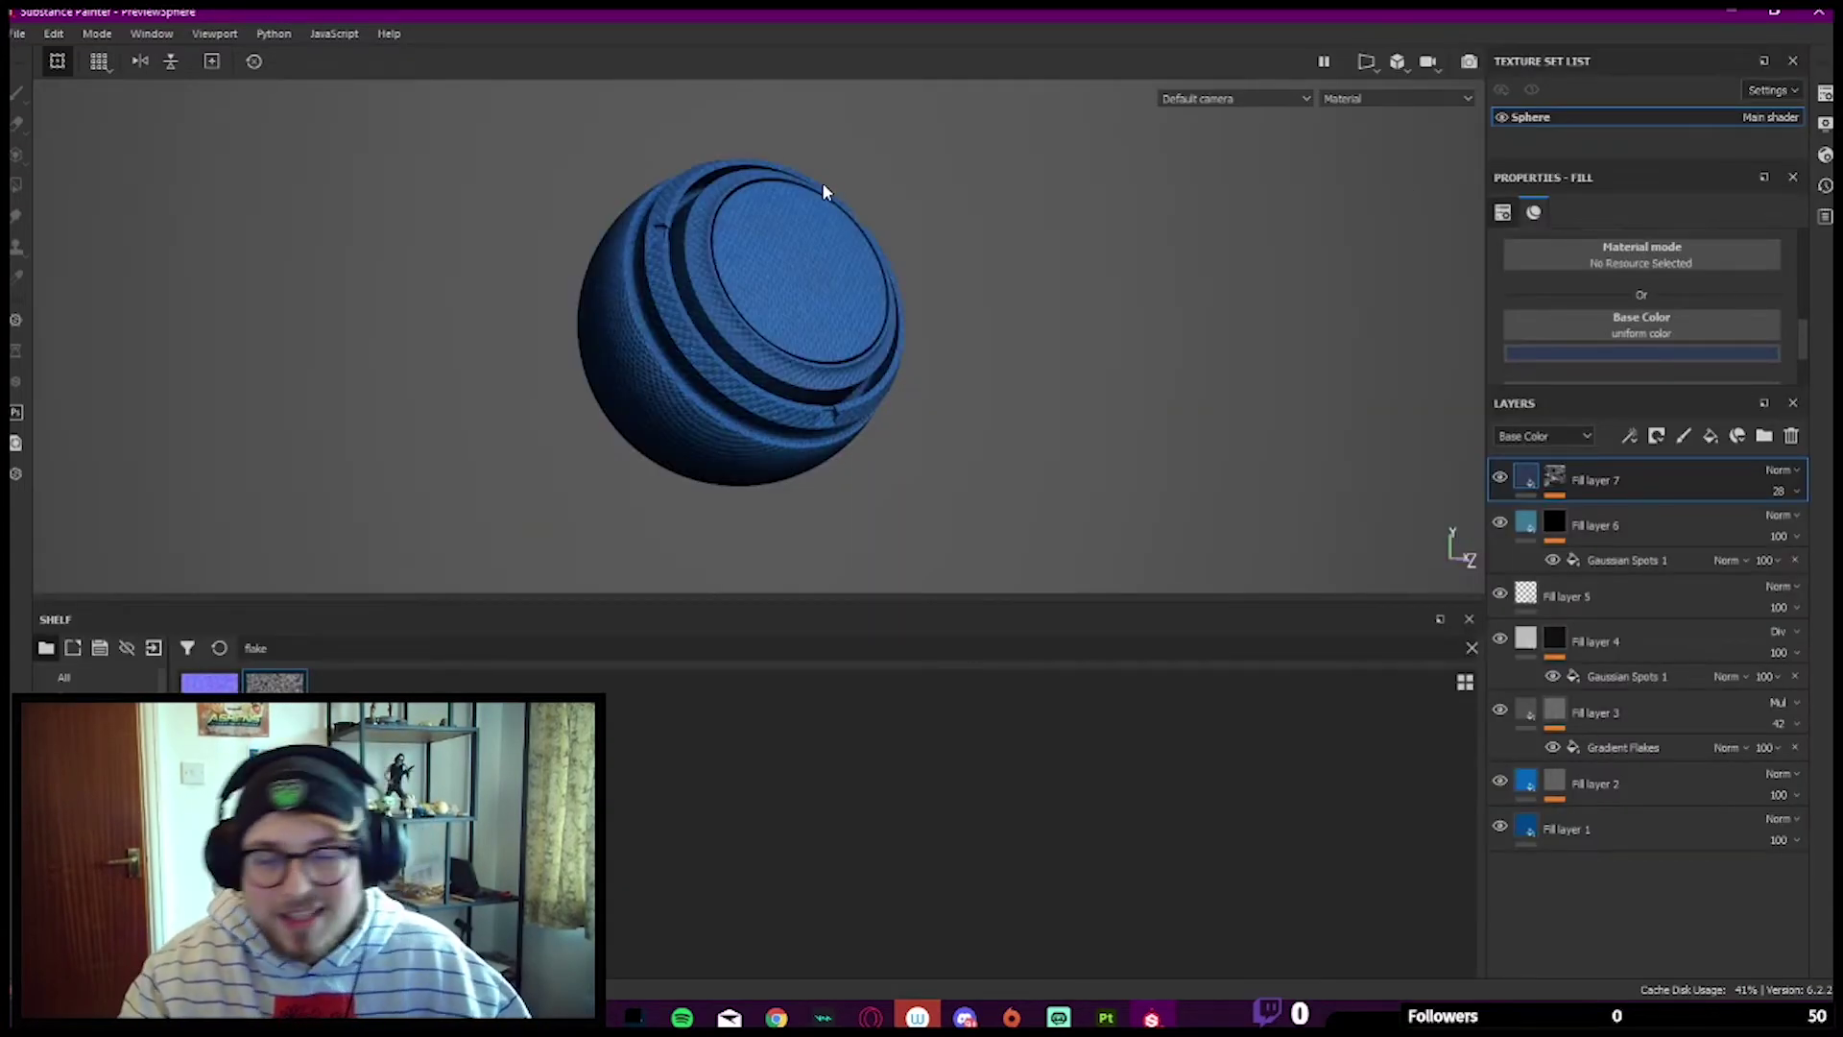
pyautogui.keyDown('alt'); pyautogui.moveTo(823, 183); pyautogui.dragTo(844, 215, button='middle'); pyautogui.keyUp('alt')
pyautogui.keyDown('alt'); pyautogui.moveTo(844, 215); pyautogui.dragTo(1171, 384, button='right'); pyautogui.keyUp('alt')
pyautogui.keyDown('alt'); pyautogui.moveTo(1060, 326); pyautogui.dragTo(1079, 309, button='middle'); pyautogui.keyUp('alt')
pyautogui.press('Tab')
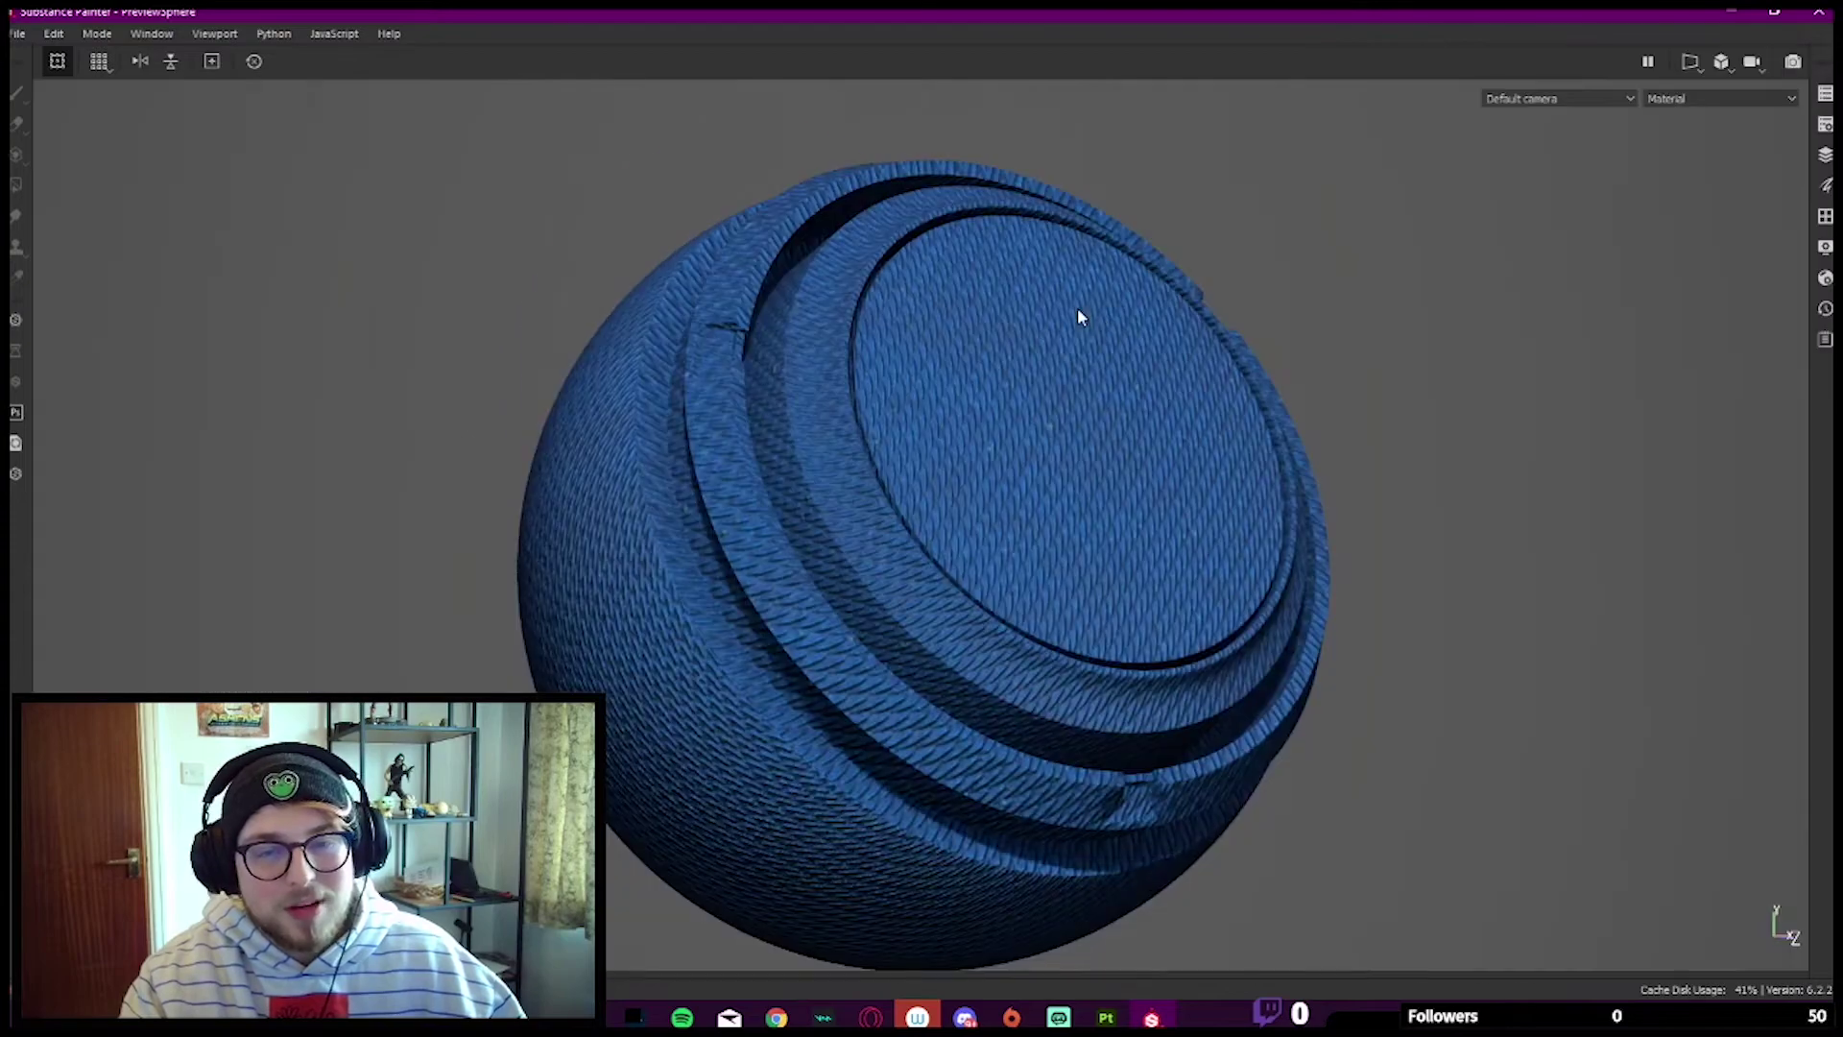
# Step: Examine the finished blue fabric under different view and lighting angles, with and without the panels
pyautogui.keyDown('alt'); pyautogui.moveTo(1078, 316); pyautogui.dragTo(1003, 539); pyautogui.keyUp('alt')
pyautogui.keyDown('shift'); pyautogui.moveTo(1003, 539); pyautogui.dragTo(1024, 526, button='right'); pyautogui.keyUp('shift')
pyautogui.keyDown('alt'); pyautogui.moveTo(1024, 526); pyautogui.dragTo(1036, 469); pyautogui.keyUp('alt')
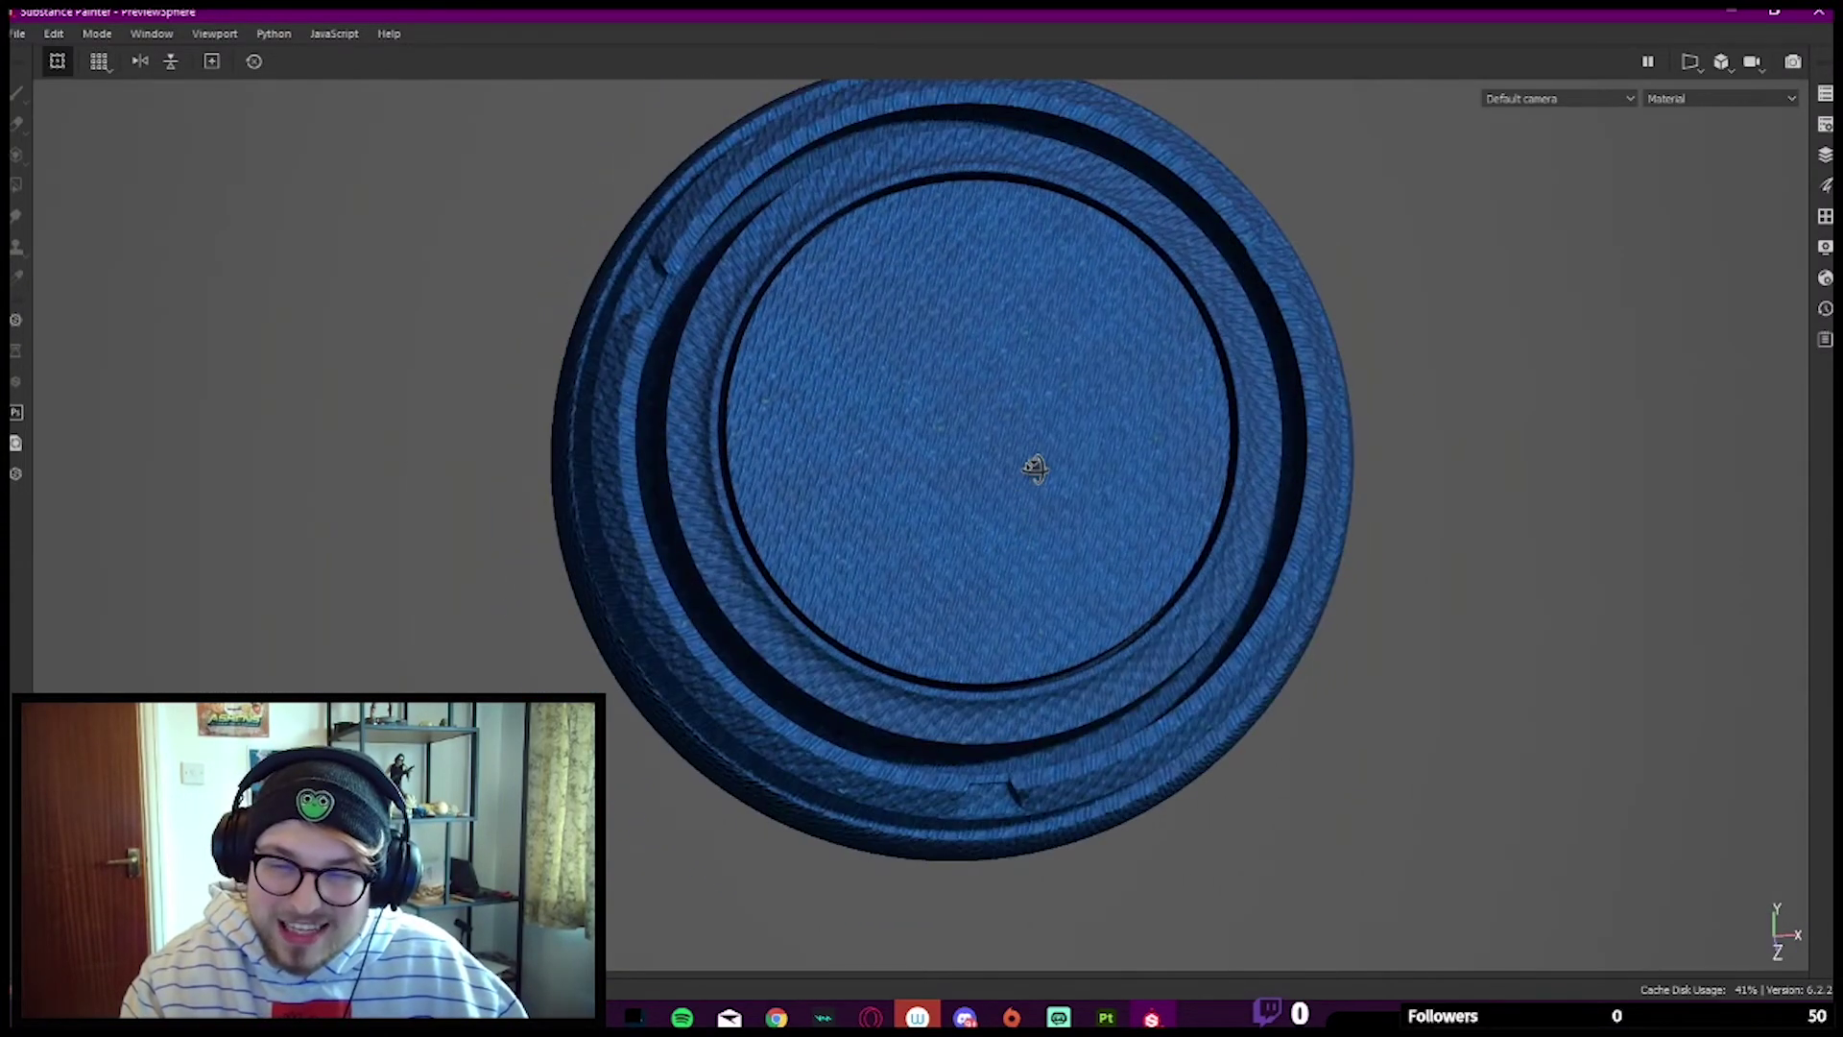
pyautogui.keyDown('shift'); pyautogui.moveTo(1037, 468); pyautogui.dragTo(988, 507, button='right'); pyautogui.keyUp('shift')
pyautogui.keyDown('alt'); pyautogui.moveTo(988, 507); pyautogui.dragTo(1010, 501); pyautogui.keyUp('alt')
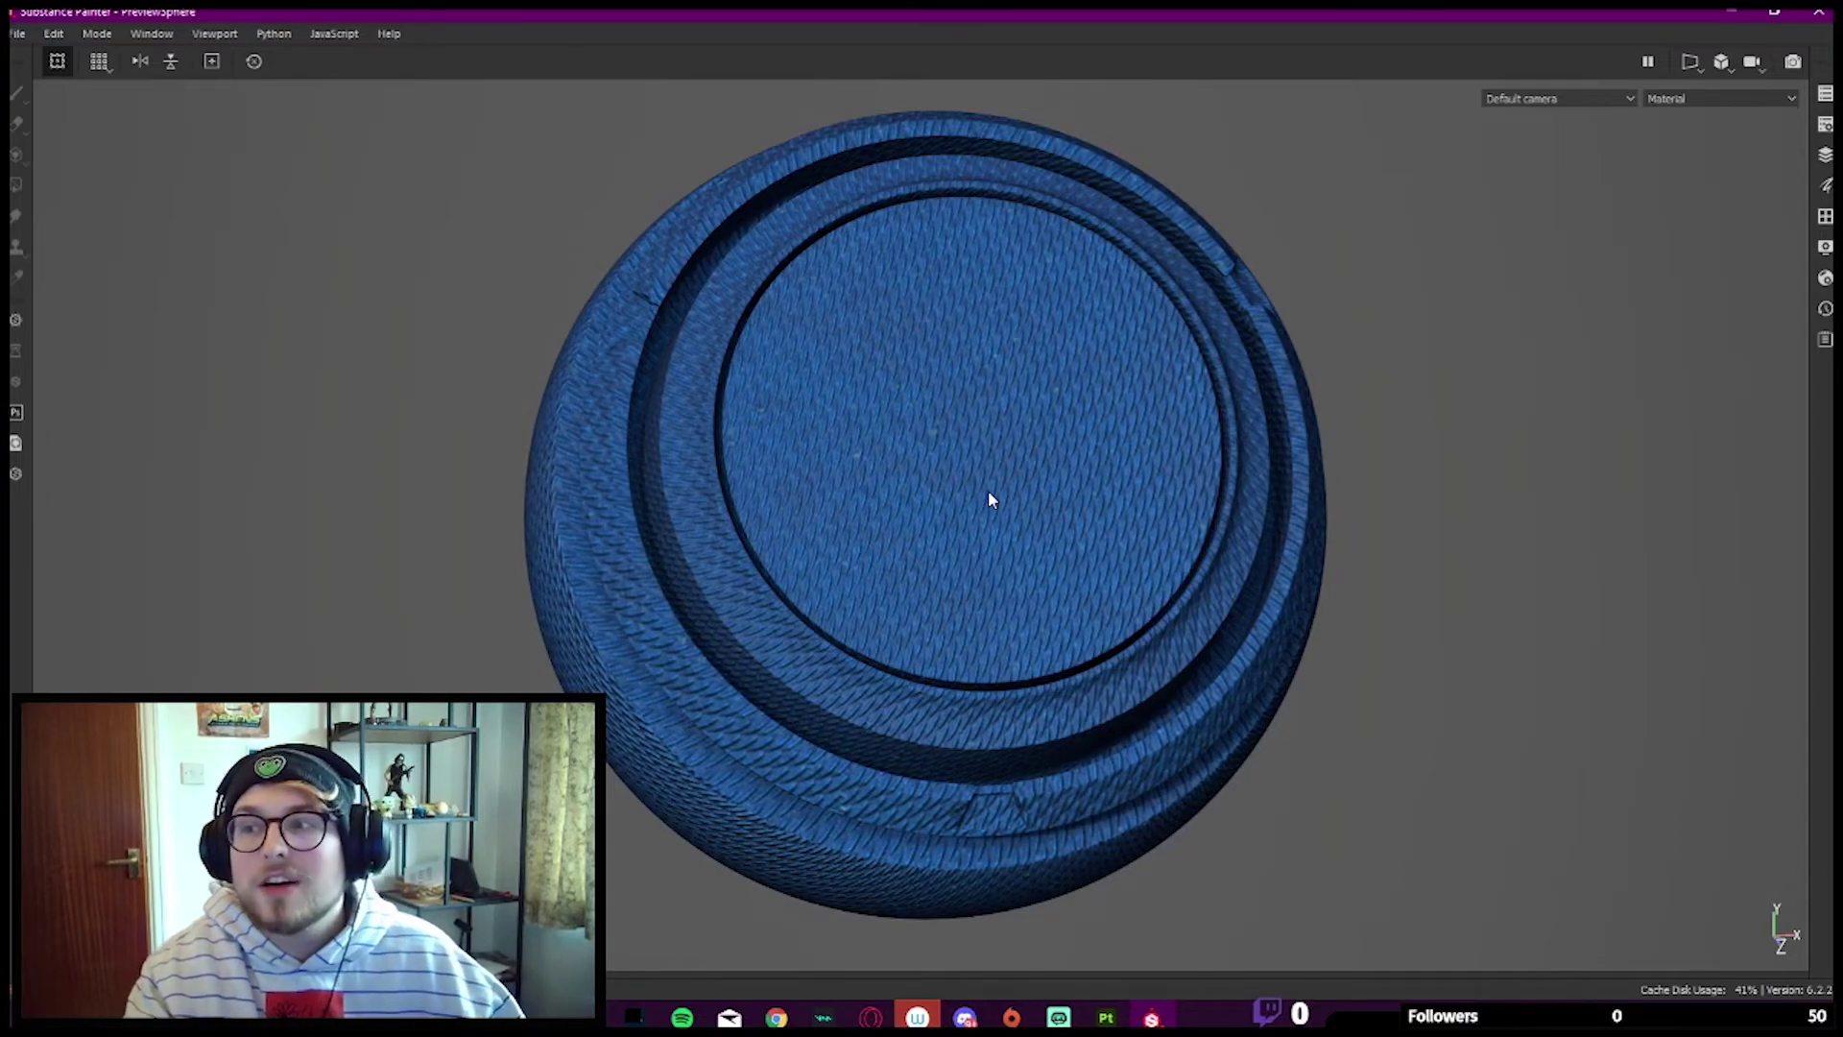
pyautogui.keyDown('alt'); pyautogui.moveTo(885, 461); pyautogui.dragTo(872, 451); pyautogui.keyUp('alt')
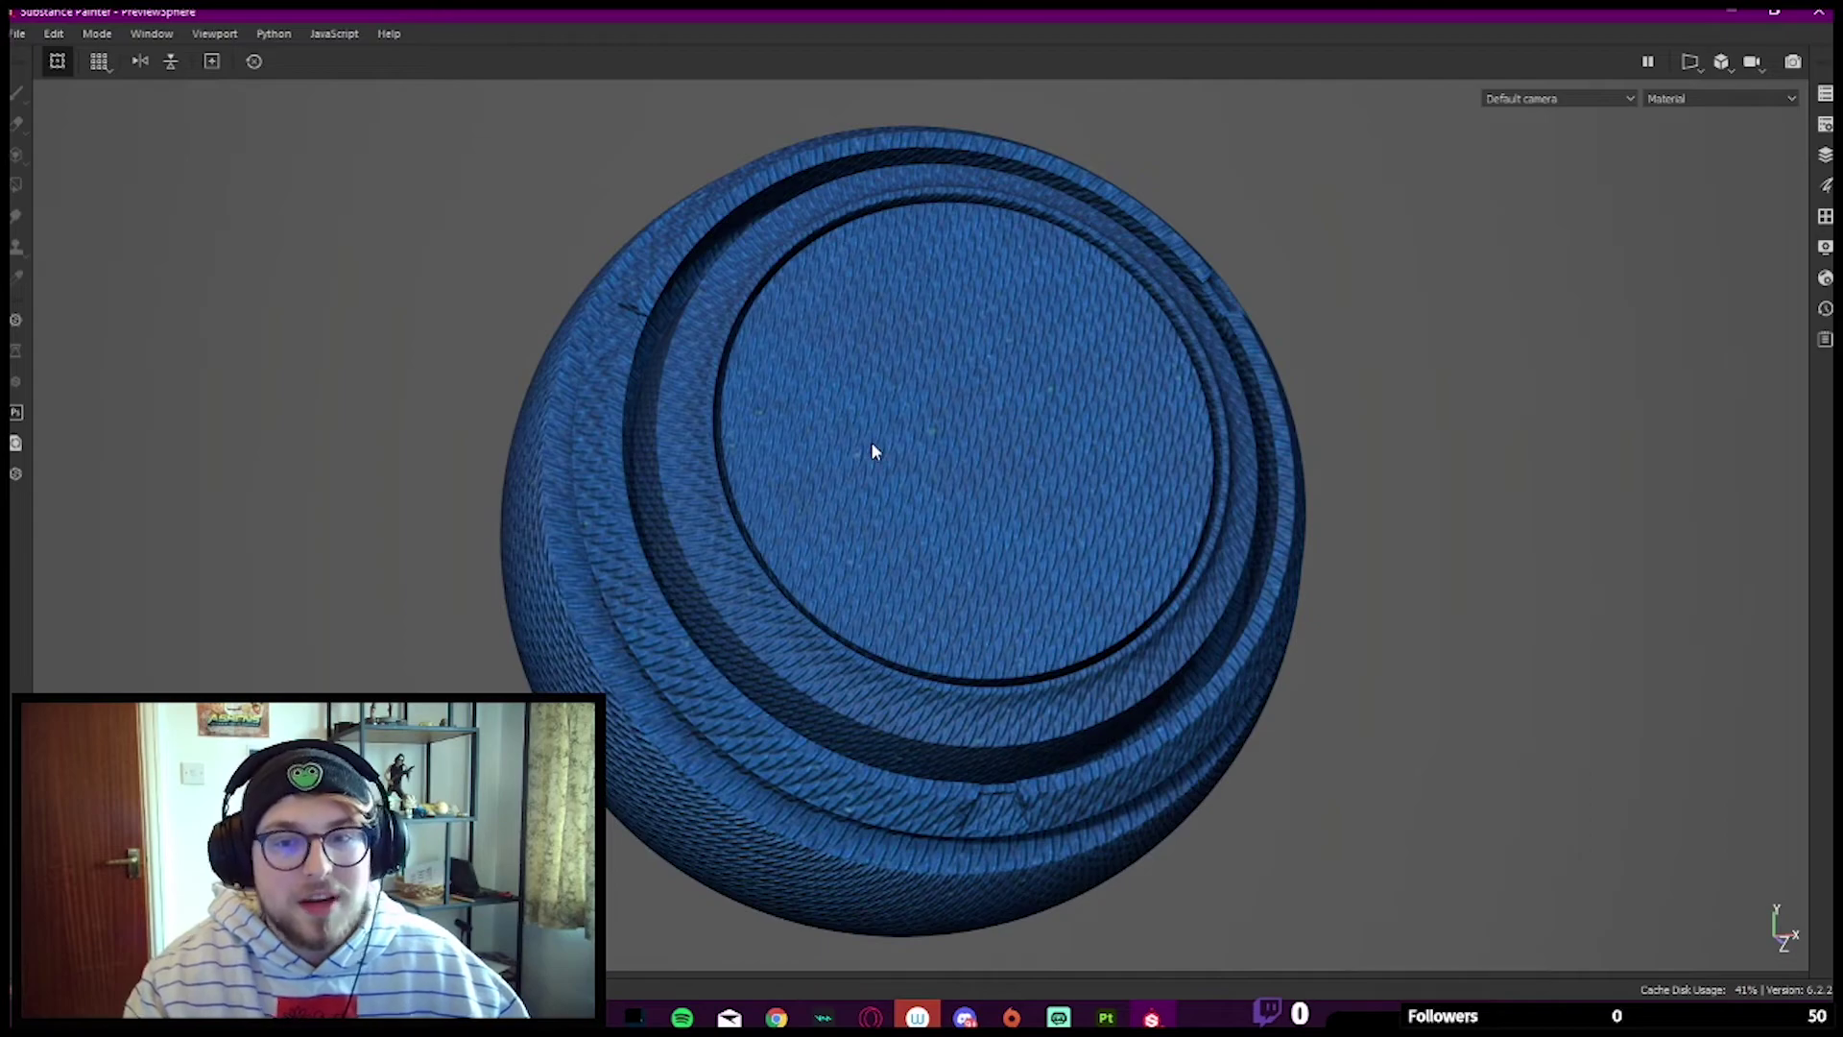
pyautogui.keyDown('alt'); pyautogui.moveTo(871, 443); pyautogui.dragTo(937, 427); pyautogui.keyUp('alt')
pyautogui.scroll(-3, 937, 426)
pyautogui.keyDown('alt'); pyautogui.moveTo(938, 427); pyautogui.dragTo(953, 380, button='middle'); pyautogui.keyUp('alt')
pyautogui.keyDown('alt'); pyautogui.moveTo(953, 380); pyautogui.dragTo(1473, 929, button='right'); pyautogui.keyUp('alt')
pyautogui.keyDown('alt'); pyautogui.moveTo(1315, 797); pyautogui.dragTo(1361, 760, button='middle'); pyautogui.keyUp('alt')
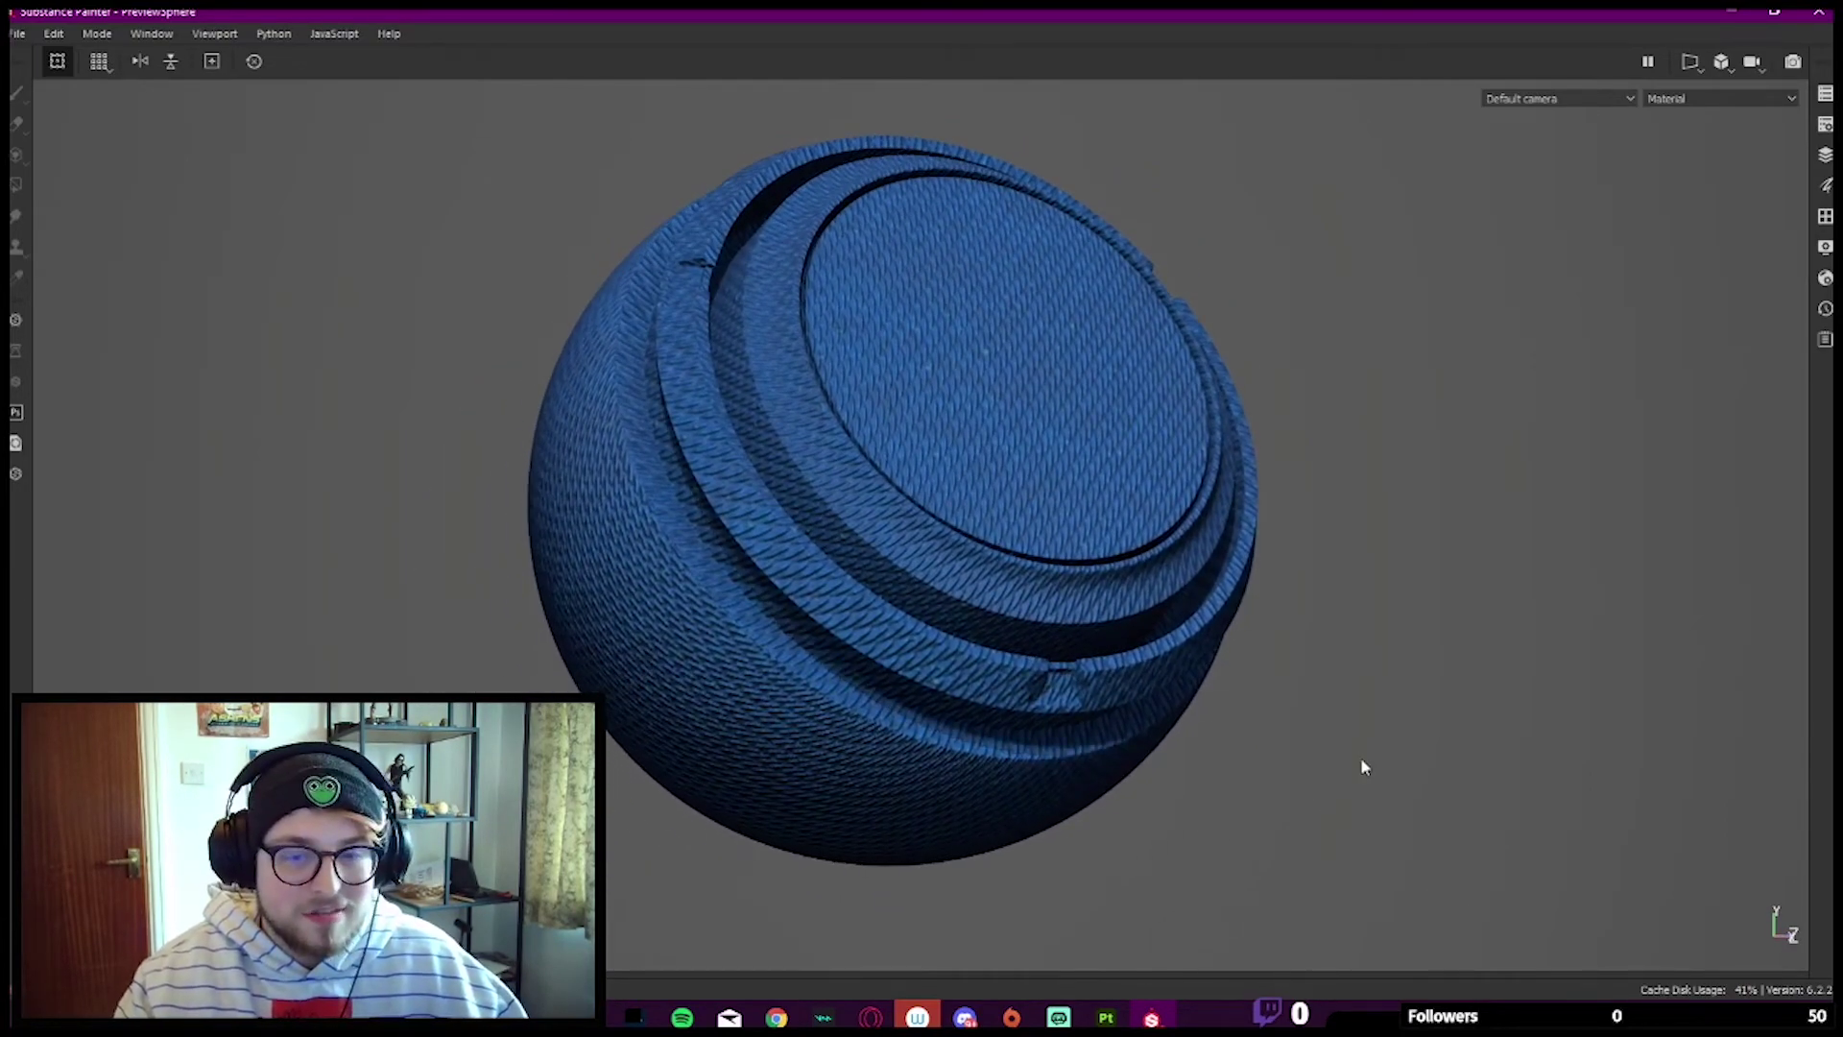
pyautogui.press('Tab')
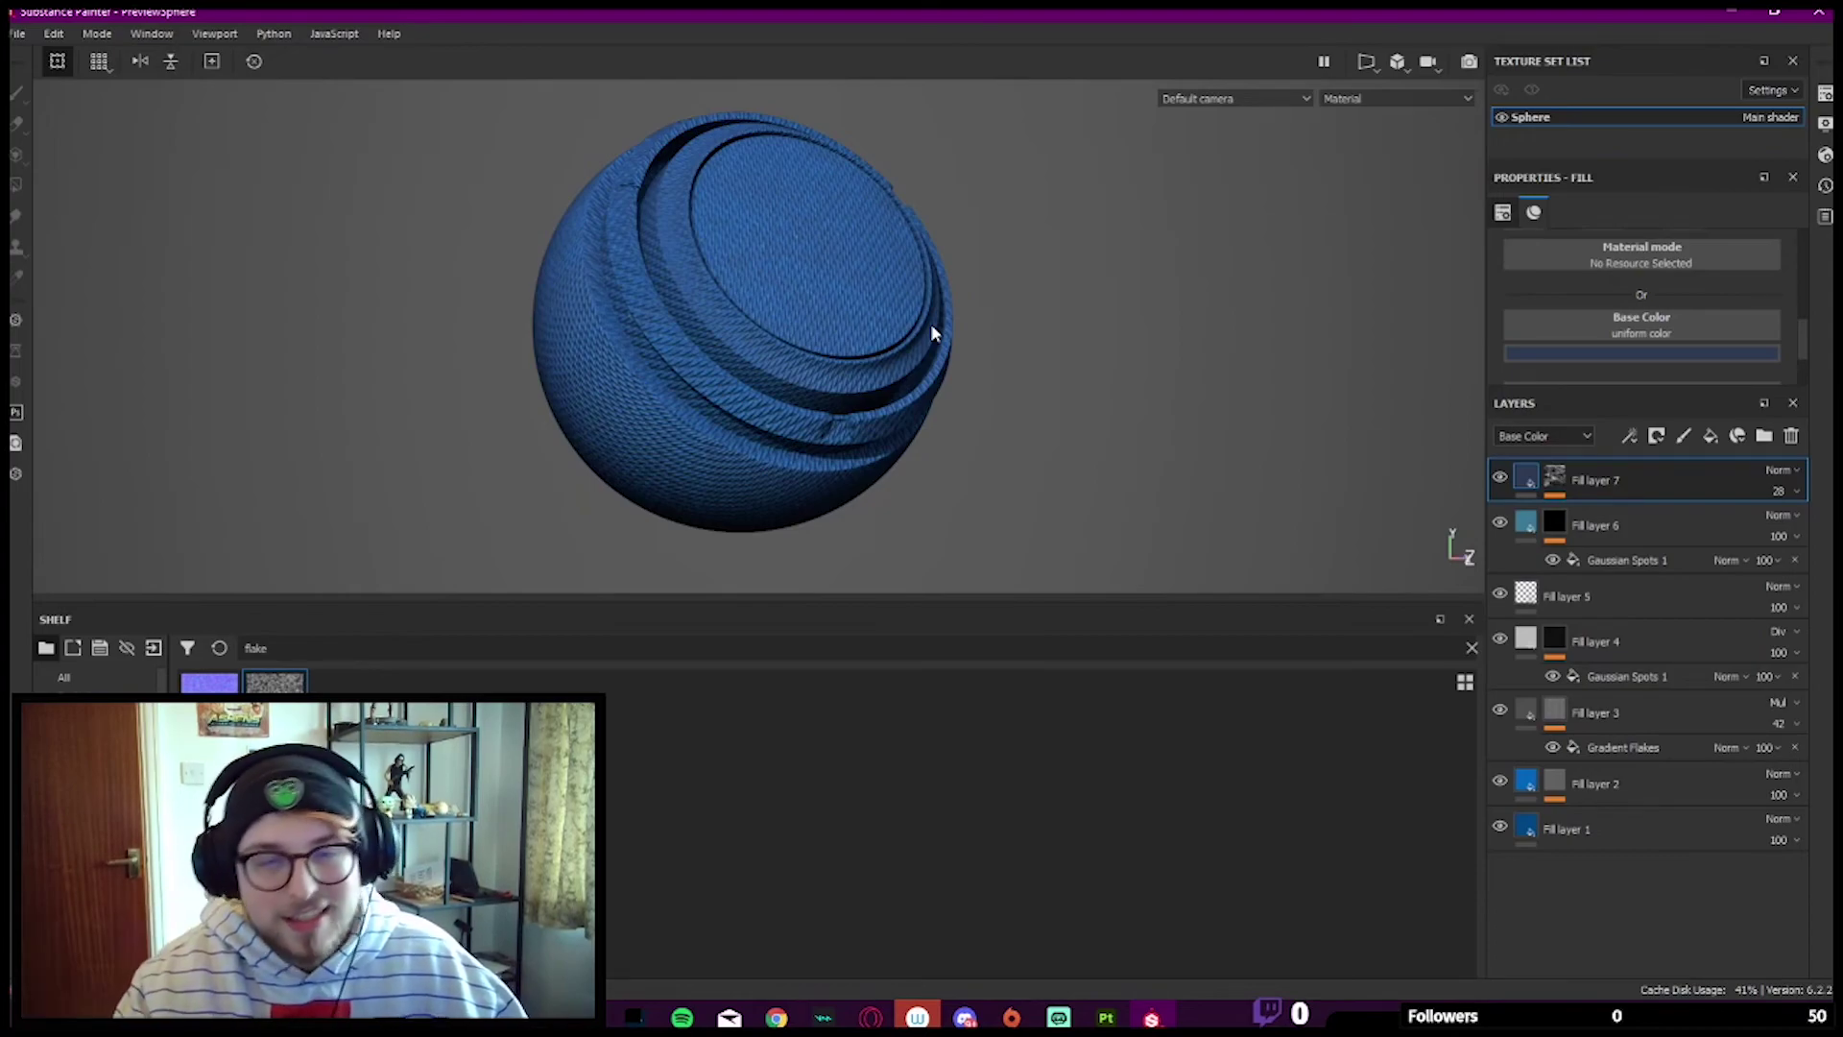
pyautogui.keyDown('alt'); pyautogui.moveTo(931, 326); pyautogui.dragTo(902, 322); pyautogui.keyUp('alt')
pyautogui.press('Tab')
pyautogui.press('Tab')
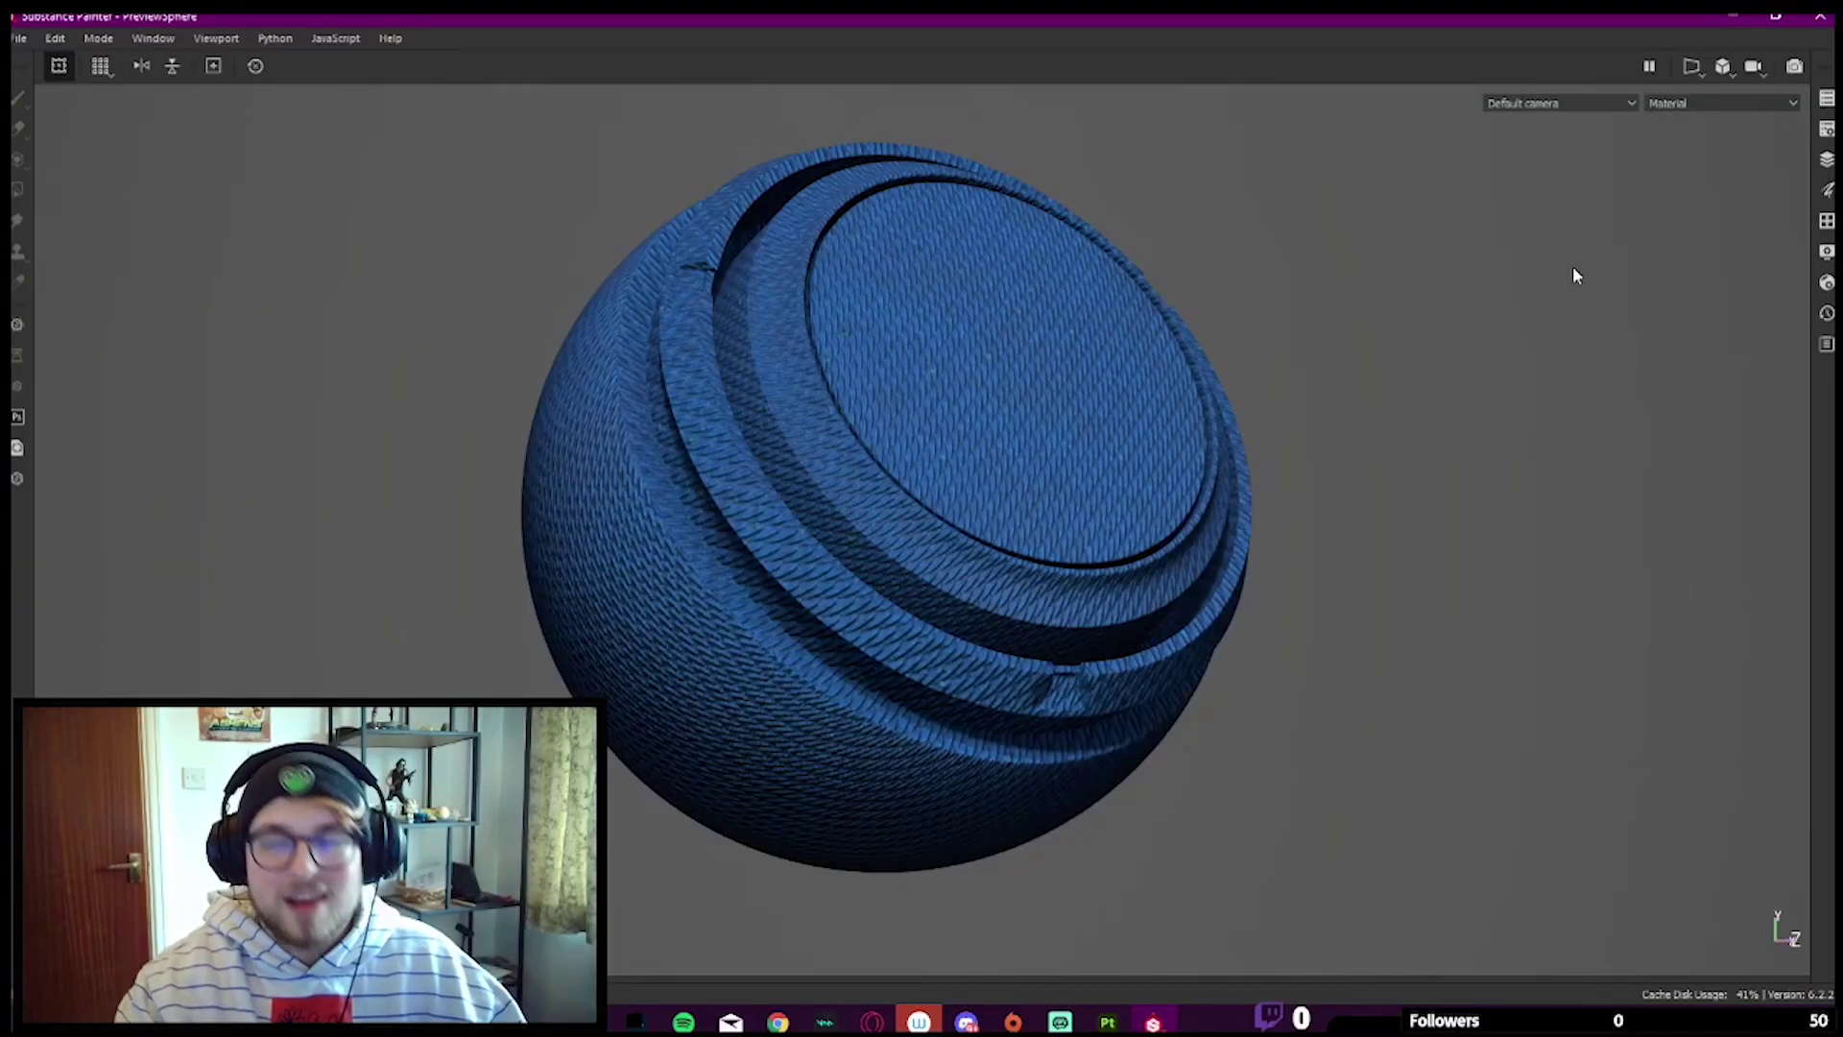
pyautogui.press('Tab')
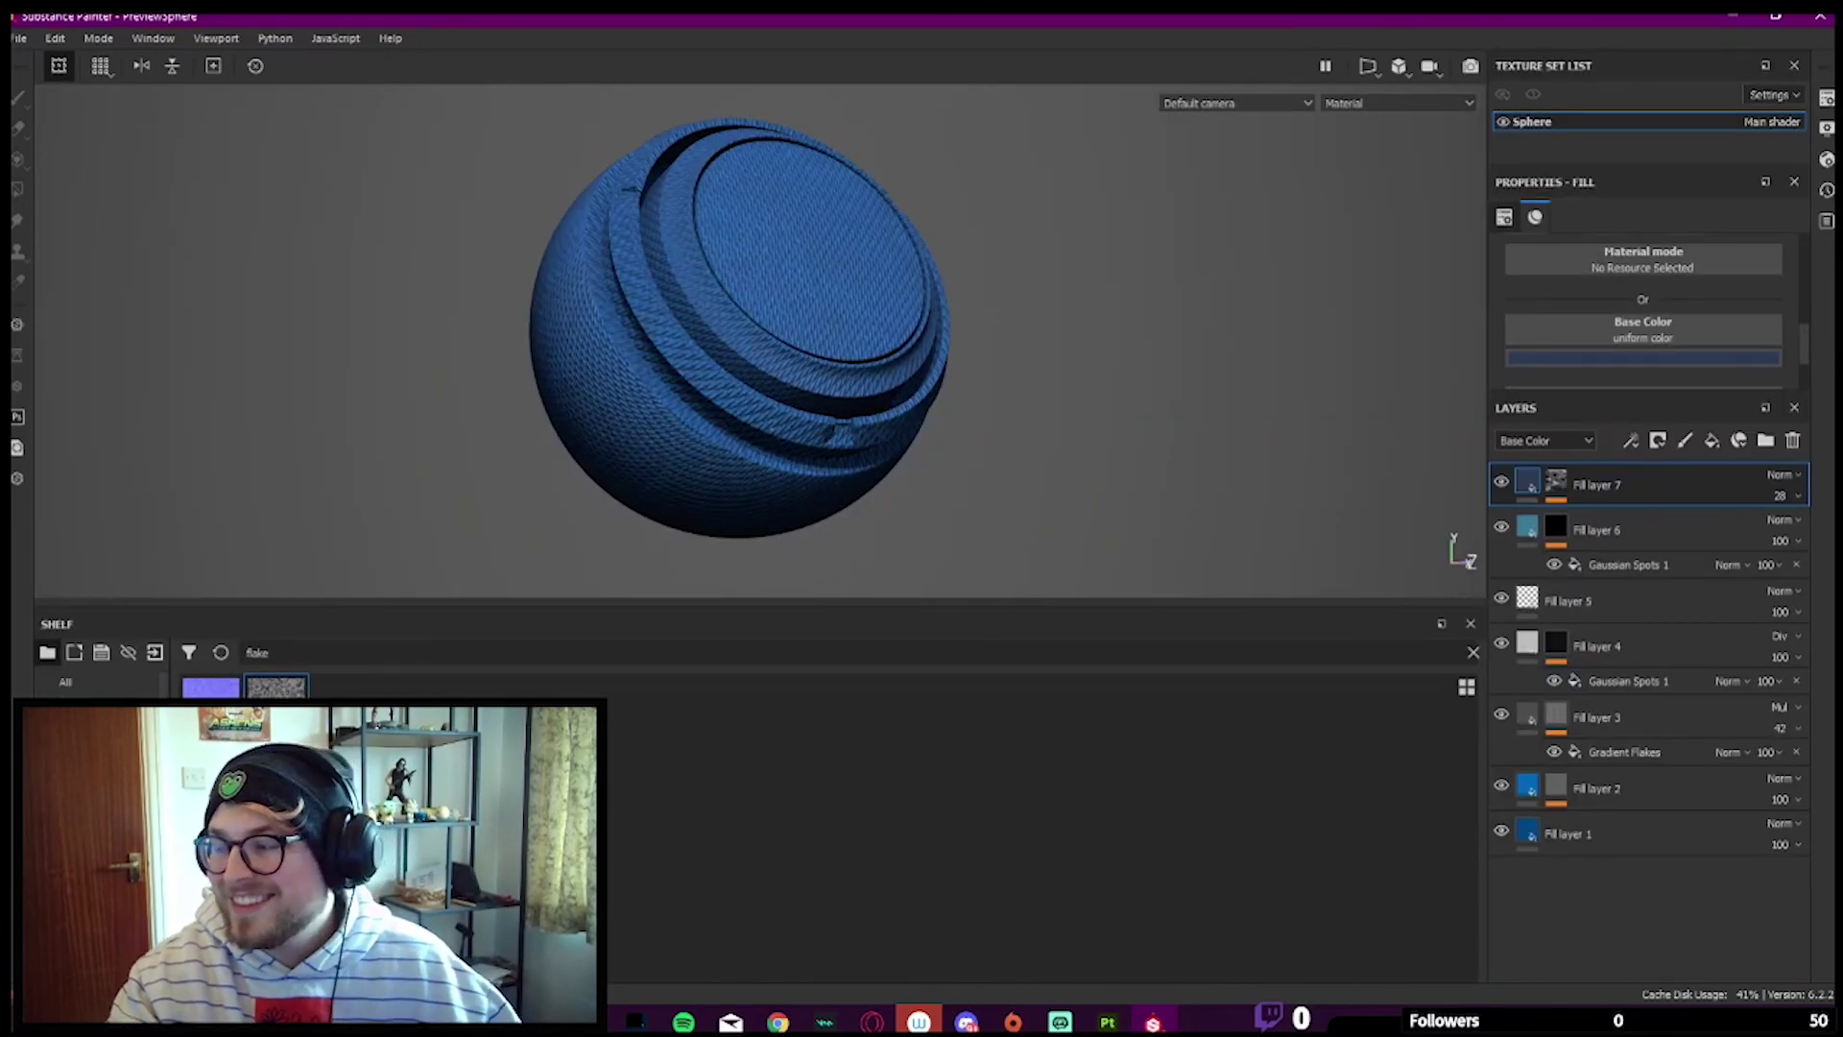